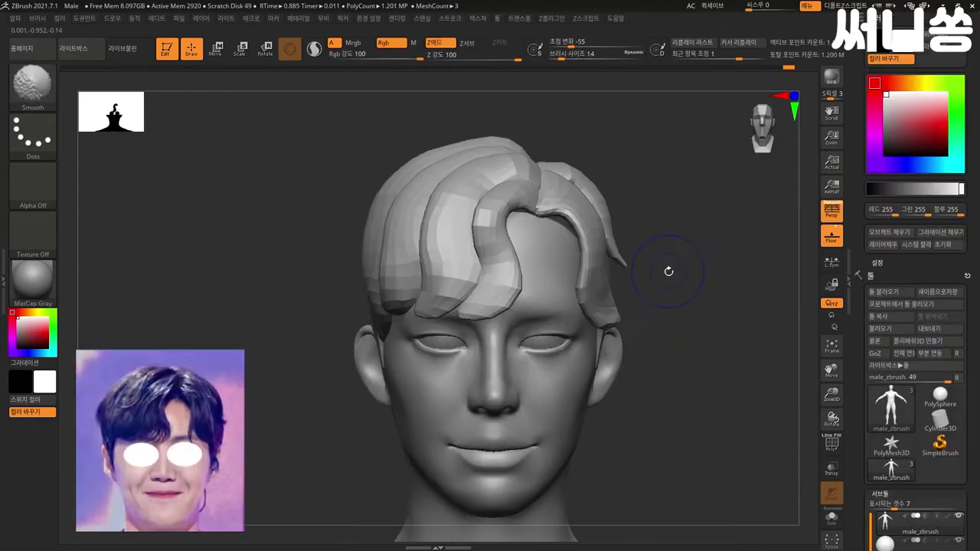
Step: Show polygroup colours and wireframe with PolyFrame, pick CurveTube, and orbit to the head's top
key("shift+f")
key("b")
key("c")
key("t")
mouse_move(669, 271)
left_mouse_down("alt")
mouse_move(702, 367)
mouse_move(724, 322)
left_mouse_up("alt")
mouse_move(740, 282)
left_mouse_down()
mouse_move(667, 264)
mouse_move(705, 280)
mouse_move(695, 276)
left_mouse_up()
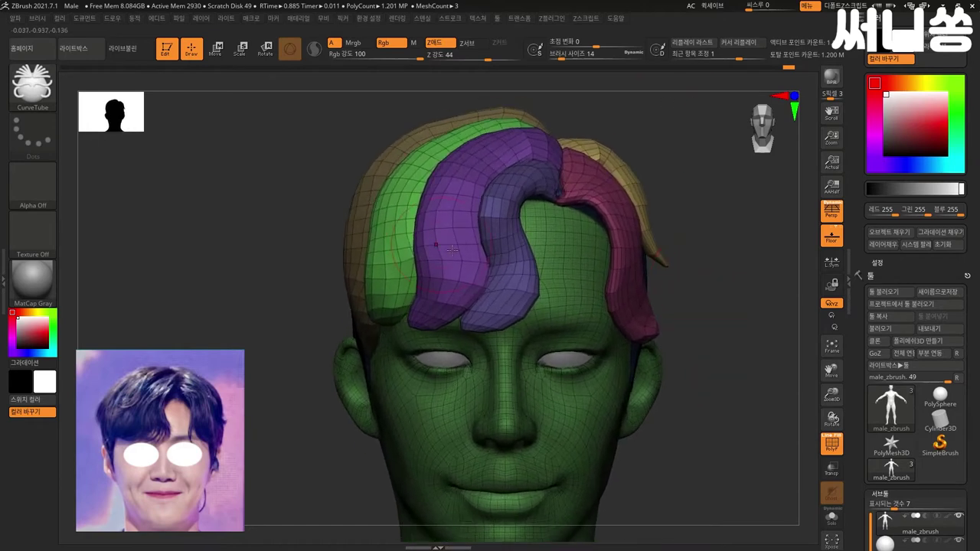
Step: Hide the purple, green, yellow and magenta hair strand polygroups
left_click(502, 246, "ctrl+shift")
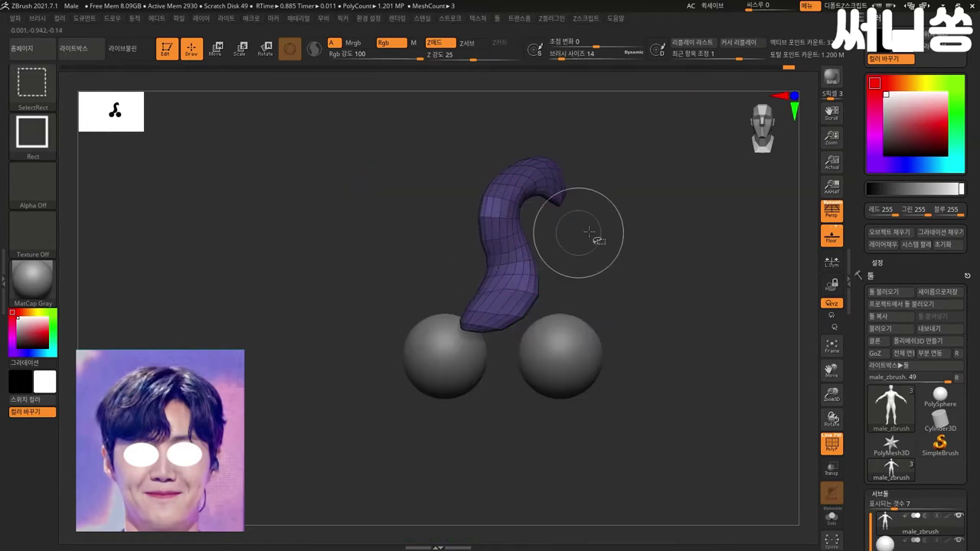
left_click(720, 218, "ctrl+shift")
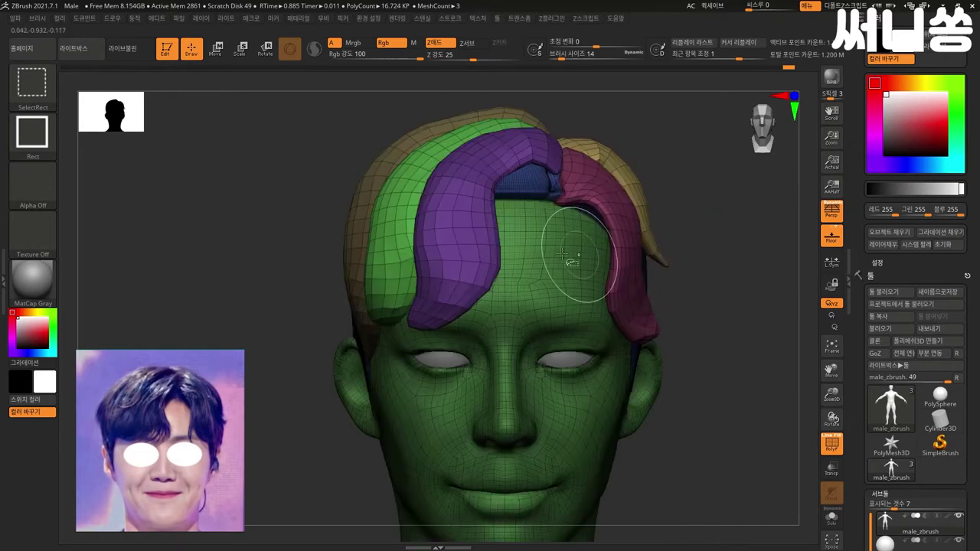
left_click(394, 234, "ctrl+alt+shift")
left_click(361, 230, "ctrl+alt+shift")
left_click(624, 263, "ctrl+alt+shift")
left_click(624, 165, "ctrl+alt+shift")
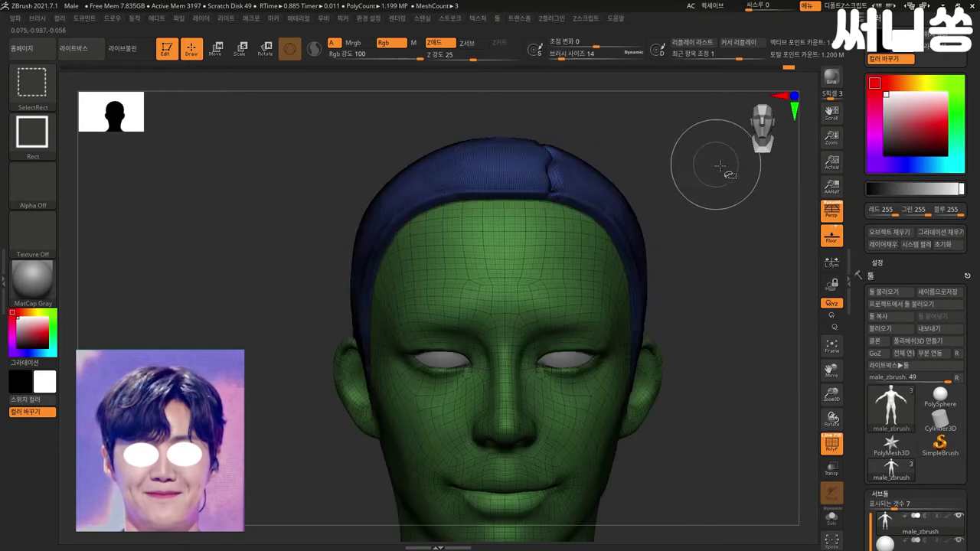
Step: Invert visibility so only the hair strands and eyes remain, enlarged in view
mouse_move(690, 221)
left_mouse_down("ctrl+shift")
mouse_move(735, 357)
mouse_move(682, 355)
mouse_move(633, 396)
left_mouse_up("ctrl+shift")
left_click_drag(595, 309, 629, 343, "alt")
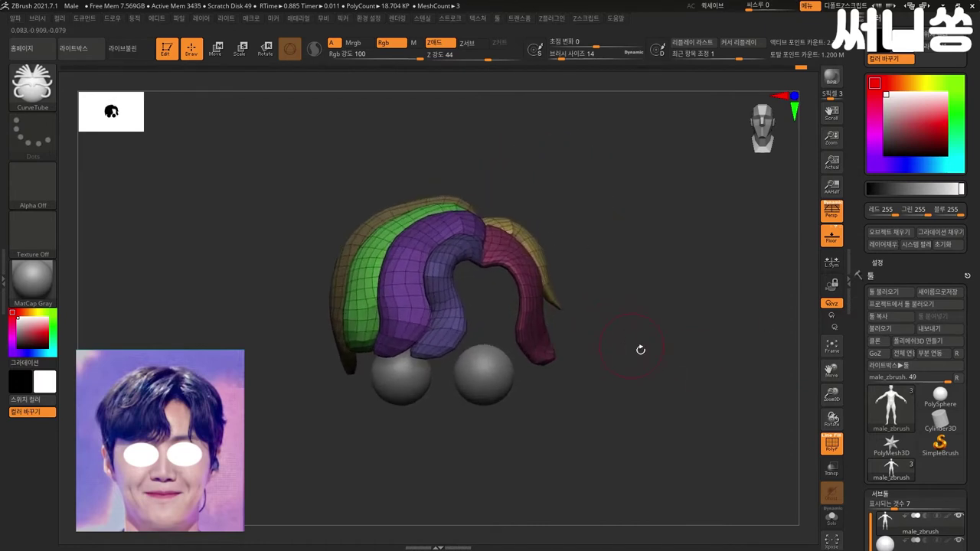
scroll(864, 404, "down", 4)
scroll(864, 404, "down", 5)
scroll(865, 403, "down", 2)
scroll(865, 403, "down", 1)
left_click(875, 422)
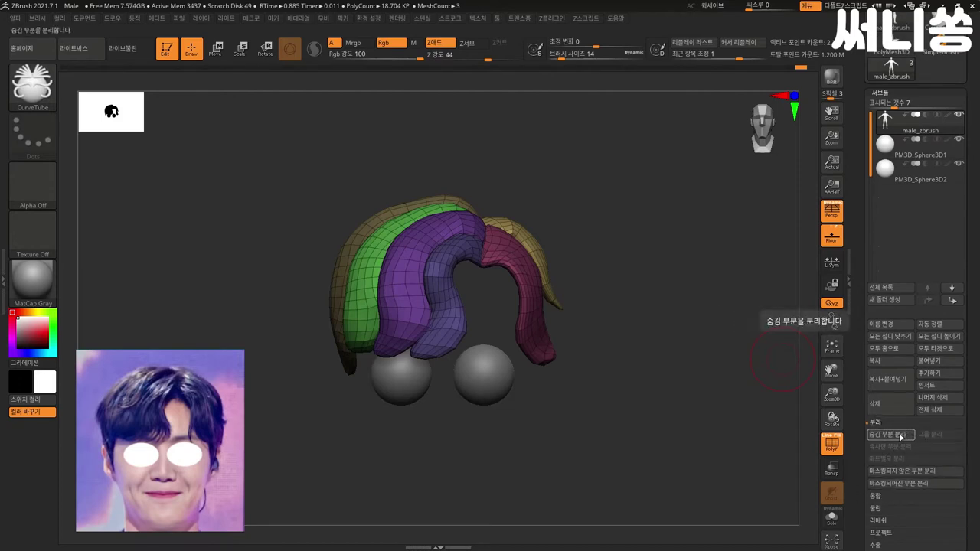
Step: Split the hidden hair into the male_zbrush1 subtool and view it alone with Solo
left_click_drag(700, 379, 745, 457, "ctrl+shift")
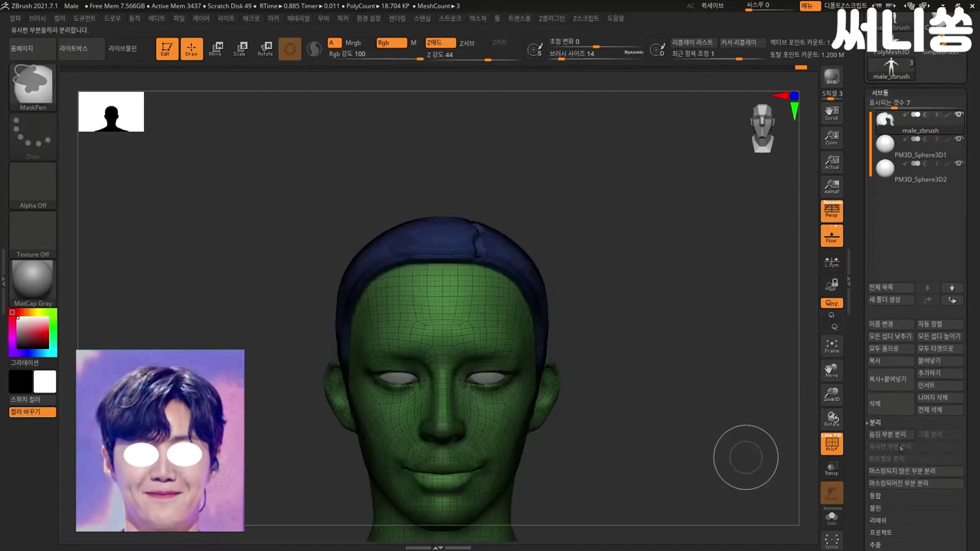
left_click(900, 434)
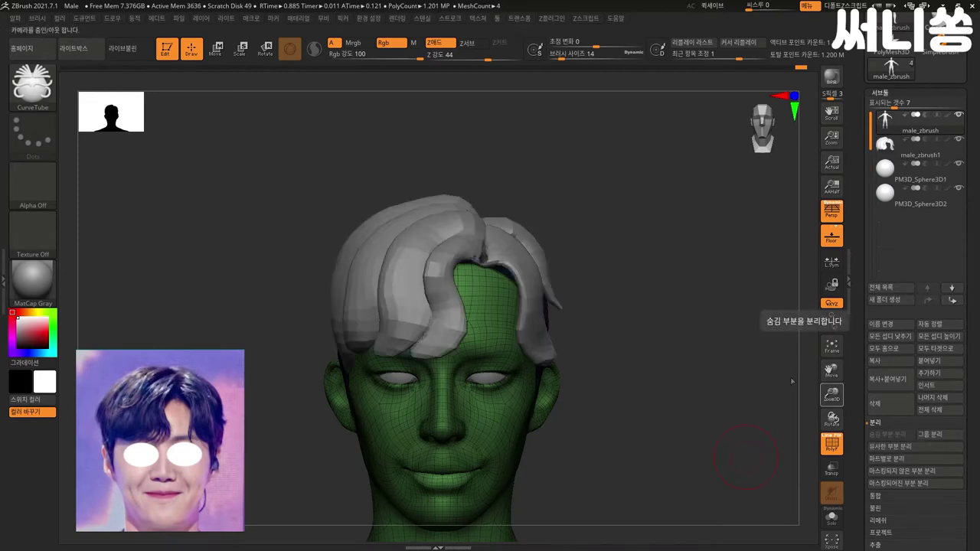
scroll(664, 313, "up", 2)
scroll(689, 311, "up", 2)
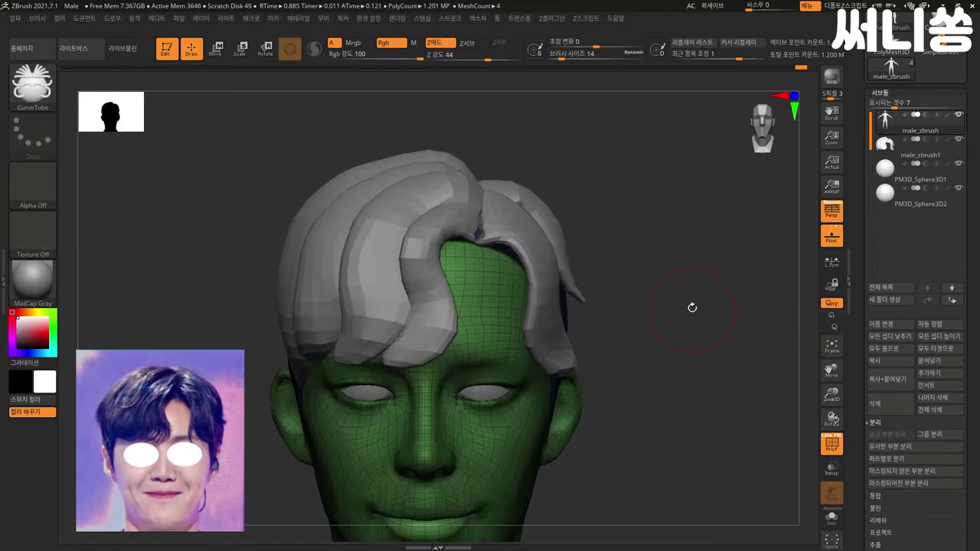
left_click(832, 520)
left_click(892, 146)
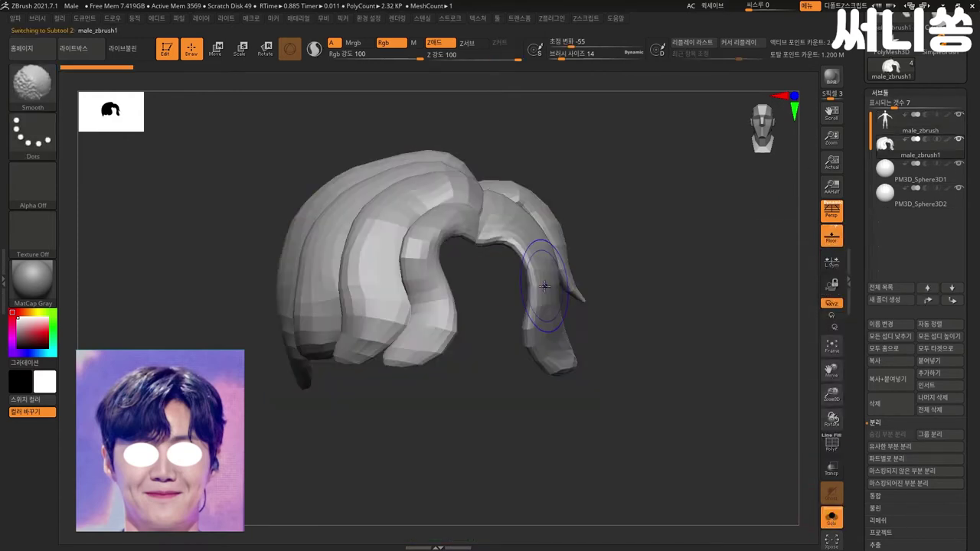
Step: Turn off PolyFrame and Solo, enable Dynamic Subdivision, and turn the head to three-quarter view
key("shift+f")
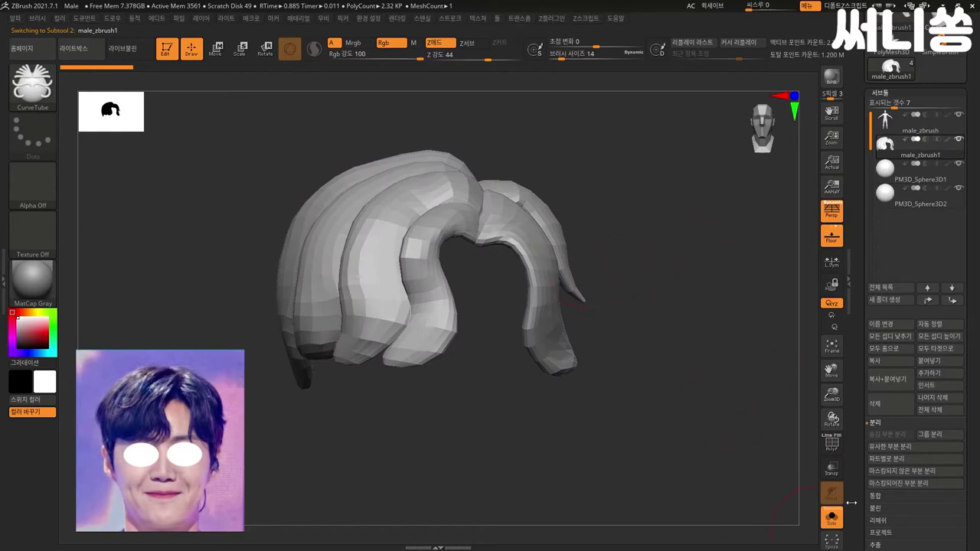
left_click(833, 518)
left_click_drag(677, 367, 686, 372)
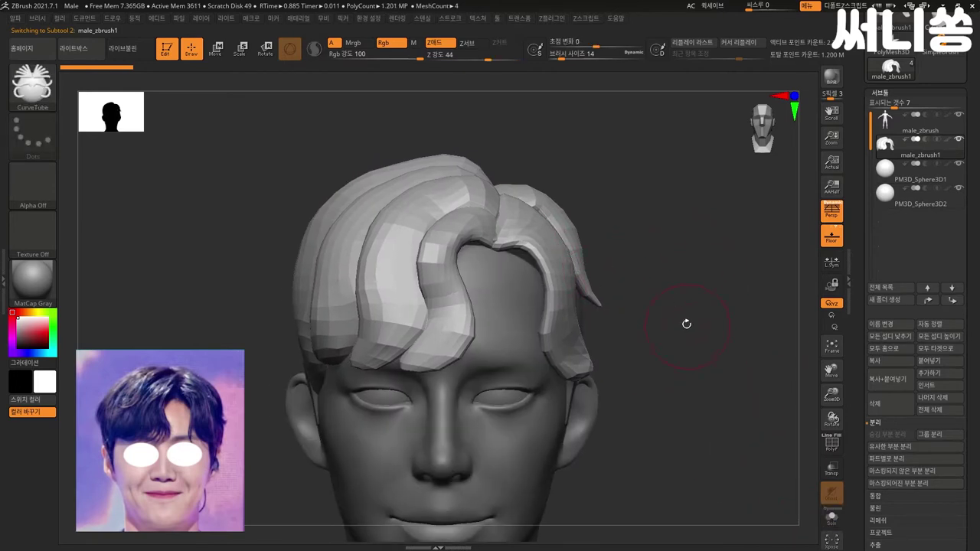
left_click_drag(687, 324, 690, 309)
key("d")
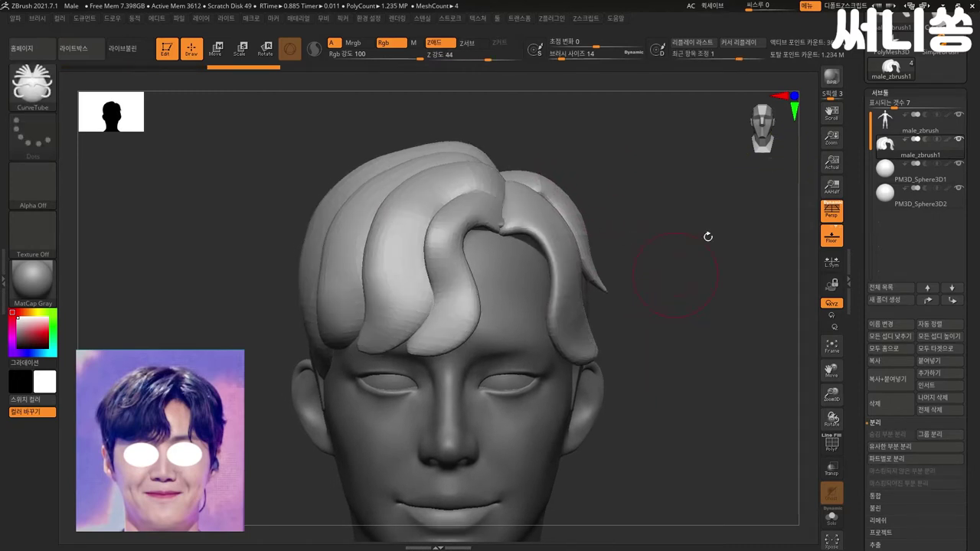
mouse_move(717, 259)
left_mouse_down()
mouse_move(700, 330)
mouse_move(674, 330)
left_mouse_up()
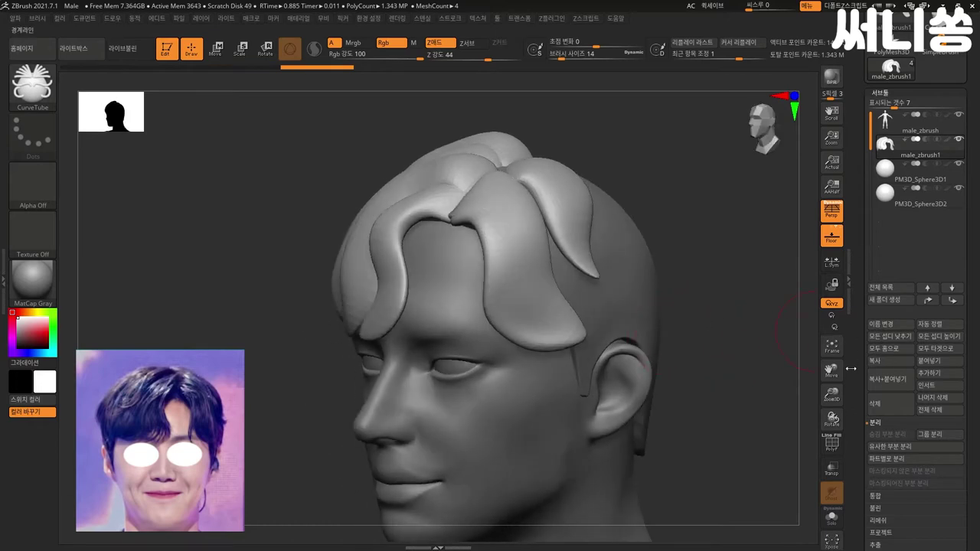
scroll(858, 368, "down", 3)
scroll(873, 398, "down", 2)
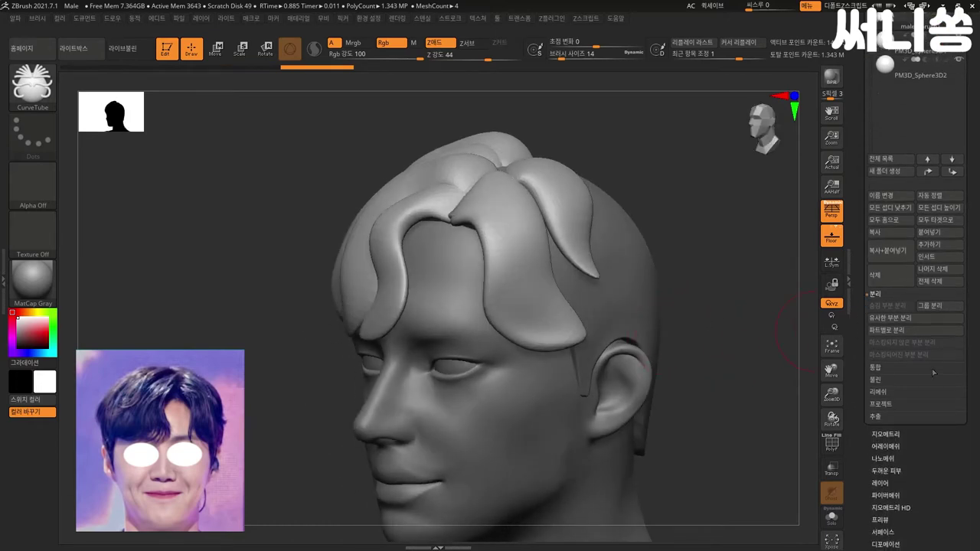
Step: Convert the hair with Geometry > DynaMesh, confirming the freeze, then undo it
left_click(882, 435)
left_click(882, 200)
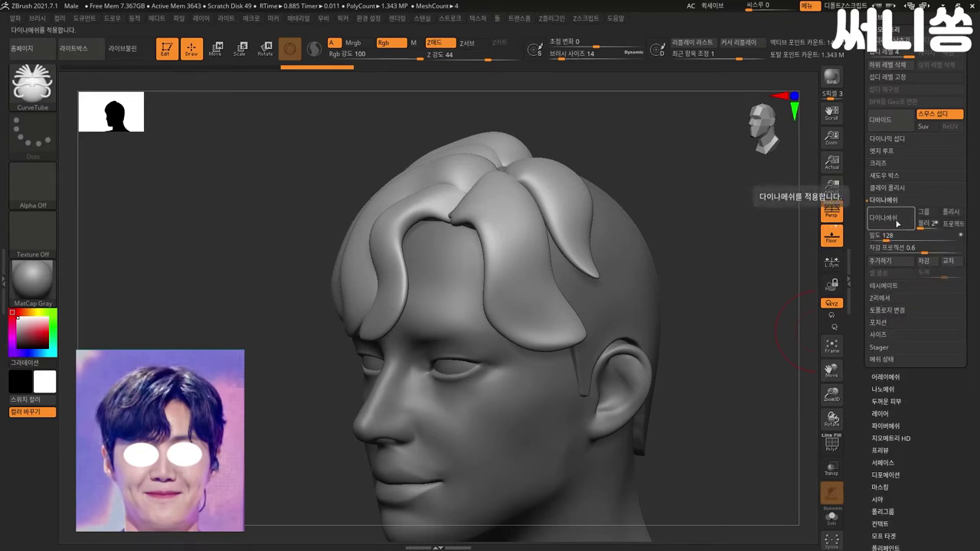
left_click(897, 222)
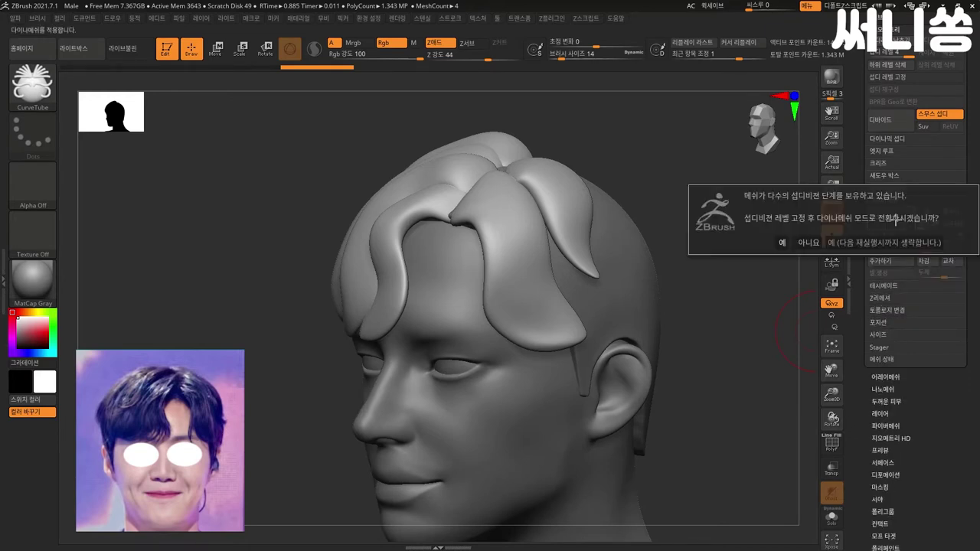
left_click(833, 242)
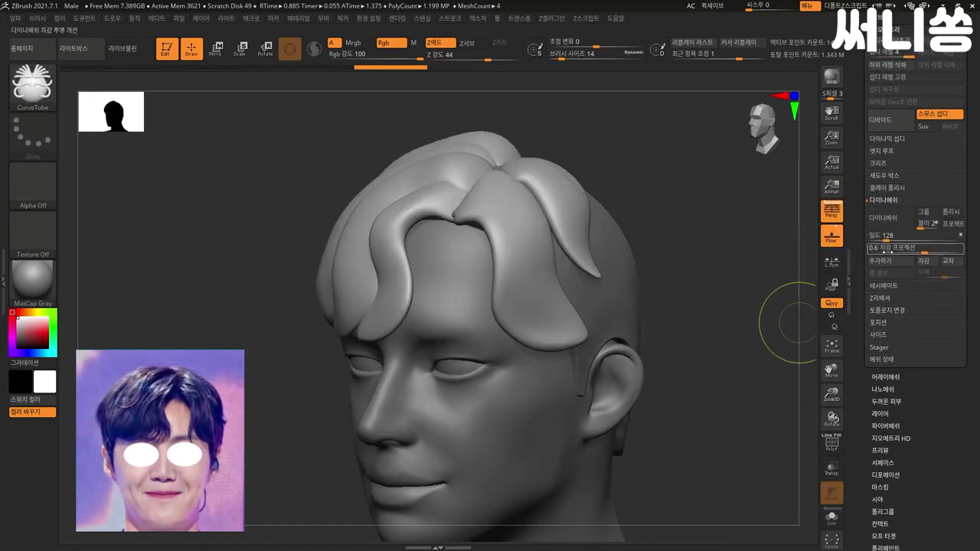
left_click(888, 221)
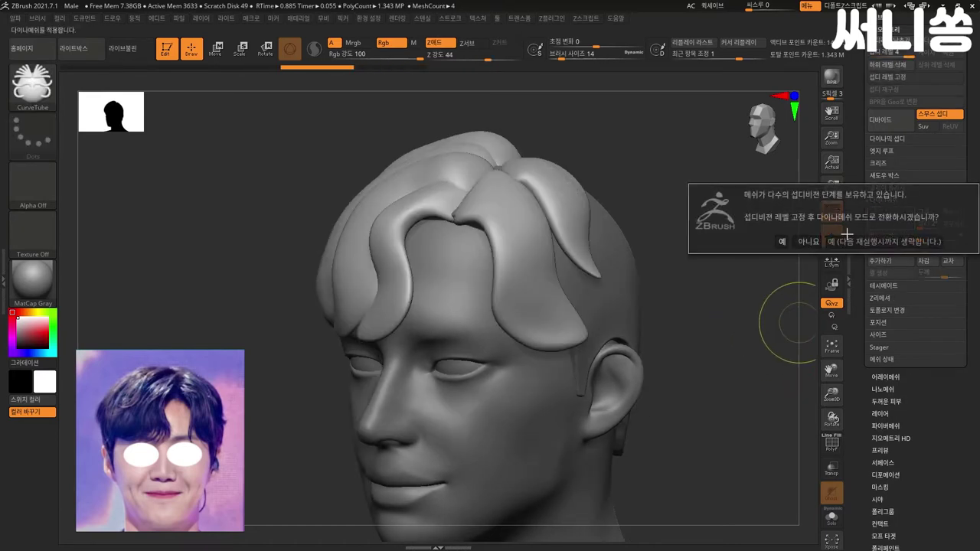
left_click(809, 242)
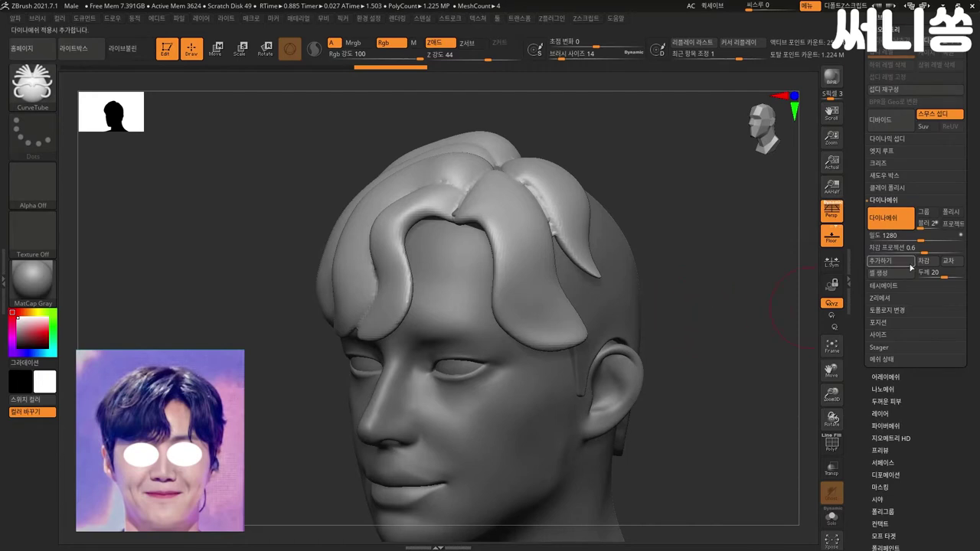
key("ctrl+z")
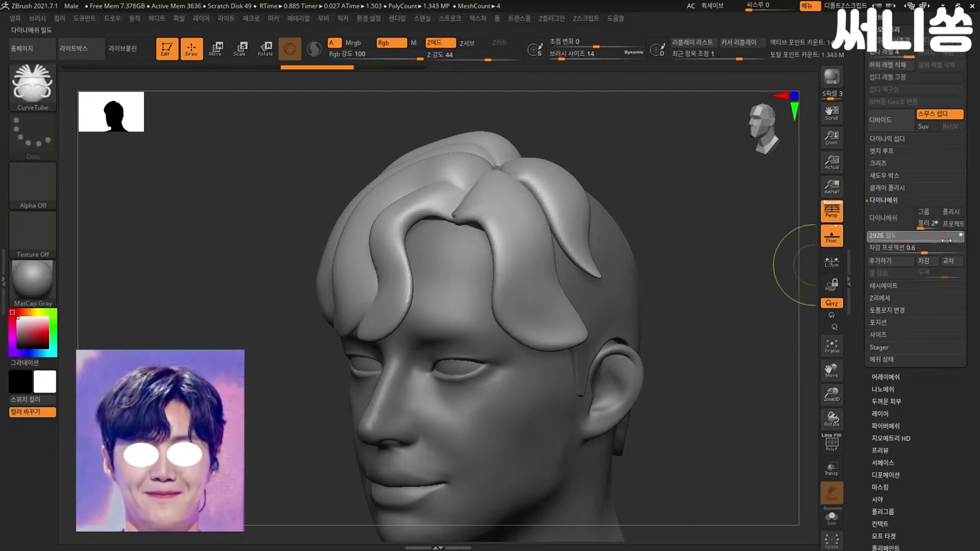
Step: Reapply DynaMesh at resolution 3912, freezing subdivision levels, and inspect the scalp
left_click(896, 227)
left_click(782, 246)
mouse_move(719, 373)
left_mouse_down()
mouse_move(740, 368)
mouse_move(671, 333)
mouse_move(699, 350)
left_mouse_up()
key("ctrl+z")
left_click_drag(946, 240, 898, 241)
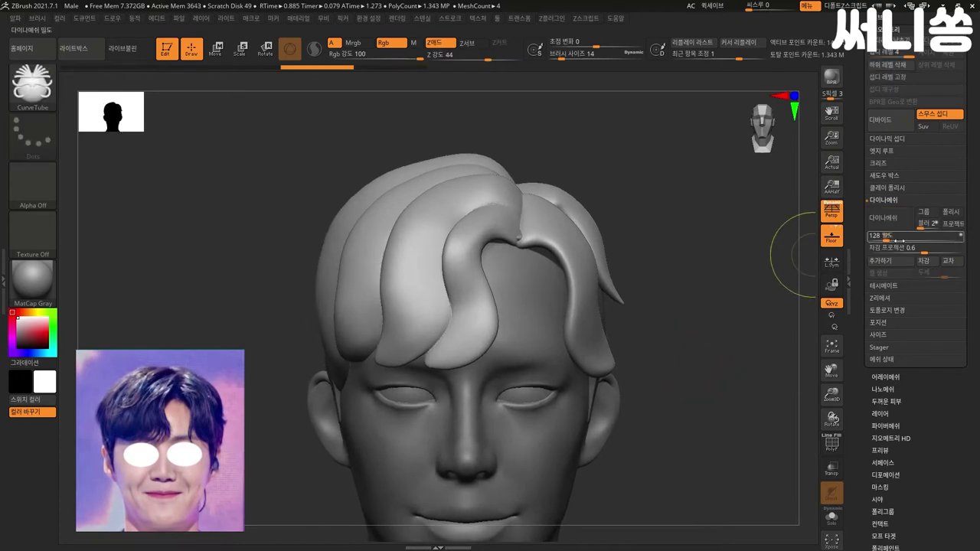
left_click(882, 219)
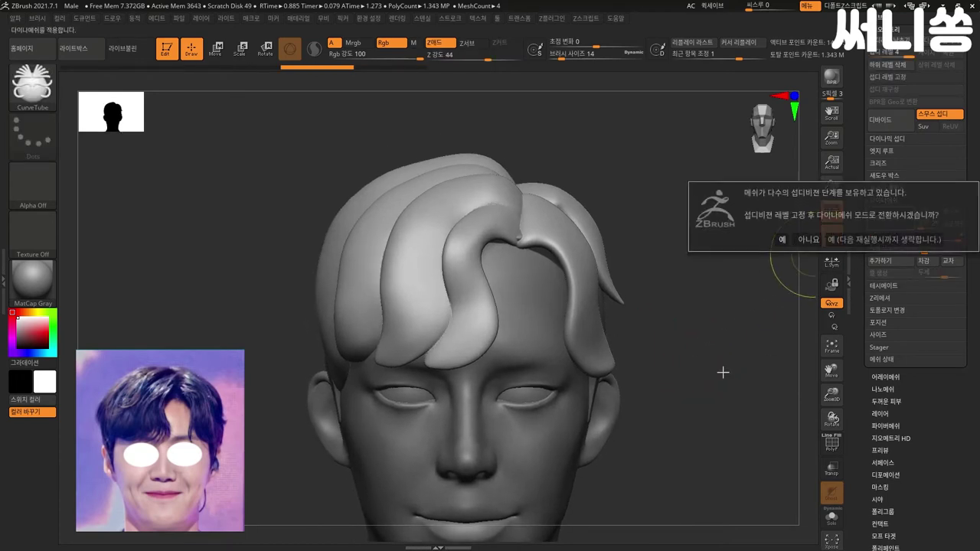
left_click(803, 240)
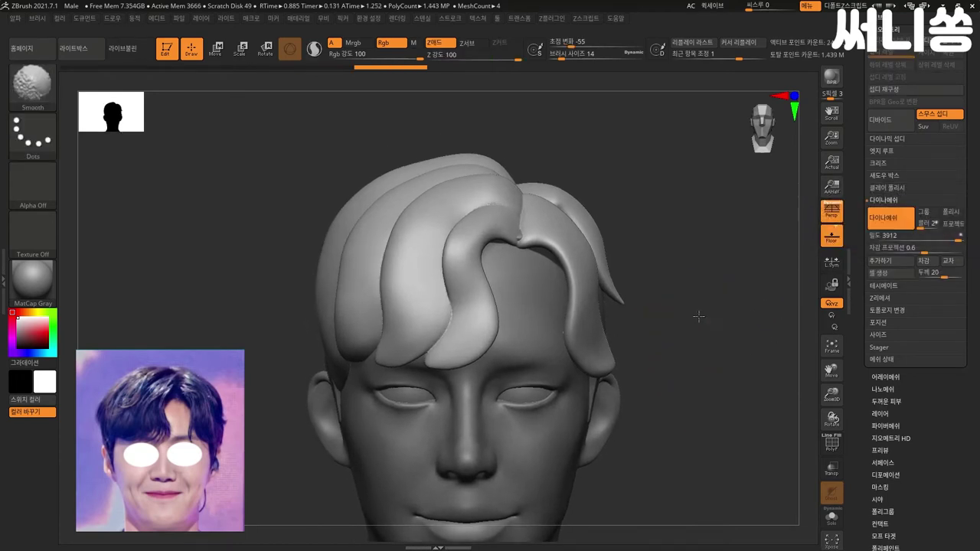
left_click_drag(692, 332, 706, 323)
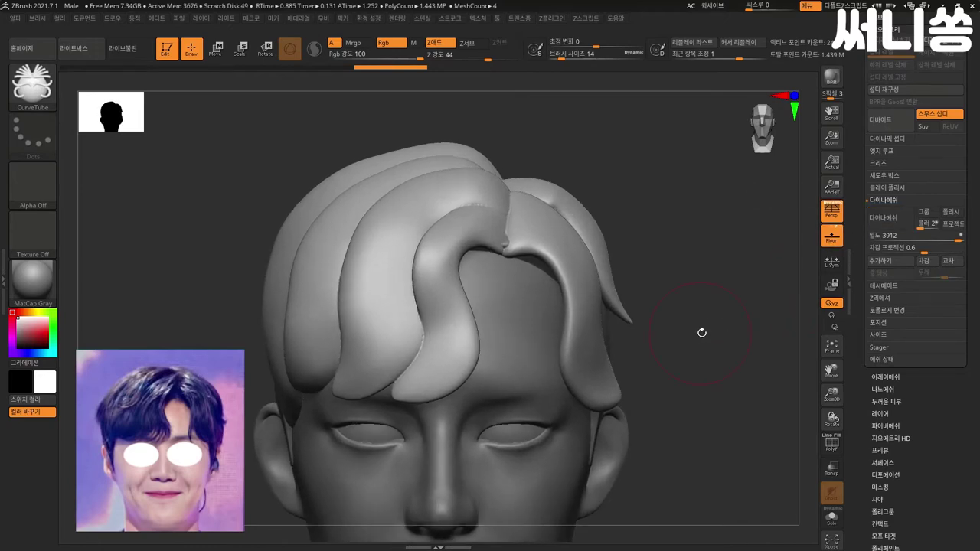
Step: Build up clay with ClayBuildup where the curl meets the parting, then smooth it
key("b")
key("c")
key("b")
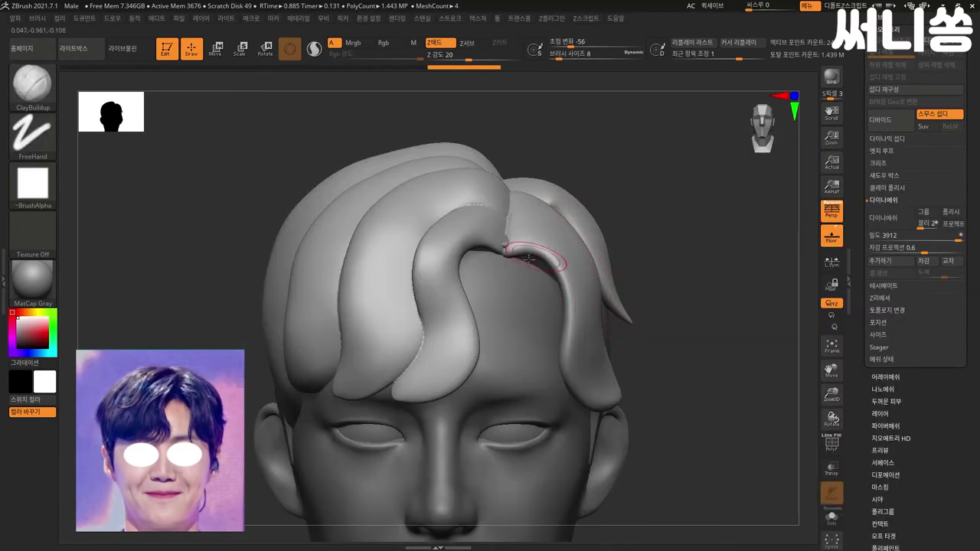
left_click_drag(485, 233, 490, 218, "ctrl")
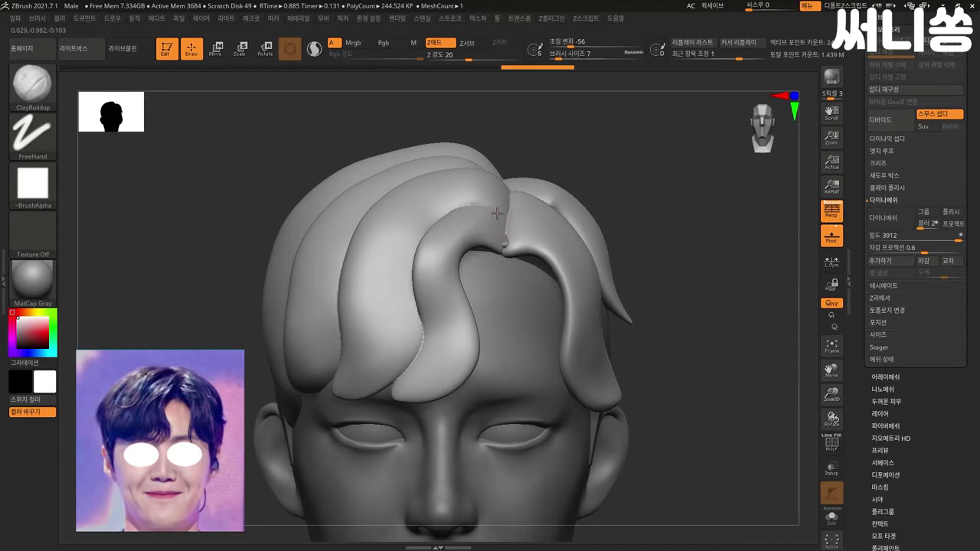
key("shift")
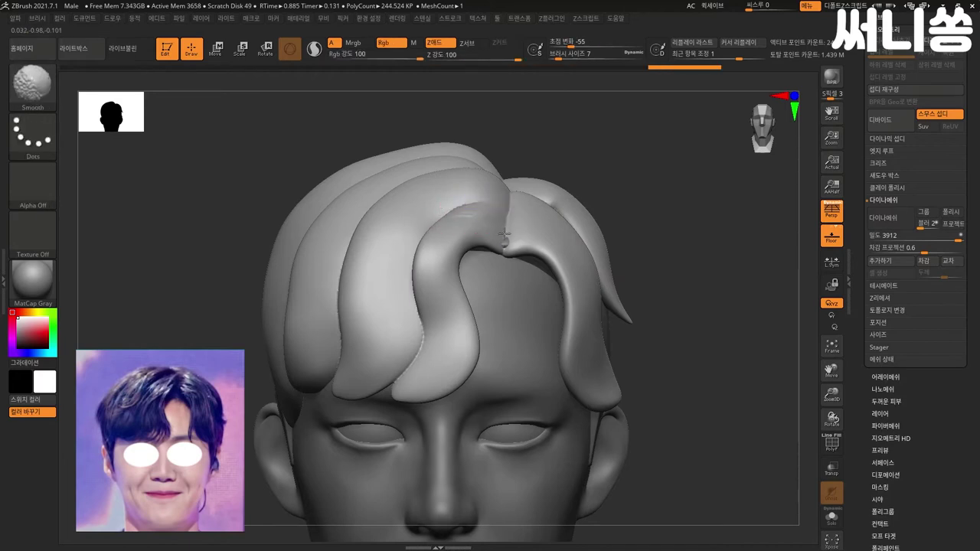
mouse_move(459, 229)
left_mouse_down()
mouse_move(498, 208)
mouse_move(490, 209)
mouse_move(503, 219)
mouse_move(470, 201)
mouse_move(427, 230)
mouse_move(444, 229)
left_mouse_up()
mouse_move(678, 287)
left_mouse_down()
mouse_move(697, 248)
mouse_move(665, 248)
left_mouse_up()
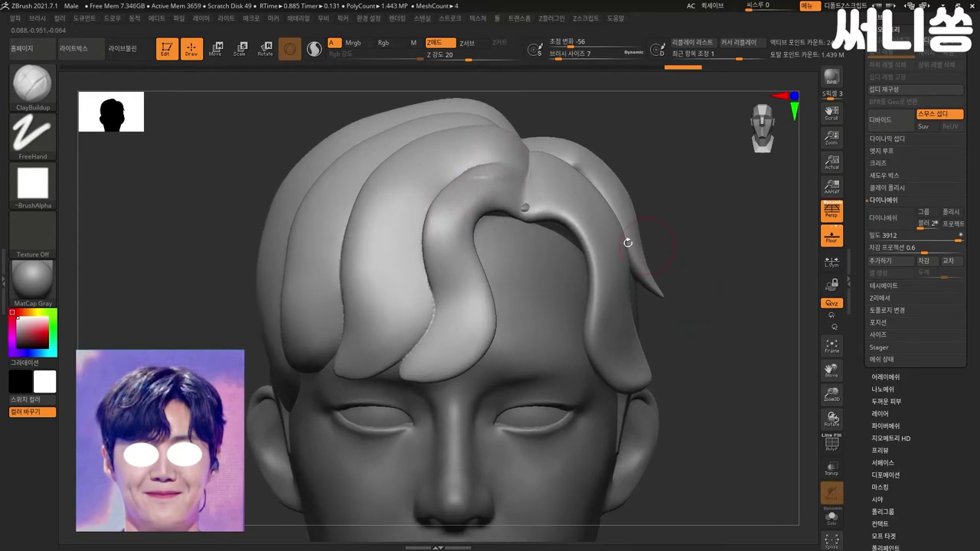
left_click_drag(487, 185, 458, 208)
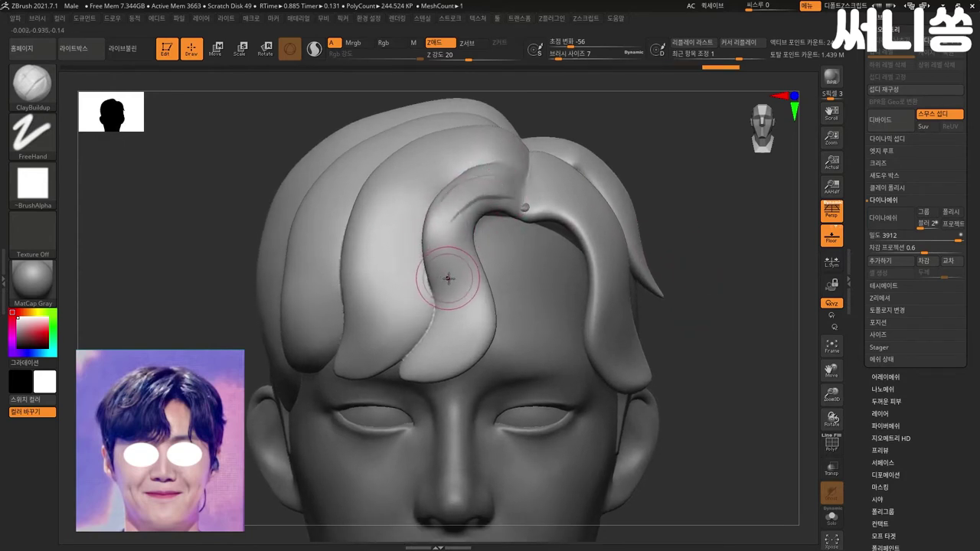
Step: Build up and smooth the curl's inner edge and tip, then reduce the brush size
mouse_move(486, 186)
left_mouse_down()
mouse_move(443, 232)
mouse_move(448, 340)
left_mouse_up()
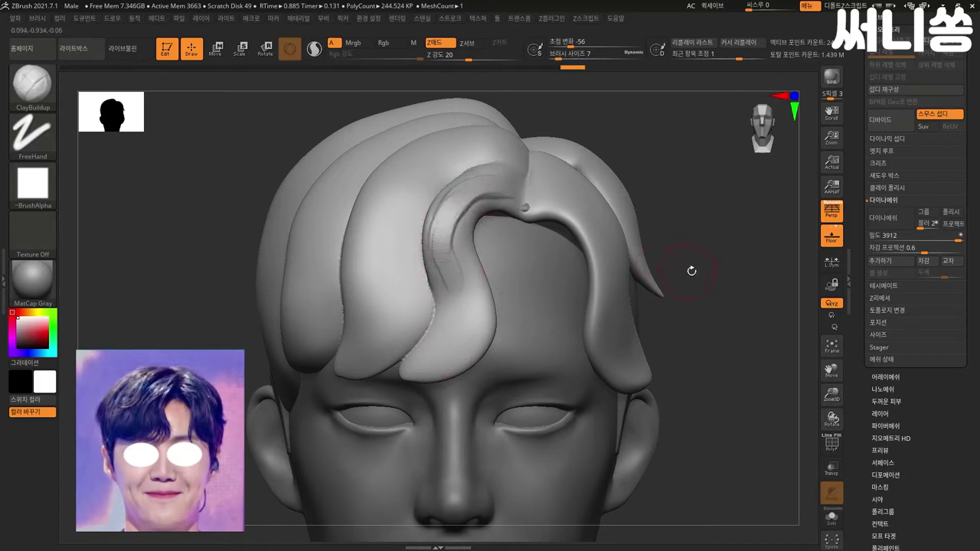
left_click_drag(685, 269, 682, 235)
mouse_move(491, 198)
left_mouse_down()
mouse_move(464, 213)
mouse_move(484, 292)
mouse_move(485, 317)
mouse_move(478, 284)
mouse_move(481, 325)
left_mouse_up()
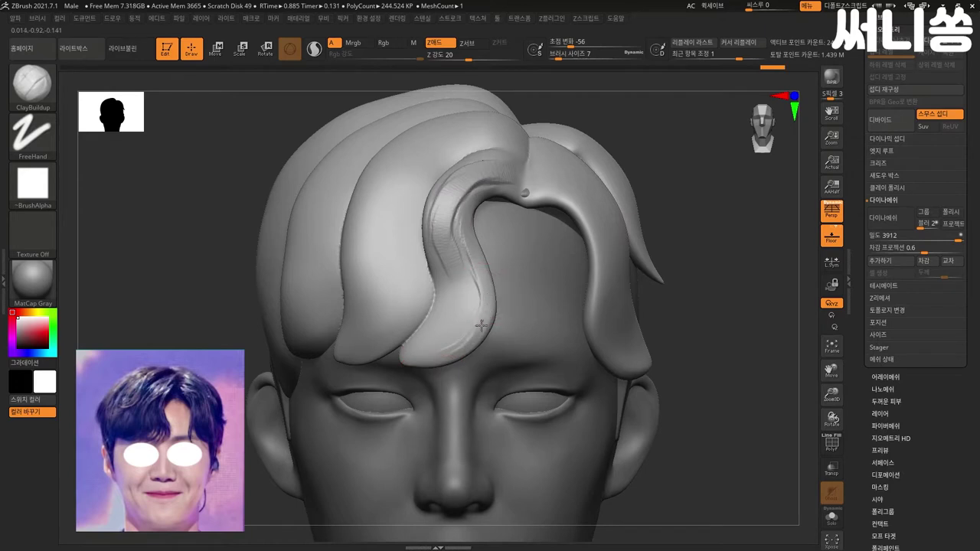
key("ctrl+z")
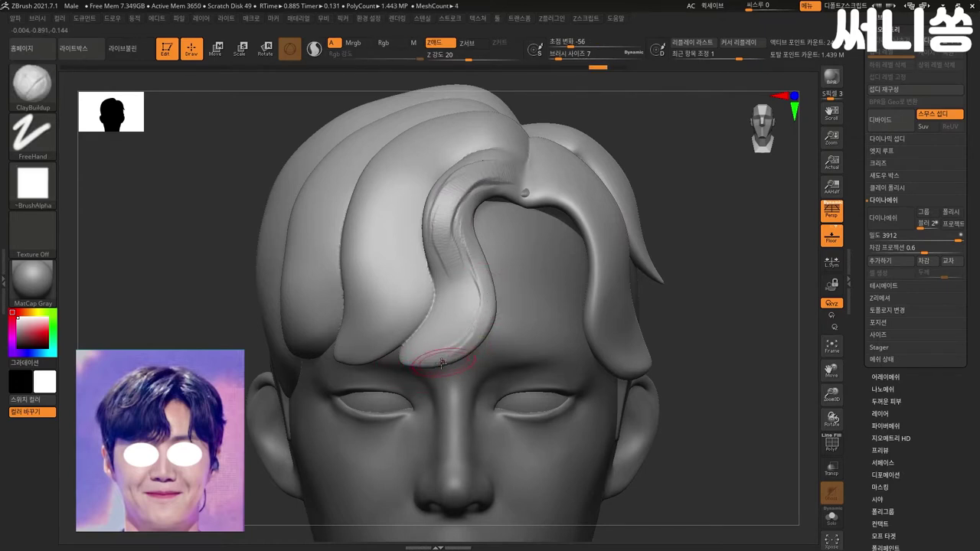
left_click_drag(445, 361, 452, 360)
mouse_move(488, 326)
left_mouse_down()
mouse_move(490, 310)
mouse_move(481, 341)
left_mouse_up()
mouse_move(478, 306)
left_mouse_down()
mouse_move(469, 223)
mouse_move(490, 284)
mouse_move(462, 222)
left_mouse_up()
mouse_move(490, 276)
left_mouse_down()
mouse_move(452, 360)
mouse_move(475, 291)
mouse_move(455, 215)
left_mouse_up()
key("shift")
mouse_move(498, 192)
left_mouse_down("shift")
mouse_move(536, 165)
mouse_move(438, 202)
mouse_move(449, 339)
left_mouse_up("shift")
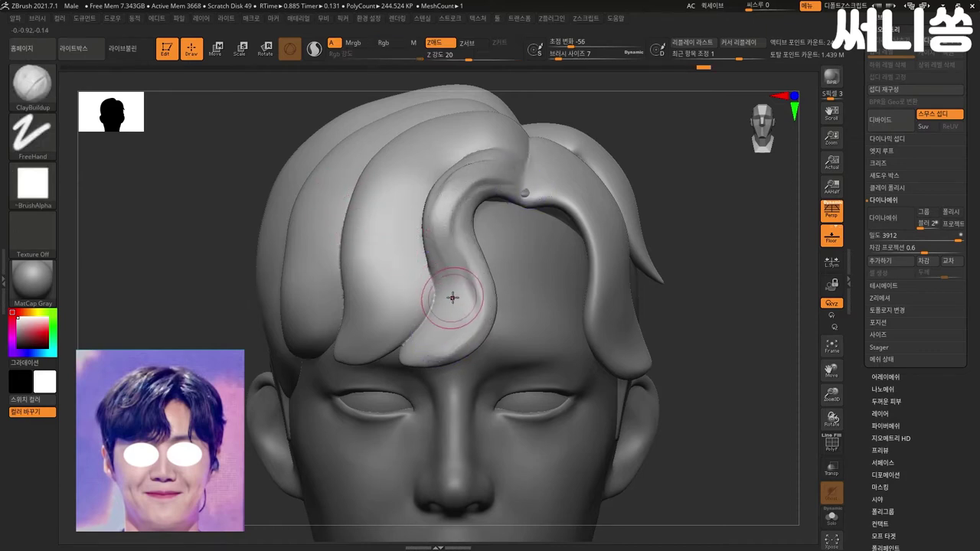
key("bracketleft")
key("bracketleft")
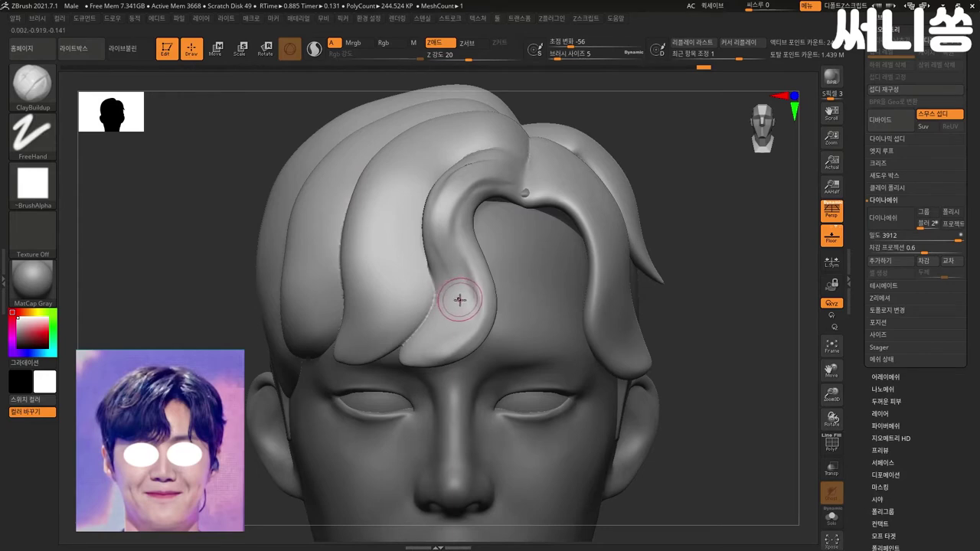
Step: Carve and smooth a DamStandard crease along the curl's inner edge
key("b")
key("d")
key("s")
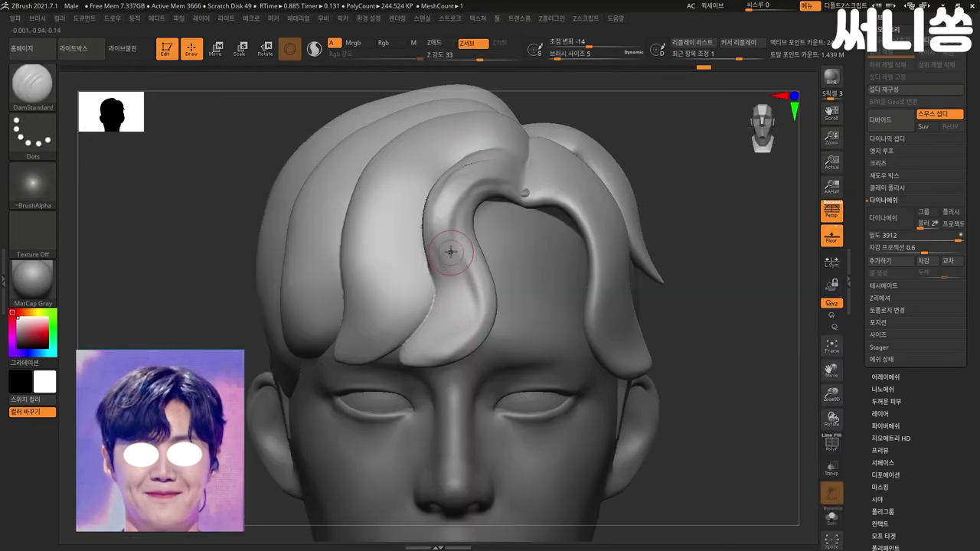
left_click_drag(451, 255, 450, 319)
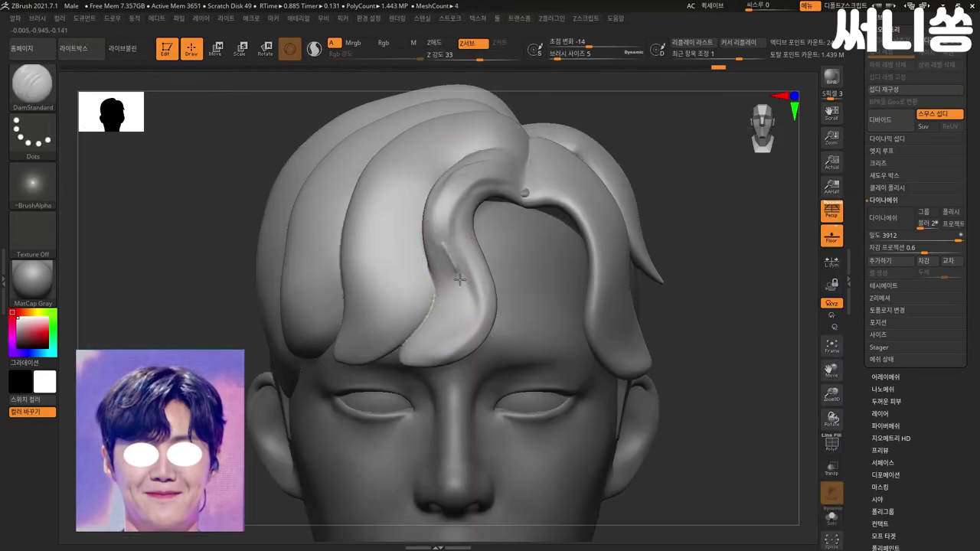
left_click_drag(458, 275, 459, 315)
left_click_drag(424, 350, 459, 245, "shift")
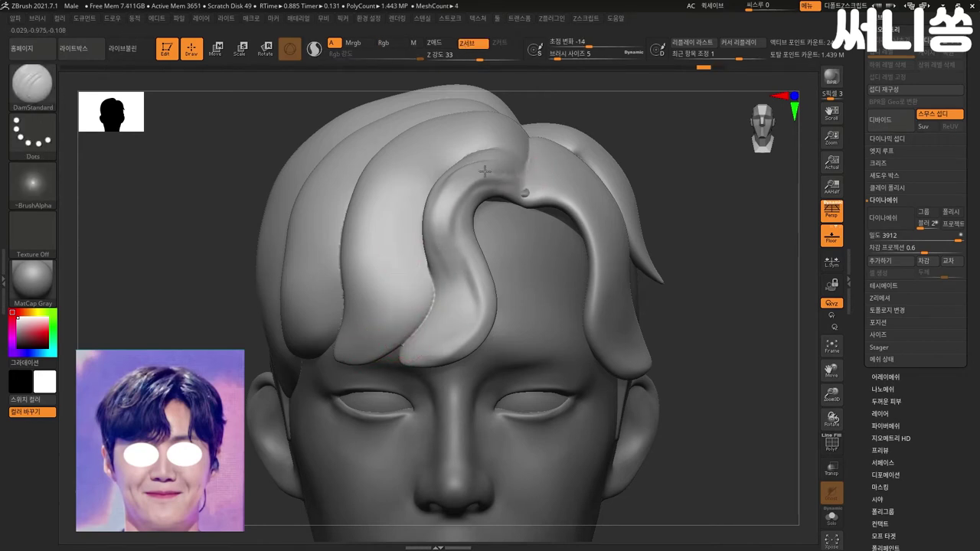
left_click_drag(448, 195, 521, 171, "shift")
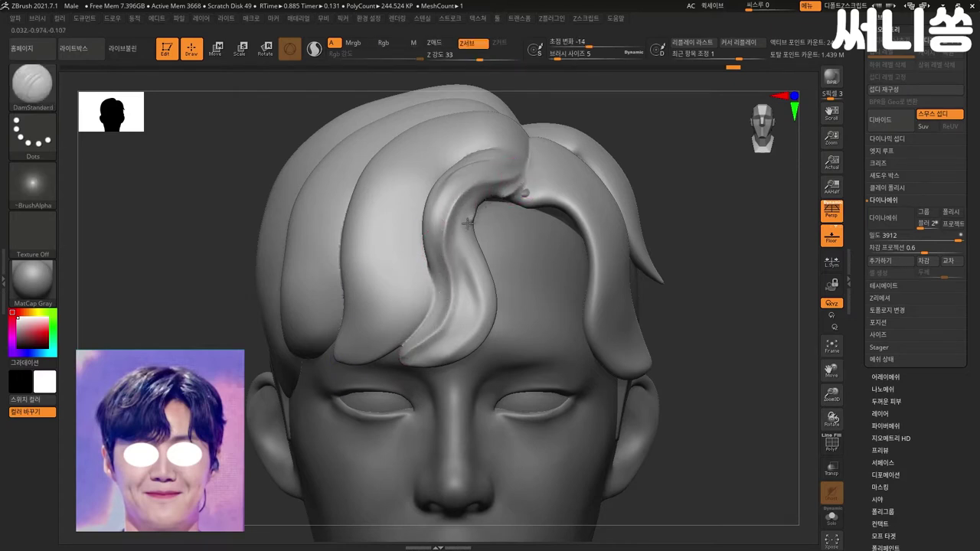
left_click_drag(528, 183, 504, 192)
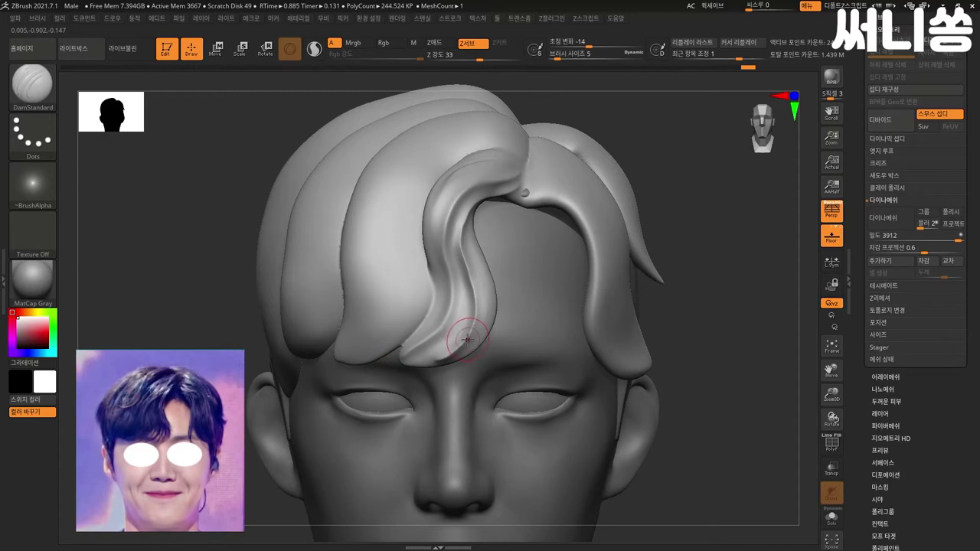
Step: Smooth and reshape the hair lock along the parting and at its tip
key("shift")
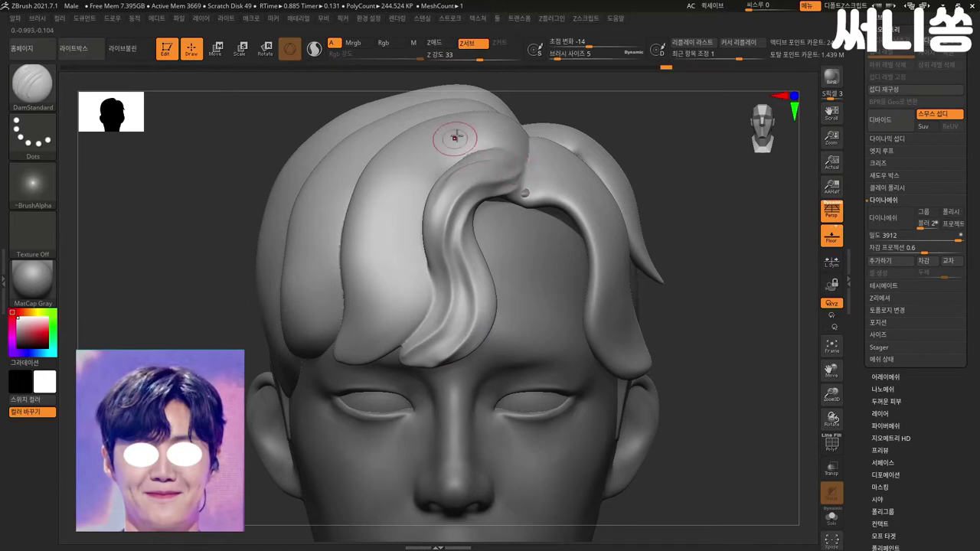
mouse_move(696, 146)
right_mouse_down("ctrl")
mouse_move(718, 161)
mouse_move(687, 167)
right_mouse_up("ctrl")
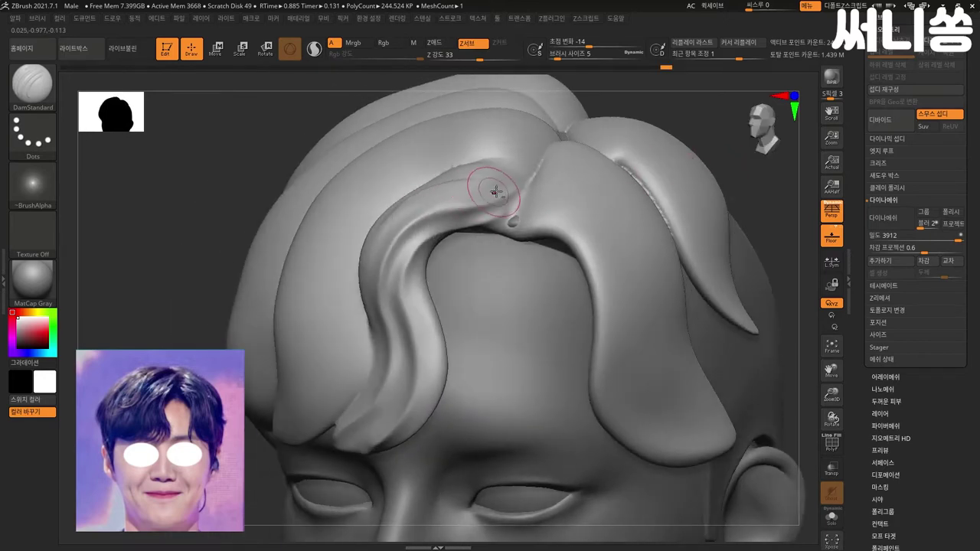
left_click_drag(516, 171, 503, 192)
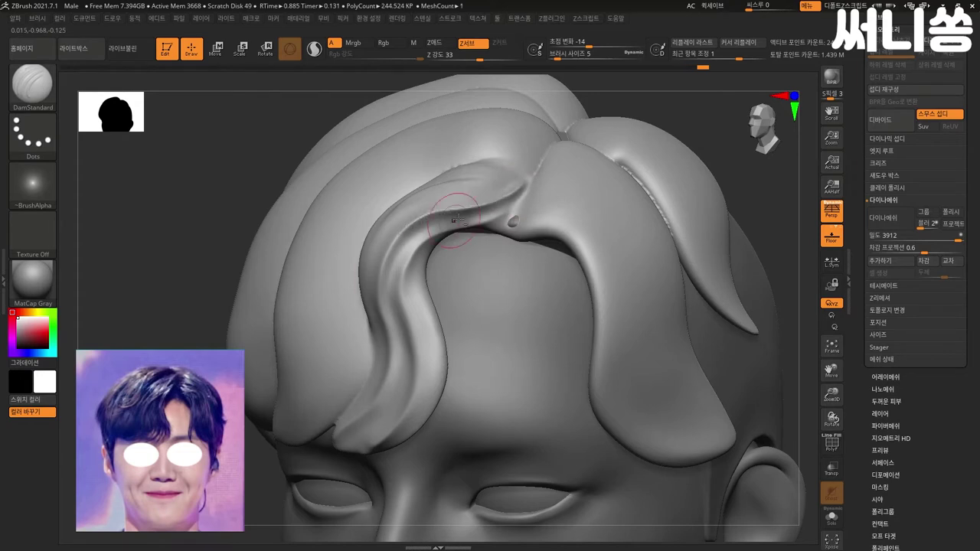
left_click_drag(528, 193, 517, 204)
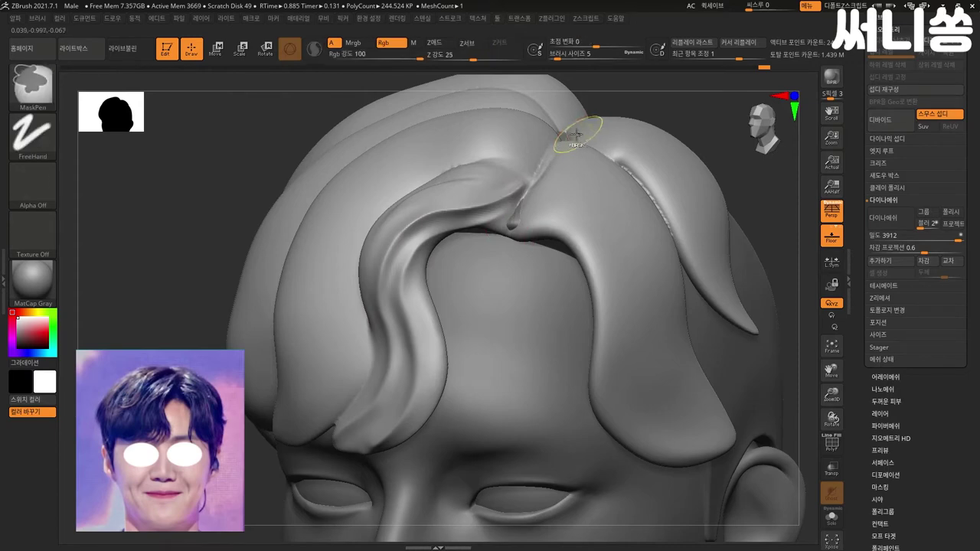
mouse_move(679, 99)
left_mouse_down()
mouse_move(724, 114)
mouse_move(693, 181)
mouse_move(466, 201)
left_mouse_up()
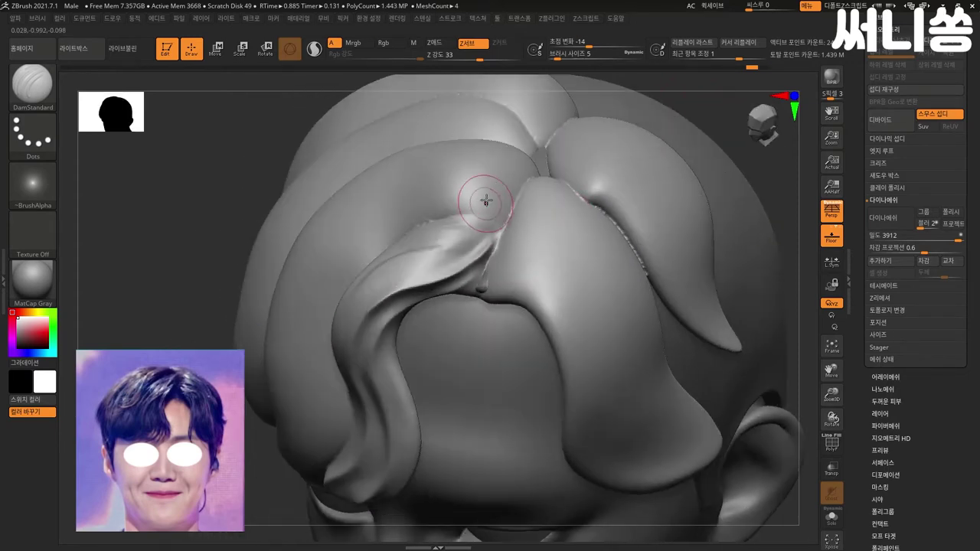
left_click_drag(525, 157, 516, 185)
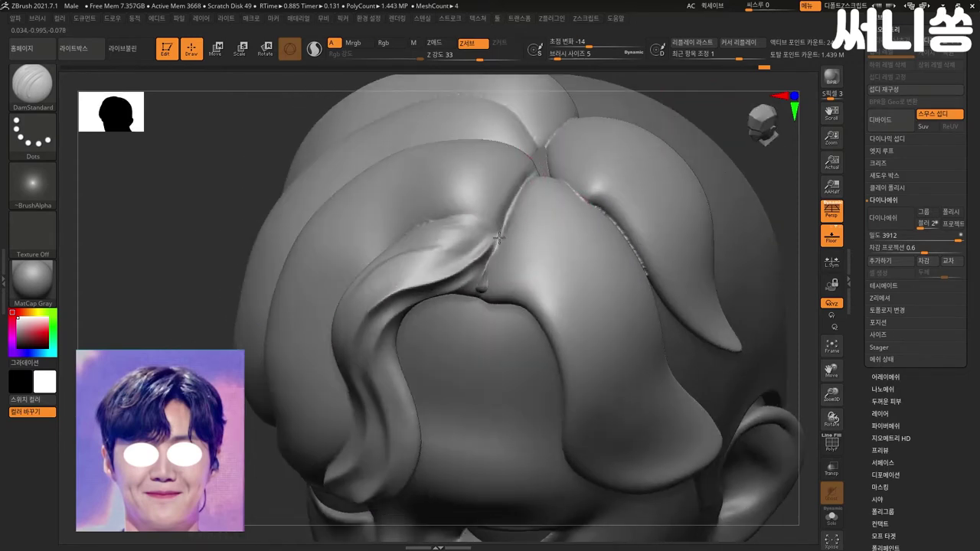
left_click_drag(250, 394, 490, 320)
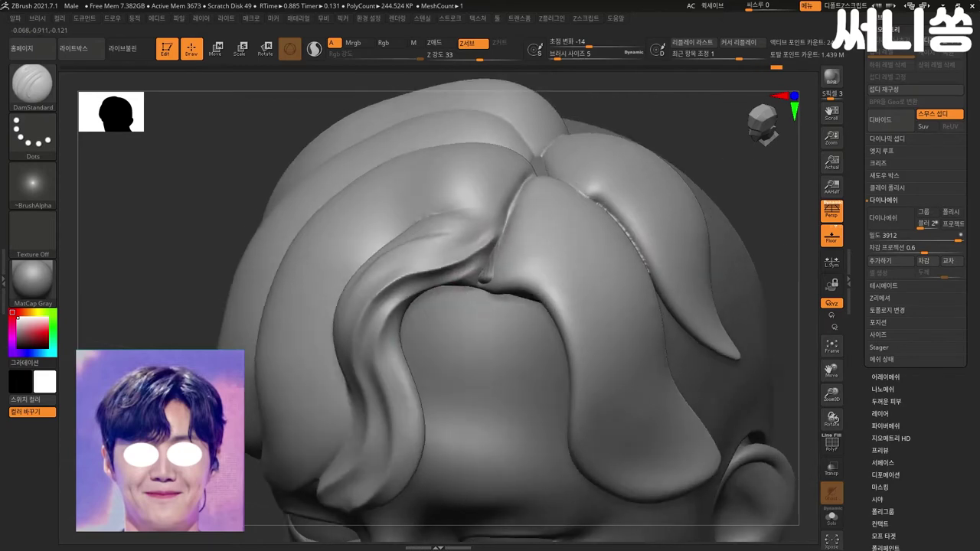
mouse_move(749, 335)
left_mouse_down("alt")
mouse_move(715, 299)
mouse_move(704, 332)
mouse_move(477, 217)
left_mouse_up("alt")
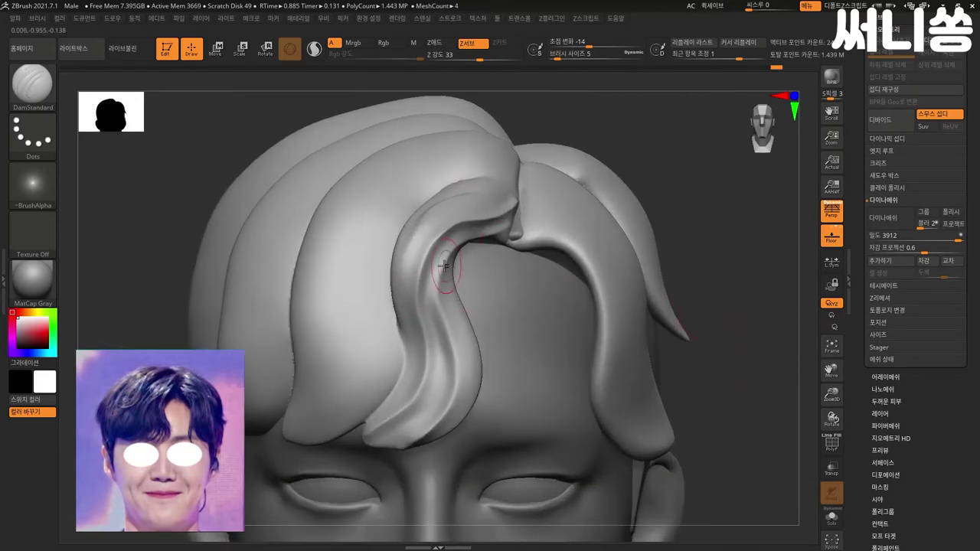
Step: Carve a groove along the hair strand and smooth the ridge beside it
left_click_drag(443, 277, 470, 306)
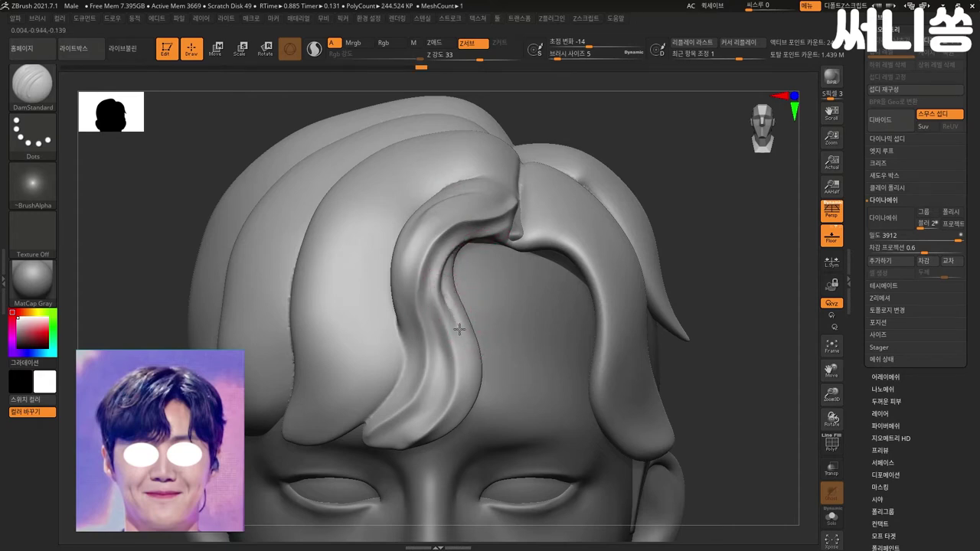
mouse_move(755, 385)
left_mouse_down()
mouse_move(769, 345)
mouse_move(728, 337)
left_mouse_up()
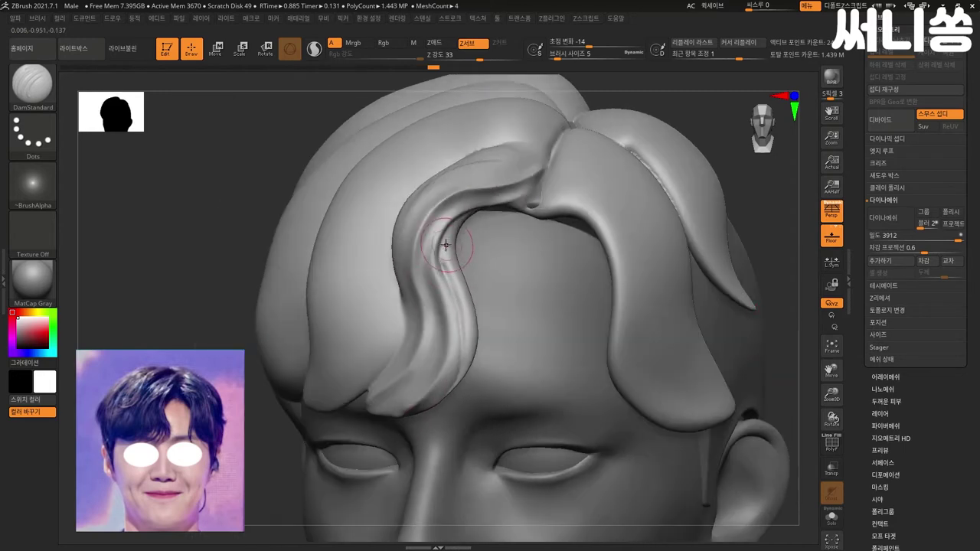
left_click_drag(441, 271, 446, 280)
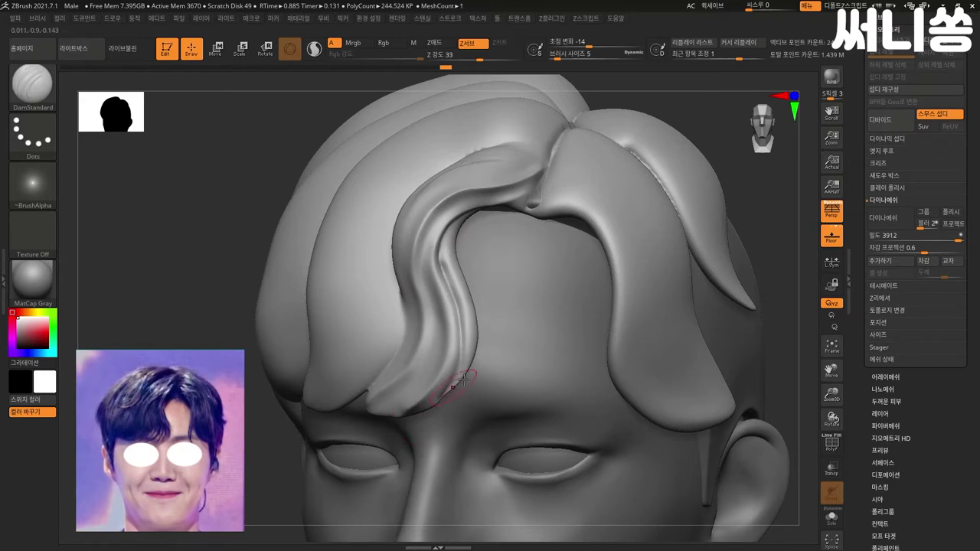
left_click_drag(445, 394, 474, 360, "shift")
mouse_move(459, 349)
left_mouse_down("shift")
mouse_move(448, 229)
mouse_move(456, 298)
left_mouse_up("shift")
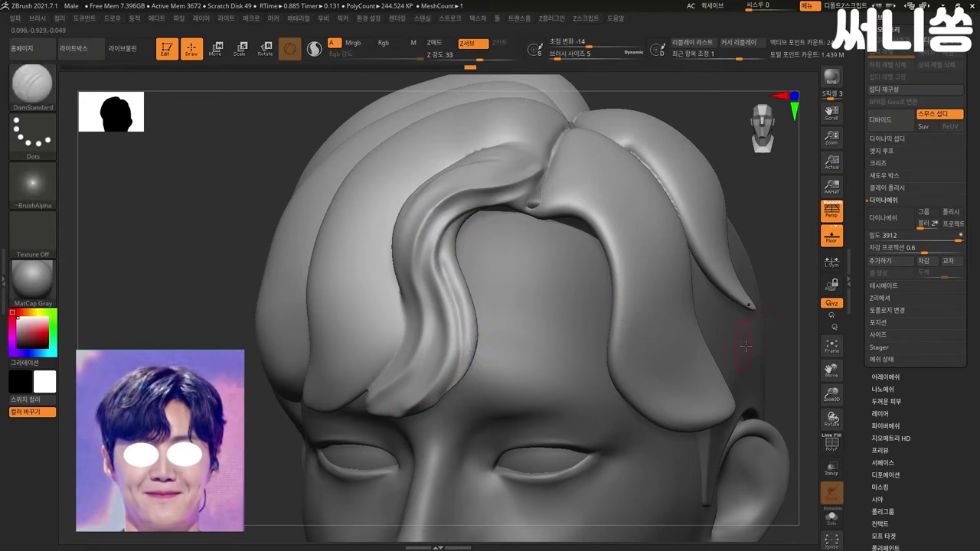
mouse_move(787, 342)
left_mouse_down()
mouse_move(777, 350)
mouse_move(744, 327)
left_mouse_up()
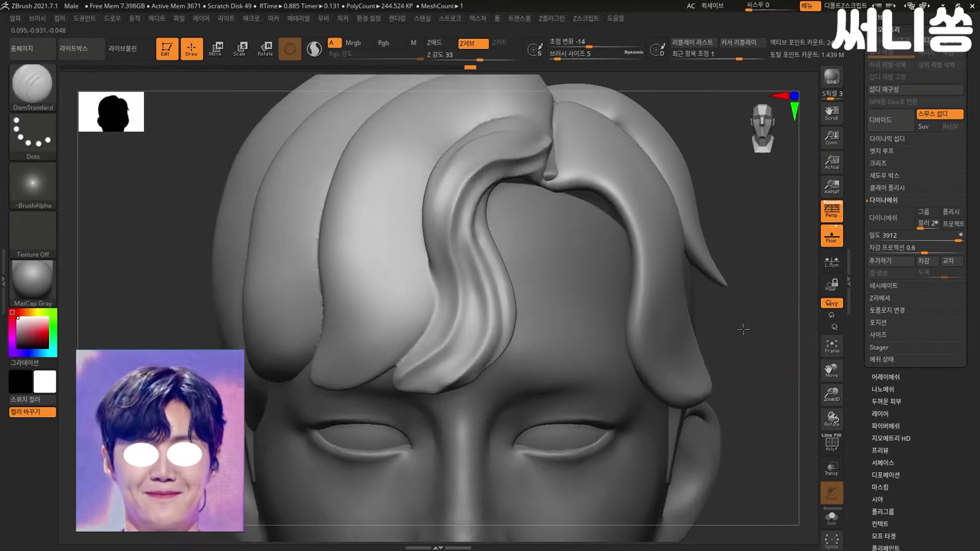
Step: Smooth and reshape the central lock's lower tip and crease its left edge
key("shift")
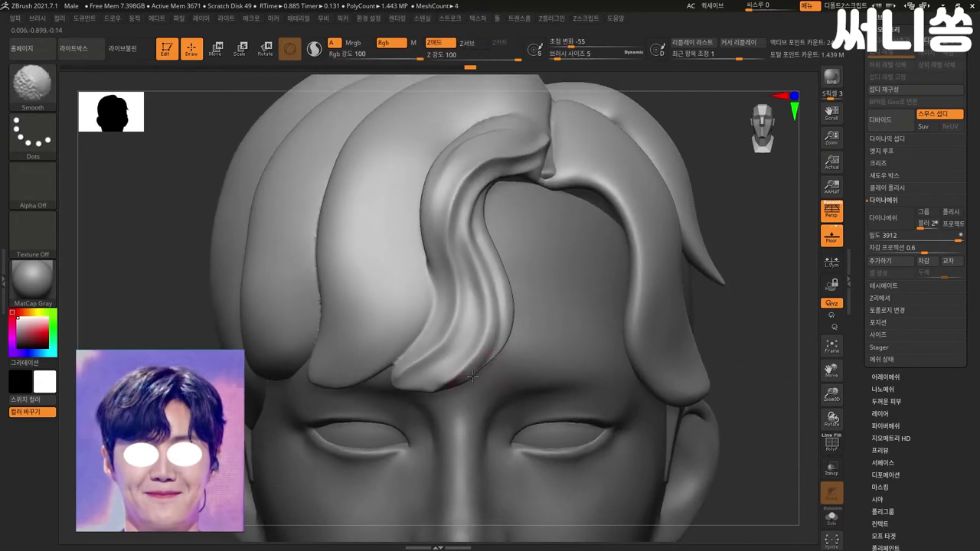
key("shift")
key("shift")
mouse_move(428, 389)
left_mouse_down("shift")
mouse_move(453, 344)
mouse_move(426, 361)
mouse_move(449, 328)
left_mouse_up("shift")
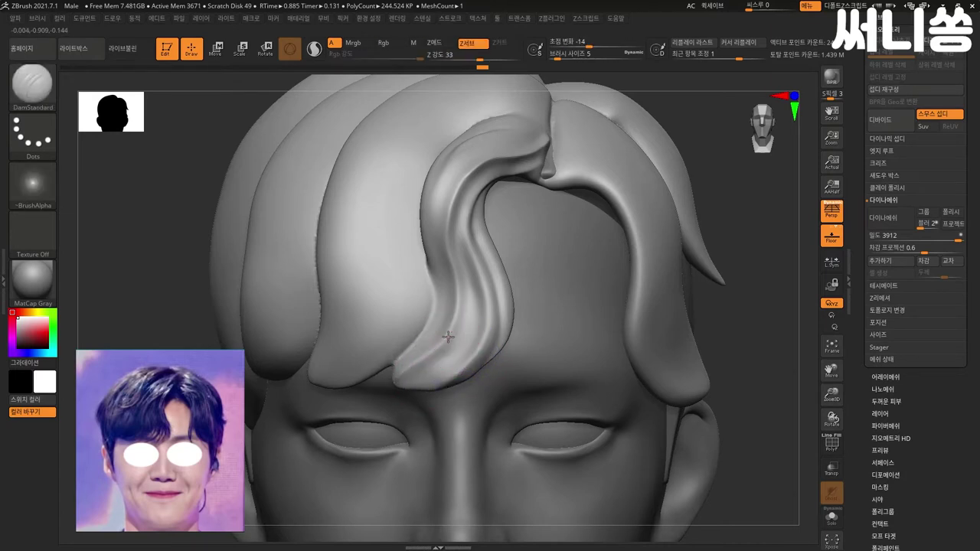
left_click_drag(393, 374, 455, 328)
key("shift")
left_click_drag(388, 375, 376, 361, "shift")
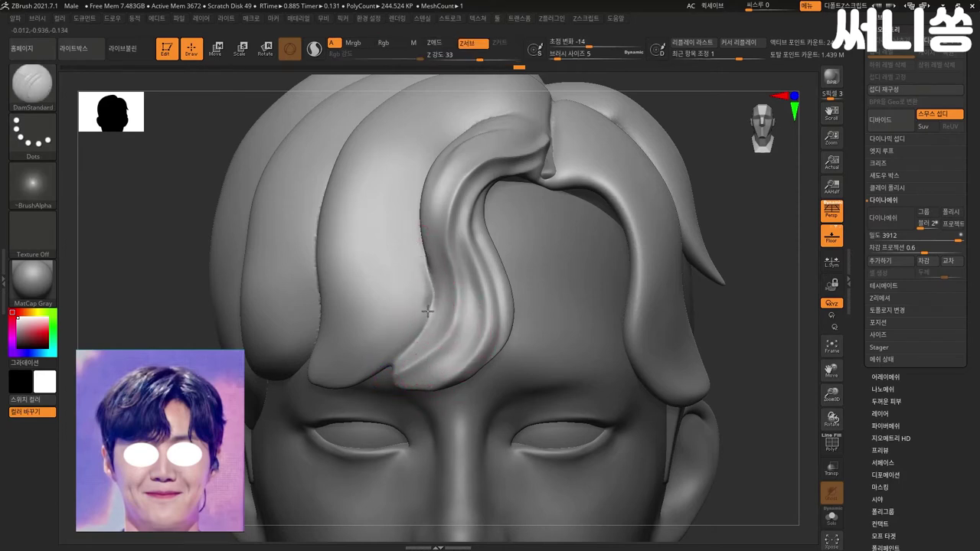
left_click_drag(432, 288, 431, 309)
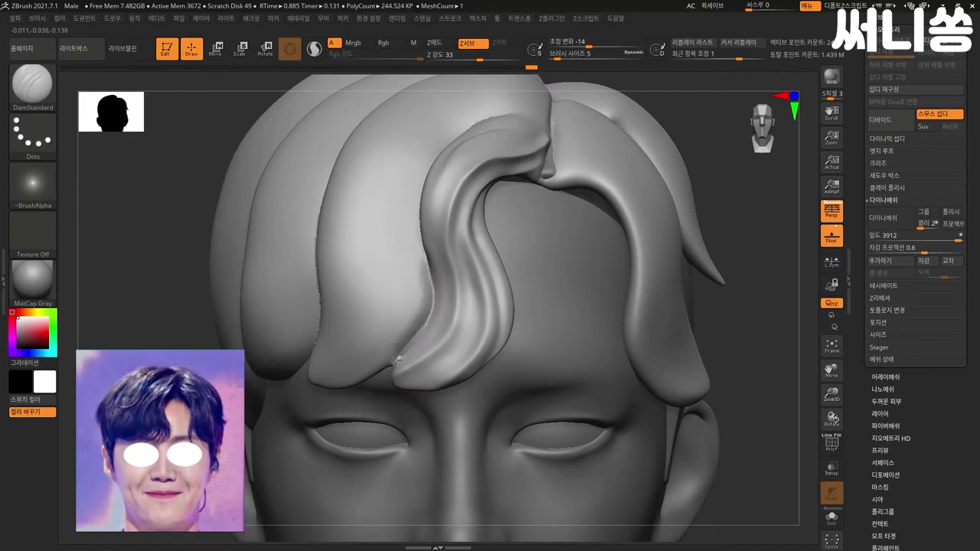
mouse_move(420, 317)
left_mouse_down("shift")
mouse_move(428, 310)
mouse_move(416, 339)
left_mouse_up("shift")
Step: Sharpen and taper the lock's tip, then smooth its underside over the forehead
left_click_drag(401, 370, 404, 370)
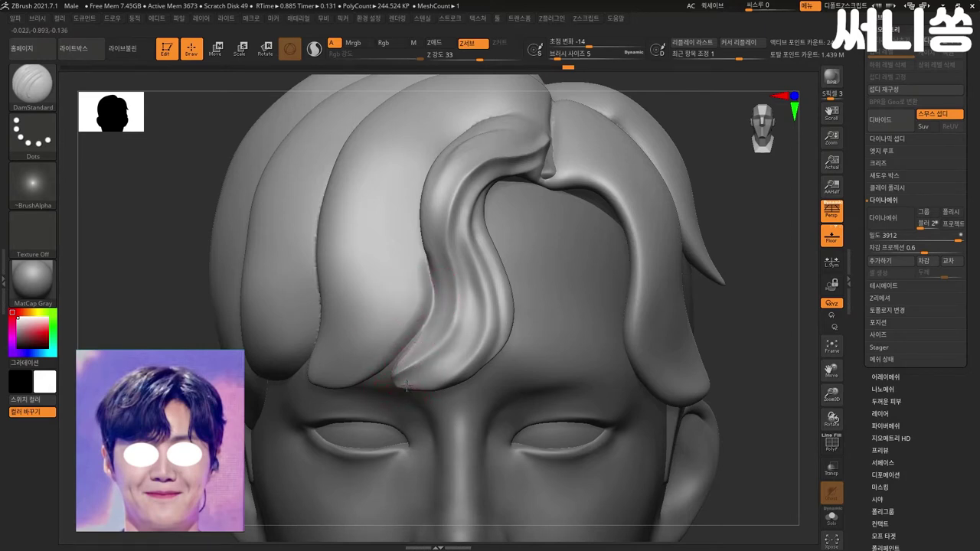
left_click_drag(389, 382, 448, 383)
left_click_drag(466, 343, 410, 392)
left_click_drag(458, 341, 416, 386)
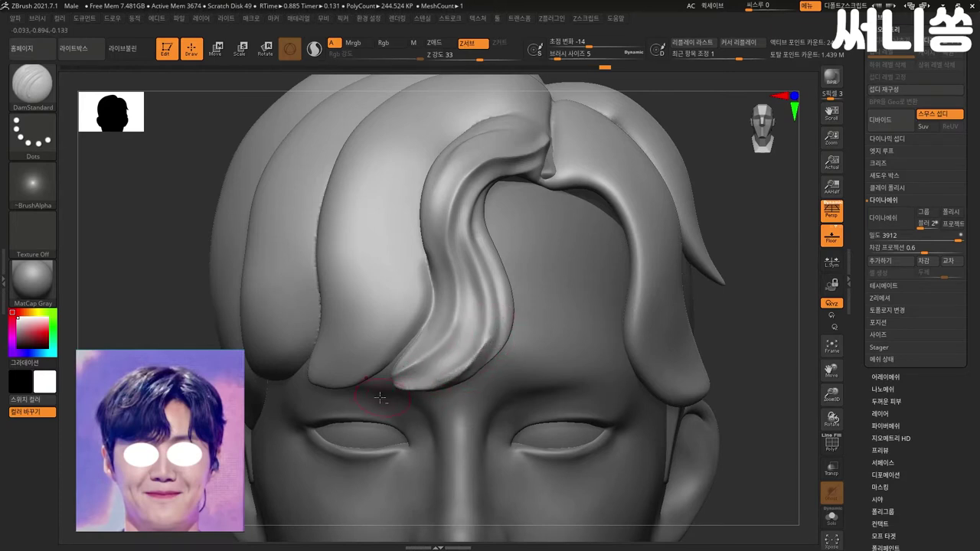
key("ctrl")
key("shift")
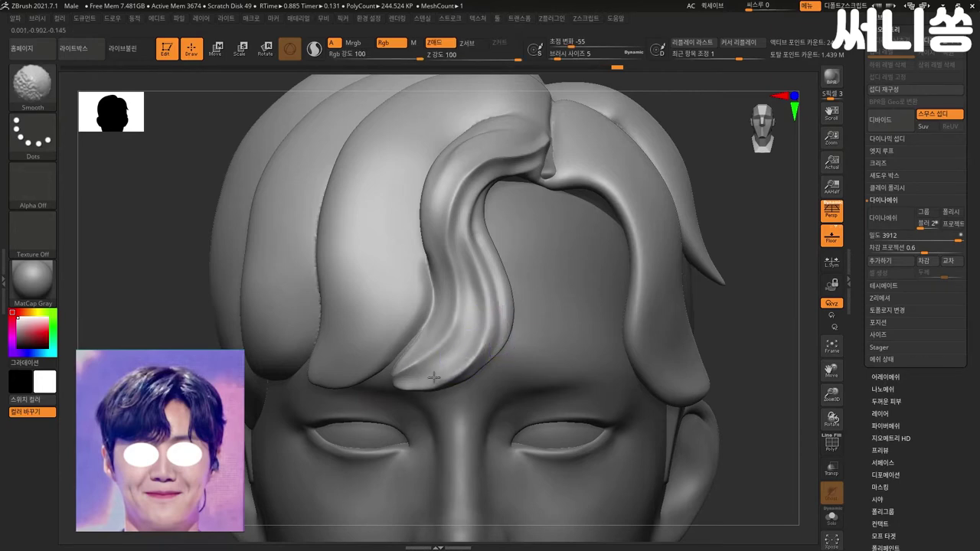
left_click_drag(410, 388, 460, 371, "shift")
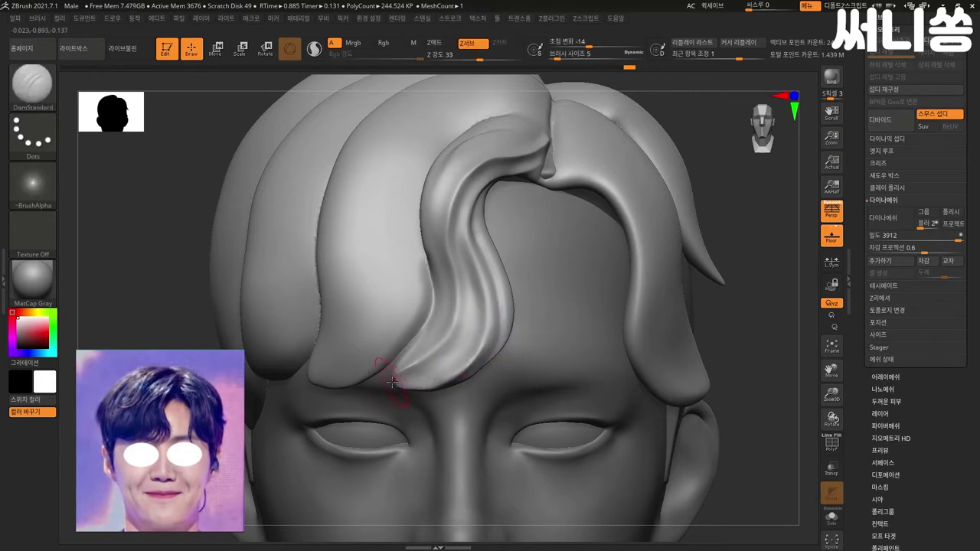
Step: Pull the lock tip into a tapered shape with the Move brush
key("b")
key("m")
key("v")
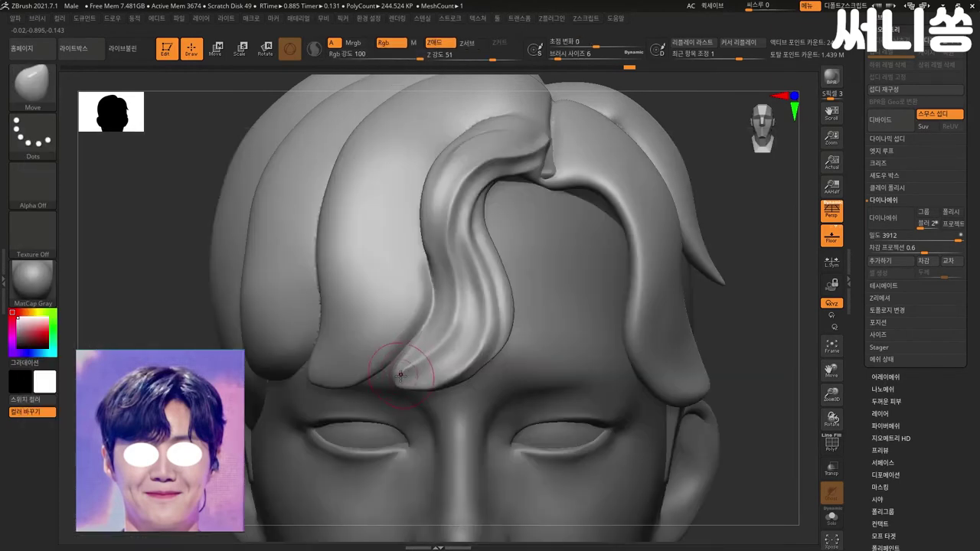
left_click_drag(427, 368, 384, 386, "shift")
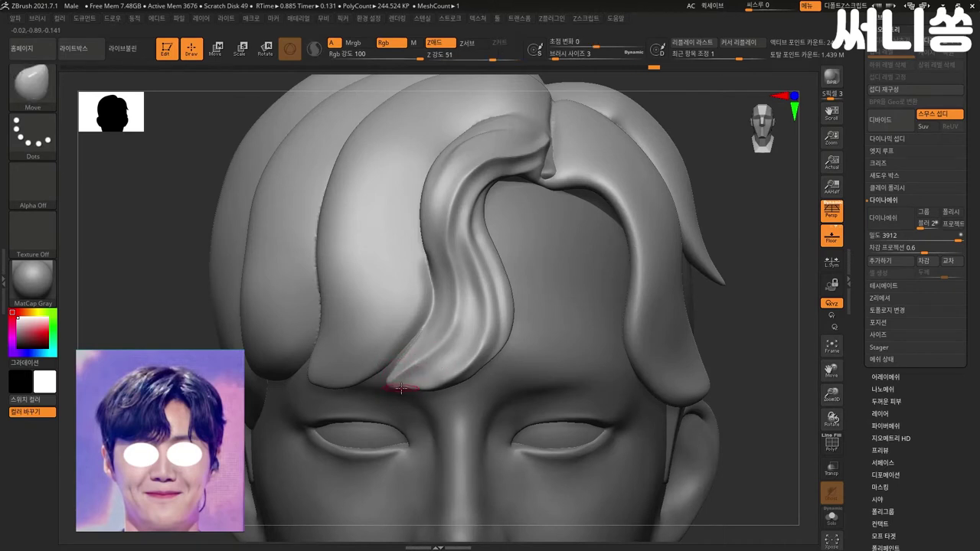
left_click_drag(436, 366, 423, 372, "shift")
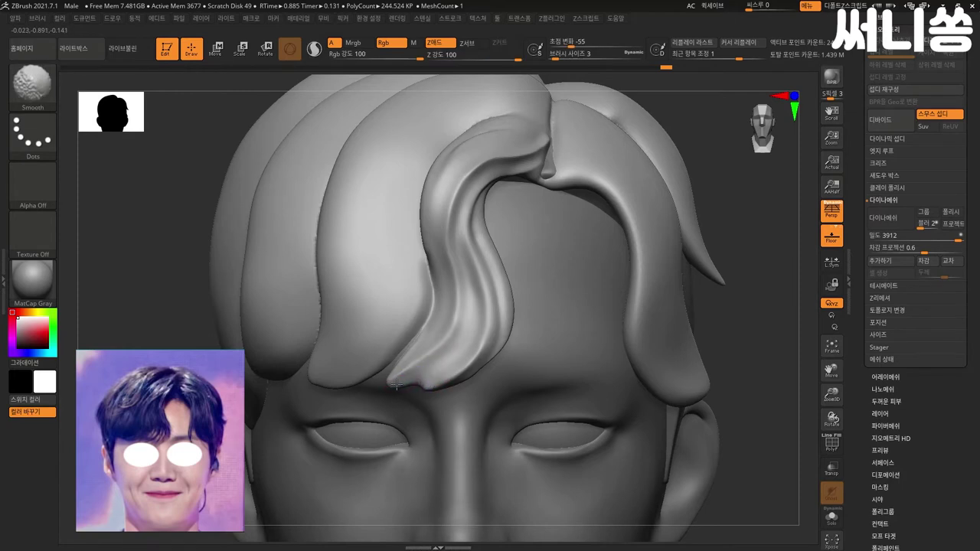
left_click_drag(412, 366, 437, 350)
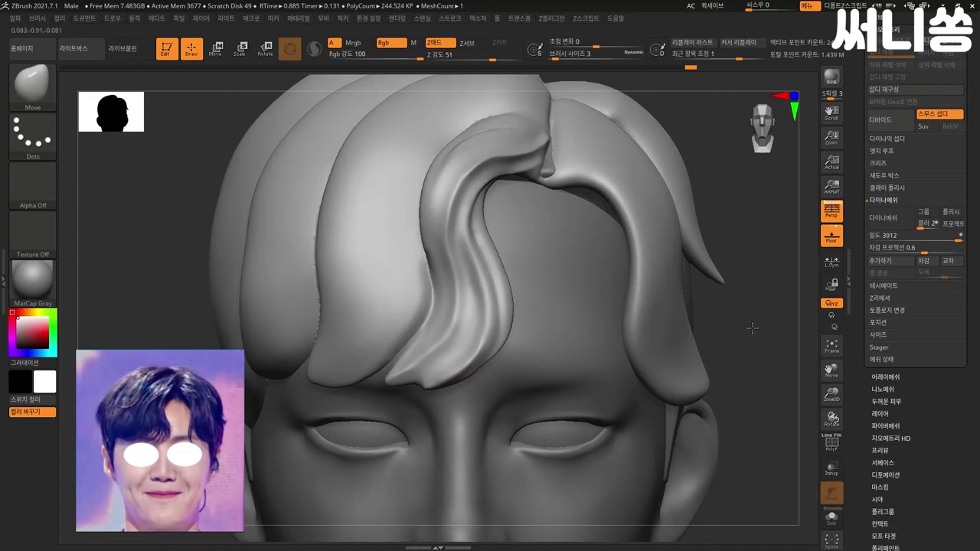
Step: Orbit to the top of the hair and nudge the lock near the parting, undoing the dent
right_click_drag(619, 329, 722, 333, "ctrl")
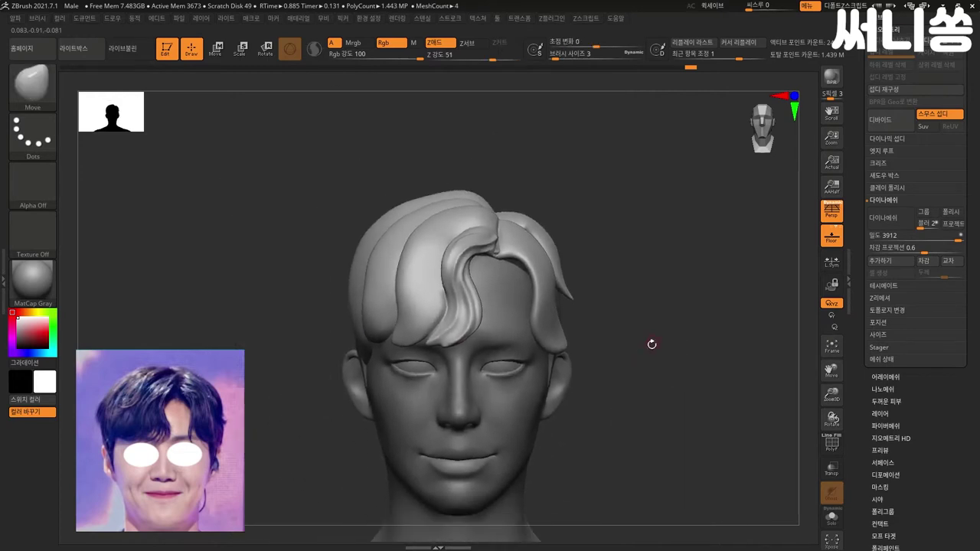
right_click_drag(652, 345, 711, 360, "ctrl")
left_click_drag(732, 328, 717, 335)
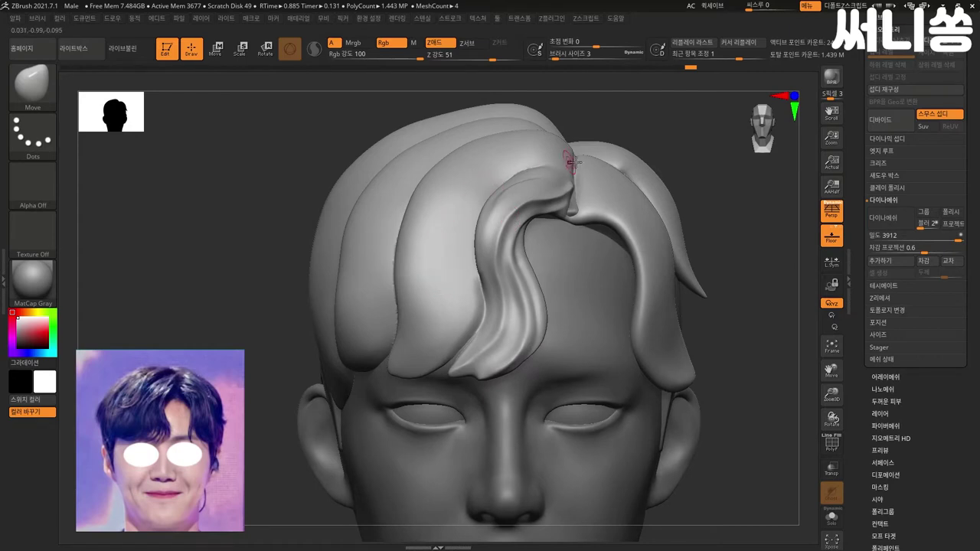
right_click_drag(564, 158, 555, 199)
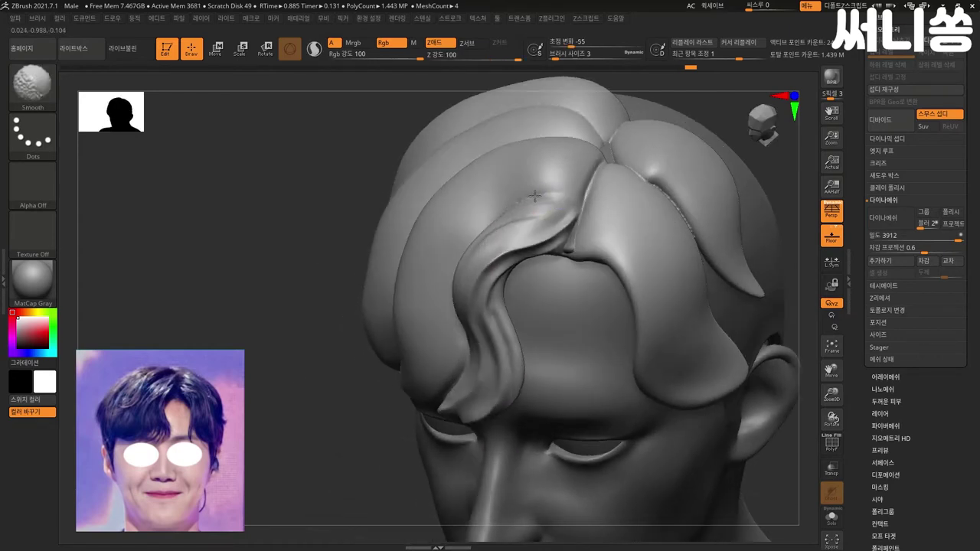
left_click_drag(588, 178, 564, 201)
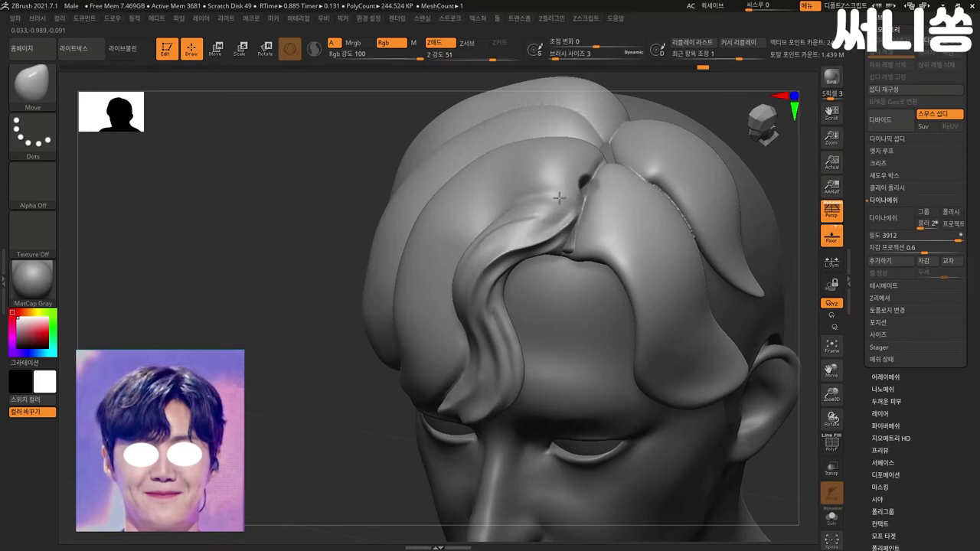
key("ctrl+z")
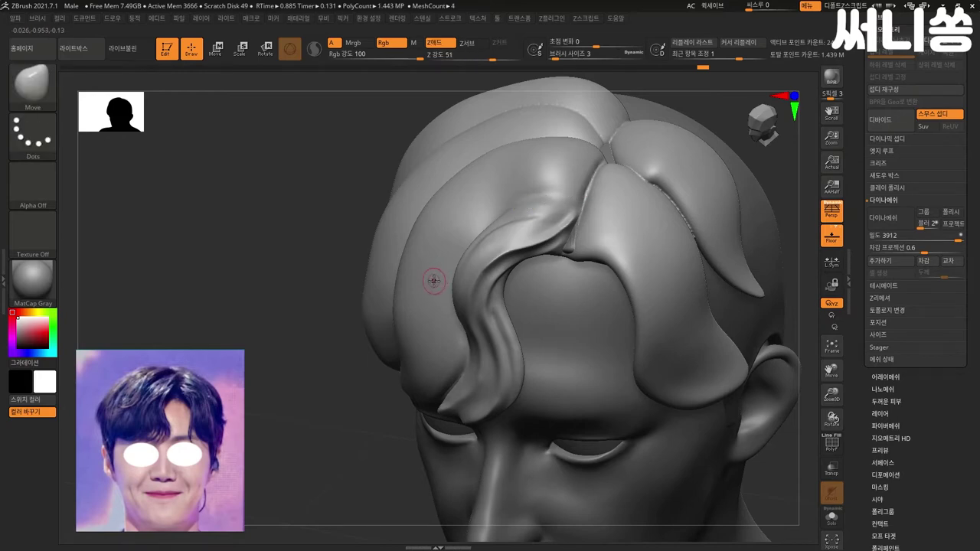
key("b")
key("d")
key("s")
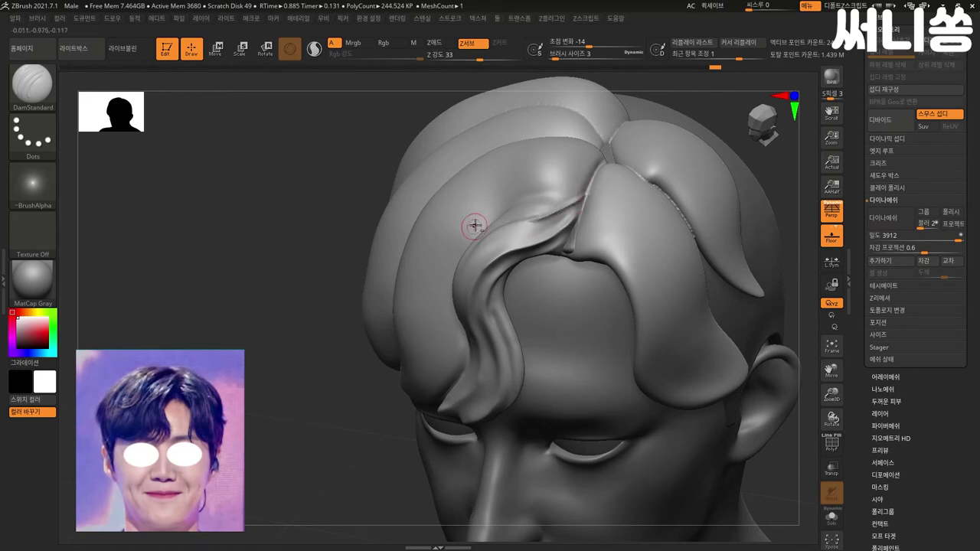
Step: Smooth the parting and carve a sharp DamStandard crease along the front lock's root
key("shift")
left_click_drag(560, 211, 536, 220, "shift")
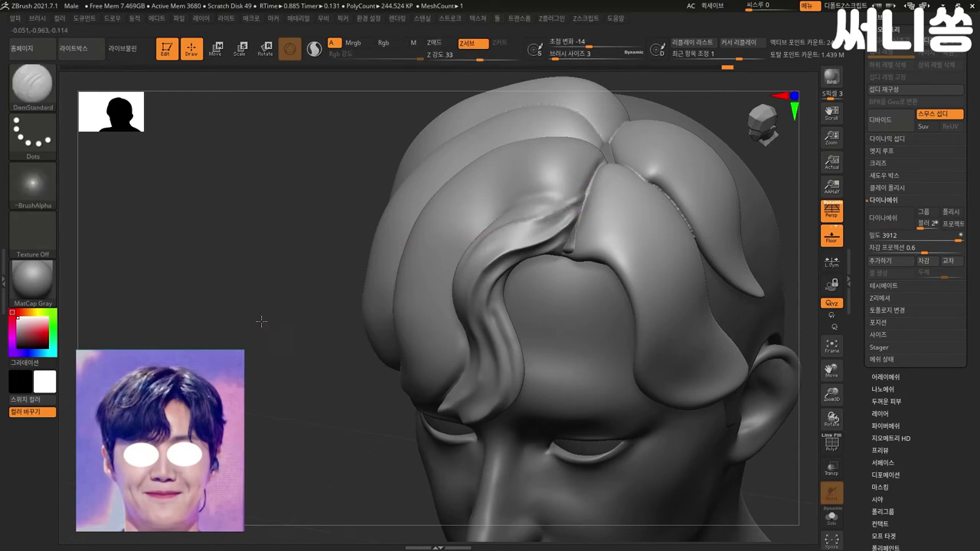
left_click_drag(258, 322, 529, 225)
mouse_move(720, 229)
left_mouse_down("alt")
mouse_move(738, 214)
mouse_move(711, 217)
mouse_move(740, 227)
left_mouse_up("alt")
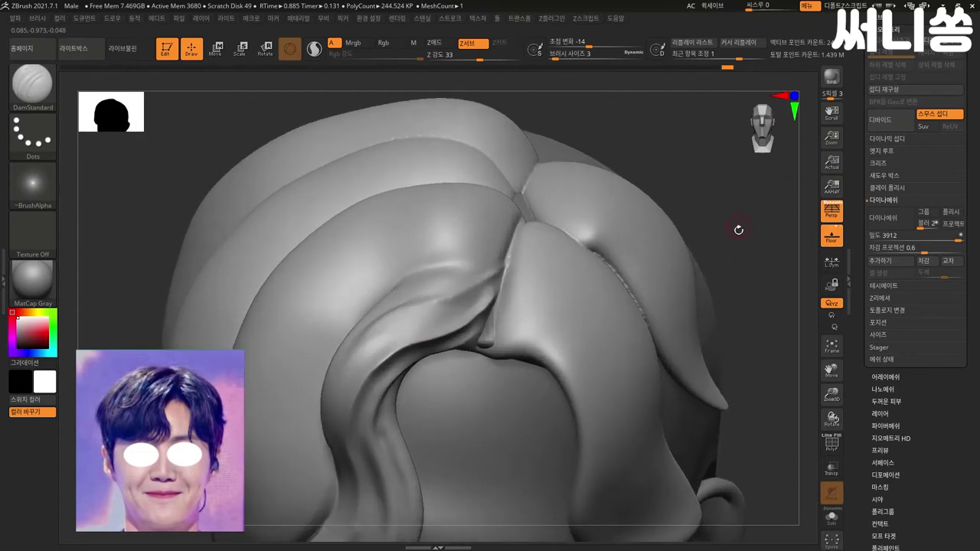
mouse_move(485, 278)
left_mouse_down()
mouse_move(502, 258)
mouse_move(433, 306)
mouse_move(452, 307)
left_mouse_up()
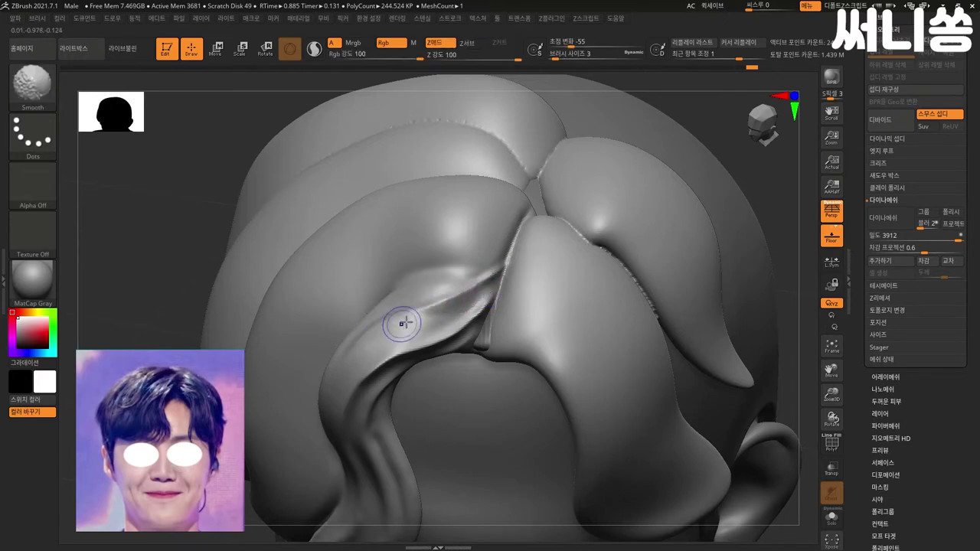
Step: Subdivide the hair with Ctrl+D, soften the crease, and undo the accidental merge
key("ctrl+d")
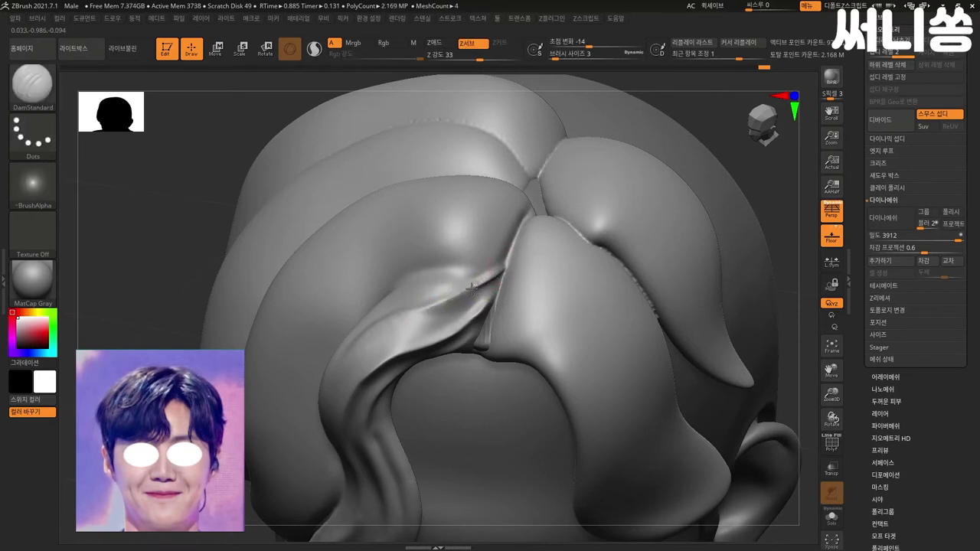
left_click_drag(394, 314, 485, 281, "shift")
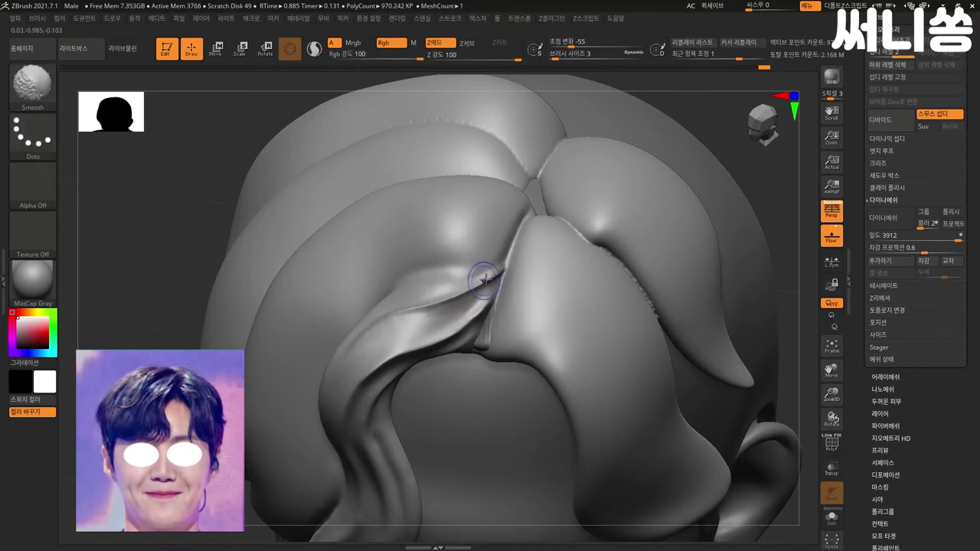
left_click_drag(389, 319, 447, 295, "shift")
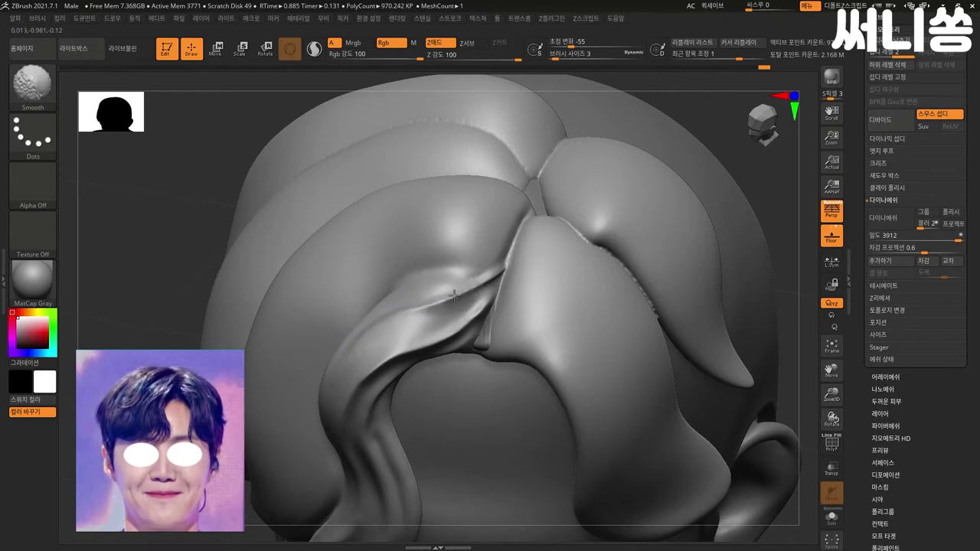
mouse_move(394, 333)
right_mouse_down()
mouse_move(468, 265)
mouse_move(260, 421)
right_mouse_up()
mouse_move(648, 319)
right_mouse_down("ctrl")
mouse_move(700, 331)
mouse_move(743, 308)
mouse_move(733, 274)
mouse_move(719, 341)
right_mouse_up("ctrl")
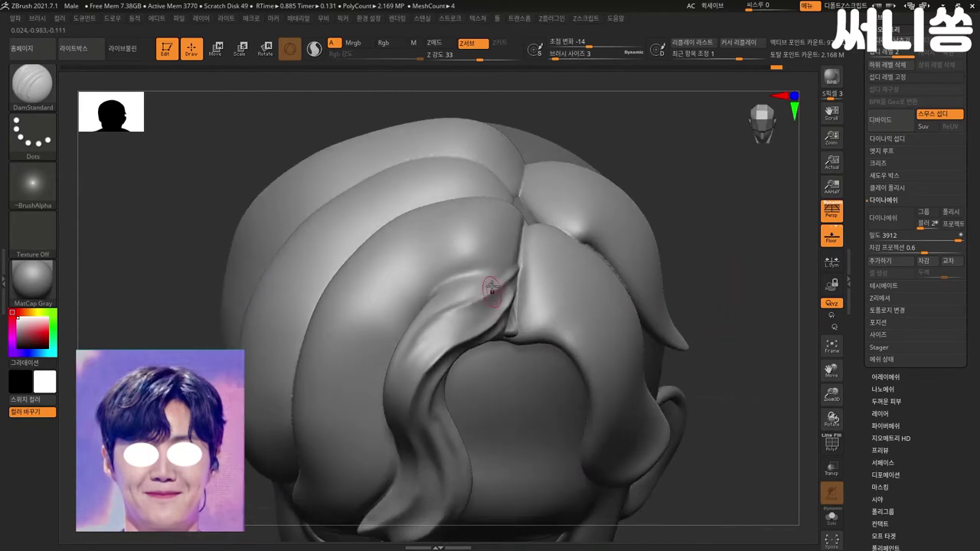
left_click_drag(477, 284, 496, 275, "ctrl")
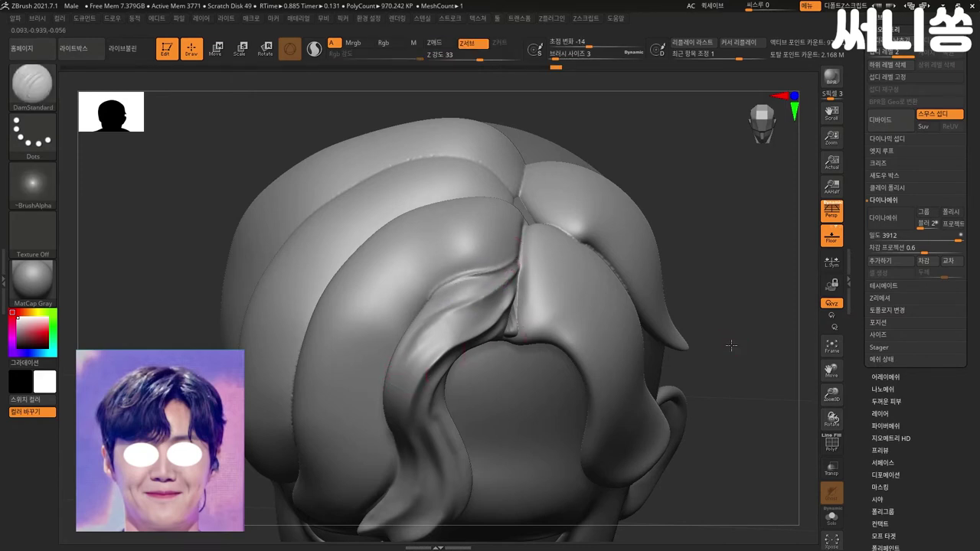
right_click_drag(735, 344, 713, 332)
key("ctrl+z")
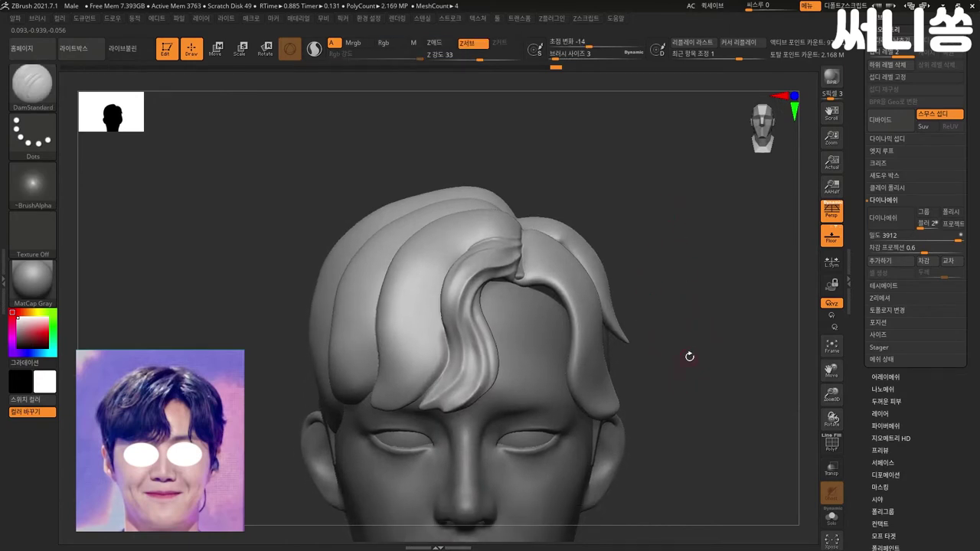
Step: Smooth the left edge of the front lock over the forehead
left_click_drag(688, 361, 702, 341)
mouse_move(705, 335)
right_mouse_down("alt")
mouse_move(723, 332)
mouse_move(428, 364)
right_mouse_up("alt")
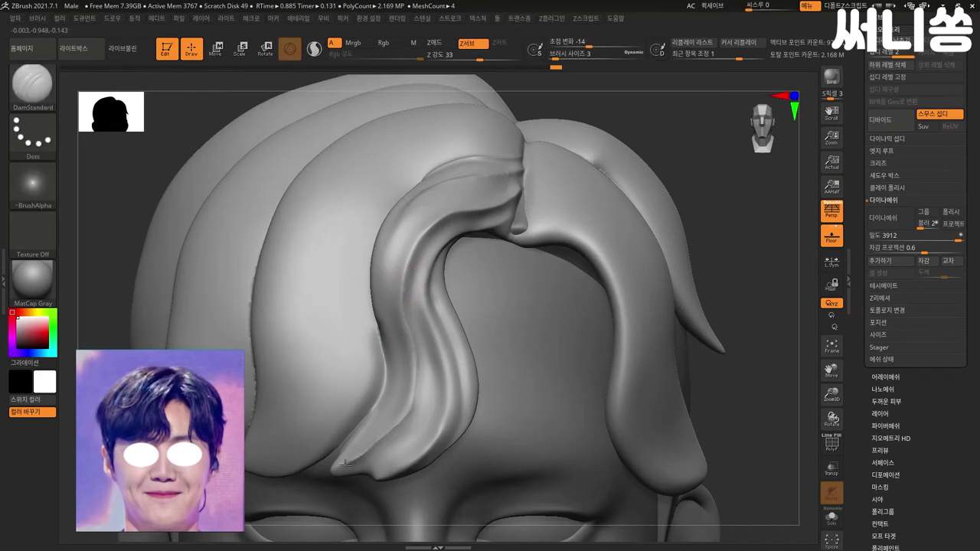
key("shift")
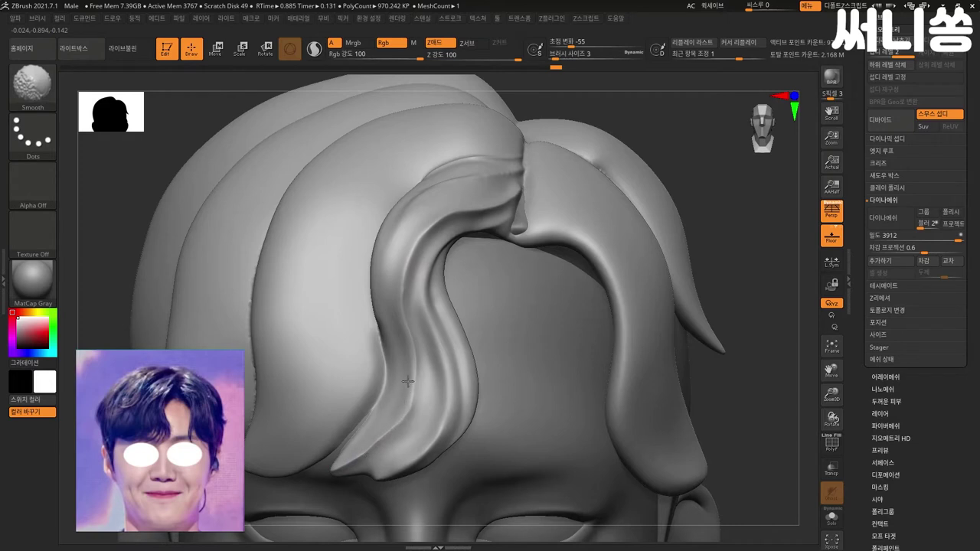
left_click_drag(392, 320, 402, 287, "shift")
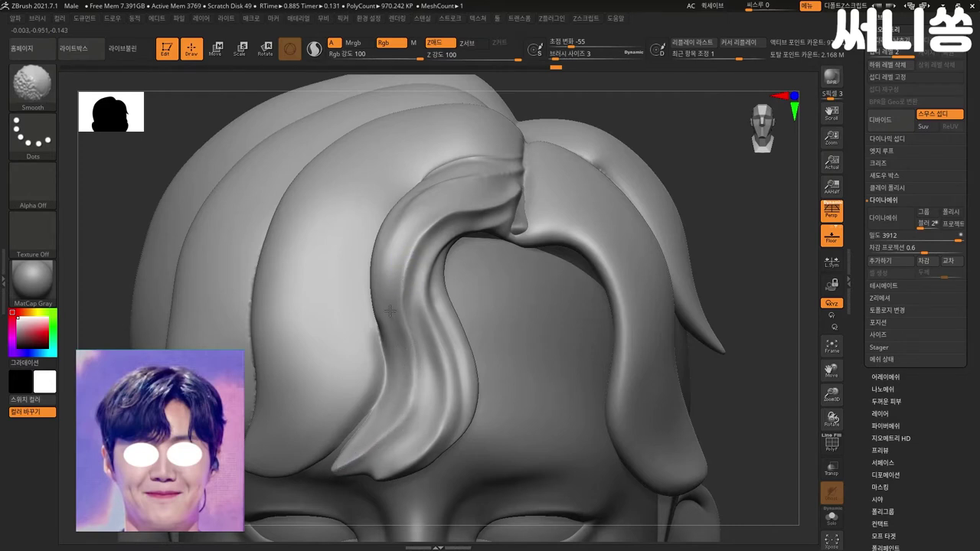
left_click_drag(724, 431, 711, 385, "alt")
mouse_move(695, 427)
left_mouse_down("alt")
mouse_move(662, 422)
mouse_move(748, 414)
left_mouse_up("alt")
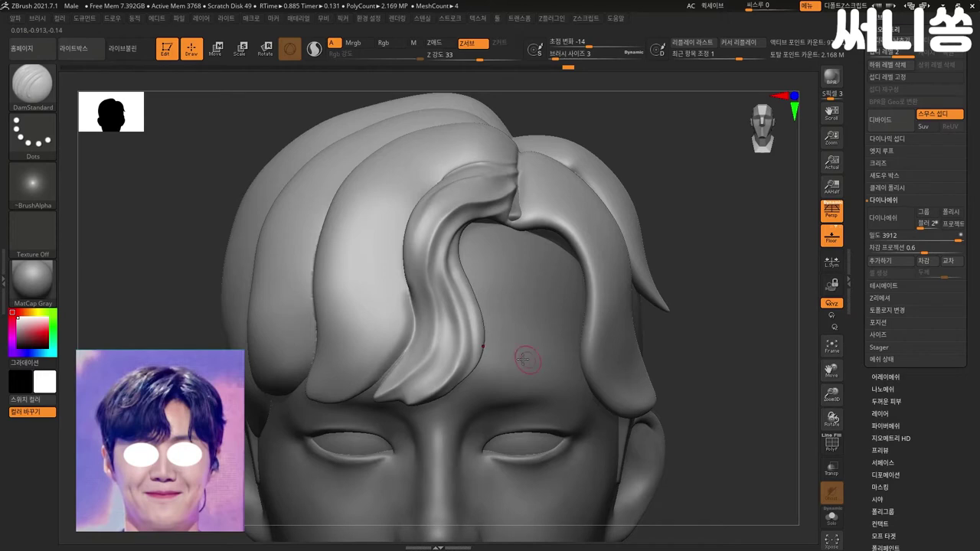
Step: With a slightly larger DamStandard brush, carve a groove along the front lock and soften it
key("bracketright")
left_click_drag(428, 276, 434, 233)
left_click_drag(434, 242, 432, 291)
key("shift")
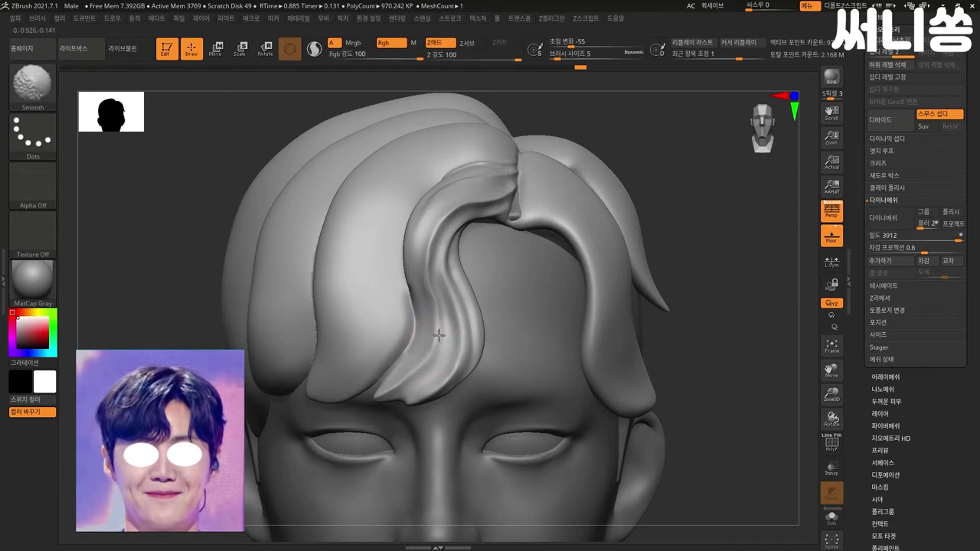
mouse_move(441, 320)
left_mouse_down("shift")
mouse_move(426, 222)
mouse_move(432, 326)
mouse_move(436, 294)
left_mouse_up("shift")
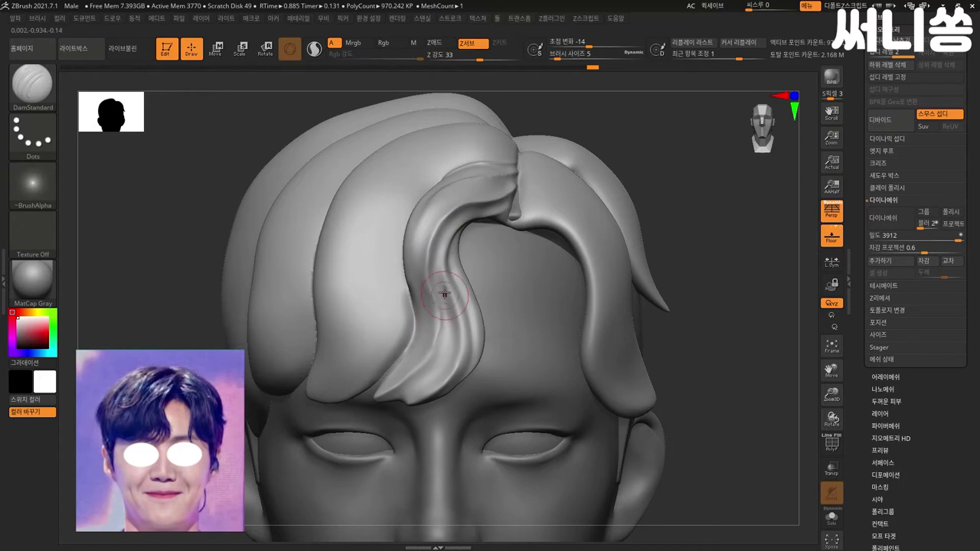
left_click_drag(427, 339, 392, 379, "shift")
left_click_drag(712, 298, 708, 321)
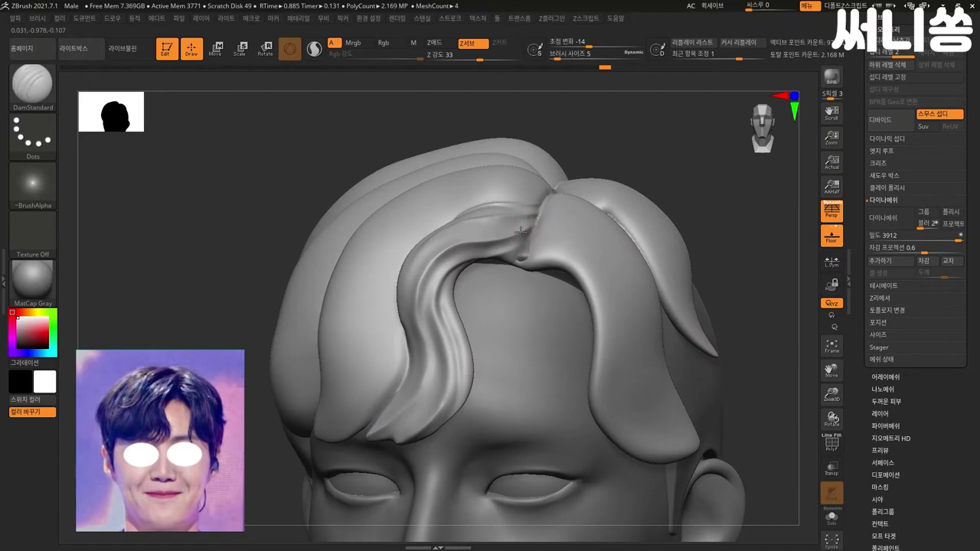
Step: Carve creases into the lock beside the hair parting
left_click_drag(517, 232, 490, 244)
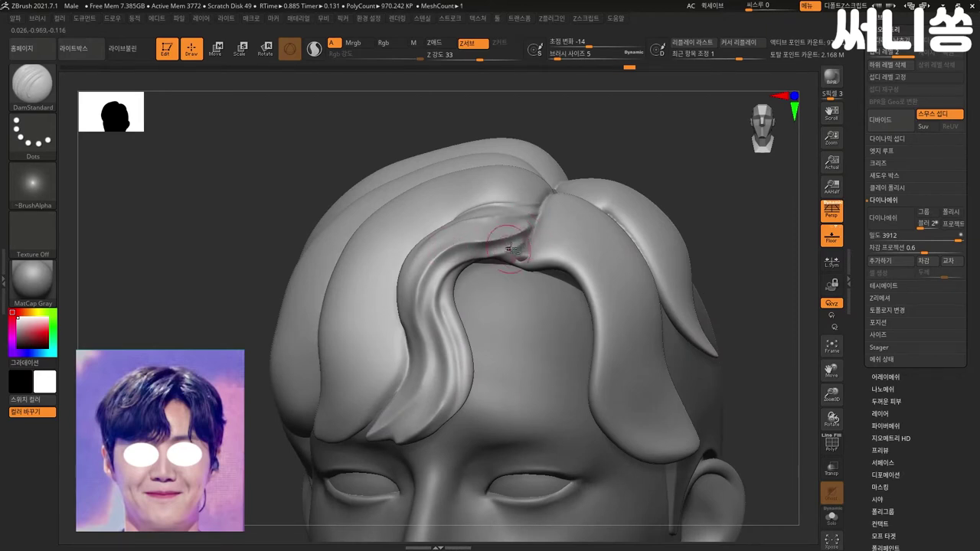
mouse_move(511, 247)
left_mouse_down()
mouse_move(484, 256)
mouse_move(492, 230)
left_mouse_up()
mouse_move(715, 173)
left_mouse_down()
mouse_move(705, 203)
mouse_move(716, 199)
mouse_move(663, 234)
mouse_move(567, 274)
left_mouse_up()
Step: Select the Move brush and smooth out the dark crease at the parting
key("b")
key("m")
key("v")
mouse_move(523, 247)
left_mouse_down()
mouse_move(497, 287)
mouse_move(471, 285)
mouse_move(461, 312)
mouse_move(490, 297)
left_mouse_up()
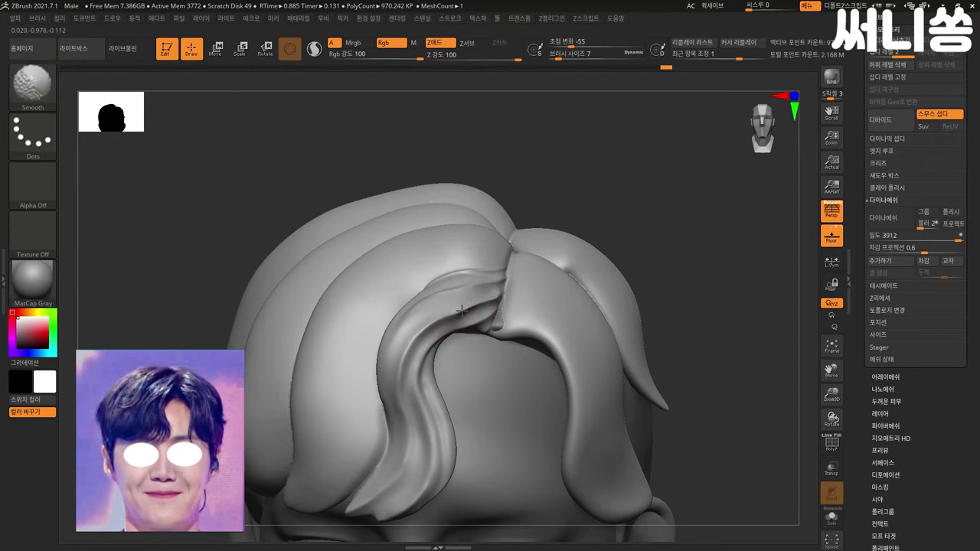
left_click_drag(689, 229, 672, 255)
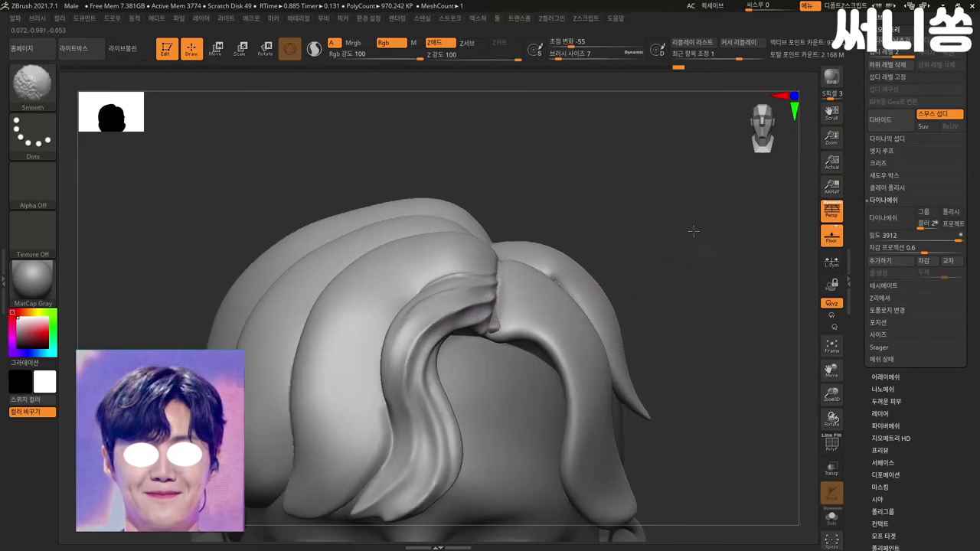
left_click_drag(597, 248, 491, 303)
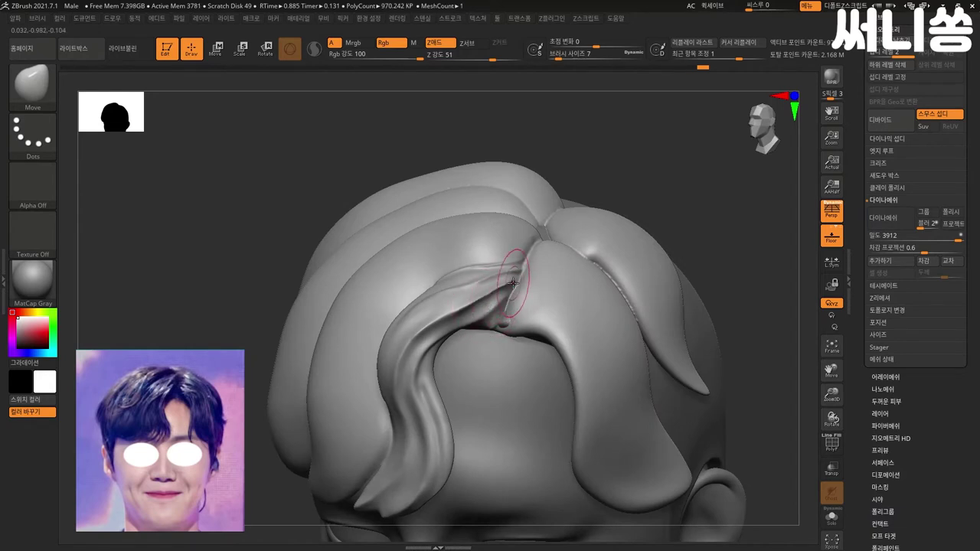
left_click_drag(525, 263, 497, 282, "shift")
left_click_drag(519, 230, 469, 265, "shift")
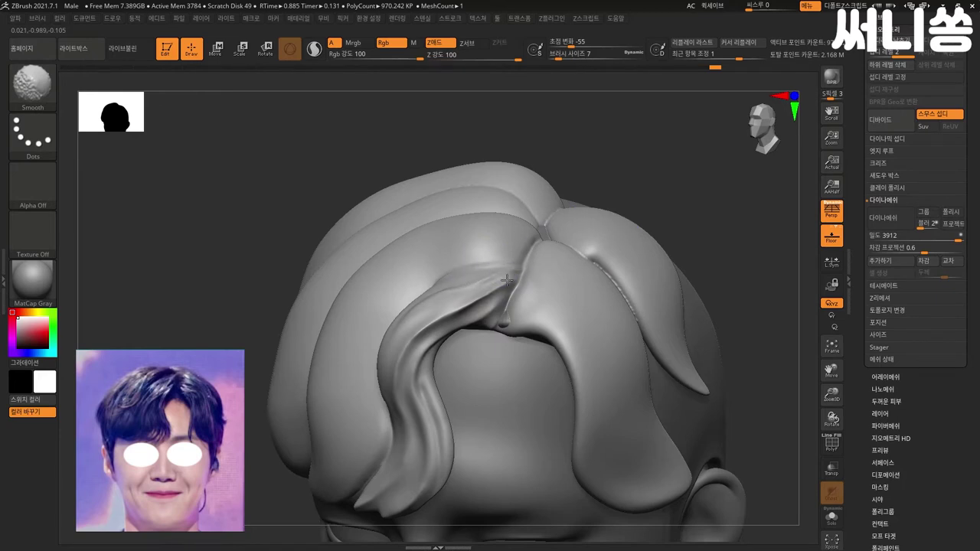
left_click_drag(705, 199, 727, 184, "shift")
left_click_drag(667, 247, 663, 237)
Step: Pull and lift the strand beside the parting into a smooth arch
left_click_drag(491, 291, 454, 292)
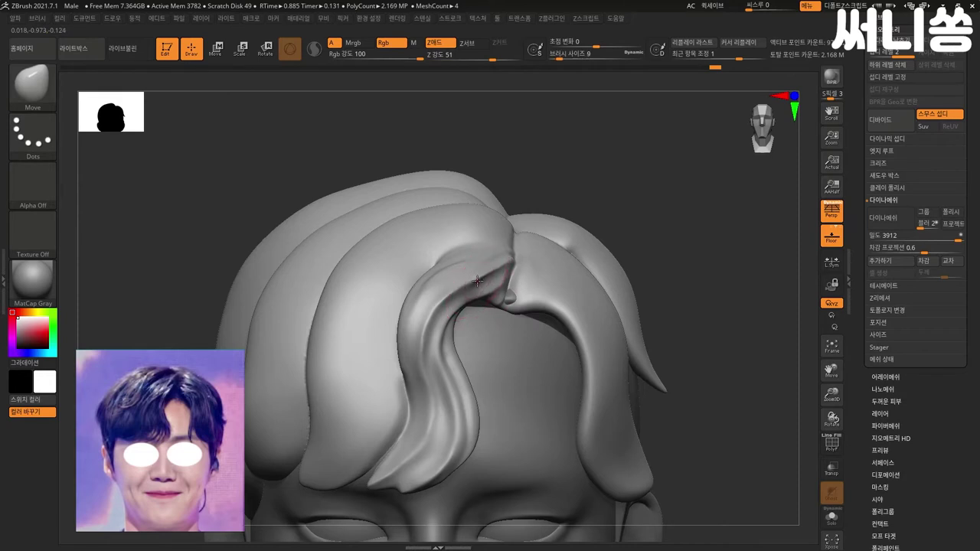
left_click_drag(459, 289, 486, 275)
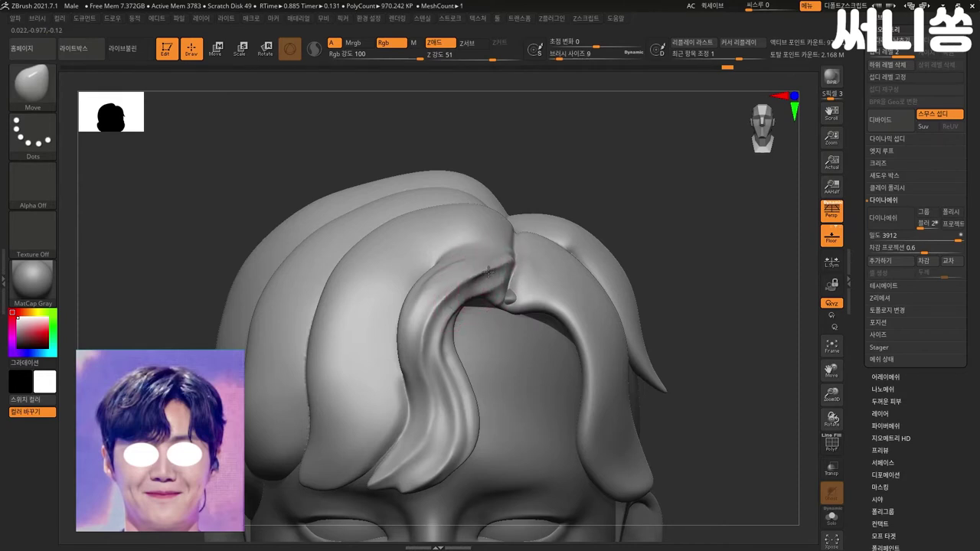
left_click_drag(503, 230, 464, 283, "shift")
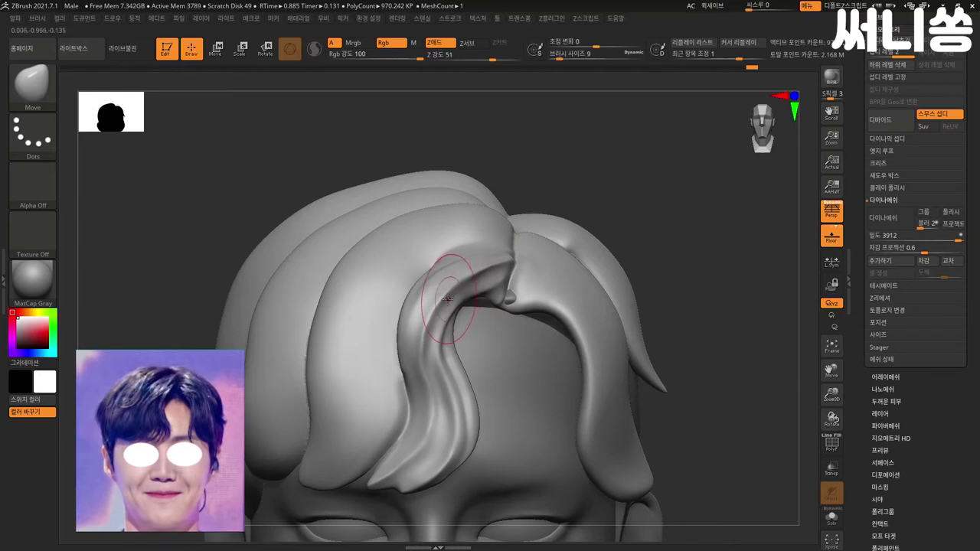
left_click_drag(441, 304, 521, 252)
left_click_drag(515, 270, 498, 266, "shift")
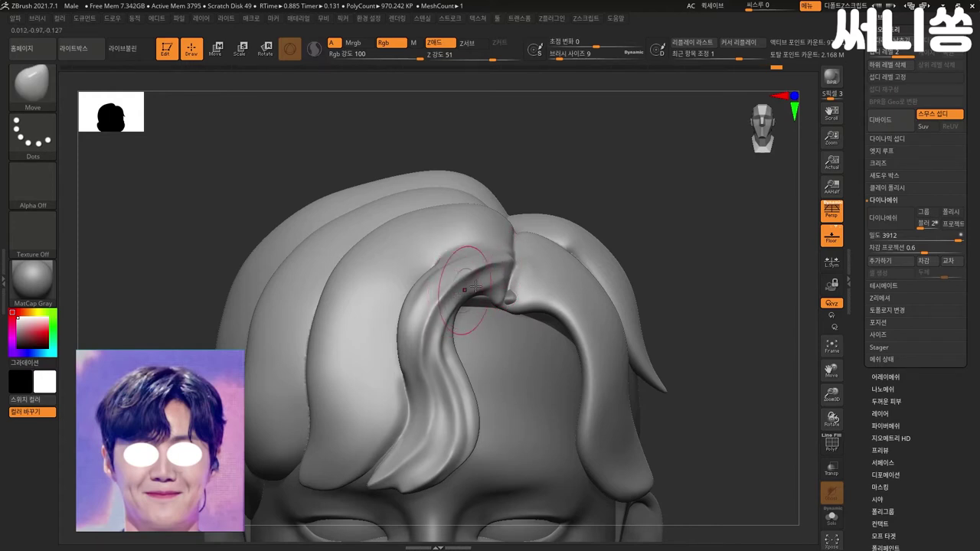
Step: Nudge the side strand's tip into a cleaner flick from a close side view
mouse_move(696, 255)
left_mouse_down("alt")
mouse_move(678, 263)
mouse_move(700, 265)
left_mouse_up("alt")
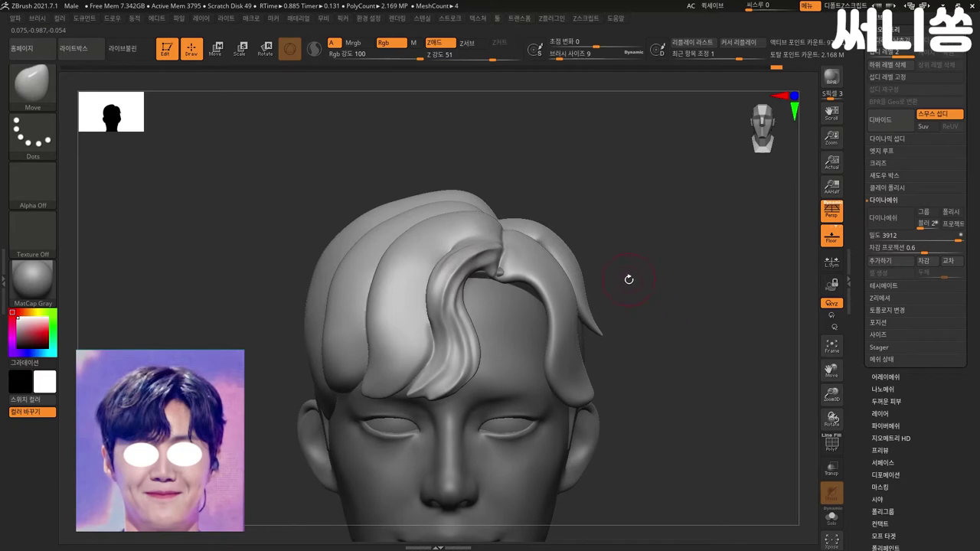
mouse_move(653, 227)
left_mouse_down("alt")
mouse_move(682, 241)
mouse_move(706, 226)
mouse_move(694, 201)
mouse_move(696, 231)
left_mouse_up("alt")
mouse_move(719, 293)
left_mouse_down()
mouse_move(713, 306)
mouse_move(674, 304)
mouse_move(602, 341)
mouse_move(498, 222)
left_mouse_up()
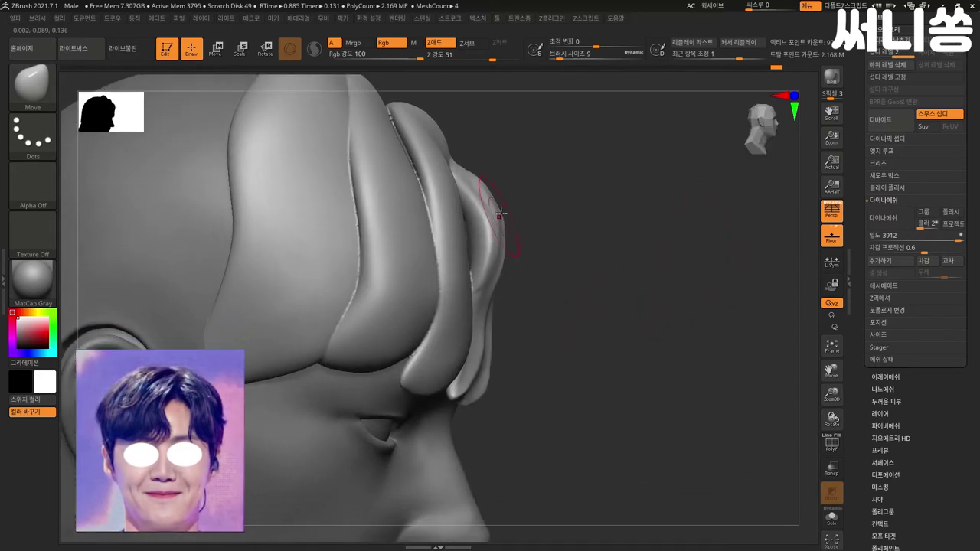
key("b")
key("Escape")
left_click_drag(492, 219, 492, 213)
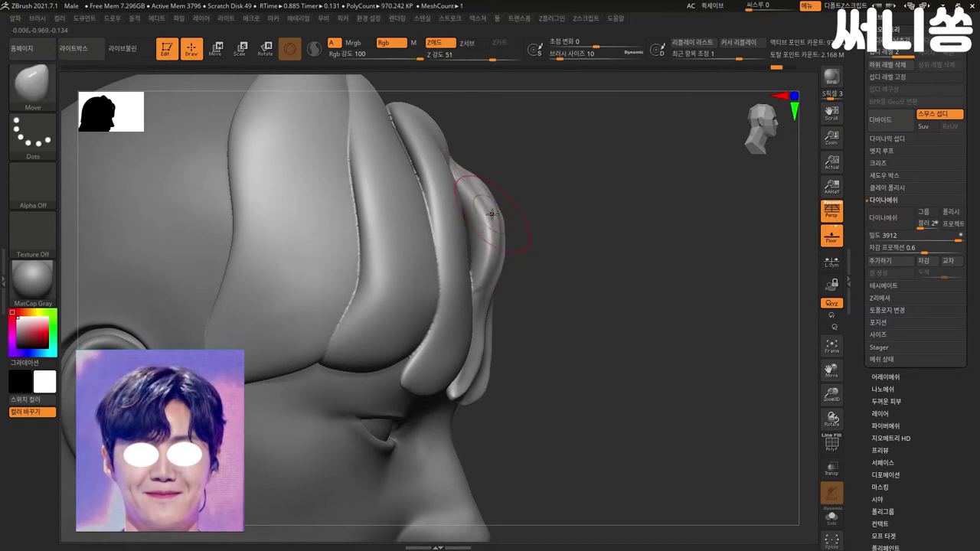
left_click_drag(582, 222, 537, 205, "shift")
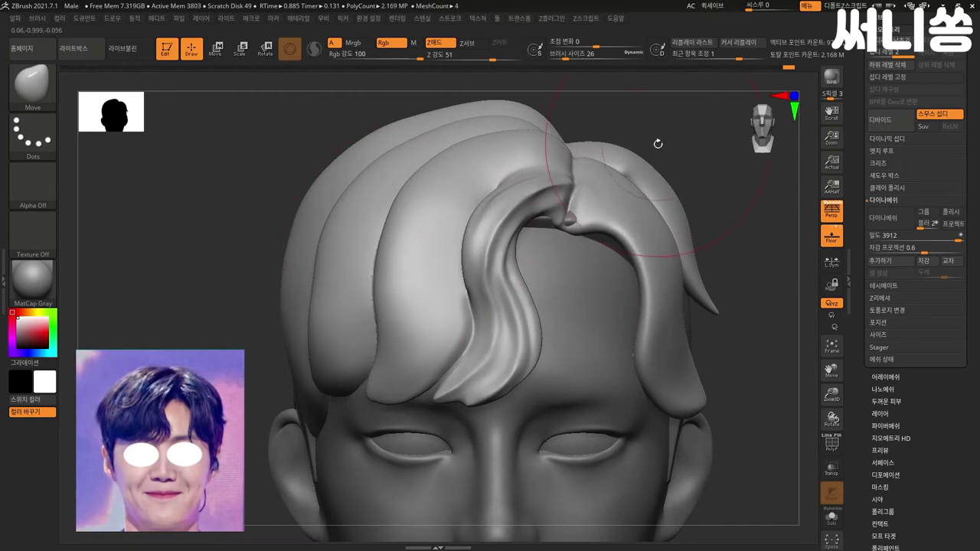
Step: Switch to DamStandard and carve grooves down the front hair strands
key("b")
key("d")
key("s")
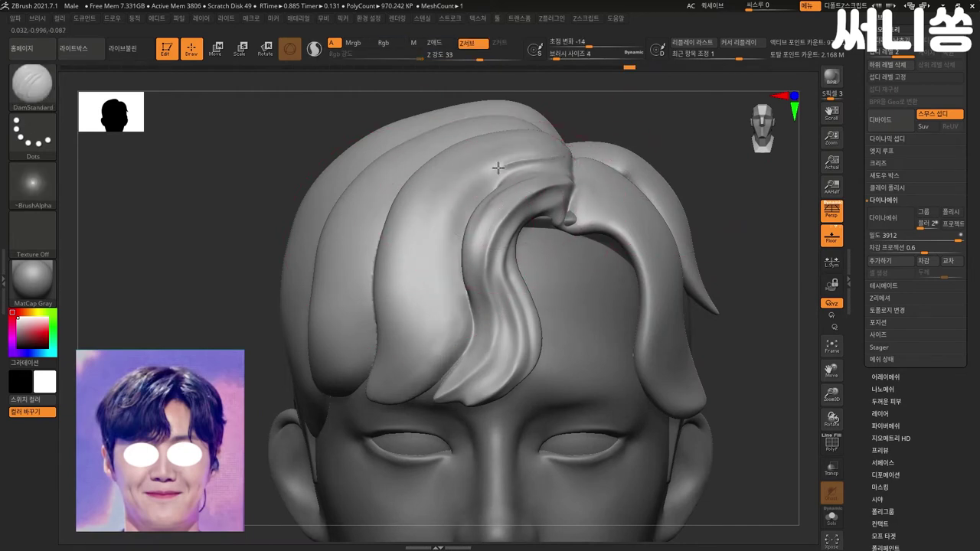
left_click_drag(498, 167, 413, 360)
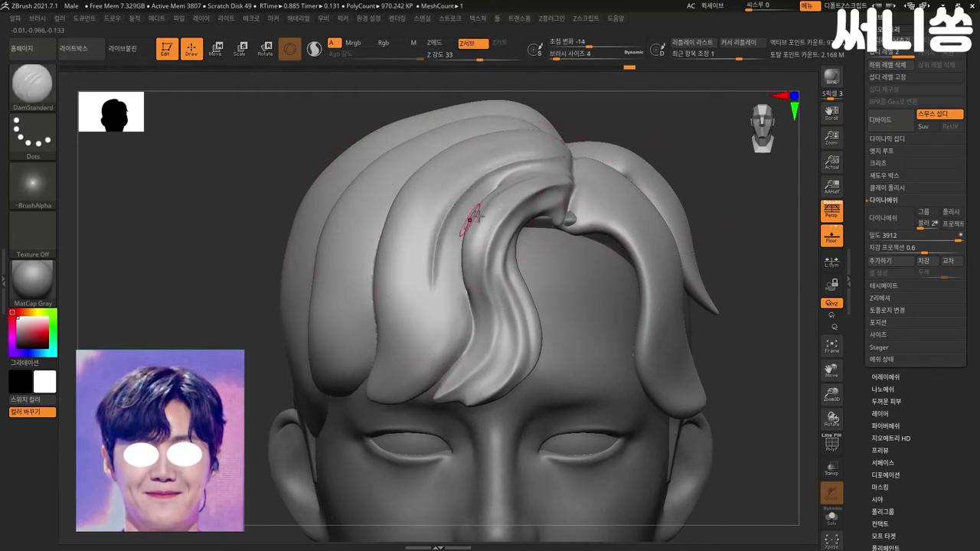
left_click_drag(444, 340, 364, 398)
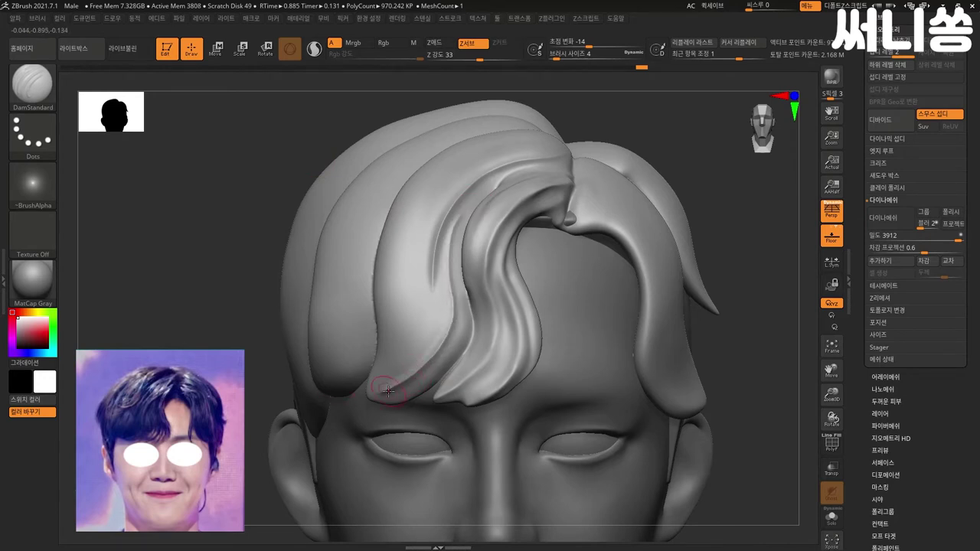
Step: Orbit over the hair top and smooth the grooves near the parting
right_click_drag(341, 402, 402, 388)
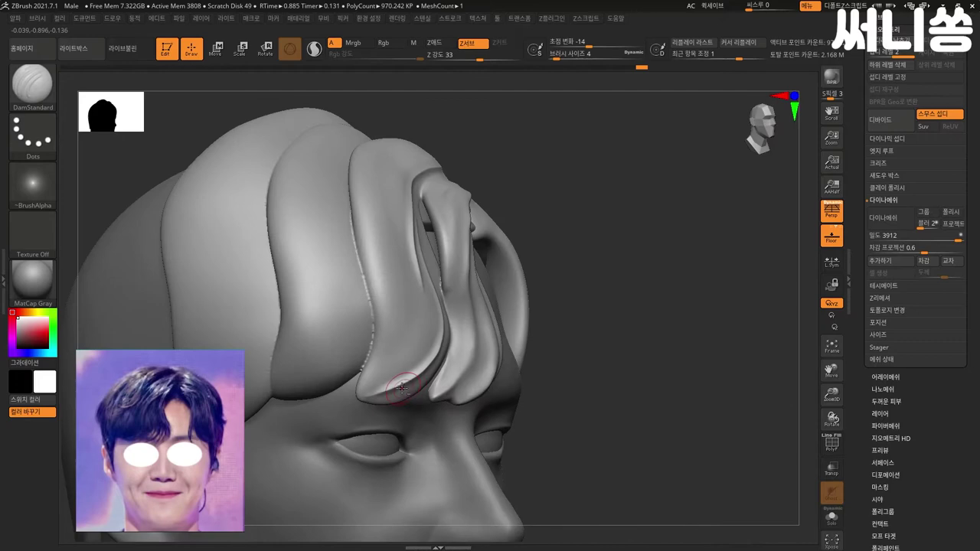
mouse_move(334, 372)
right_mouse_down()
mouse_move(720, 270)
mouse_move(700, 258)
right_mouse_up()
right_click_drag(652, 291, 612, 208, "ctrl")
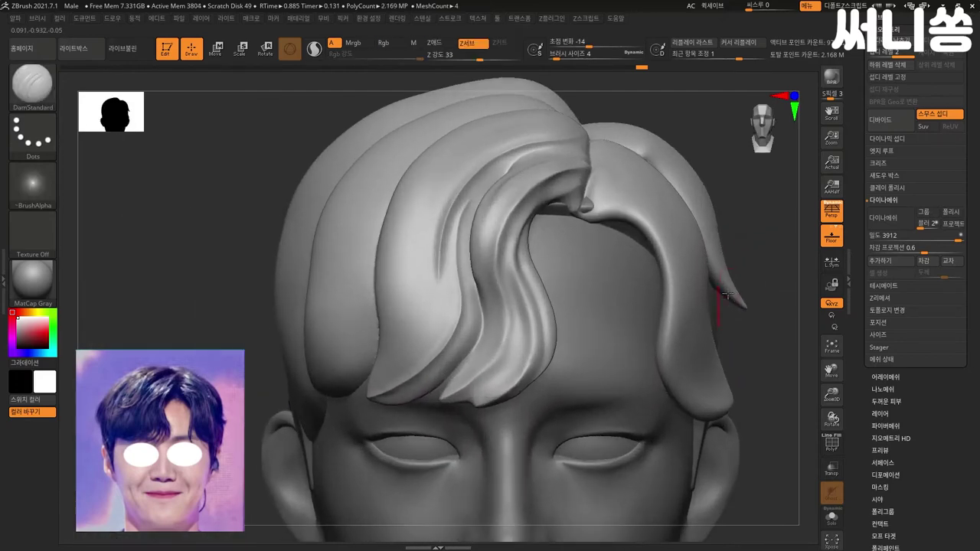
mouse_move(748, 107)
right_mouse_down("alt")
mouse_move(715, 143)
mouse_move(532, 135)
right_mouse_up("alt")
key("ctrl")
right_click_drag(717, 111, 531, 193)
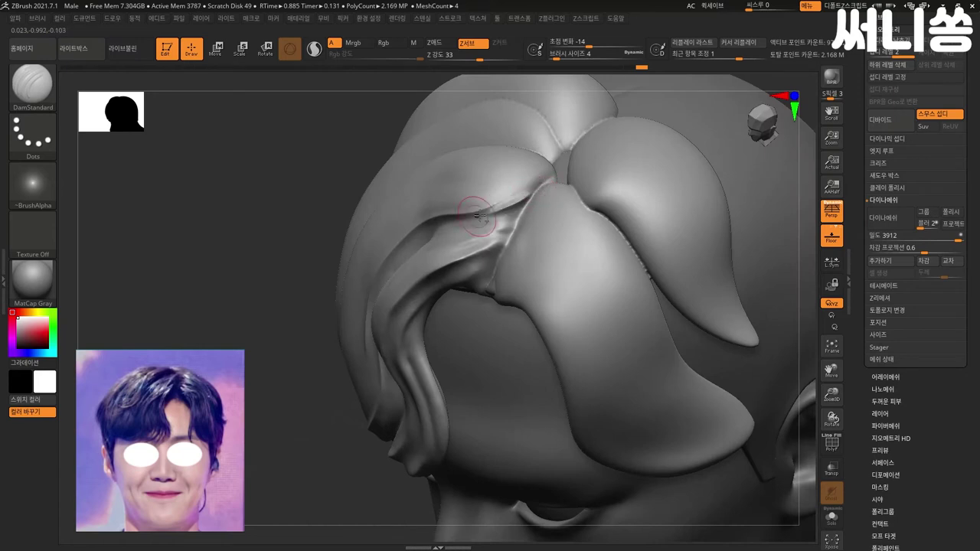
key("shift")
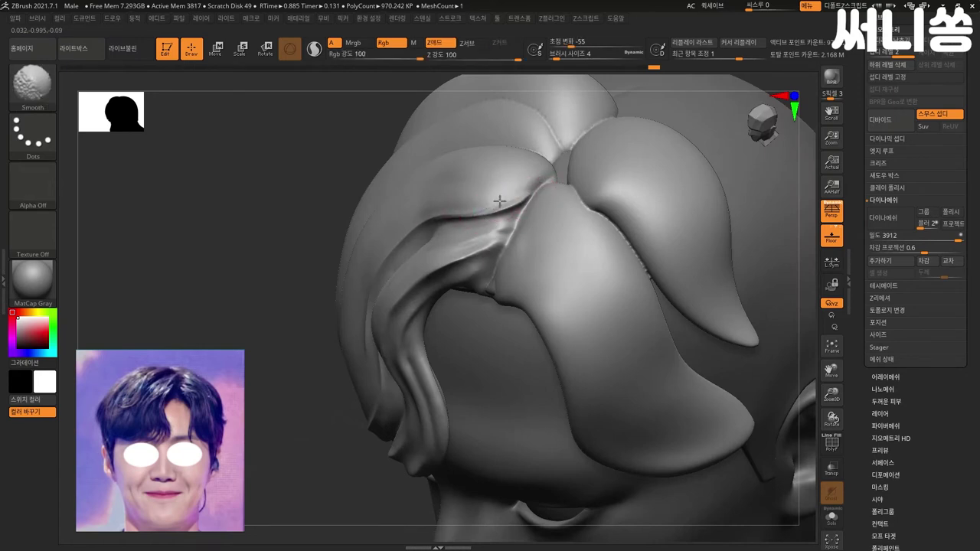
right_click_drag(376, 240, 339, 289)
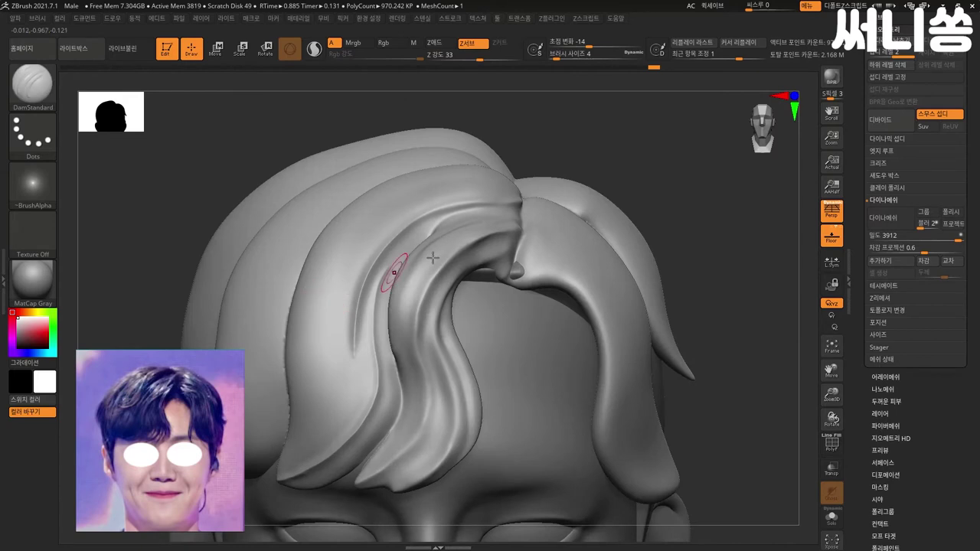
mouse_move(700, 188)
left_mouse_down()
mouse_move(732, 192)
mouse_move(461, 238)
mouse_move(529, 208)
mouse_move(453, 228)
left_mouse_up()
key("shift")
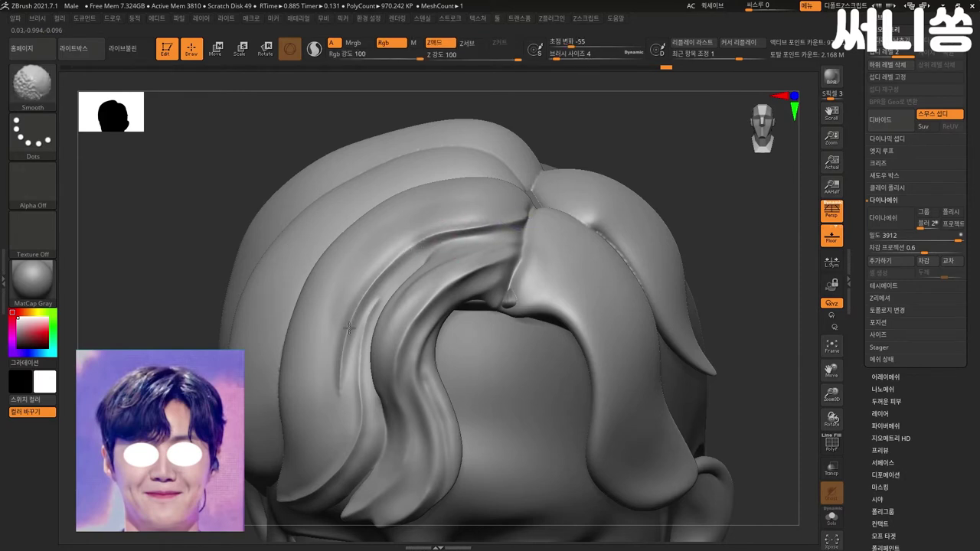
Step: Switch to the Inflat brush at size 8 and toggle Solo mode on and off
mouse_move(731, 289)
left_mouse_down()
mouse_move(769, 268)
mouse_move(683, 276)
mouse_move(695, 286)
left_mouse_up()
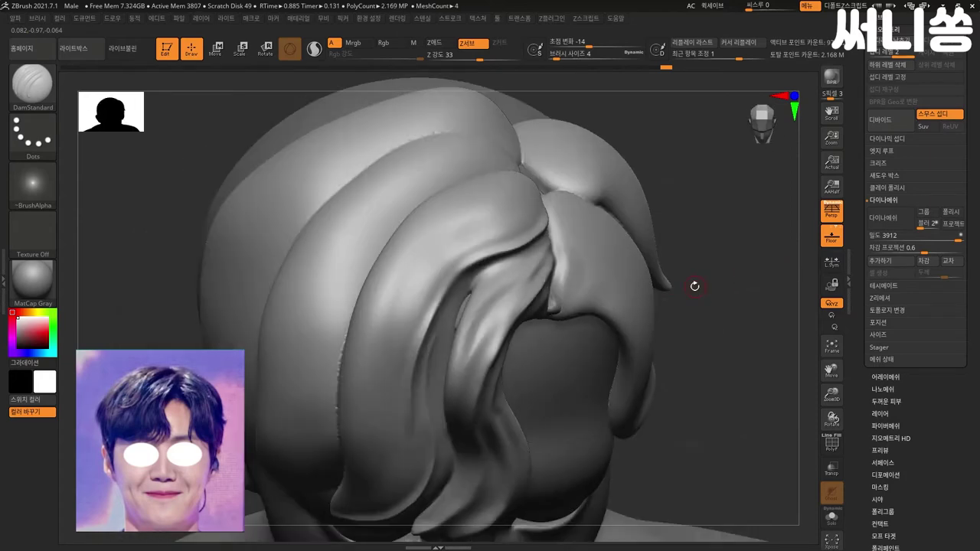
left_click_drag(737, 321, 510, 338)
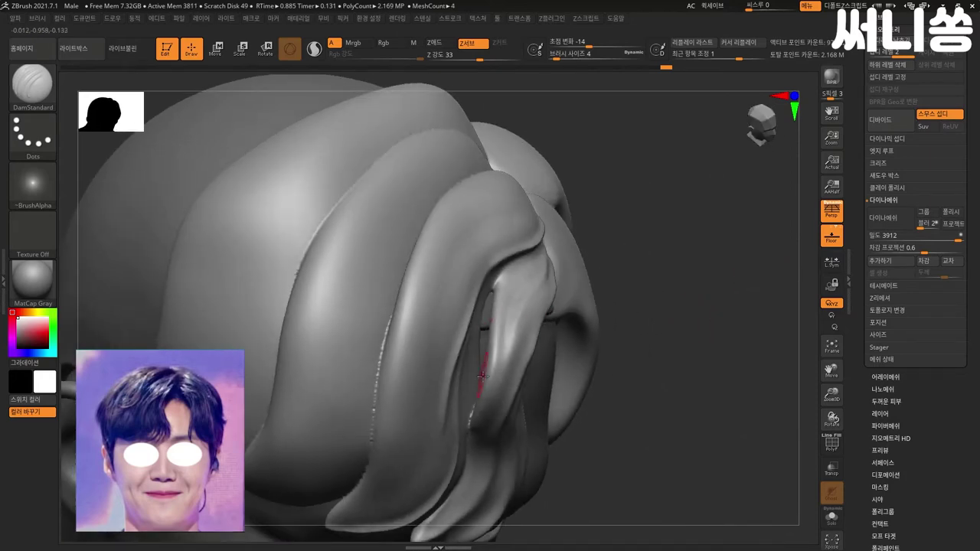
key("b")
key("i")
key("n")
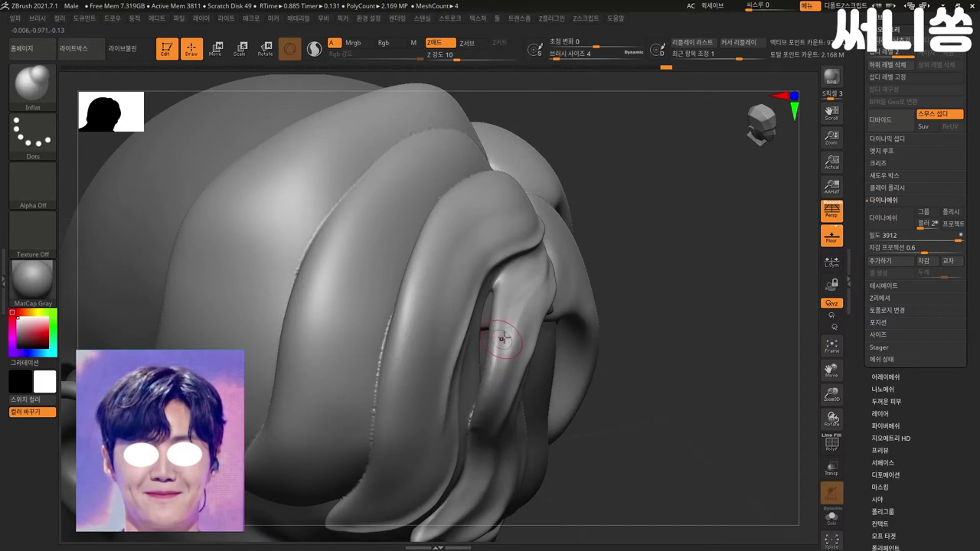
key("bracketright")
left_click(486, 311, "ctrl+shift")
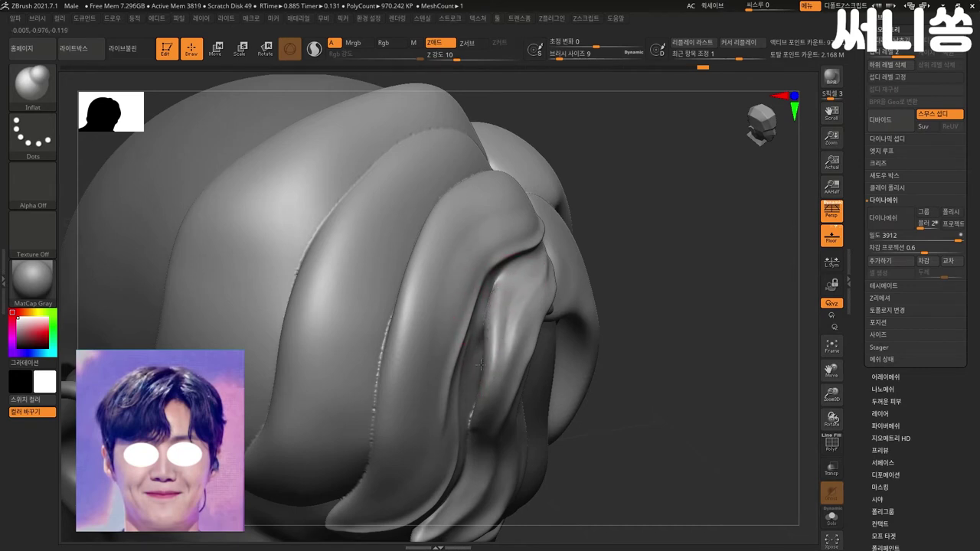
left_click_drag(680, 301, 656, 284)
left_click(641, 222, "ctrl+shift")
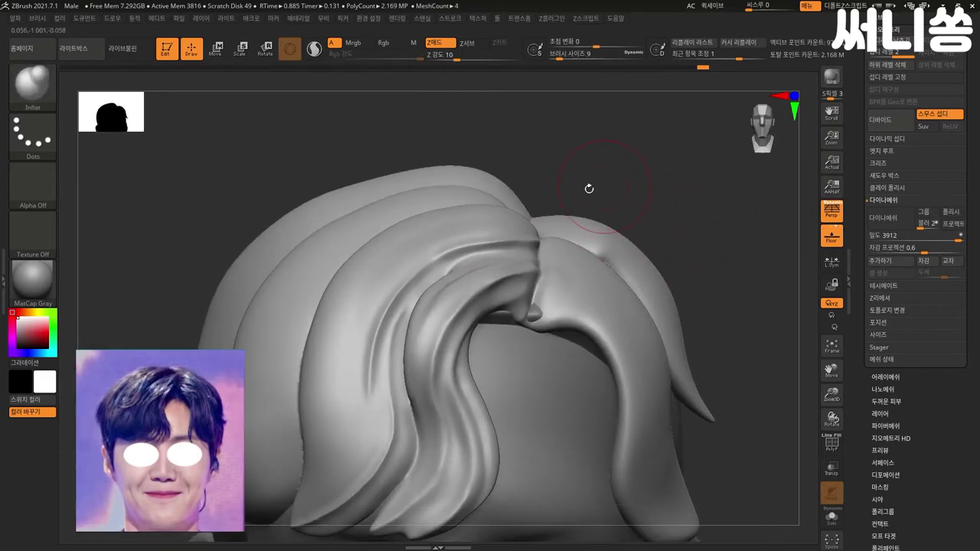
Step: Use the Move brush to reshape the strand and ridge at the top of the parting
key("b")
key("m")
key("v")
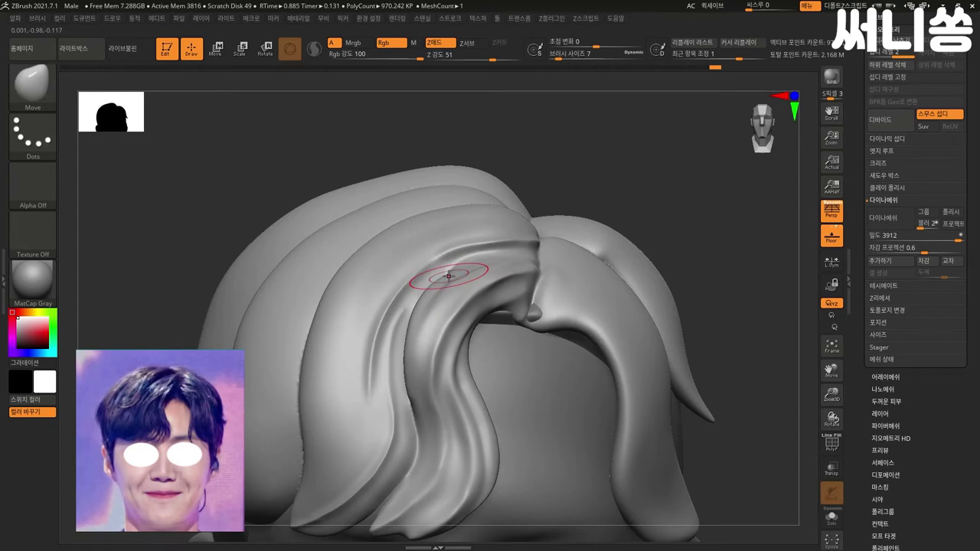
left_click_drag(448, 273, 447, 276)
left_click_drag(416, 300, 446, 283)
left_click_drag(502, 264, 438, 229)
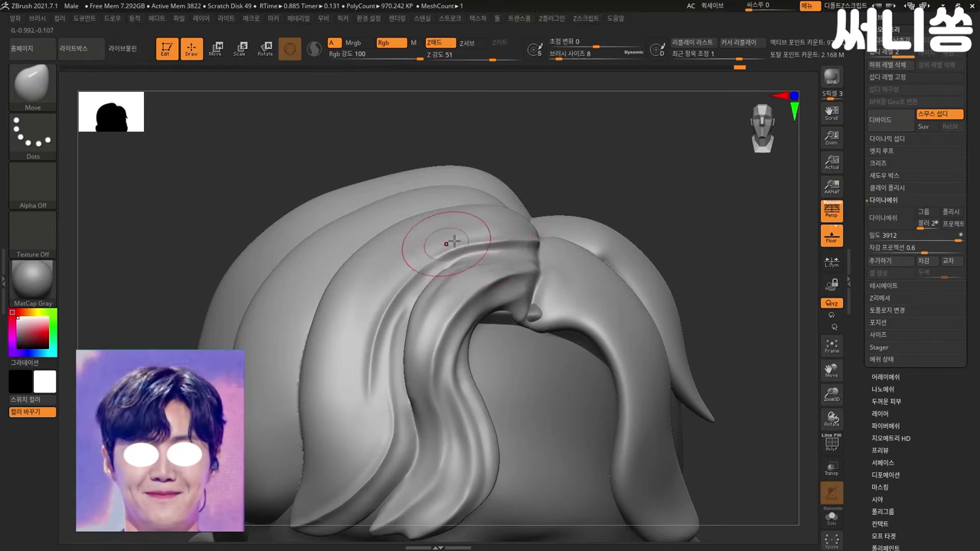
left_click_drag(547, 312, 529, 322)
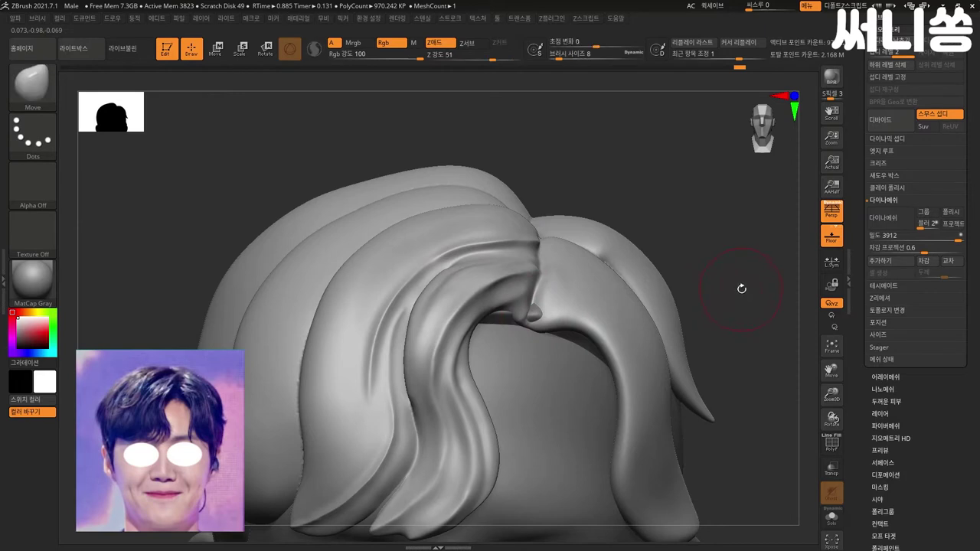
left_click_drag(741, 289, 736, 330)
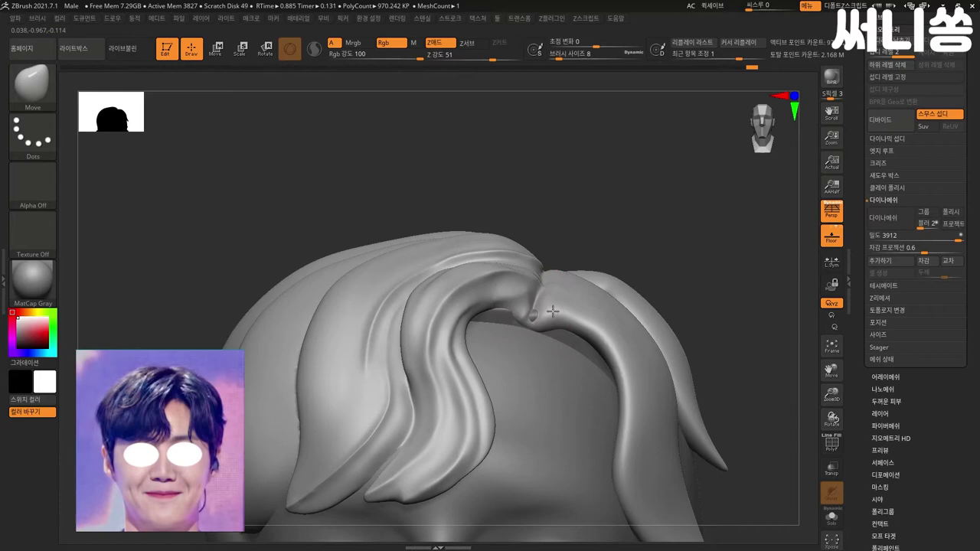
left_click_drag(693, 330, 670, 299)
Step: Switch back to DamStandard and isolate the hair piece for carving
key("ctrl+z")
left_click_drag(711, 227, 714, 269)
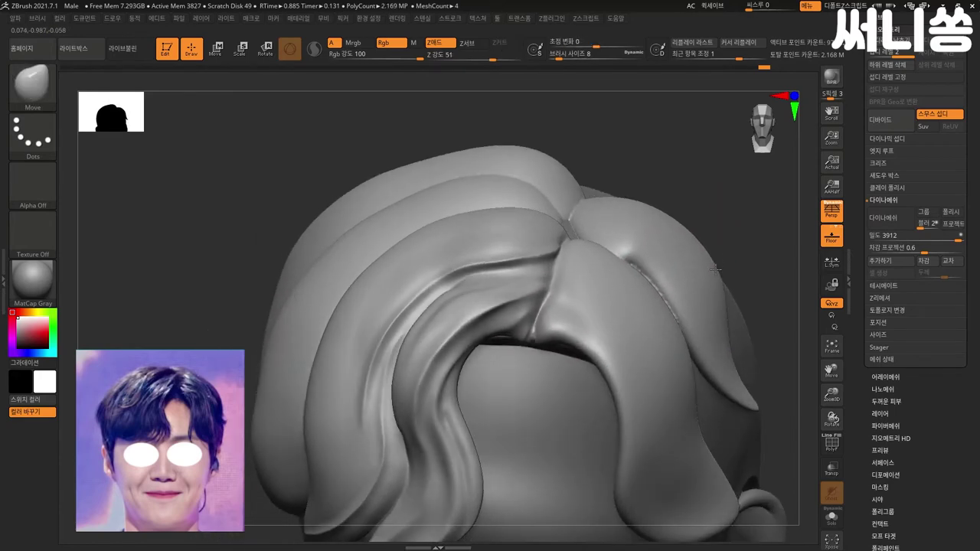
key("b")
key("d")
key("s")
key("ctrl+shift+z")
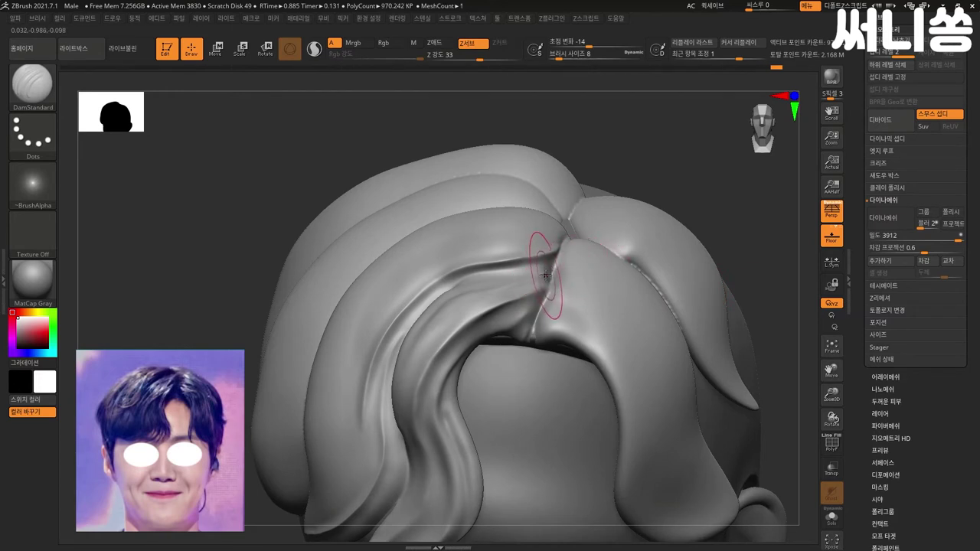
Step: Carve DamStandard grooves along the parting crease and hair ridge
left_click_drag(551, 271, 540, 263)
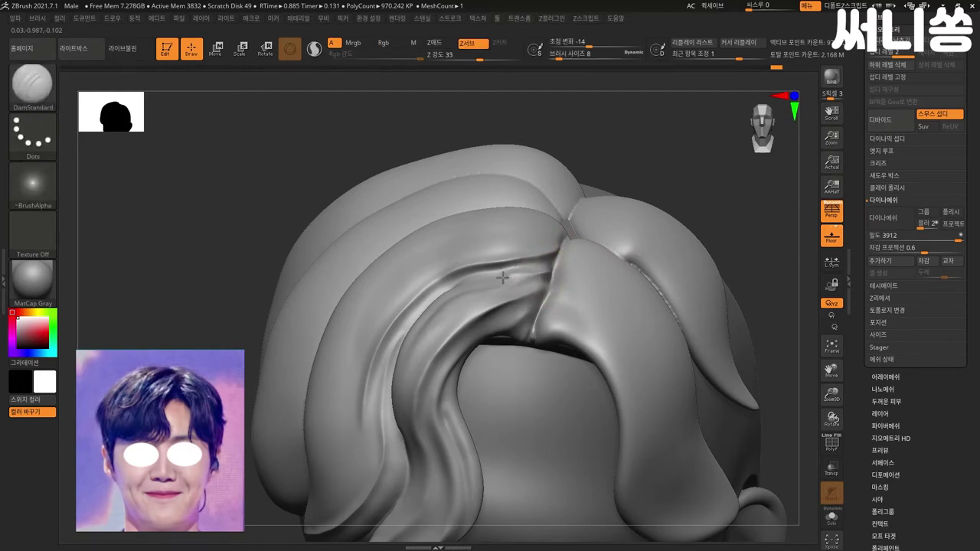
scroll(581, 233, "up", 3)
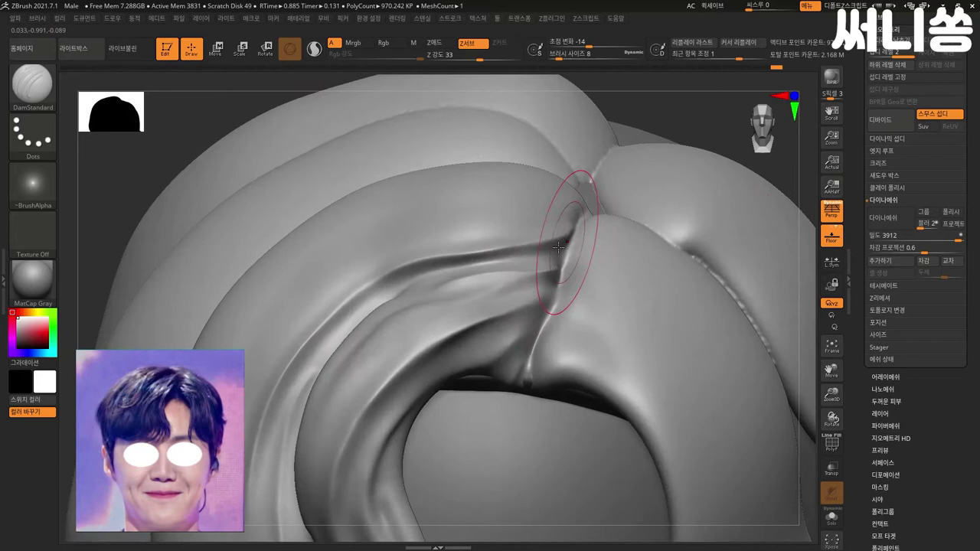
left_click_drag(546, 277, 540, 272)
left_click_drag(448, 284, 321, 360)
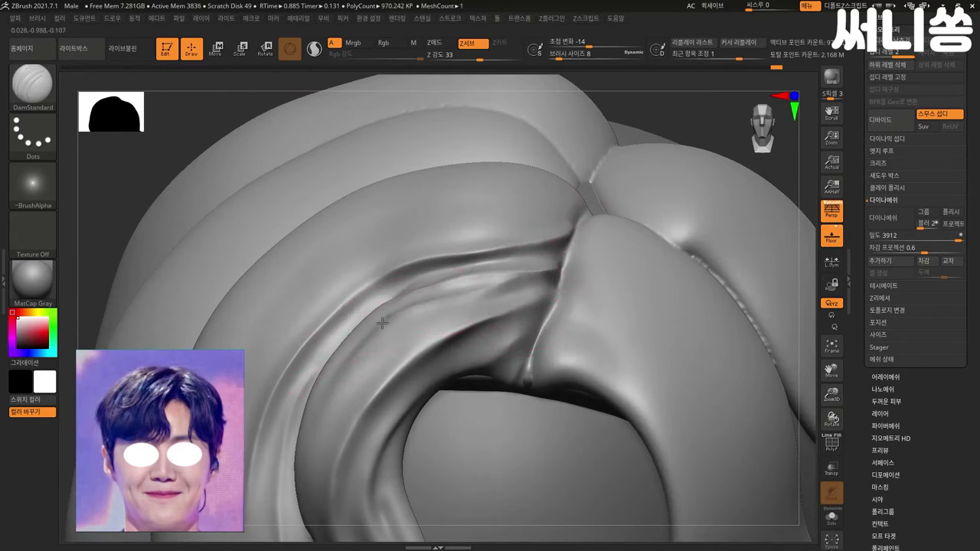
left_click_drag(407, 306, 483, 284)
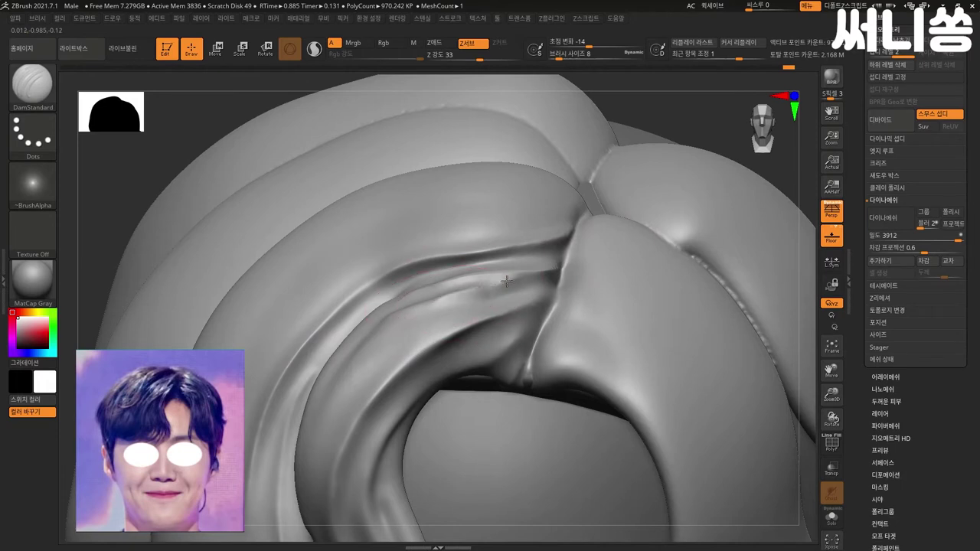
Step: Soften the carved crease and the parting seam
left_click_drag(525, 262, 481, 281, "shift")
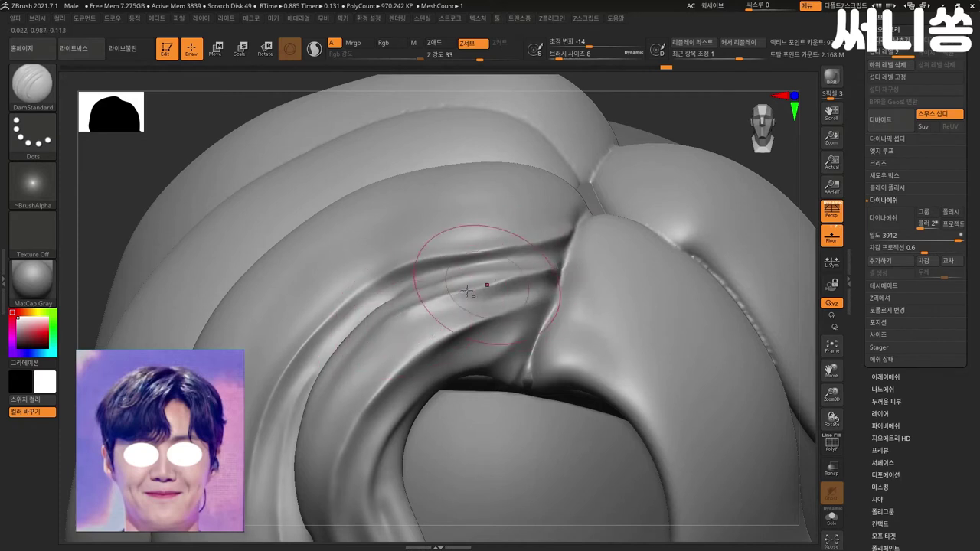
left_click_drag(540, 279, 521, 280, "shift")
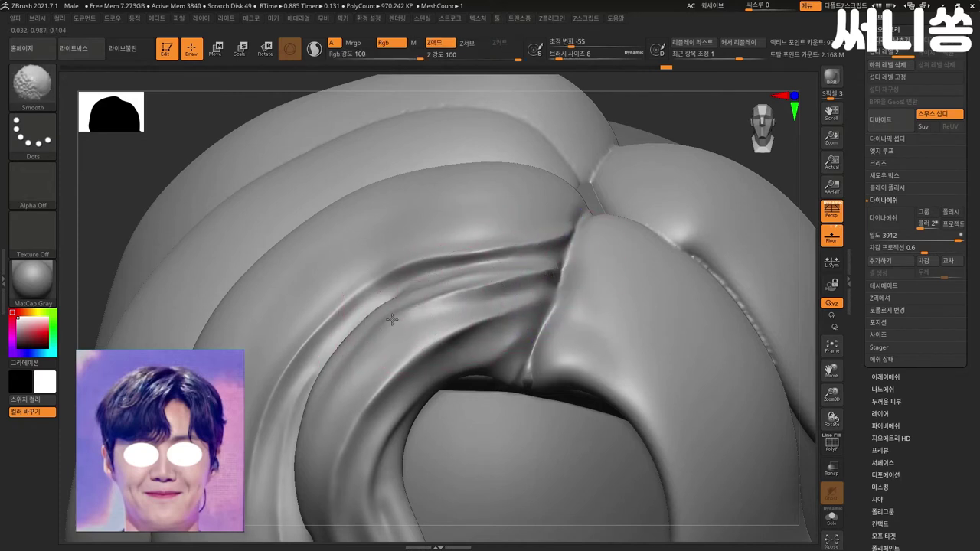
left_click_drag(372, 339, 409, 316, "shift")
mouse_move(732, 175)
right_mouse_down("ctrl")
mouse_move(733, 164)
mouse_move(527, 105)
right_mouse_up("ctrl")
mouse_move(537, 321)
right_mouse_down("ctrl")
mouse_move(626, 403)
mouse_move(694, 393)
right_mouse_up("ctrl")
right_click_drag(605, 214, 649, 212, "ctrl")
left_click_drag(525, 251, 548, 259, "shift")
mouse_move(691, 247)
left_mouse_down()
mouse_move(717, 248)
mouse_move(689, 247)
left_mouse_up()
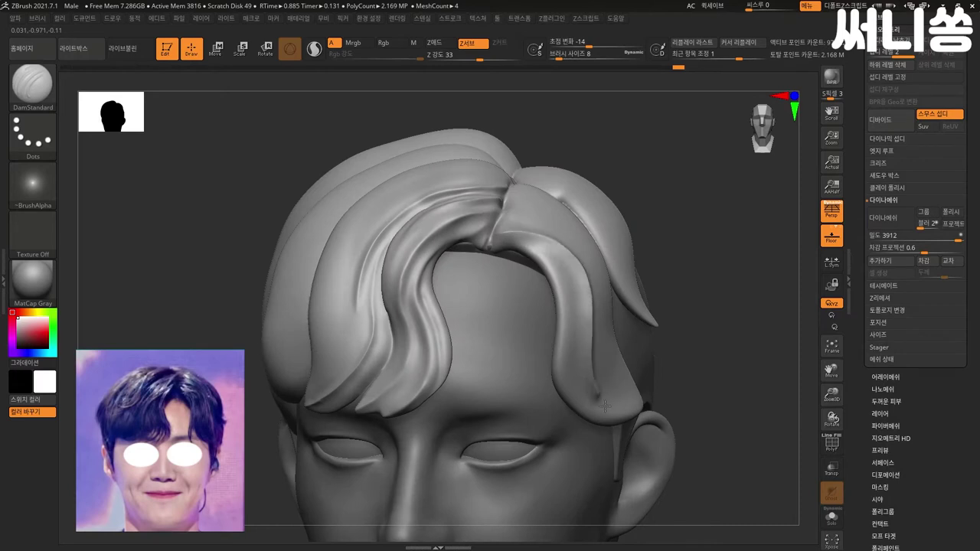
Step: Carve thin creases along the strand and across the hair seam from a higher view
mouse_move(719, 335)
left_mouse_down()
mouse_move(726, 291)
mouse_move(712, 302)
left_mouse_up()
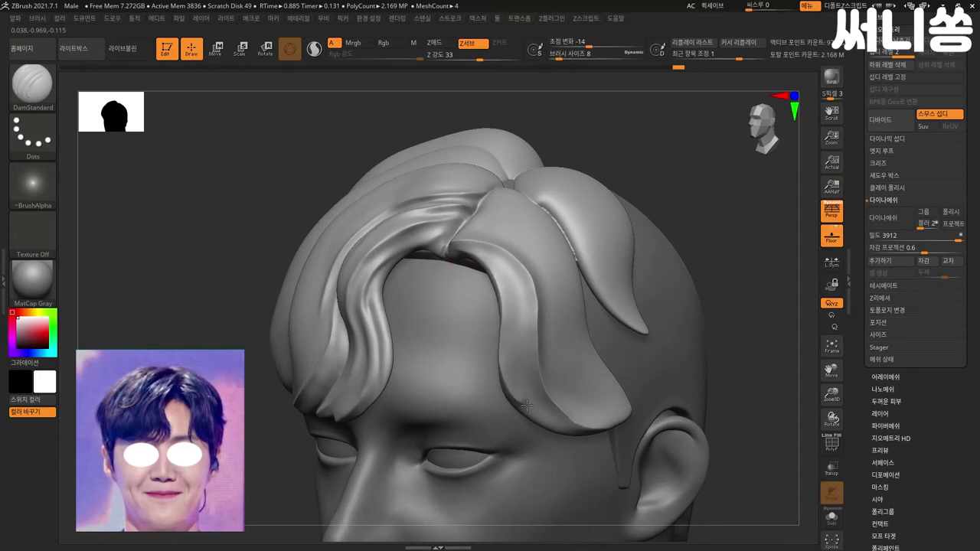
mouse_move(468, 119)
left_mouse_down()
mouse_move(704, 192)
mouse_move(679, 249)
mouse_move(681, 234)
mouse_move(668, 241)
left_mouse_up()
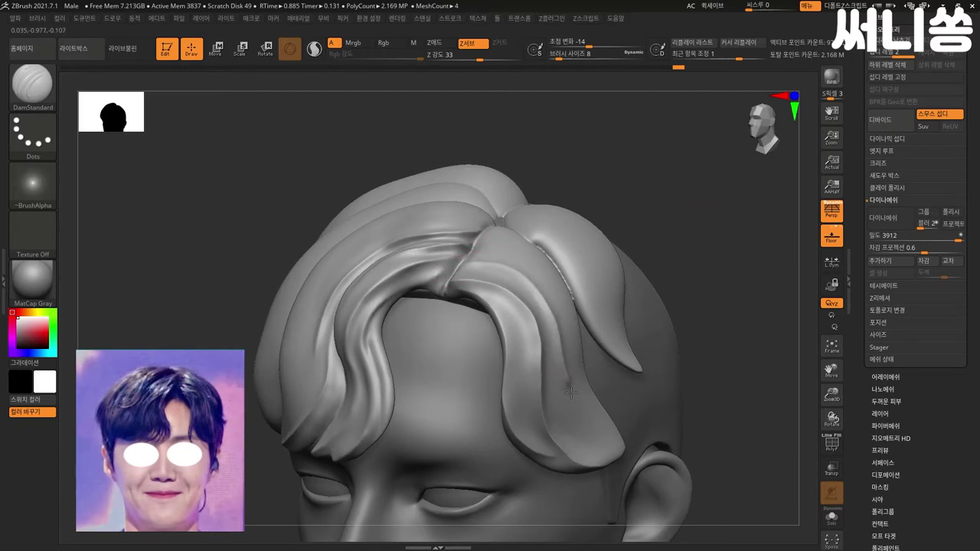
mouse_move(695, 311)
left_mouse_down()
mouse_move(709, 276)
mouse_move(697, 253)
left_mouse_up()
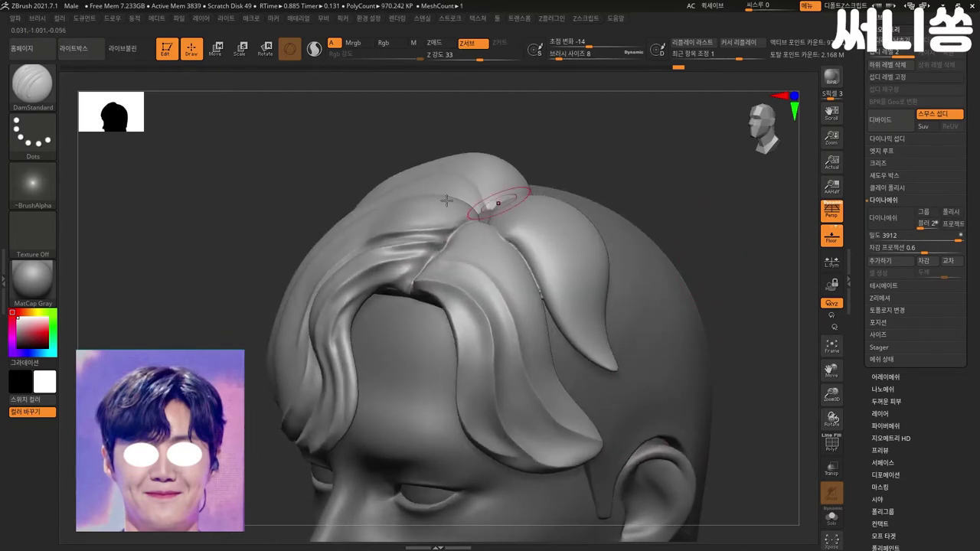
left_click_drag(473, 248, 534, 306)
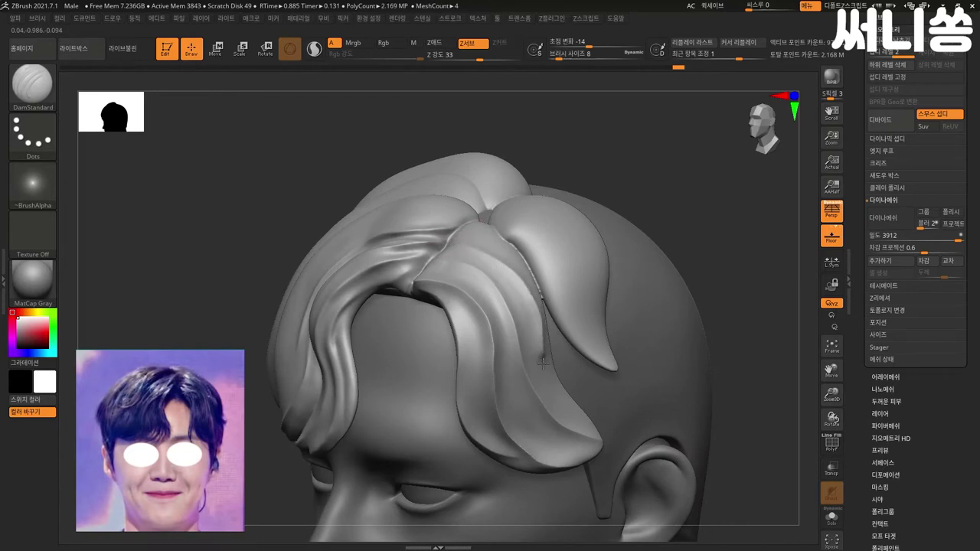
left_click_drag(724, 270, 761, 248)
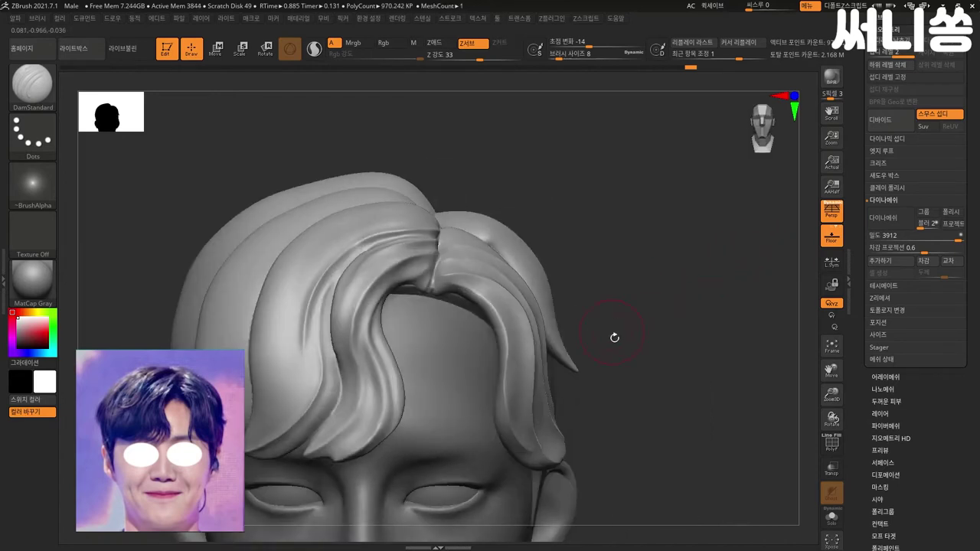
left_click_drag(615, 338, 627, 316)
mouse_move(629, 249)
left_mouse_down()
mouse_move(641, 252)
mouse_move(637, 280)
mouse_move(663, 266)
mouse_move(656, 280)
mouse_move(696, 273)
mouse_move(674, 291)
left_mouse_up()
mouse_move(498, 346)
left_mouse_down()
mouse_move(473, 357)
mouse_move(485, 372)
mouse_move(455, 396)
mouse_move(514, 372)
mouse_move(536, 379)
left_mouse_up()
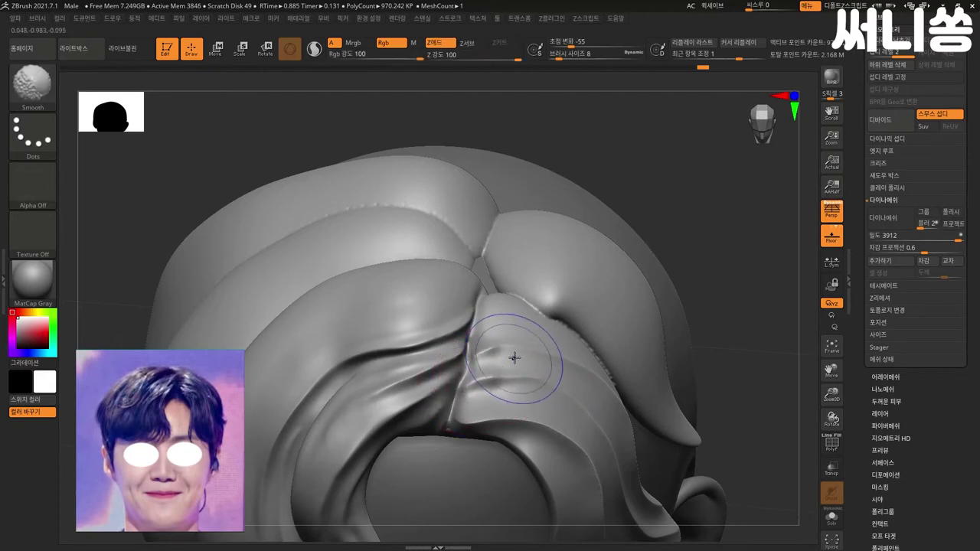
Step: Reshape and smooth the fold between the front strands
left_click_drag(674, 307, 751, 266)
mouse_move(634, 295)
left_mouse_down()
mouse_move(692, 307)
mouse_move(713, 285)
mouse_move(735, 298)
mouse_move(732, 271)
mouse_move(728, 287)
mouse_move(691, 265)
left_mouse_up()
key("ctrl")
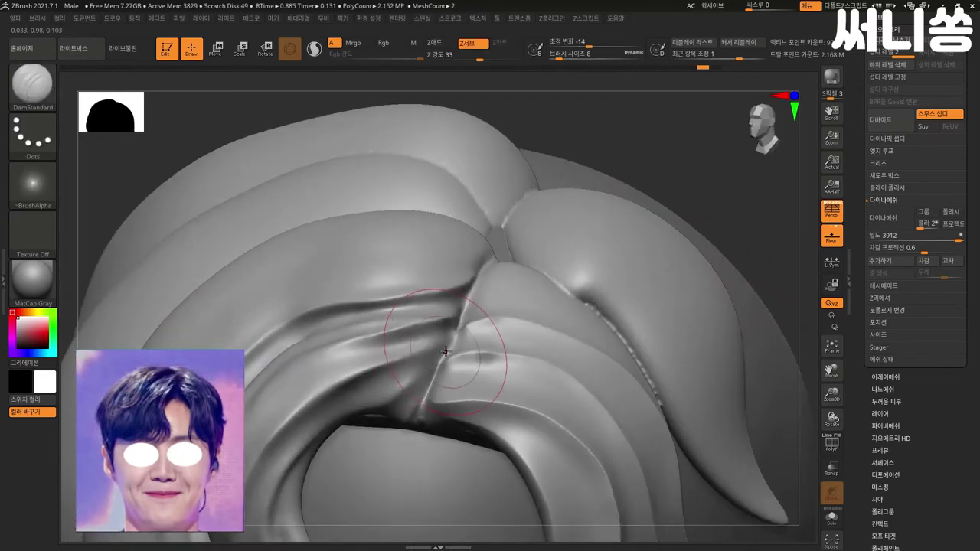
left_click(457, 333, "ctrl+shift")
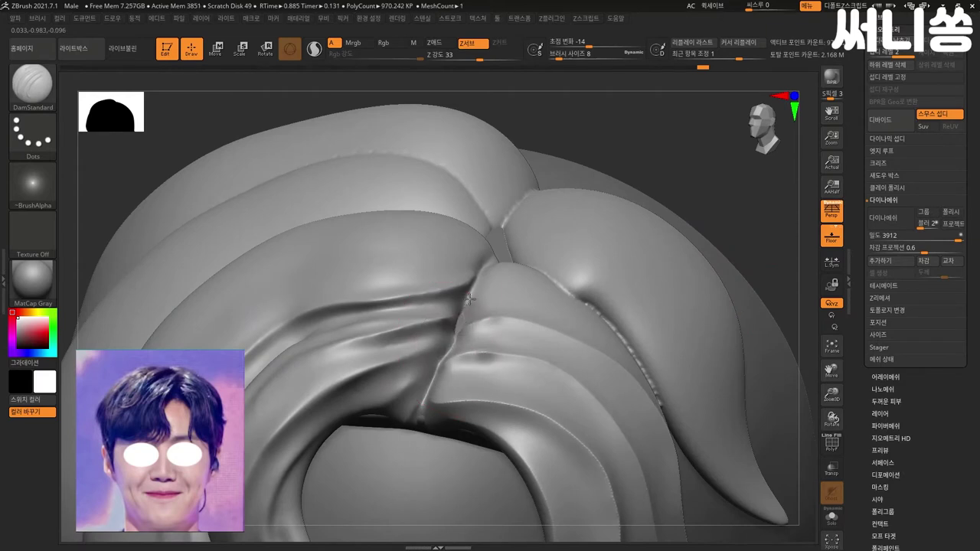
mouse_move(485, 266)
left_mouse_down("shift")
mouse_move(449, 268)
mouse_move(475, 322)
mouse_move(460, 311)
mouse_move(444, 356)
left_mouse_up("shift")
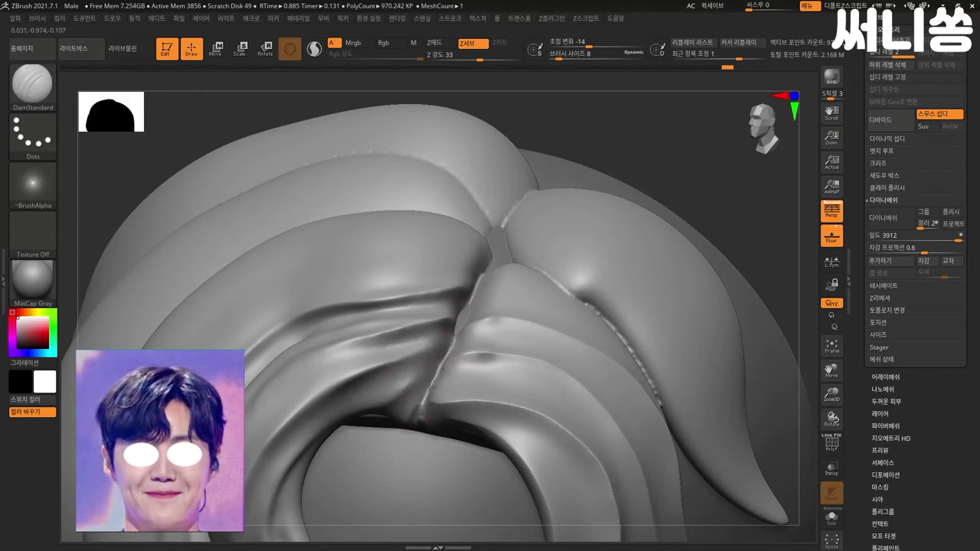
mouse_move(724, 218)
left_mouse_down()
mouse_move(740, 178)
mouse_move(661, 128)
left_mouse_up()
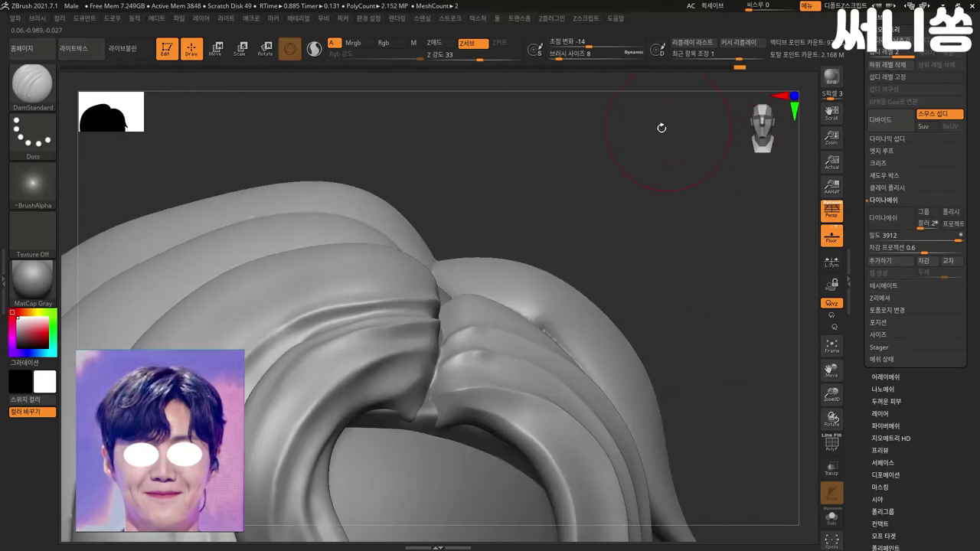
left_click_drag(706, 309, 667, 306)
left_click_drag(656, 355, 686, 296)
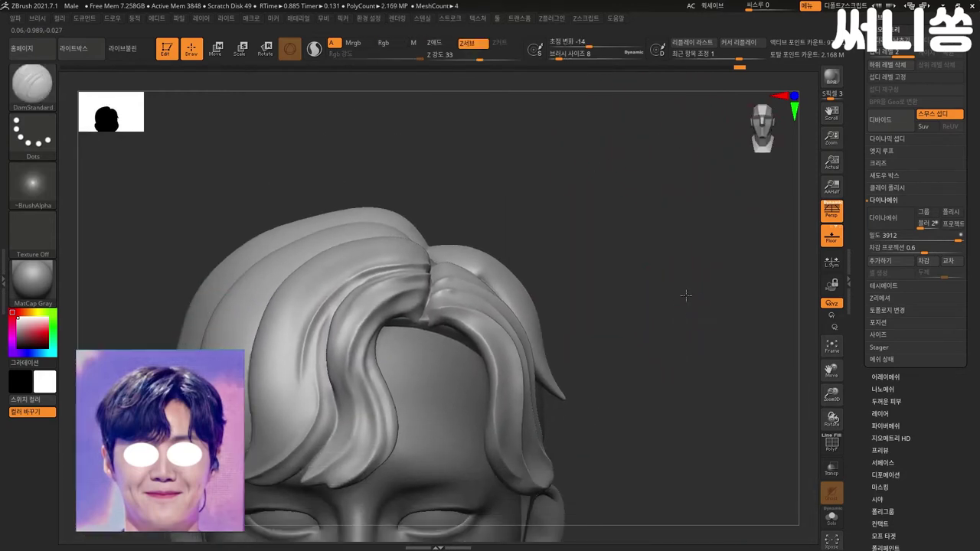
mouse_move(629, 310)
left_mouse_down()
mouse_move(674, 304)
mouse_move(656, 299)
left_mouse_up()
key("shift")
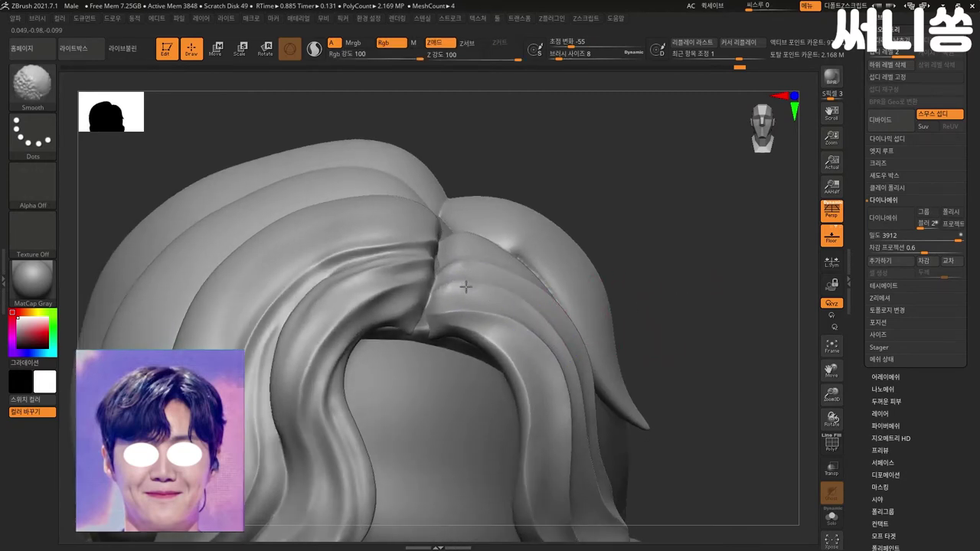
key("ctrl")
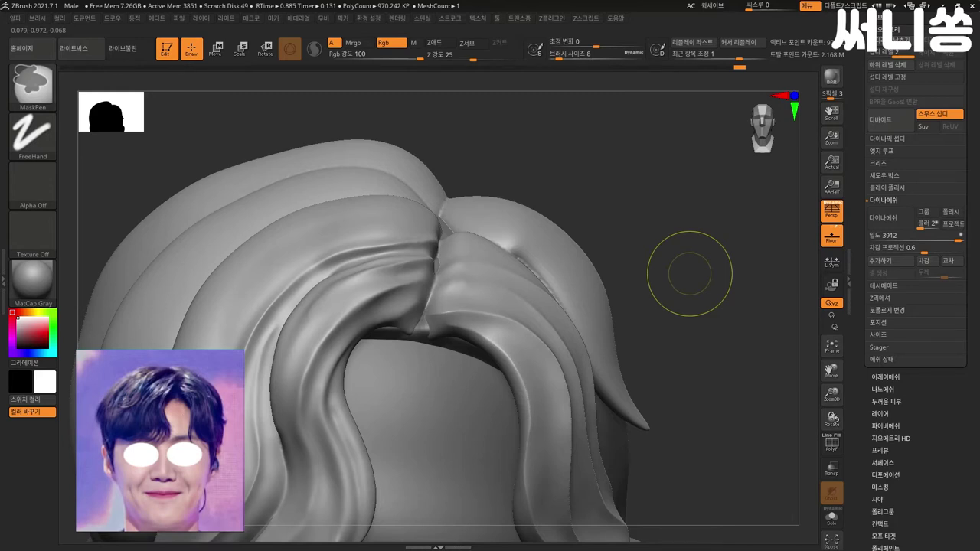
key("ctrl")
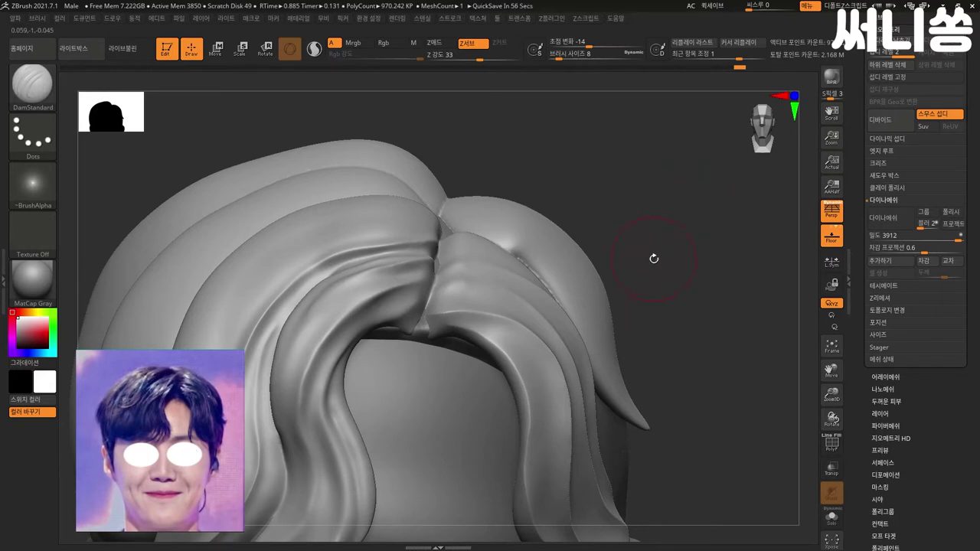
Step: Sharpen the curl of the front bang strand from the front view
left_click_drag(653, 258, 712, 232)
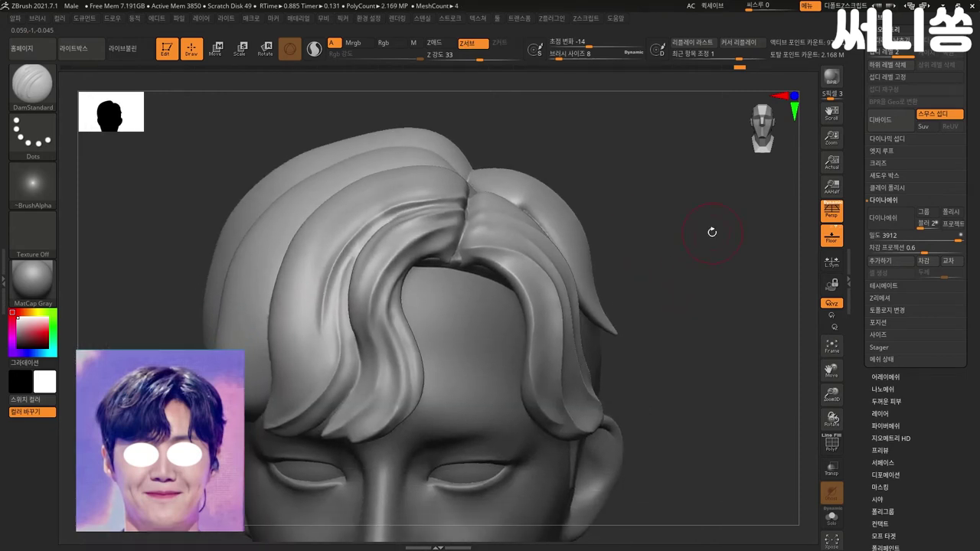
mouse_move(349, 345)
left_mouse_down()
mouse_move(374, 284)
mouse_move(371, 325)
left_mouse_up()
left_click_drag(350, 360, 370, 299)
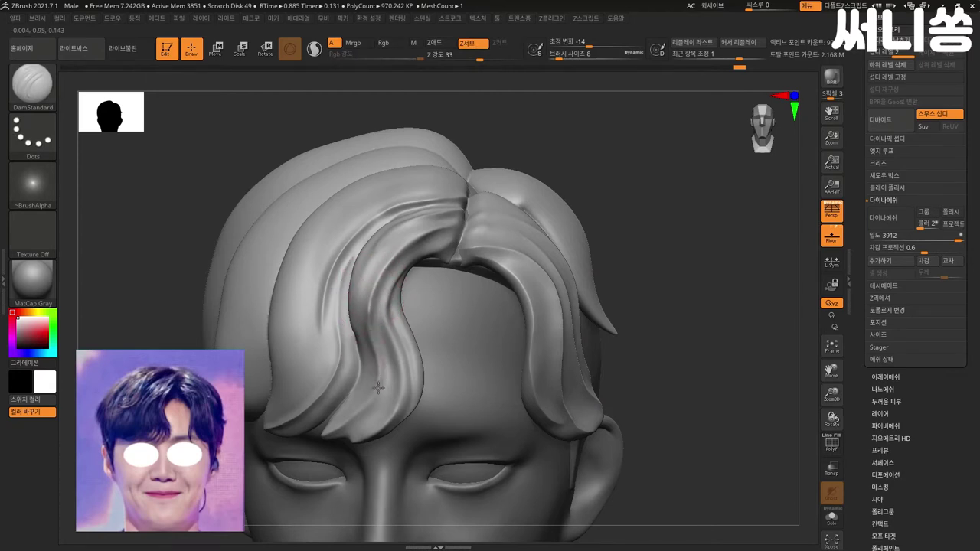
Step: Smooth the curled bang's left edge and lower section
mouse_move(359, 368)
left_mouse_down("shift")
mouse_move(348, 306)
mouse_move(368, 326)
left_mouse_up("shift")
left_click_drag(356, 375, 369, 330, "shift")
left_click_drag(361, 408, 373, 363, "shift")
left_click_drag(390, 324, 399, 284, "shift")
mouse_move(635, 221)
left_mouse_down()
mouse_move(757, 254)
mouse_move(733, 286)
left_mouse_up()
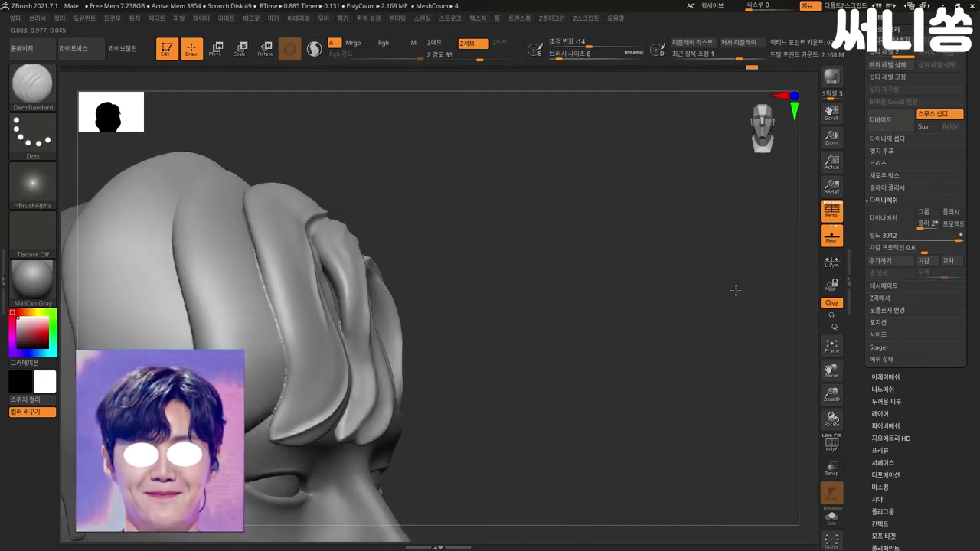
mouse_move(613, 328)
left_mouse_down()
mouse_move(587, 335)
mouse_move(550, 322)
mouse_move(606, 344)
mouse_move(585, 333)
left_mouse_up()
key("b")
key("m")
key("v")
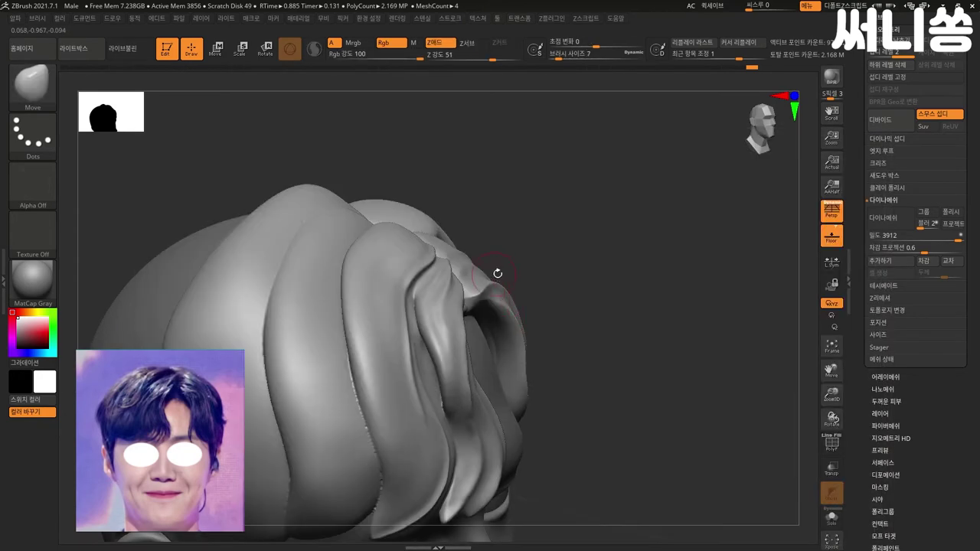
left_click_drag(525, 298, 516, 318)
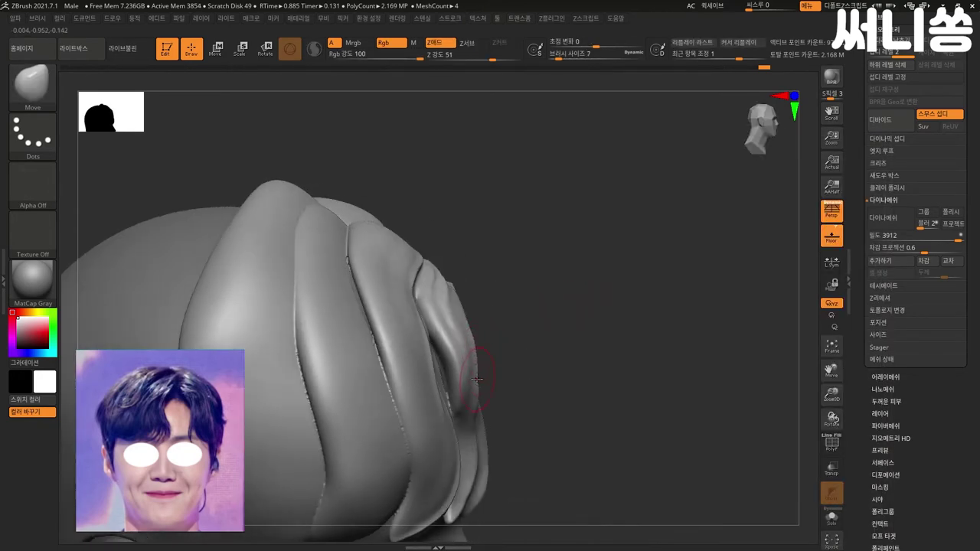
key("shift")
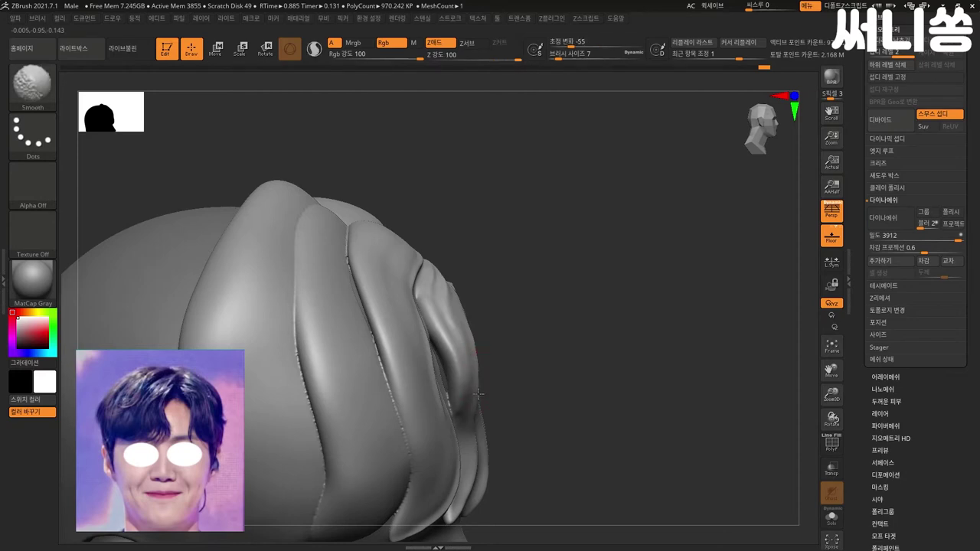
mouse_move(505, 273)
left_mouse_down("shift")
mouse_move(714, 270)
mouse_move(700, 240)
mouse_move(660, 245)
mouse_move(437, 314)
left_mouse_up("shift")
key("shift")
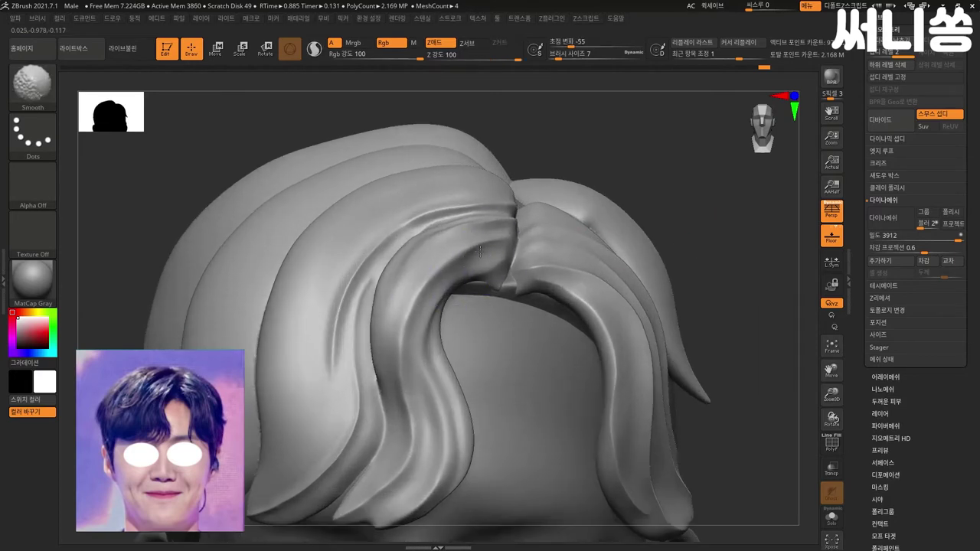
mouse_move(728, 321)
left_mouse_down()
mouse_move(702, 293)
mouse_move(693, 316)
mouse_move(674, 324)
mouse_move(727, 306)
mouse_move(697, 296)
mouse_move(716, 291)
mouse_move(684, 304)
mouse_move(411, 245)
left_mouse_up()
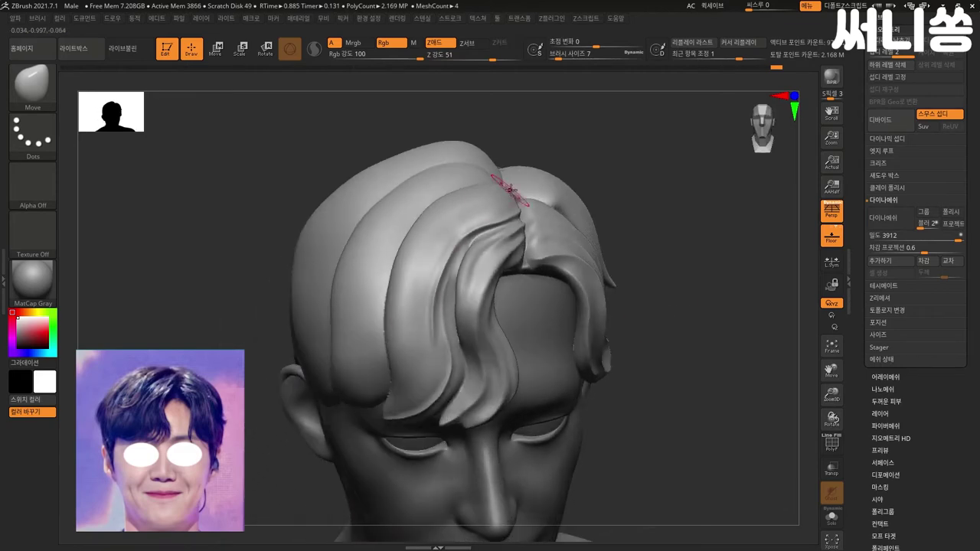
key("b")
key("d")
key("s")
Step: Carve DamStandard grooves down several swept strands, including one near the parting
mouse_move(456, 213)
left_mouse_down()
mouse_move(411, 291)
mouse_move(394, 402)
left_mouse_up()
left_click_drag(247, 363, 272, 312)
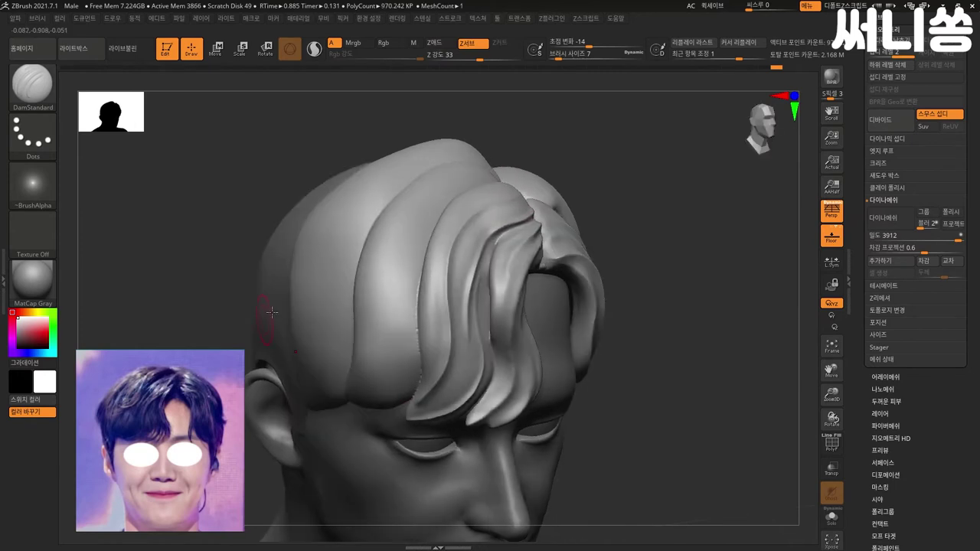
mouse_move(645, 181)
left_mouse_down()
mouse_move(667, 192)
mouse_move(591, 199)
left_mouse_up()
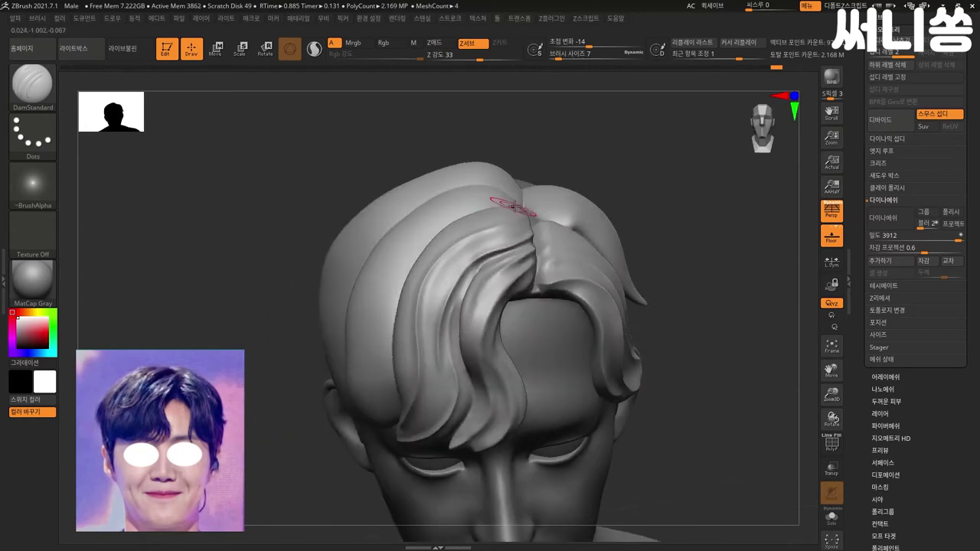
mouse_move(455, 201)
left_mouse_down()
mouse_move(385, 259)
mouse_move(364, 418)
mouse_move(308, 459)
mouse_move(449, 328)
mouse_move(671, 234)
mouse_move(639, 276)
left_mouse_up()
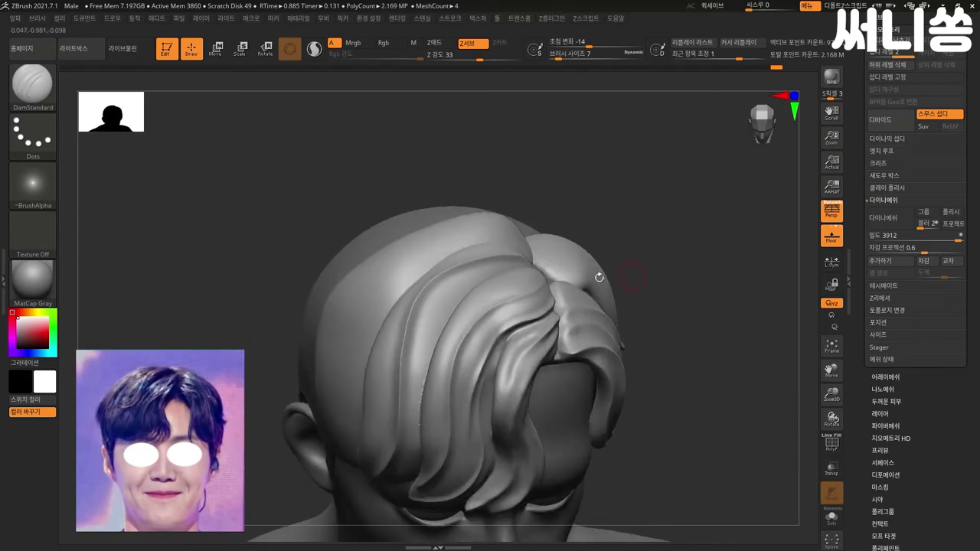
mouse_move(444, 299)
left_mouse_down()
mouse_move(427, 360)
mouse_move(398, 395)
left_mouse_up()
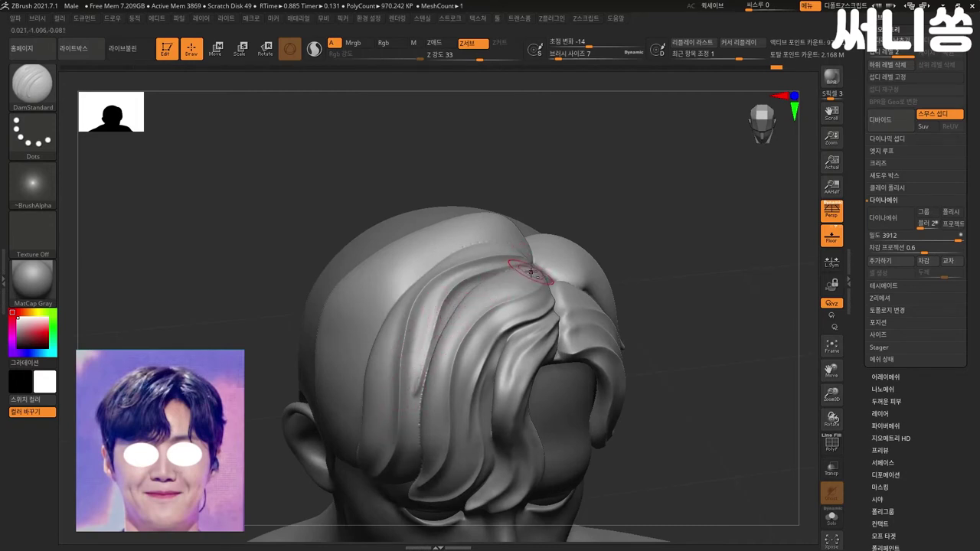
left_click_drag(494, 289, 439, 373)
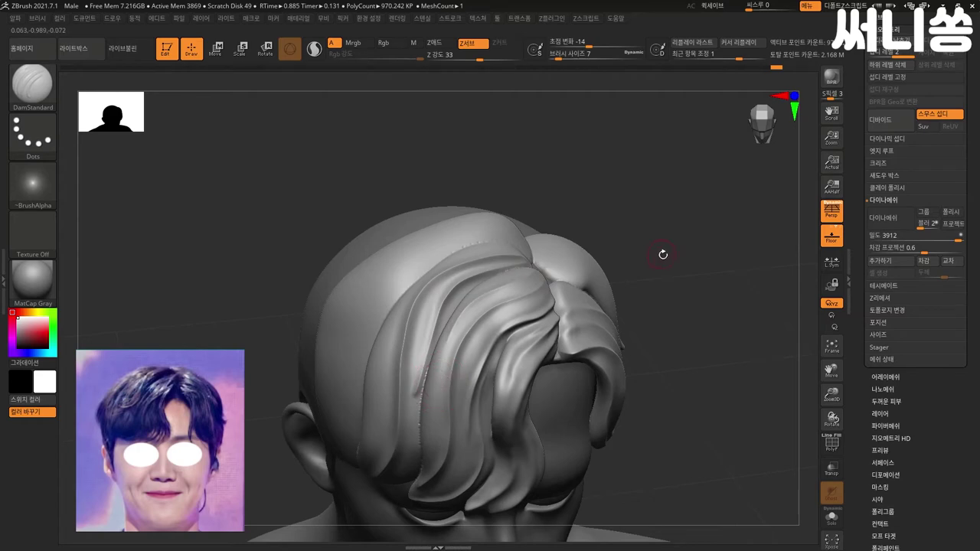
Step: Smooth the rough creases where neighbouring strands meet, orbiting to check the hair
left_click_drag(661, 252, 652, 263)
mouse_move(687, 214)
left_mouse_down()
mouse_move(693, 245)
mouse_move(678, 249)
left_mouse_up()
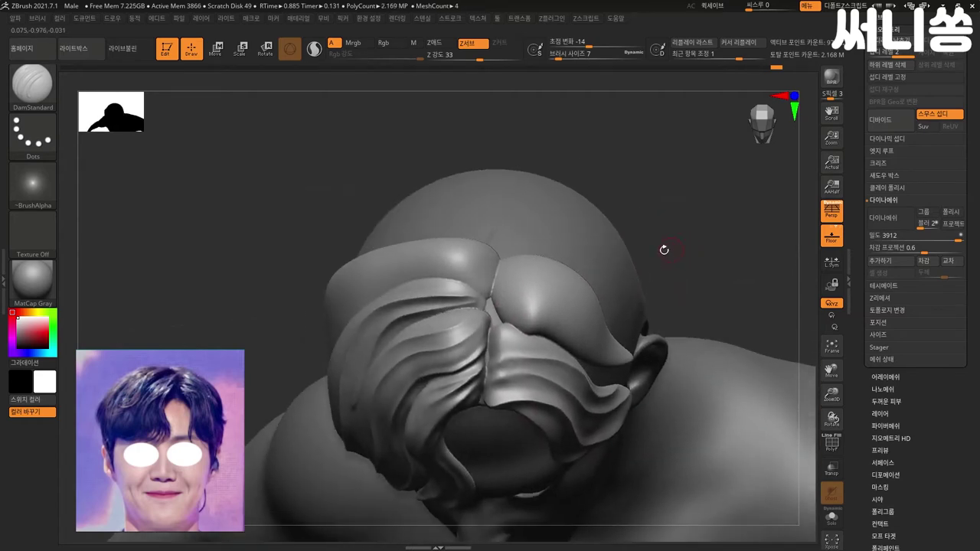
scroll(596, 229, "up", 5)
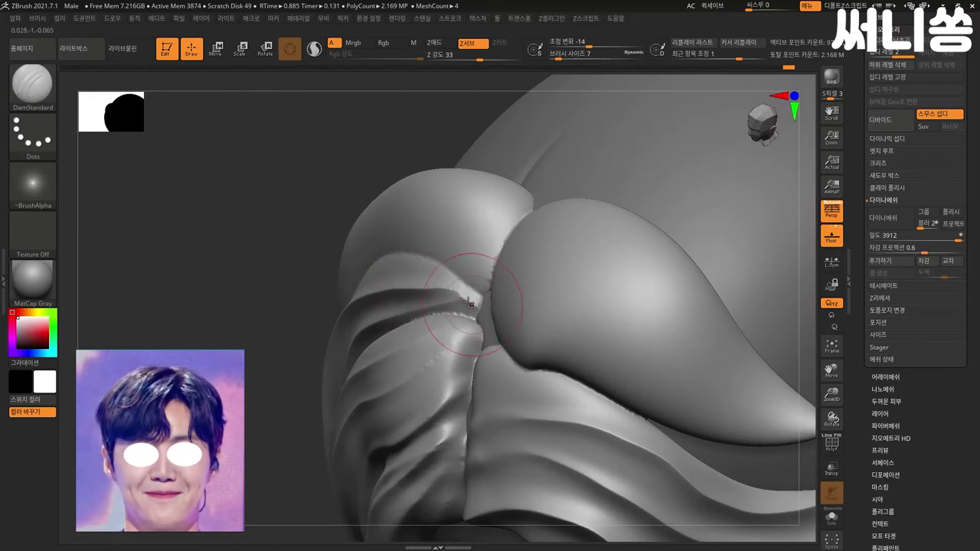
key("shift")
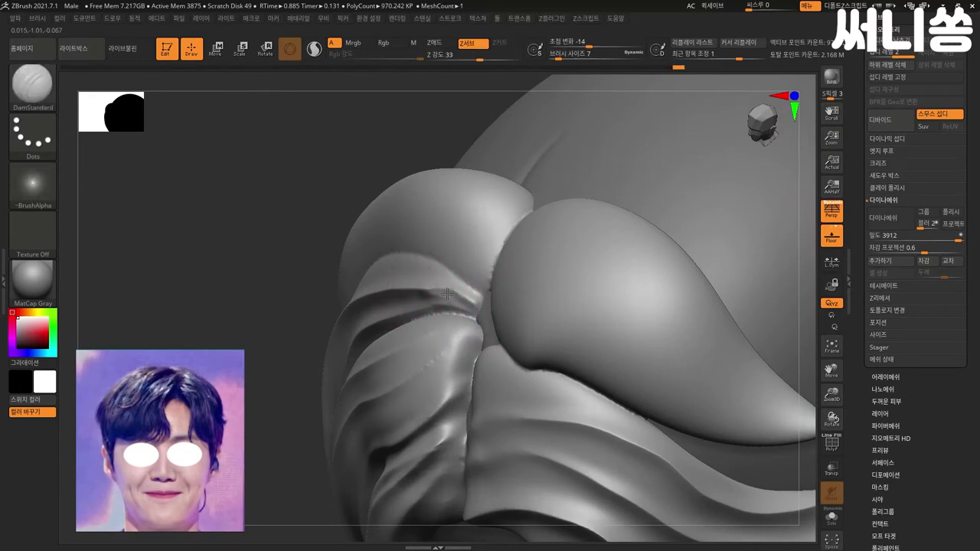
key("shift")
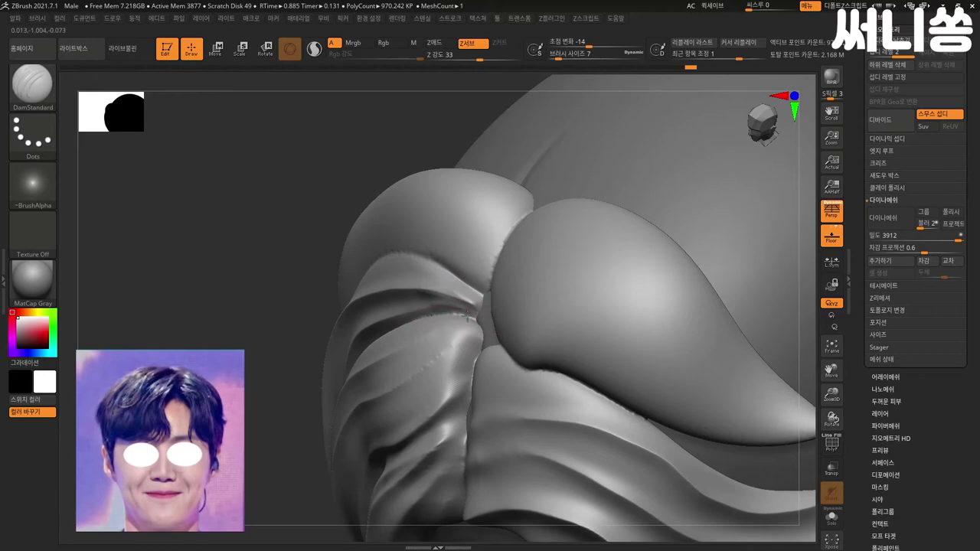
mouse_move(363, 378)
right_mouse_down()
mouse_move(673, 359)
mouse_move(703, 339)
right_mouse_up()
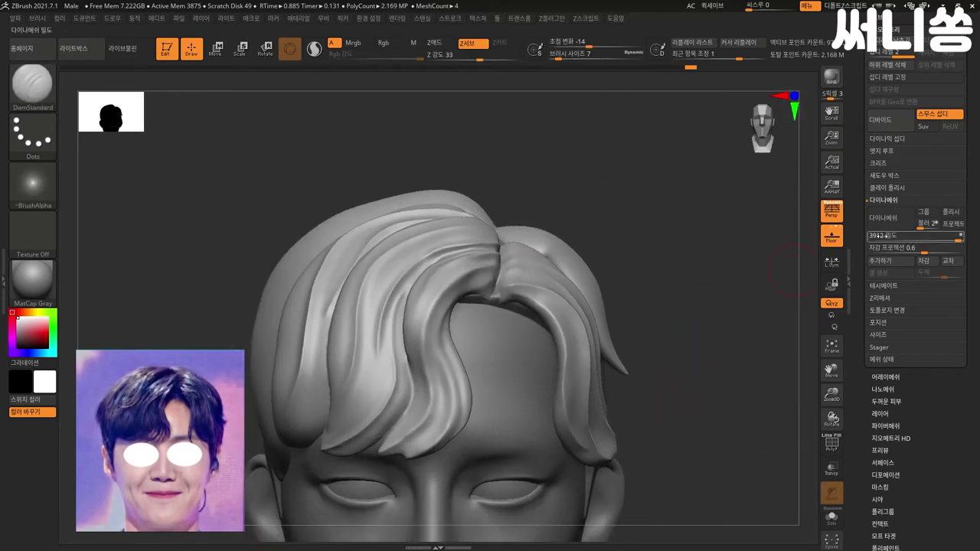
mouse_move(732, 323)
right_mouse_down()
mouse_move(746, 332)
mouse_move(755, 322)
mouse_move(755, 361)
mouse_move(781, 341)
right_mouse_up()
key("shift")
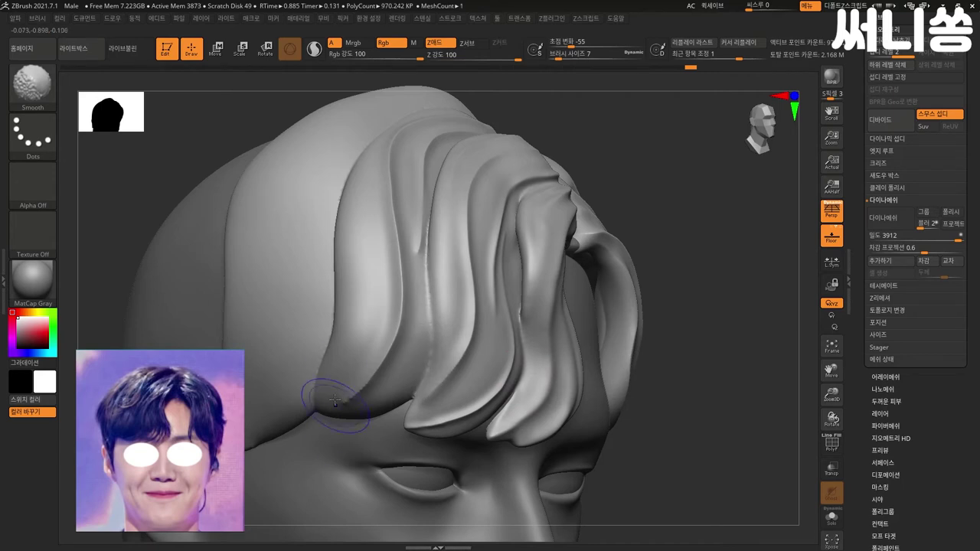
mouse_move(330, 405)
right_mouse_down()
mouse_move(778, 336)
mouse_move(589, 356)
mouse_move(579, 298)
mouse_move(648, 302)
mouse_move(495, 295)
right_mouse_up()
Step: Switch to the Inflat brush and DynaMesh the hair strand, freezing its subdivision levels
key("b")
key("i")
key("n")
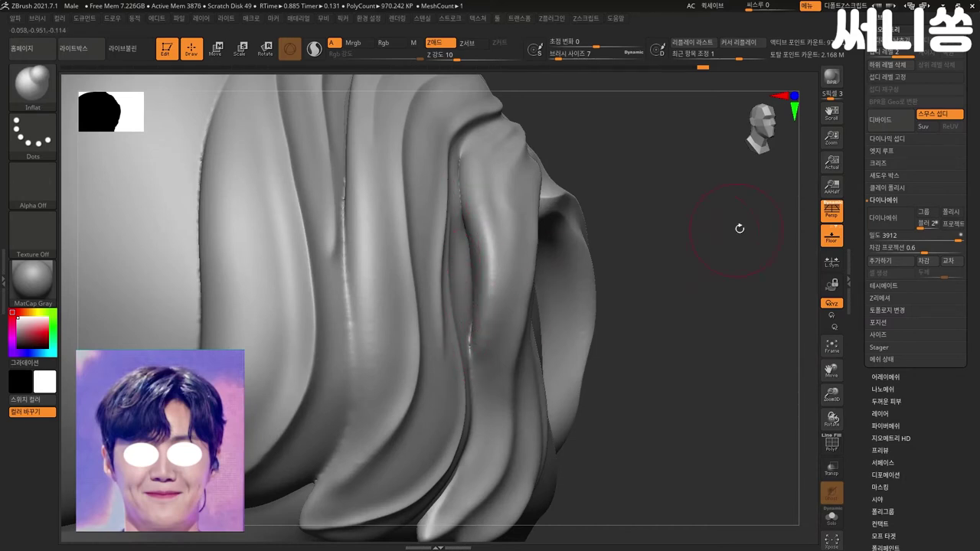
key("alt+d")
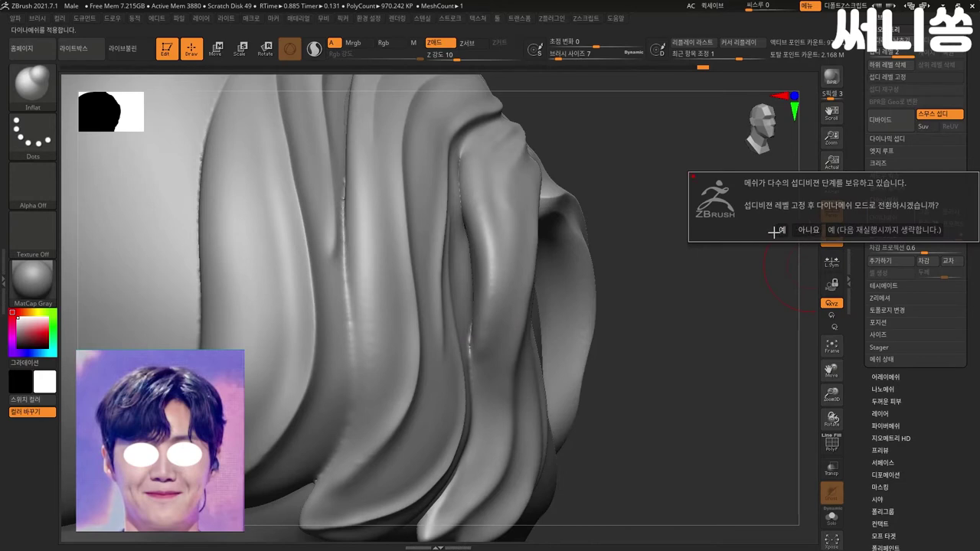
left_click(777, 230)
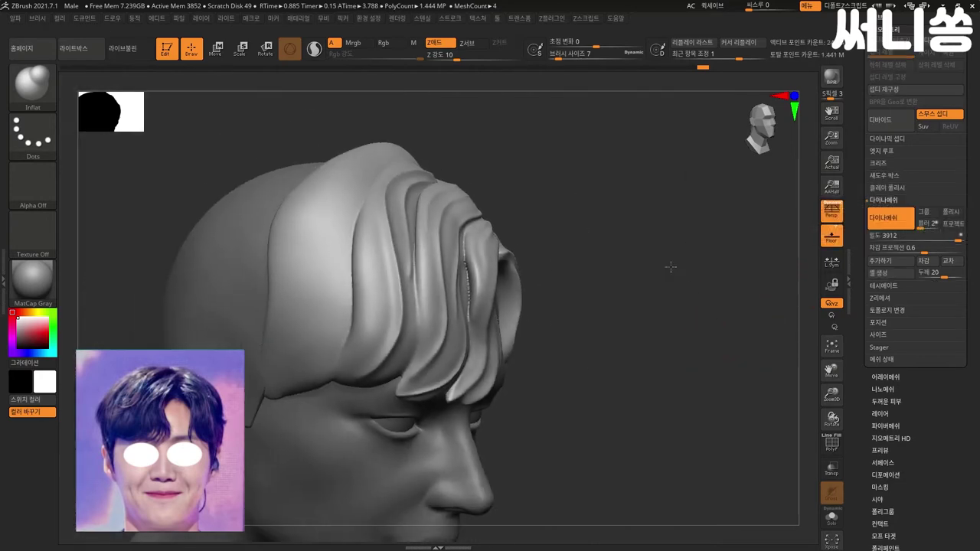
Step: Raise the hair strand's DynaMesh resolution to 4096
mouse_move(689, 289)
left_mouse_down()
mouse_move(689, 302)
mouse_move(740, 320)
mouse_move(398, 291)
left_mouse_up()
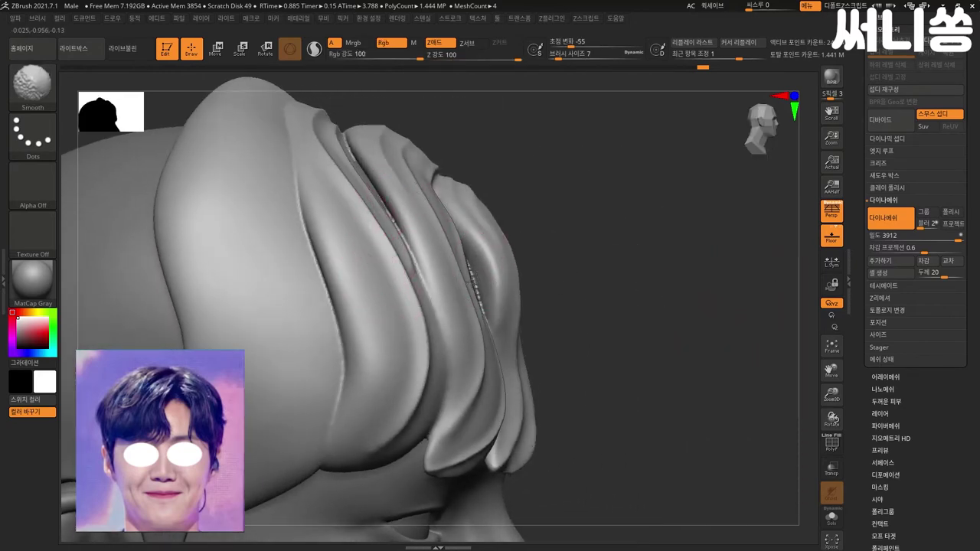
left_click_drag(485, 307, 497, 265)
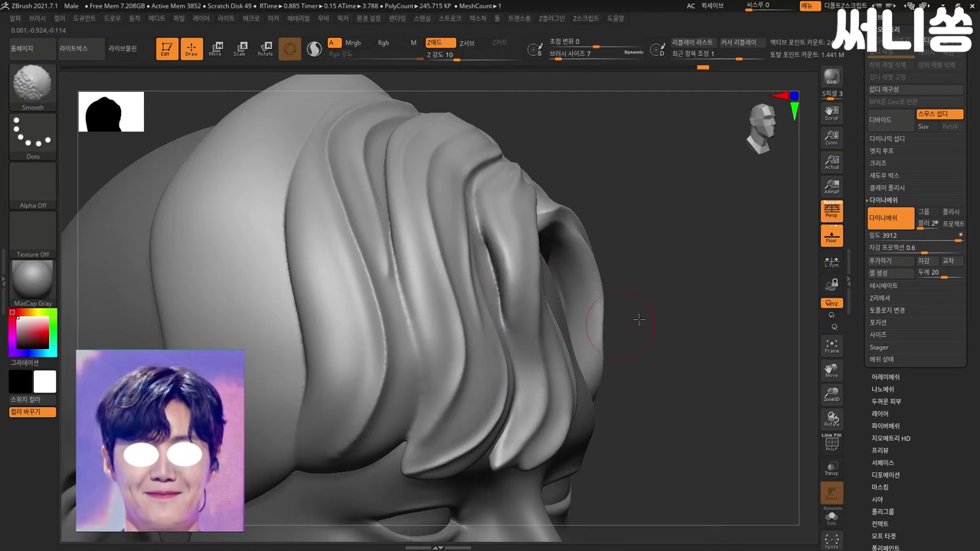
left_click_drag(498, 304, 635, 321, "shift")
scroll(211, 284, "down", 3)
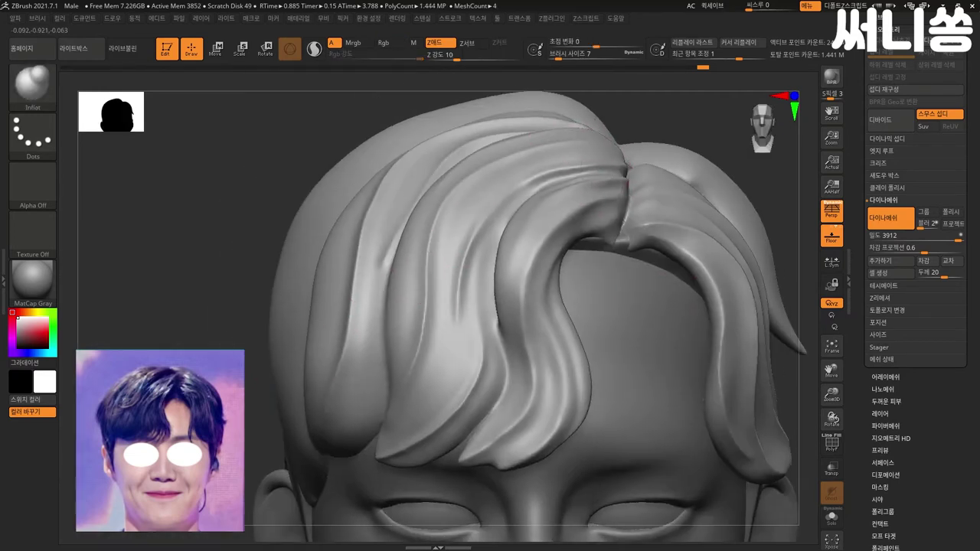
left_click_drag(743, 214, 696, 230, "alt")
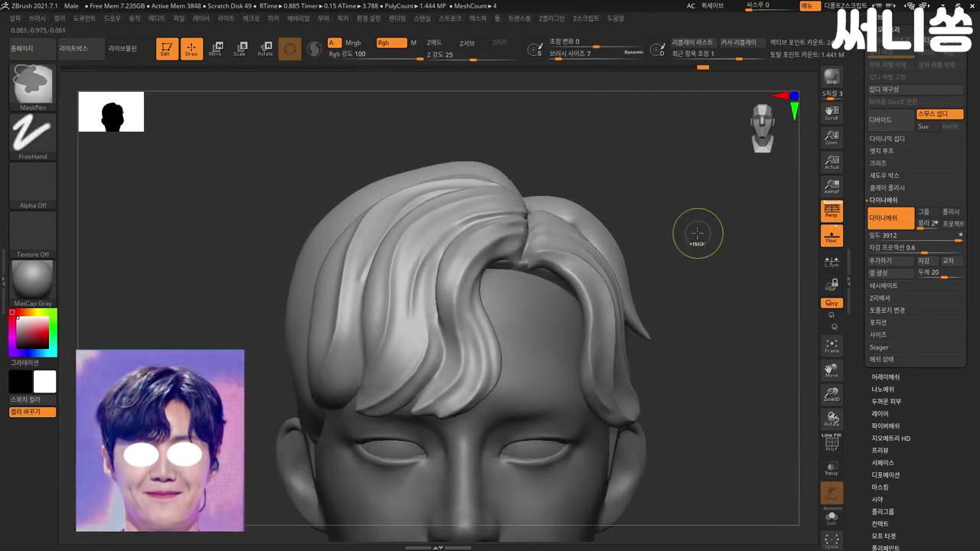
scroll(698, 243, "up", 3)
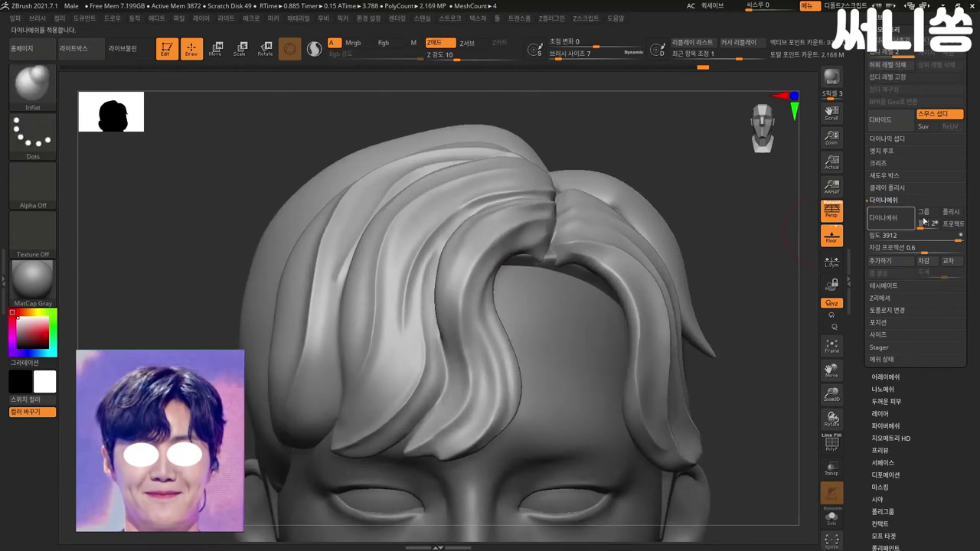
left_click(878, 236)
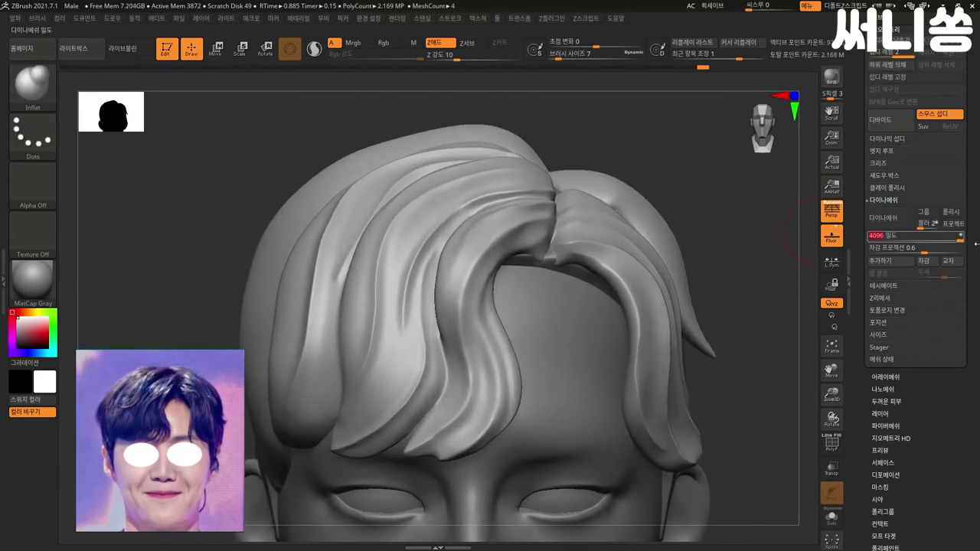
scroll(787, 328, "down", 2)
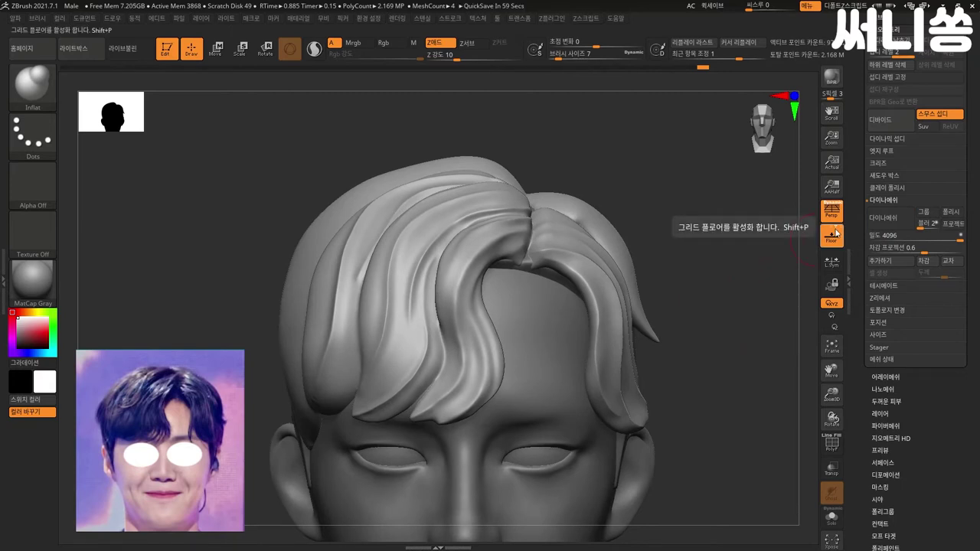
mouse_move(716, 325)
left_mouse_down()
mouse_move(673, 363)
mouse_move(406, 283)
left_mouse_up()
Step: Make the hair strand the active SubTool and view the whole head from the front
left_click(410, 242, "alt")
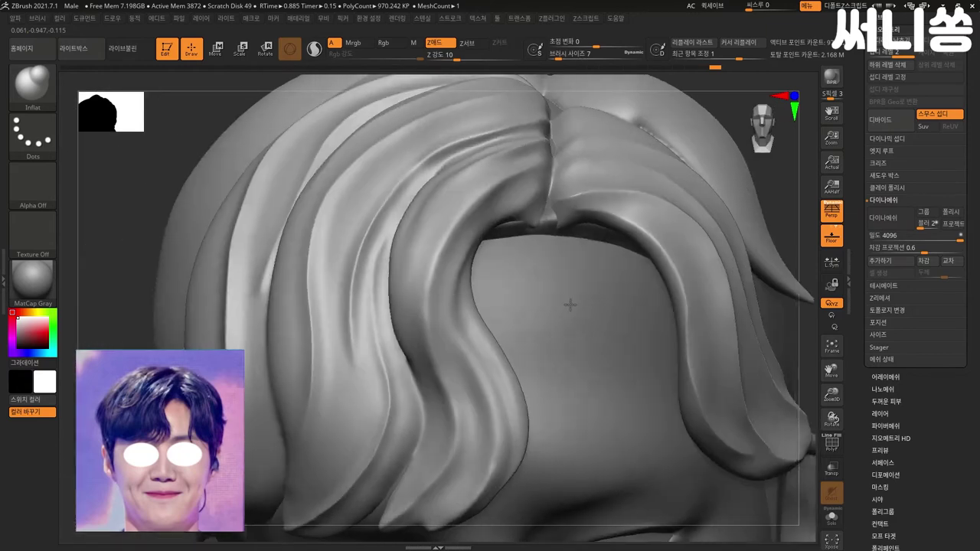
left_click_drag(482, 298, 571, 299, "shift")
mouse_move(776, 245)
left_mouse_down()
mouse_move(770, 258)
mouse_move(764, 248)
left_mouse_up()
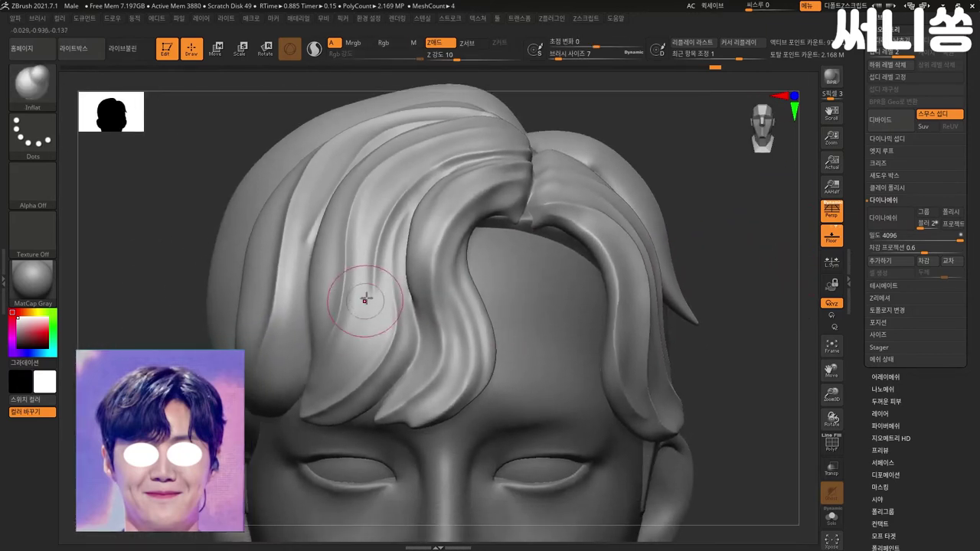
left_click(410, 252, "alt")
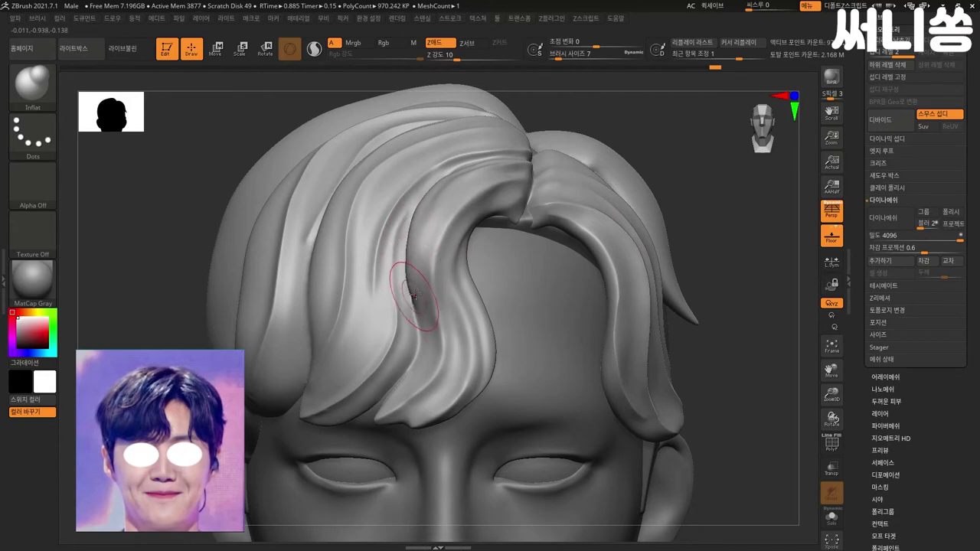
Step: Smooth out the jagged crease along the side of the hair strand
mouse_move(739, 243)
left_mouse_down()
mouse_move(601, 246)
mouse_move(645, 273)
mouse_move(646, 307)
mouse_move(624, 285)
mouse_move(641, 305)
mouse_move(617, 300)
left_mouse_up()
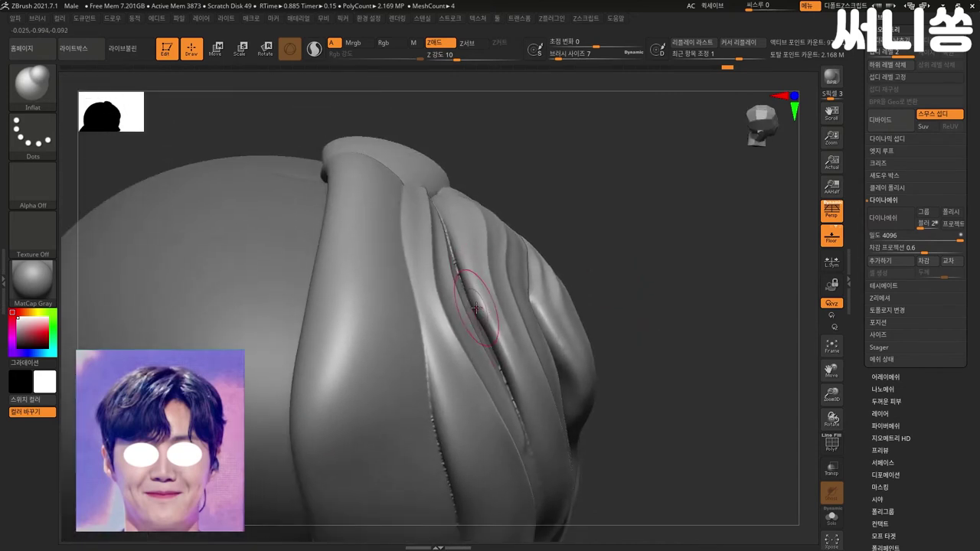
mouse_move(658, 240)
left_mouse_down()
mouse_move(665, 306)
mouse_move(437, 219)
left_mouse_up()
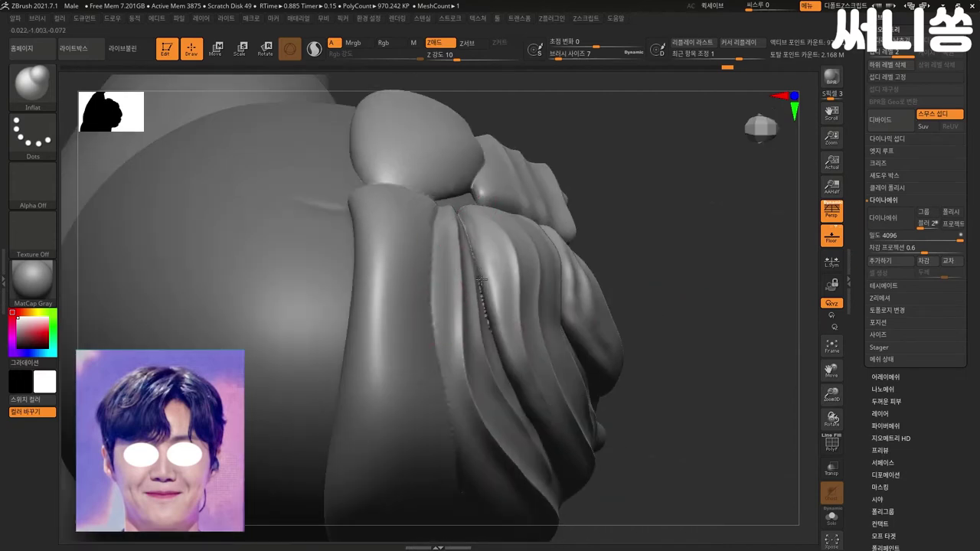
mouse_move(640, 372)
left_mouse_down()
mouse_move(684, 338)
mouse_move(738, 269)
left_mouse_up()
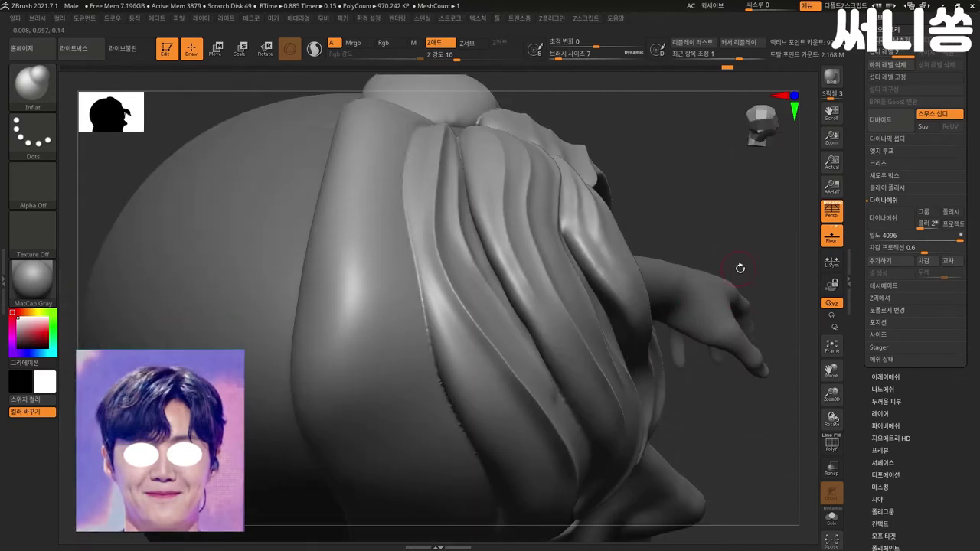
left_click_drag(714, 379, 530, 294)
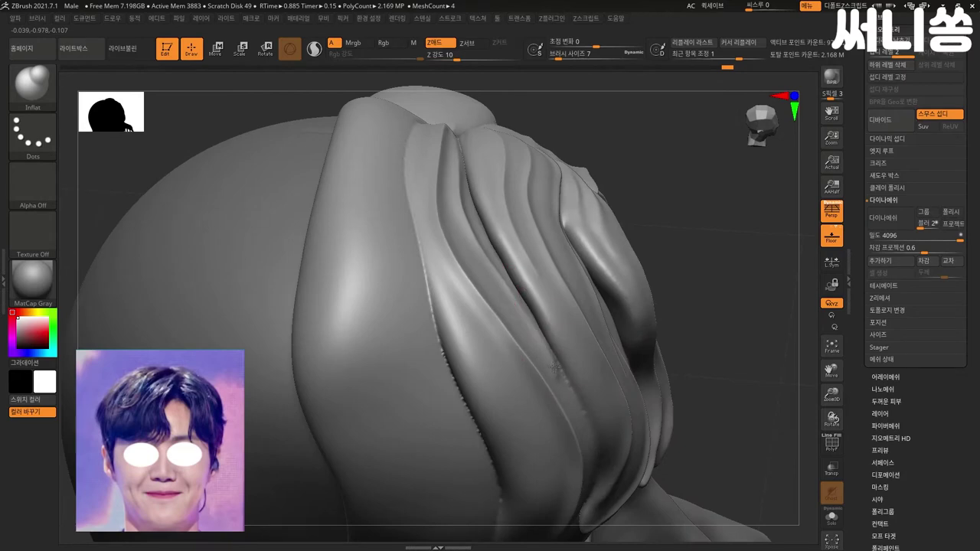
mouse_move(590, 431)
left_mouse_down()
mouse_move(360, 329)
mouse_move(429, 368)
mouse_move(405, 339)
left_mouse_up()
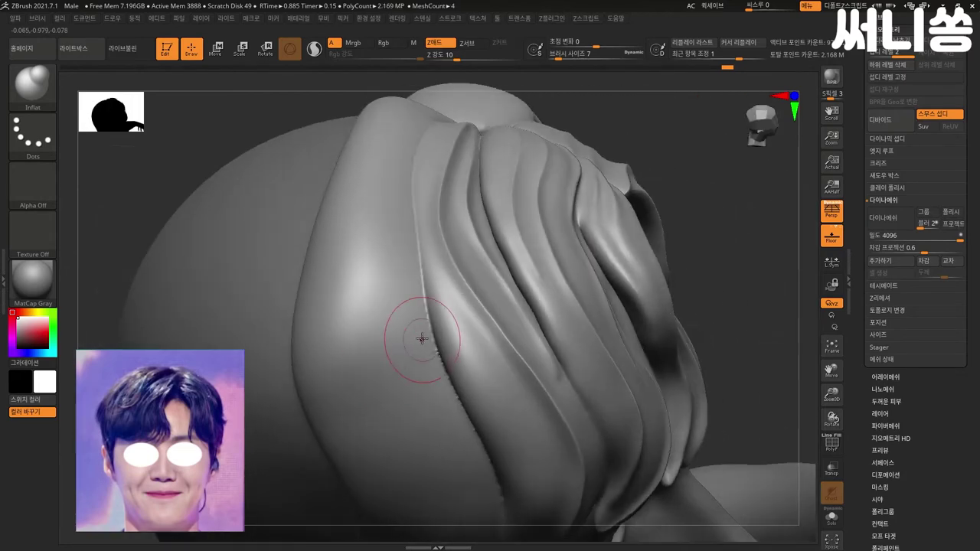
mouse_move(498, 405)
left_mouse_down()
mouse_move(725, 337)
mouse_move(770, 335)
mouse_move(519, 284)
left_mouse_up()
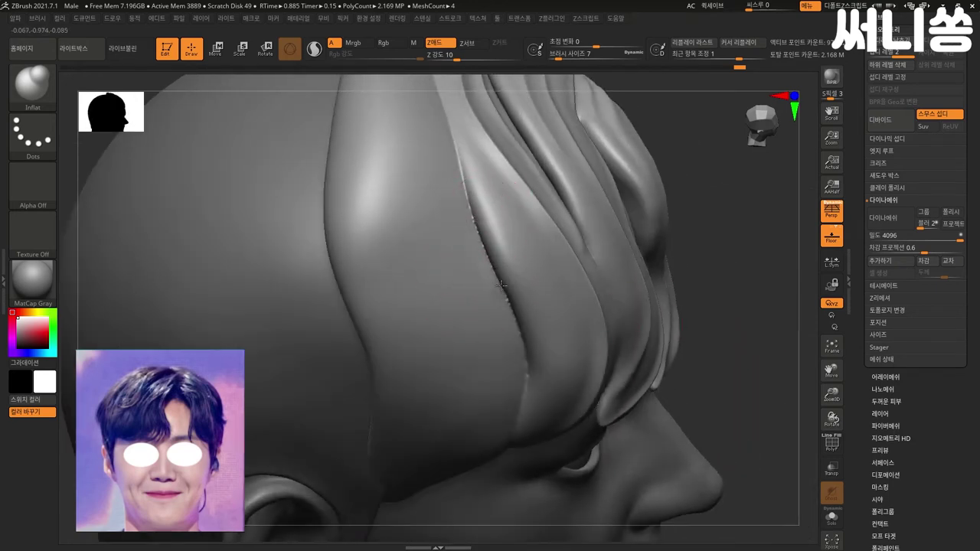
mouse_move(490, 283)
left_mouse_down("shift")
mouse_move(459, 219)
mouse_move(485, 247)
left_mouse_up("shift")
mouse_move(748, 344)
left_mouse_down()
mouse_move(774, 340)
mouse_move(733, 338)
mouse_move(785, 357)
mouse_move(249, 398)
left_mouse_up()
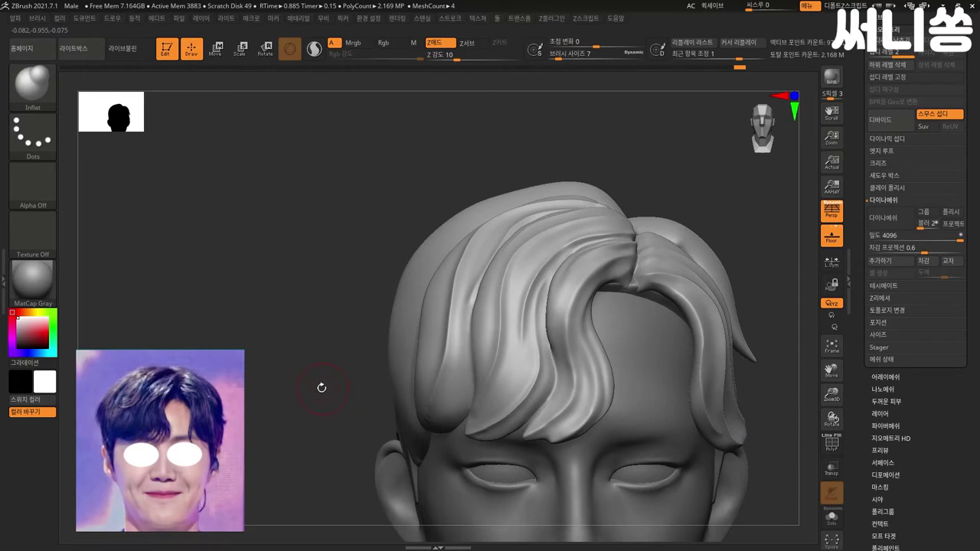
Step: Switch to the Move brush and inspect both sides of the hair
key("b")
key("m")
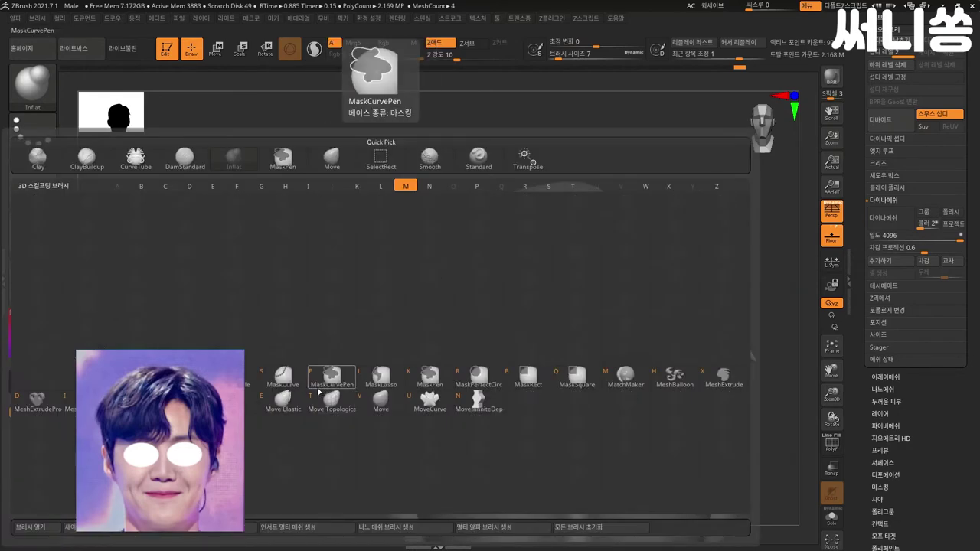
key("v")
left_click_drag(317, 386, 405, 346)
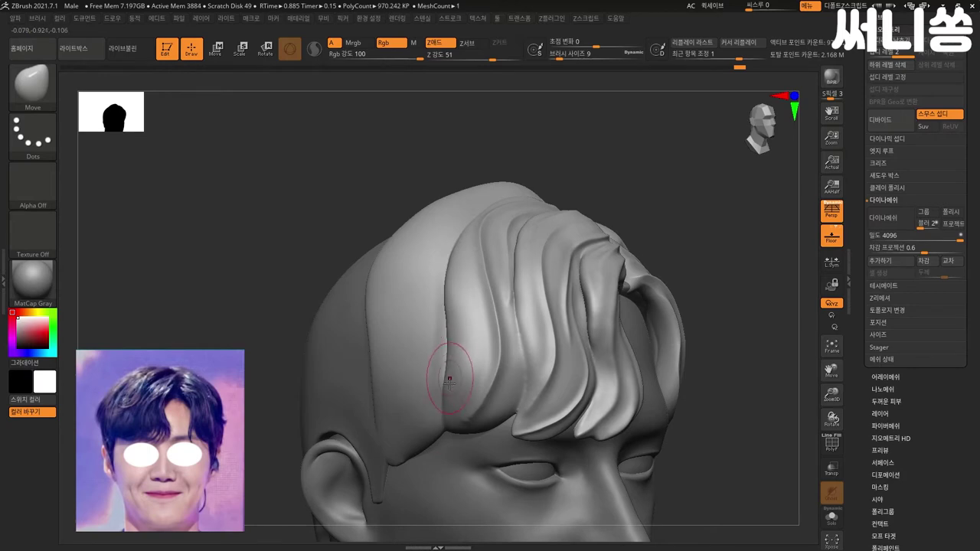
left_click_drag(252, 428, 307, 414)
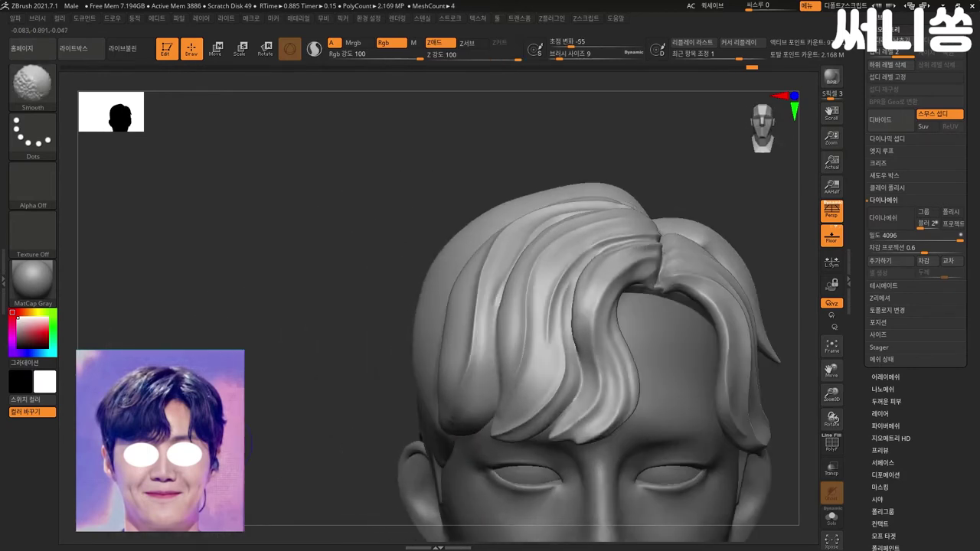
left_click_drag(321, 429, 426, 435, "shift")
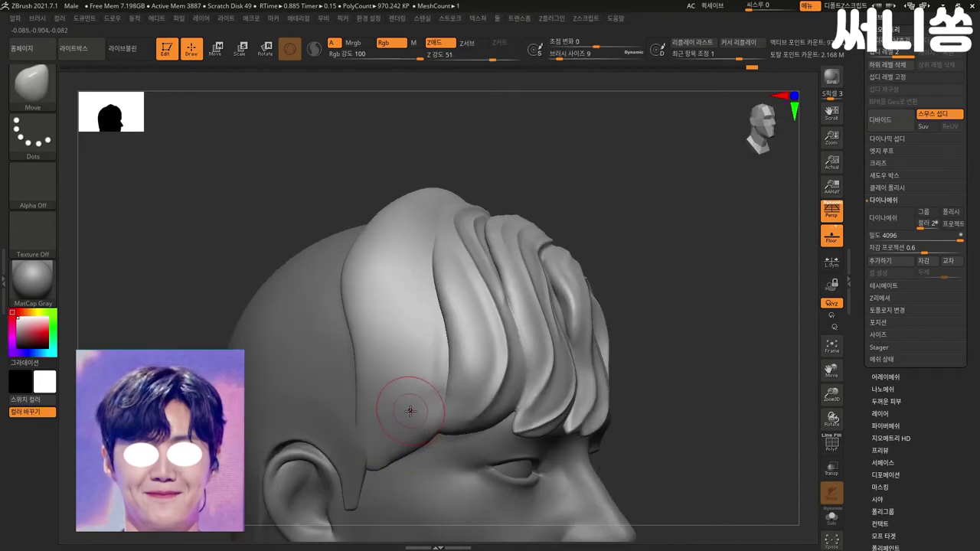
Step: Carve a thin DamStandard groove down the side hair lock
left_click(449, 350, "alt")
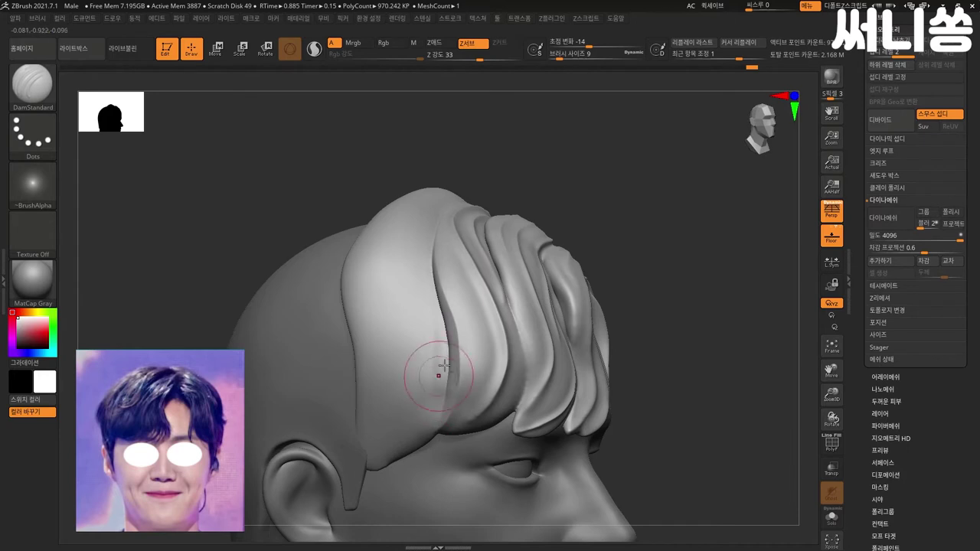
left_click_drag(434, 289, 432, 360)
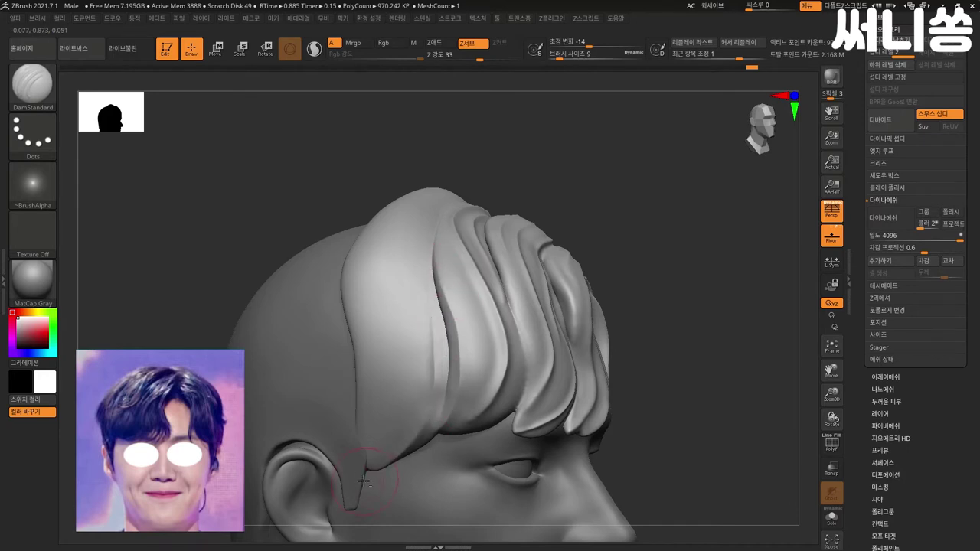
mouse_move(630, 221)
left_mouse_down()
mouse_move(733, 261)
mouse_move(356, 284)
left_mouse_up()
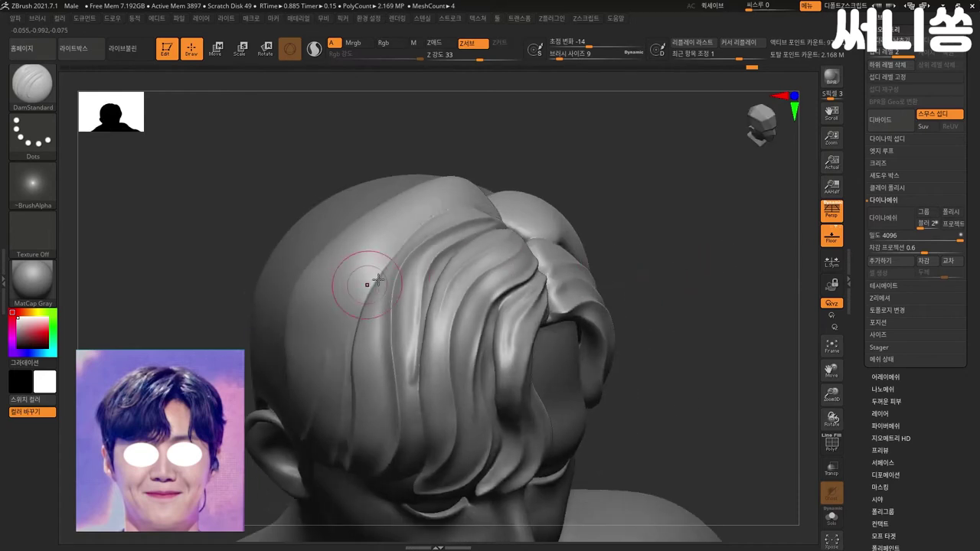
left_click_drag(689, 191, 419, 222)
mouse_move(253, 253)
left_mouse_down()
mouse_move(206, 337)
mouse_move(459, 219)
left_mouse_up()
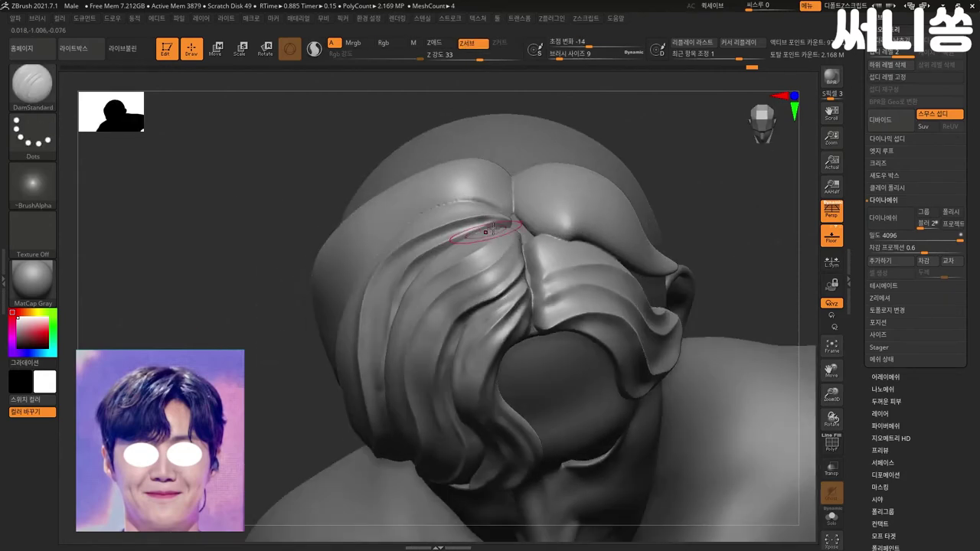
left_click_drag(225, 332, 505, 211)
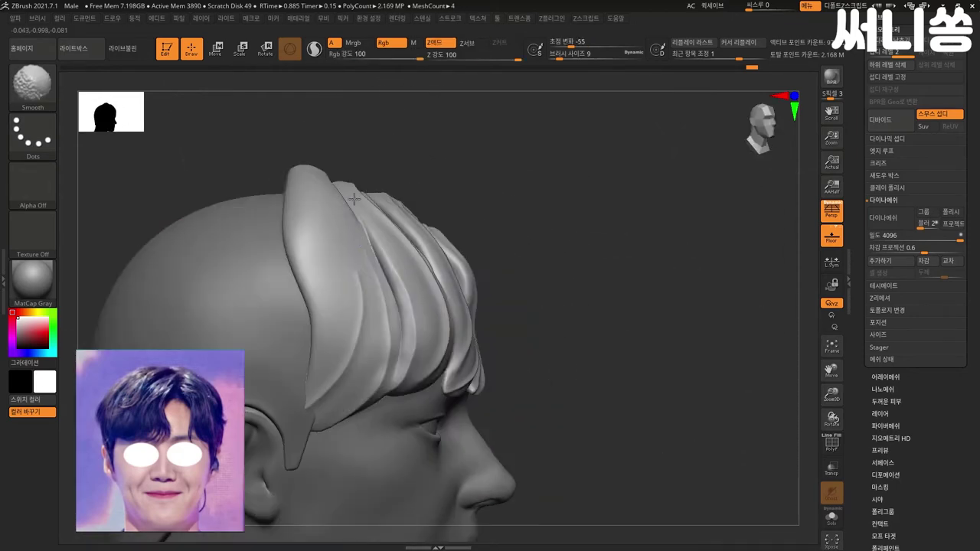
Step: Carve a faint DamStandard crease along another hair strand near the ear
key("b")
key("d")
key("s")
mouse_move(607, 252)
left_mouse_down()
mouse_move(652, 256)
mouse_move(551, 223)
left_mouse_up()
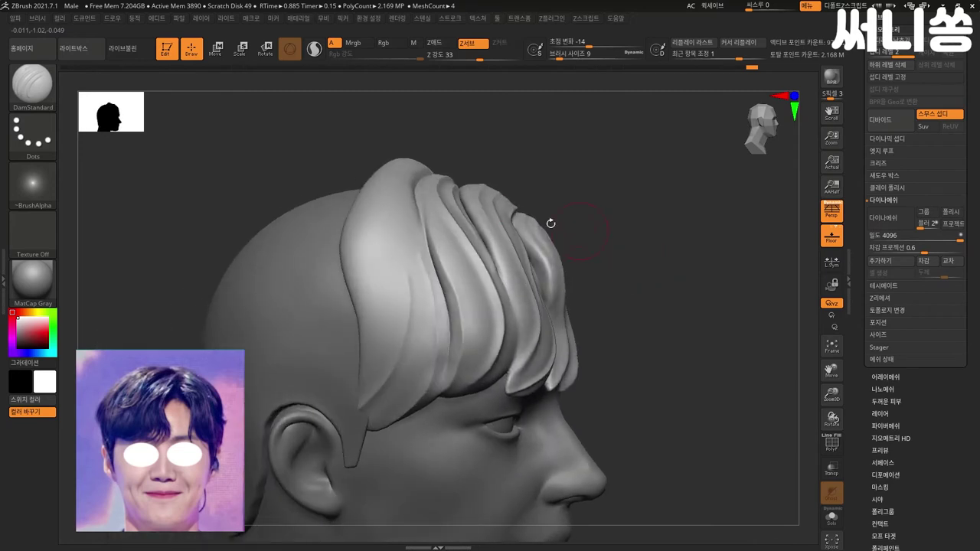
key("shift")
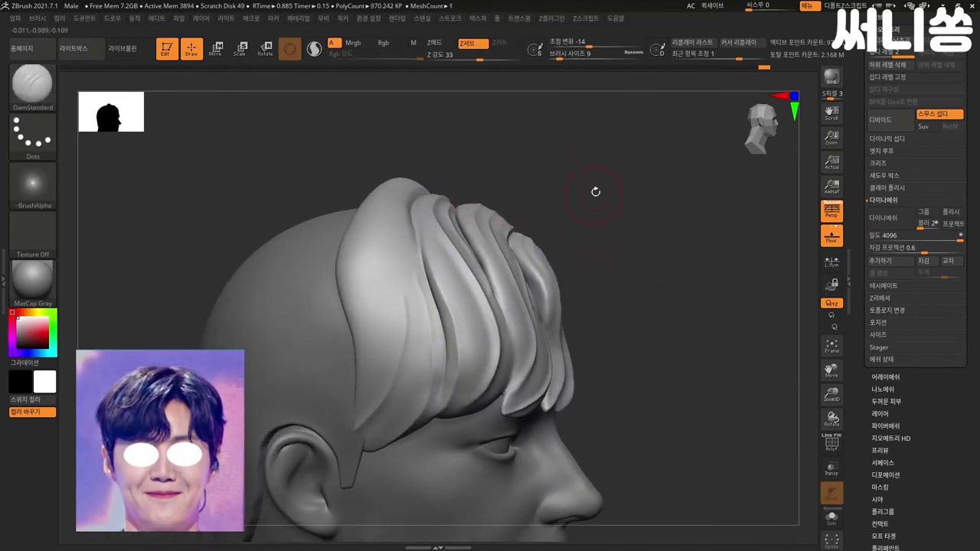
left_click_drag(414, 190, 417, 281)
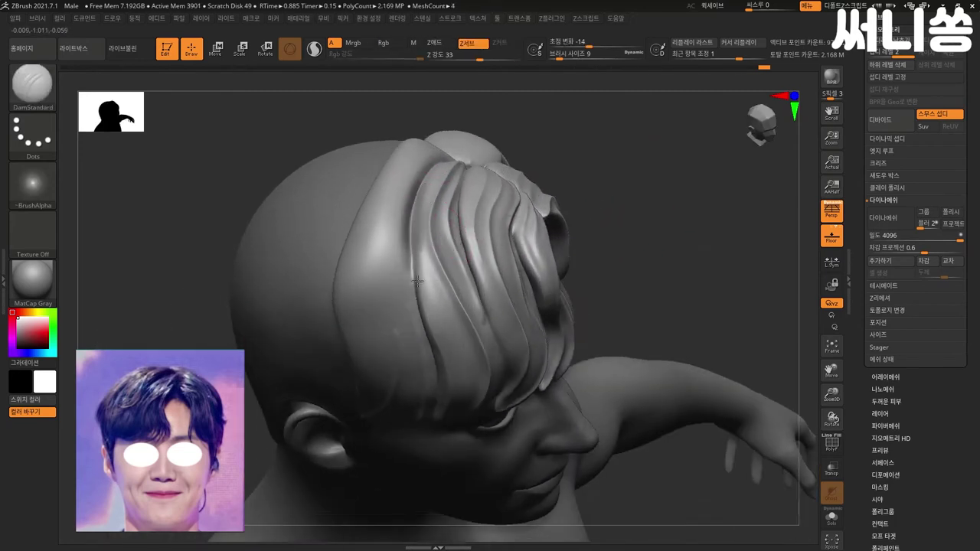
mouse_move(702, 246)
left_mouse_down()
mouse_move(615, 245)
mouse_move(615, 215)
left_mouse_up()
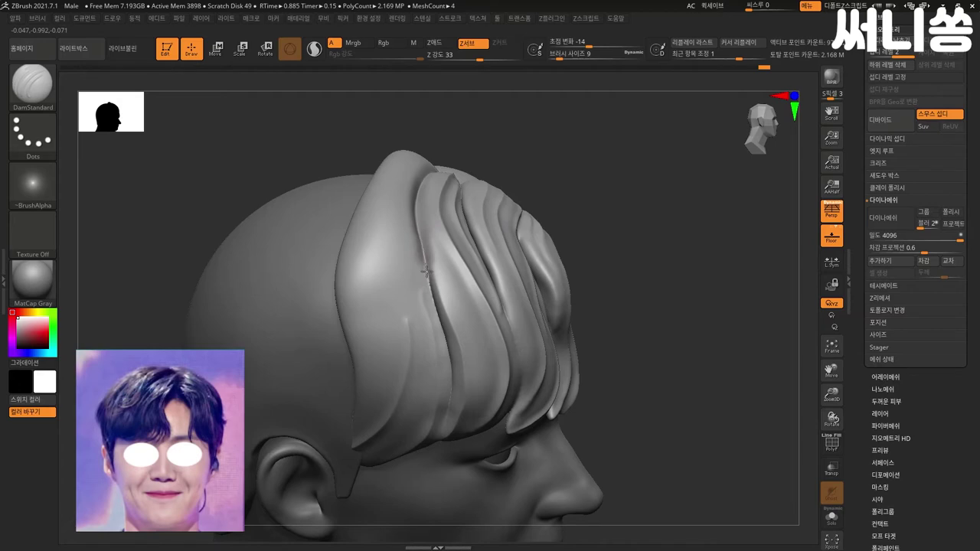
left_click_drag(432, 299, 410, 270)
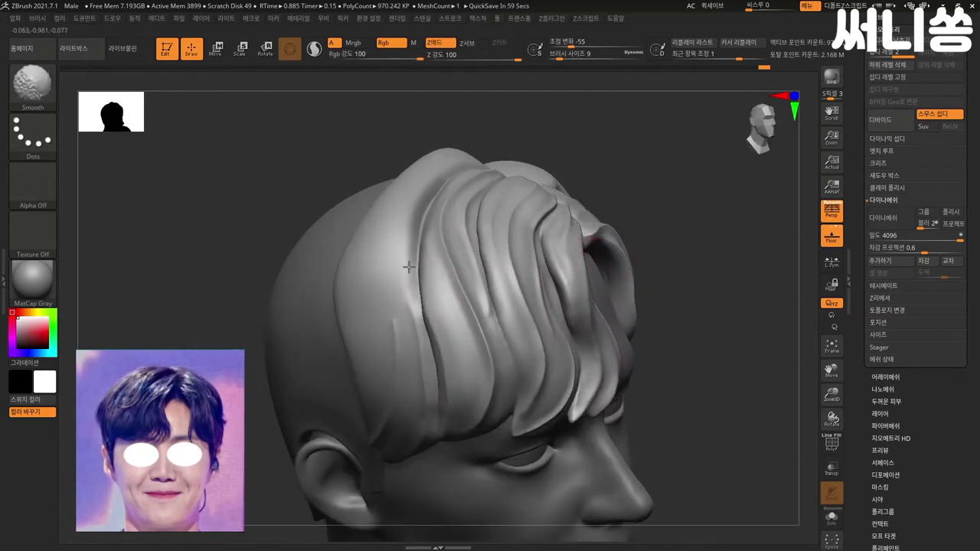
Step: Switch to the Move brush and smooth the hair strand surface
key("b")
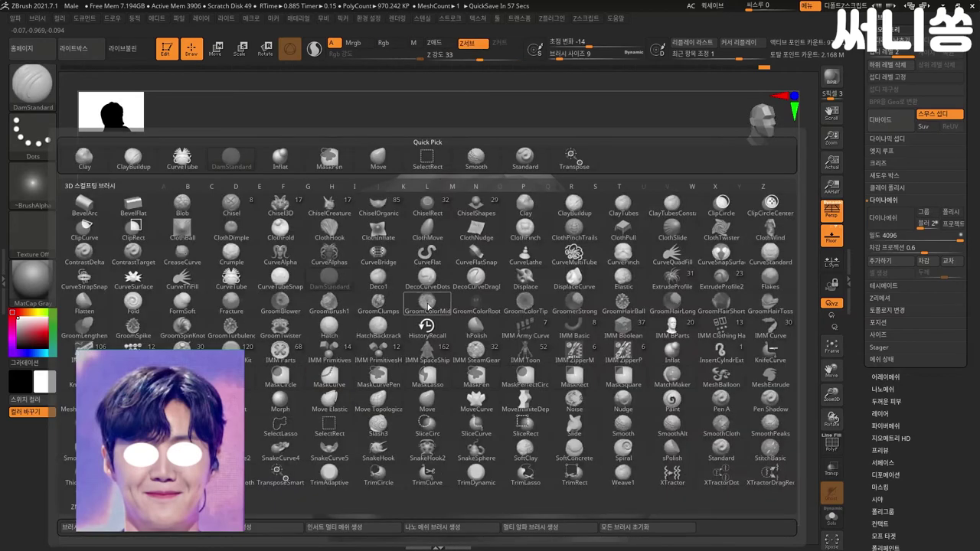
key("m")
key("v")
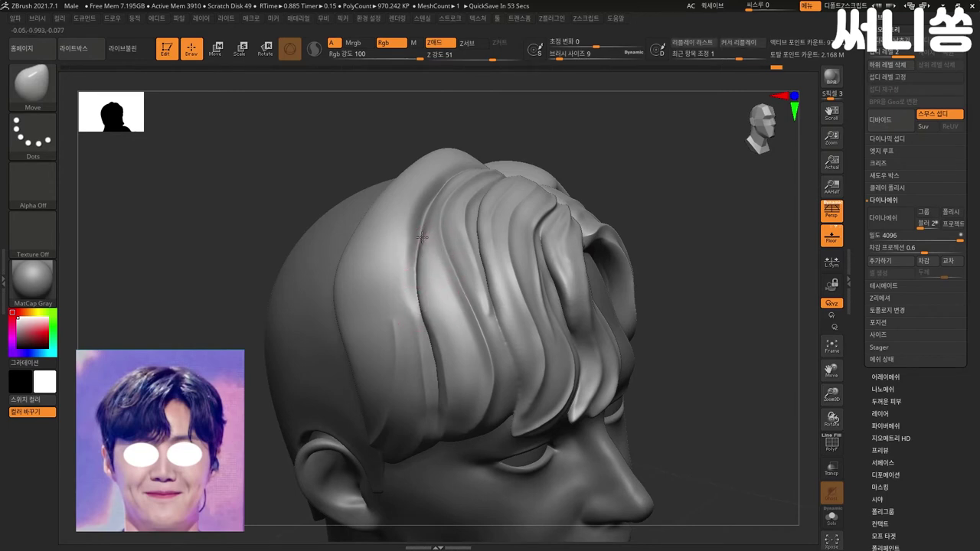
key("shift")
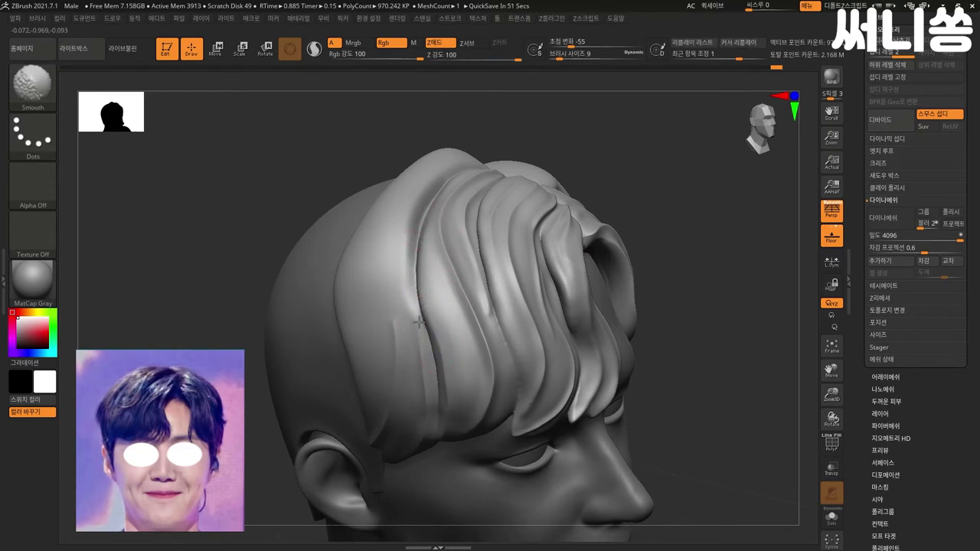
left_click_drag(420, 322, 429, 320, "shift")
right_click_drag(431, 313, 689, 286)
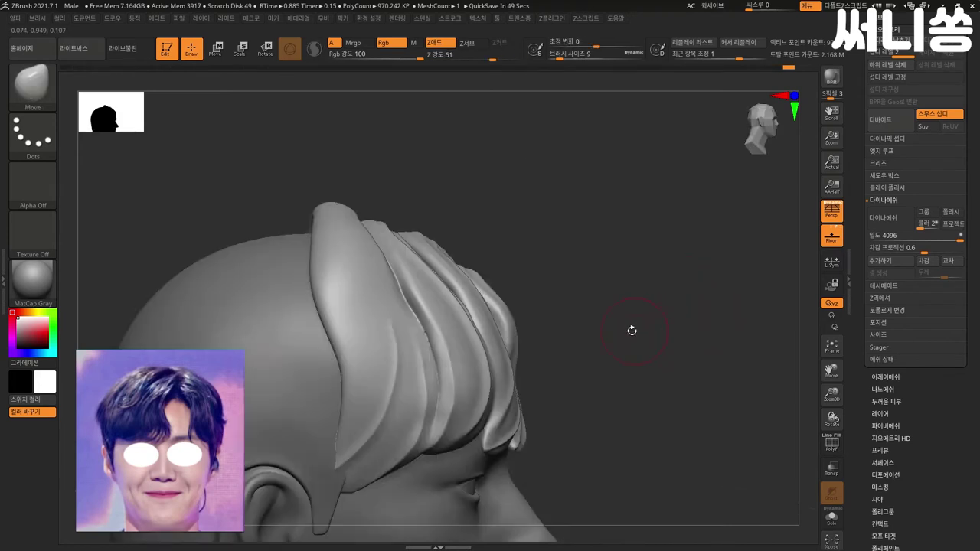
right_click_drag(583, 330, 595, 329)
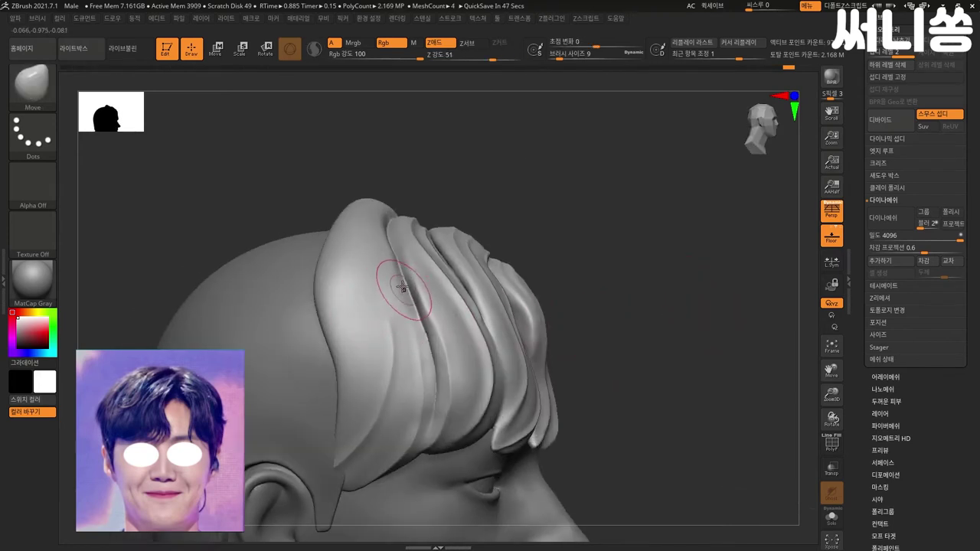
mouse_move(413, 327)
right_mouse_down()
mouse_move(250, 430)
mouse_move(251, 394)
mouse_move(268, 429)
mouse_move(282, 386)
right_mouse_up()
Step: Smooth the right-side fringe strands and raise the brush Draw Size to 10
key("shift")
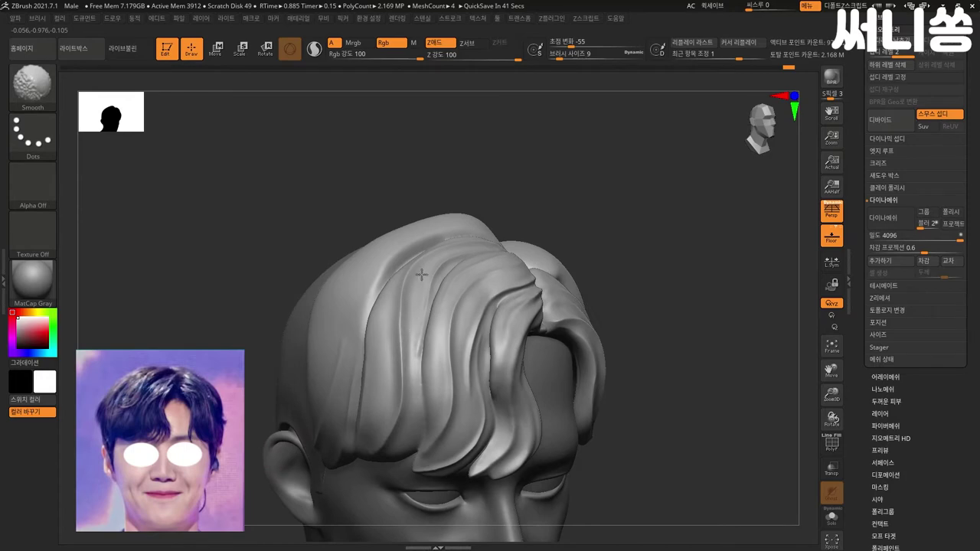
left_click_drag(416, 380, 516, 330, "shift")
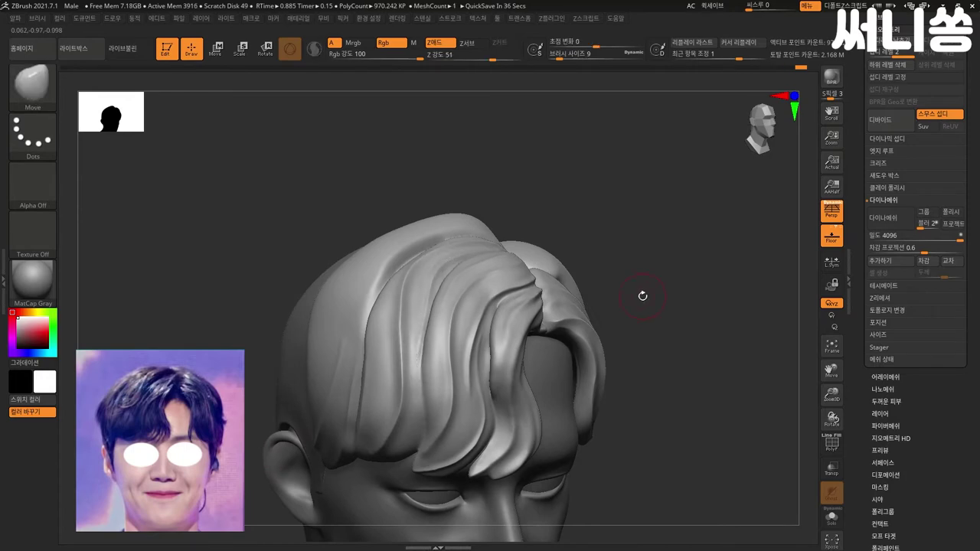
key("b")
key("Escape")
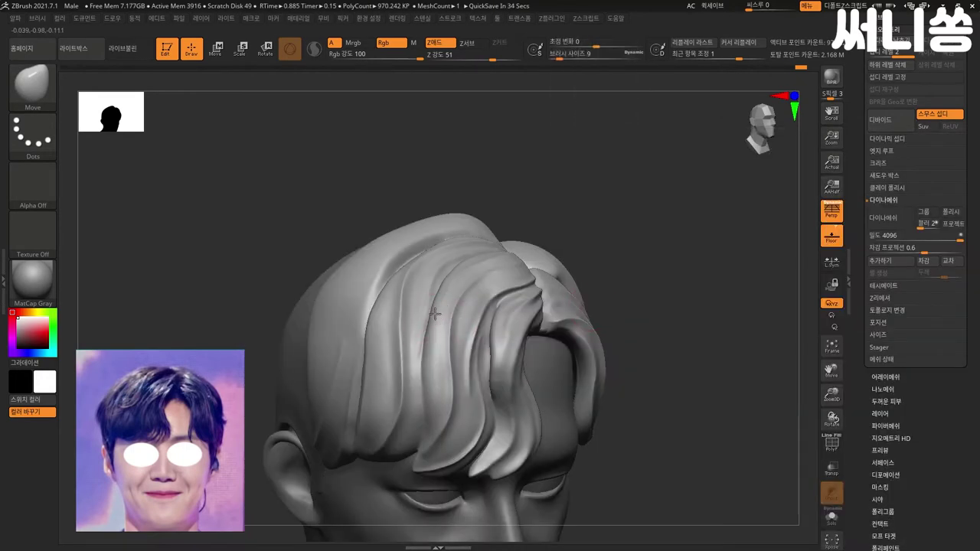
key("bracketright")
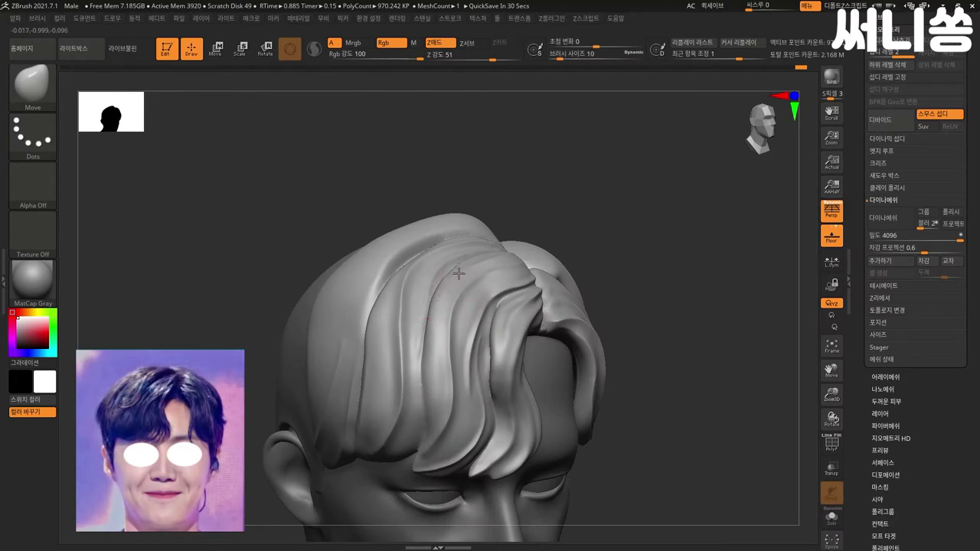
left_click_drag(590, 223, 574, 280)
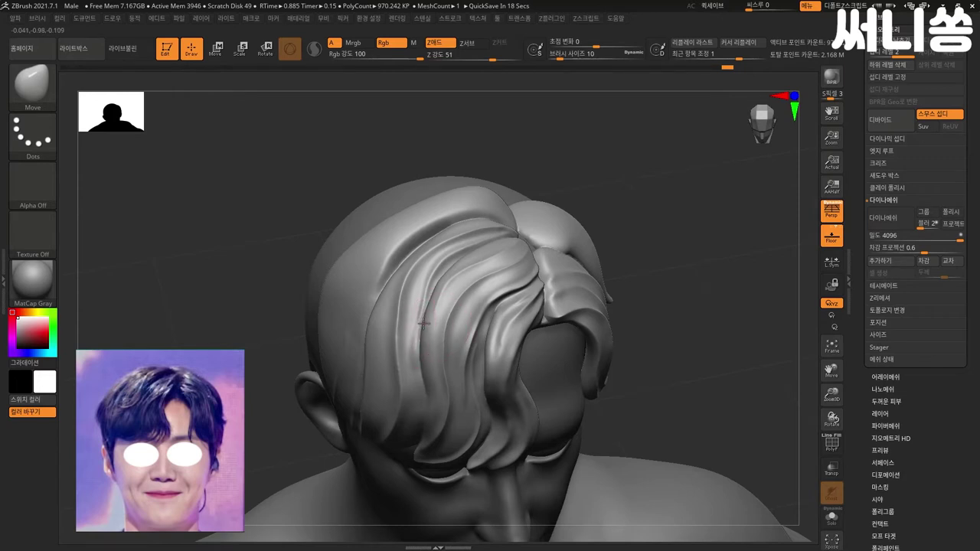
Step: Smooth the strand on the left side of the fringe
key("shift")
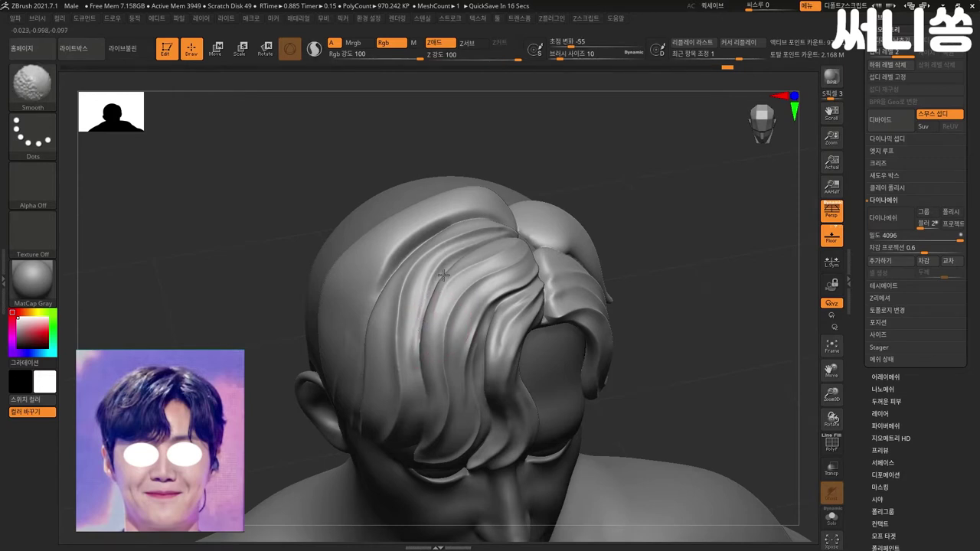
mouse_move(693, 298)
left_mouse_down()
mouse_move(685, 259)
mouse_move(642, 288)
left_mouse_up()
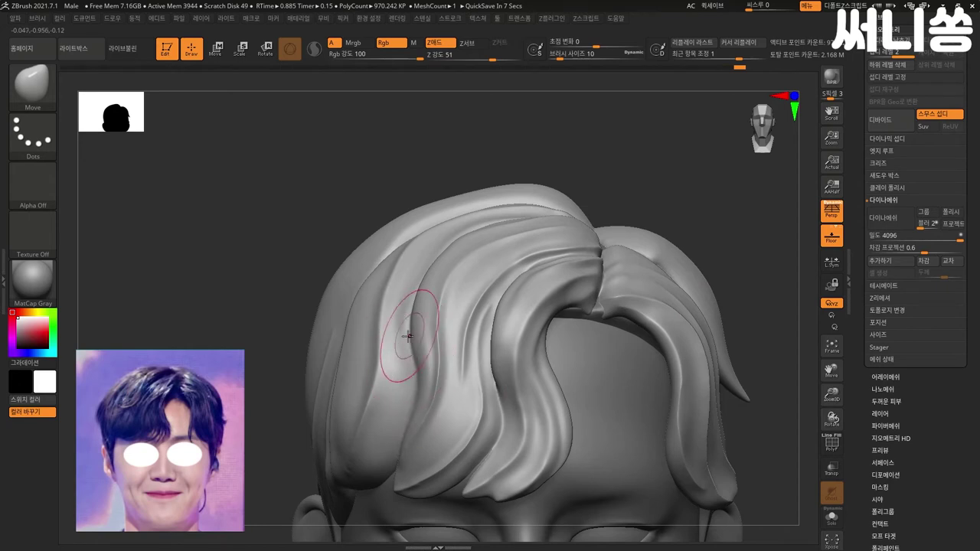
key("shift")
left_click_drag(390, 431, 435, 338, "shift")
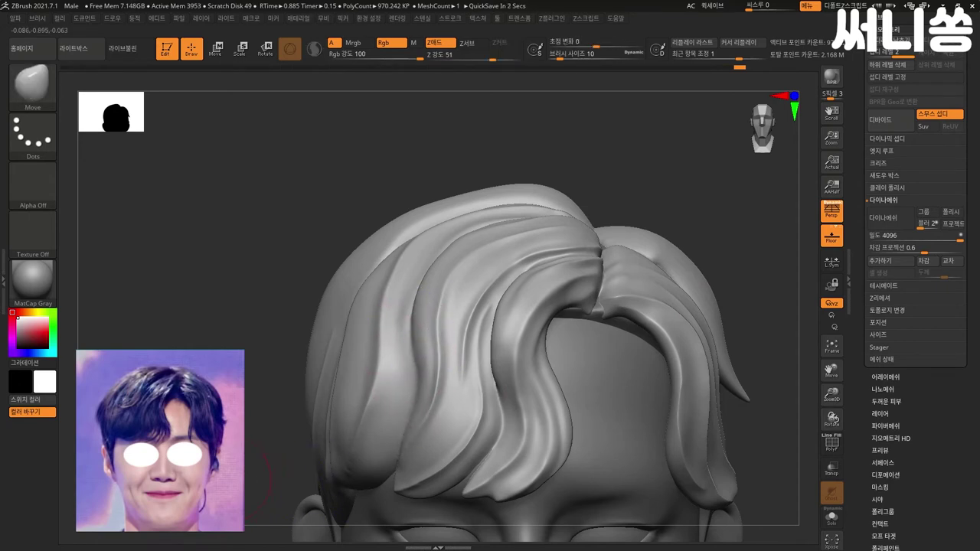
scroll(392, 458, "down", 5)
left_click_drag(261, 457, 291, 457)
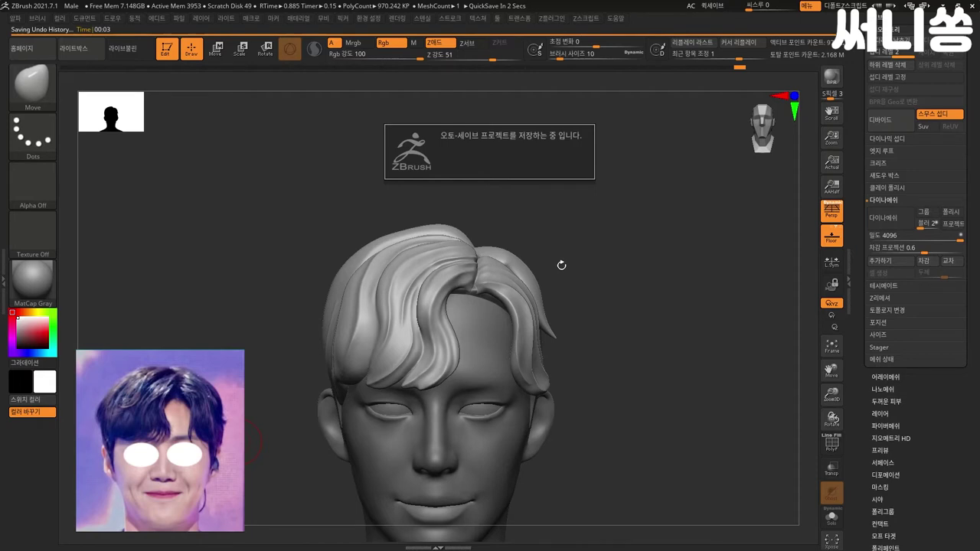
Step: Select the Inflat brush and zoom in on the forehead fringe
left_click_drag(568, 269, 574, 278)
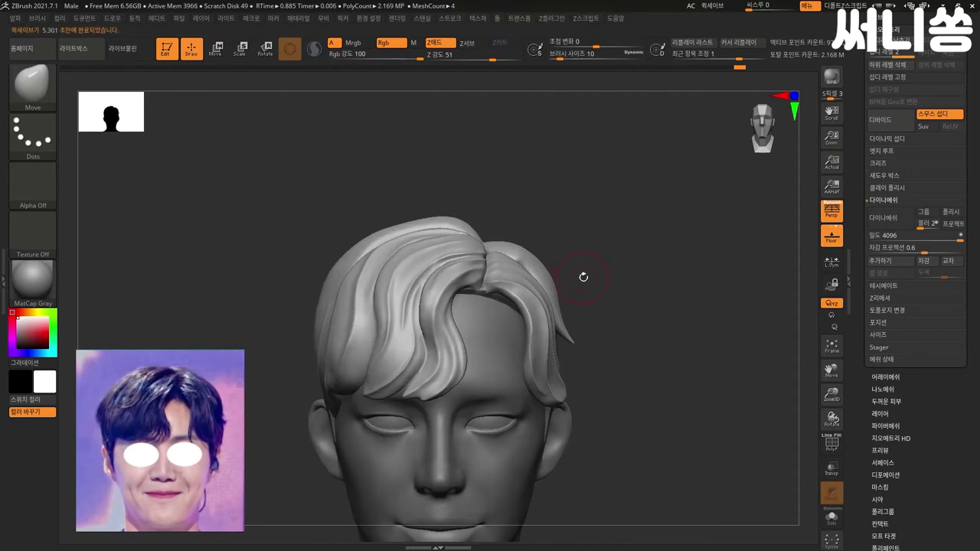
mouse_move(637, 324)
left_mouse_down("alt")
mouse_move(672, 339)
mouse_move(744, 330)
mouse_move(735, 302)
left_mouse_up("alt")
mouse_move(737, 359)
left_mouse_down()
mouse_move(727, 372)
mouse_move(707, 354)
mouse_move(673, 360)
left_mouse_up()
key("b")
key("m")
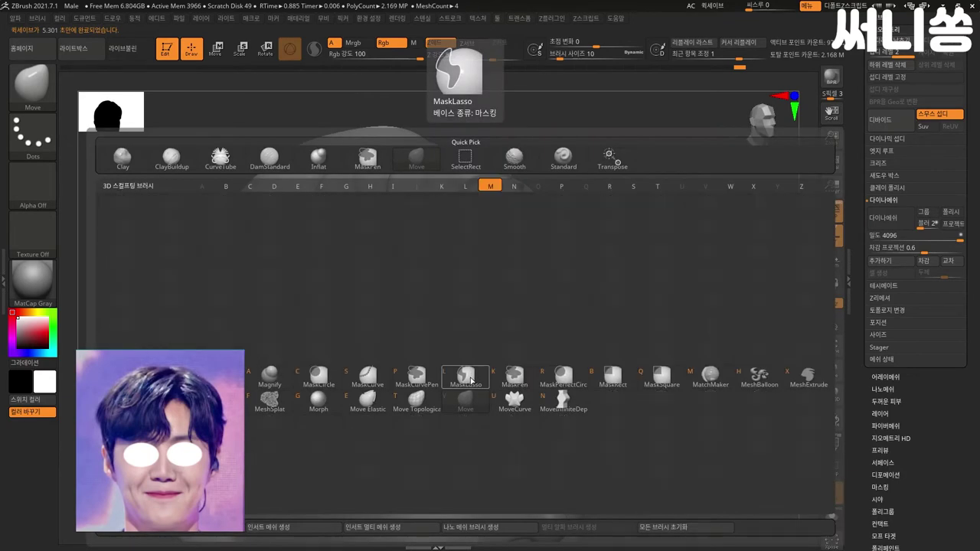
key("v")
key("b")
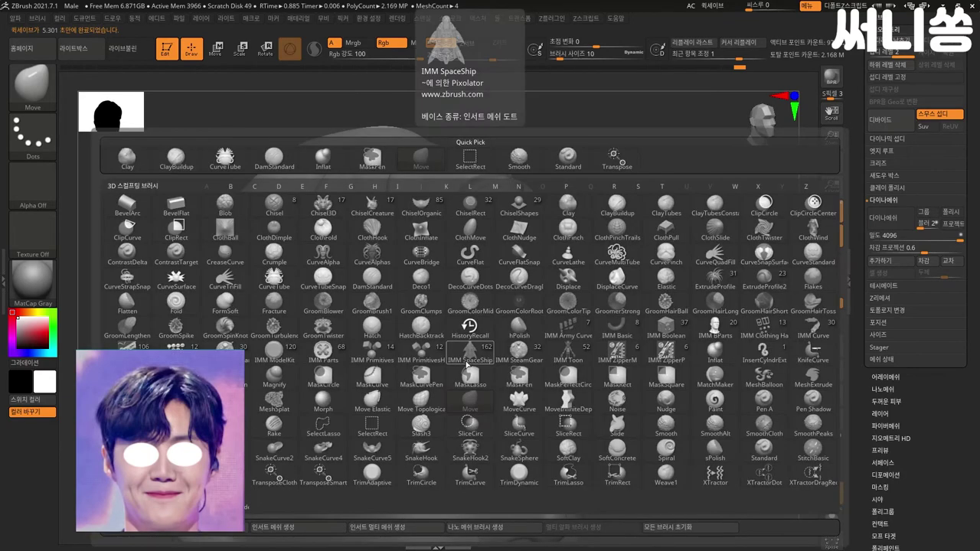
key("i")
key("n")
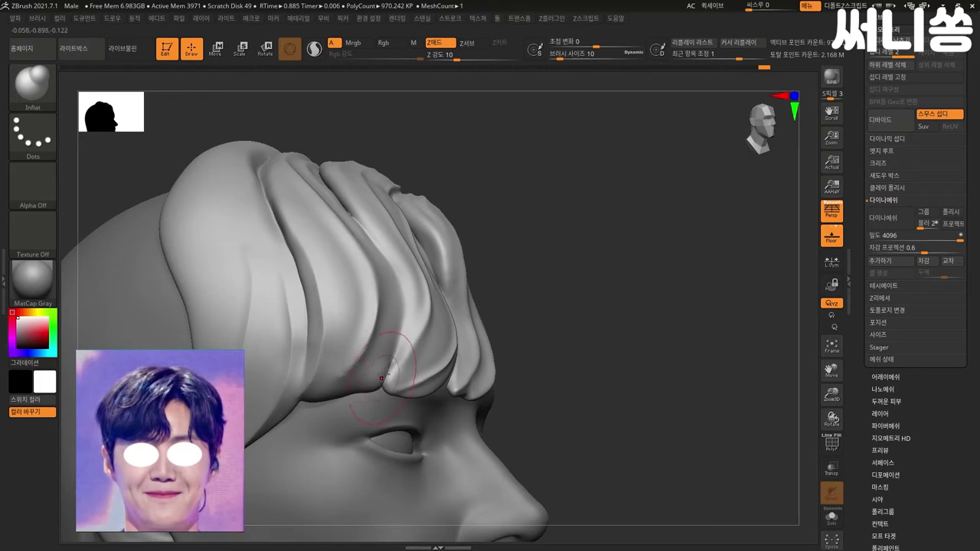
mouse_move(514, 351)
left_mouse_down()
mouse_move(569, 357)
mouse_move(396, 395)
left_mouse_up()
mouse_move(300, 353)
left_mouse_down("alt")
mouse_move(300, 414)
mouse_move(320, 391)
left_mouse_up("alt")
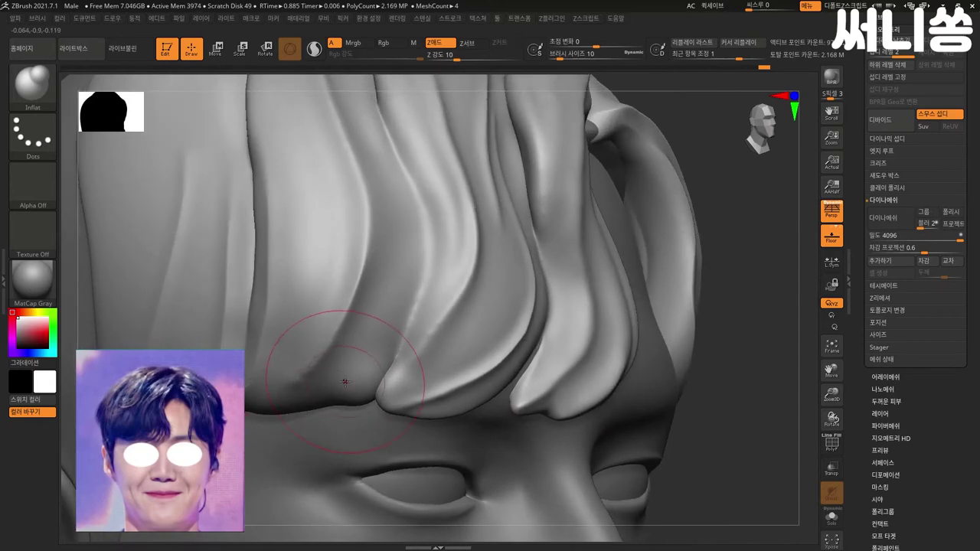
Step: Add a small ClayBuildup crease to one fringe hair lock
key("b")
key("c")
key("b")
mouse_move(329, 375)
left_mouse_down()
mouse_move(378, 352)
mouse_move(344, 393)
mouse_move(361, 360)
mouse_move(393, 360)
mouse_move(385, 394)
left_mouse_up()
Step: With the Move brush active, smooth the fringe tips above the eye
key("b")
key("m")
key("v")
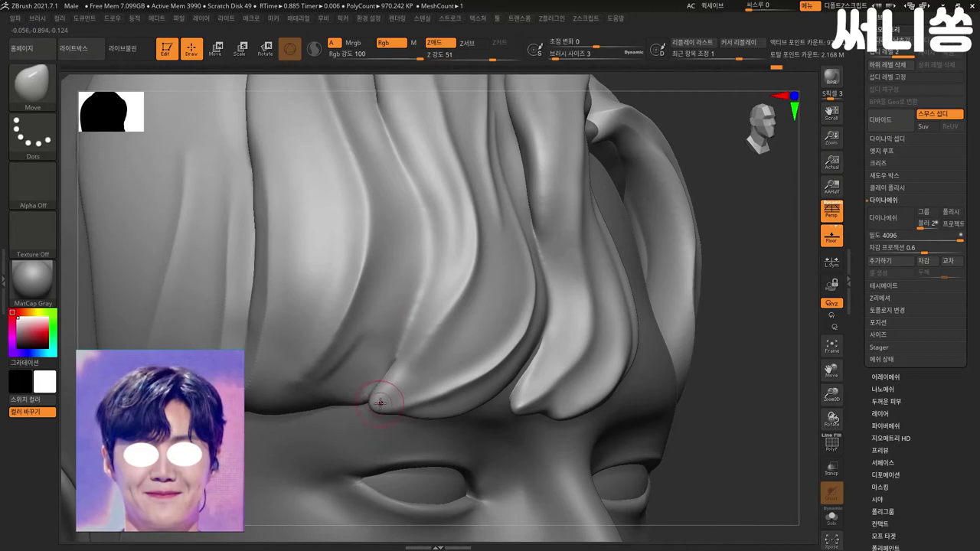
key("shift")
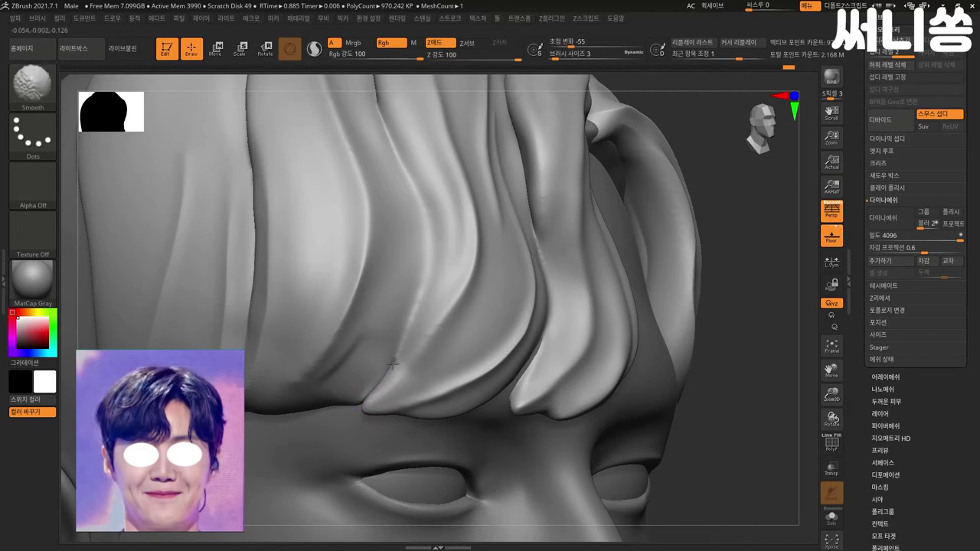
left_click_drag(357, 406, 413, 405, "shift")
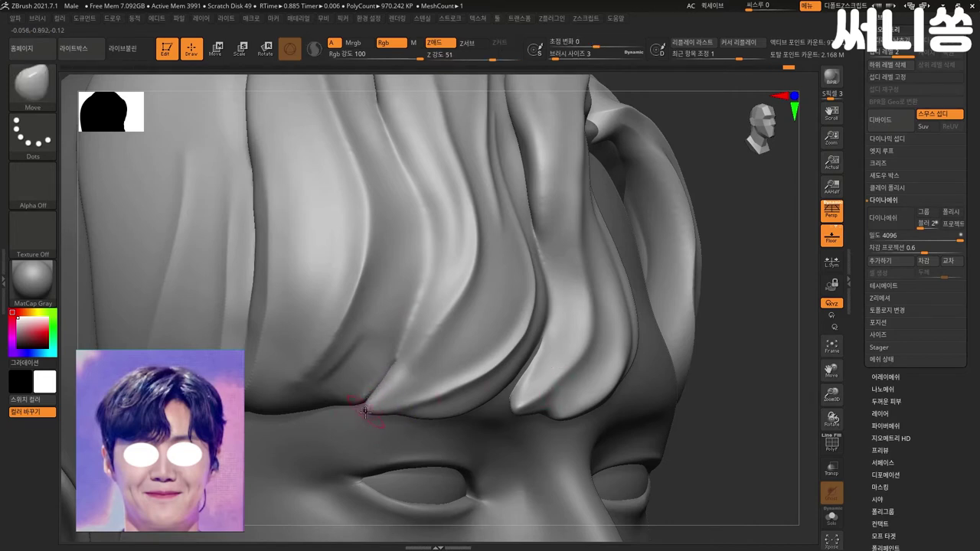
key("shift")
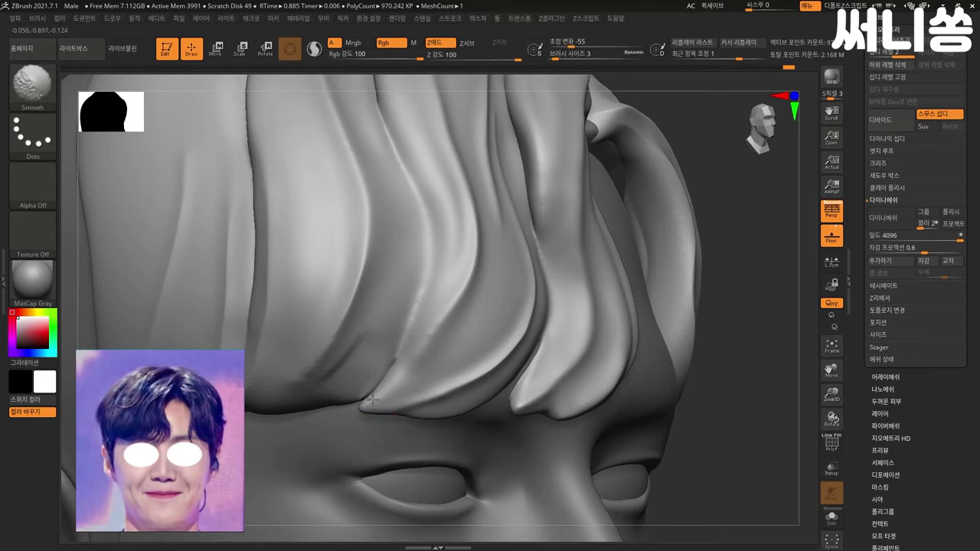
left_click_drag(366, 406, 429, 395, "shift")
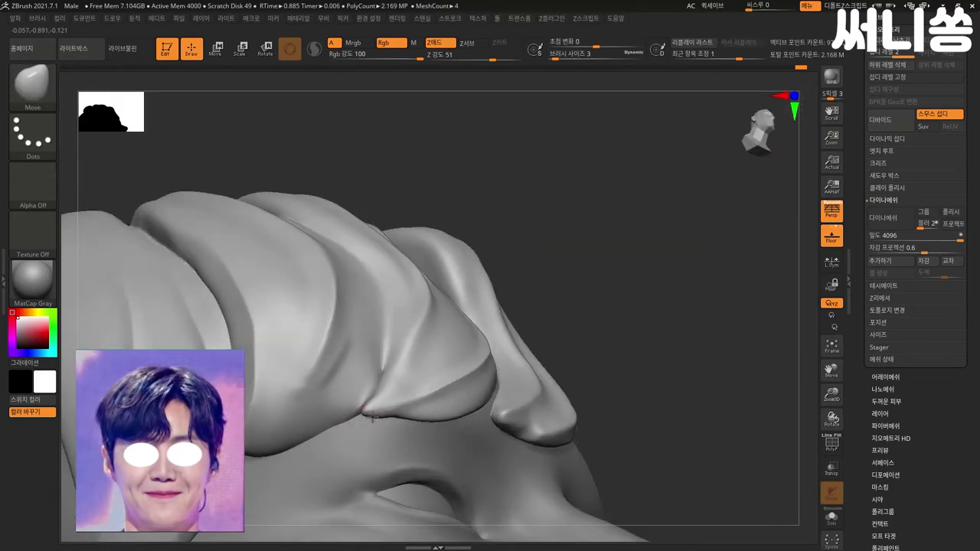
key("shift")
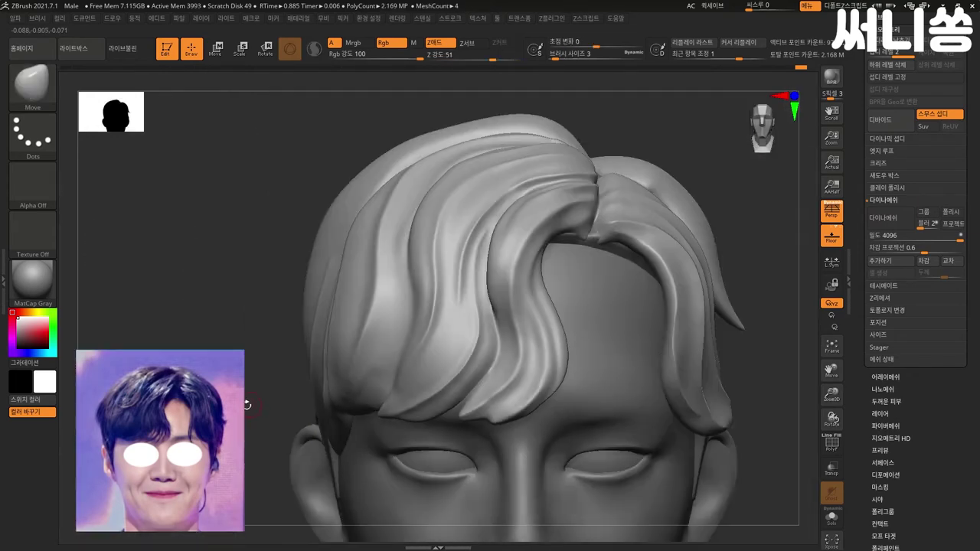
left_click_drag(246, 405, 207, 406)
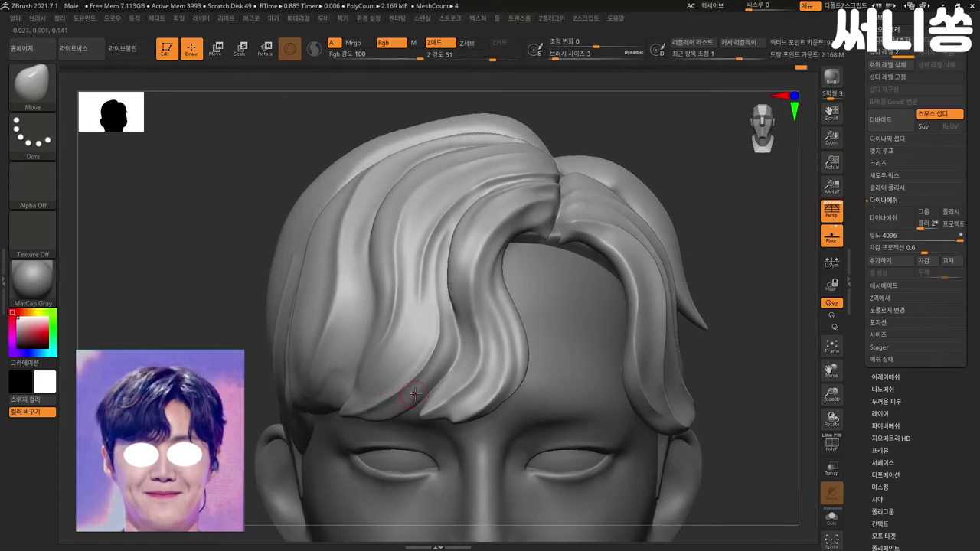
Step: Puff out the underside of the front curl's tip with Inflat
key("b")
key("i")
key("n")
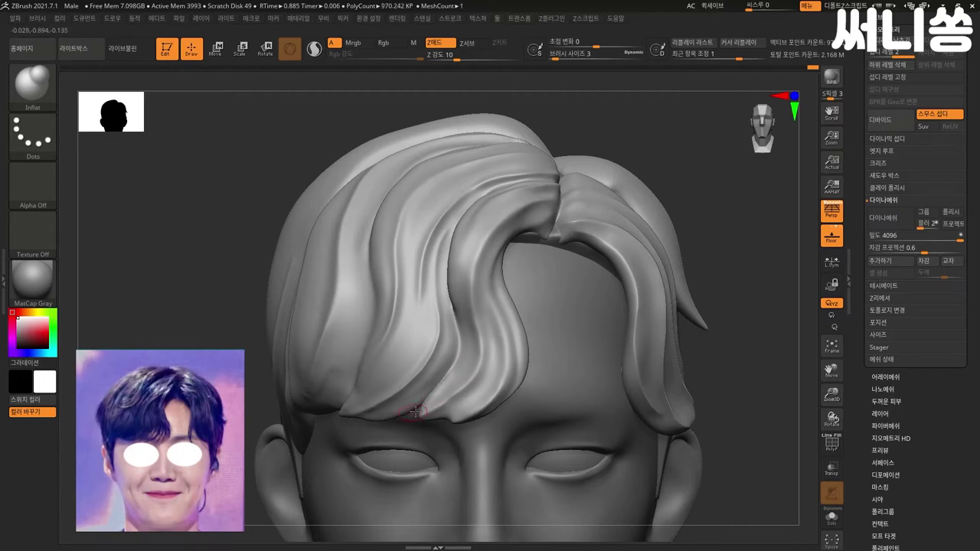
left_click_drag(403, 419, 451, 379)
Step: Pull the front fringe tip into a sharper point with the Move brush
key("b")
key("m")
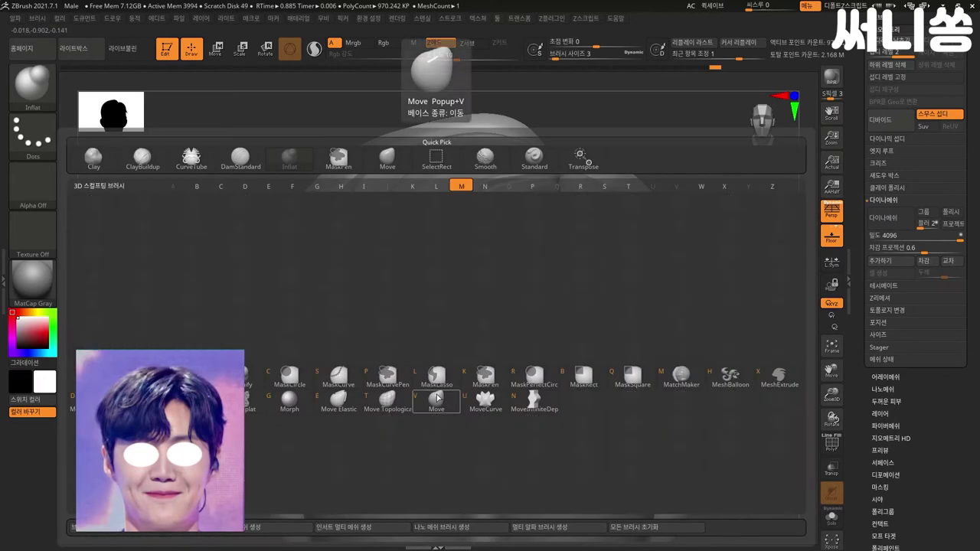
key("v")
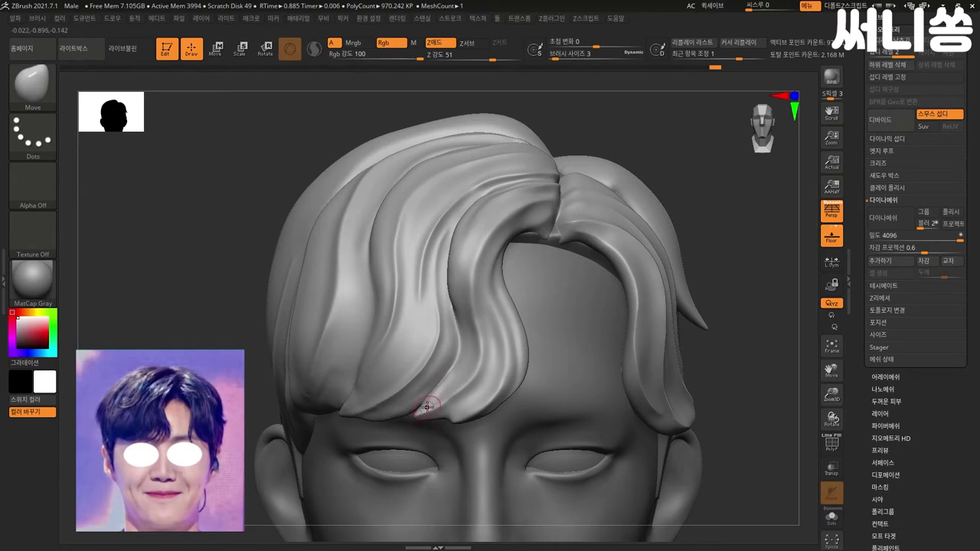
key("shift")
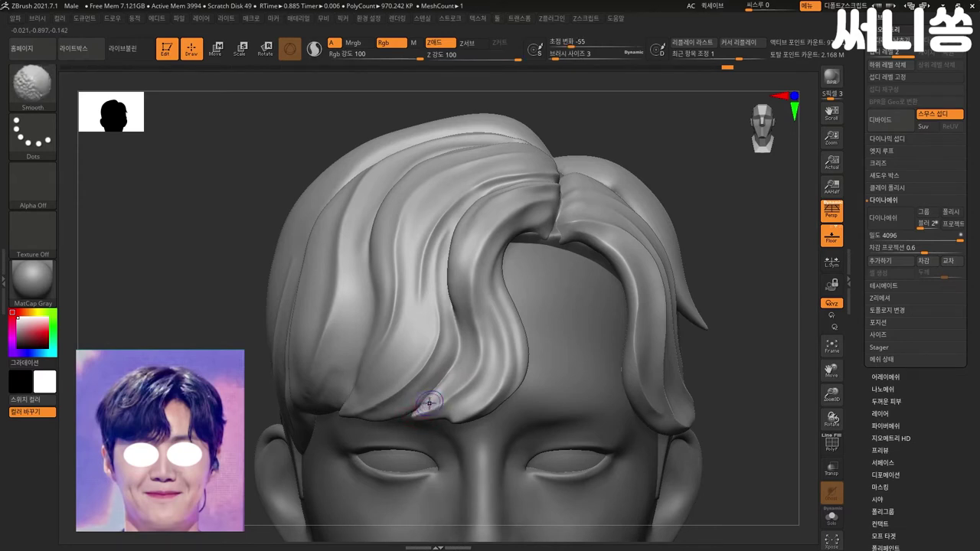
key("shift")
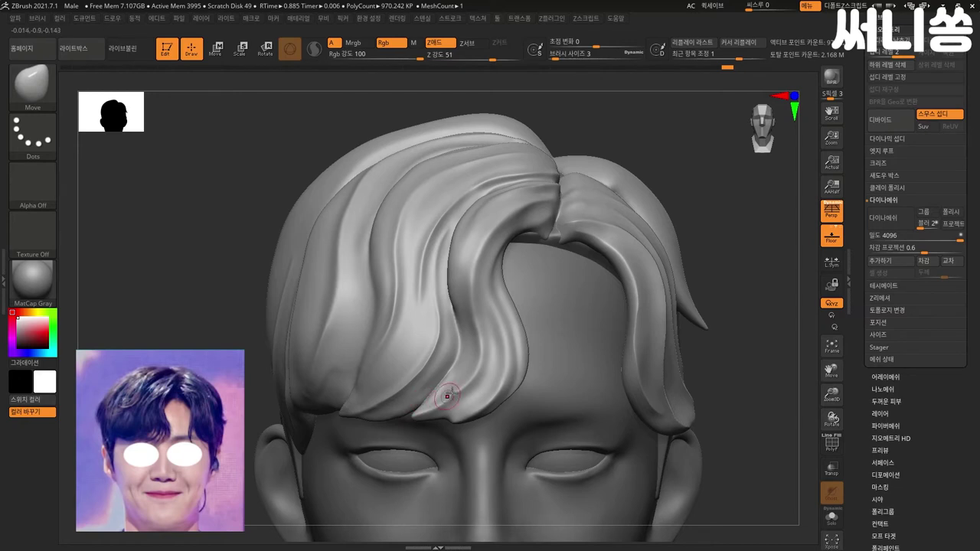
left_click_drag(452, 395, 454, 393)
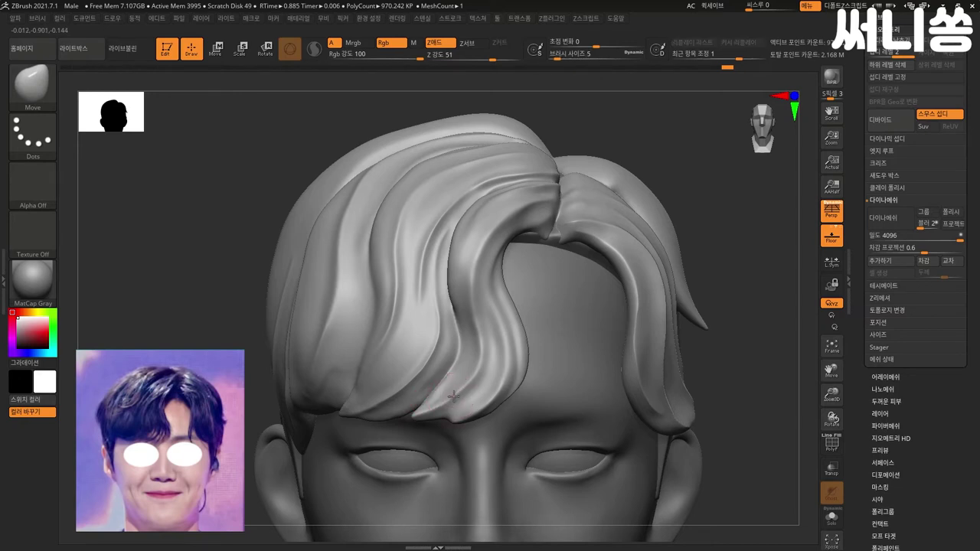
Step: Enlarge the brush to size 22 and sculpt wavy grooves on top of the hair
key("bracketright")
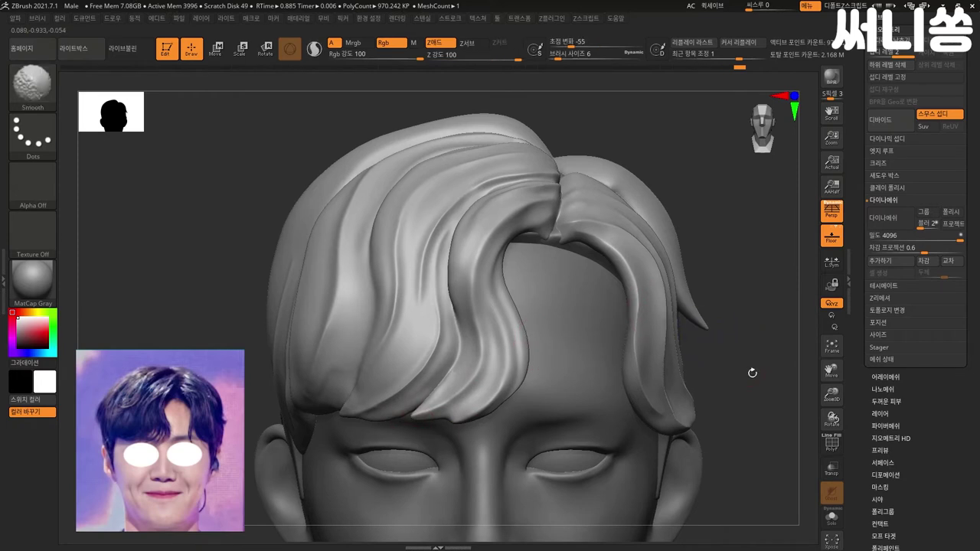
scroll(701, 392, "down", 3)
mouse_move(700, 391)
left_mouse_down()
mouse_move(707, 355)
mouse_move(757, 404)
left_mouse_up()
scroll(739, 370, "up", 3)
key("bracketright")
key("bracketright")
key("bracketright")
left_click_drag(256, 253, 237, 291)
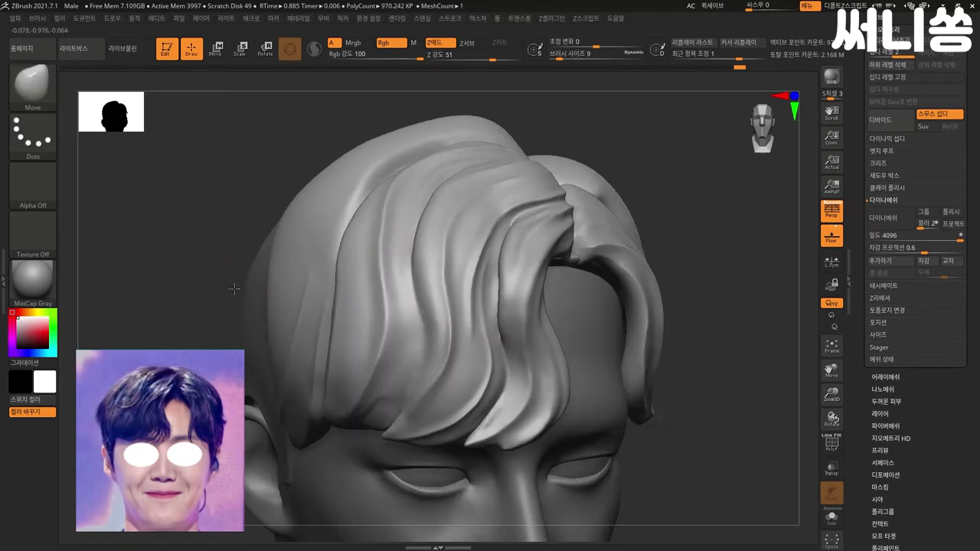
key("bracketright")
key("bracketright")
key("bracketright")
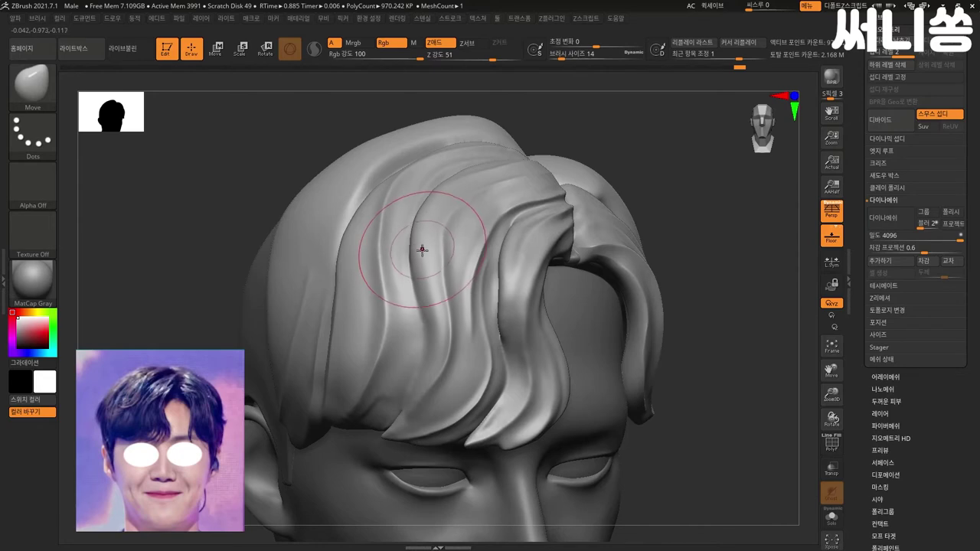
left_click_drag(451, 197, 471, 177)
Step: Smooth the crown near the parting and frame the whole head
right_click_drag(492, 164, 618, 203)
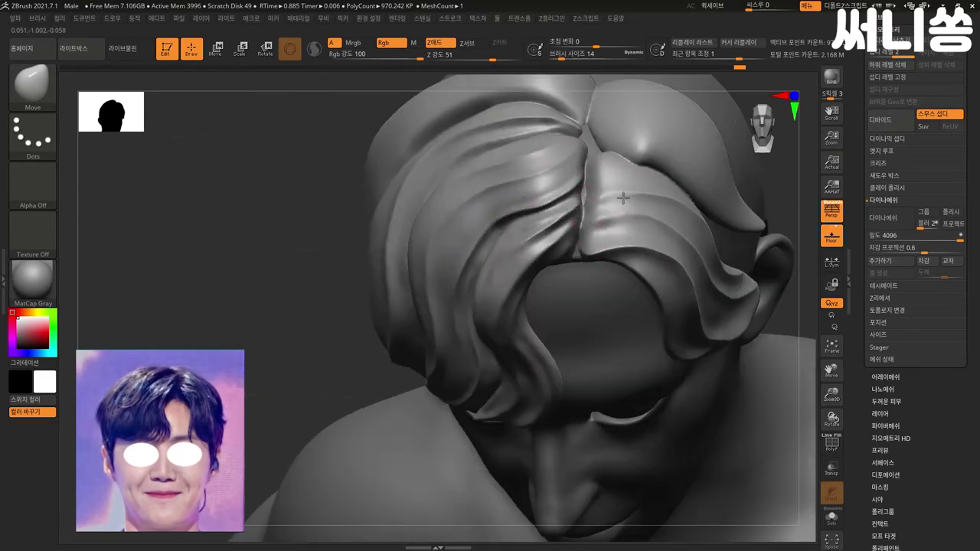
left_click_drag(492, 158, 469, 176, "shift")
right_click_drag(469, 177, 256, 280)
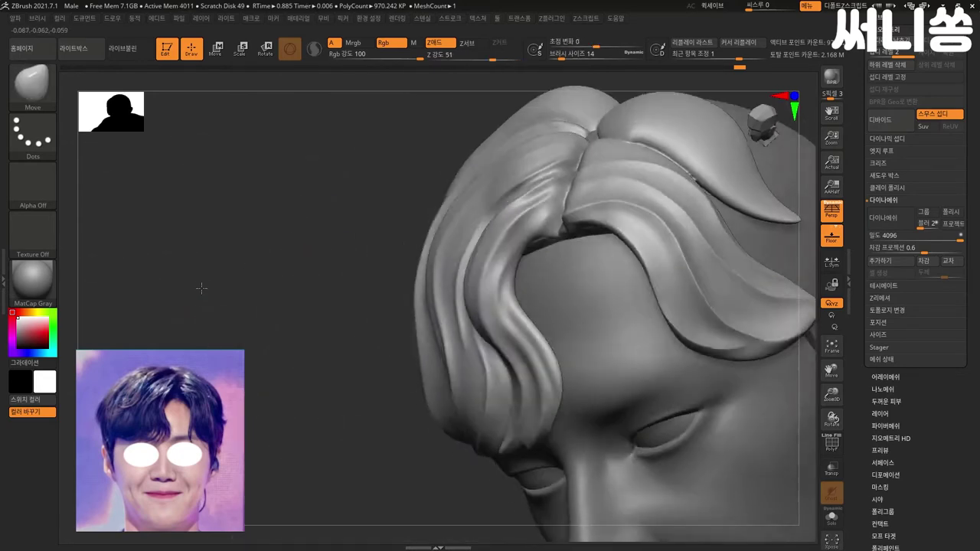
left_click_drag(448, 196, 494, 154, "shift")
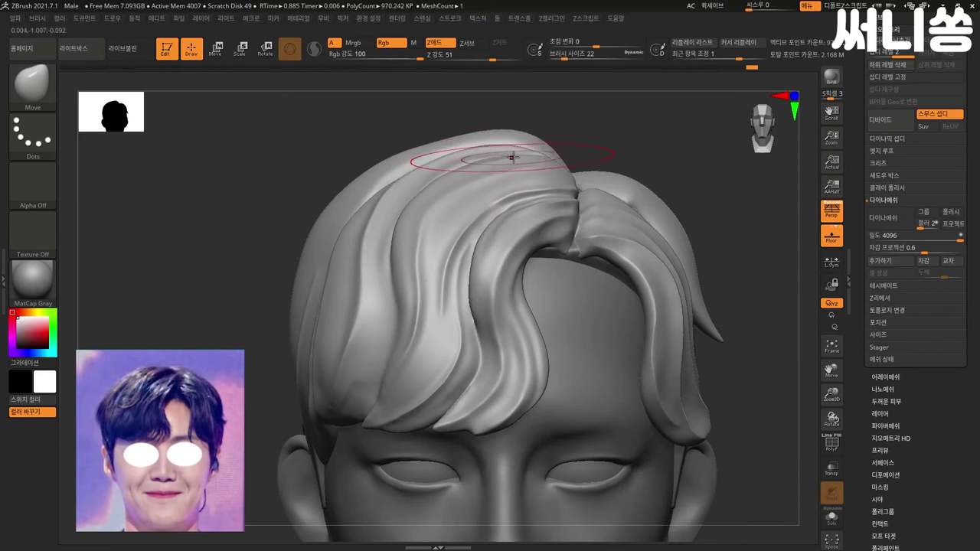
key("f")
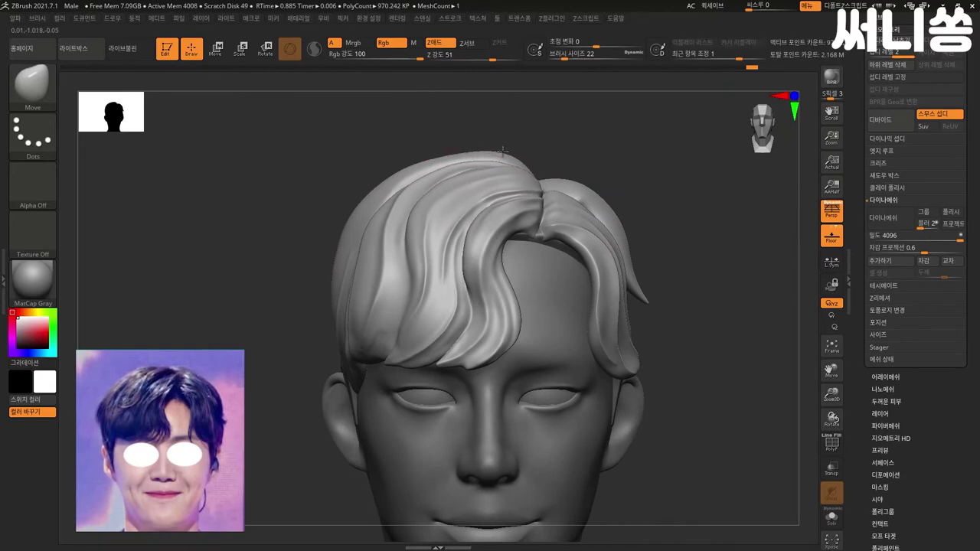
mouse_move(630, 135)
left_mouse_down("alt")
mouse_move(629, 186)
mouse_move(666, 168)
mouse_move(639, 199)
left_mouse_up("alt")
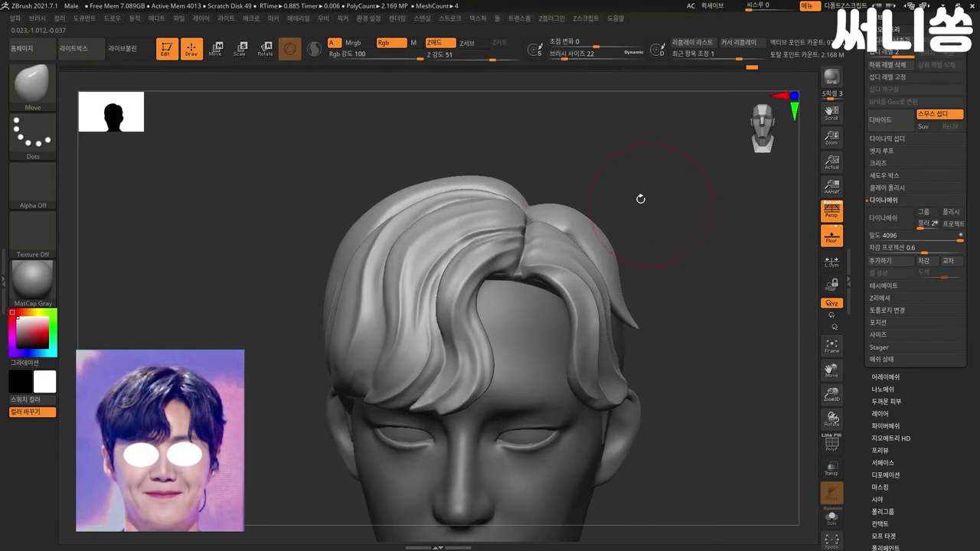
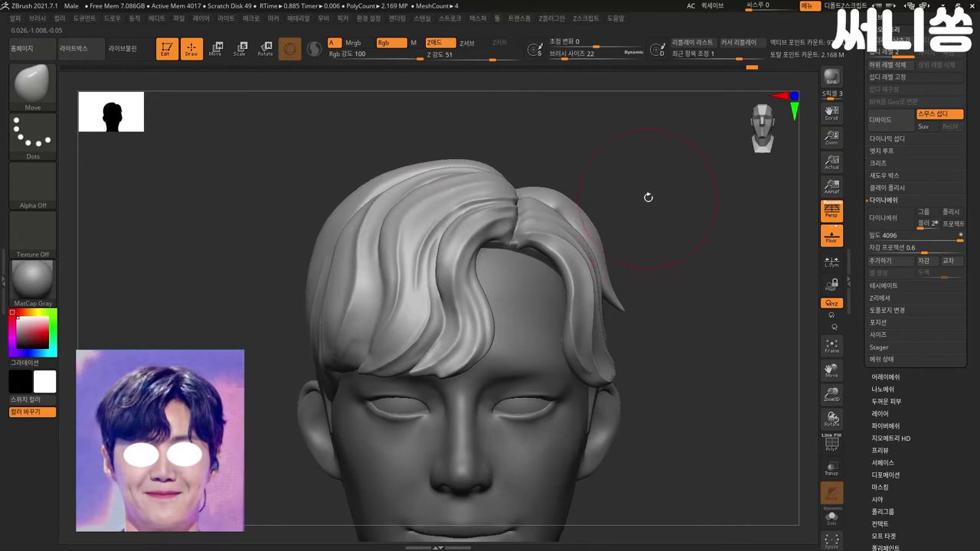
Step: Carve a fine DamStandard groove down the left hair strands
mouse_move(652, 259)
left_mouse_down()
mouse_move(583, 221)
mouse_move(656, 208)
left_mouse_up()
left_click_drag(396, 354, 592, 263)
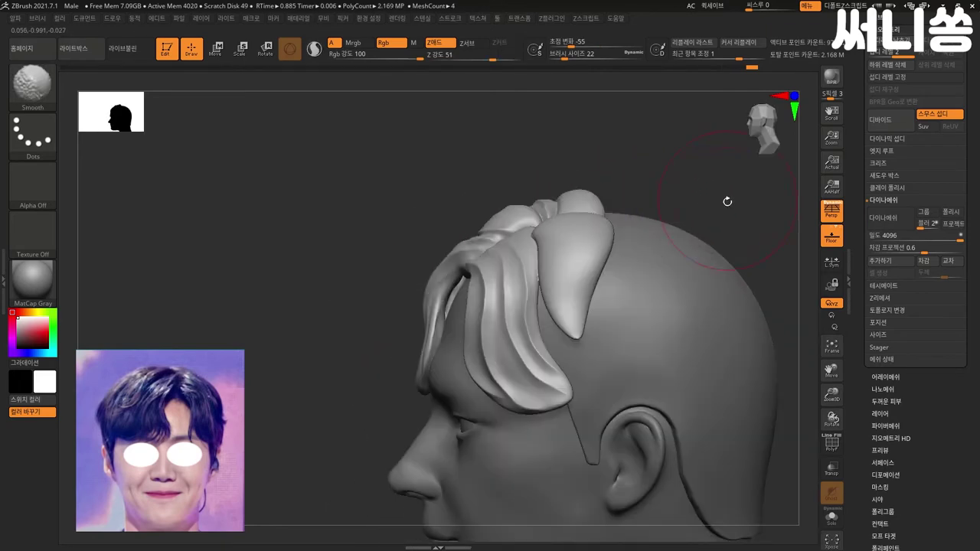
mouse_move(728, 199)
left_mouse_down()
mouse_move(721, 243)
mouse_move(676, 247)
mouse_move(680, 263)
mouse_move(667, 278)
mouse_move(696, 265)
mouse_move(682, 252)
left_mouse_up()
key("b")
key("d")
key("s")
mouse_move(638, 197)
left_mouse_down()
mouse_move(657, 200)
mouse_move(574, 228)
mouse_move(586, 310)
left_mouse_up()
left_click_drag(455, 253, 494, 348)
left_click_drag(507, 310, 499, 269, "shift")
Step: With a tiny brush on the hair subtool, smooth the crease where the side part meets the front lock
key("bracketleft")
key("bracketleft")
key("bracketleft")
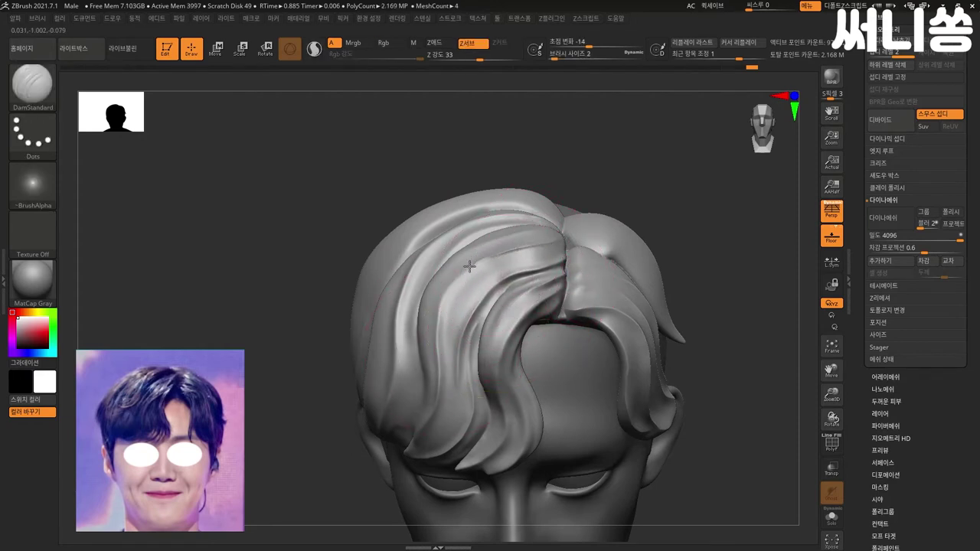
left_click(441, 318, "alt")
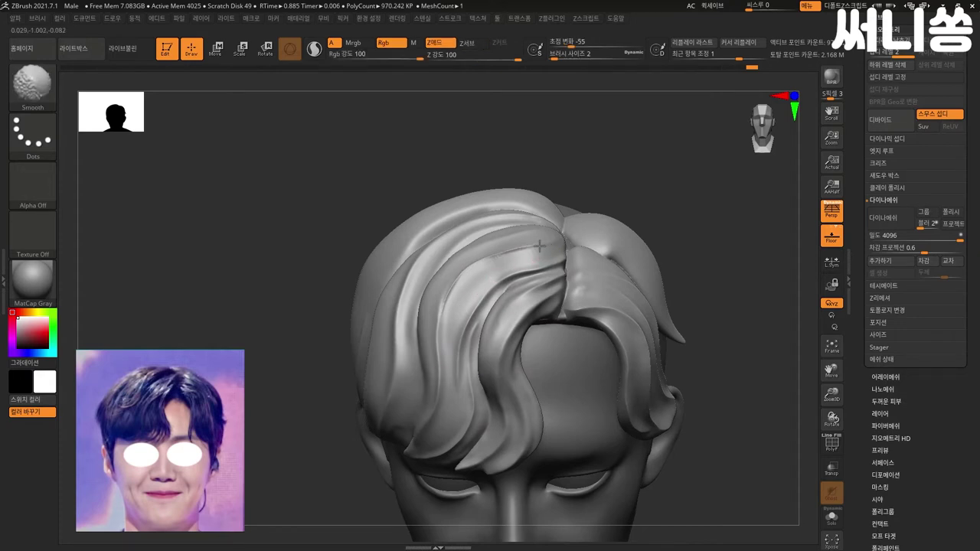
left_click_drag(483, 258, 464, 278)
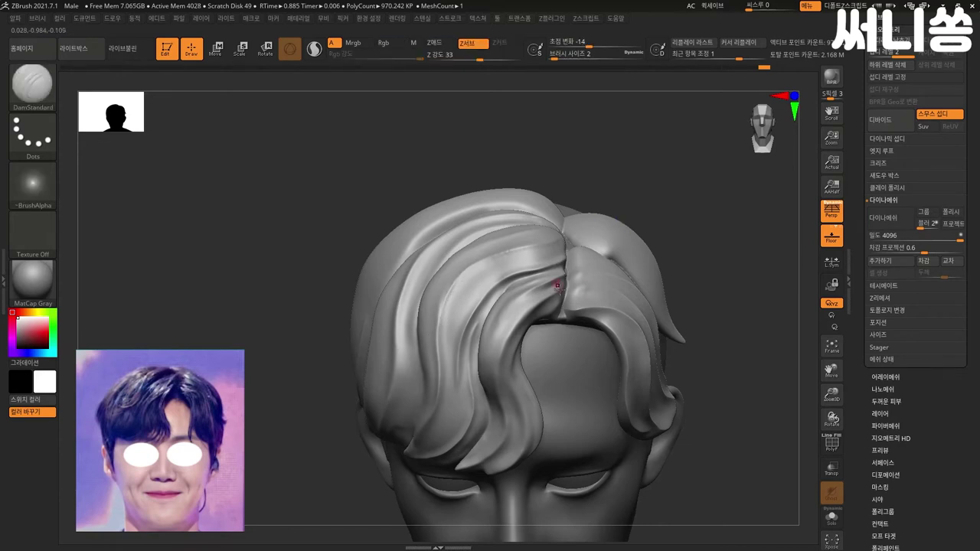
mouse_move(728, 240)
left_mouse_down()
mouse_move(483, 344)
mouse_move(397, 408)
left_mouse_up()
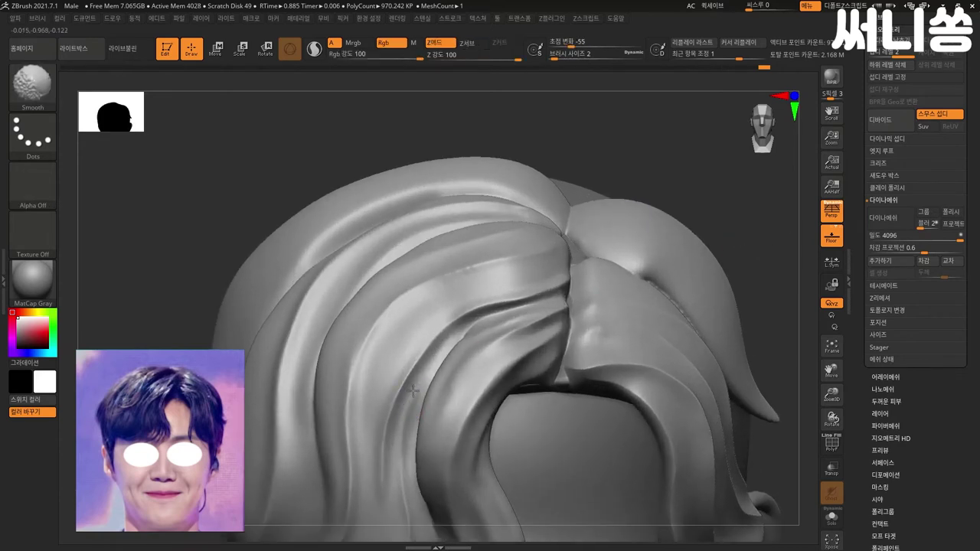
left_click_drag(750, 333, 616, 313)
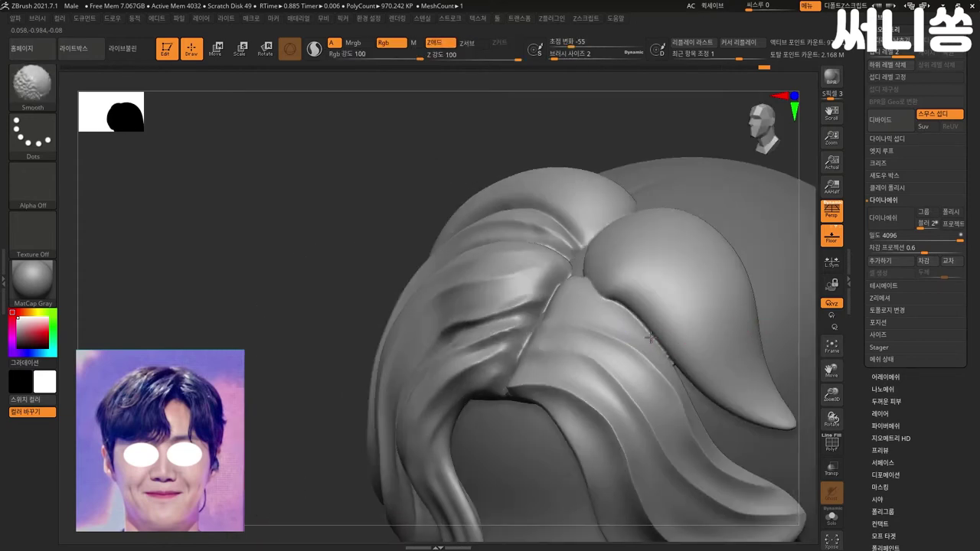
left_click_drag(637, 324, 601, 294, "shift")
mouse_move(267, 314)
left_mouse_down()
mouse_move(285, 350)
mouse_move(402, 330)
left_mouse_up()
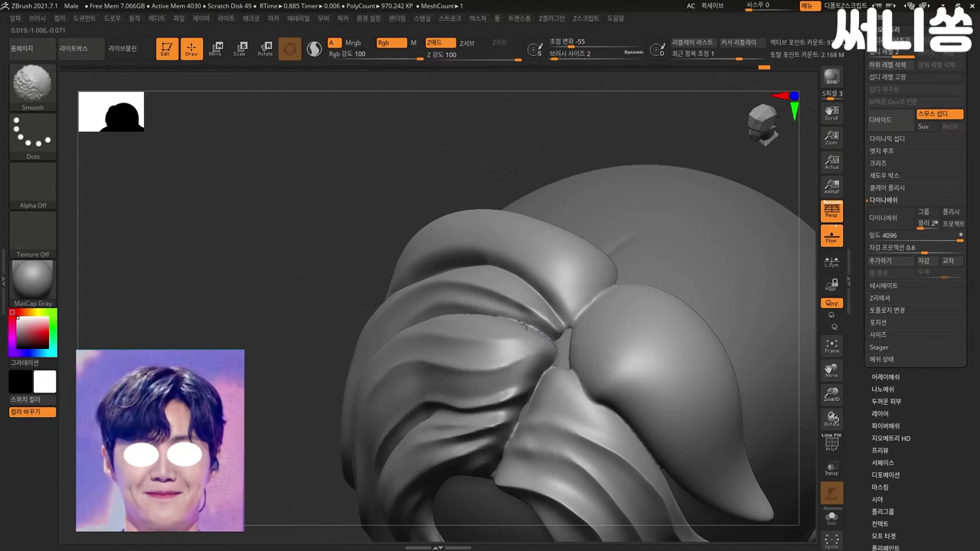
left_click_drag(298, 354, 329, 368)
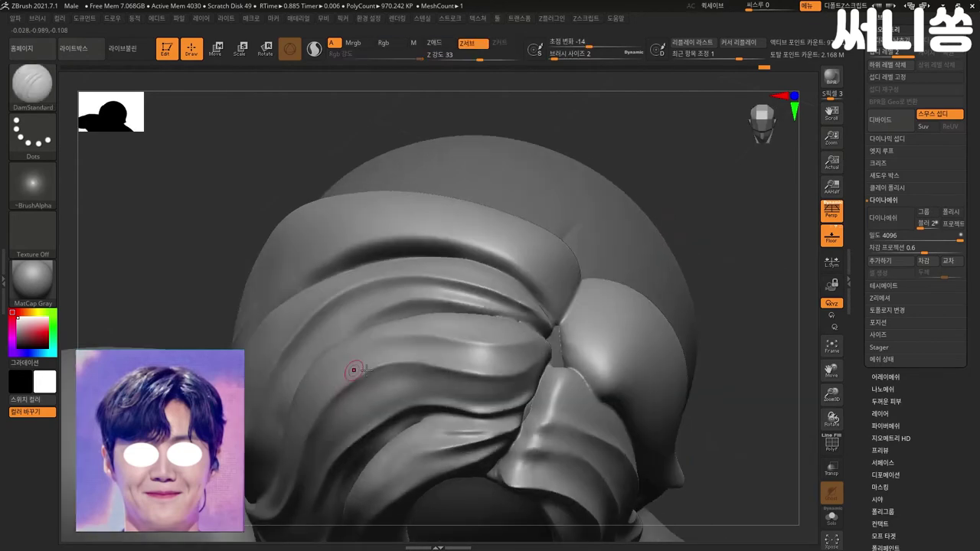
Step: Lightly inflate the strands along the side-part crease with the Inflat brush
key("b")
key("i")
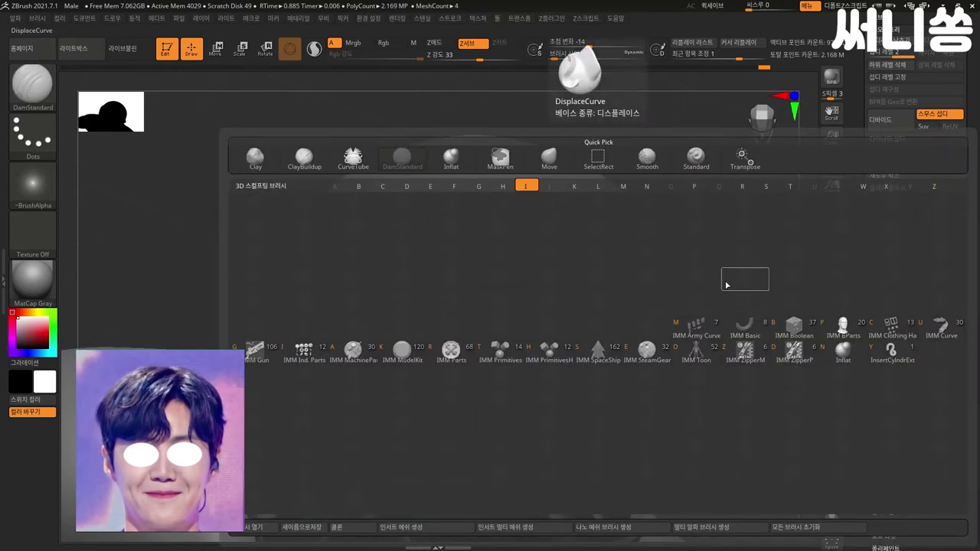
key("n")
left_click_drag(714, 279, 469, 331)
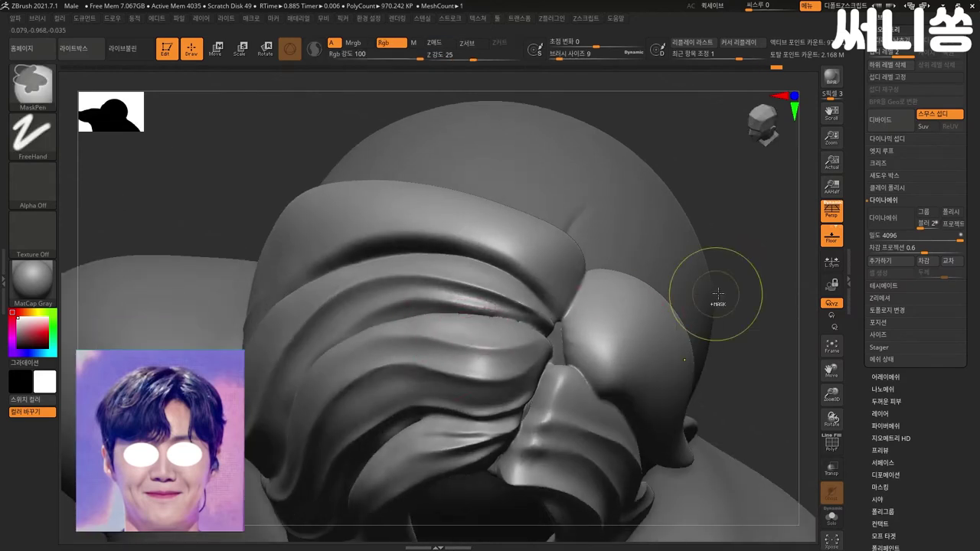
mouse_move(756, 286)
left_mouse_down("alt")
mouse_move(808, 263)
mouse_move(459, 331)
left_mouse_up("alt")
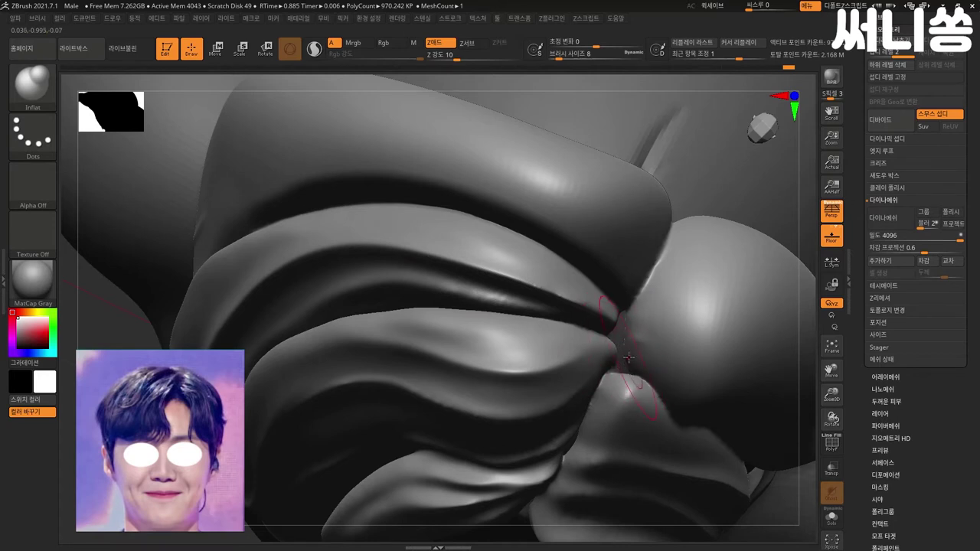
left_click_drag(621, 325, 480, 333)
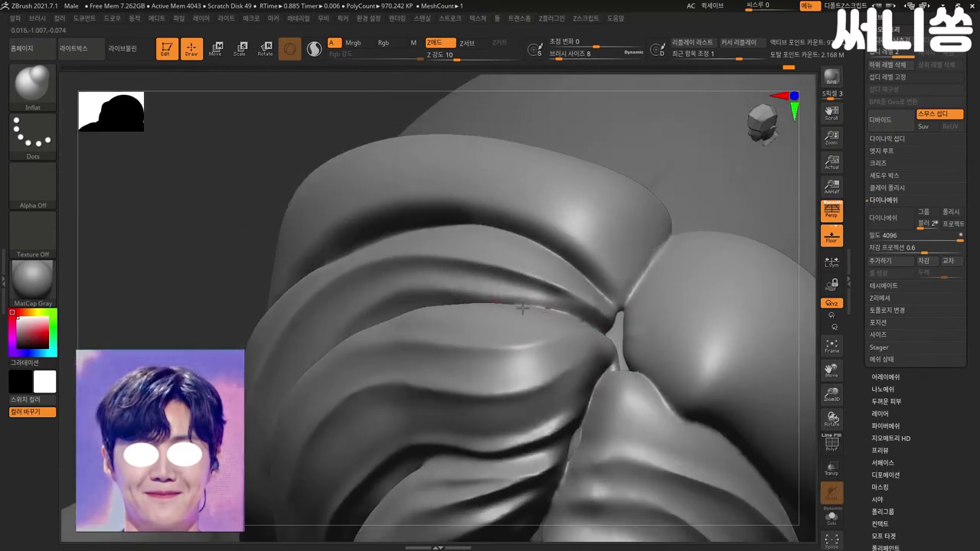
left_click_drag(421, 314, 299, 446)
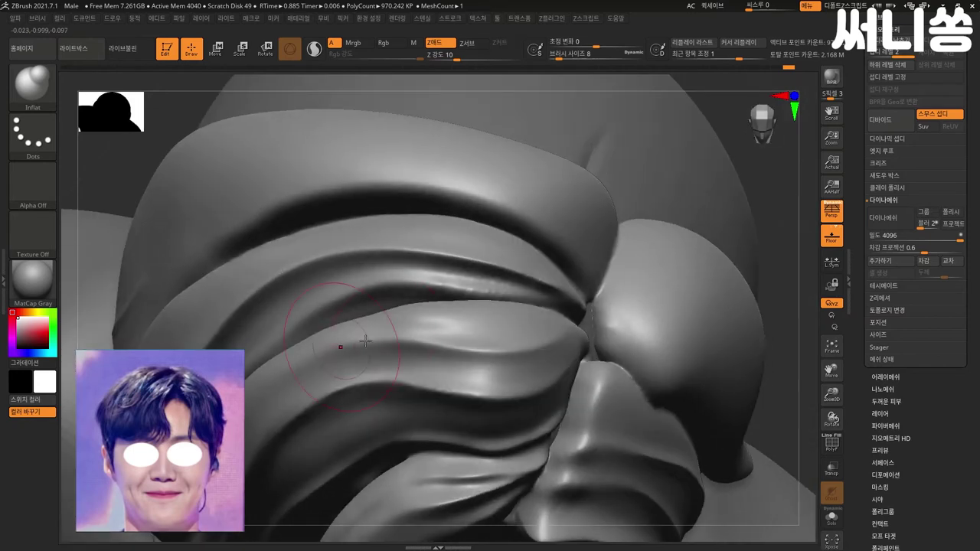
left_click_drag(389, 311, 328, 330)
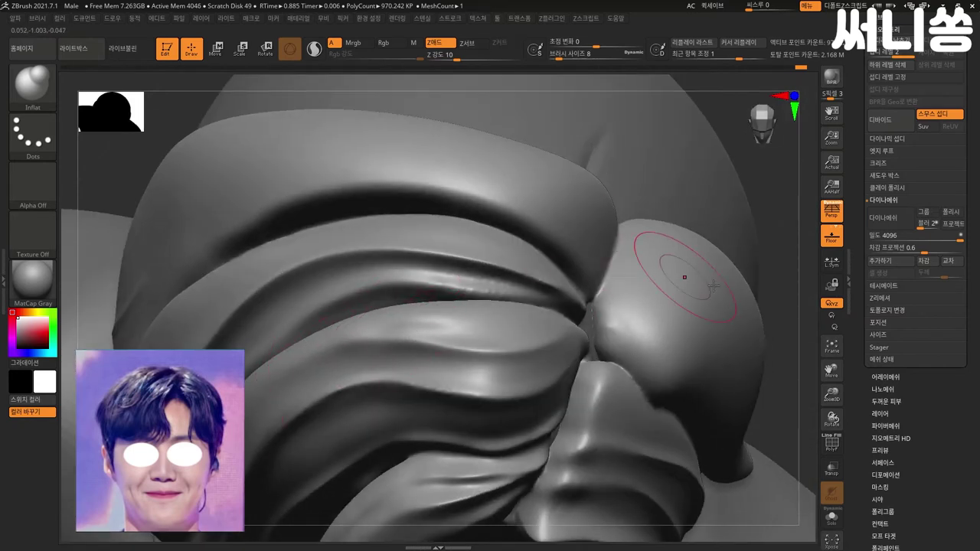
mouse_move(796, 328)
left_mouse_down()
mouse_move(794, 360)
mouse_move(748, 361)
mouse_move(751, 285)
left_mouse_up()
mouse_move(696, 354)
left_mouse_down()
mouse_move(710, 325)
mouse_move(723, 327)
left_mouse_up()
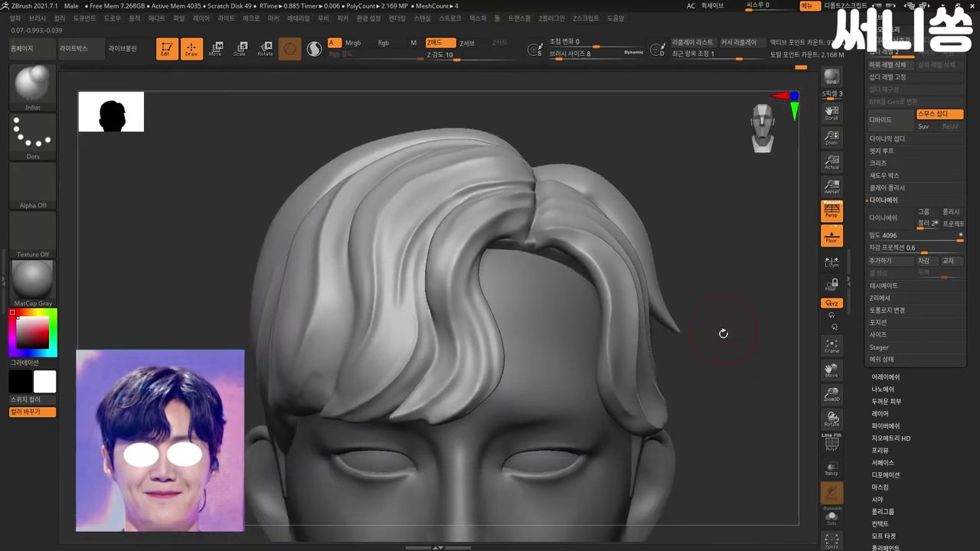
Step: Resize the Move brush and undo the recent nudges to the inner front-lock strands
left_click_drag(715, 368, 719, 370)
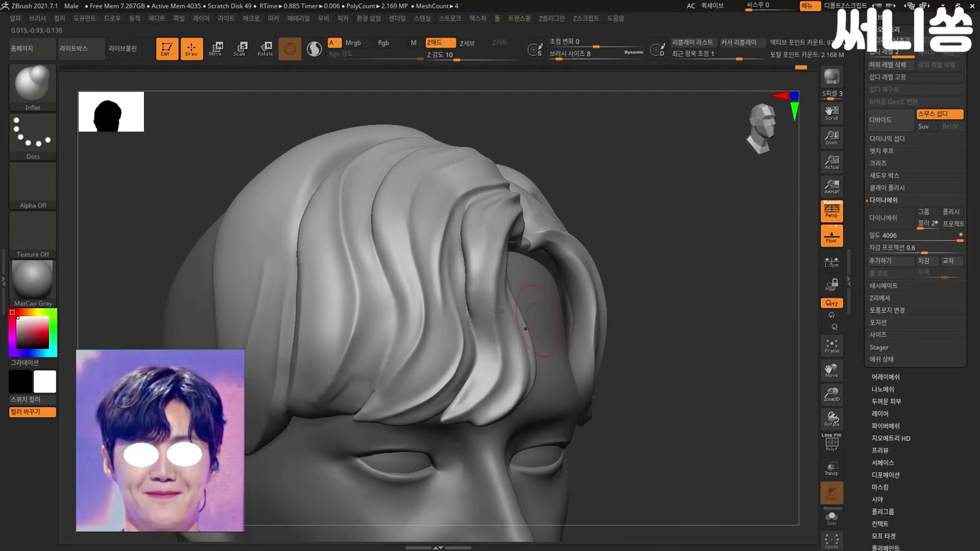
key("b")
key("m")
key("v")
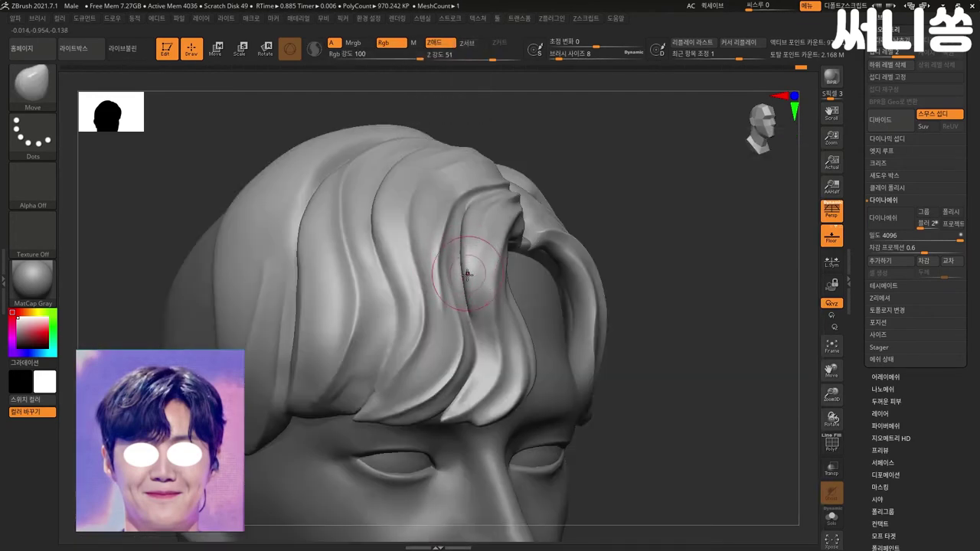
key("bracketright")
key("ctrl+z")
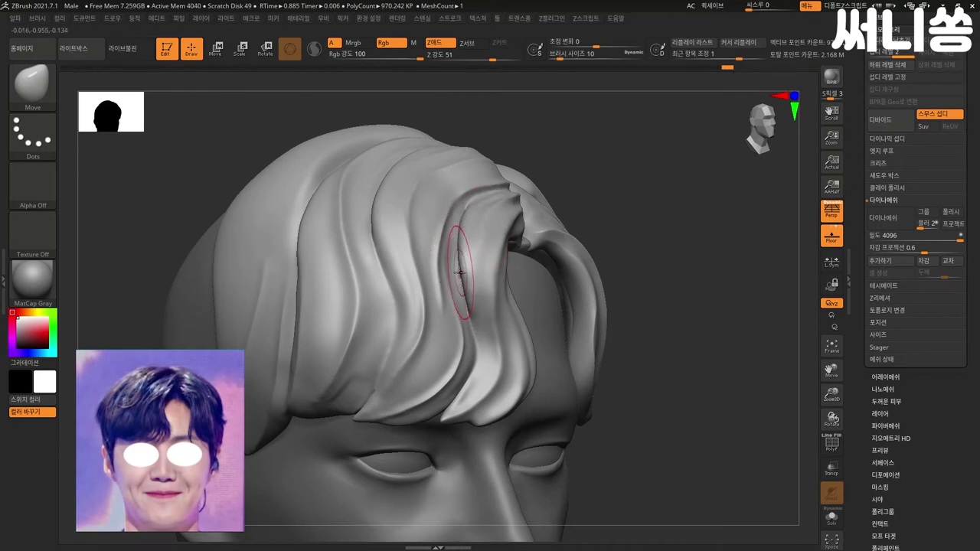
mouse_move(693, 260)
left_mouse_down("shift")
mouse_move(717, 256)
mouse_move(724, 243)
left_mouse_up("shift")
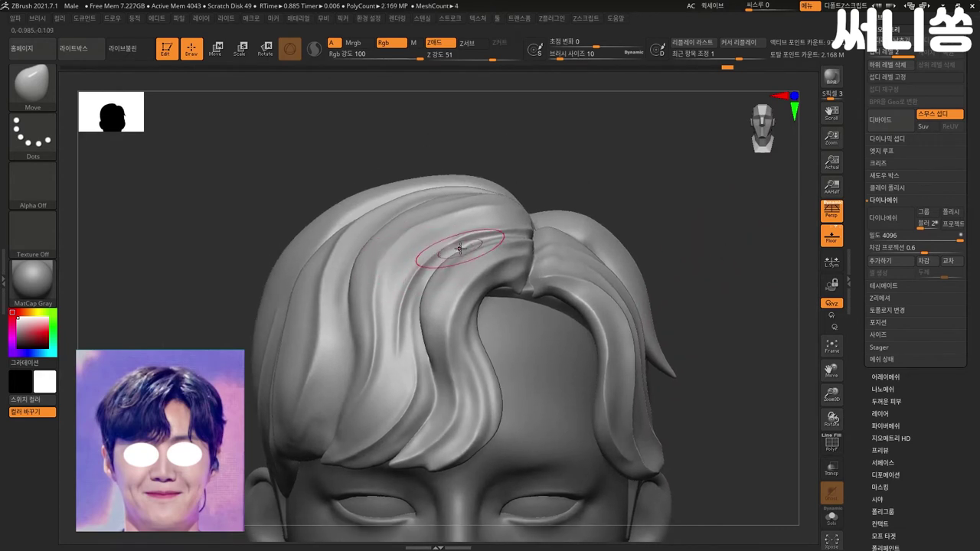
key("[")
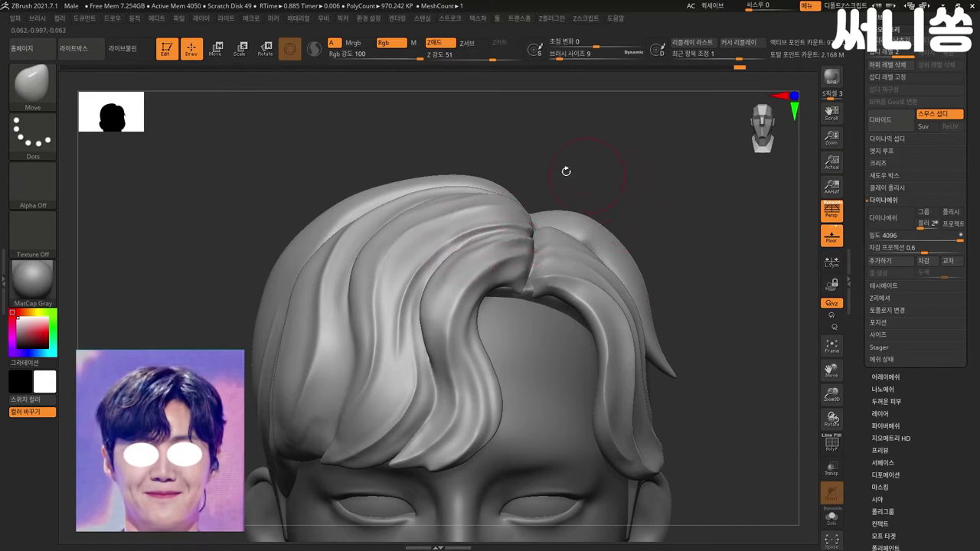
Step: Smooth the hair strand near the part so the surface flows cleanly
key("shift")
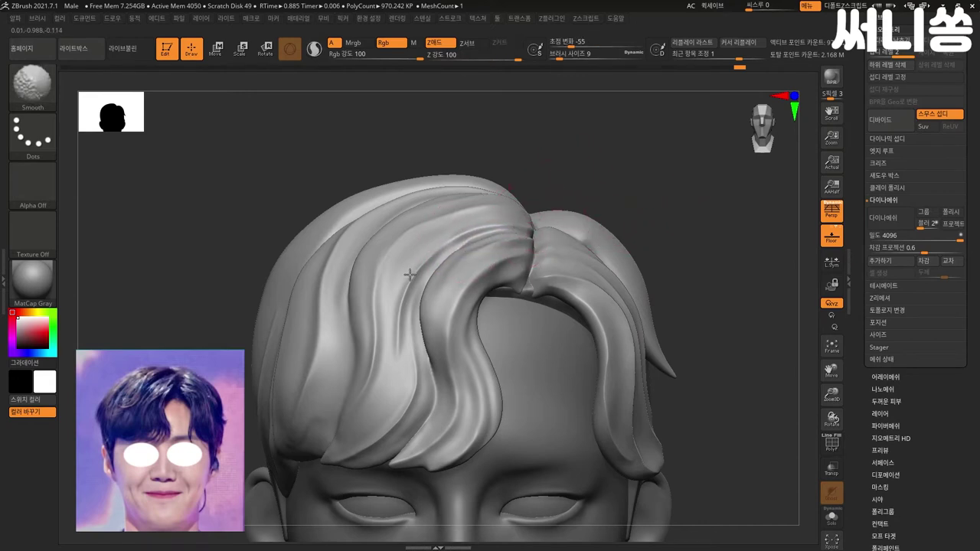
left_click_drag(755, 287, 729, 273)
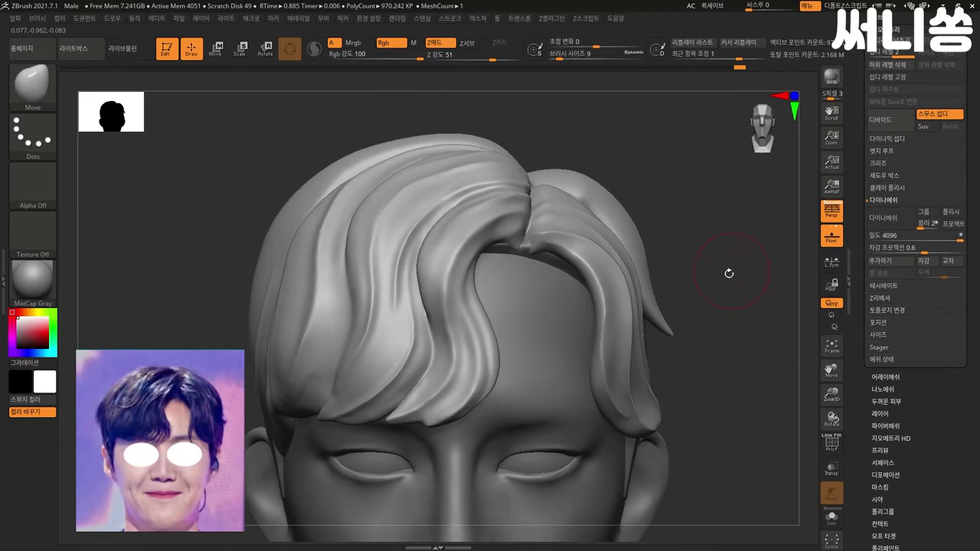
left_click_drag(379, 335, 420, 251, "shift")
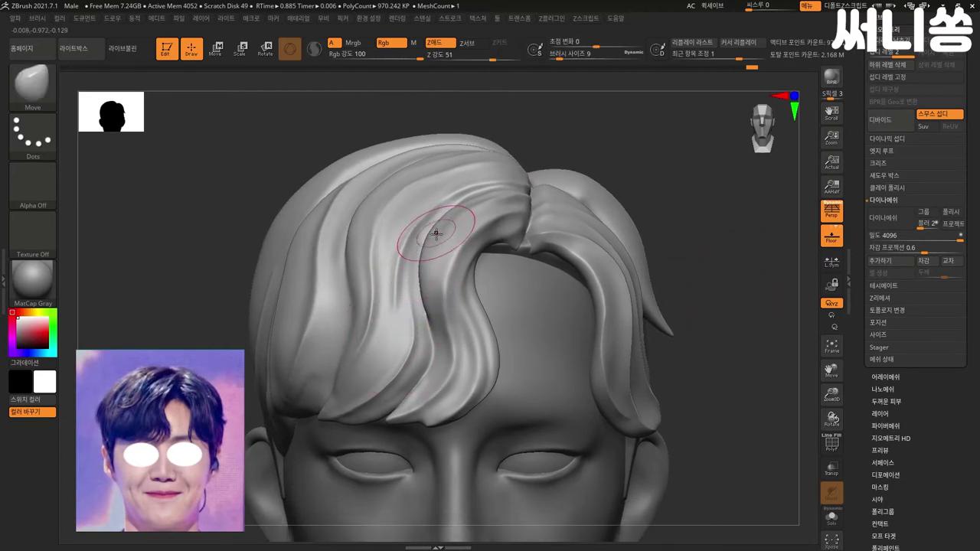
left_click_drag(711, 227, 704, 208, "alt")
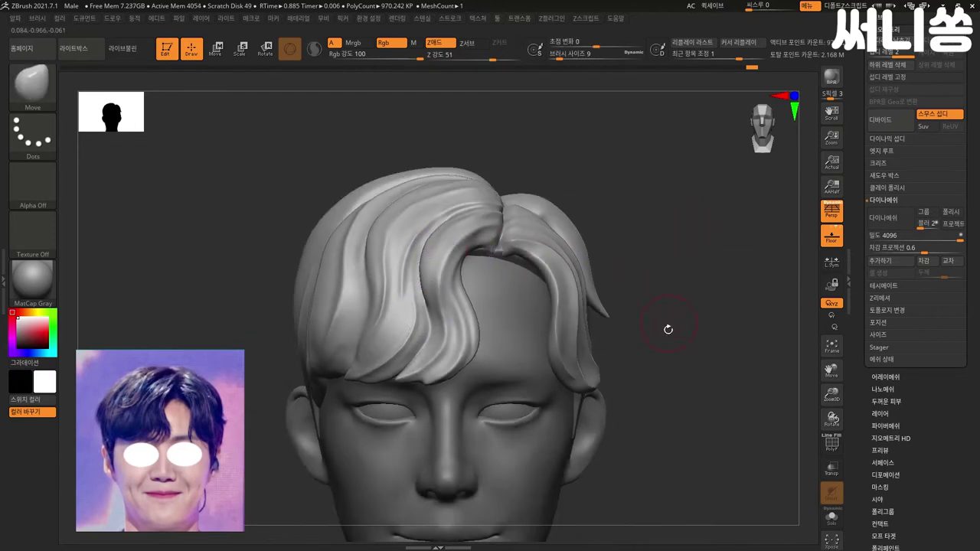
left_click_drag(699, 335, 674, 326)
mouse_move(329, 414)
left_mouse_down()
mouse_move(267, 412)
mouse_move(274, 399)
mouse_move(321, 407)
mouse_move(262, 414)
mouse_move(306, 402)
left_mouse_up()
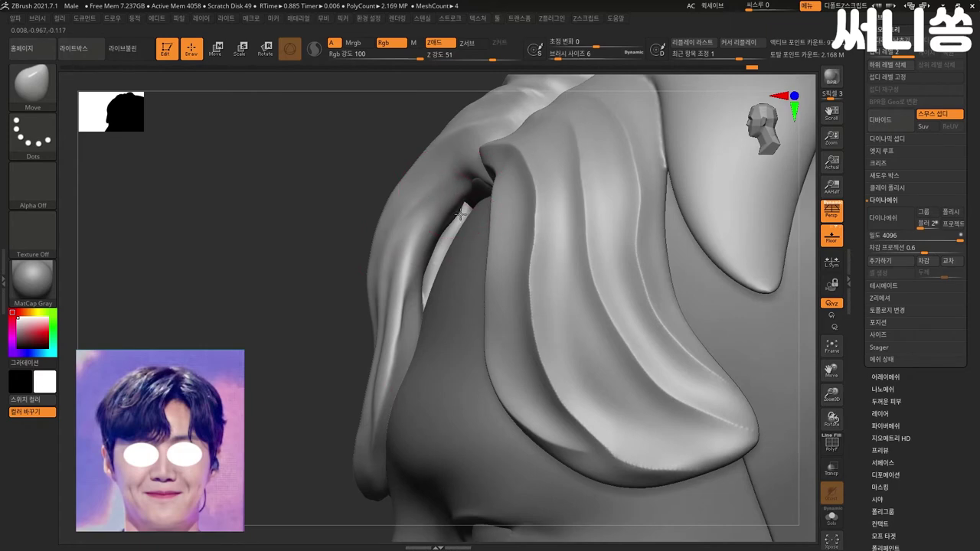
key("b")
key("c")
key("m")
mouse_move(450, 232)
left_mouse_down()
mouse_move(464, 217)
mouse_move(444, 228)
left_mouse_up()
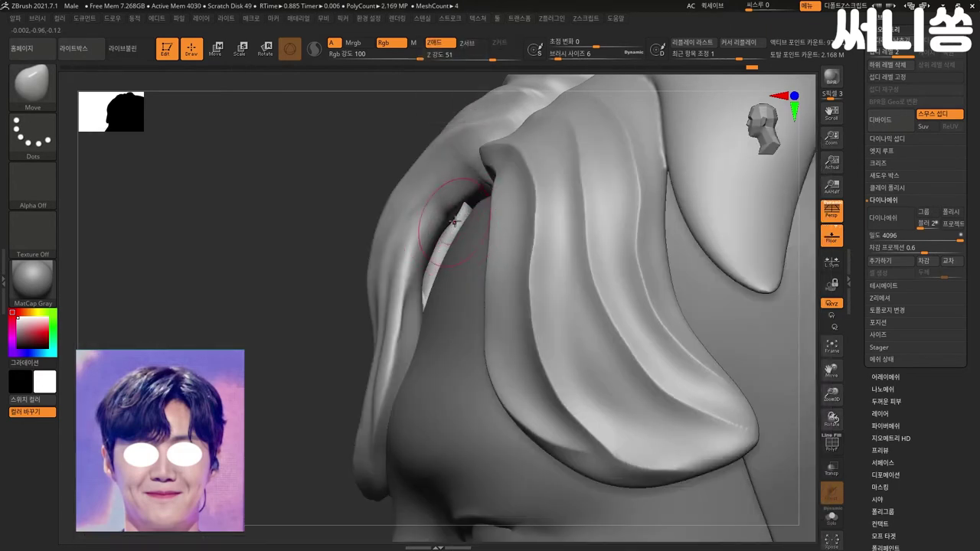
key("b")
key("i")
key("n")
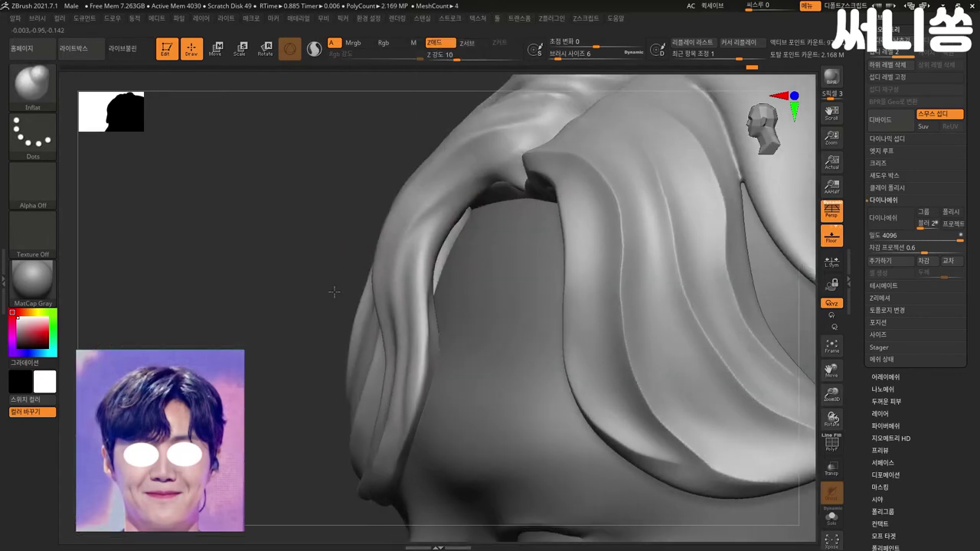
right_click_drag(458, 206, 475, 195)
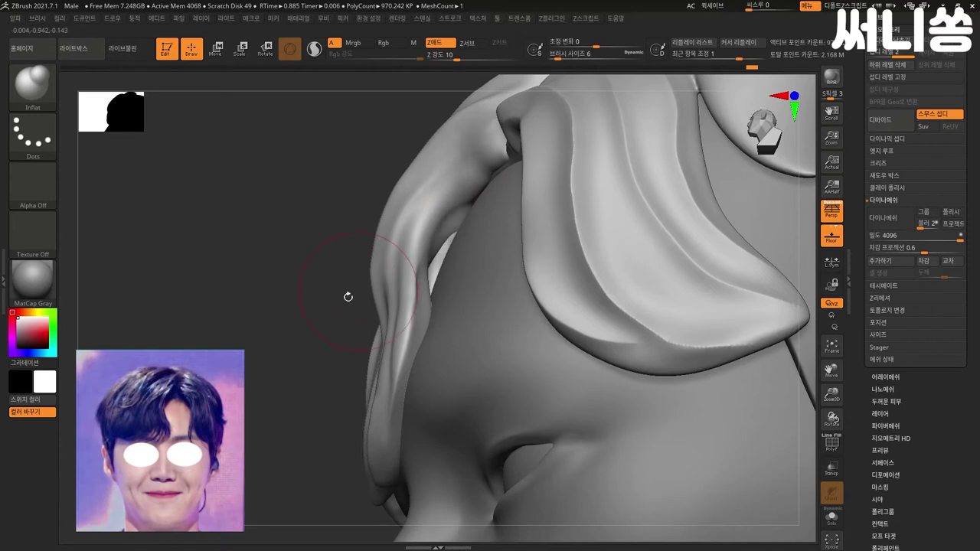
right_click_drag(350, 294, 432, 251)
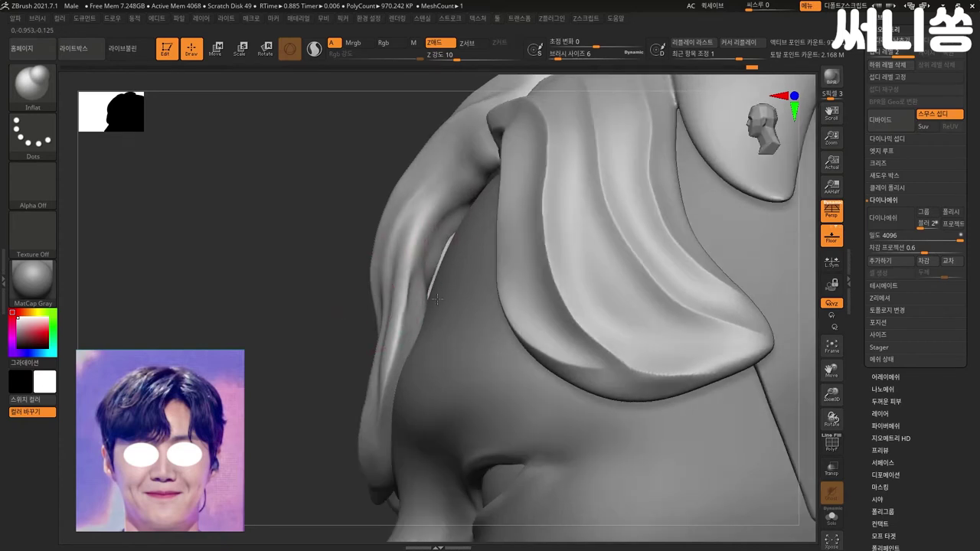
right_click_drag(320, 283, 452, 245)
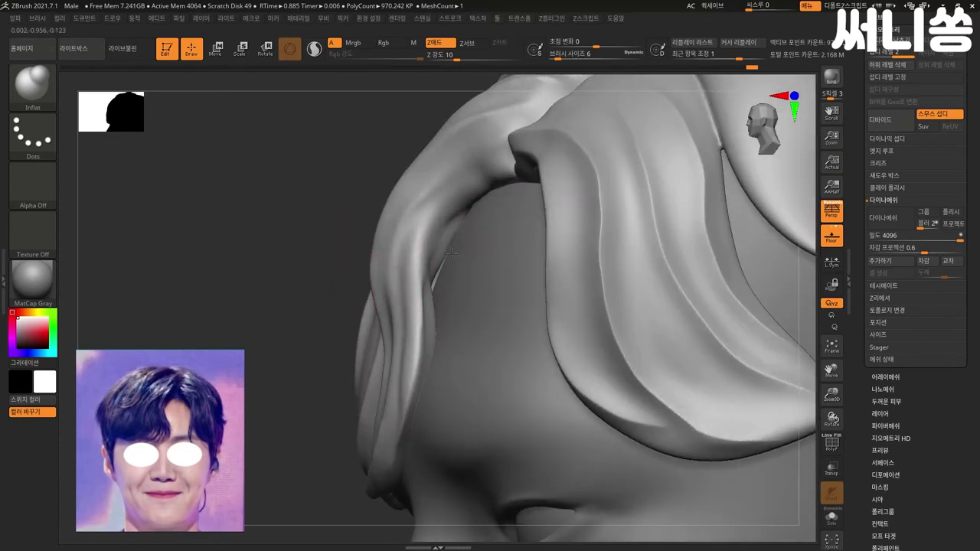
right_click_drag(444, 207, 356, 292)
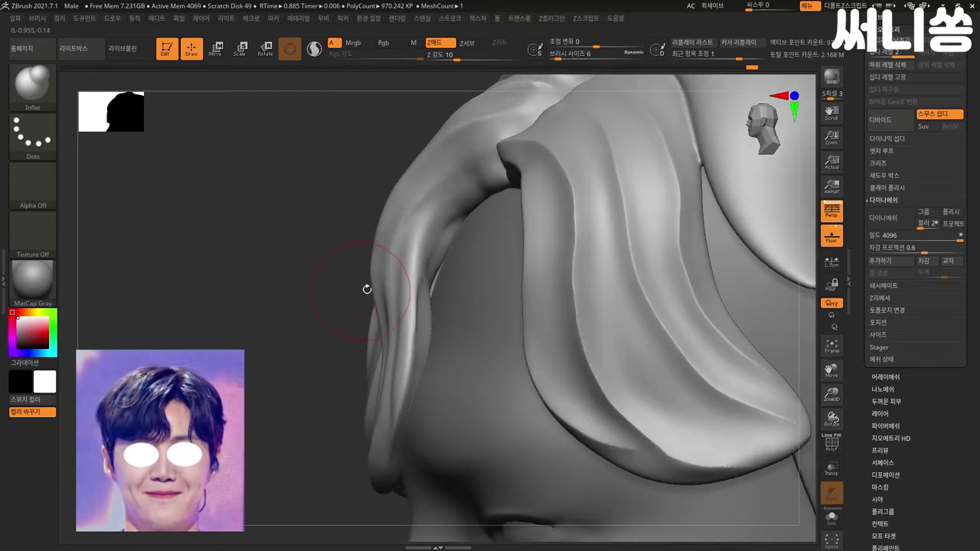
mouse_move(436, 274)
right_mouse_down()
mouse_move(329, 317)
mouse_move(434, 285)
right_mouse_up()
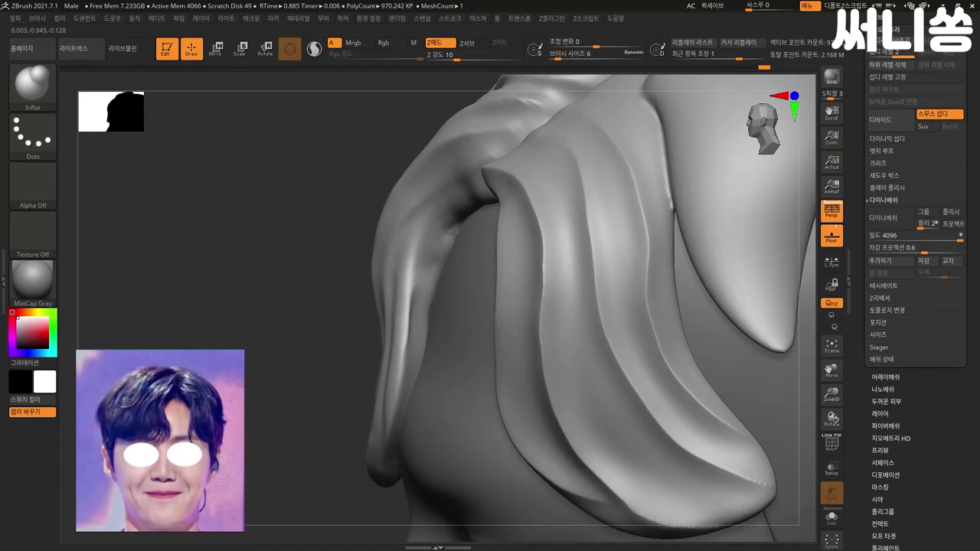
key("shift")
mouse_move(460, 208)
right_mouse_down()
mouse_move(319, 319)
mouse_move(378, 271)
right_mouse_up()
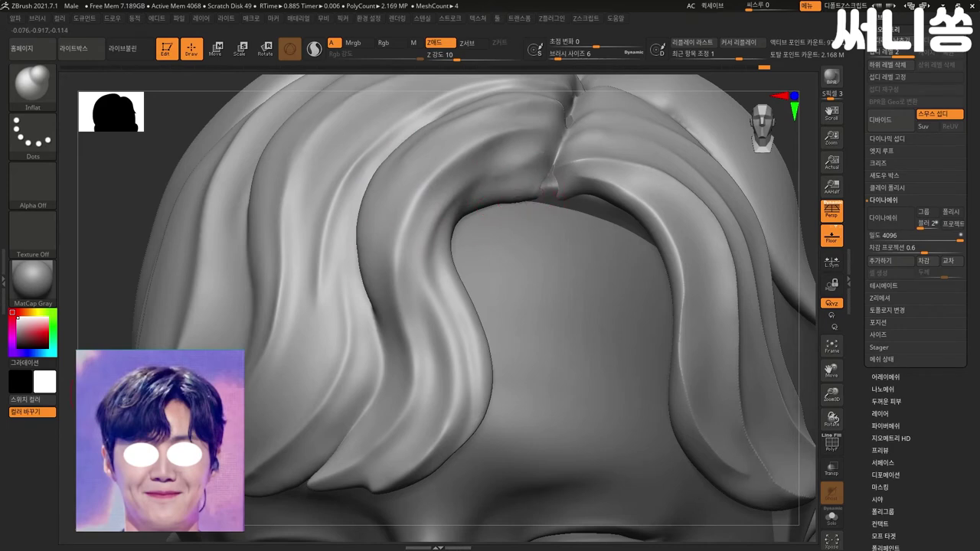
mouse_move(510, 208)
right_mouse_down("alt")
mouse_move(572, 265)
mouse_move(667, 278)
mouse_move(753, 237)
mouse_move(700, 234)
right_mouse_up("alt")
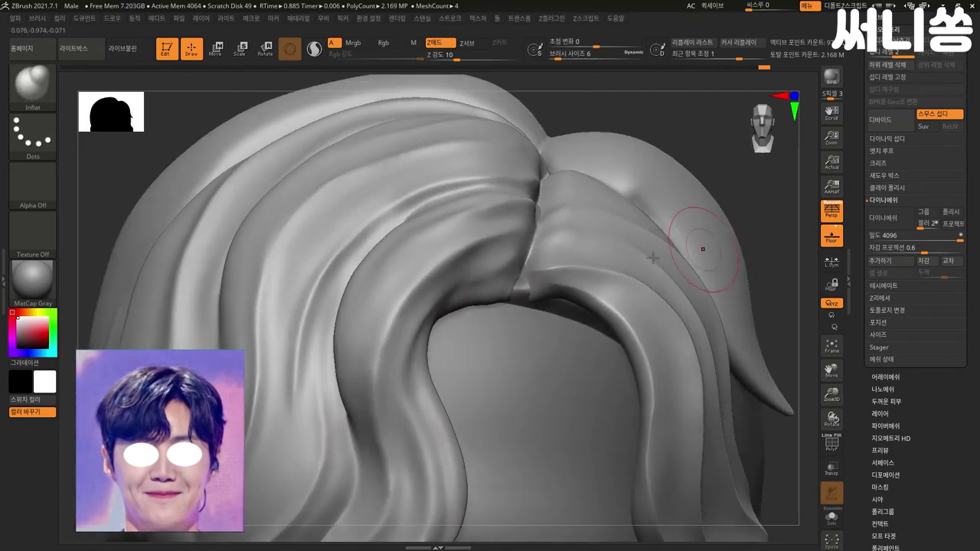
Step: Carve deeper DamStandard creases along the hair parting and under the front lock
key("b")
key("d")
key("s")
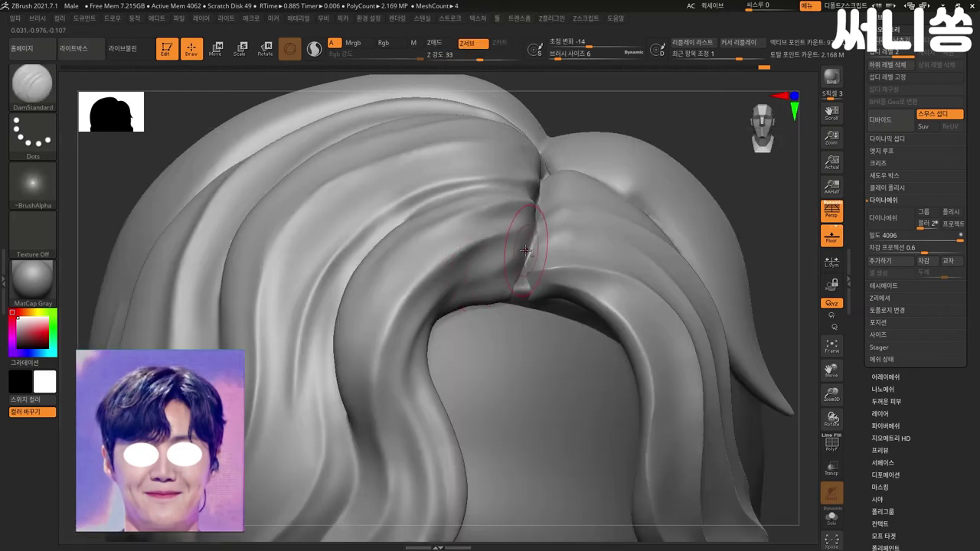
left_click_drag(525, 245, 511, 258)
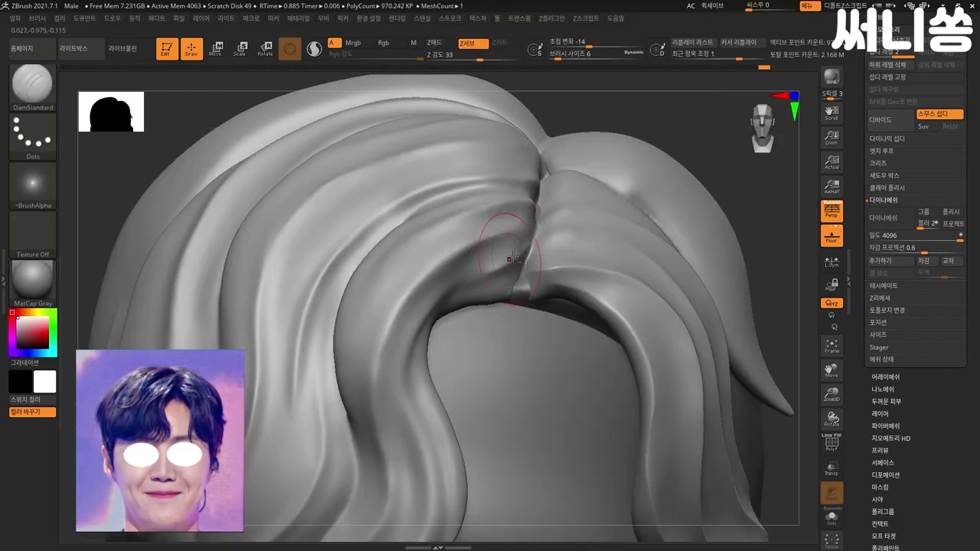
mouse_move(455, 286)
left_mouse_down()
mouse_move(503, 310)
mouse_move(518, 272)
left_mouse_up()
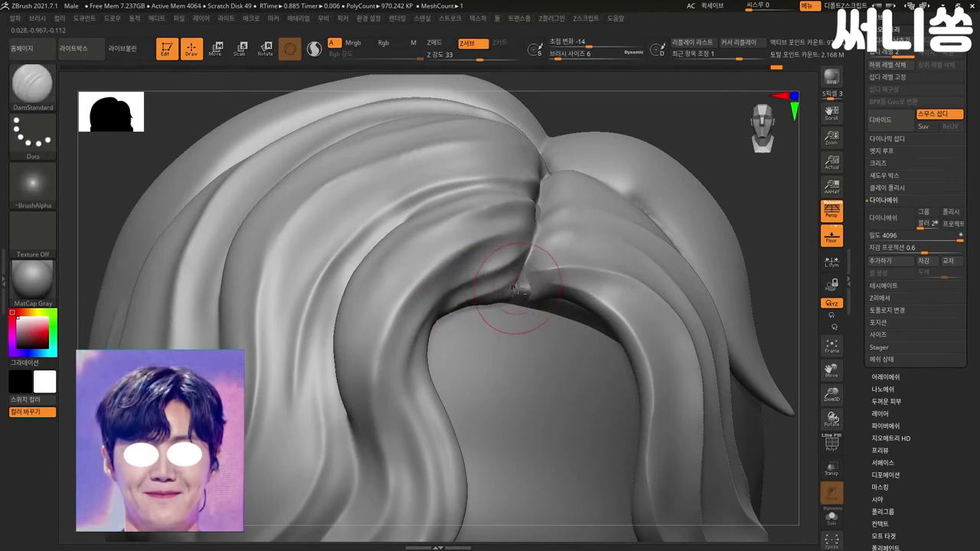
mouse_move(756, 206)
left_mouse_down("shift")
mouse_move(689, 184)
mouse_move(697, 249)
mouse_move(837, 271)
left_mouse_up("shift")
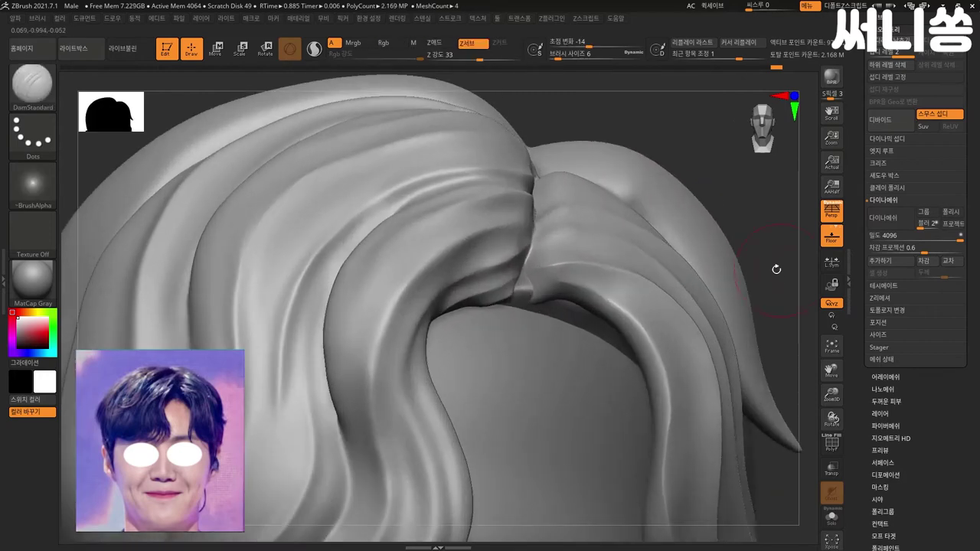
left_click_drag(526, 254, 533, 247)
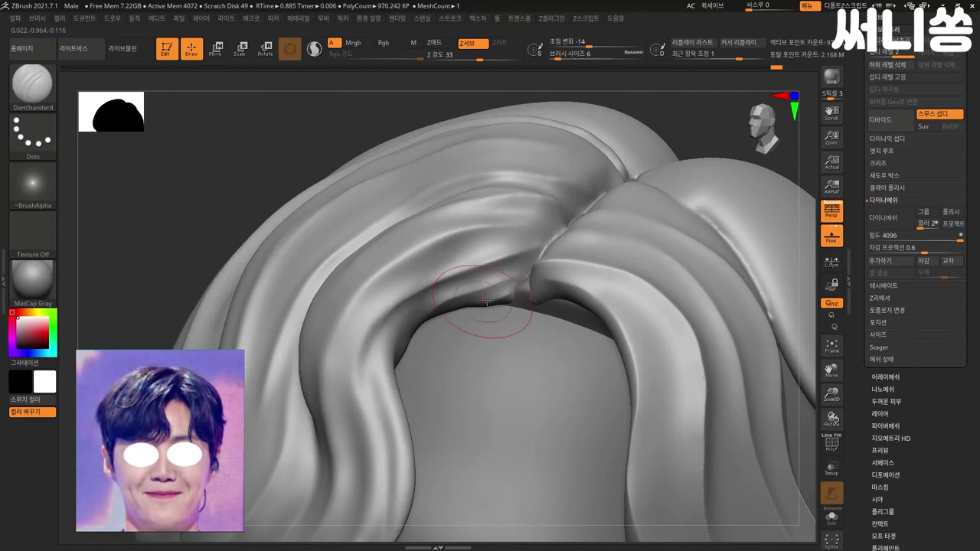
left_click_drag(525, 251, 428, 306)
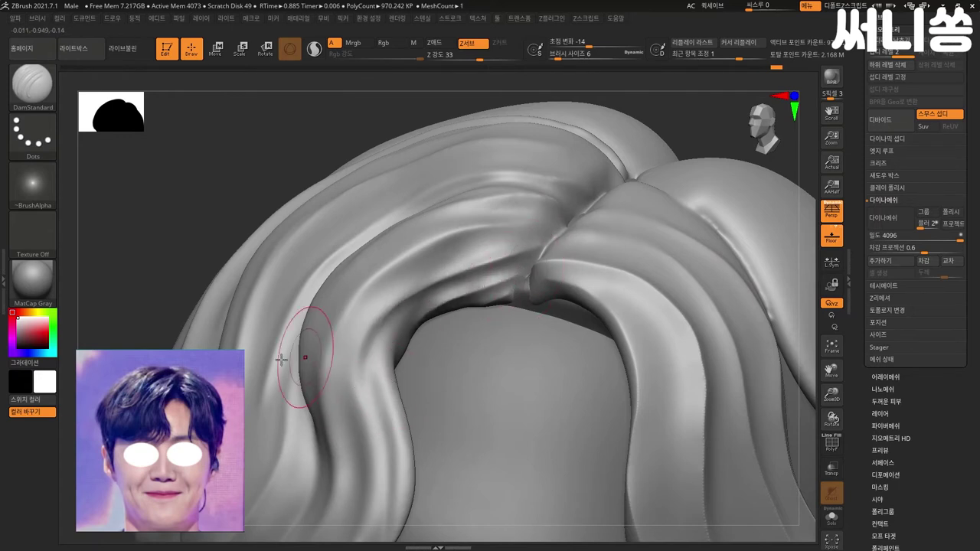
Step: Carve a new crease from upper right to lower left through the hair, undoing the last stroke
right_click_drag(337, 359, 142, 387)
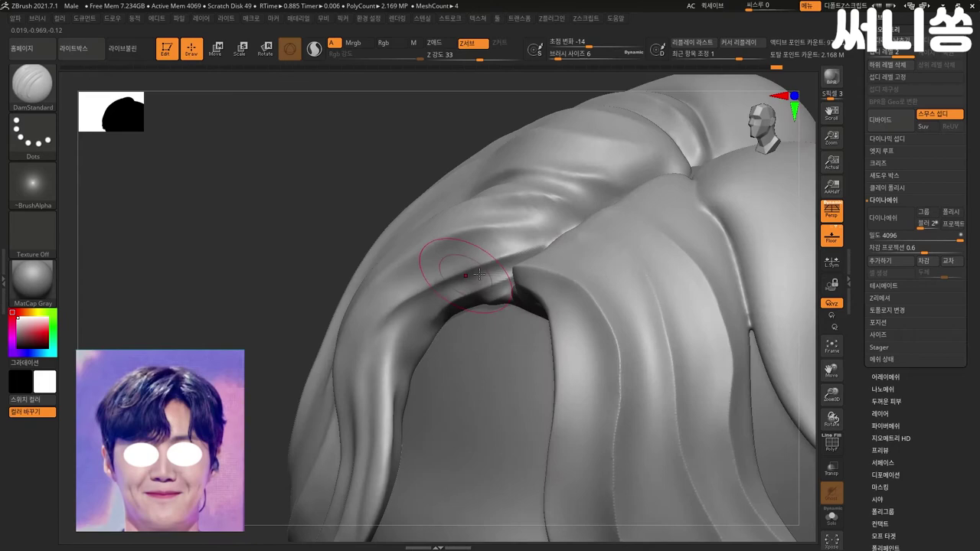
left_click_drag(485, 240, 434, 296)
mouse_move(525, 254)
left_mouse_down()
mouse_move(407, 330)
mouse_move(393, 386)
mouse_move(400, 446)
left_mouse_up()
left_click_drag(323, 460, 711, 245)
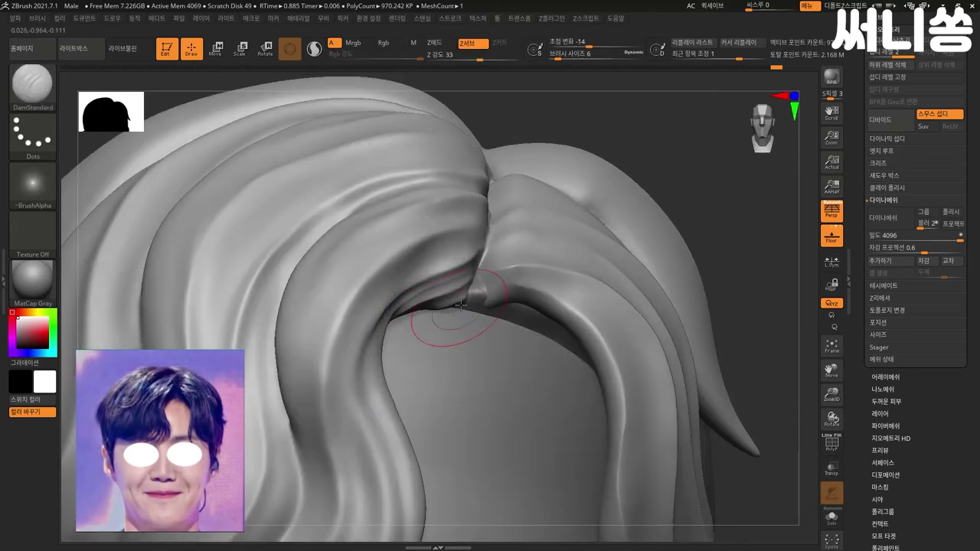
left_click_drag(711, 246, 619, 207, "alt")
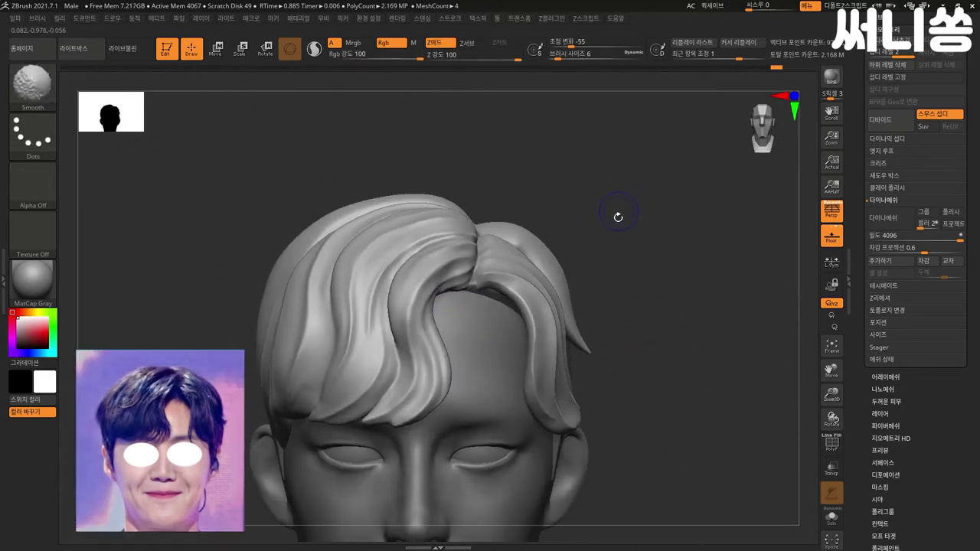
mouse_move(656, 278)
left_mouse_down("alt")
mouse_move(709, 273)
mouse_move(444, 327)
left_mouse_up("alt")
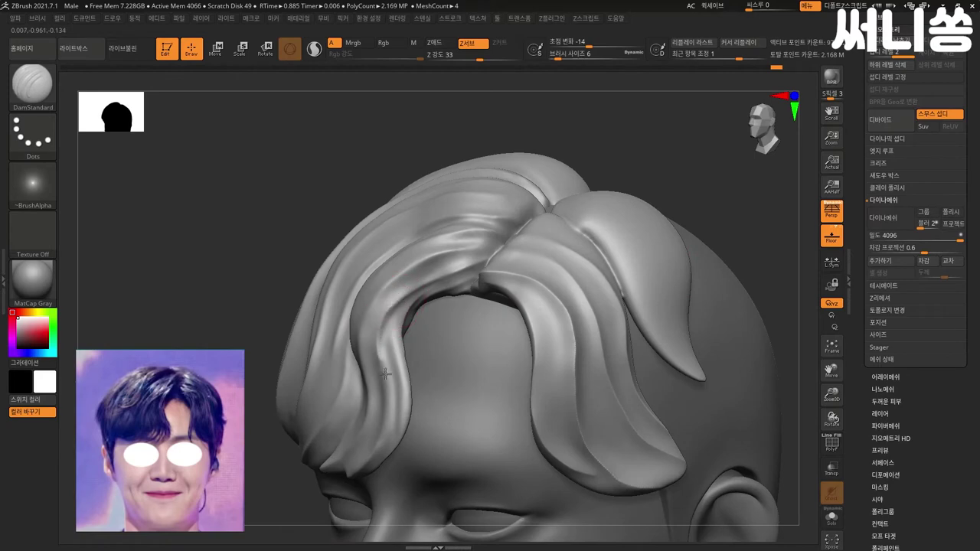
mouse_move(371, 327)
left_mouse_down()
mouse_move(442, 306)
mouse_move(395, 311)
left_mouse_up()
key("ctrl+z")
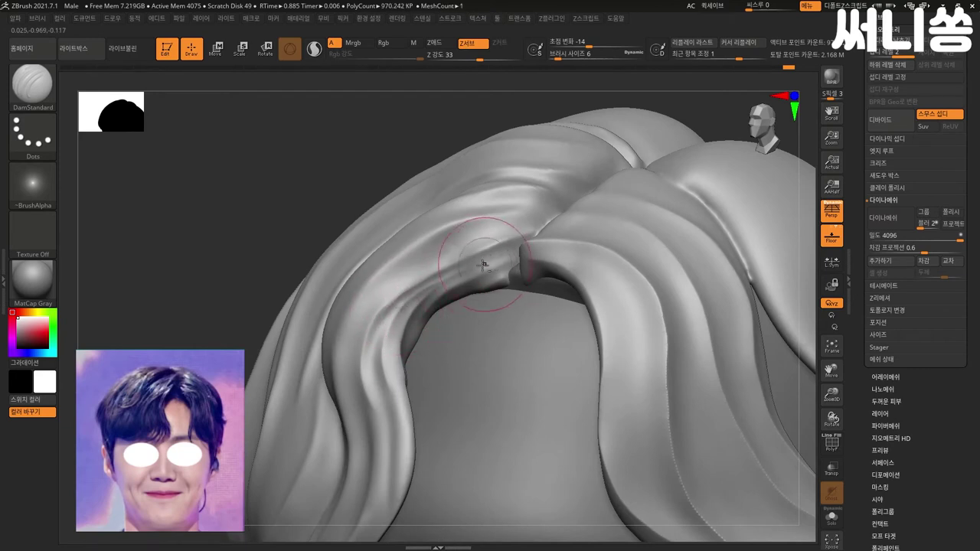
Step: Smooth the strand's inner curve, then carve a crease down the inner strand from the parting
key("shift")
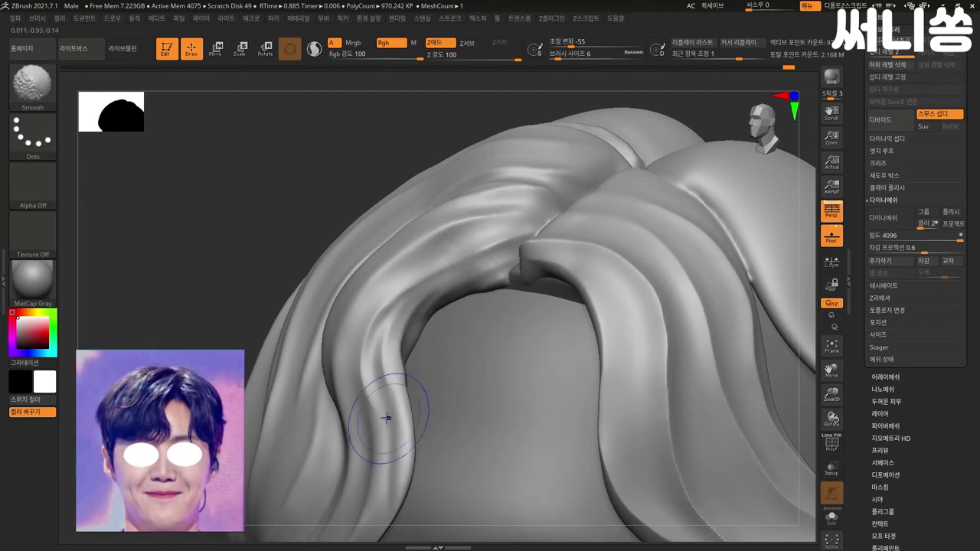
left_click_drag(383, 415, 360, 361, "shift")
key("ctrl+z")
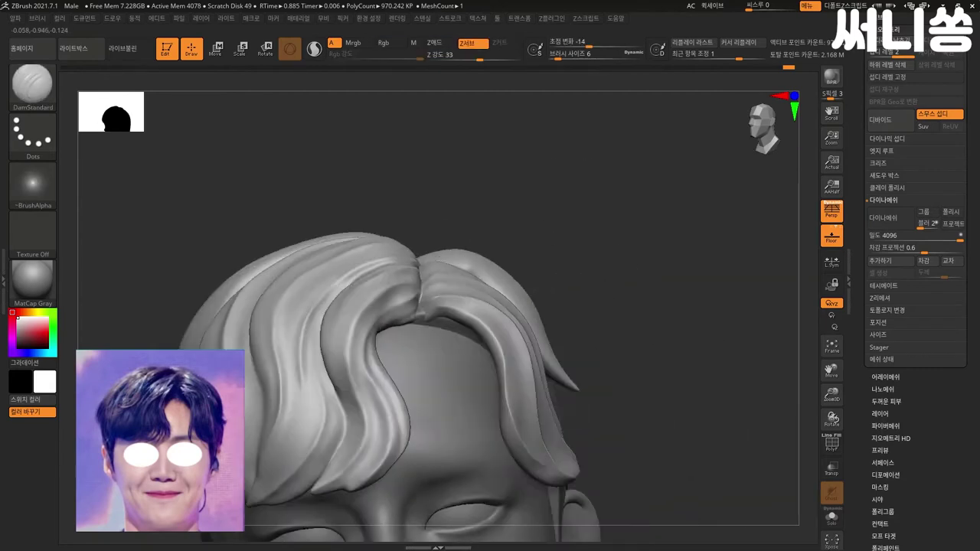
left_click_drag(694, 355, 582, 322)
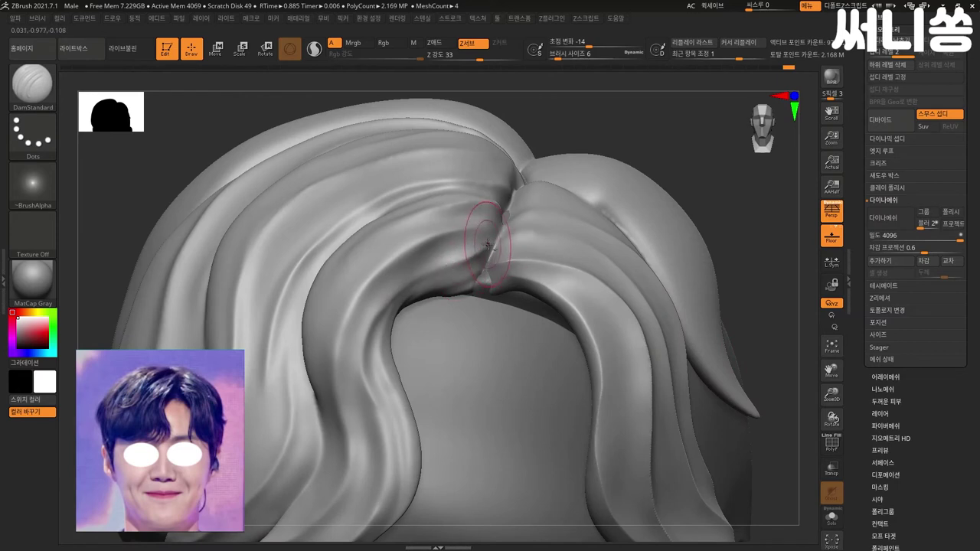
left_click_drag(494, 223, 367, 351)
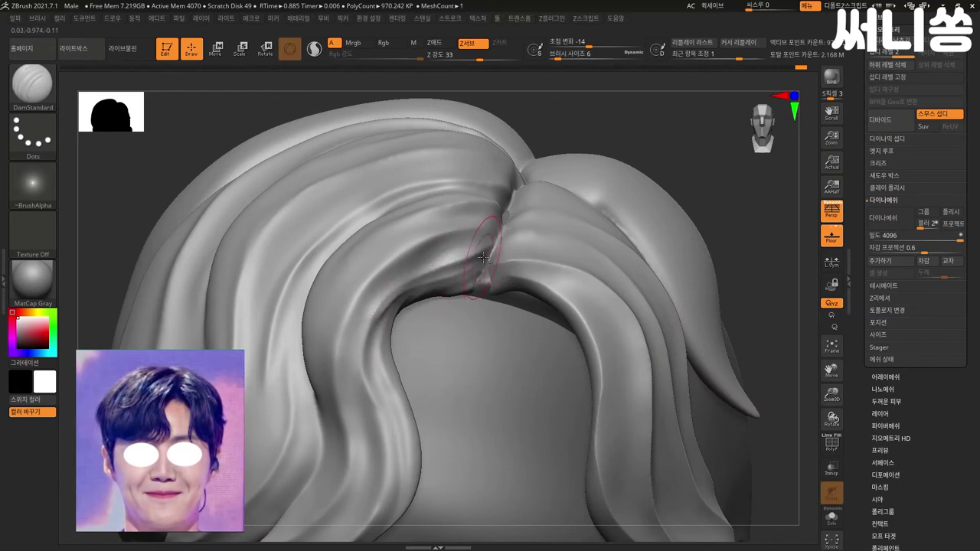
left_click_drag(482, 266, 428, 292)
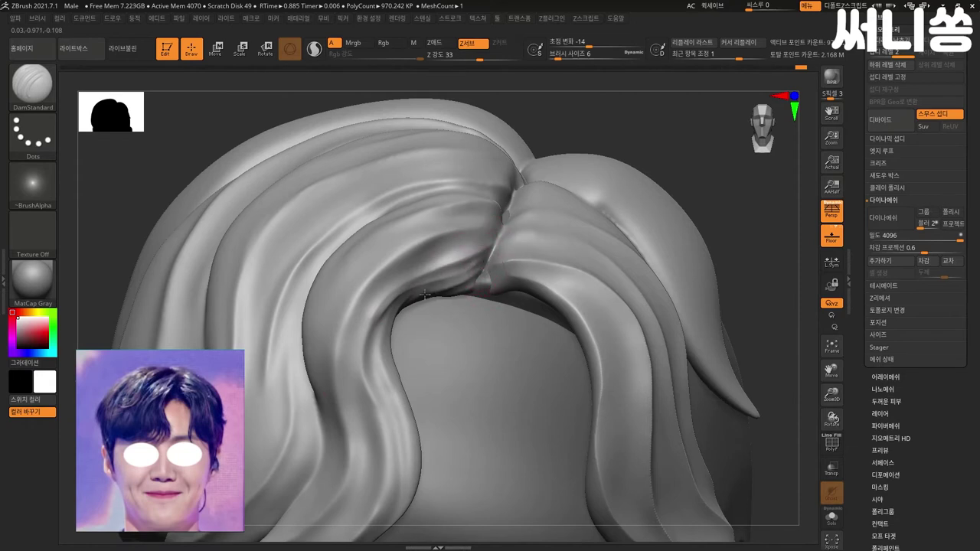
Step: Soften the parting crease, then re-crease and smooth the strand's inner edge
key("shift")
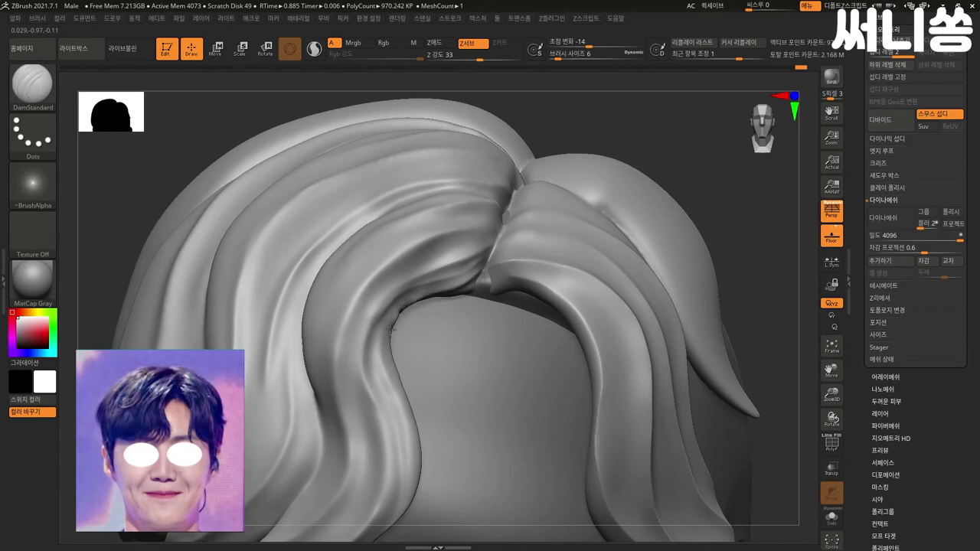
key("shift")
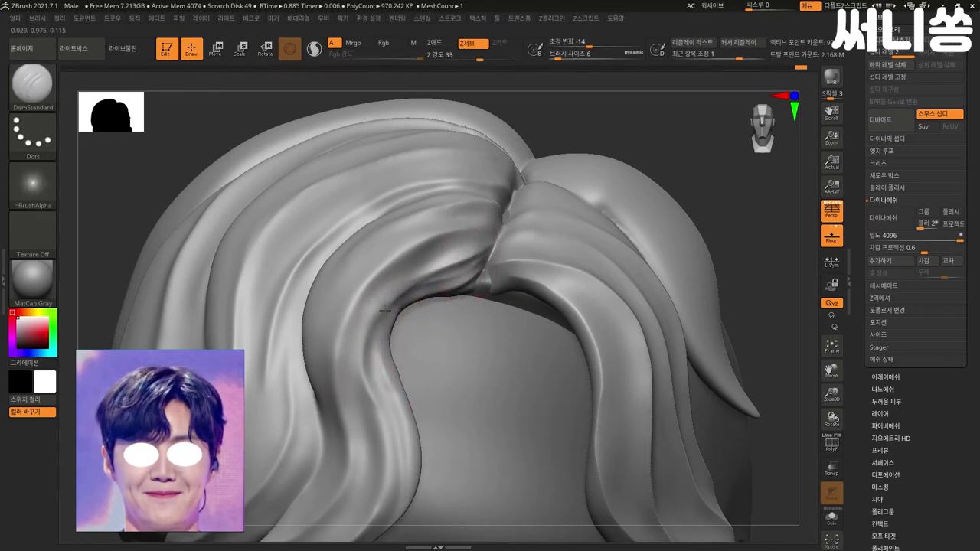
left_click_drag(463, 287, 490, 218, "shift")
left_click_drag(389, 437, 396, 310)
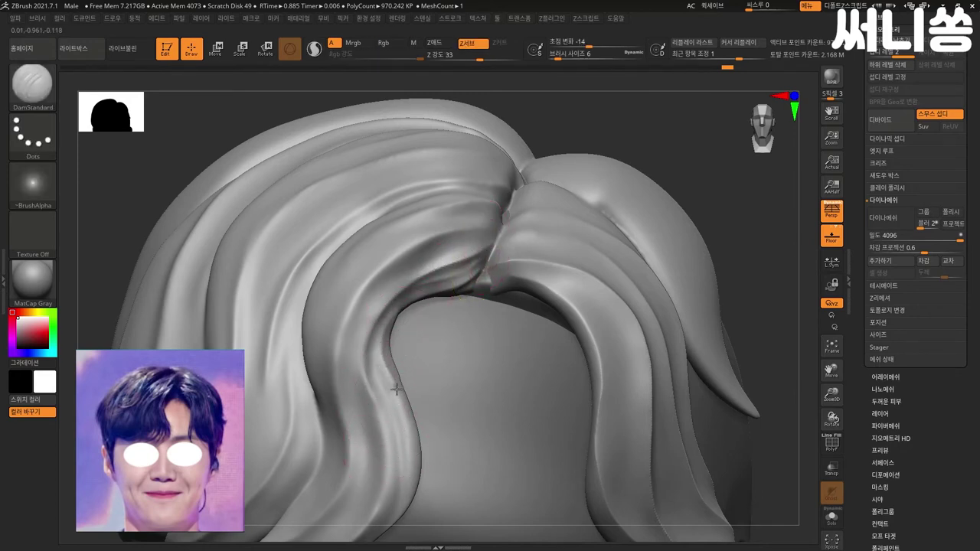
left_click_drag(406, 448, 380, 358, "shift")
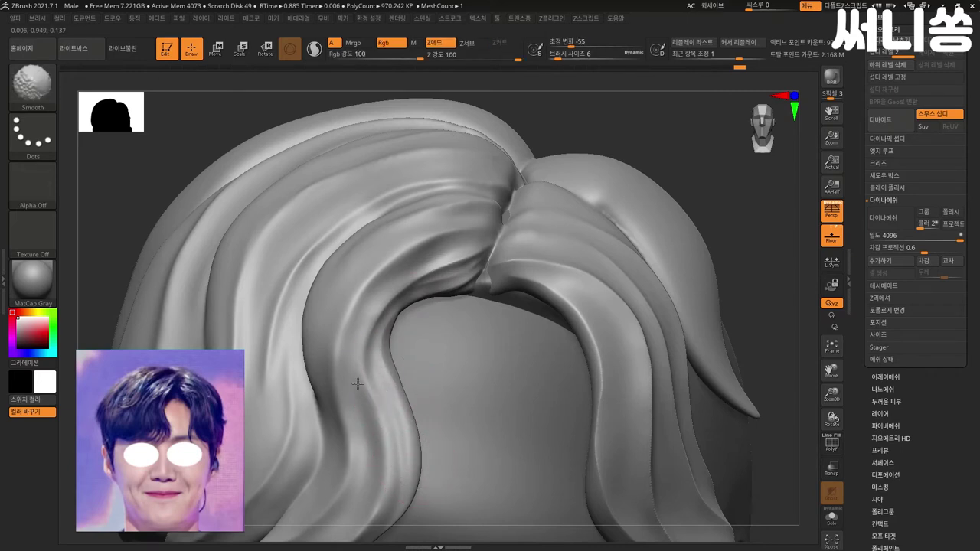
mouse_move(766, 291)
left_mouse_down("alt")
mouse_move(676, 256)
mouse_move(651, 337)
mouse_move(637, 316)
mouse_move(684, 295)
mouse_move(692, 324)
left_mouse_up("alt")
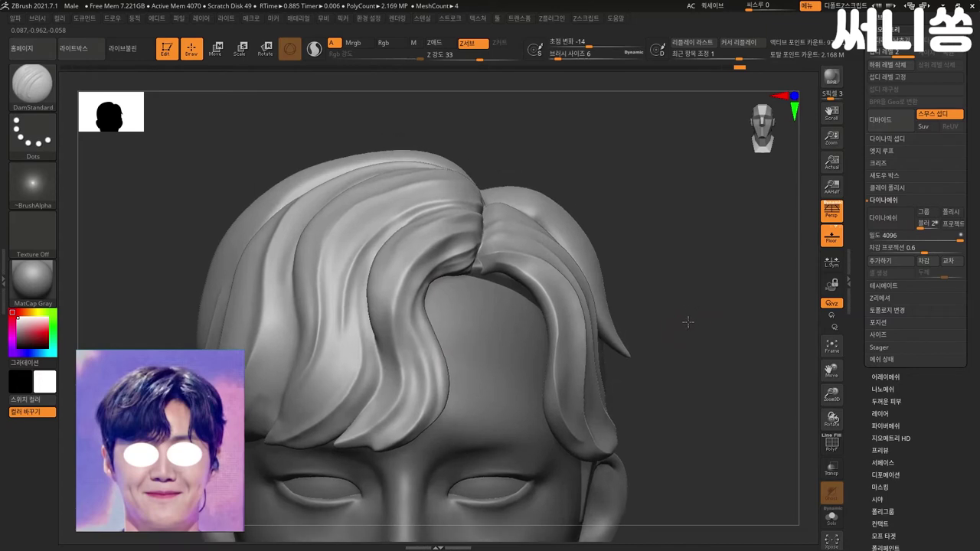
Step: Push the front lock's edge into shape with the Move brush and smooth it
key("b")
key("m")
key("v")
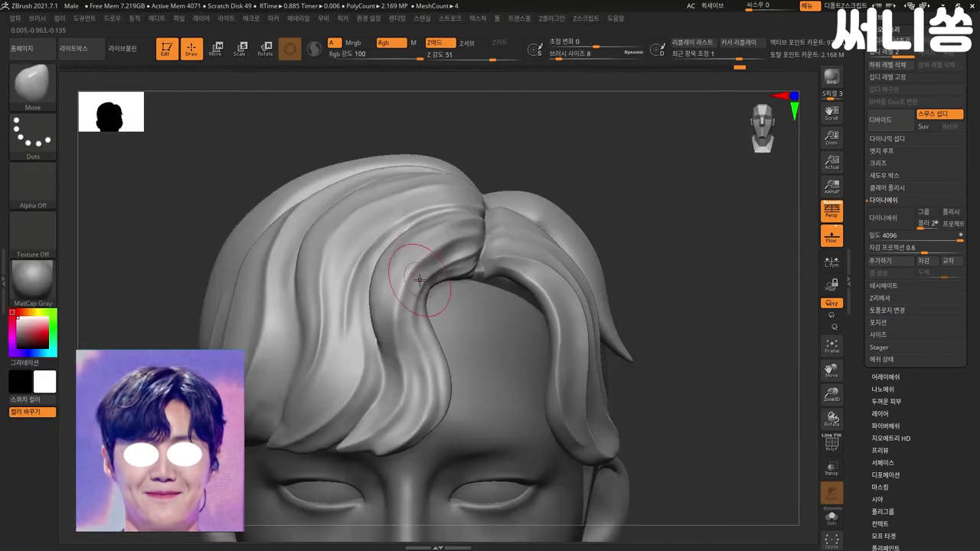
mouse_move(420, 280)
left_mouse_down()
mouse_move(430, 270)
mouse_move(416, 307)
left_mouse_up()
key("shift")
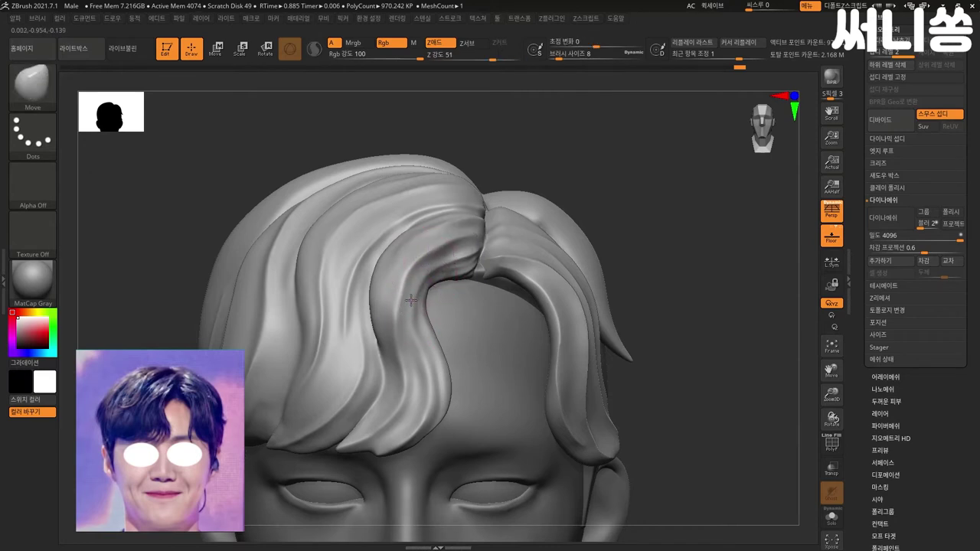
left_click_drag(432, 298, 441, 301)
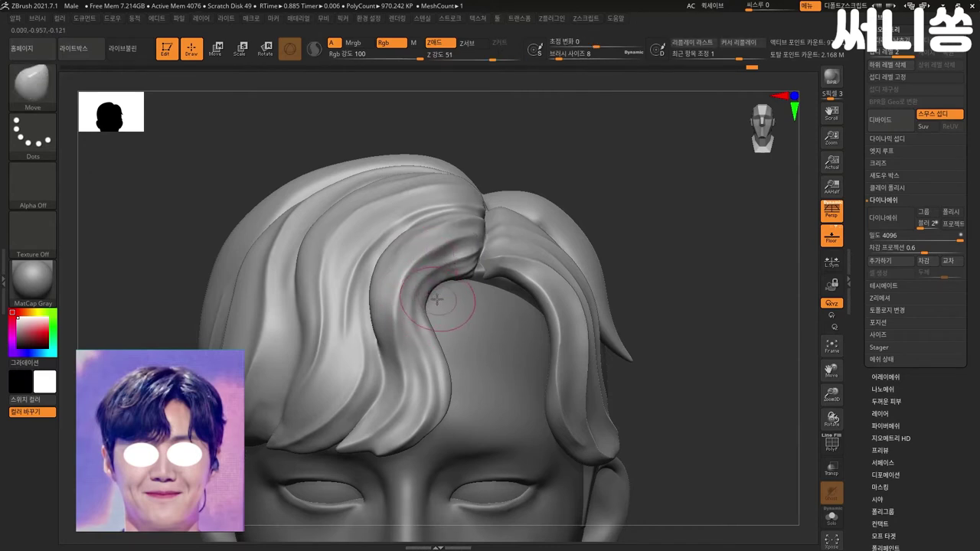
key("shift")
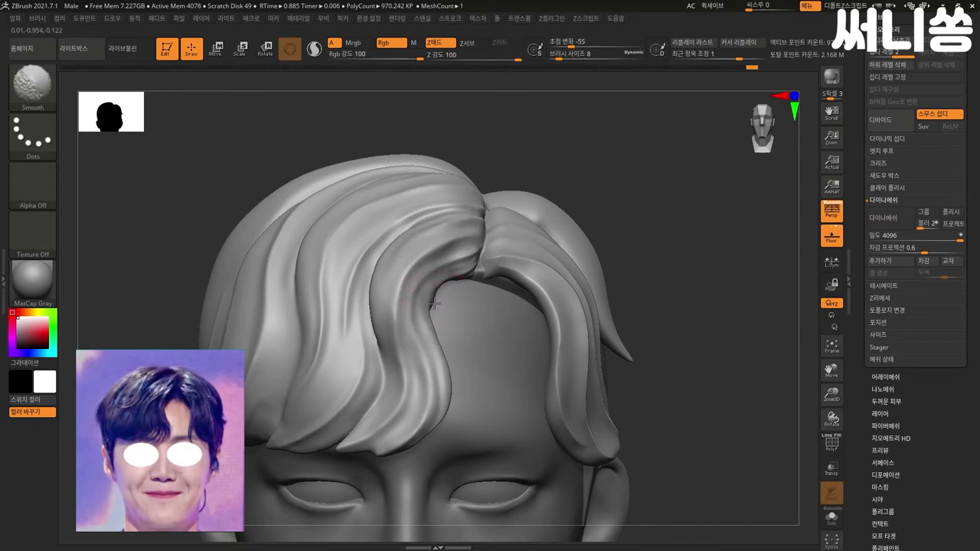
left_click_drag(434, 305, 444, 305, "shift")
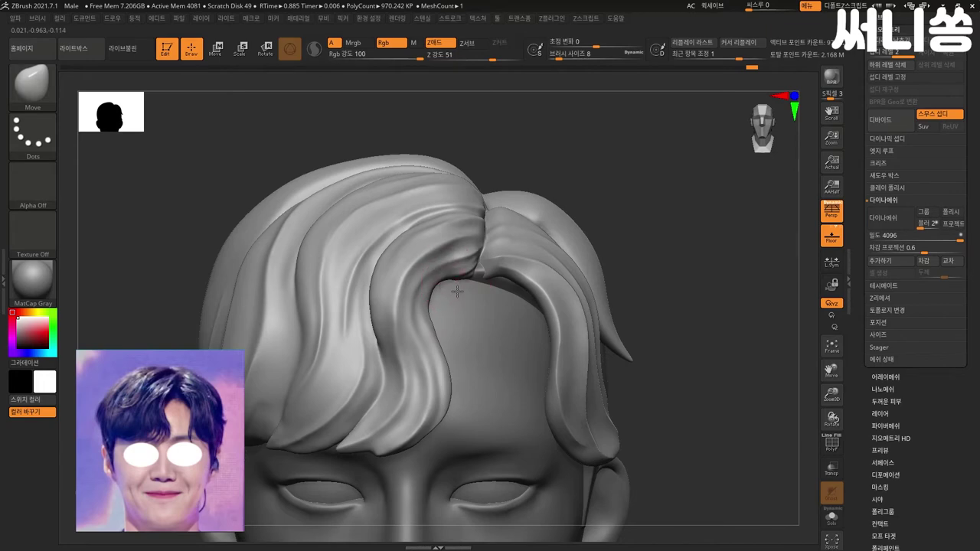
Step: Check the whole head, smooth the lock again and return to DamStandard
mouse_move(687, 243)
left_mouse_down("alt")
mouse_move(626, 335)
mouse_move(639, 332)
mouse_move(654, 314)
mouse_move(440, 314)
left_mouse_up("alt")
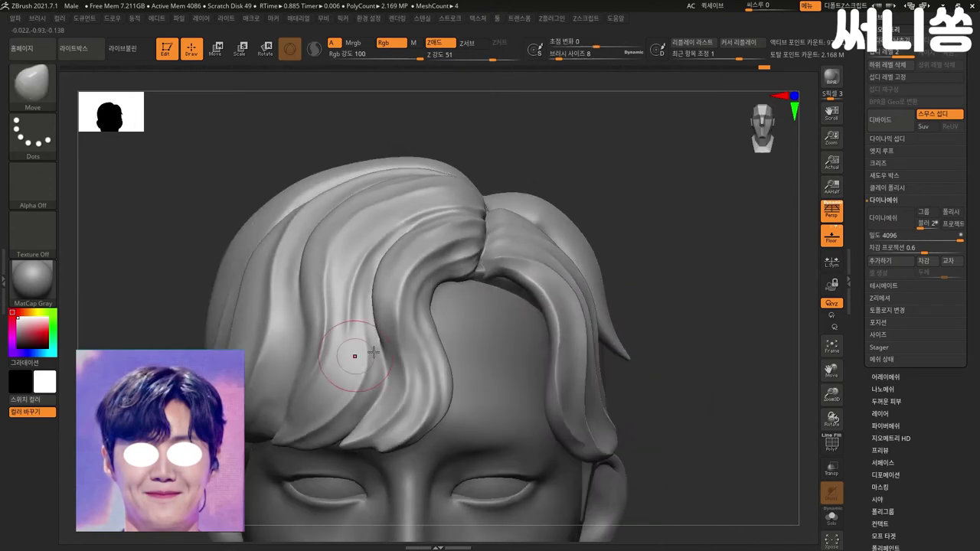
key("shift")
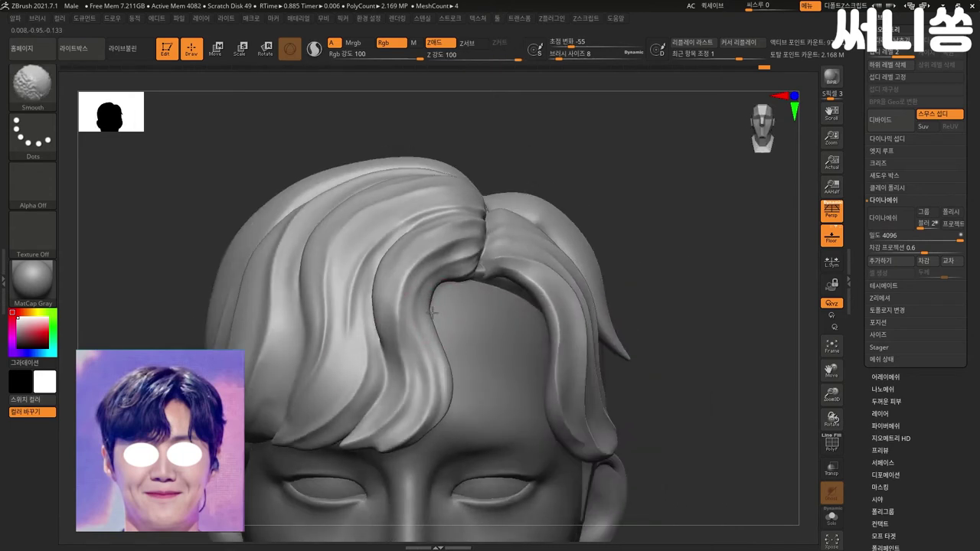
left_click_drag(687, 290, 673, 278, "alt")
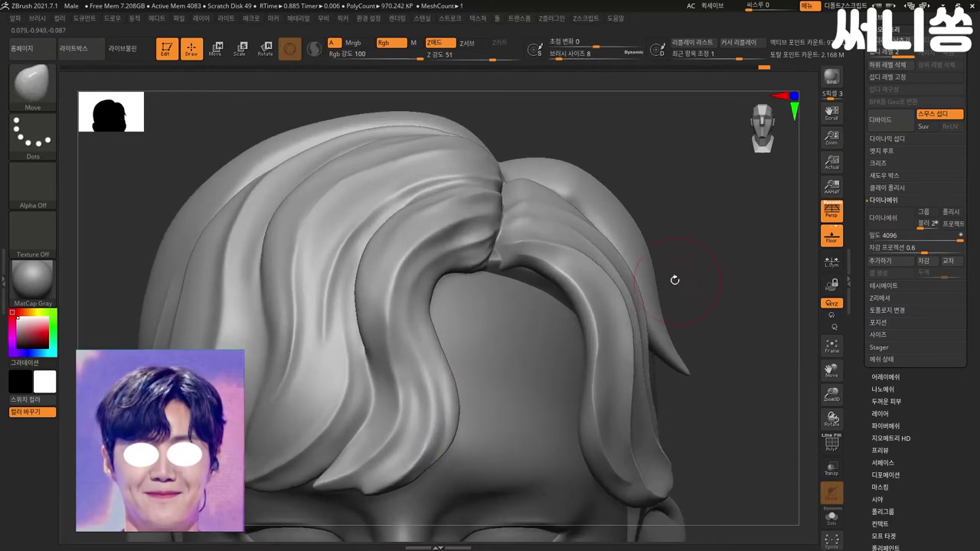
key("b")
key("d")
key("s")
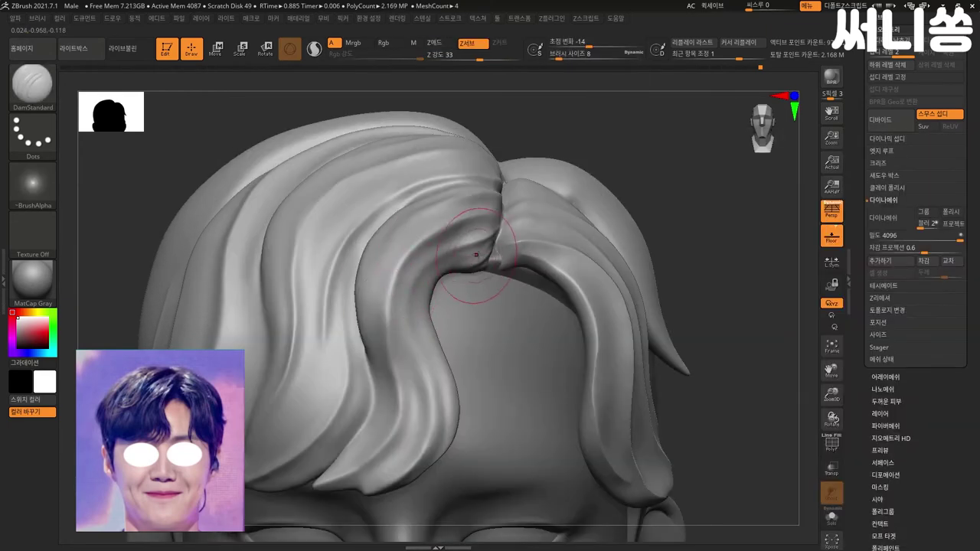
Step: With a smaller DamStandard brush, re-carve the parting crease and the strand's left edge, then smooth both
key("bracketleft")
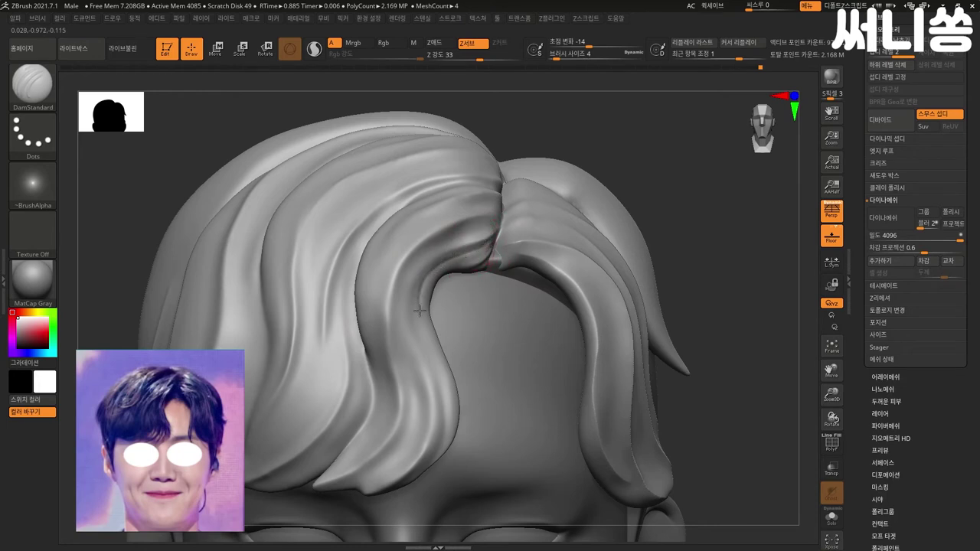
left_click_drag(486, 237, 440, 271, "shift")
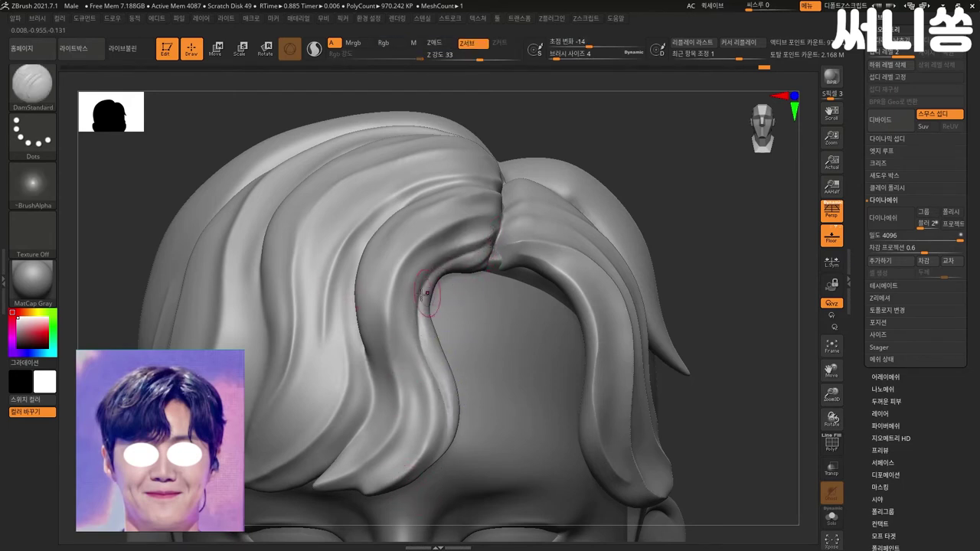
left_click_drag(471, 243, 414, 308, "shift")
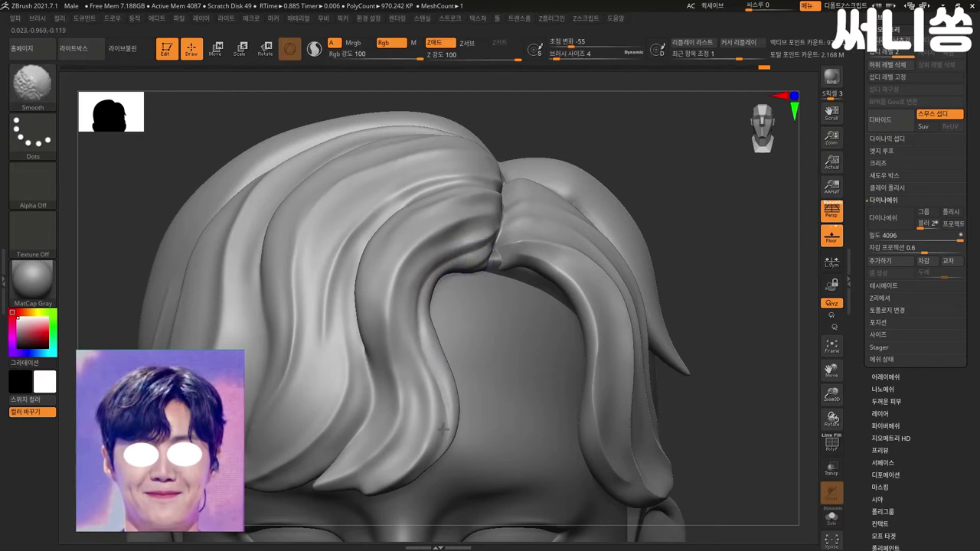
left_click_drag(463, 268, 501, 227)
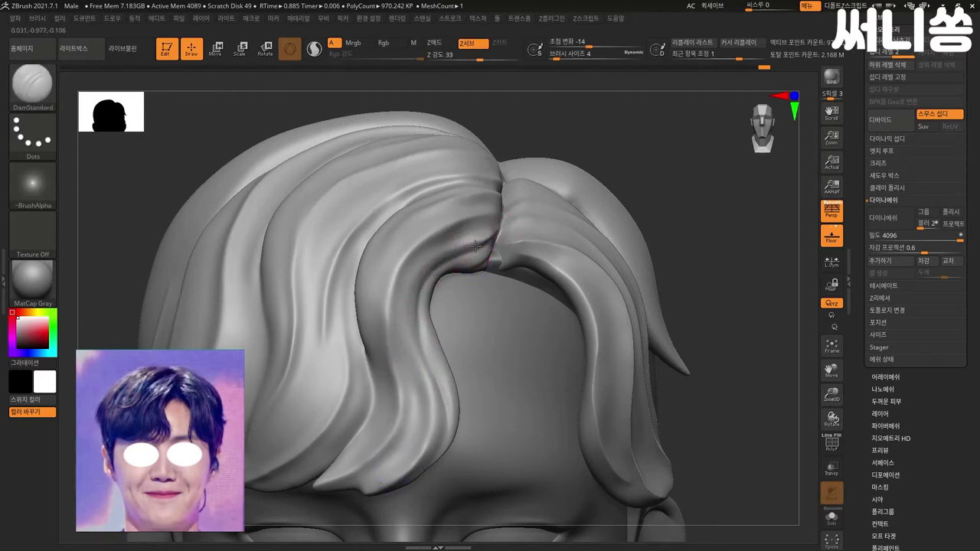
left_click_drag(417, 294, 415, 340)
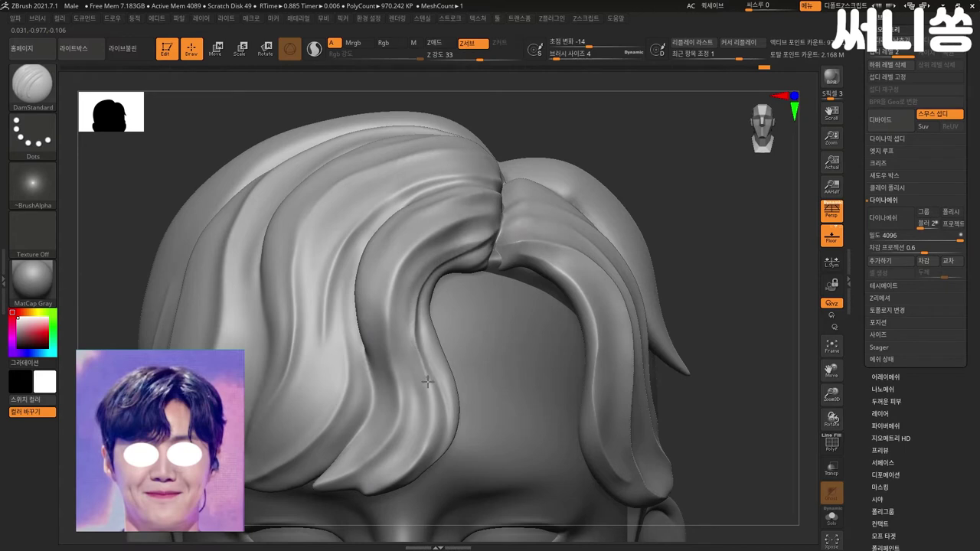
left_click_drag(438, 457, 425, 387, "shift")
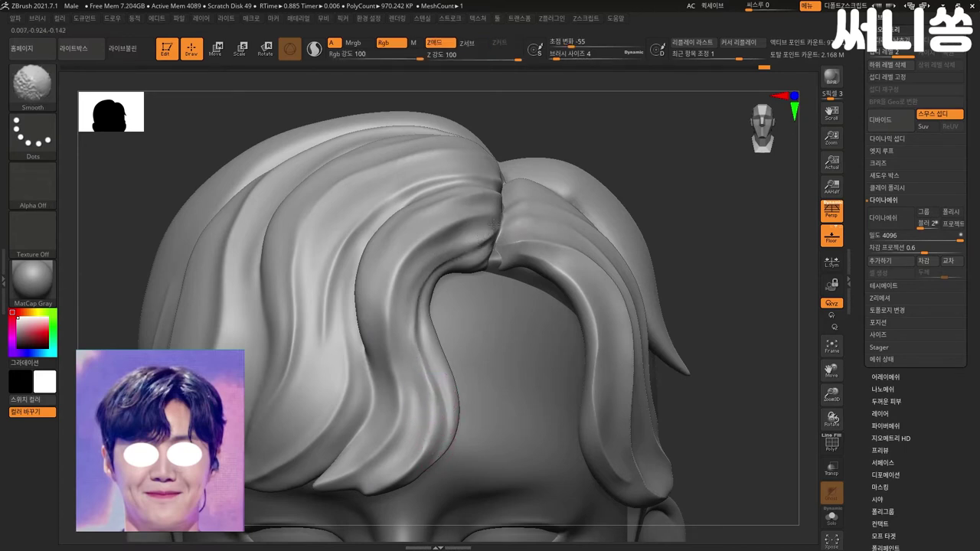
left_click_drag(722, 317, 695, 291, "alt")
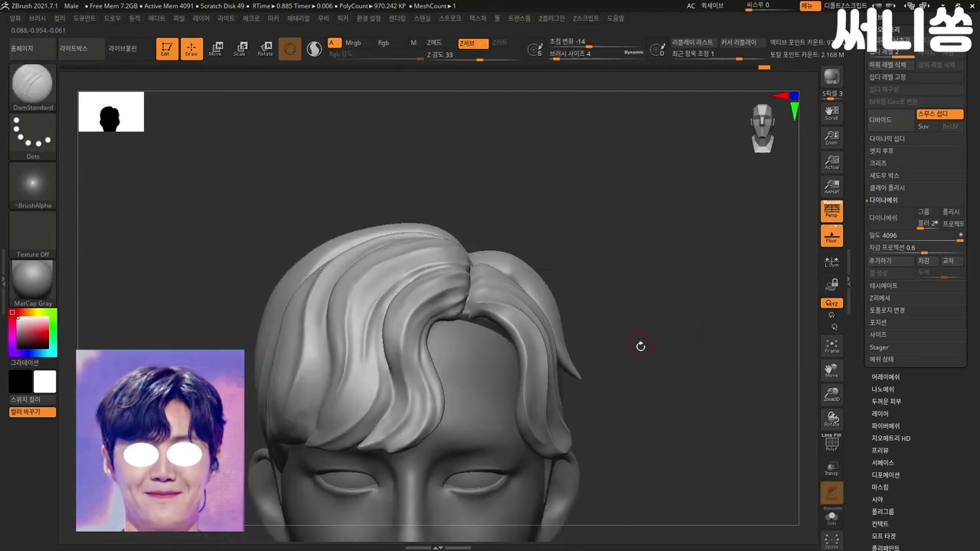
left_click_drag(651, 339, 674, 357, "alt")
Step: Nudge the front strand's shape and edge with the Move brush, enlarging the brush gradually
key("b")
key("m")
key("v")
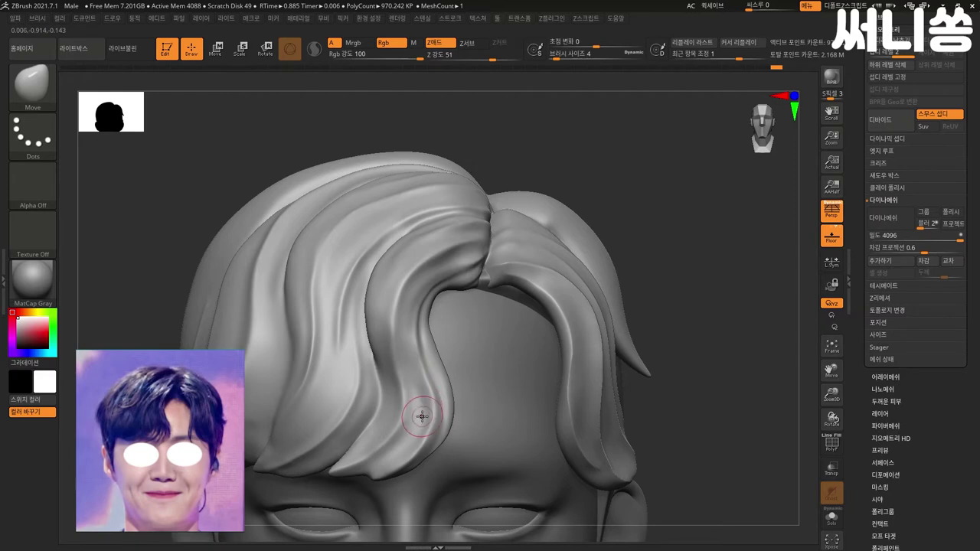
left_click_drag(409, 389, 420, 383)
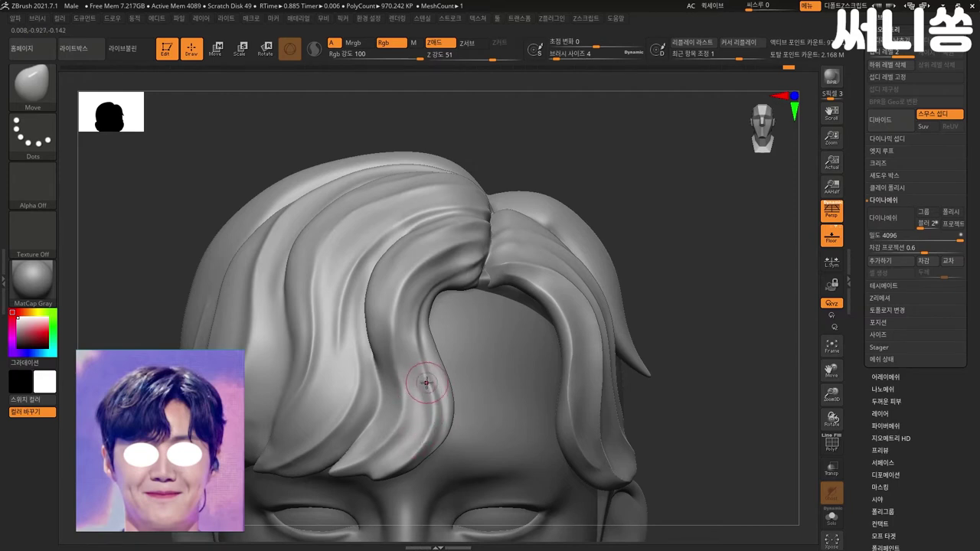
left_click_drag(458, 344, 450, 352)
key("bracketright")
left_click_drag(424, 321, 438, 357)
key("bracketright")
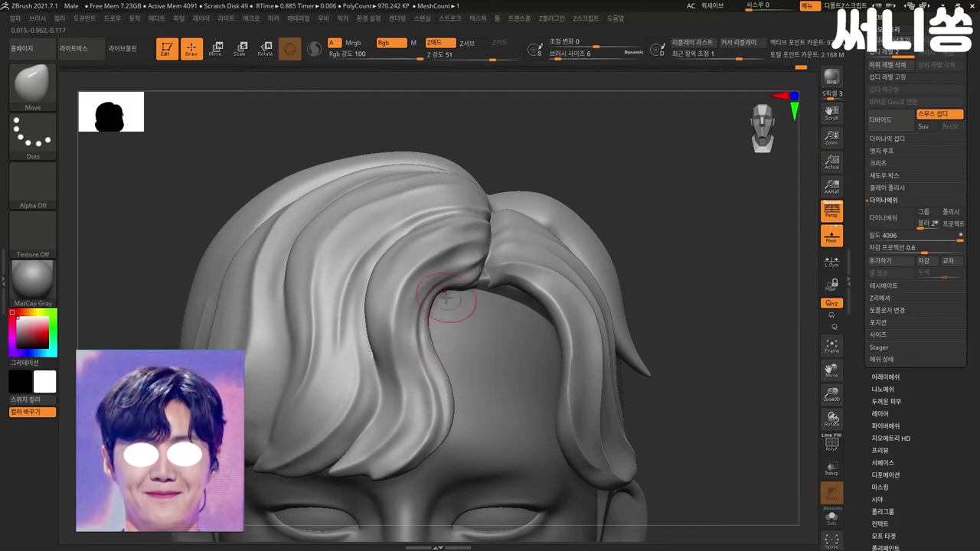
Step: Reshape the lock where it meets the parting and smooth its edge and tip above the brow
mouse_move(445, 303)
left_mouse_down()
mouse_move(443, 294)
mouse_move(432, 300)
left_mouse_up()
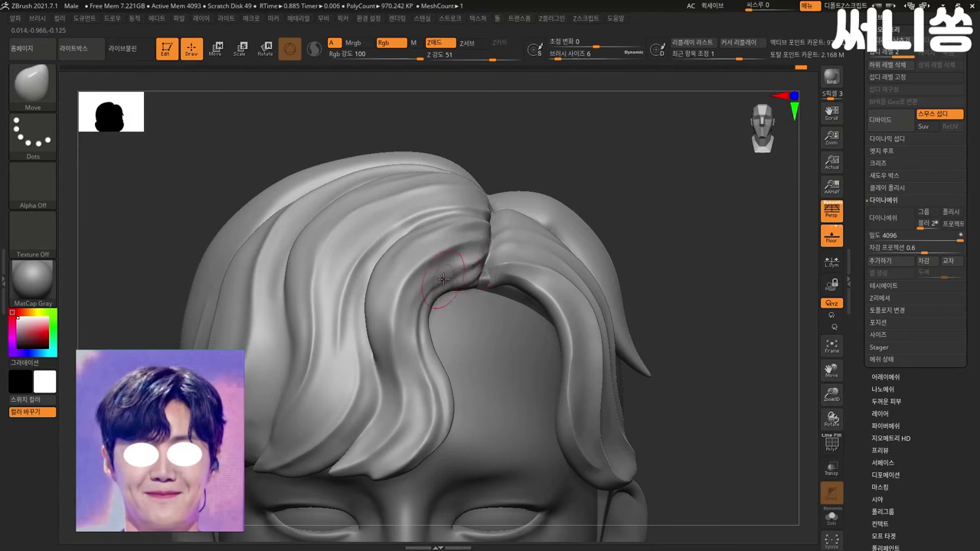
mouse_move(470, 307)
right_mouse_down("ctrl")
mouse_move(706, 222)
mouse_move(470, 273)
right_mouse_up("ctrl")
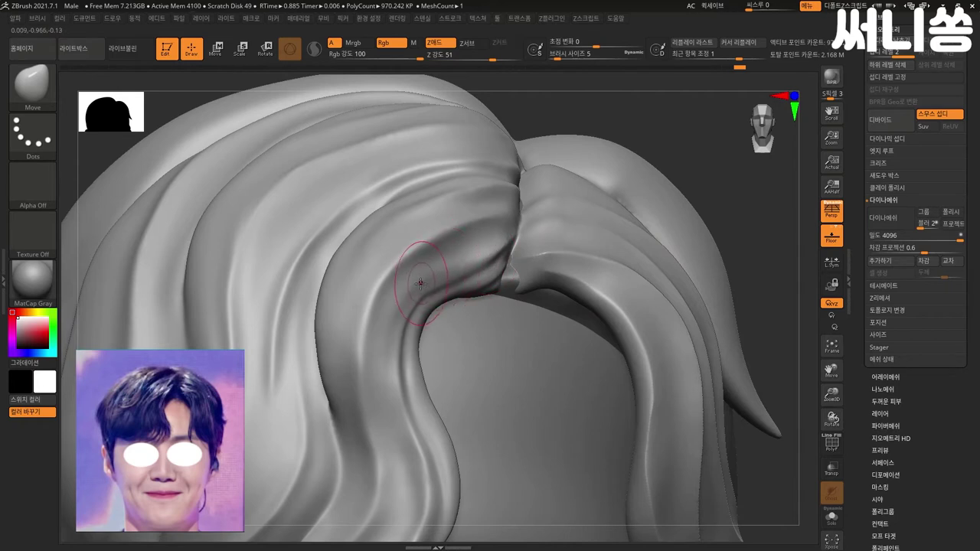
left_click_drag(459, 265, 473, 267)
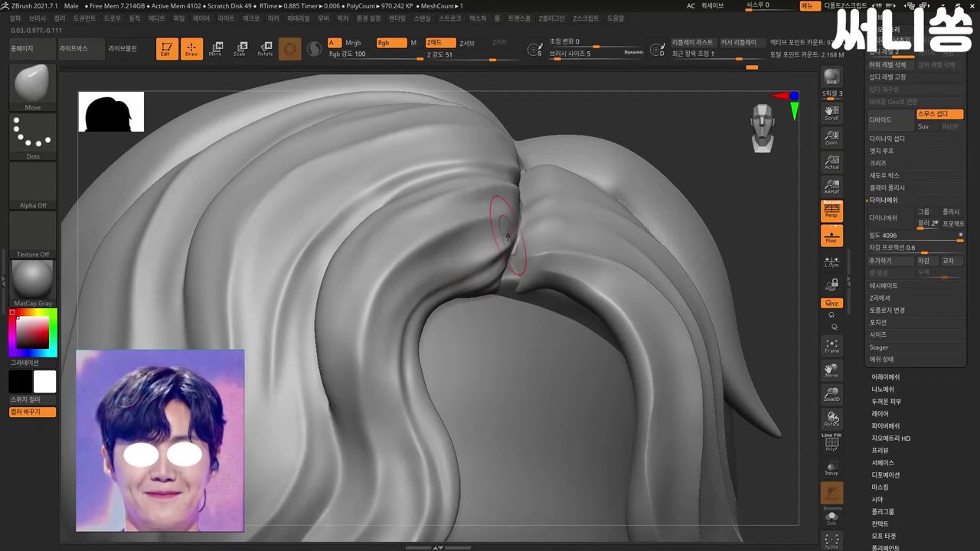
key("shift")
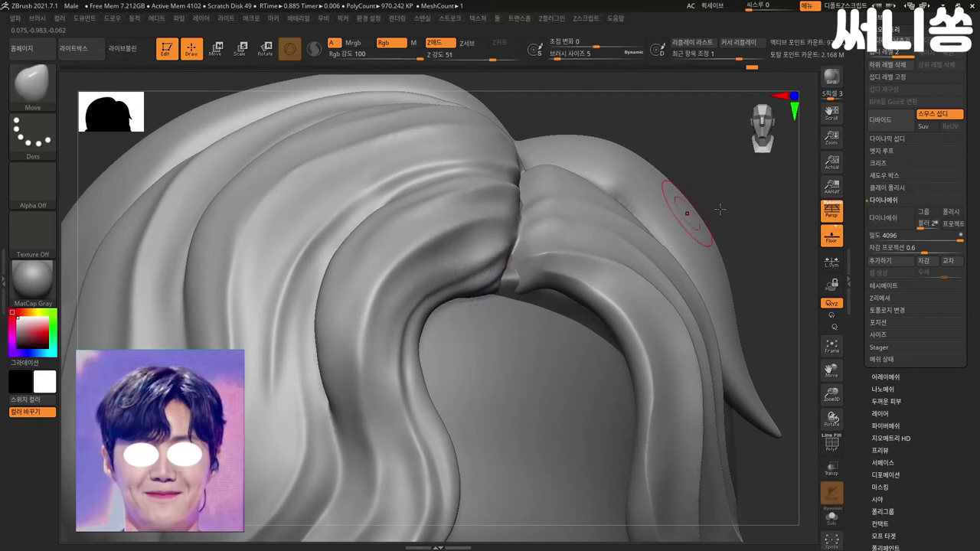
left_click_drag(701, 215, 683, 244)
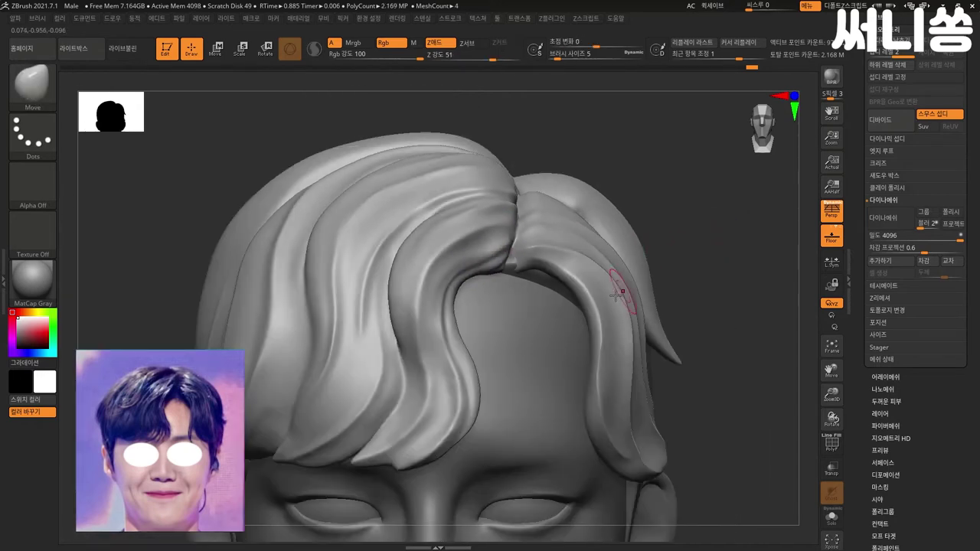
left_click_drag(773, 317, 768, 284)
mouse_move(358, 390)
left_mouse_down("shift")
mouse_move(453, 358)
mouse_move(416, 350)
left_mouse_up("shift")
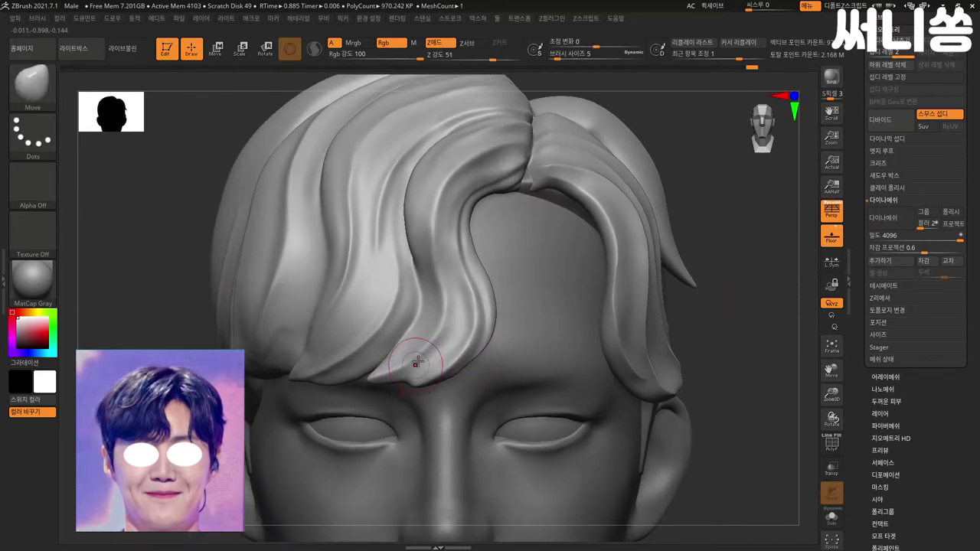
mouse_move(745, 324)
left_mouse_down("alt")
mouse_move(716, 312)
mouse_move(691, 344)
mouse_move(506, 281)
left_mouse_up("alt")
Step: Carve a short DamStandard groove along the fringe tip and smooth around it
key("b")
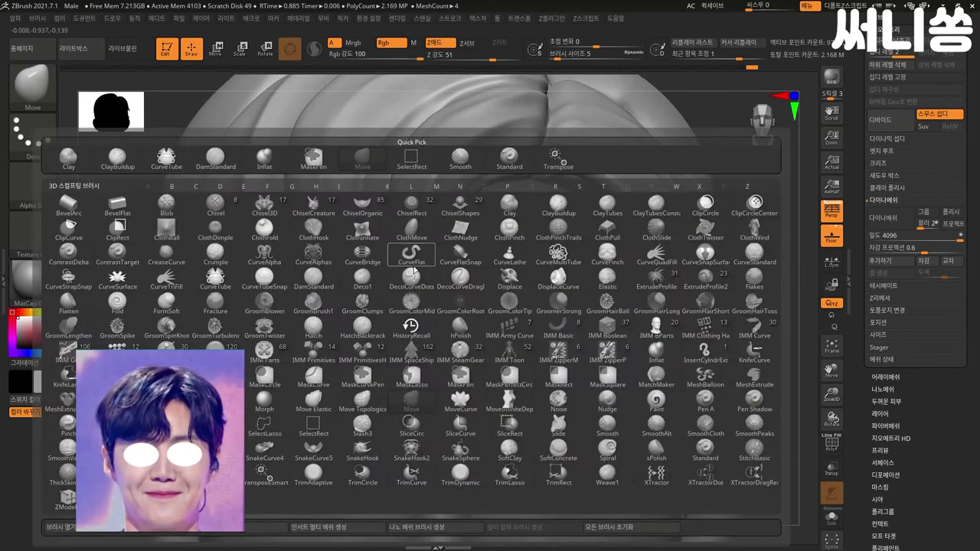
key("d")
key("s")
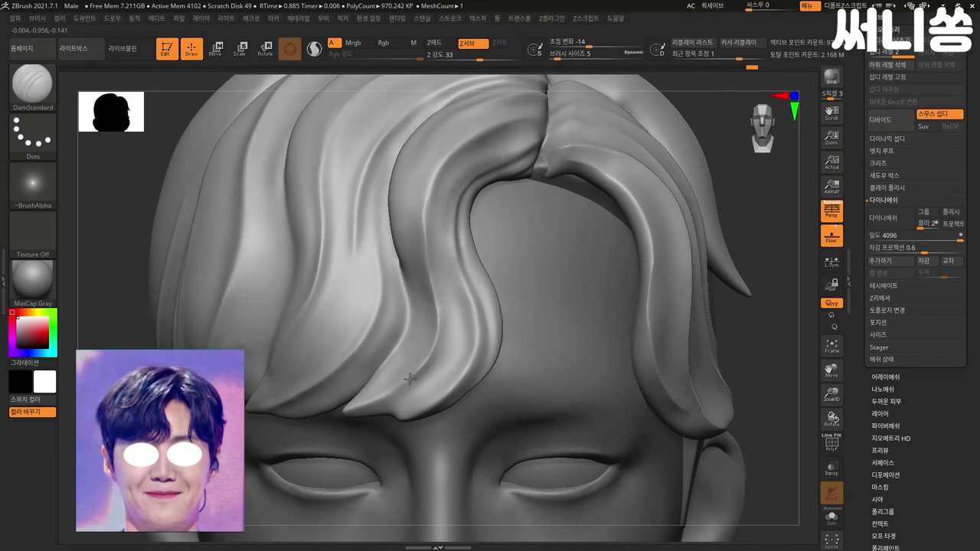
left_click_drag(388, 396, 360, 409)
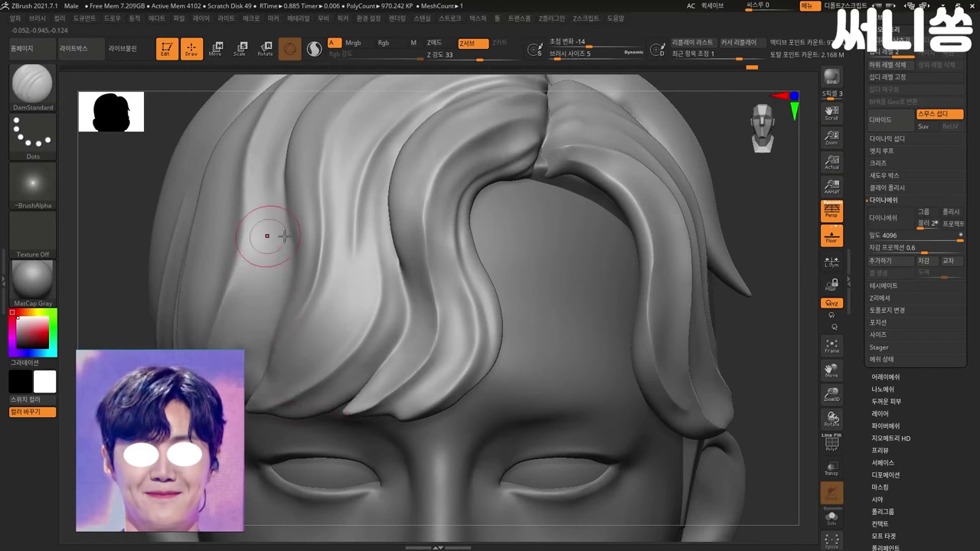
key("shift")
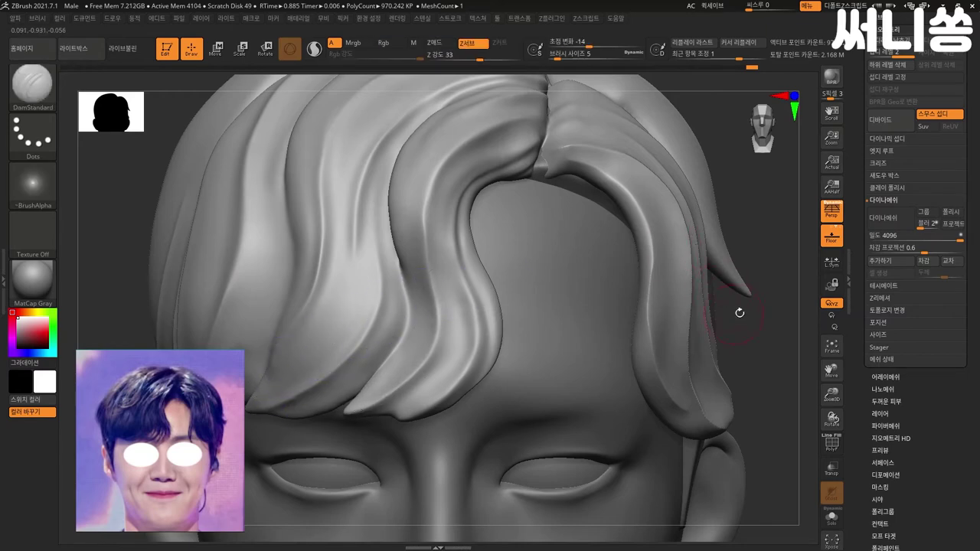
left_click_drag(763, 331, 761, 325)
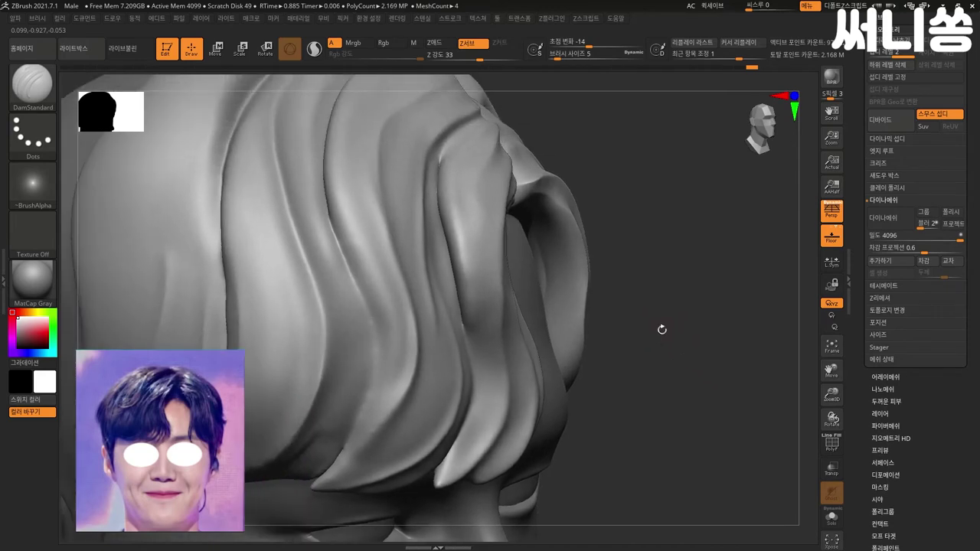
Step: Inflate the left hair strand on top of the head with the Inflat brush
key("b")
key("i")
key("n")
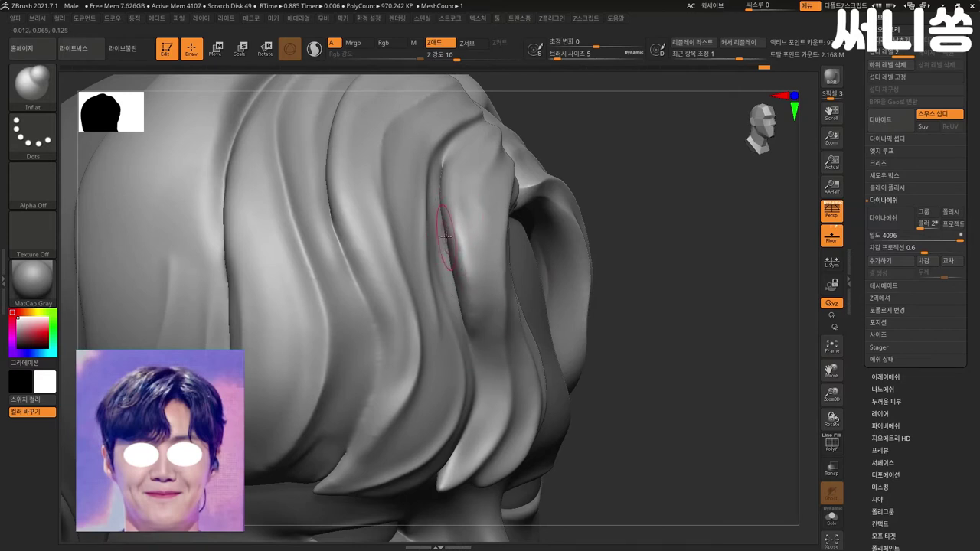
mouse_move(445, 236)
right_mouse_down()
mouse_move(234, 323)
mouse_move(261, 321)
mouse_move(261, 383)
right_mouse_up()
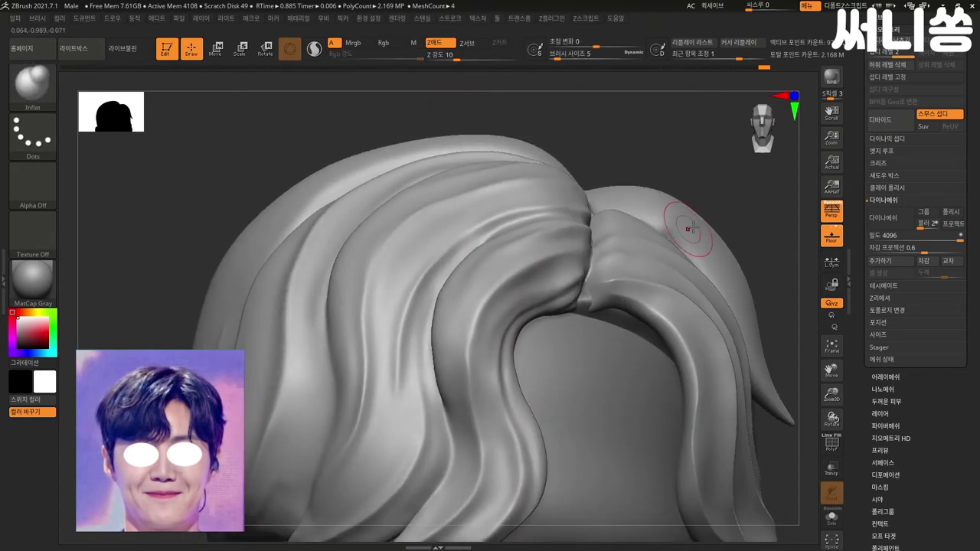
right_click_drag(663, 230, 707, 203)
right_click_drag(215, 274, 329, 280)
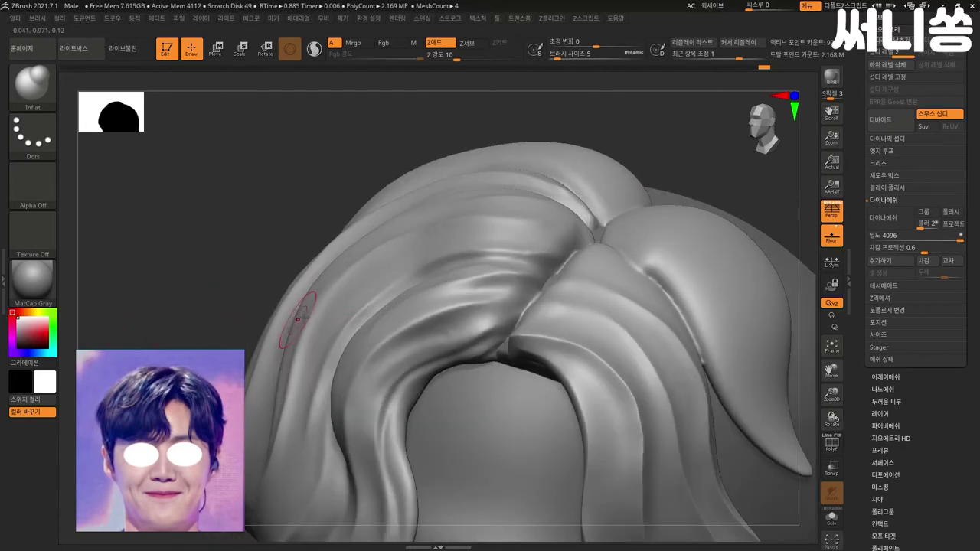
mouse_move(303, 313)
left_mouse_down()
mouse_move(423, 285)
mouse_move(416, 274)
mouse_move(459, 230)
mouse_move(448, 244)
mouse_move(558, 251)
left_mouse_up()
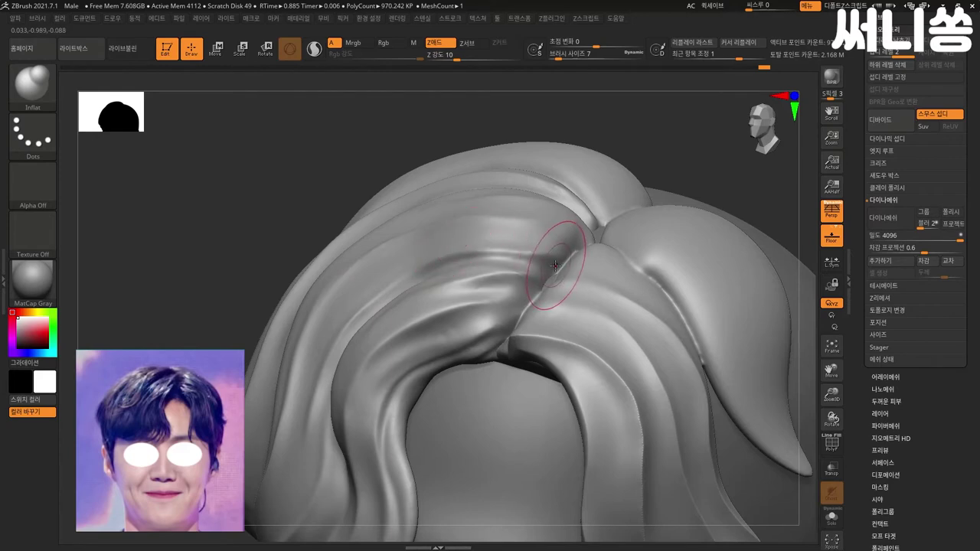
Step: Carve a fine DamStandard groove across the strand with a much smaller brush
key("b")
key("d")
key("s")
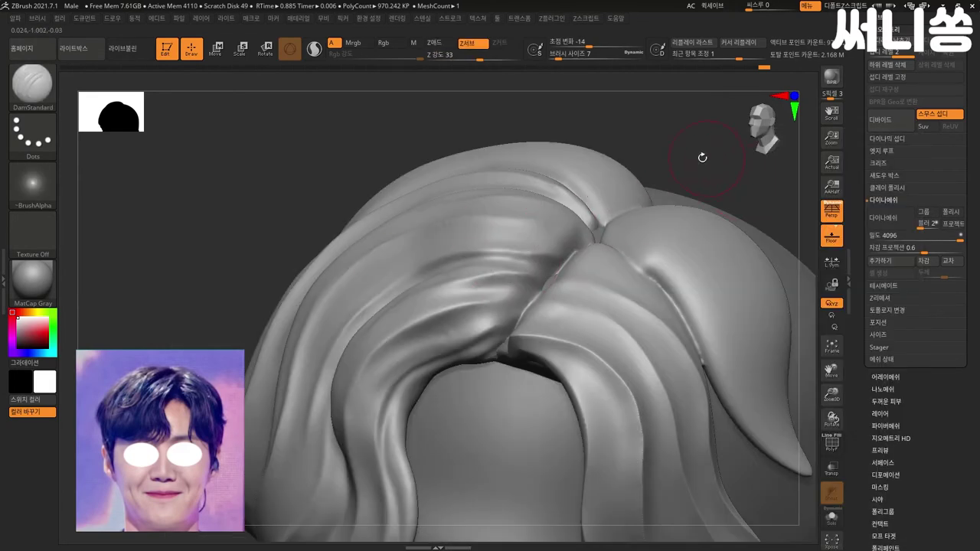
left_click_drag(707, 158, 692, 199)
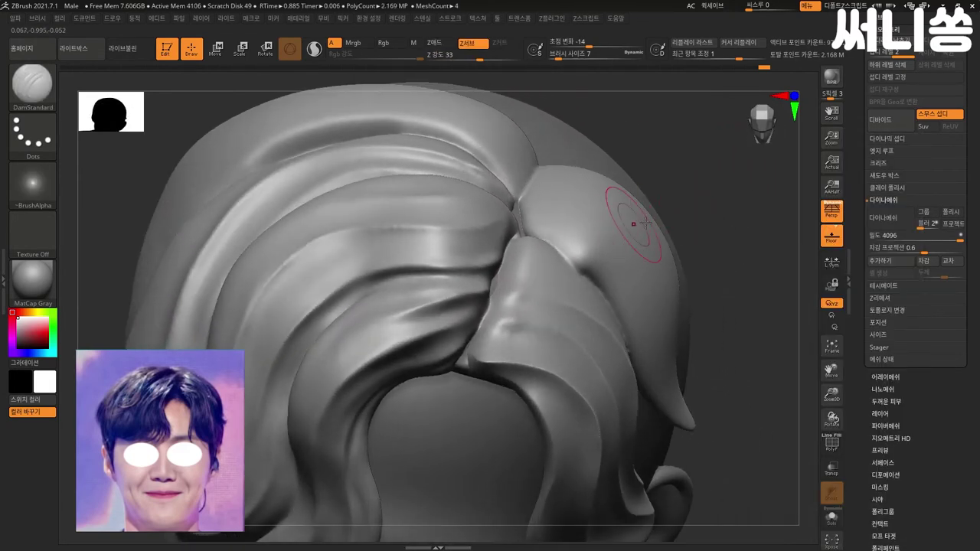
left_click_drag(613, 219, 722, 219)
key("bracketleft")
key("bracketleft")
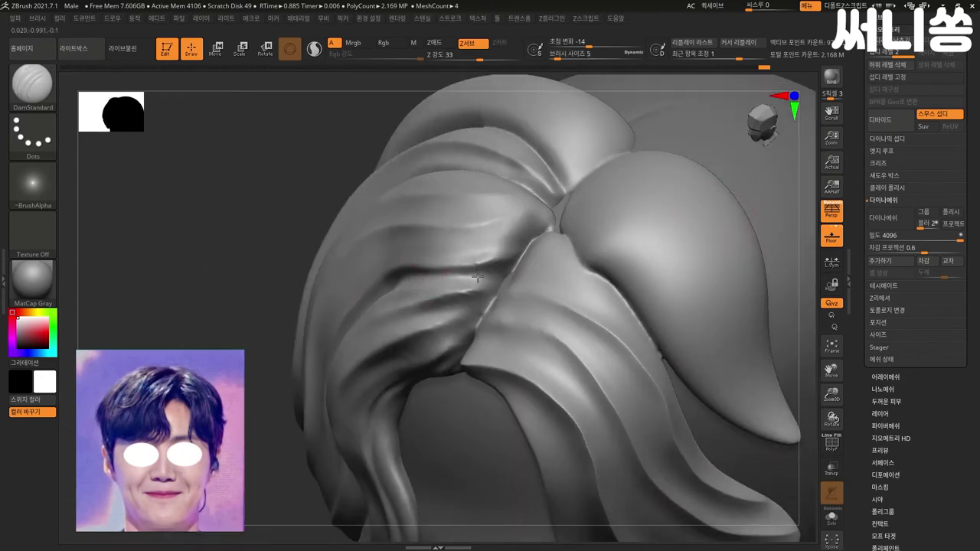
left_click_drag(502, 283, 481, 289)
Step: Carve a thin groove along the strand crease, smooth it and return to a front view
key("shift")
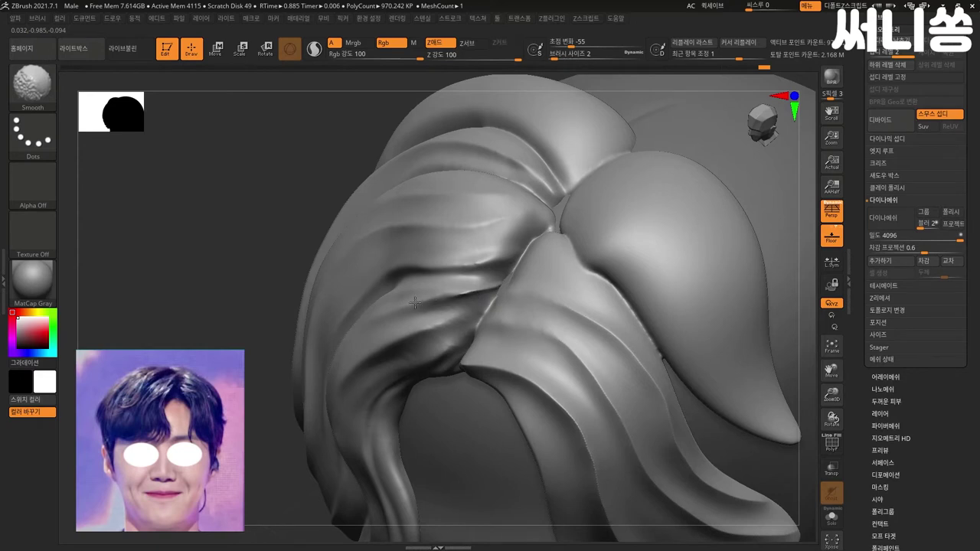
left_click_drag(484, 288, 505, 280)
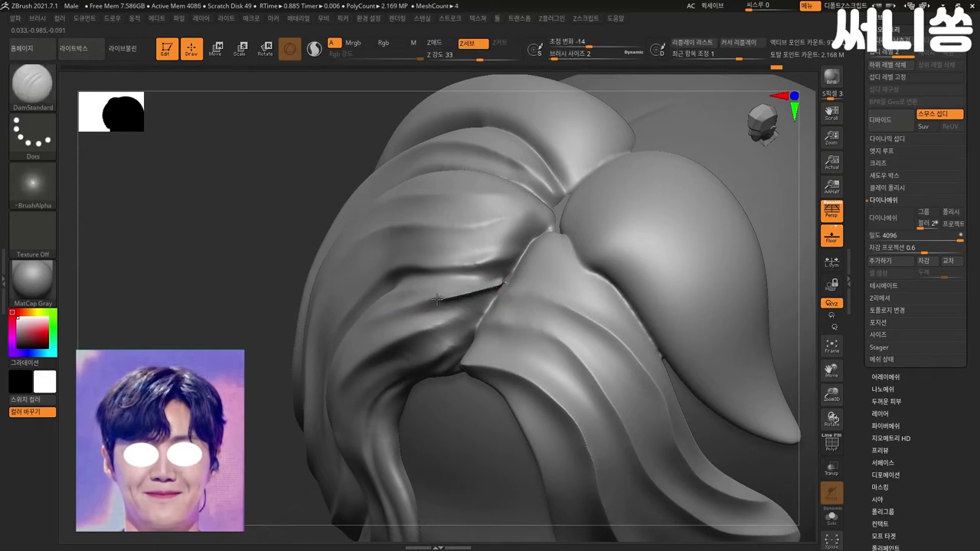
key("shift")
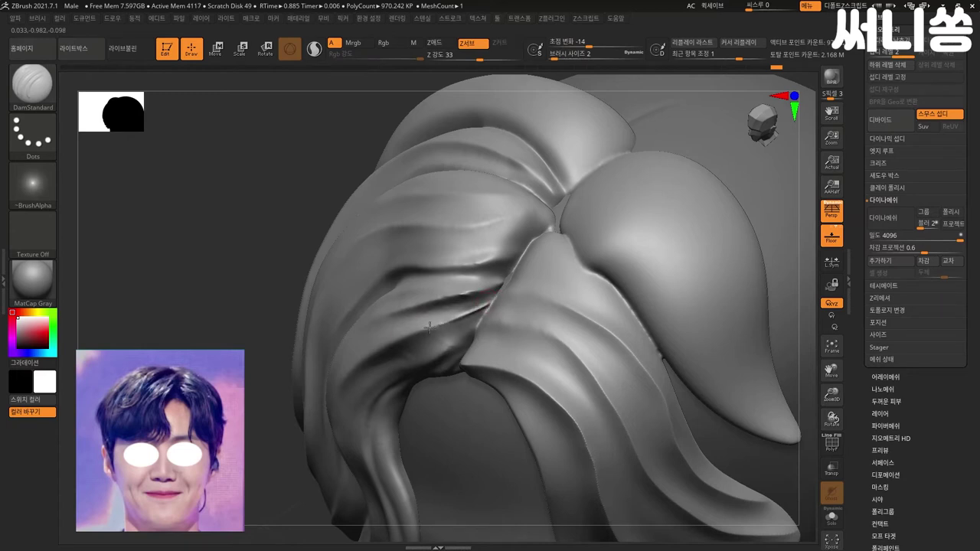
key("shift")
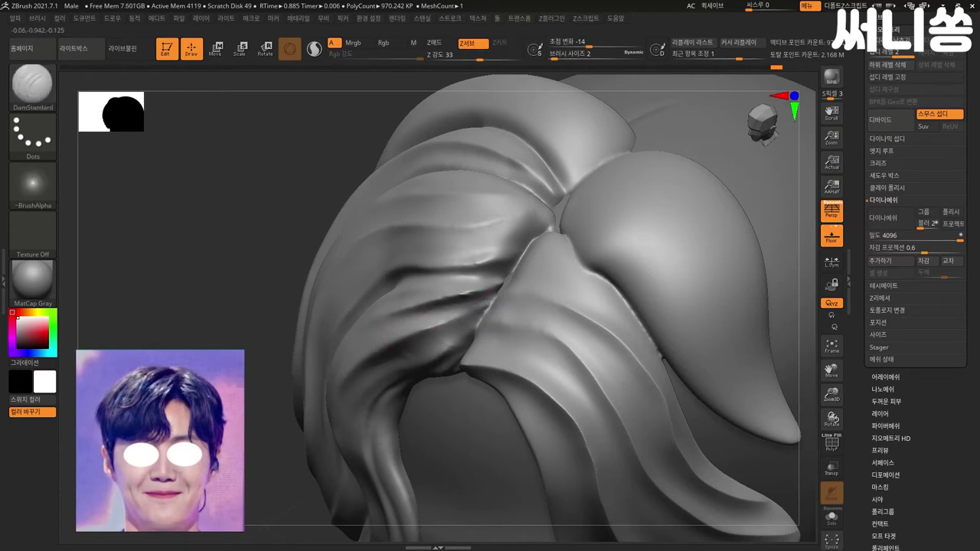
left_click_drag(191, 229, 253, 230, "shift")
right_click_drag(605, 289, 664, 304, "shift")
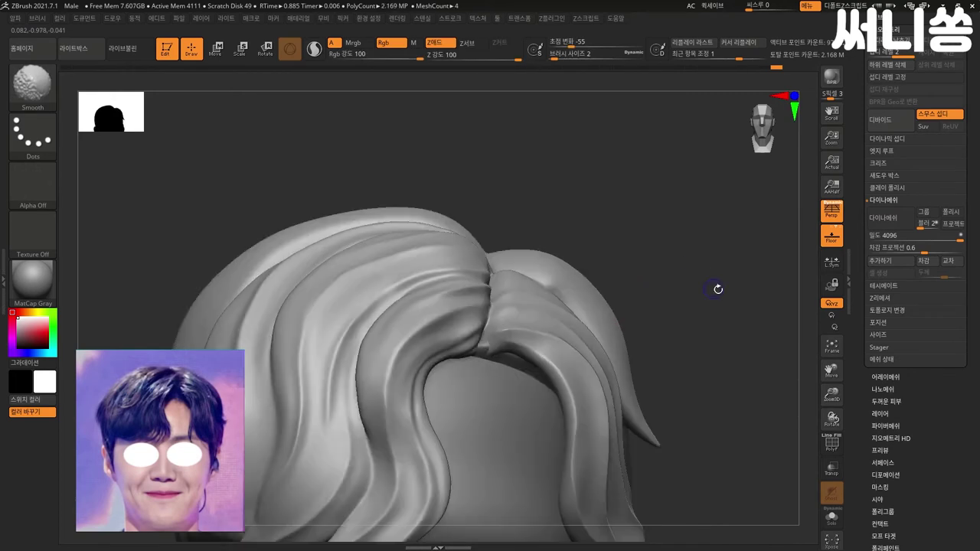
Step: Build up clay on the front strand over the forehead with a slightly larger ClayBuildup brush
right_click_drag(664, 304, 690, 294, "alt")
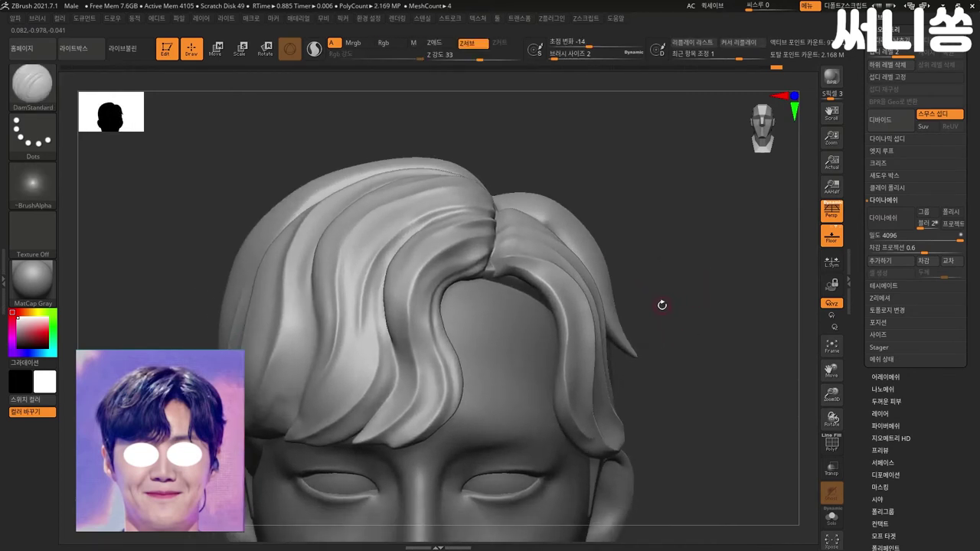
mouse_move(682, 263)
right_mouse_down()
mouse_move(712, 291)
mouse_move(369, 331)
right_mouse_up()
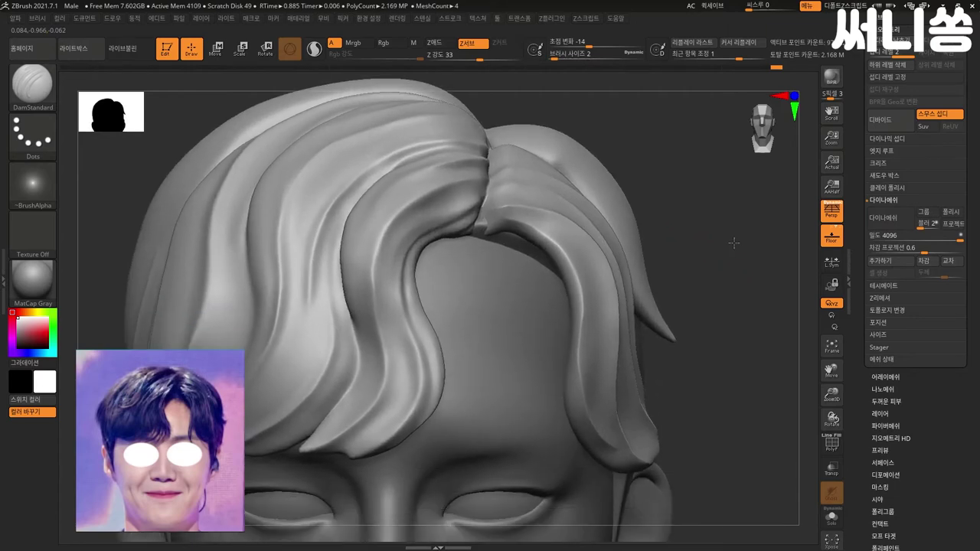
key("bracketright")
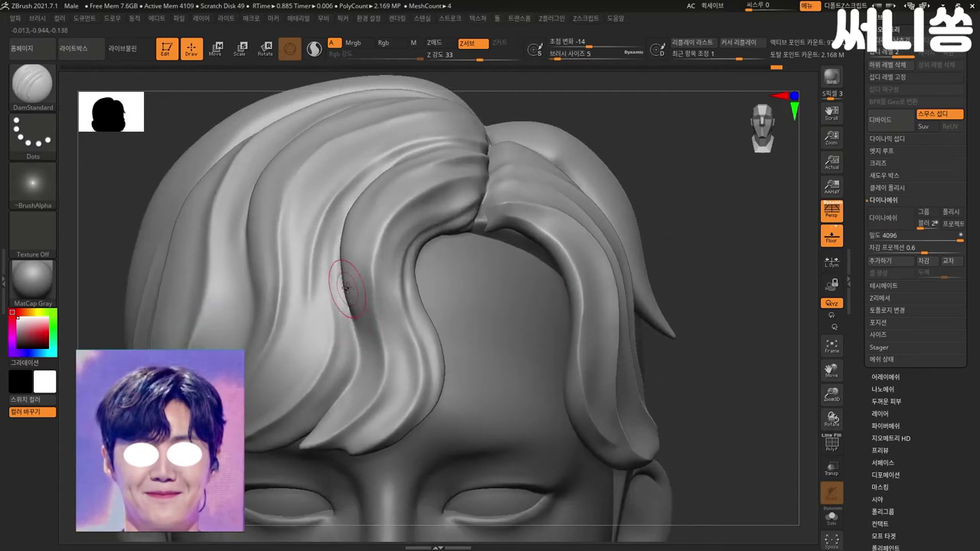
key("b")
key("c")
key("b")
mouse_move(365, 326)
left_mouse_down()
mouse_move(351, 302)
mouse_move(364, 314)
left_mouse_up()
Step: Smooth the built-up forehead strand into the wave's curve
key("shift")
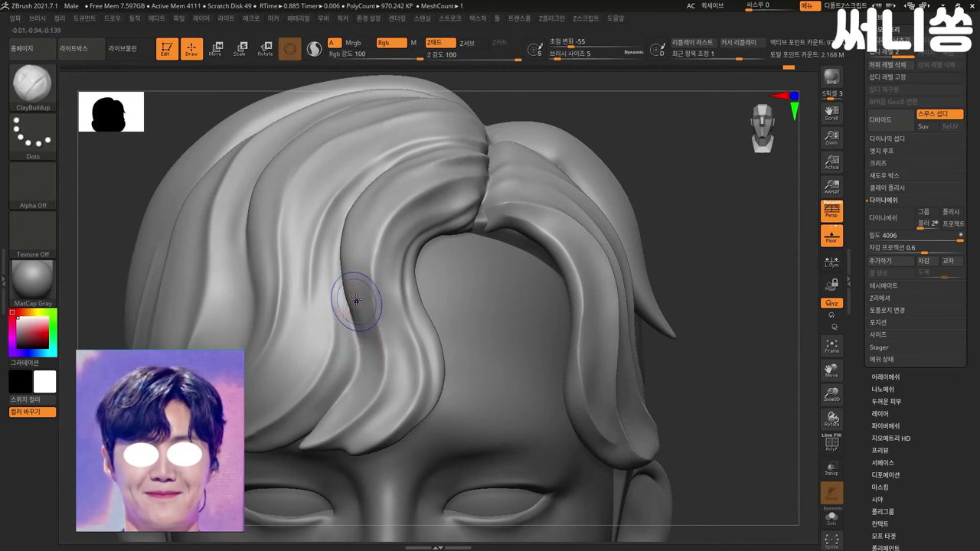
key("shift")
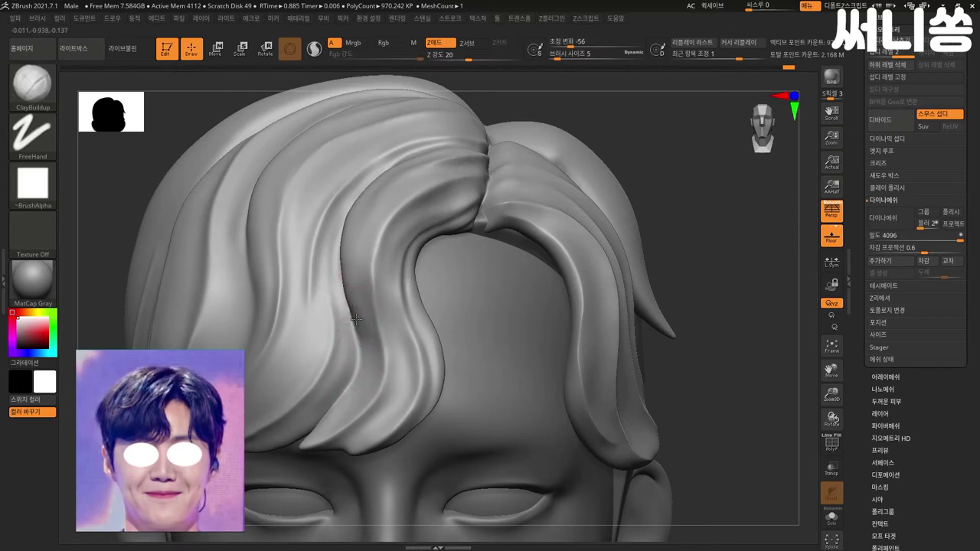
left_click_drag(361, 364, 364, 342, "shift")
key("shift")
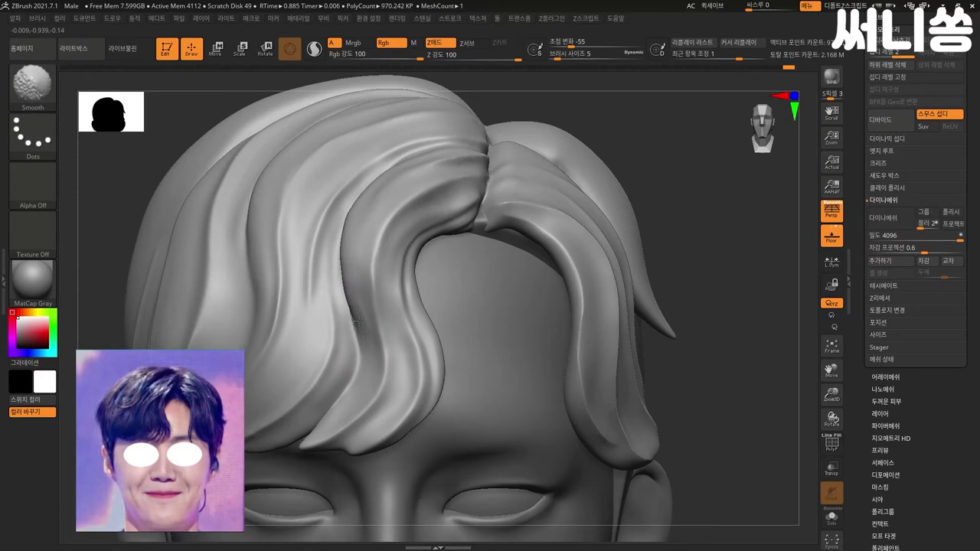
left_click_drag(359, 321, 349, 293, "shift")
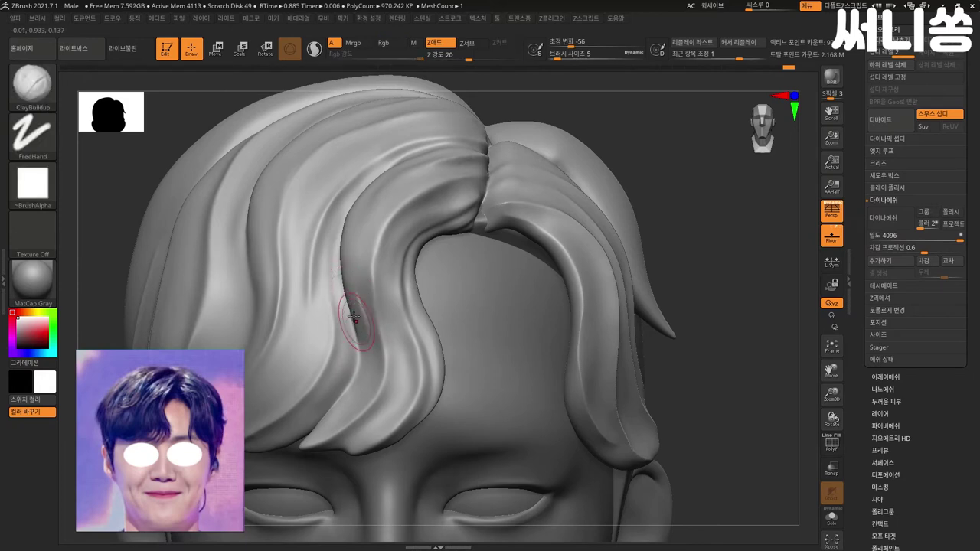
key("shift")
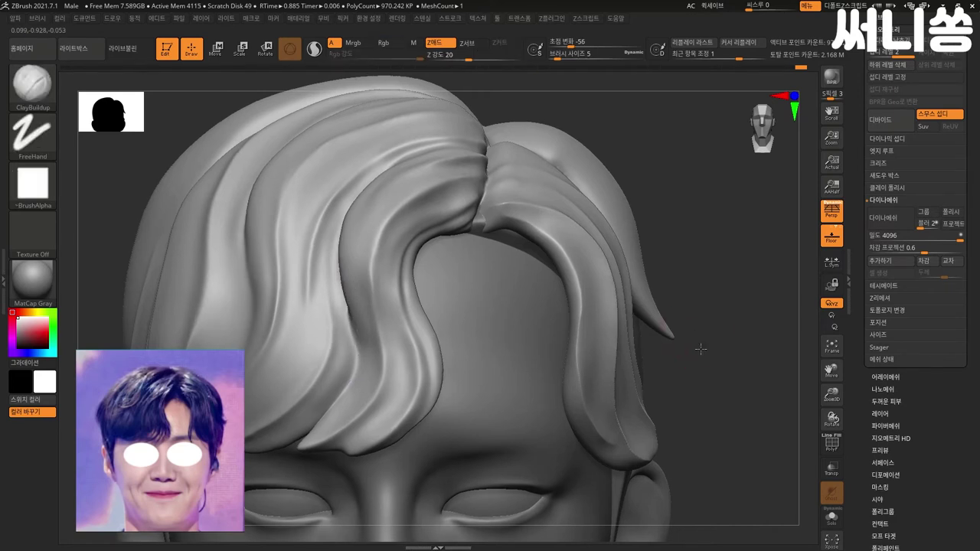
left_click_drag(700, 346, 683, 295)
left_click_drag(639, 352, 661, 357)
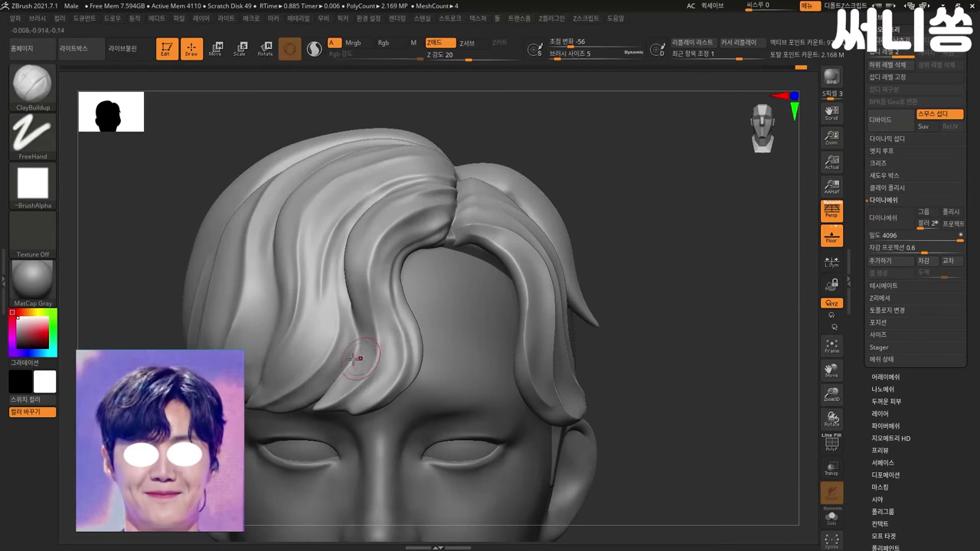
key("b")
key("v")
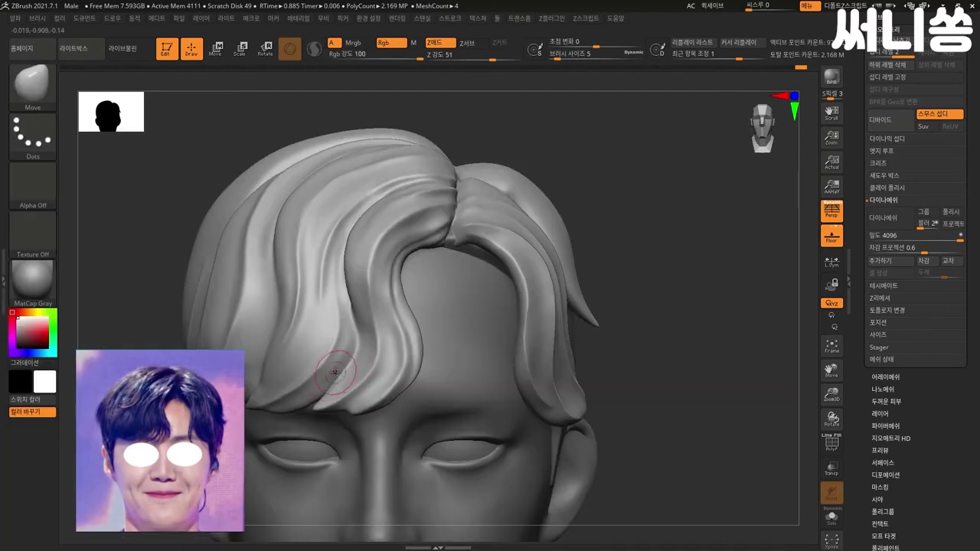
Step: Pull the front lock edge into shape with the Move brush, undoing the last stroke
left_click_drag(334, 375, 346, 356)
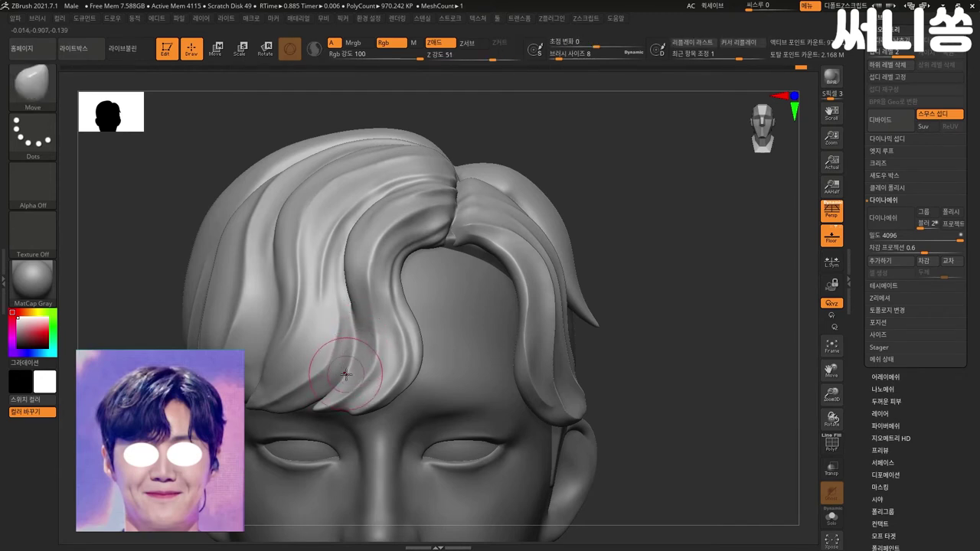
mouse_move(354, 347)
left_mouse_down()
mouse_move(356, 333)
mouse_move(432, 334)
mouse_move(427, 263)
mouse_move(403, 289)
left_mouse_up()
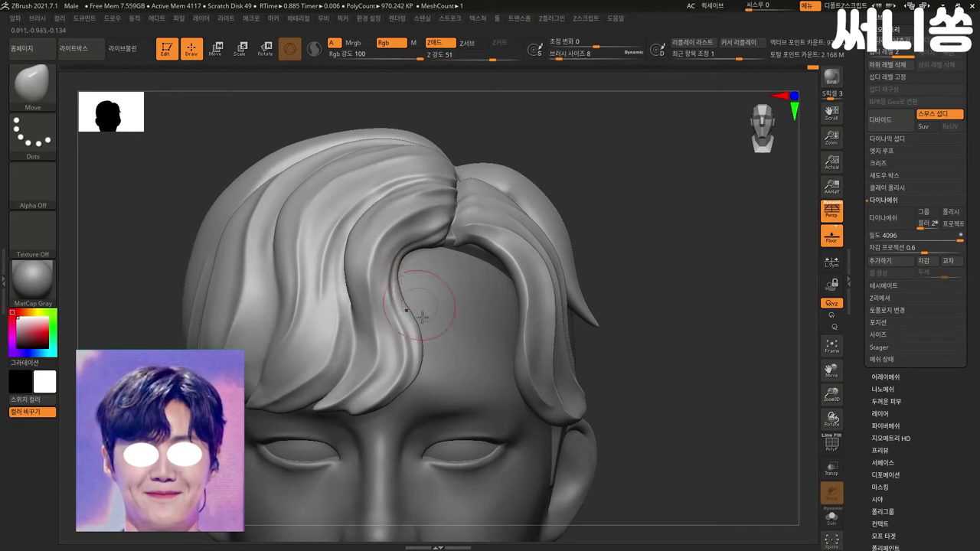
left_click_drag(627, 351, 644, 374, "shift")
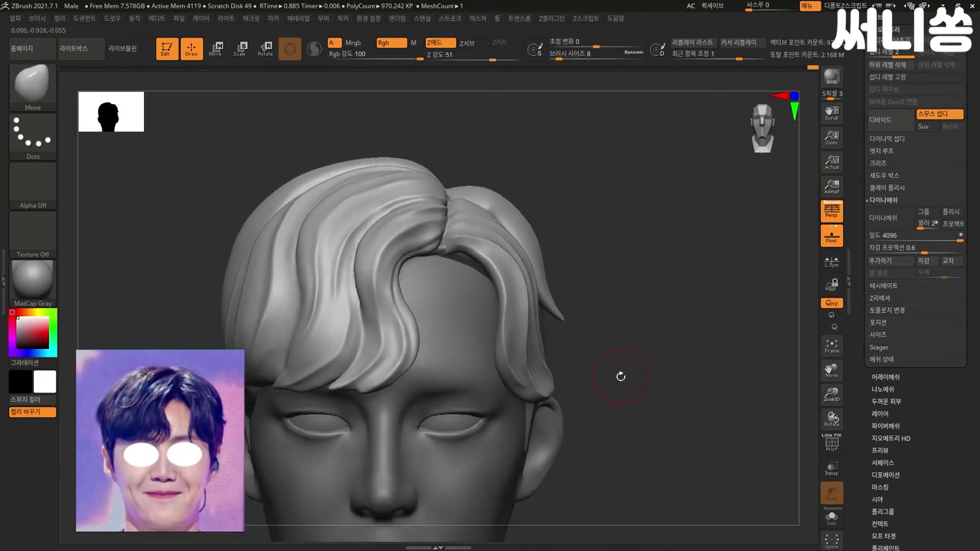
scroll(624, 377, "up", 3)
left_click_drag(307, 372, 305, 375)
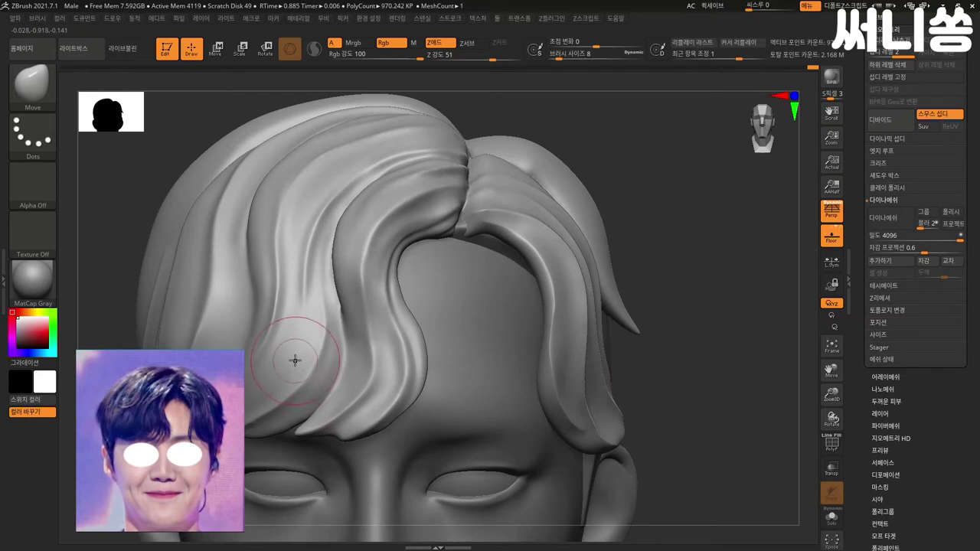
key("ctrl+z")
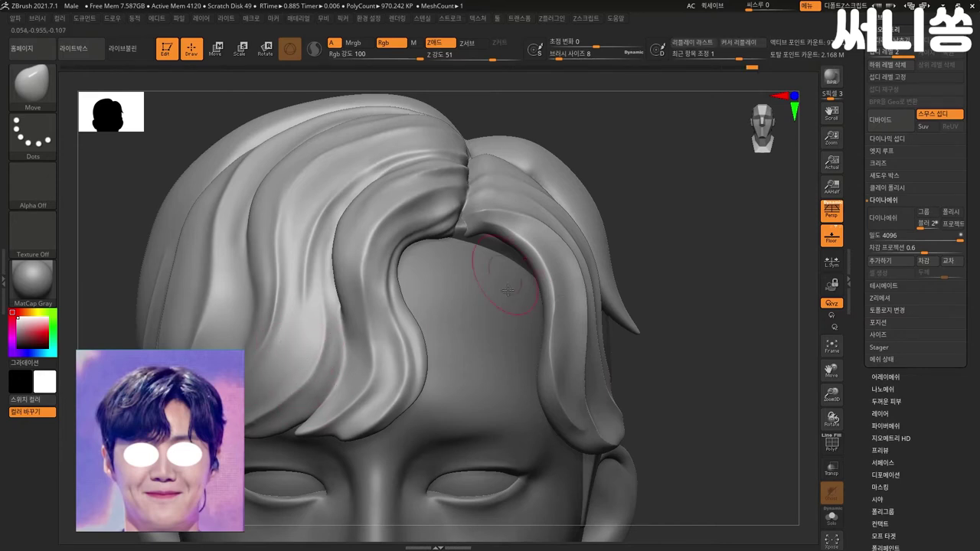
Step: Check the reshaped lock from front, raised and side angles, undoing one more stroke
left_click_drag(492, 295, 340, 373)
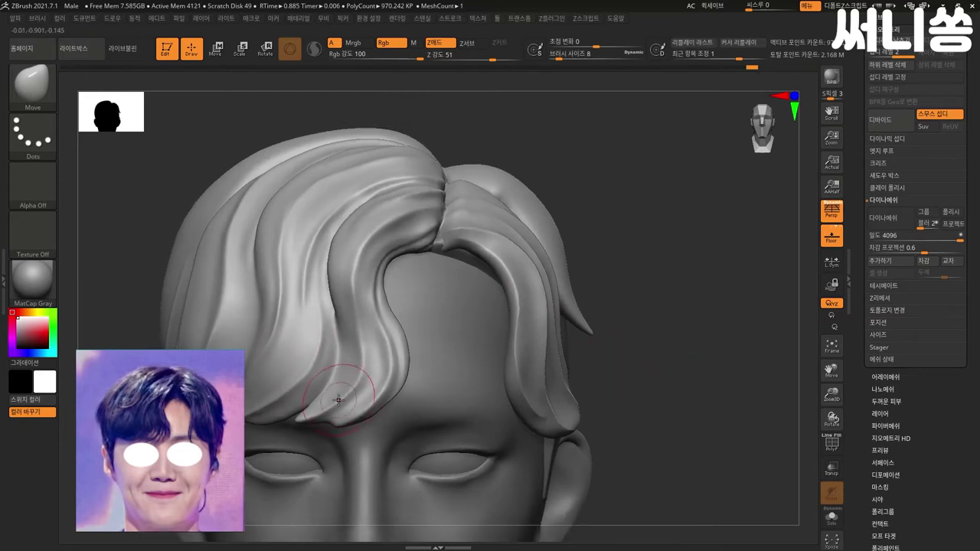
left_click_drag(664, 386, 699, 306)
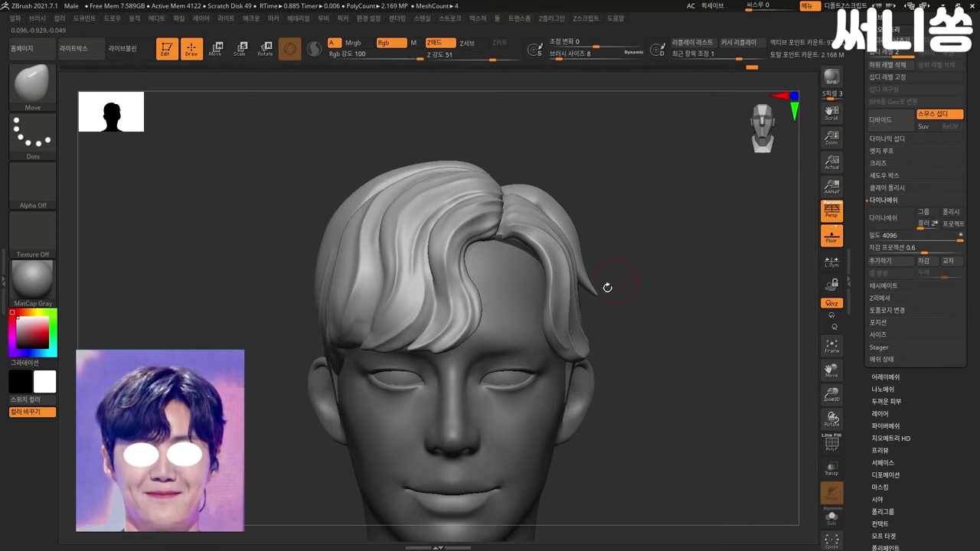
mouse_move(667, 406)
left_mouse_down()
mouse_move(665, 388)
mouse_move(691, 389)
mouse_move(694, 378)
left_mouse_up()
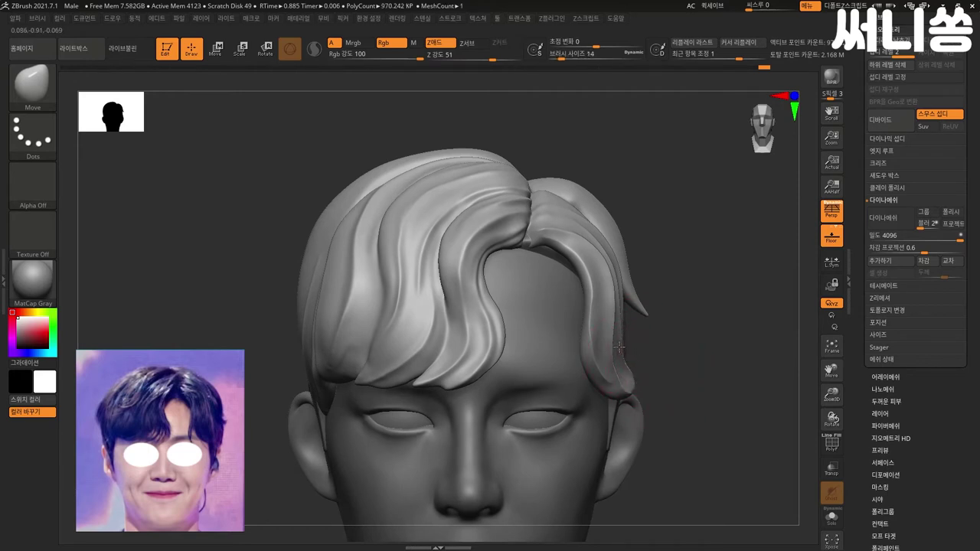
key("ctrl+z")
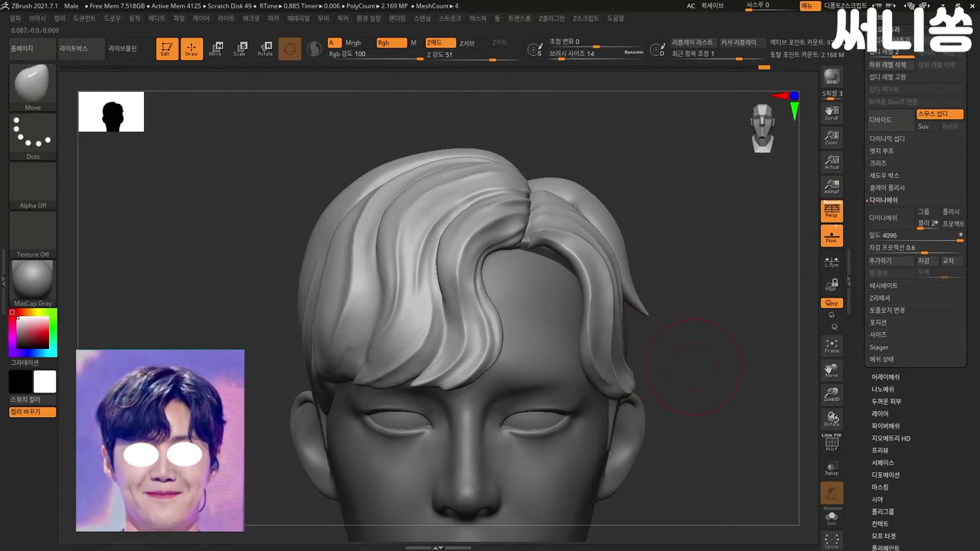
left_click_drag(701, 365, 620, 382)
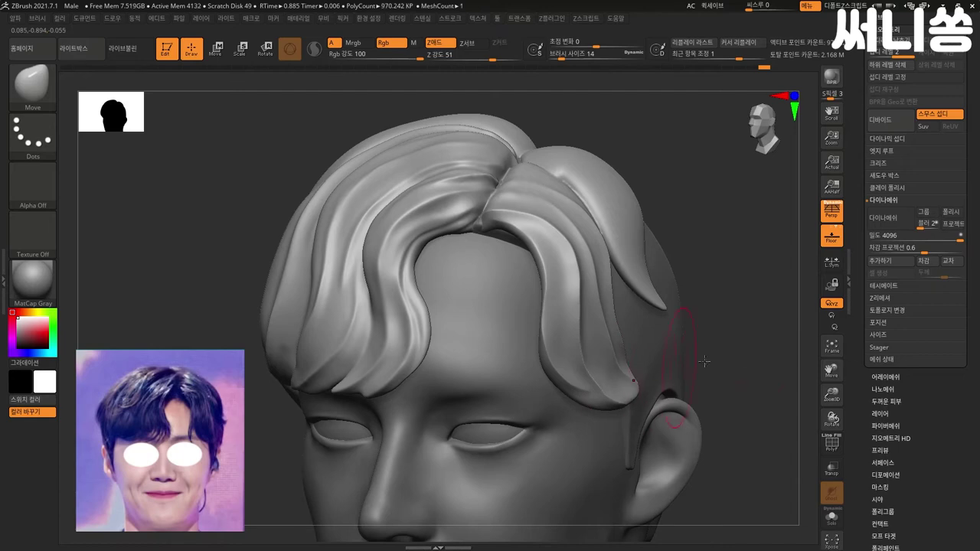
left_click_drag(638, 383, 613, 373)
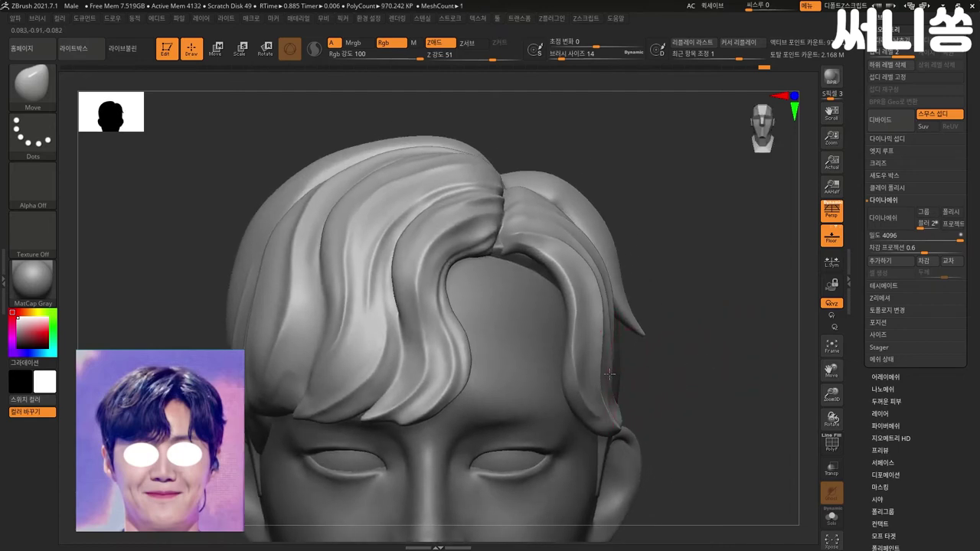
left_click_drag(700, 378, 652, 385)
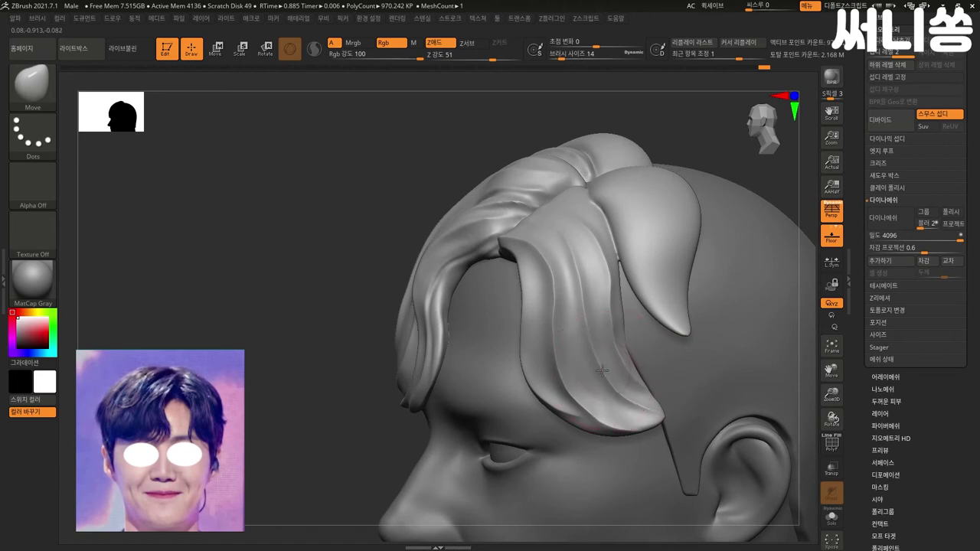
Step: Reshape the side strand tip and temple lock with a smaller Move brush
mouse_move(652, 386)
left_mouse_down()
mouse_move(652, 411)
mouse_move(660, 399)
left_mouse_up()
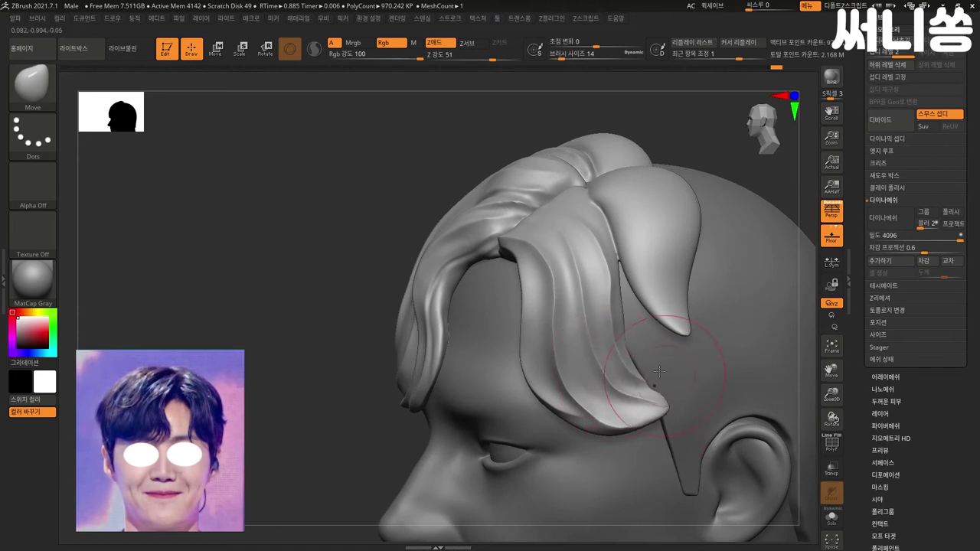
left_click_drag(624, 273, 617, 263)
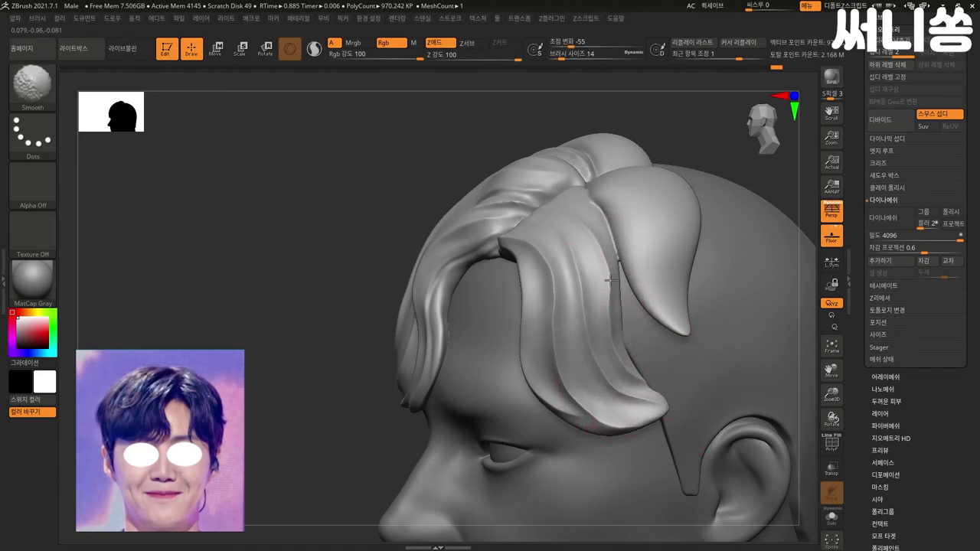
key("bracketleft")
key("bracketleft")
key("bracketleft")
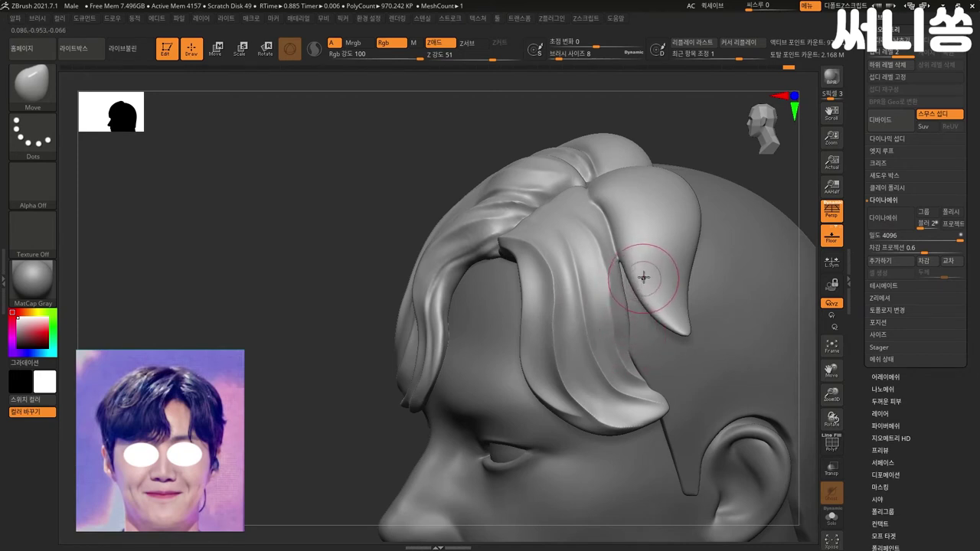
left_click_drag(595, 267, 607, 310, "shift")
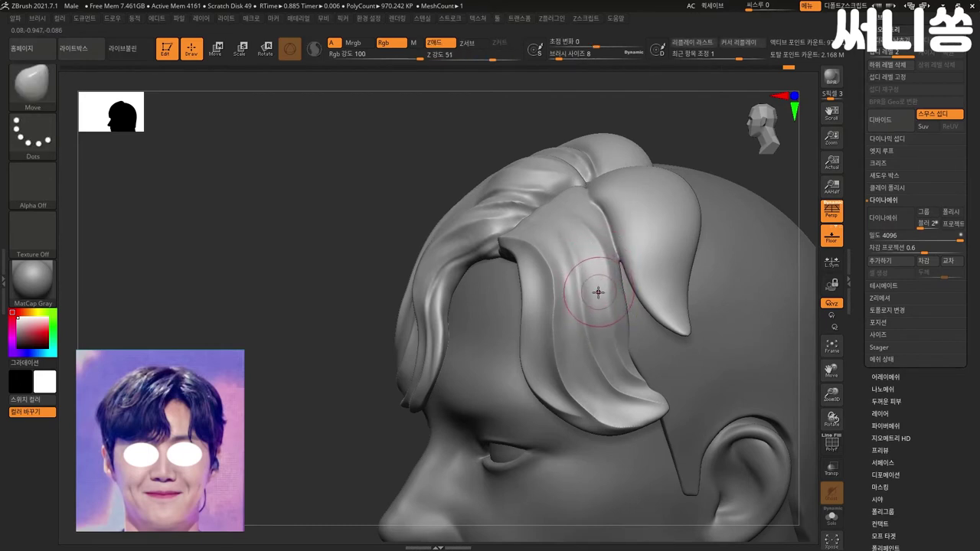
left_click_drag(604, 310, 605, 320)
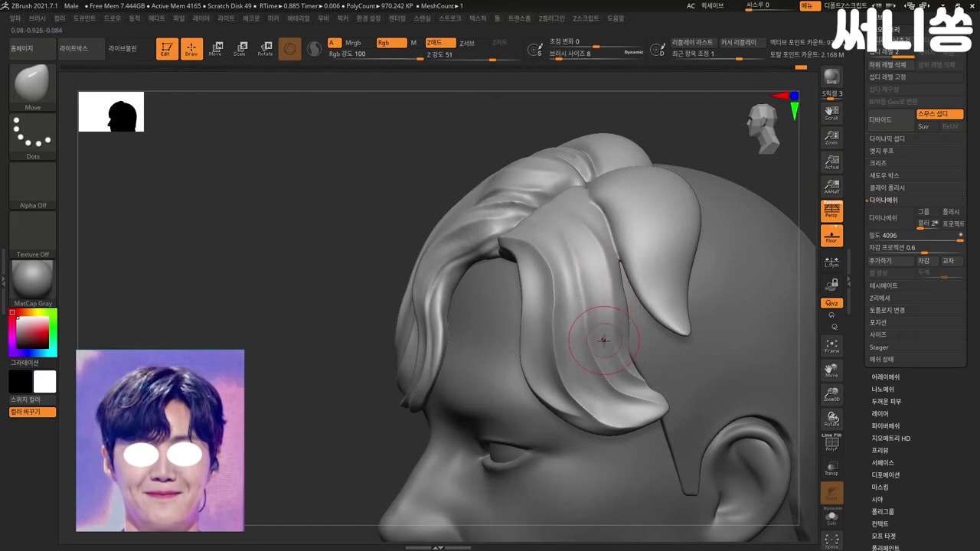
Step: Inflate and smooth the temple lock with the Inflat brush, then return to front view
key("b")
key("i")
key("n")
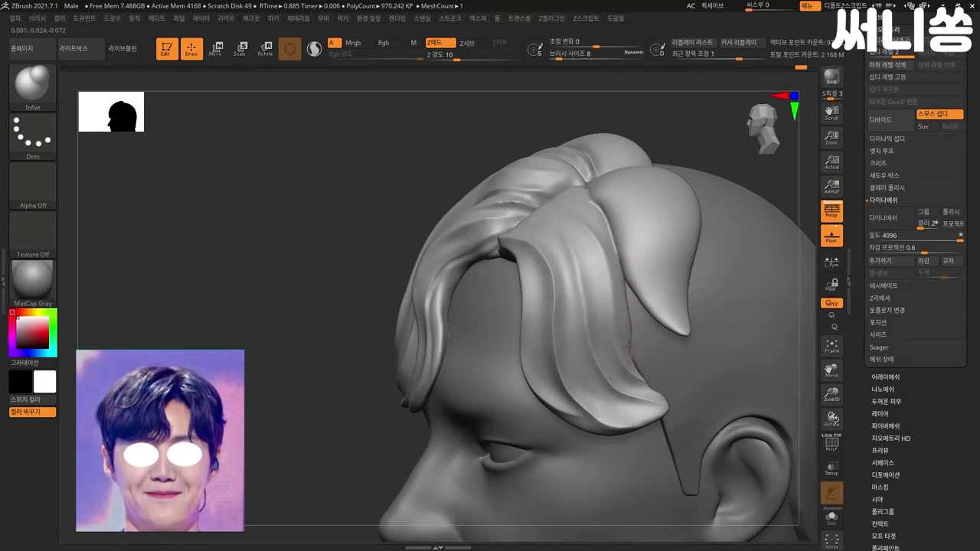
key("shift")
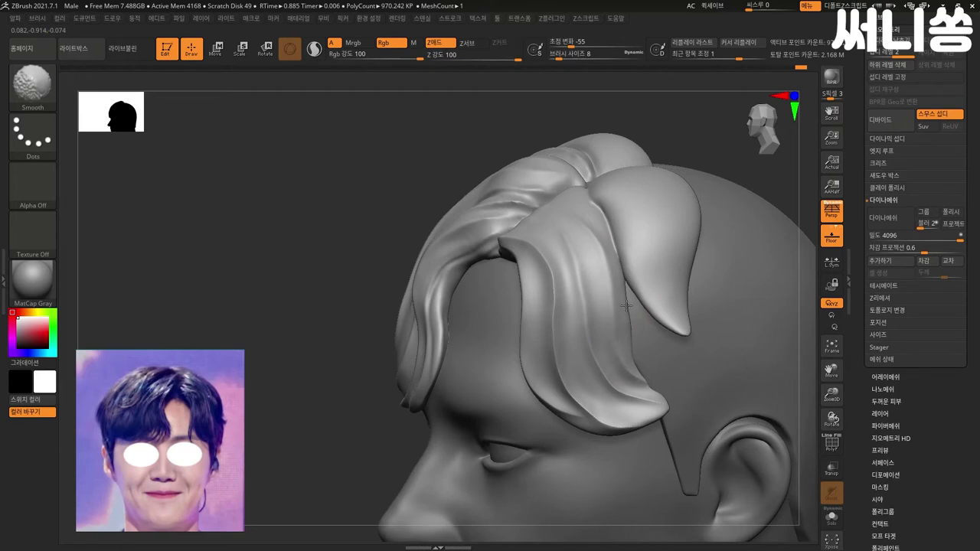
left_click_drag(626, 305, 626, 280, "shift")
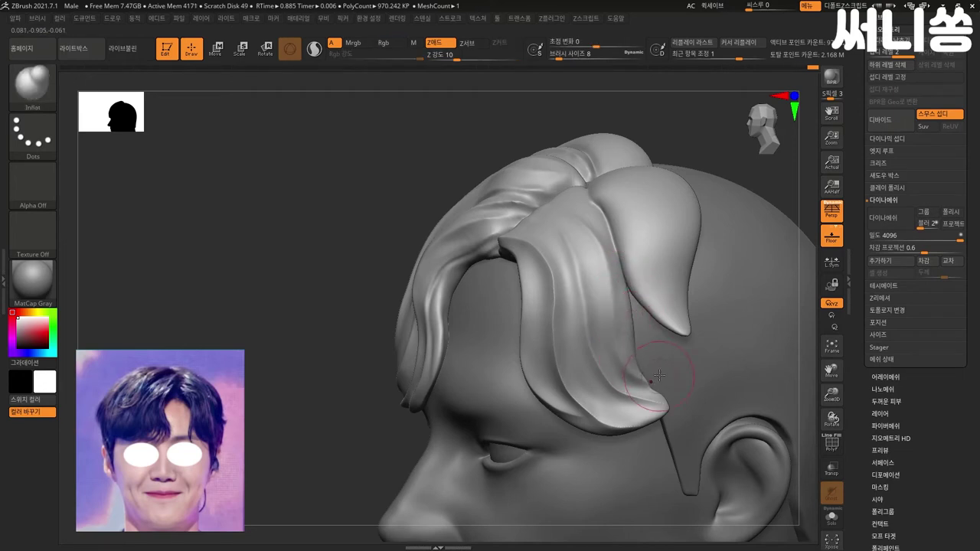
mouse_move(358, 410)
left_mouse_down("shift")
mouse_move(719, 362)
mouse_move(725, 303)
mouse_move(704, 276)
left_mouse_up("shift")
Step: Zoom in from above and push the raised parting lock with the Move brush
left_click_drag(564, 147, 558, 187, "alt")
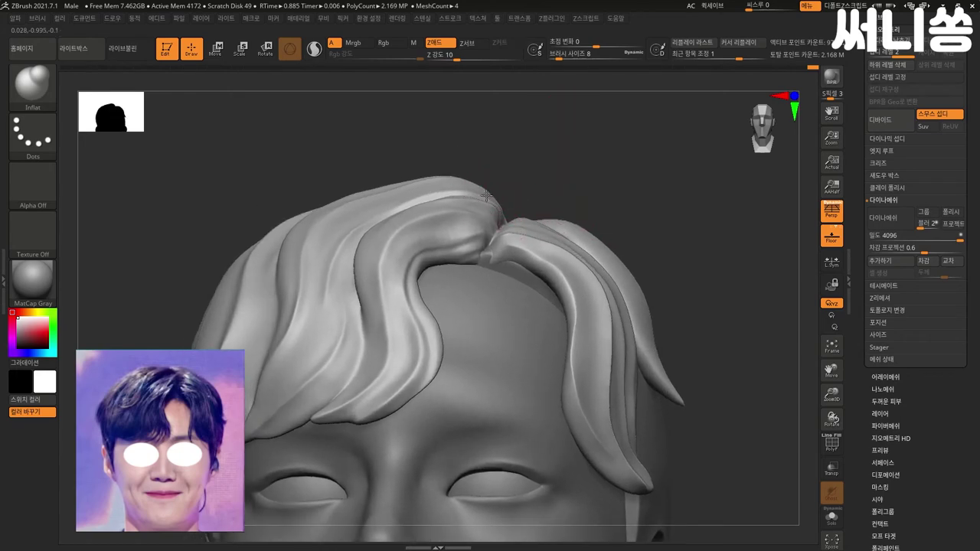
left_click_drag(494, 190, 498, 188)
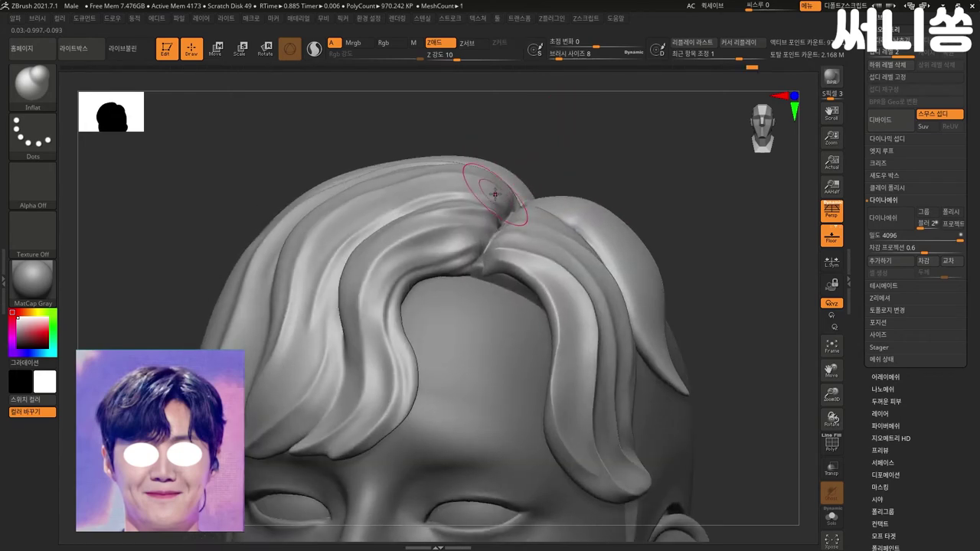
key("b")
key("m")
key("v")
mouse_move(506, 149)
left_mouse_down()
mouse_move(522, 170)
mouse_move(528, 164)
mouse_move(511, 184)
mouse_move(531, 168)
mouse_move(513, 212)
mouse_move(678, 194)
mouse_move(582, 230)
mouse_move(660, 204)
mouse_move(502, 238)
left_mouse_up()
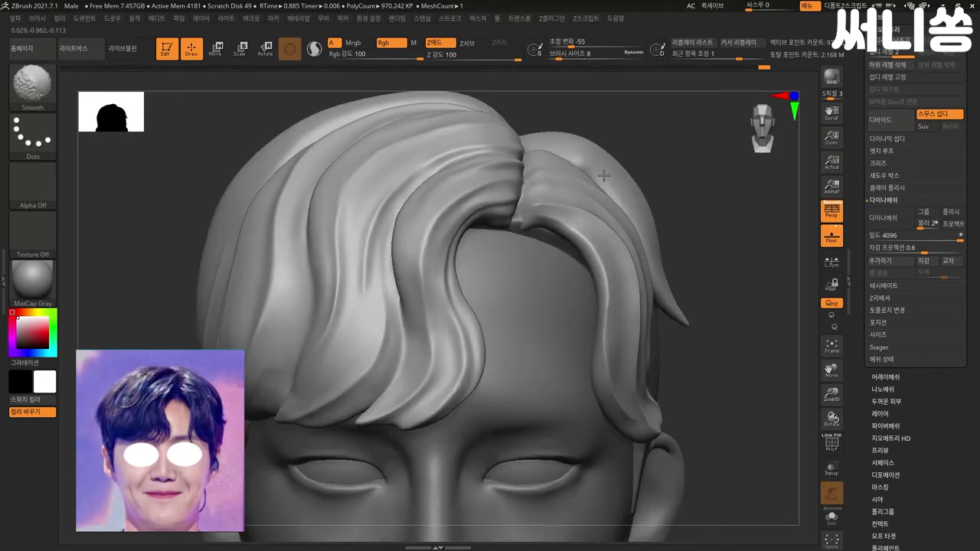
Step: Undo the unwanted parting stroke and orbit around toward the back of the hair
key("ctrl+z")
mouse_move(597, 229)
left_mouse_down()
mouse_move(703, 205)
mouse_move(542, 264)
left_mouse_up()
left_click(521, 279, "alt")
mouse_move(520, 286)
left_mouse_down()
mouse_move(675, 246)
mouse_move(548, 282)
left_mouse_up()
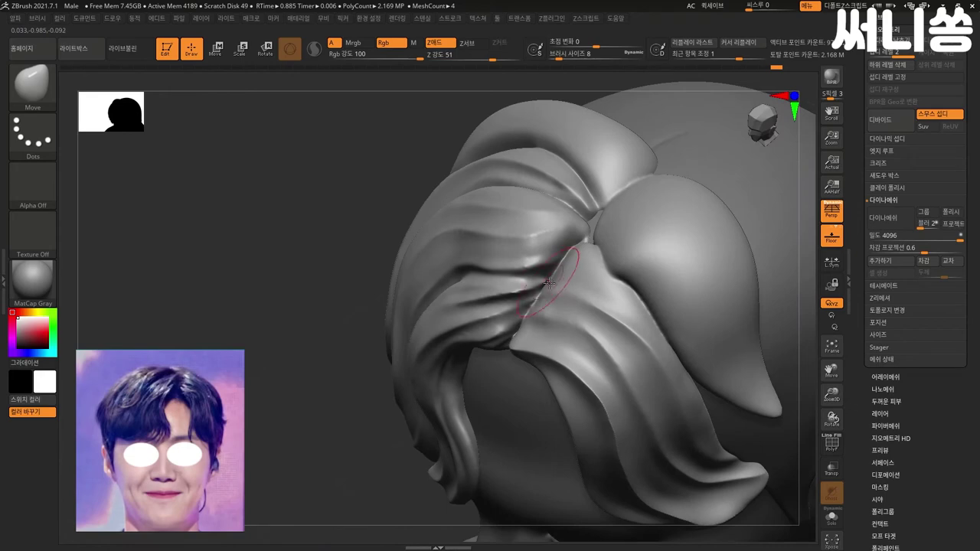
Step: Orbit to a three-quarter side view of the parting and select the DamStandard brush
mouse_move(500, 299)
left_mouse_down()
mouse_move(357, 389)
mouse_move(523, 293)
left_mouse_up()
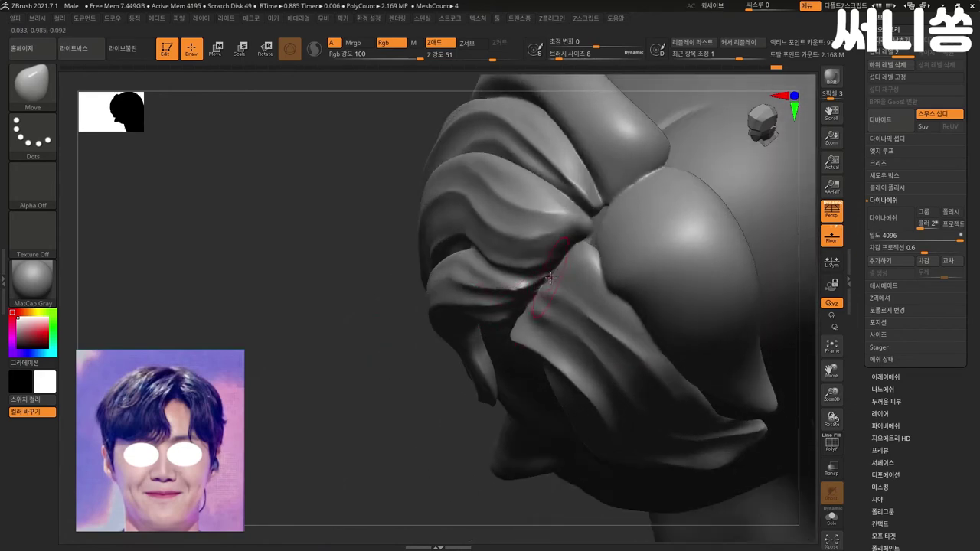
left_click(548, 283, "alt")
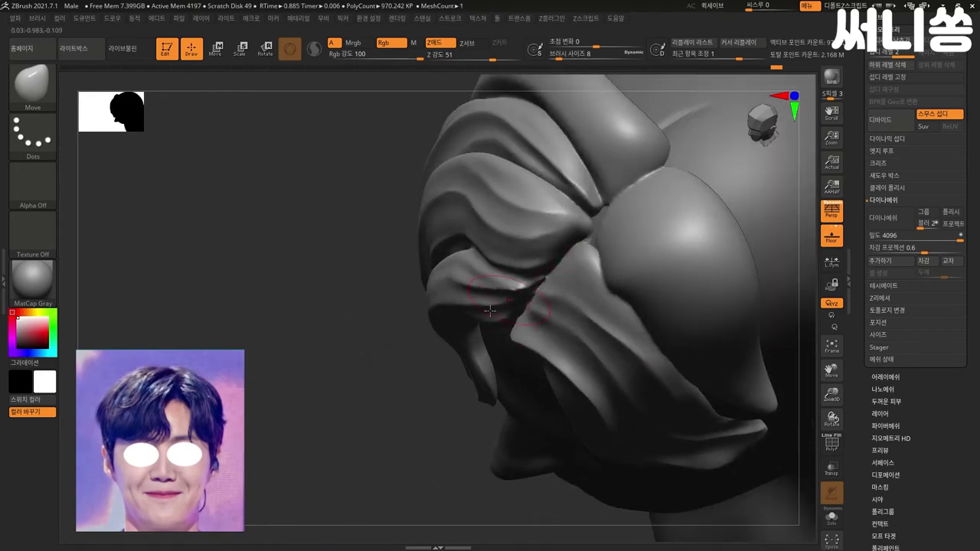
mouse_move(514, 297)
left_mouse_down()
mouse_move(770, 195)
mouse_move(650, 203)
mouse_move(731, 196)
left_mouse_up()
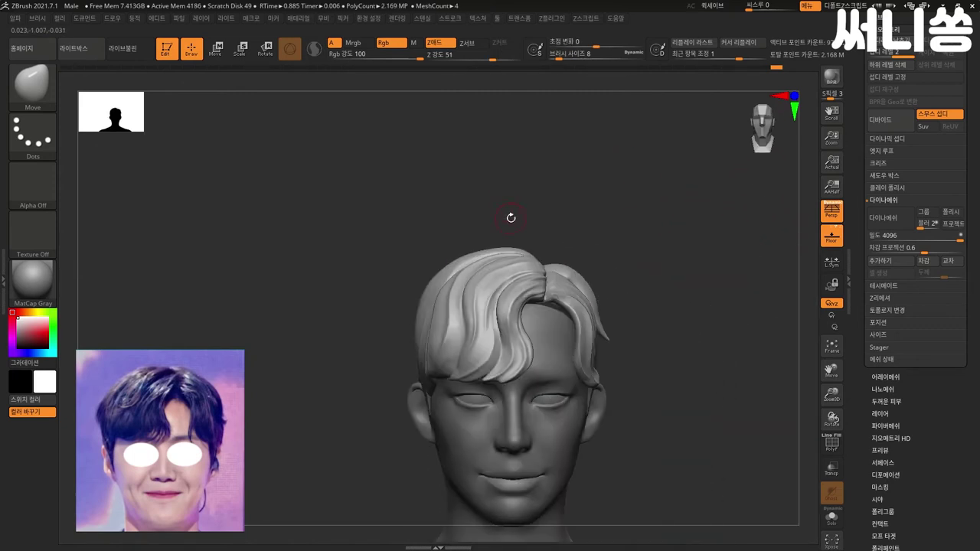
mouse_move(680, 271)
left_mouse_down("alt")
mouse_move(691, 300)
mouse_move(669, 311)
mouse_move(667, 325)
left_mouse_up("alt")
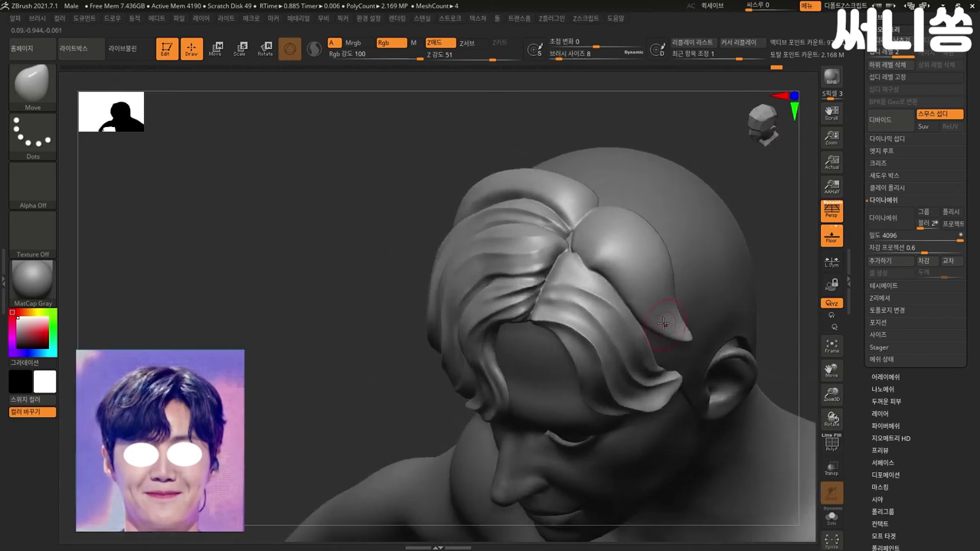
key("b")
key("d")
key("s")
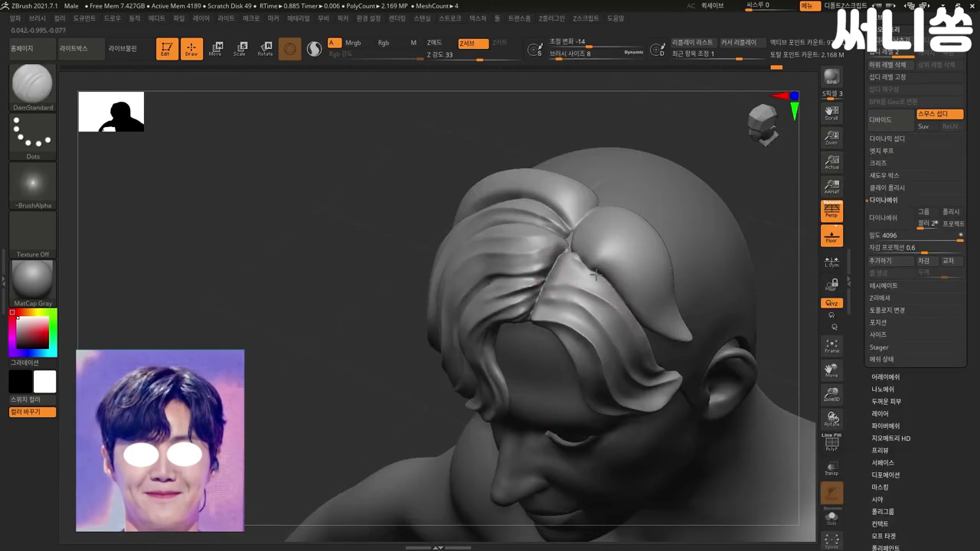
Step: Carve and soften two creases along the strand beside the hair part
key("shift")
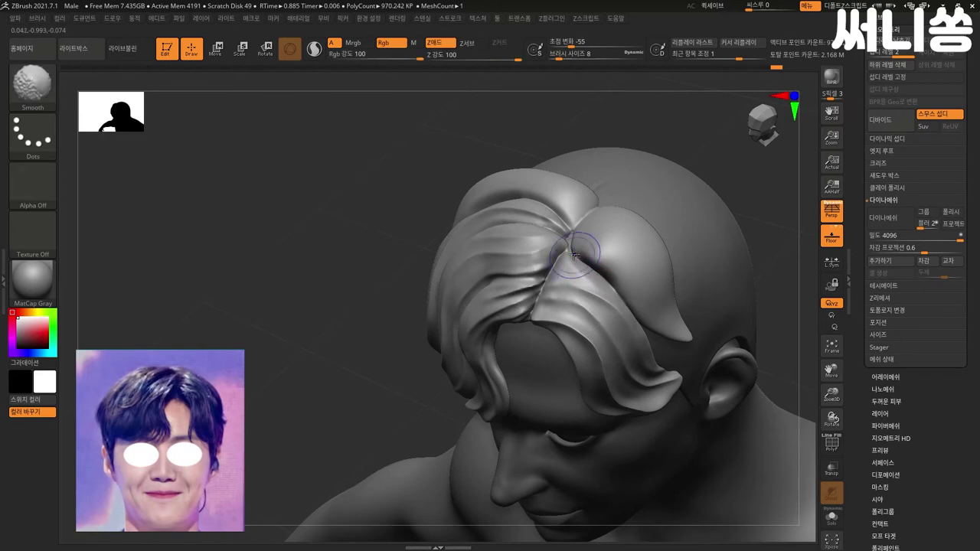
left_click_drag(712, 237, 692, 247, "shift")
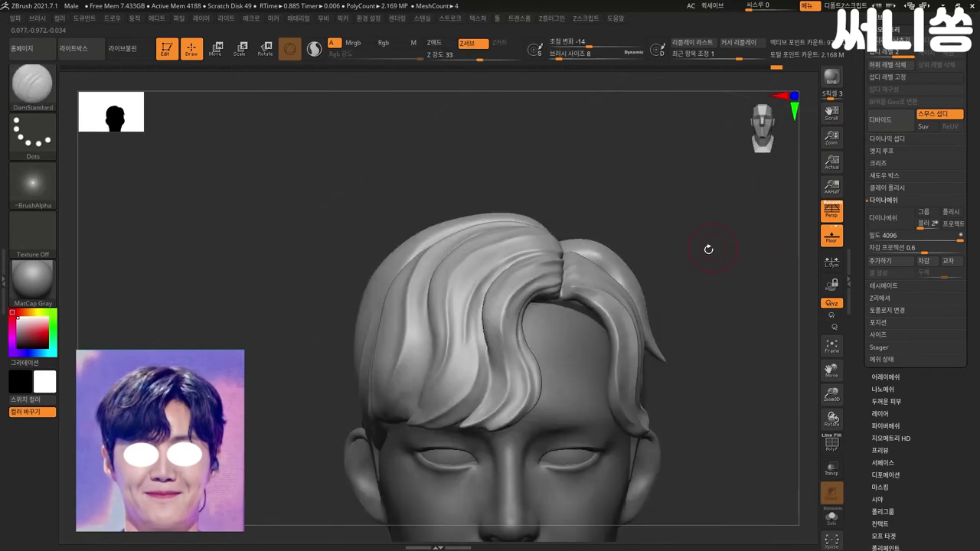
left_click_drag(693, 248, 695, 254)
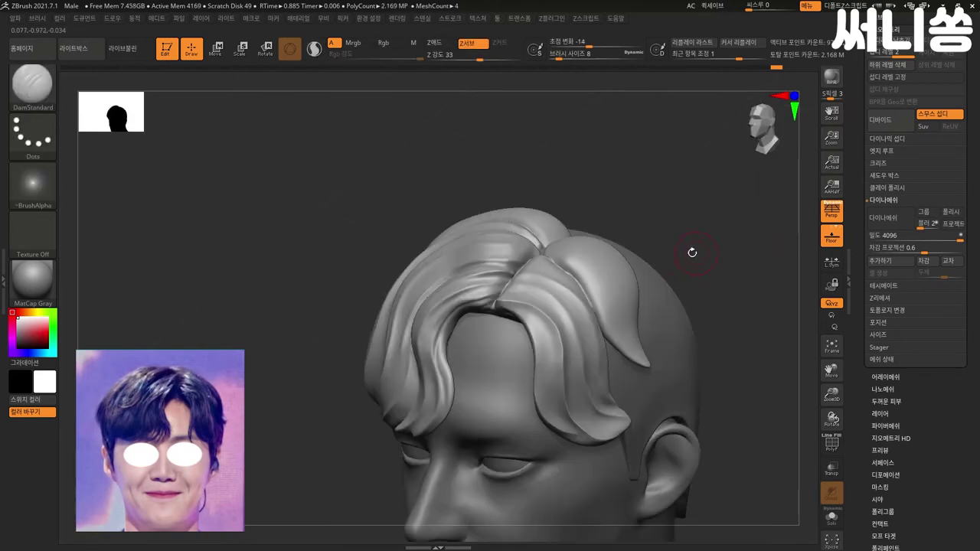
left_click_drag(567, 262, 547, 258)
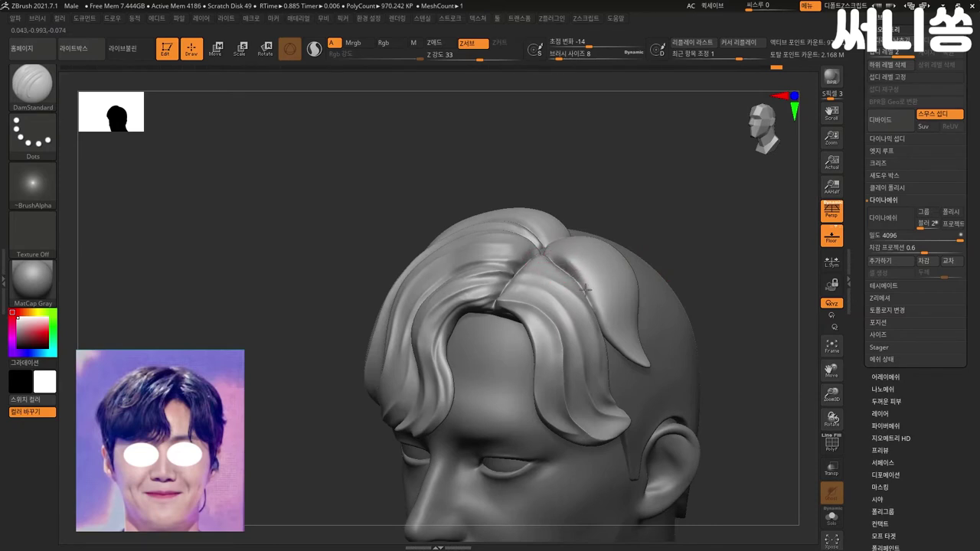
left_click_drag(584, 293, 579, 285)
mouse_move(694, 244)
left_mouse_down()
mouse_move(750, 247)
mouse_move(694, 247)
left_mouse_up()
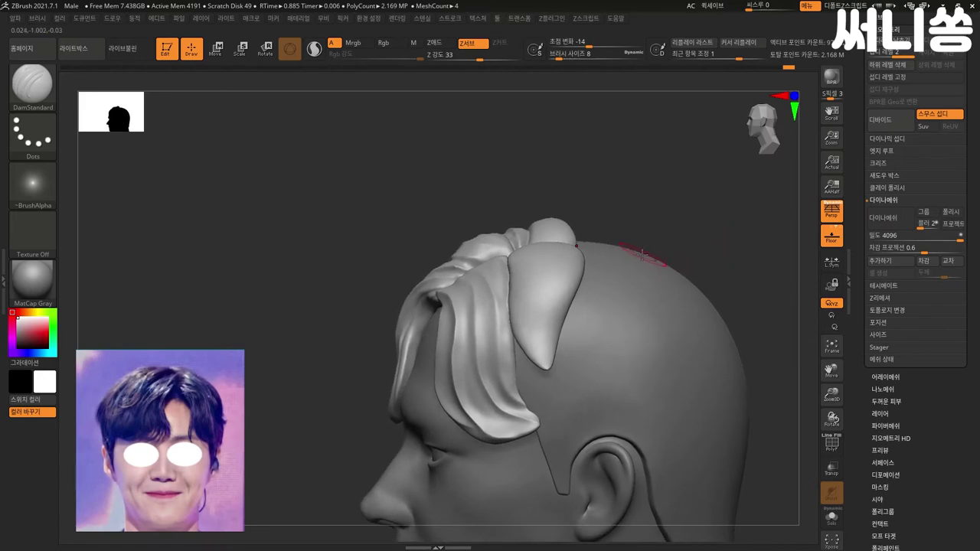
Step: Smooth the front lock at the parting with a smaller Move brush, then zoom in on the hair
key("b")
key("m")
key("v")
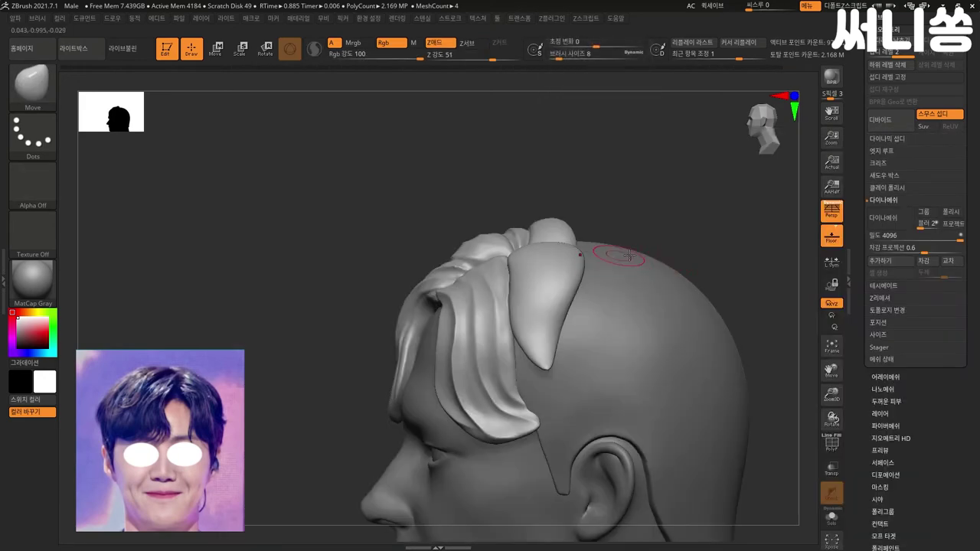
left_click(517, 276, "alt")
key("bracketleft")
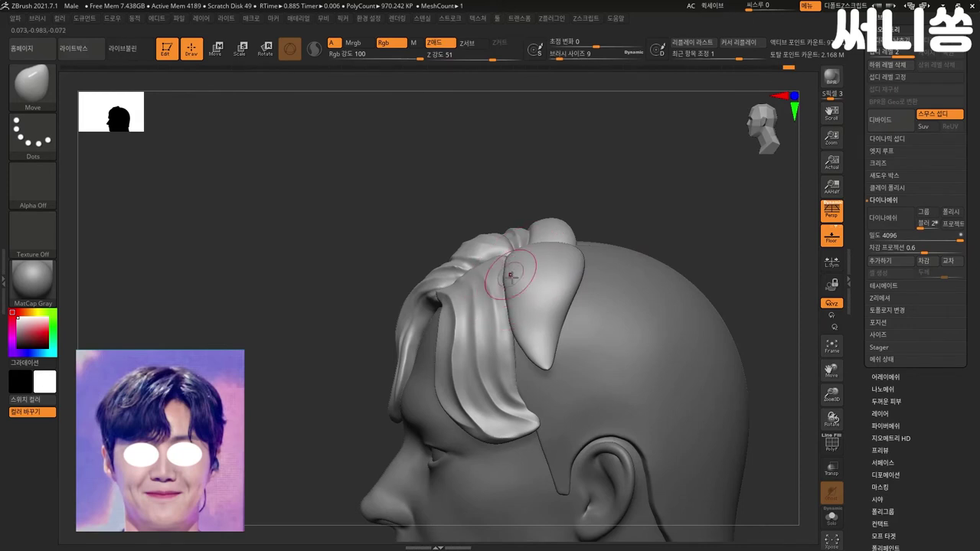
key("shift")
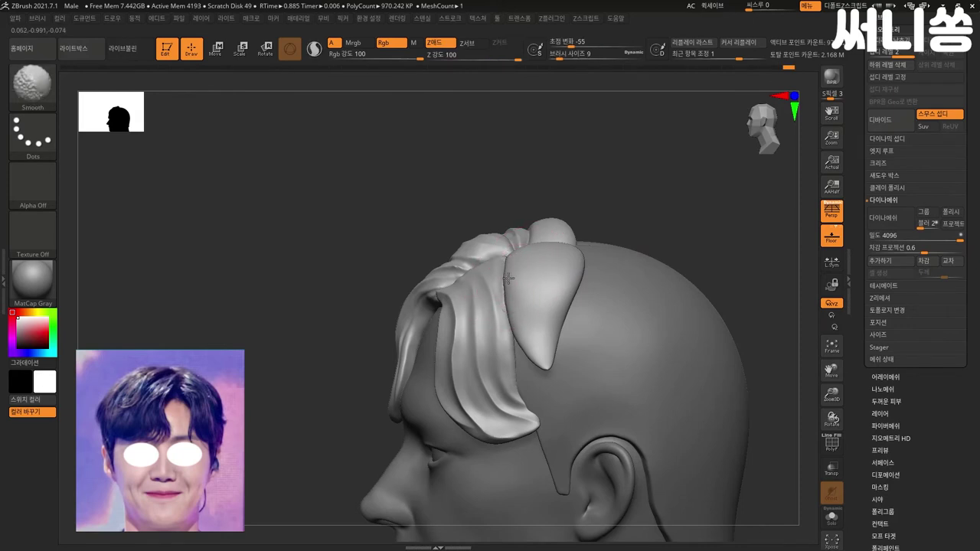
left_click_drag(582, 322, 610, 304, "shift")
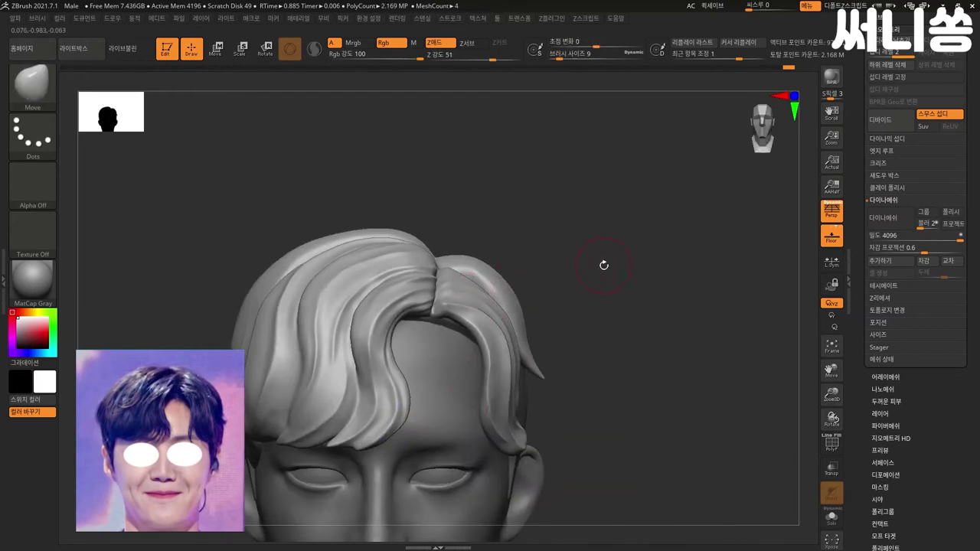
left_click_drag(605, 265, 604, 286, "alt")
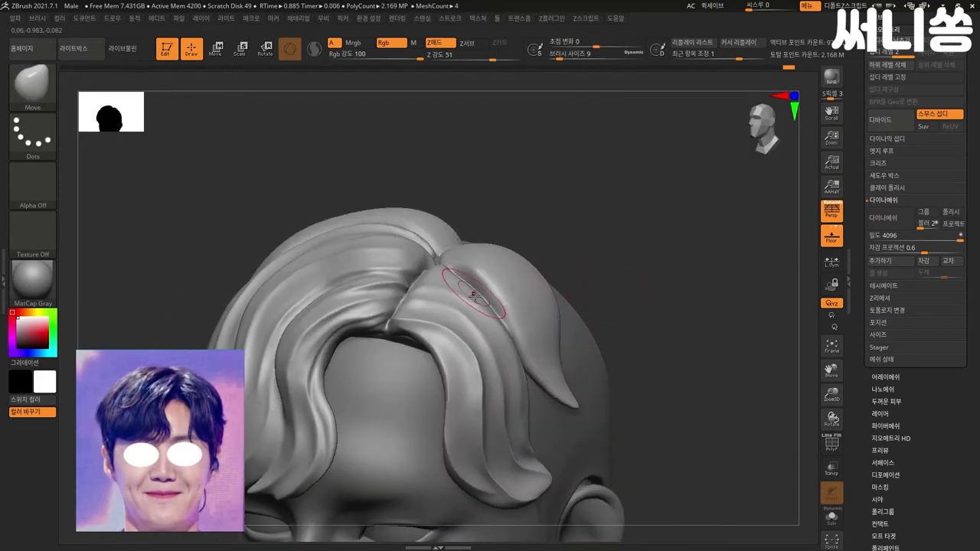
Step: Raise a ridge along the lock near the part with DamStandard set to Zadd
key("b")
key("d")
key("s")
right_click_drag(508, 258, 438, 279)
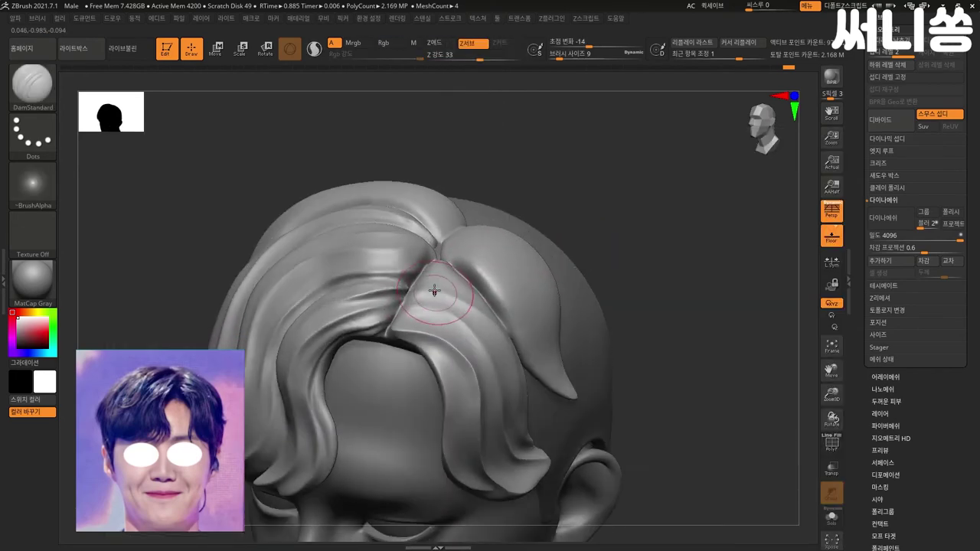
left_click_drag(421, 286, 500, 327)
left_click(433, 45)
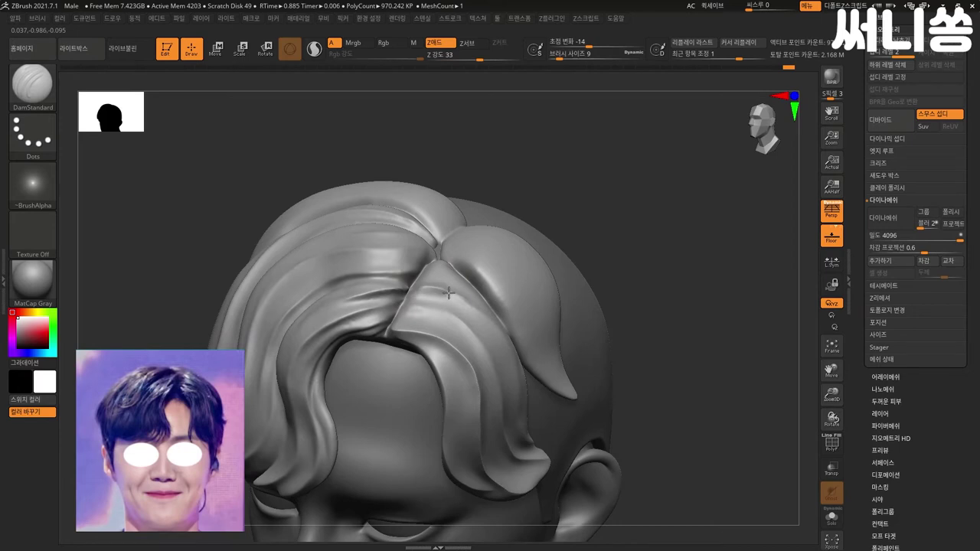
Step: Smooth and re-carve the hair-part crease from above, then return to a front view
mouse_move(635, 250)
left_mouse_down()
mouse_move(613, 234)
mouse_move(444, 313)
left_mouse_up()
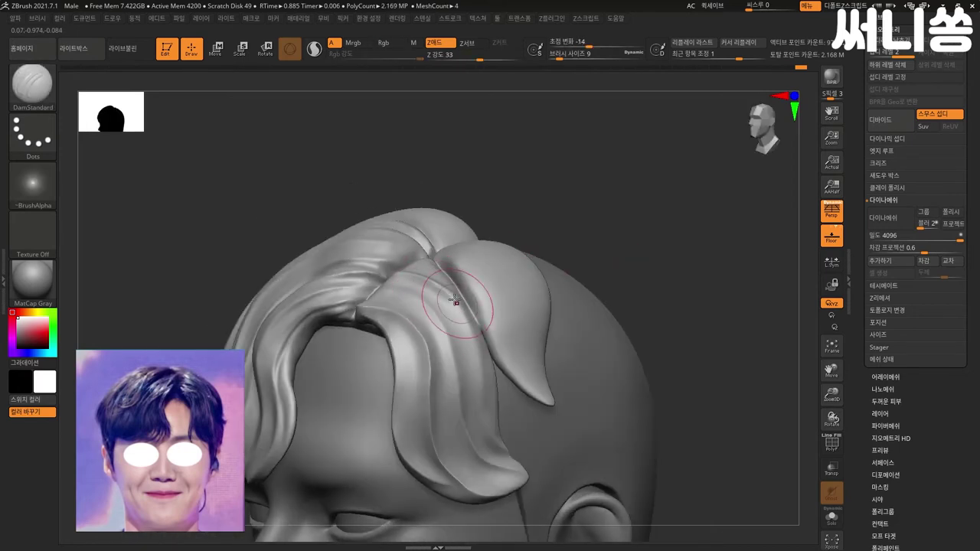
left_click_drag(587, 225, 416, 284)
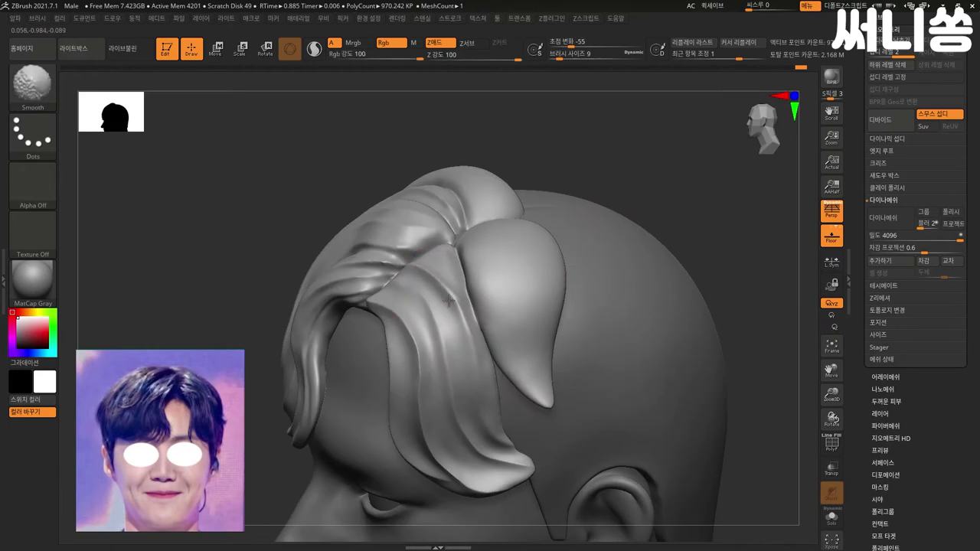
mouse_move(630, 176)
left_mouse_down()
mouse_move(433, 254)
mouse_move(447, 265)
left_mouse_up()
left_click_drag(448, 219, 386, 260, "shift")
left_click_drag(460, 270, 388, 275)
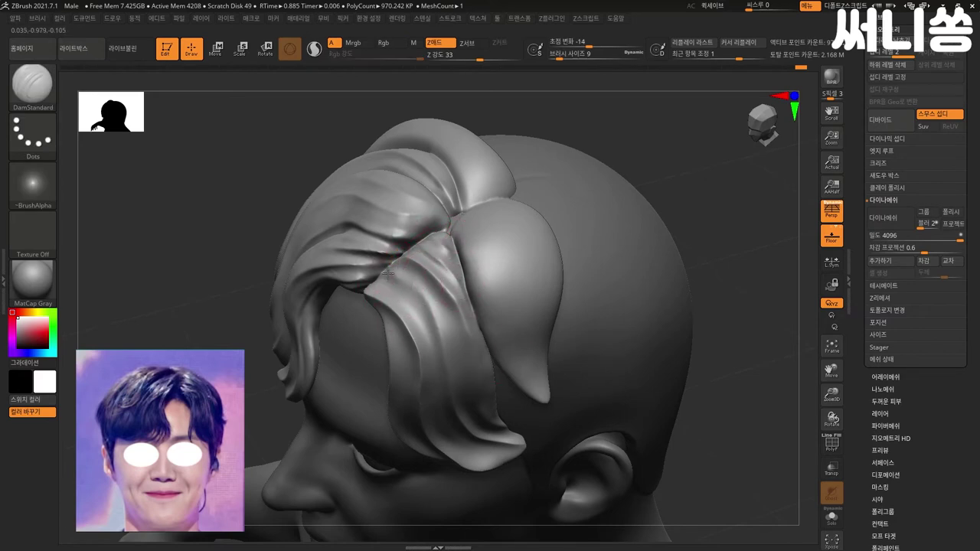
mouse_move(368, 413)
right_mouse_down()
mouse_move(630, 278)
mouse_move(447, 292)
right_mouse_up()
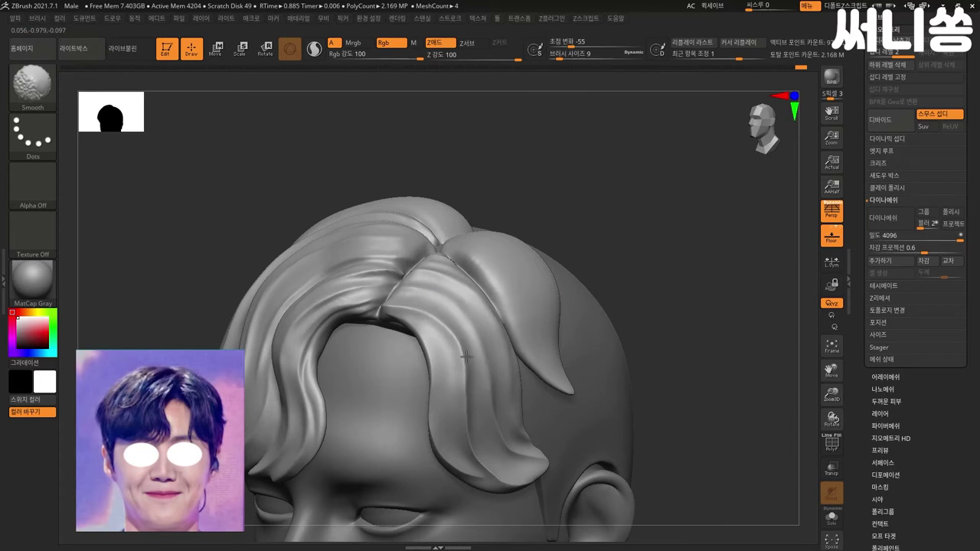
mouse_move(487, 463)
right_mouse_down()
mouse_move(672, 289)
mouse_move(602, 269)
mouse_move(617, 269)
mouse_move(574, 276)
right_mouse_up()
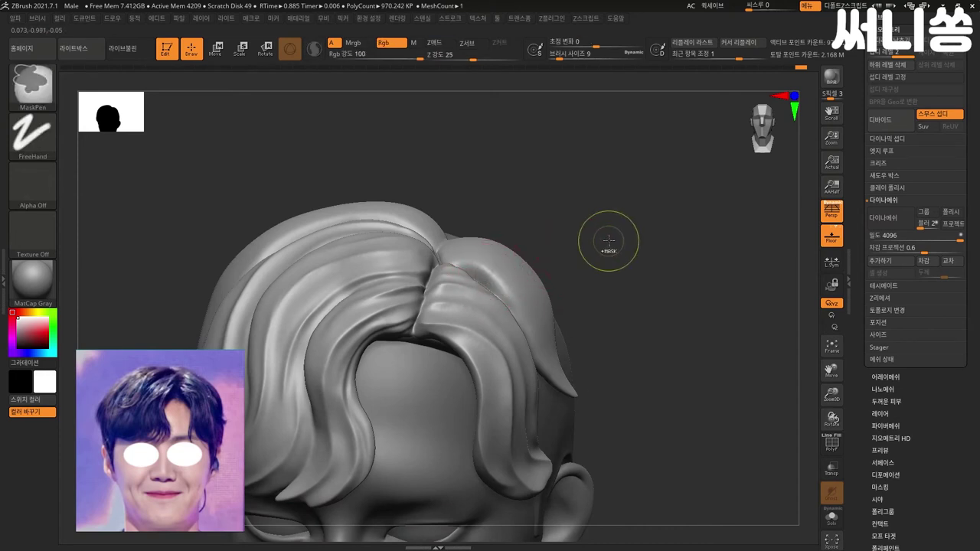
Step: Frame the head and reshape the central hair strand from a three-quarter left view
mouse_move(639, 245)
right_mouse_down()
mouse_move(640, 233)
mouse_move(621, 258)
mouse_move(641, 237)
right_mouse_up()
key("f")
mouse_move(572, 255)
right_mouse_down()
mouse_move(632, 275)
mouse_move(715, 234)
mouse_move(689, 296)
right_mouse_up()
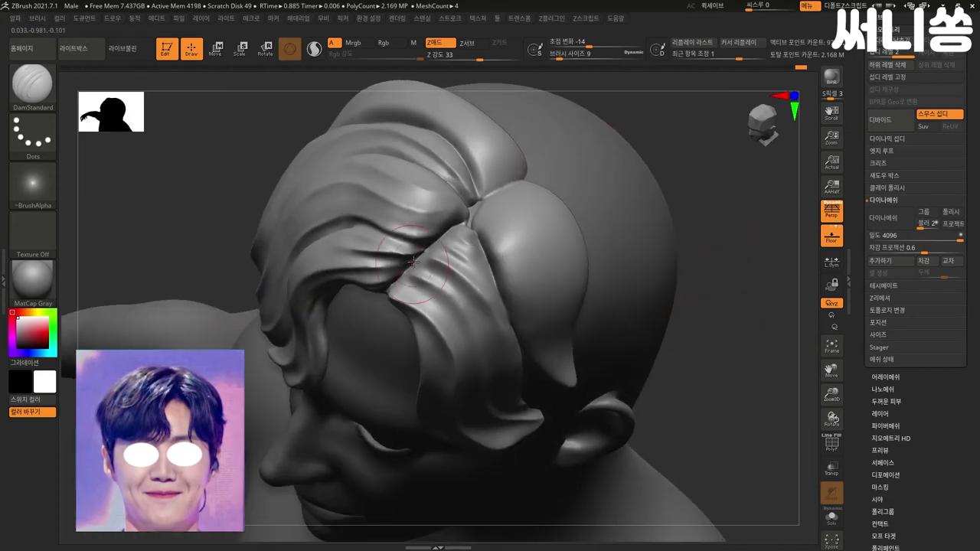
left_click_drag(429, 276, 474, 222)
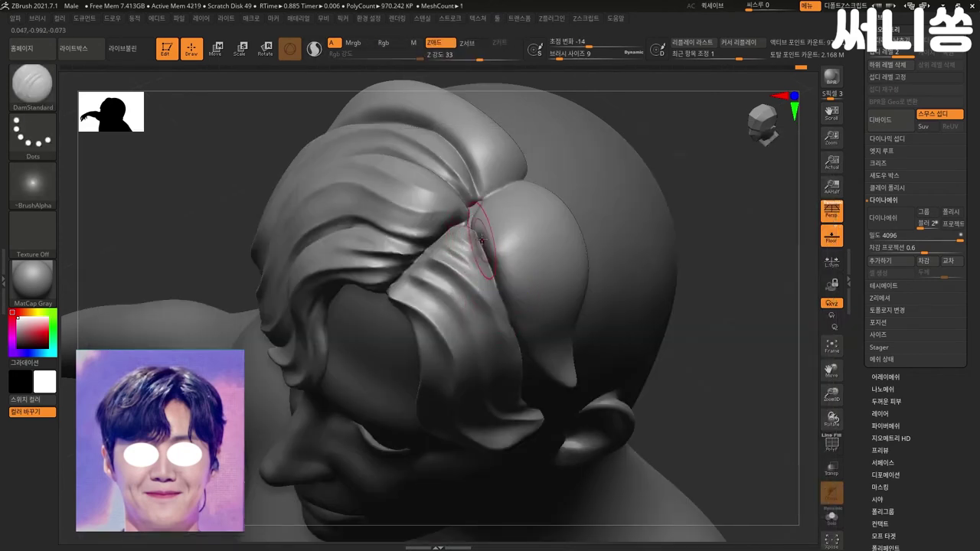
Step: Carve thin grooves, including a long one, down the hair strand
key("ctrl")
mouse_move(743, 280)
left_mouse_down()
mouse_move(723, 291)
mouse_move(356, 268)
left_mouse_up()
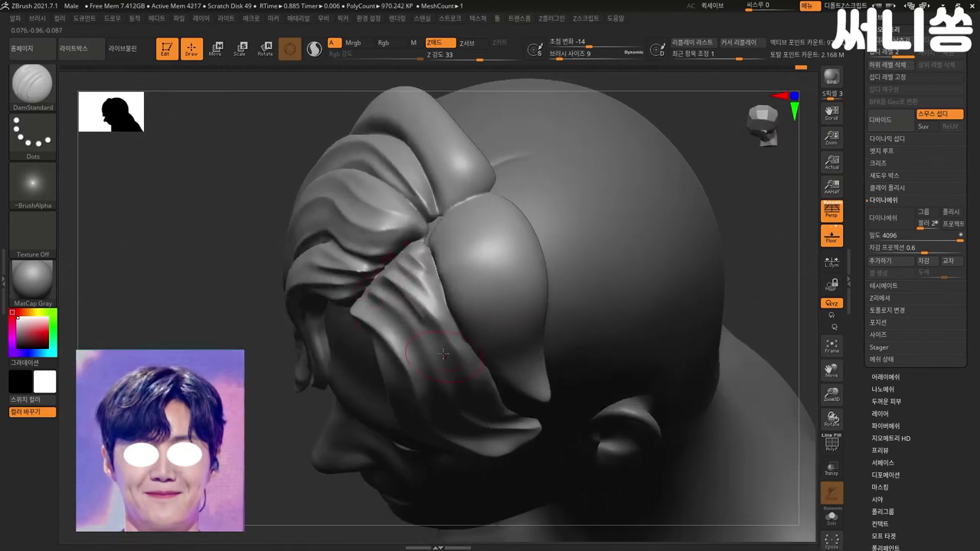
left_click_drag(411, 304, 444, 360)
left_click_drag(404, 288, 475, 387)
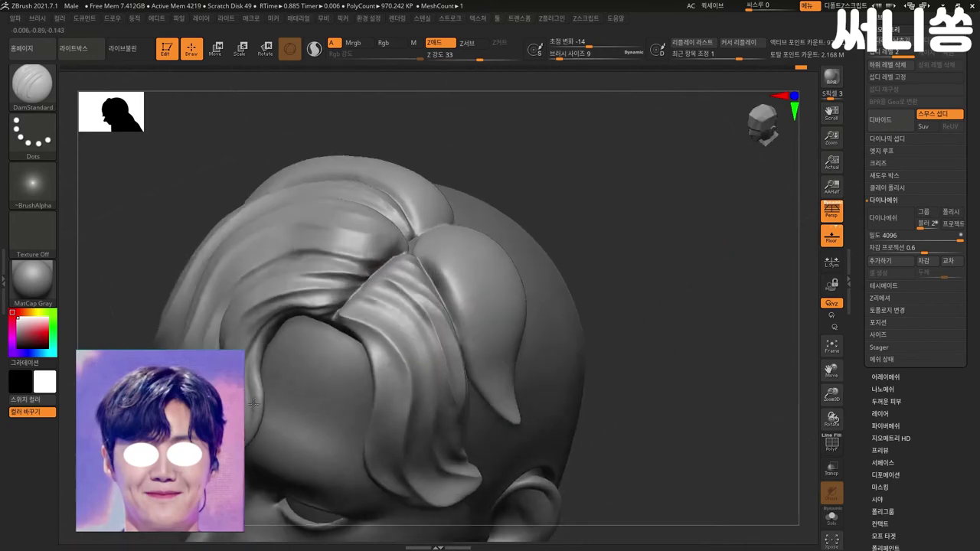
key("ctrl")
Step: Smooth the hair strand surface and sharpen the tip of the front lock
mouse_move(590, 274)
left_mouse_down()
mouse_move(569, 263)
mouse_move(422, 262)
left_mouse_up()
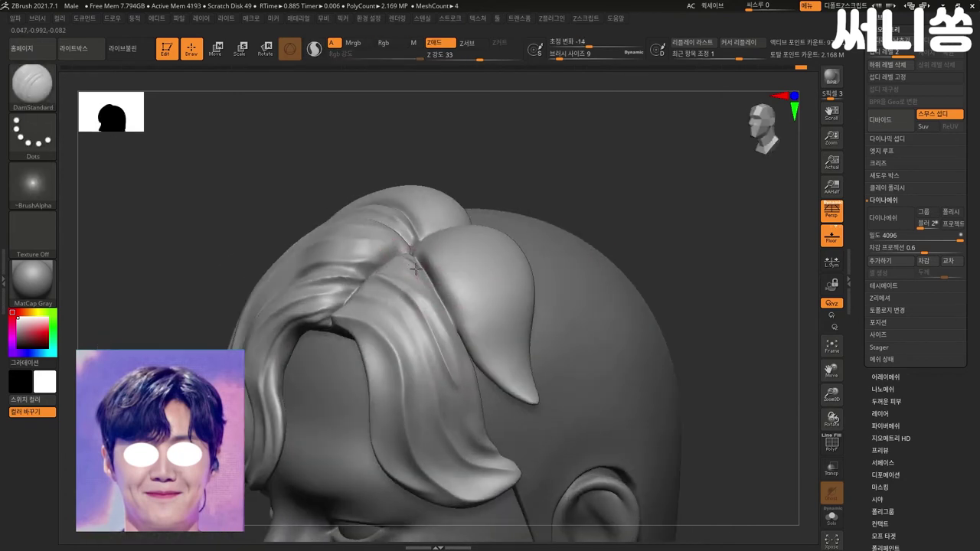
left_click(432, 279, "alt")
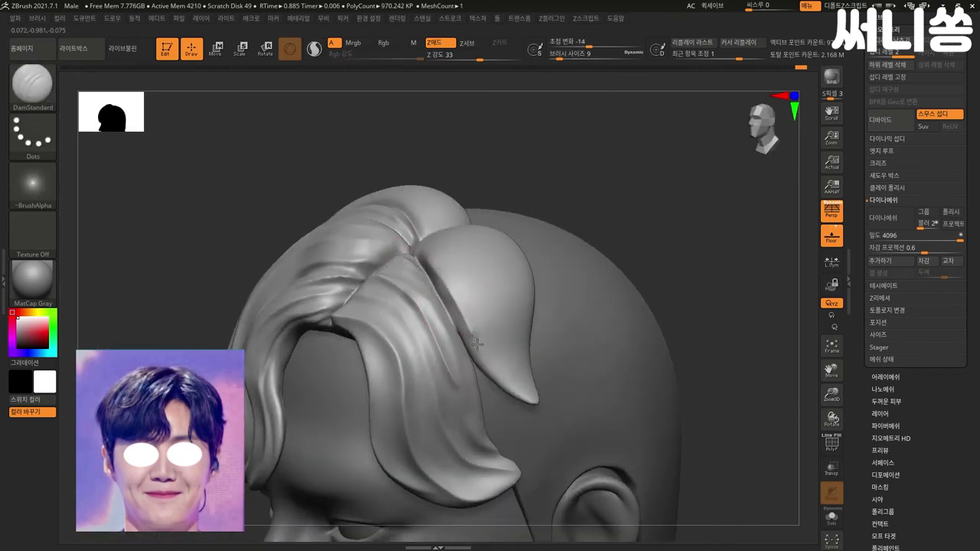
key("ctrl")
left_click_drag(429, 226, 528, 386, "shift")
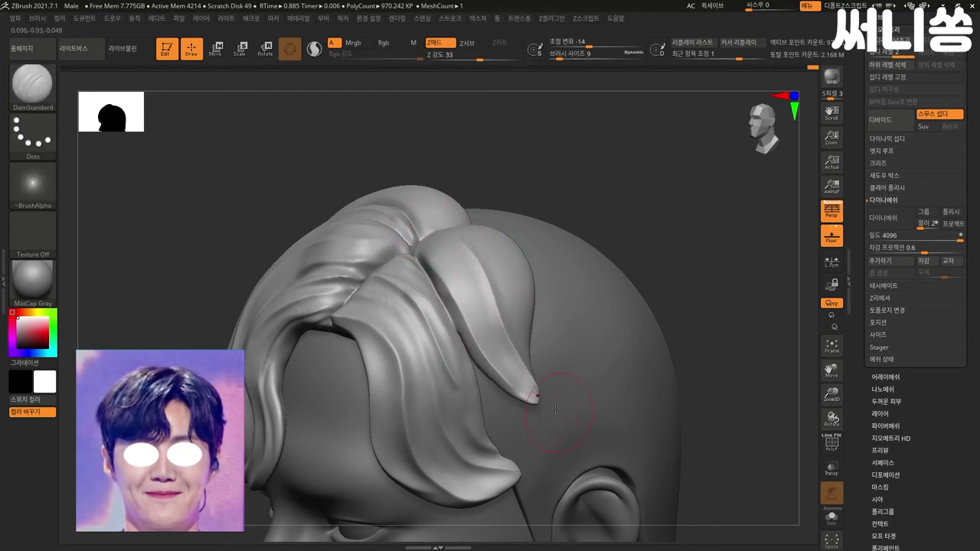
left_click_drag(488, 258, 413, 226)
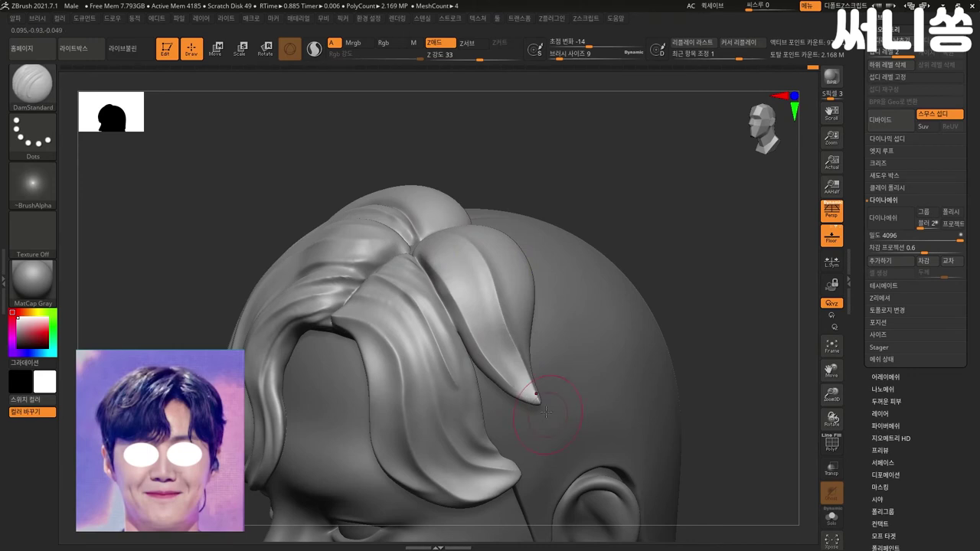
Step: Switch to the Move brush and isolate the front lock by hiding other strands
mouse_move(698, 281)
left_mouse_down()
mouse_move(730, 262)
mouse_move(700, 248)
left_mouse_up()
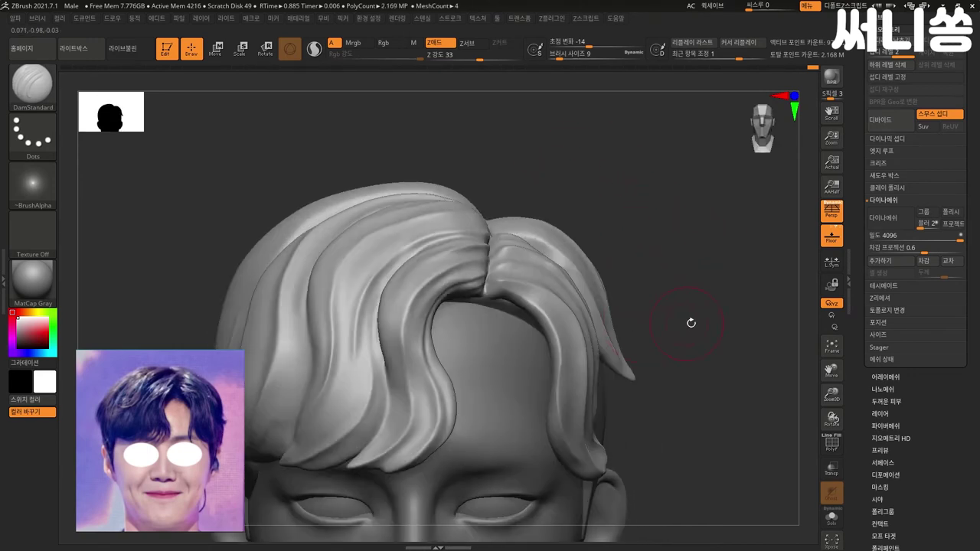
scroll(697, 337, "down", 2)
scroll(655, 337, "down", 1)
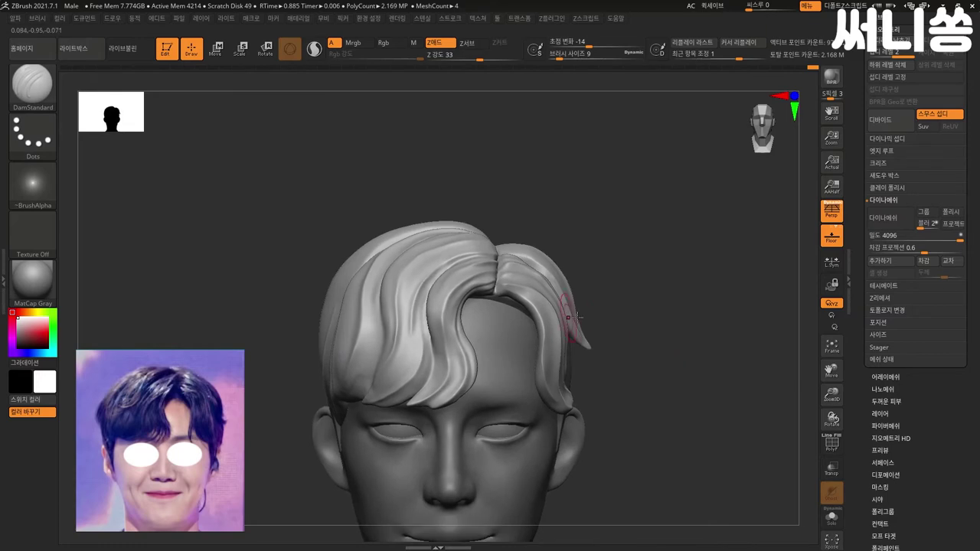
key("b")
key("m")
key("v")
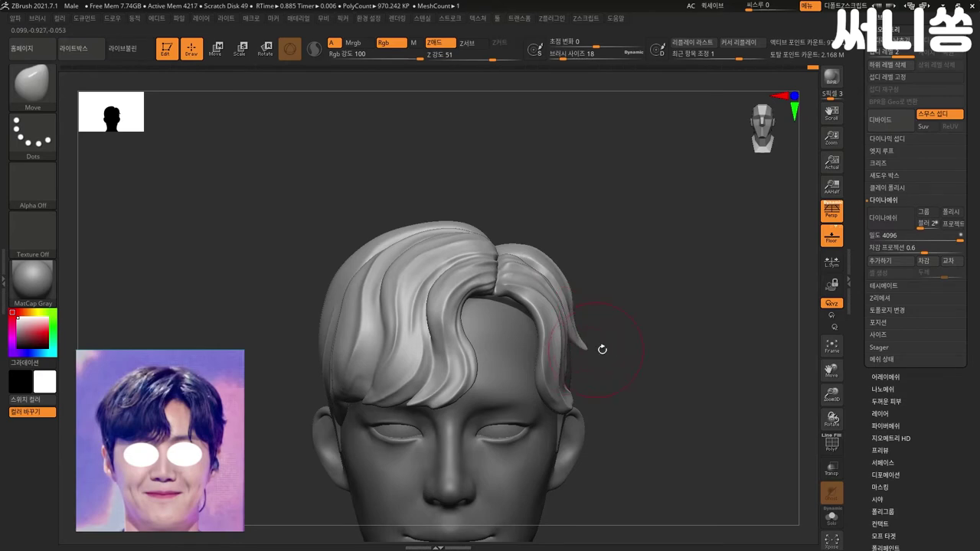
mouse_move(613, 341)
left_mouse_down()
mouse_move(685, 329)
mouse_move(799, 247)
mouse_move(674, 276)
left_mouse_up()
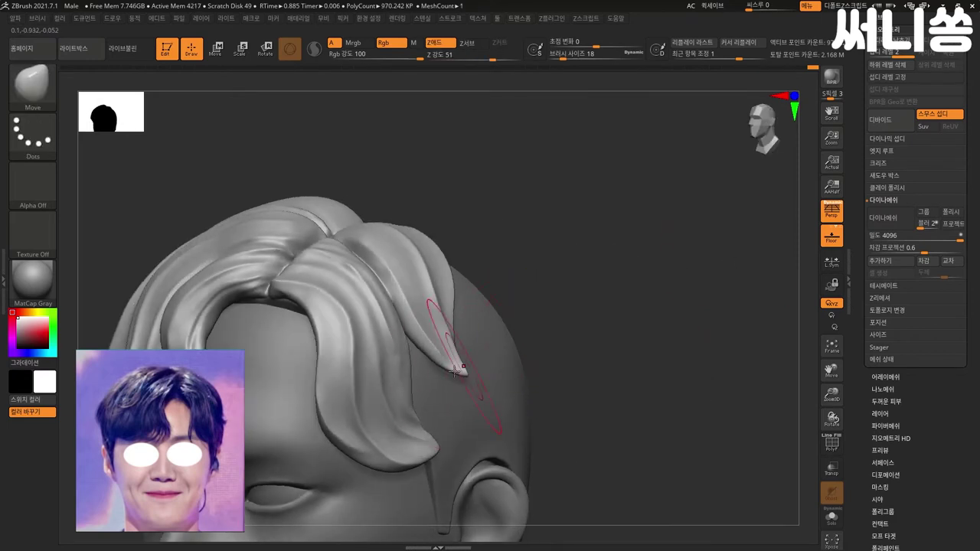
left_click(437, 372, "ctrl+shift")
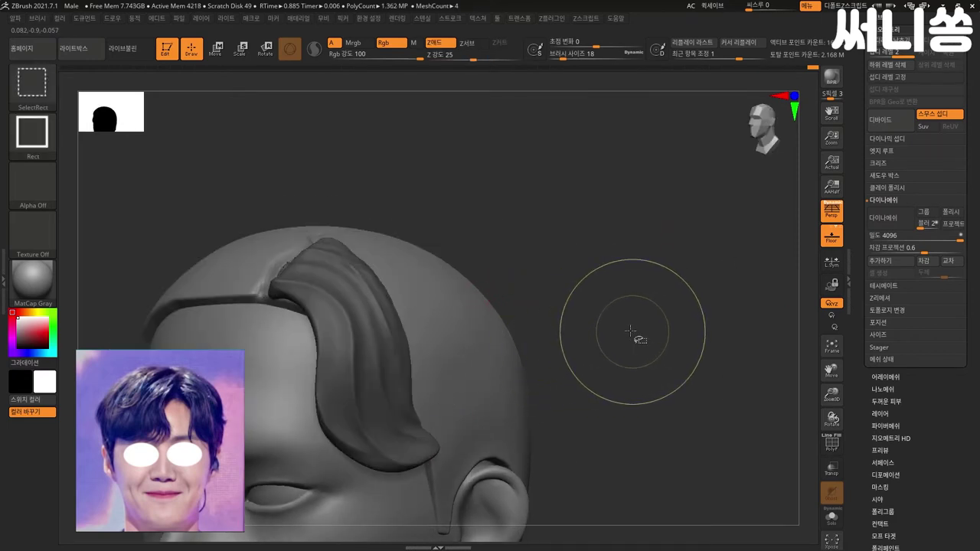
Step: Show all hidden hair strands again and frame the fringe up close
left_click(631, 331, "ctrl+shift")
left_click_drag(630, 331, 474, 341)
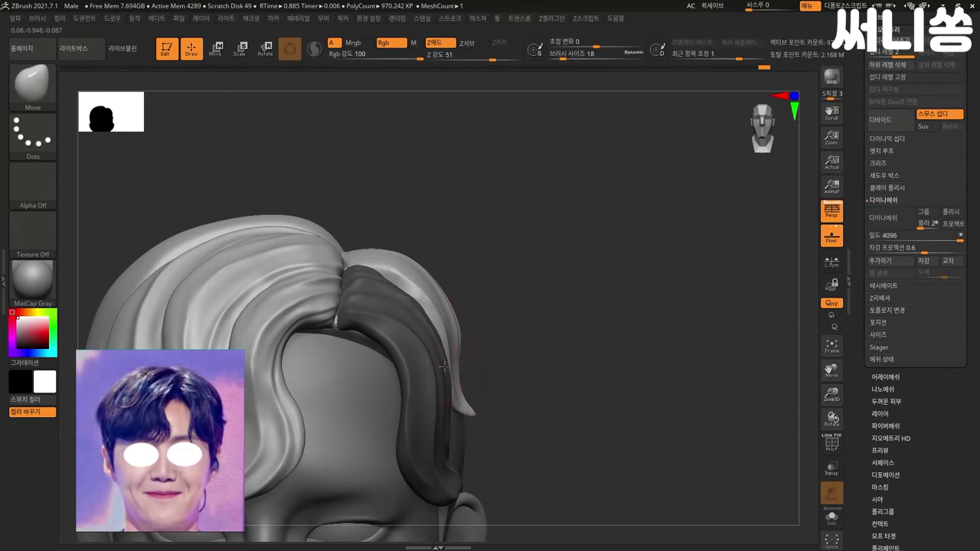
mouse_move(511, 300)
left_mouse_down()
mouse_move(580, 324)
mouse_move(486, 306)
left_mouse_up()
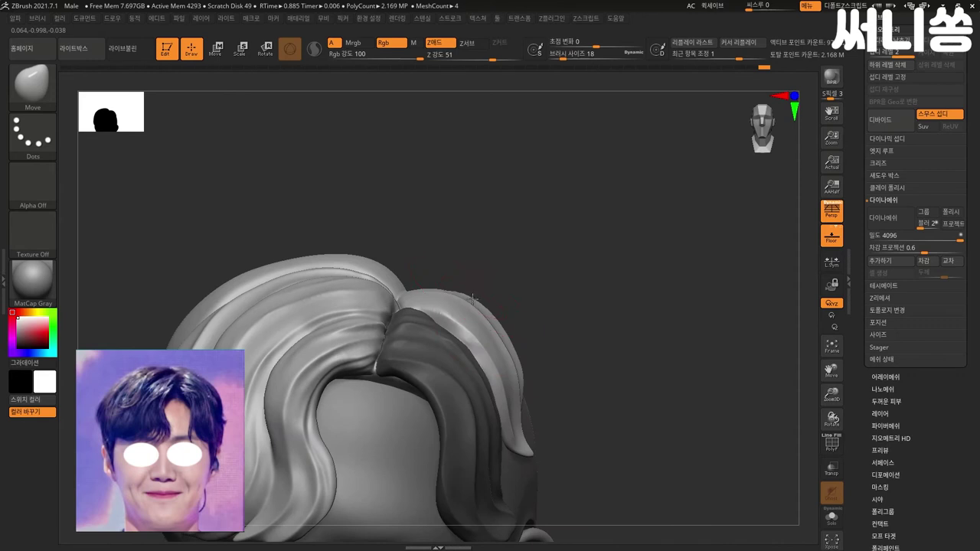
mouse_move(549, 294)
left_mouse_down()
mouse_move(531, 282)
mouse_move(559, 284)
left_mouse_up()
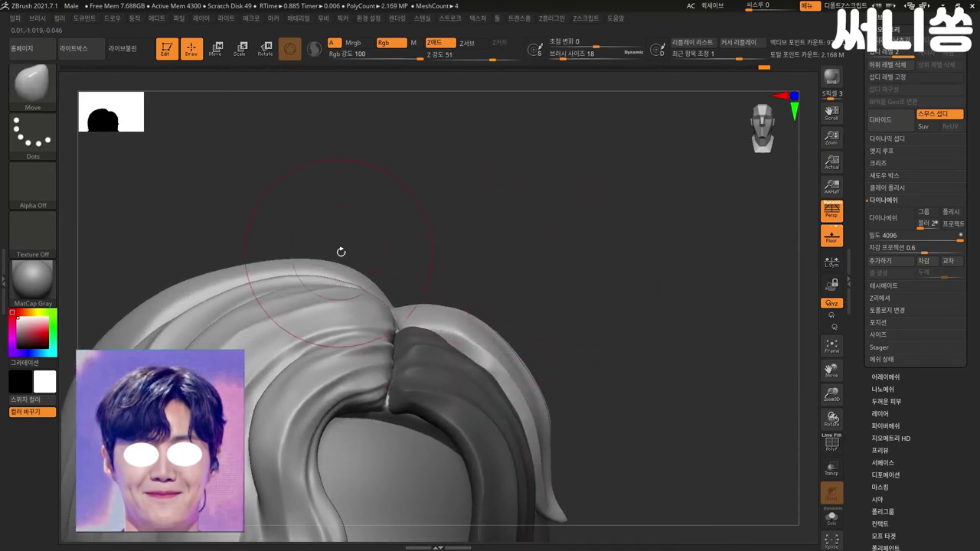
mouse_move(333, 264)
right_mouse_down()
mouse_move(360, 268)
mouse_move(497, 235)
mouse_move(505, 223)
mouse_move(500, 230)
mouse_move(526, 228)
mouse_move(551, 212)
mouse_move(643, 214)
mouse_move(203, 347)
right_mouse_up()
right_click_drag(568, 278, 673, 269)
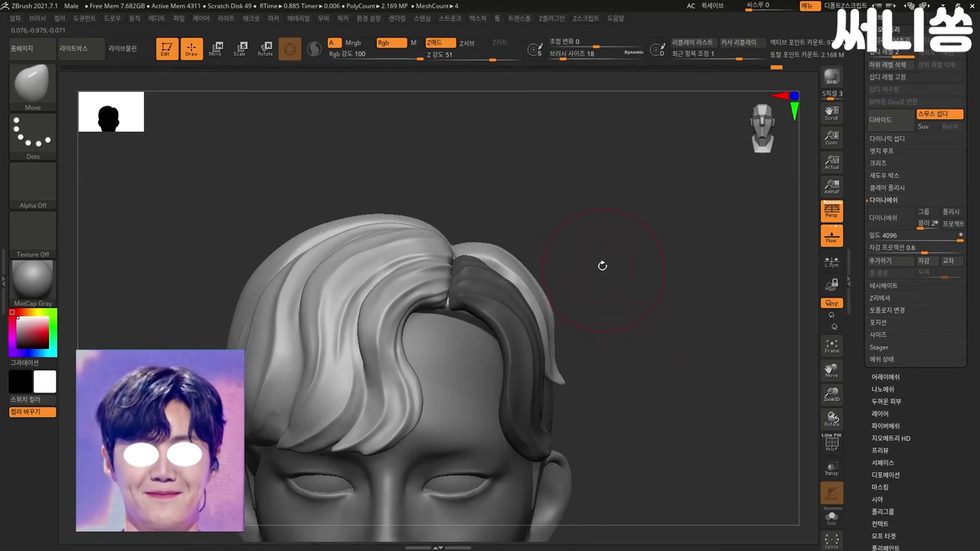
mouse_move(649, 339)
right_mouse_down()
mouse_move(685, 344)
mouse_move(733, 289)
right_mouse_up()
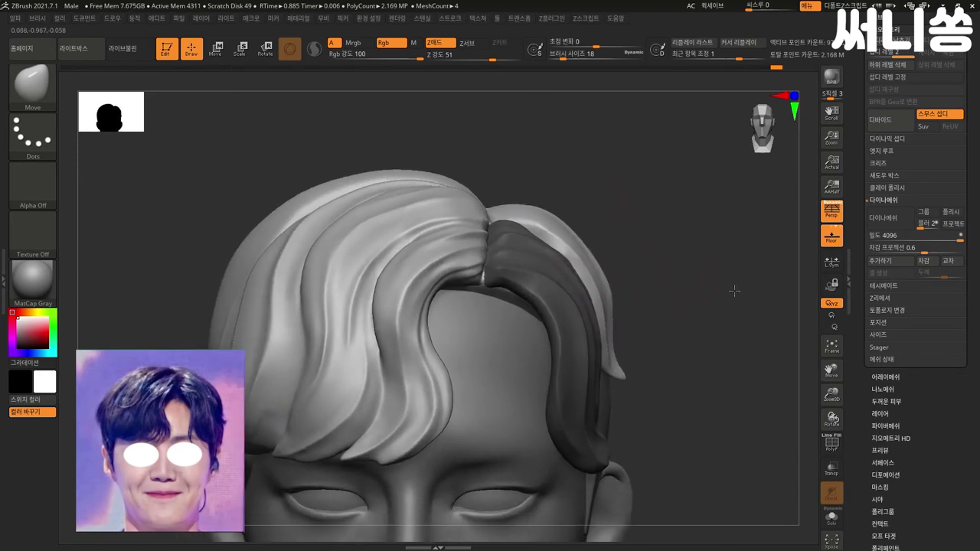
key("b")
key("Escape")
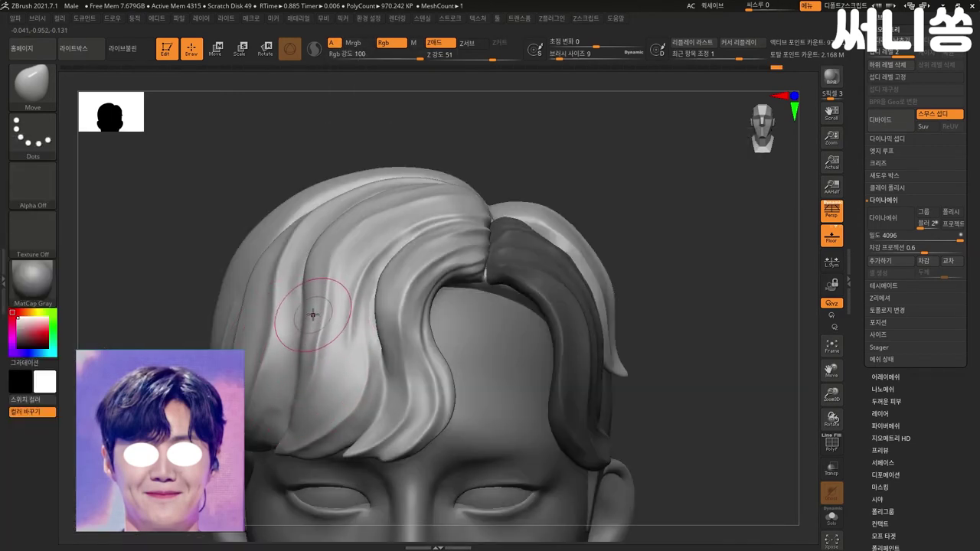
Step: At Draw Size 18, reshape and smooth the left strands and pull their bottom edge left
key("bracketright")
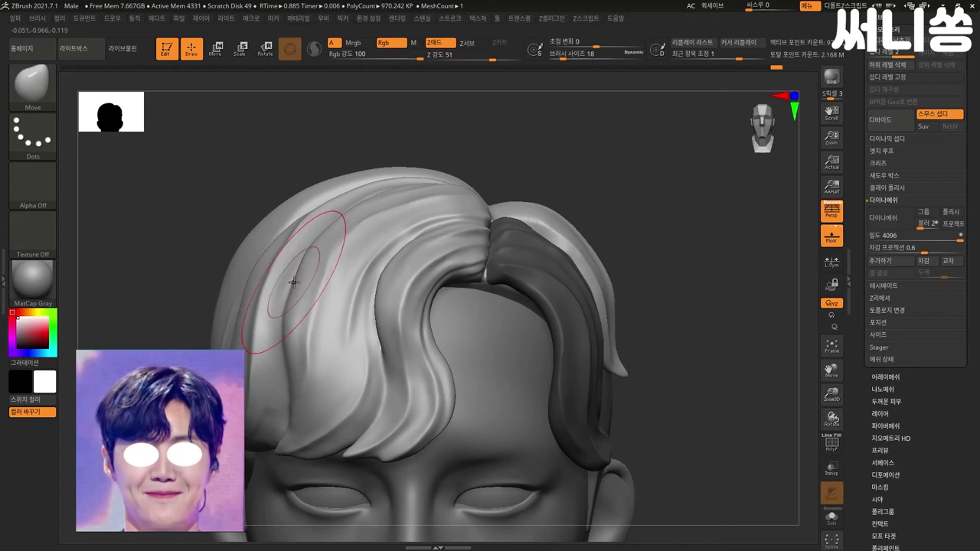
left_click_drag(287, 293, 283, 365)
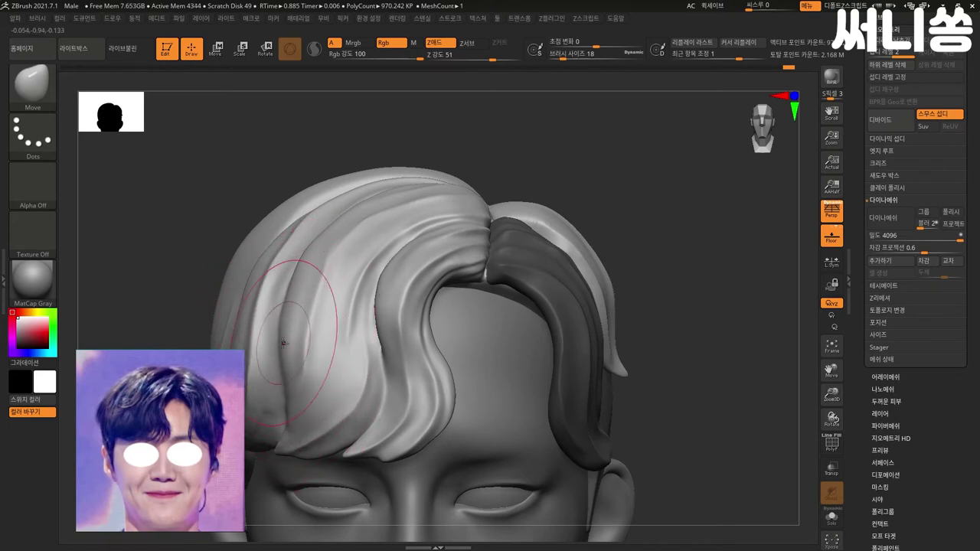
left_click_drag(263, 345, 257, 385, "shift")
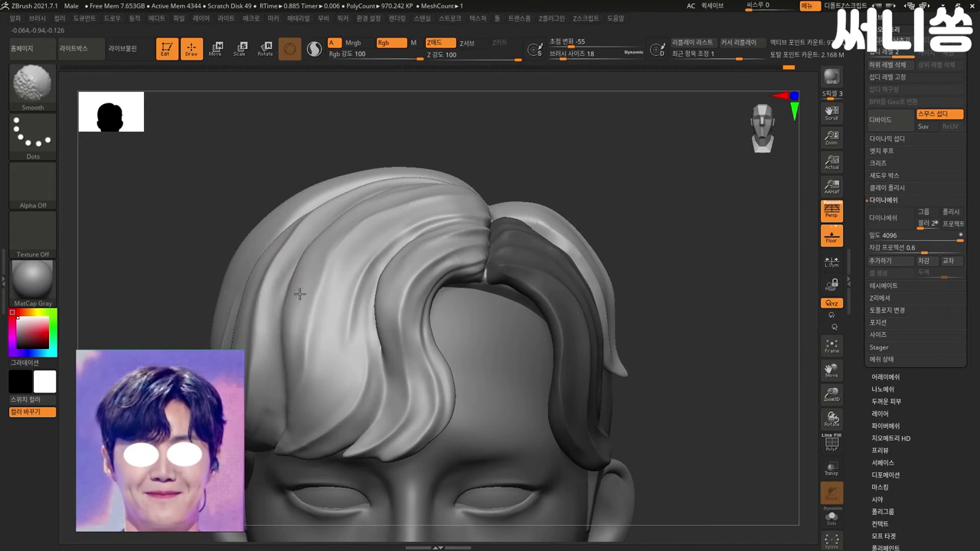
left_click_drag(281, 273, 301, 244)
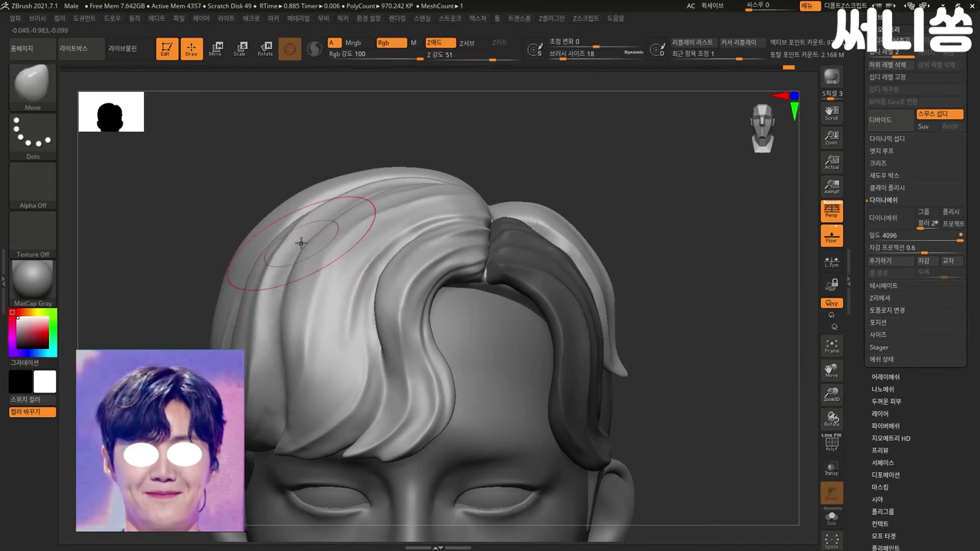
mouse_move(143, 467)
left_mouse_down("alt")
mouse_move(161, 404)
mouse_move(245, 452)
left_mouse_up("alt")
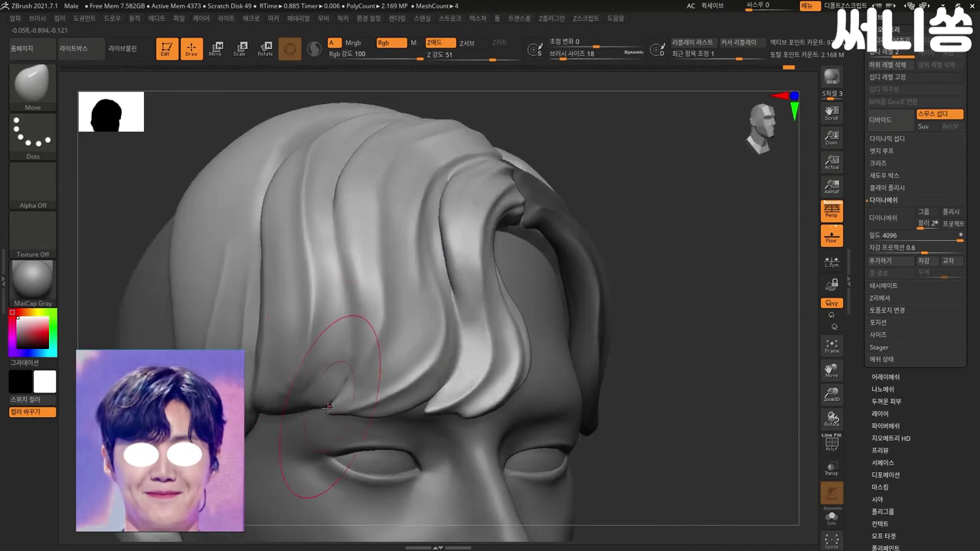
left_click_drag(320, 412, 302, 412)
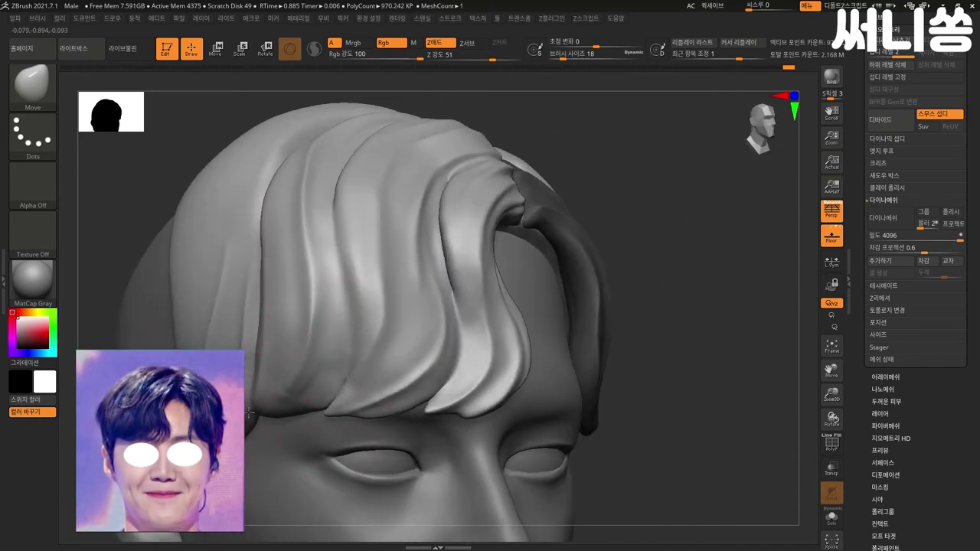
left_click_drag(622, 230, 651, 356)
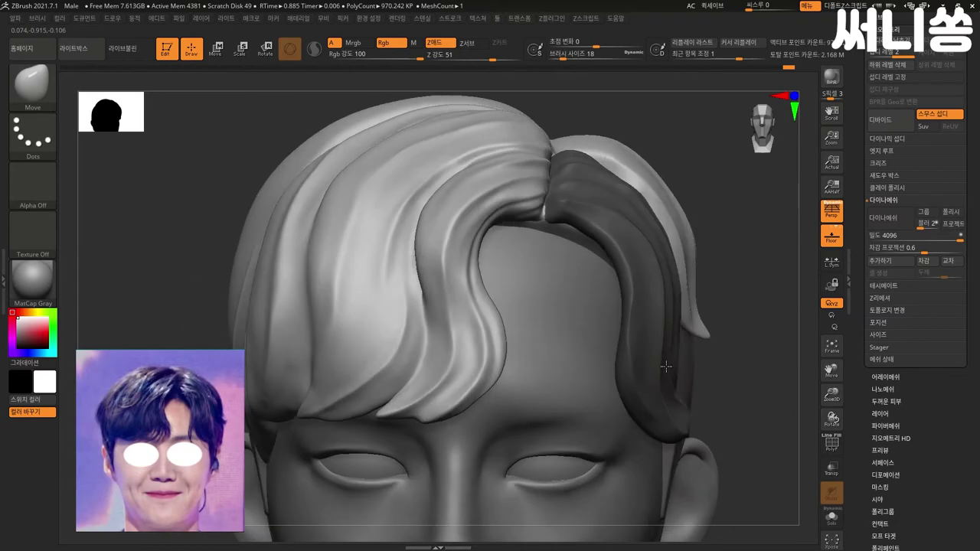
left_click_drag(67, 322, 271, 413)
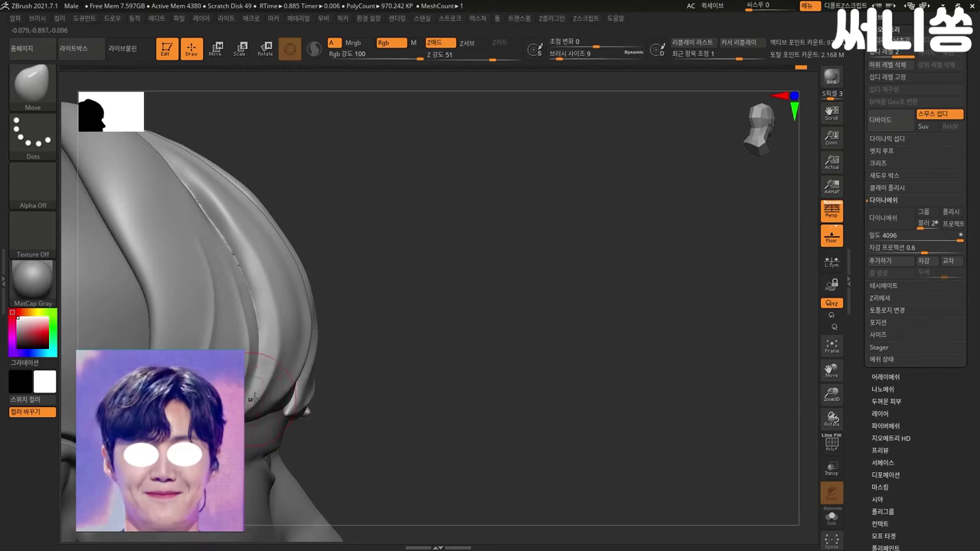
Step: Orbit in close on the front hair and switch to the DamStandard brush
left_click_drag(250, 398, 360, 383)
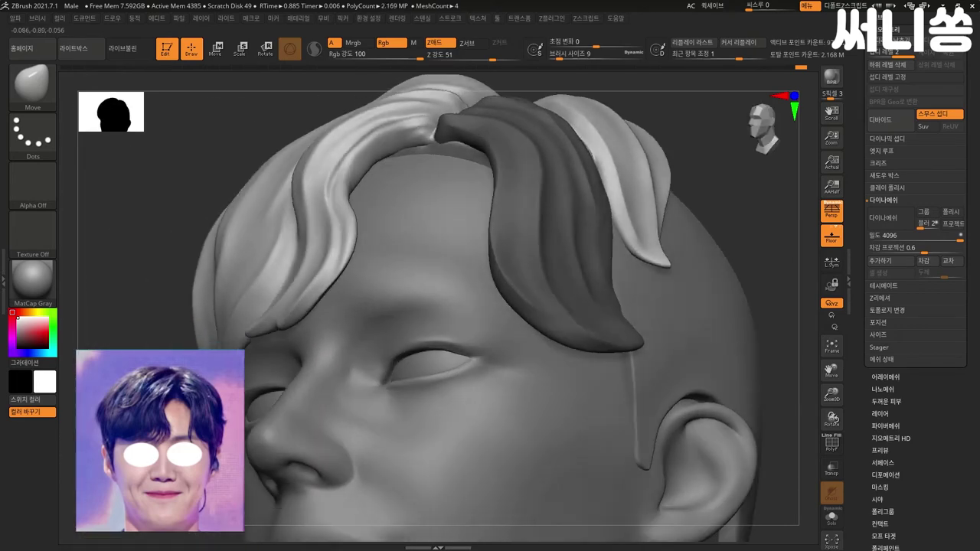
left_click_drag(257, 404, 247, 397)
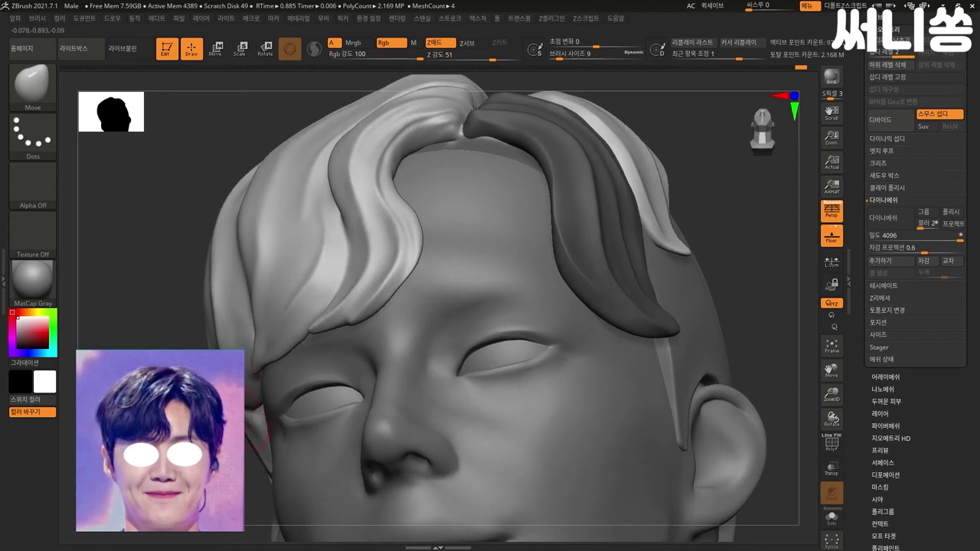
mouse_move(274, 429)
left_mouse_down()
mouse_move(268, 368)
mouse_move(280, 393)
mouse_move(322, 409)
left_mouse_up()
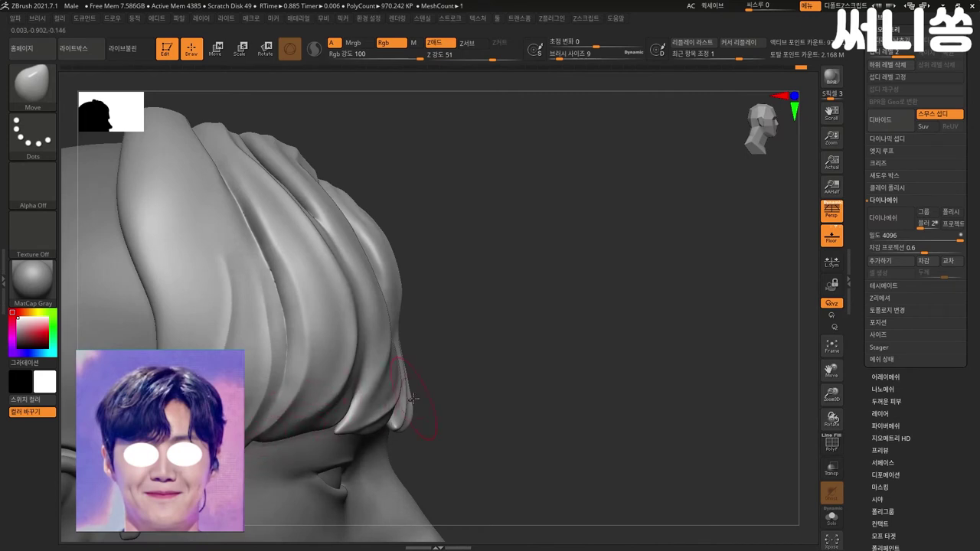
mouse_move(516, 411)
left_mouse_down()
mouse_move(514, 426)
mouse_move(400, 431)
left_mouse_up()
key("b")
key("d")
key("s")
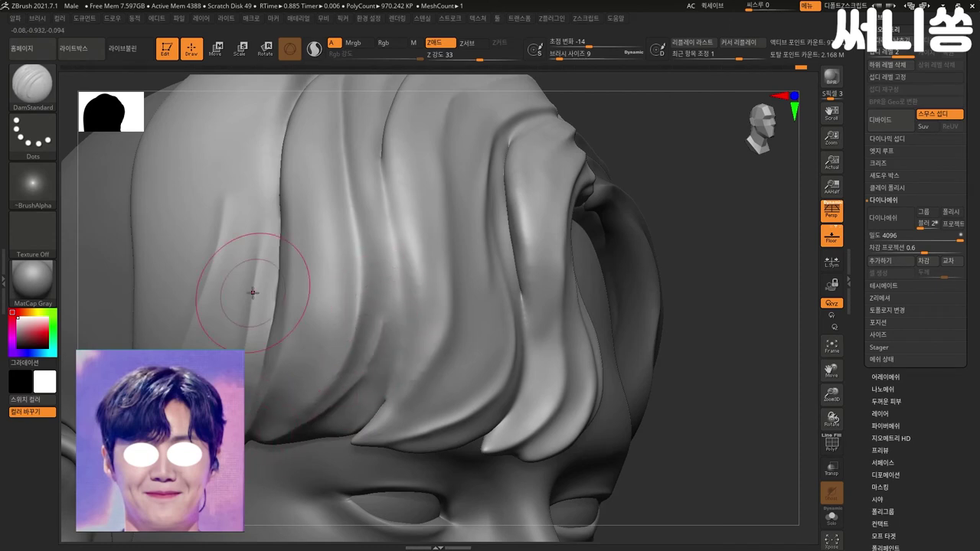
Step: Carve strand grooves down the front hair, softening them with Shift-smoothing between strokes
left_click_drag(696, 302, 457, 317)
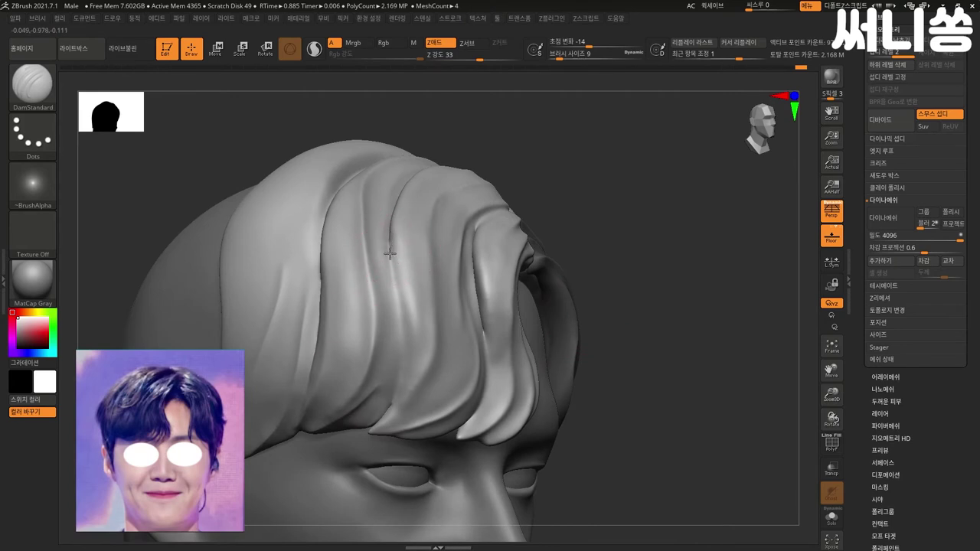
left_click_drag(389, 253, 395, 288)
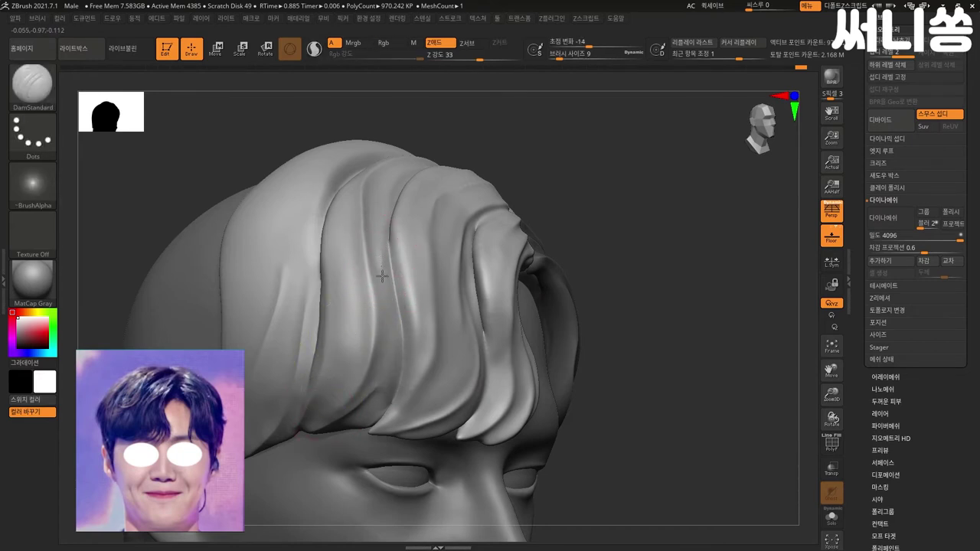
key("shift")
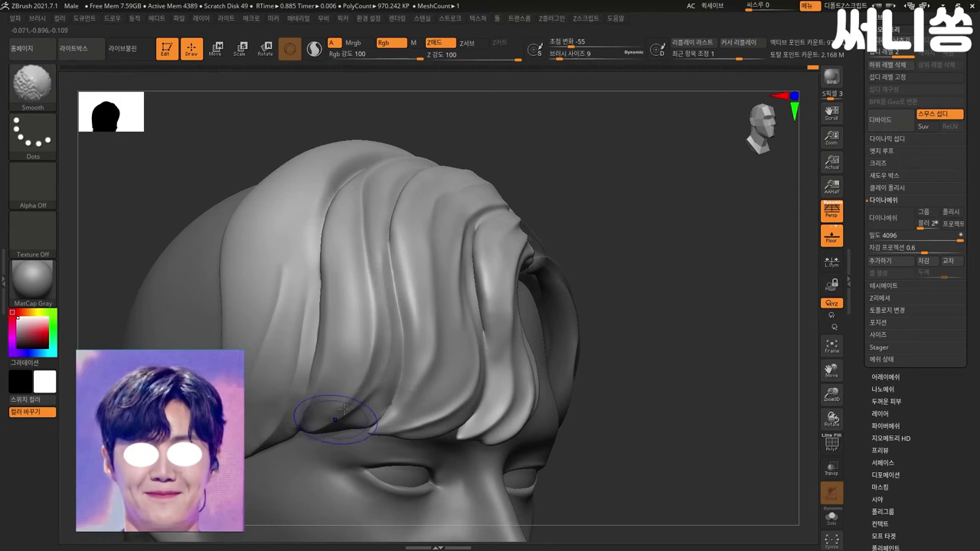
key("shift")
key("shift")
key("shift")
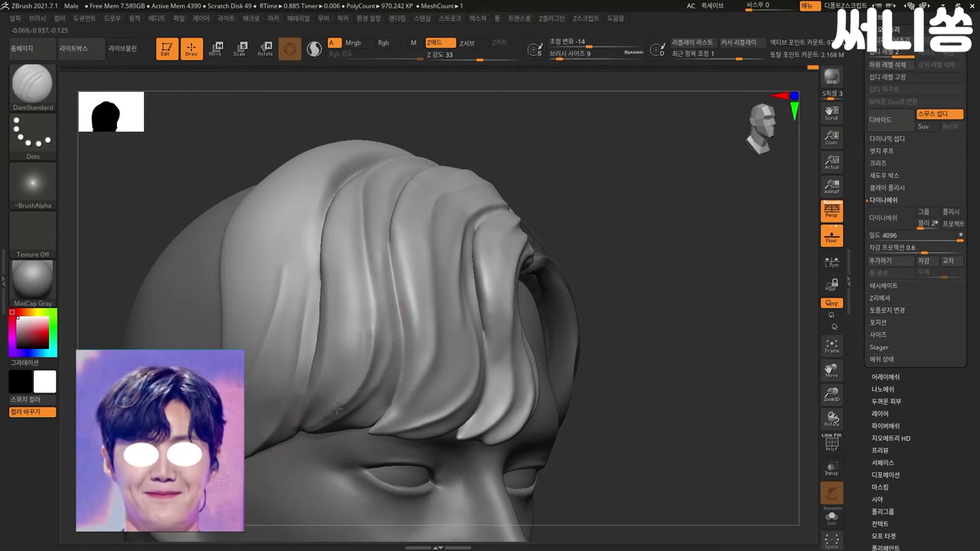
key("shift")
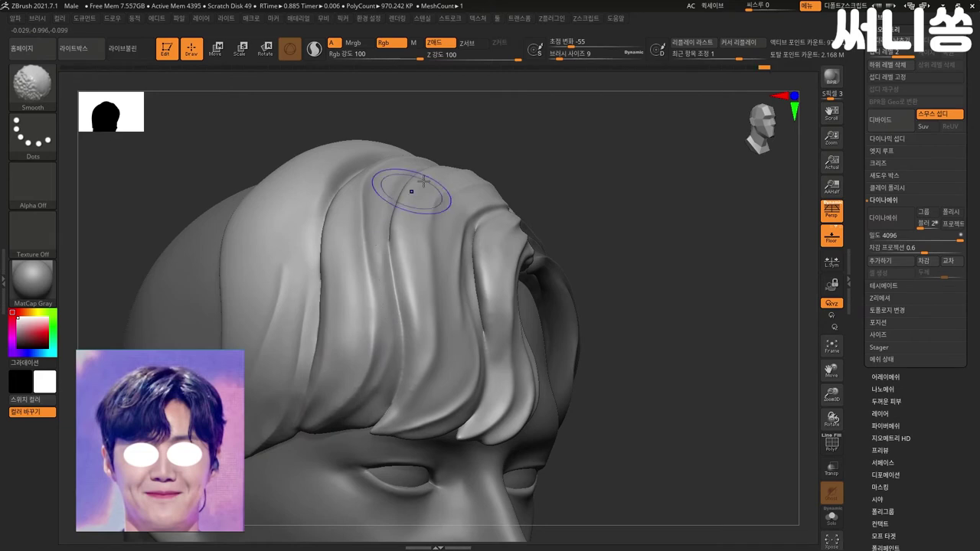
key("shift")
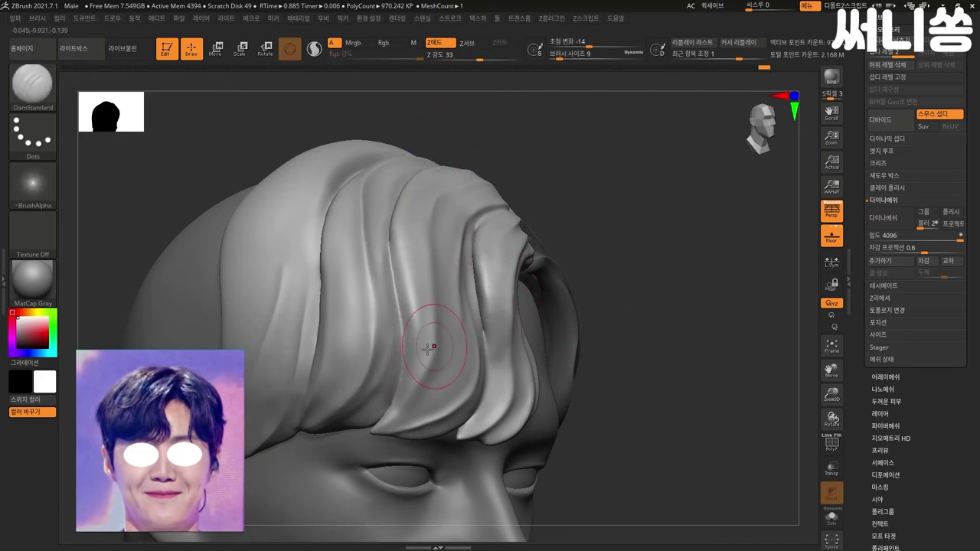
mouse_move(431, 343)
left_mouse_down()
mouse_move(418, 385)
mouse_move(434, 353)
left_mouse_up()
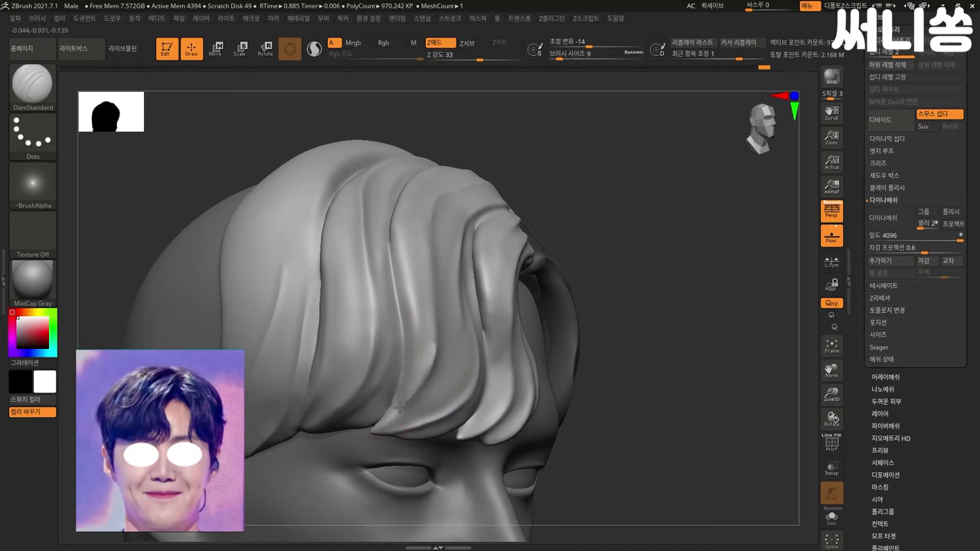
left_click_drag(636, 327, 624, 317)
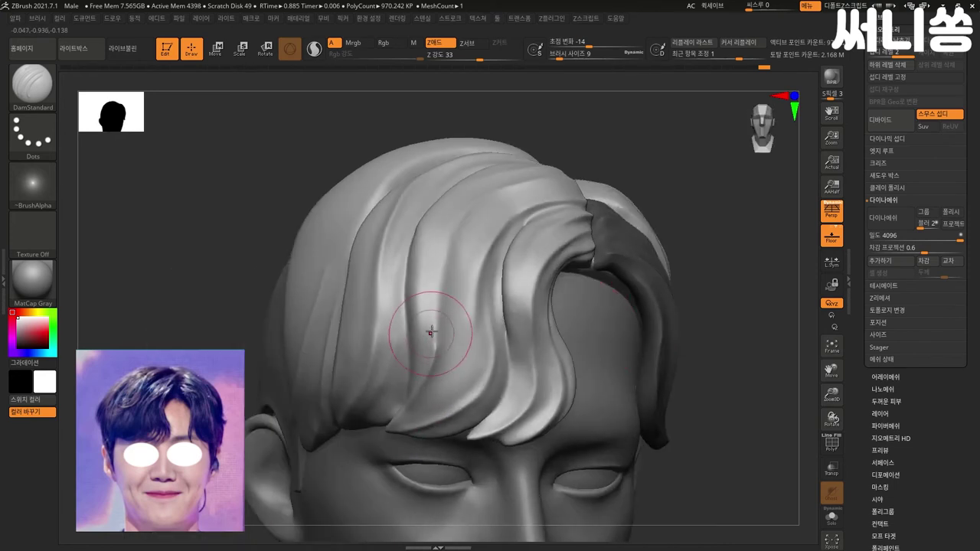
Step: Carve a vertical crease into the front hair with DamStandard and smooth it
left_click_drag(437, 295, 437, 329)
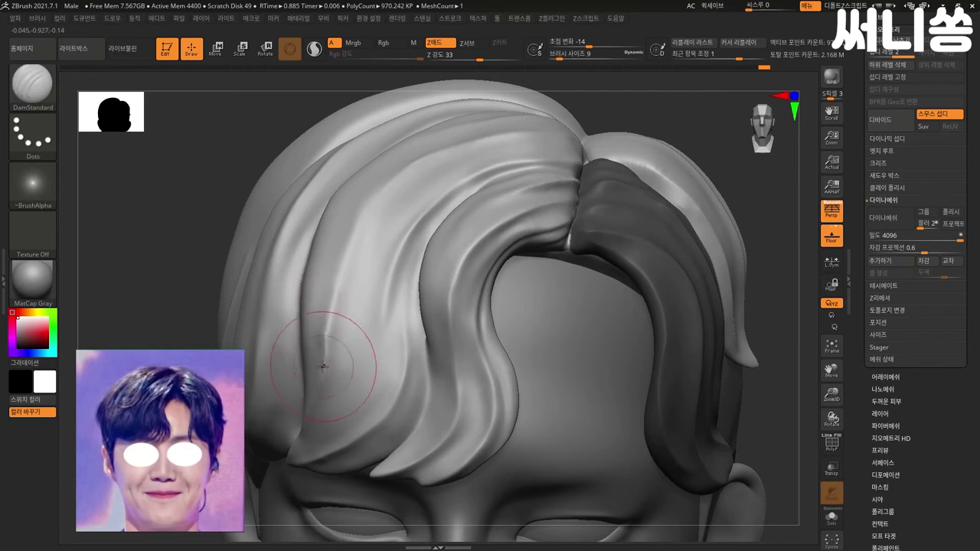
key("shift")
key("shift")
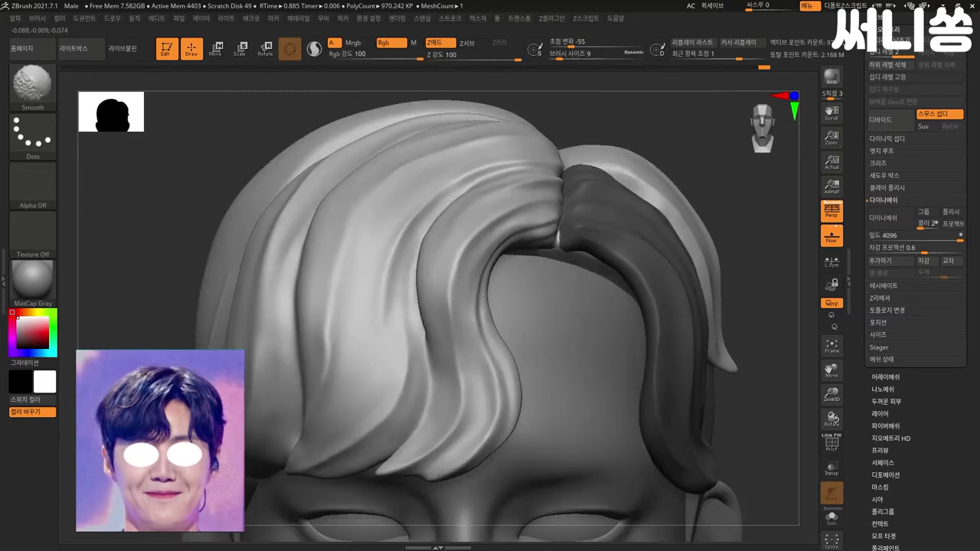
left_click_drag(765, 460, 689, 429)
mouse_move(467, 536)
left_mouse_down()
mouse_move(804, 529)
mouse_move(230, 329)
mouse_move(291, 333)
mouse_move(247, 360)
mouse_move(343, 358)
mouse_move(321, 387)
mouse_move(330, 402)
left_mouse_up()
Step: Switch to the Move brush with B-M-V
key("b")
key("m")
key("v")
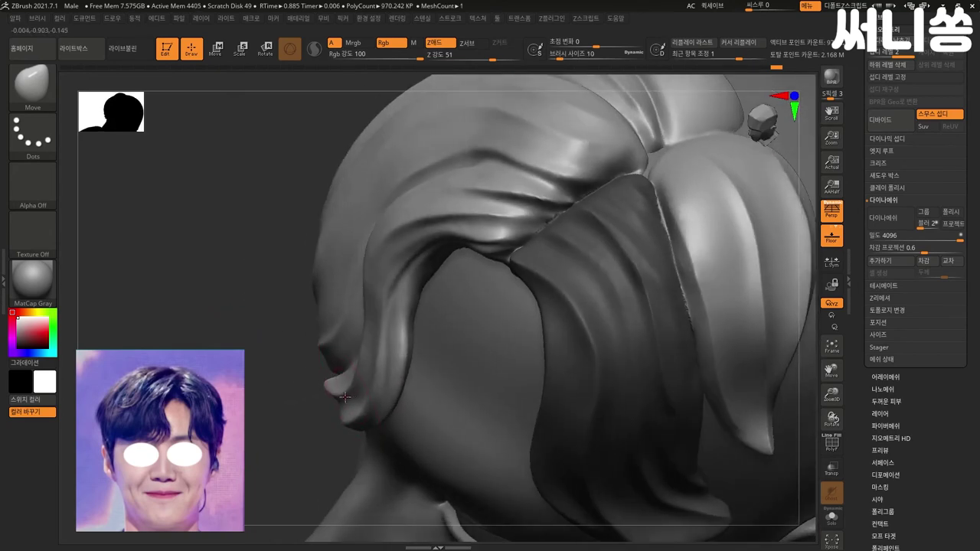
Step: Select the left hair subtool, shrink the brush, and push the front lock edge into shape
mouse_move(267, 398)
left_mouse_down()
mouse_move(256, 344)
mouse_move(317, 315)
left_mouse_up()
left_click(355, 321, "alt")
left_click_drag(319, 304, 329, 298)
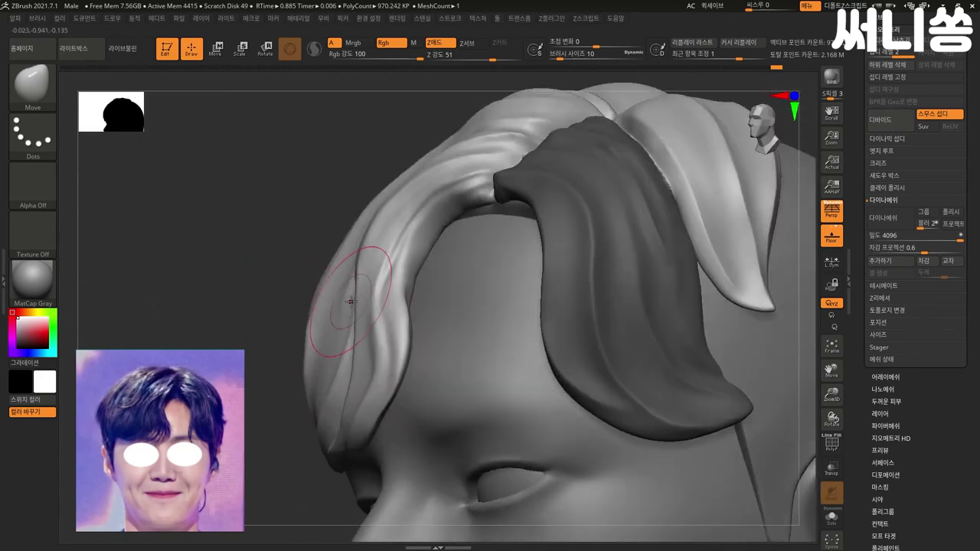
key("bracketleft")
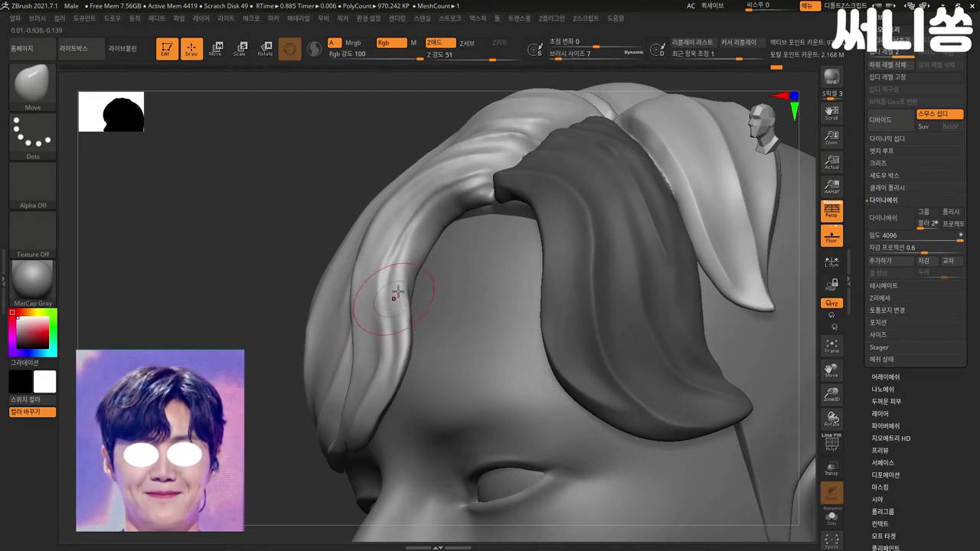
right_click_drag(415, 272, 255, 375)
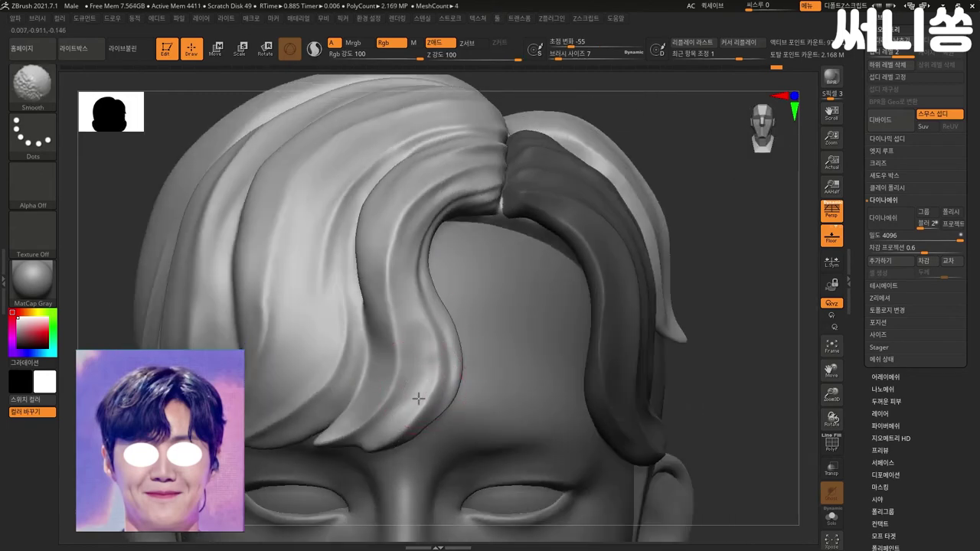
key("bracketleft")
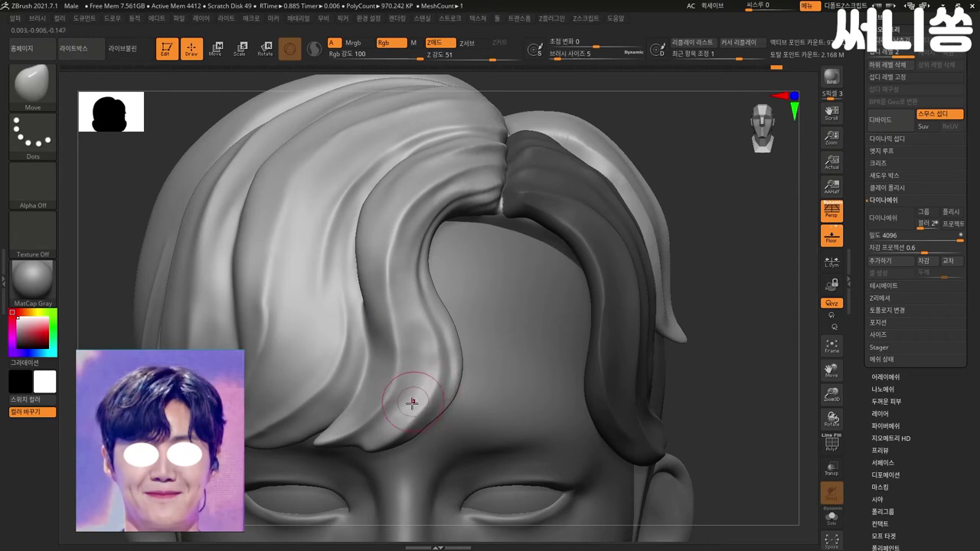
left_click_drag(407, 409, 431, 386)
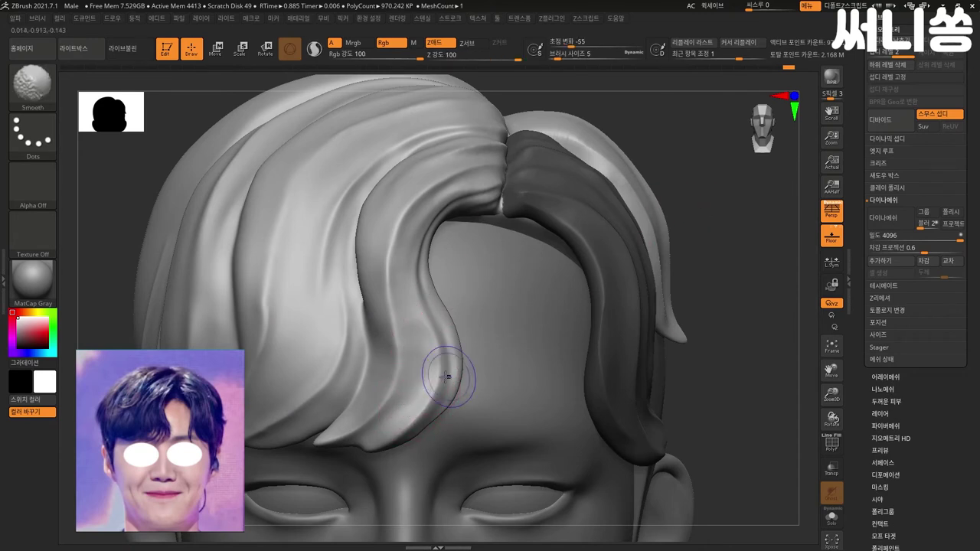
left_click_drag(445, 376, 406, 343, "shift")
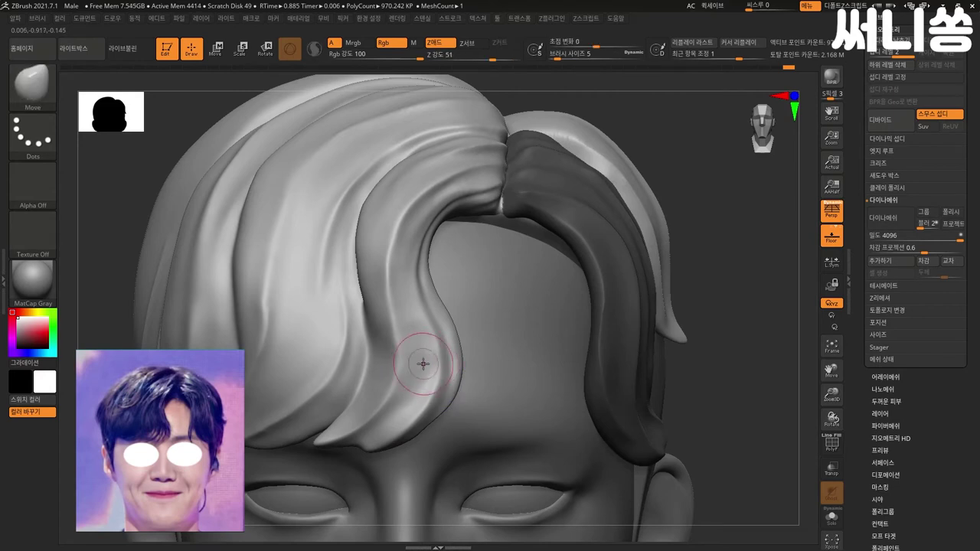
left_click_drag(422, 355, 416, 376, "shift")
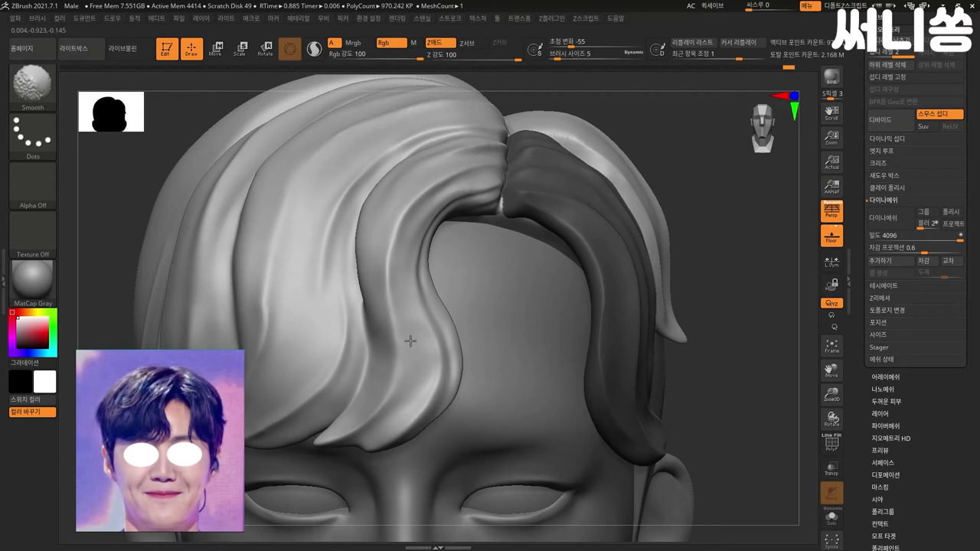
Step: Smooth the front fringe strands and the hair beside the darker lock
key("f")
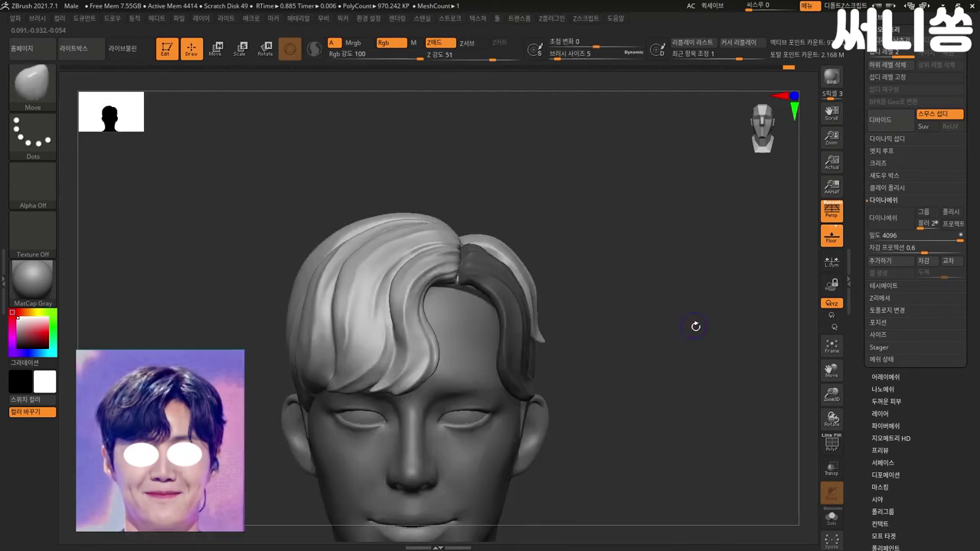
left_click_drag(619, 394, 681, 365, "alt")
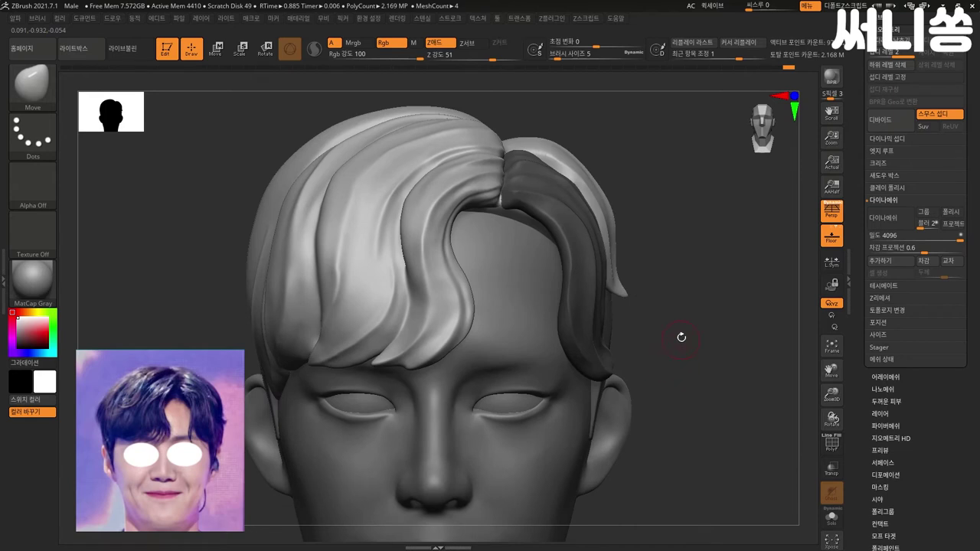
mouse_move(702, 339)
left_mouse_down("alt")
mouse_move(678, 322)
mouse_move(717, 351)
left_mouse_up("alt")
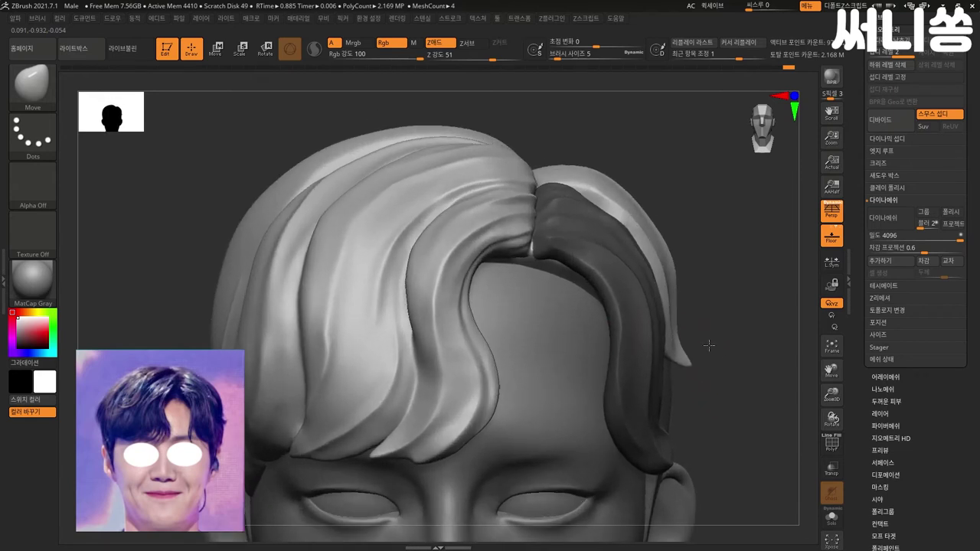
key("shift")
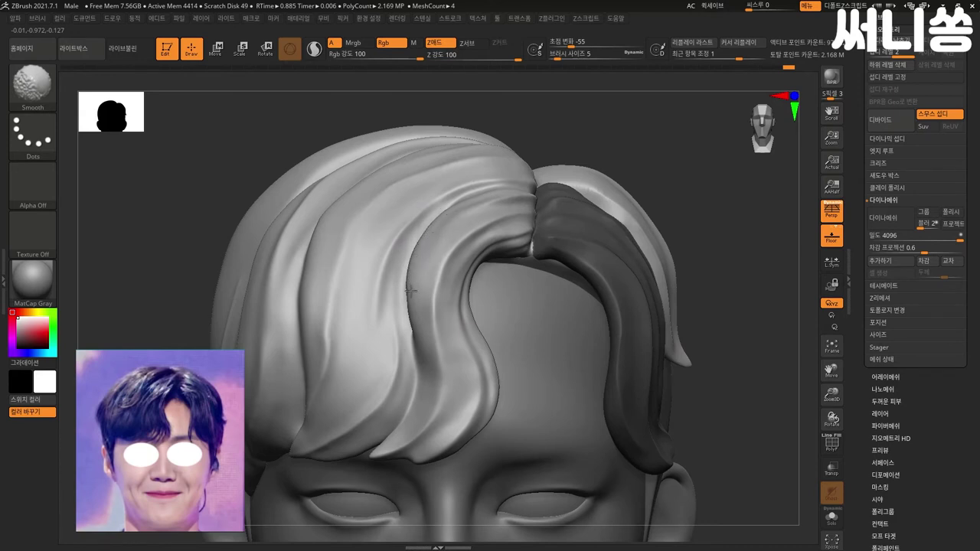
mouse_move(764, 278)
left_mouse_down("alt")
mouse_move(728, 302)
mouse_move(740, 275)
mouse_move(671, 309)
mouse_move(536, 299)
left_mouse_up("alt")
key("shift")
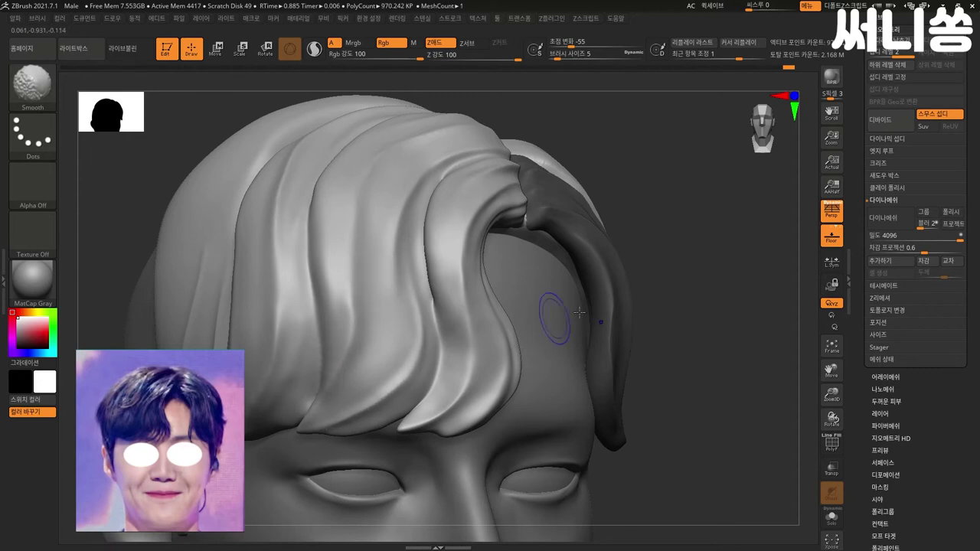
mouse_move(697, 357)
left_mouse_down("alt")
mouse_move(676, 344)
mouse_move(711, 339)
mouse_move(676, 327)
mouse_move(691, 330)
left_mouse_up("alt")
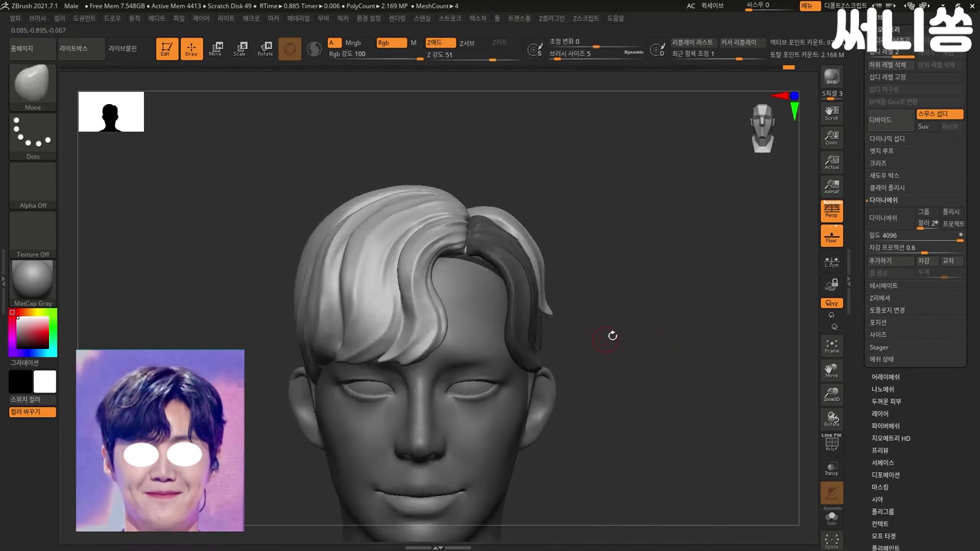
Step: Enlarge the brush and reshape the strand, smoothing the crease where strands meet
mouse_move(611, 326)
left_mouse_down("alt")
mouse_move(625, 332)
mouse_move(849, 282)
left_mouse_up("alt")
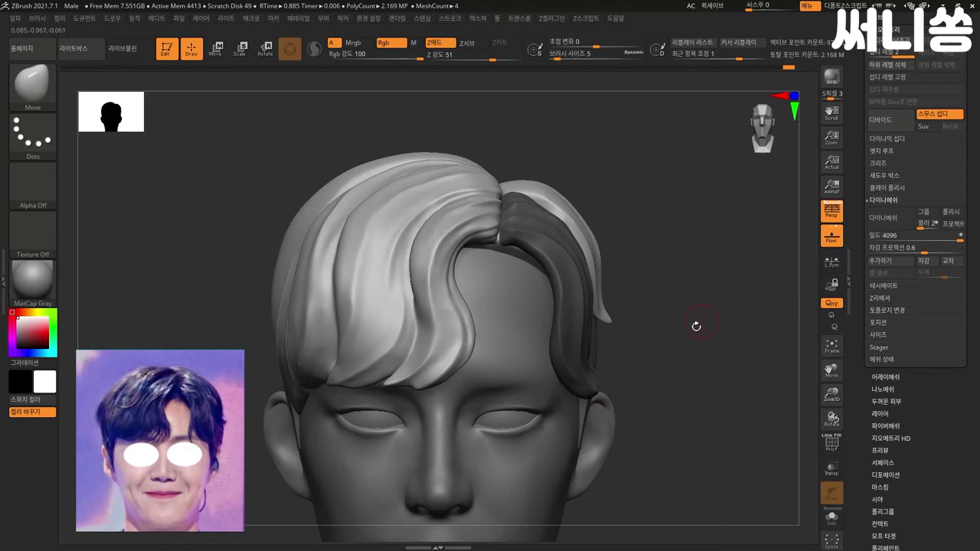
mouse_move(701, 358)
left_mouse_down()
mouse_move(681, 361)
mouse_move(743, 346)
mouse_move(658, 266)
left_mouse_up()
left_click_drag(164, 302, 211, 324, "alt")
key("b")
left_click(350, 73)
mouse_move(455, 213)
left_mouse_down("shift")
mouse_move(449, 267)
mouse_move(479, 209)
mouse_move(475, 197)
mouse_move(558, 194)
left_mouse_up("shift")
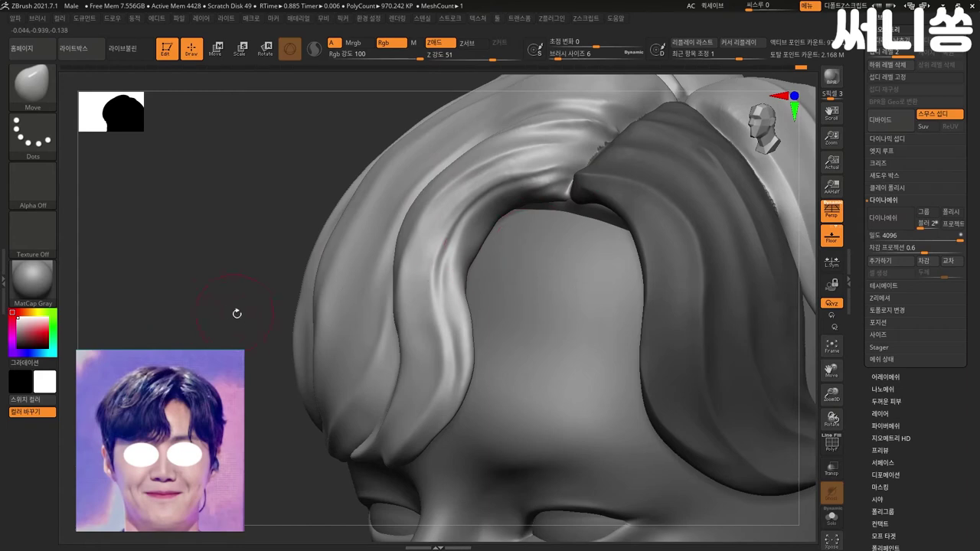
left_click_drag(235, 313, 446, 216)
left_click_drag(549, 217, 573, 213, "shift")
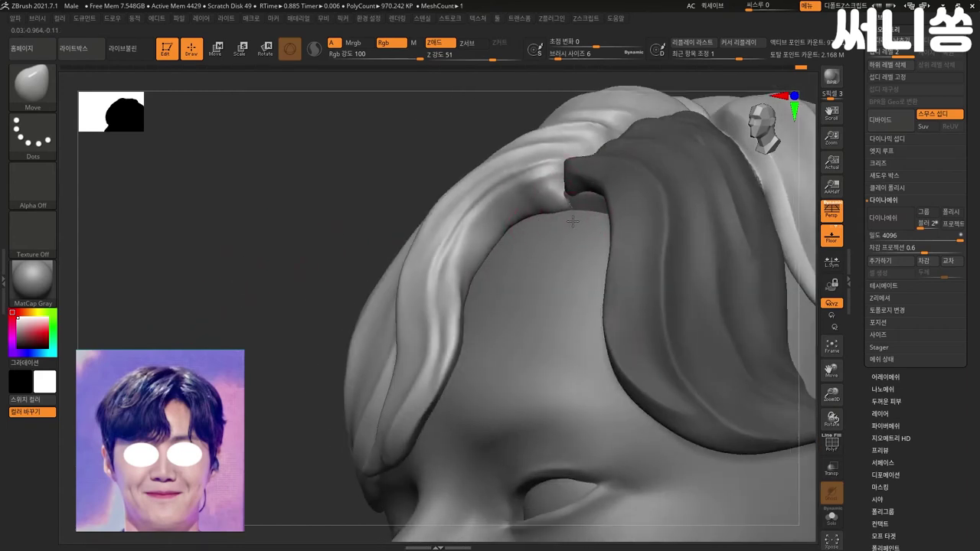
left_click_drag(328, 293, 477, 247)
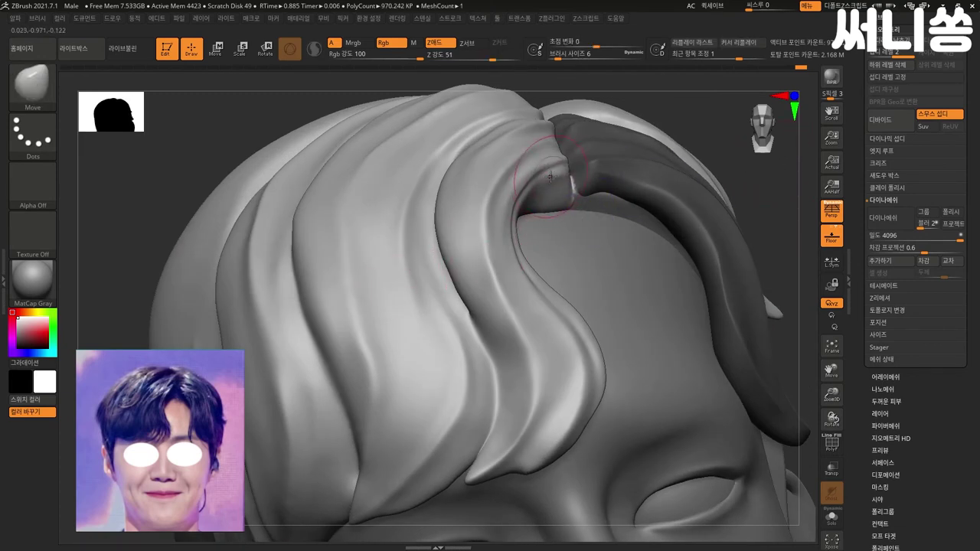
Step: Select the other hair subtool and nudge the strand near the parting into shape
key("shift")
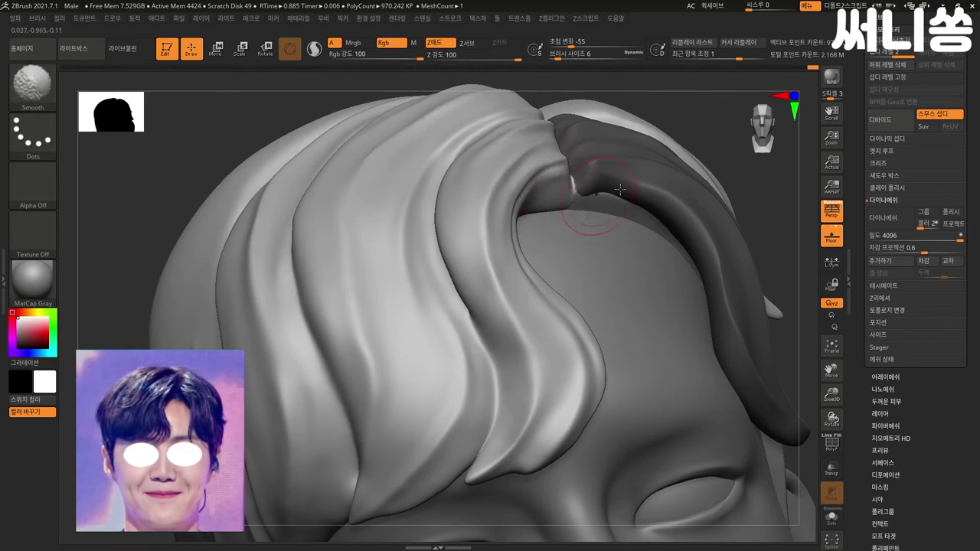
left_click_drag(620, 188, 699, 148)
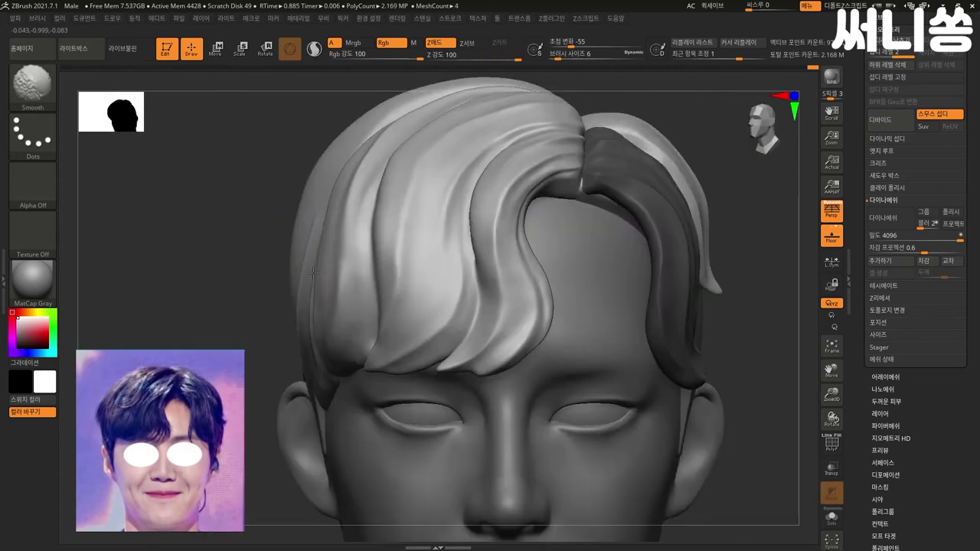
mouse_move(247, 324)
left_mouse_down("alt")
mouse_move(718, 167)
mouse_move(492, 208)
left_mouse_up("alt")
left_click(485, 212, "alt")
left_click_drag(438, 224, 459, 207)
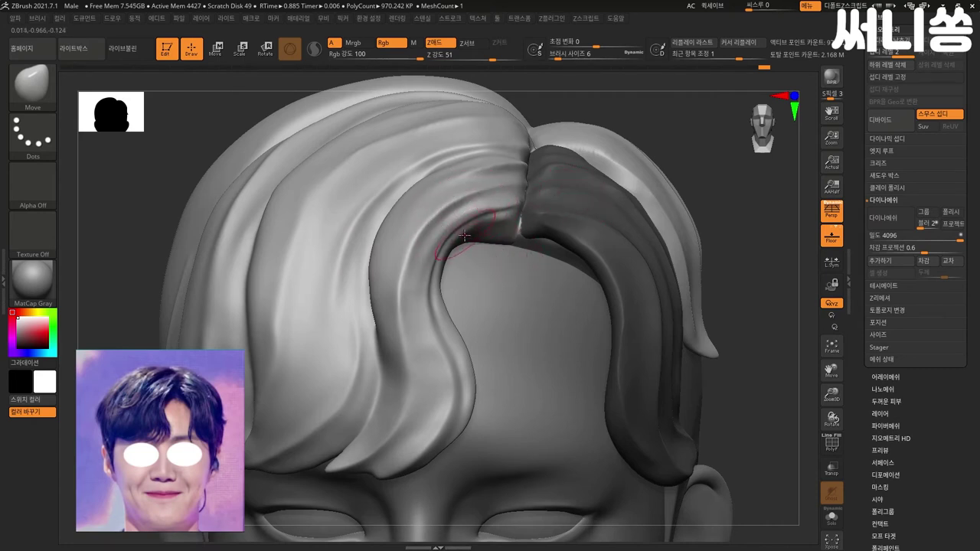
Step: Switch to DamStandard and carve a groove where the two hair pieces meet
key("b")
key("d")
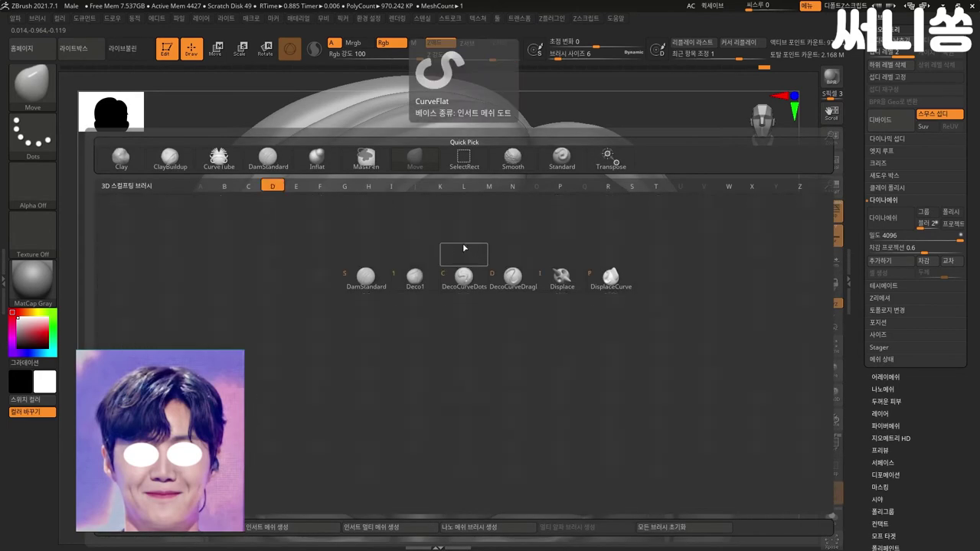
key("s")
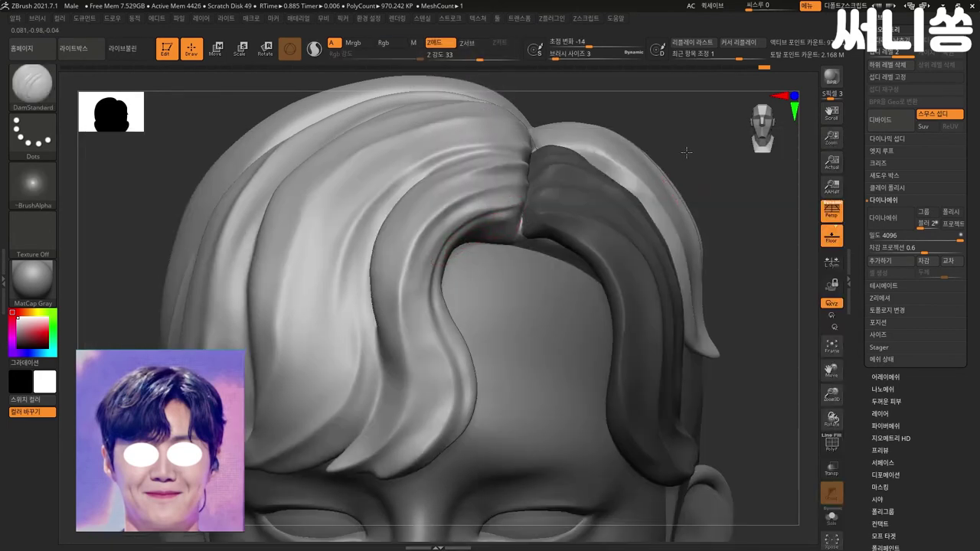
scroll(698, 145, "up", 3)
scroll(703, 153, "up", 3)
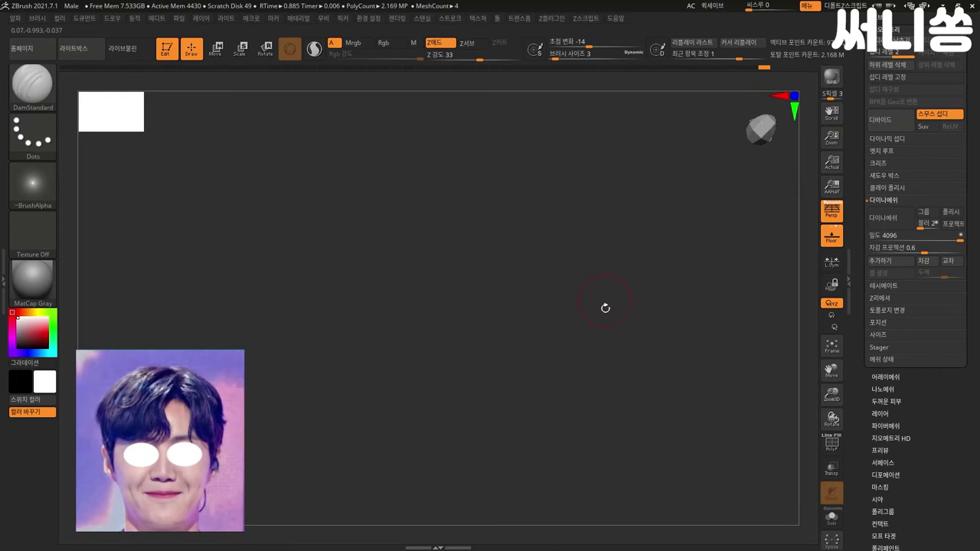
left_click_drag(756, 127, 755, 121)
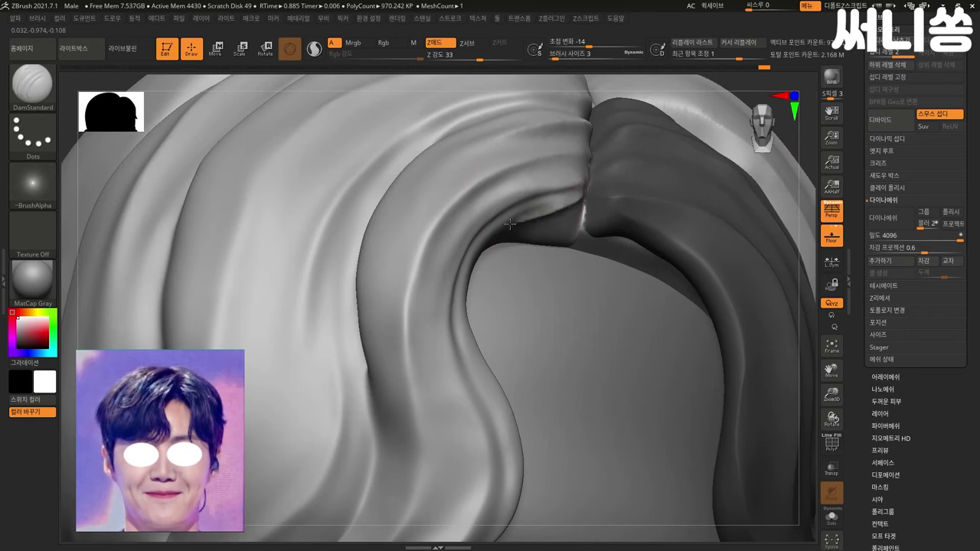
left_click_drag(584, 176, 585, 194, "shift")
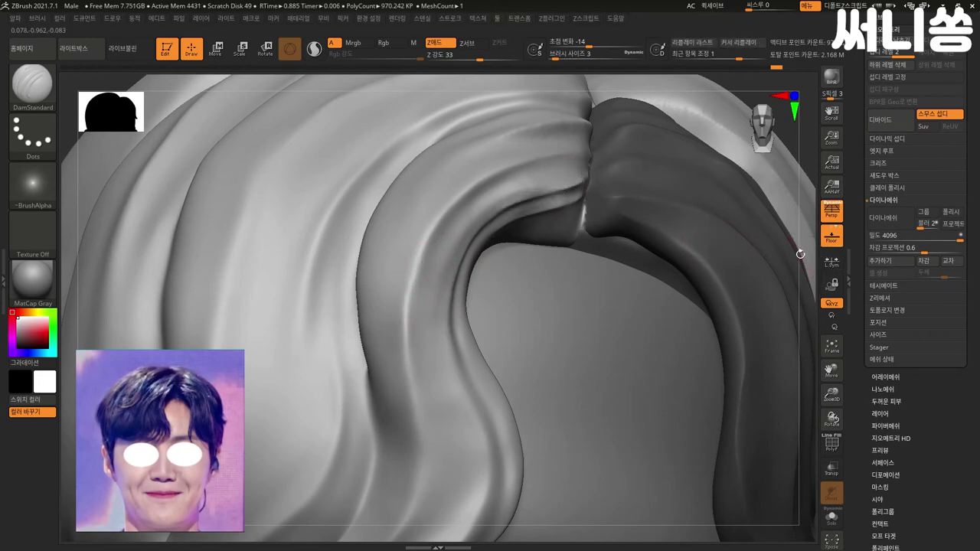
Step: Orbit to the parting crease and make the dark-lock hair piece the active subtool
scroll(800, 254, "down", 3)
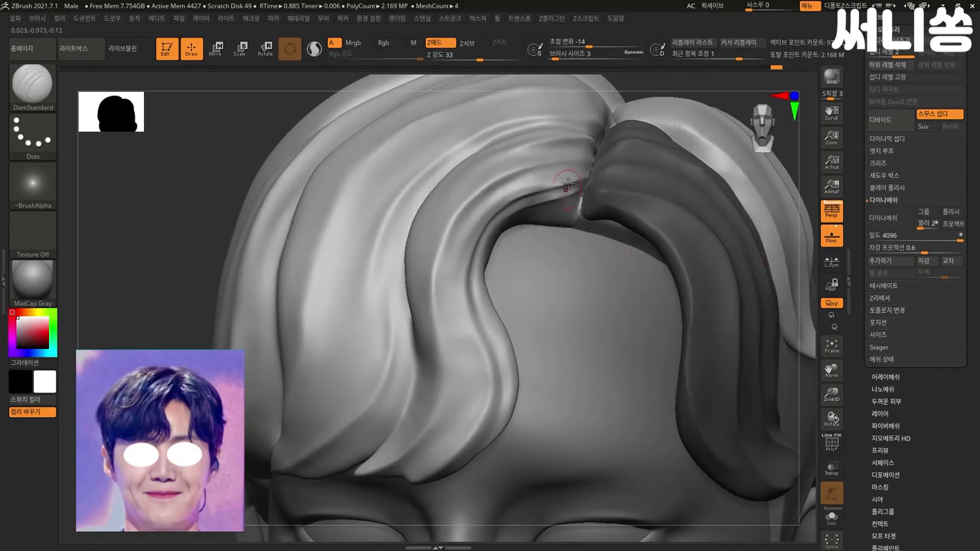
mouse_move(196, 233)
left_mouse_down()
mouse_move(184, 248)
mouse_move(350, 230)
left_mouse_up()
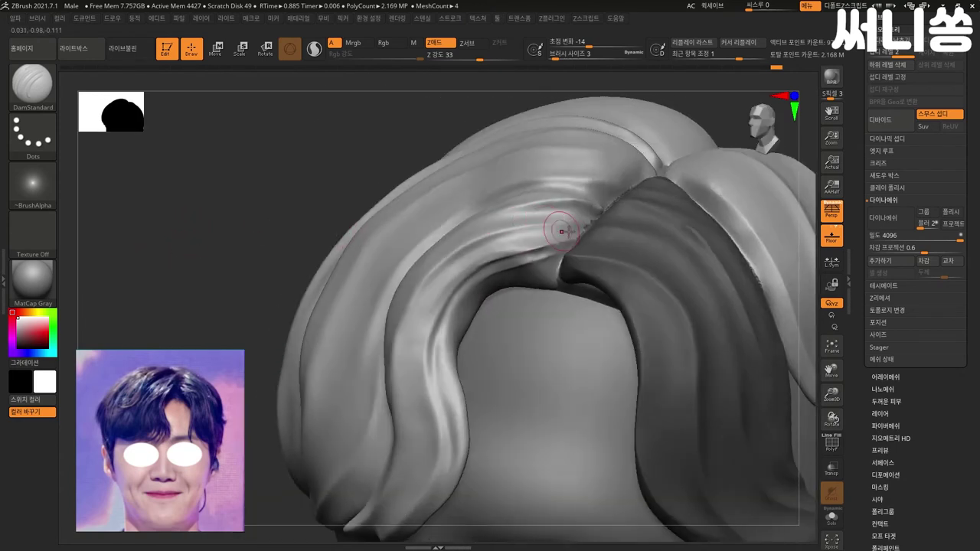
left_click(514, 254, "ctrl+shift")
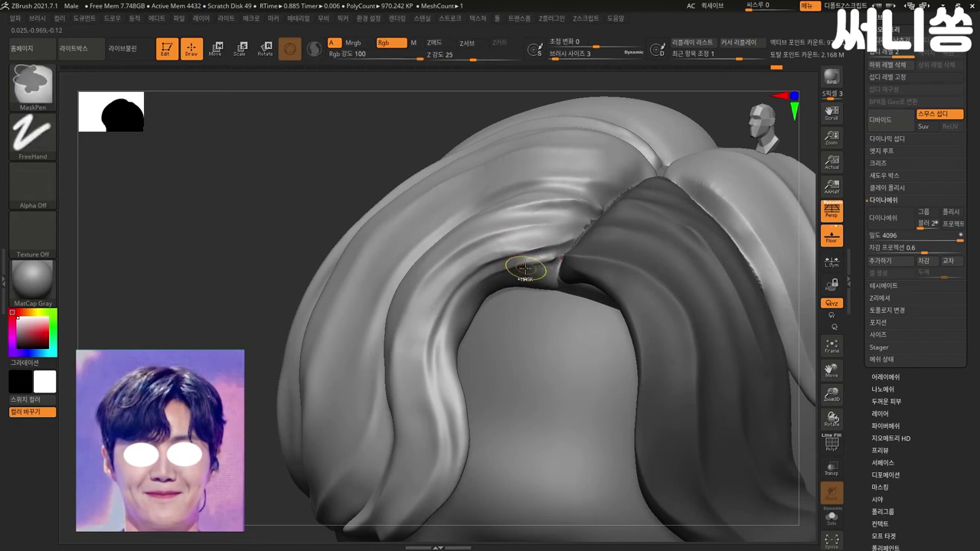
left_click(247, 296, "ctrl+shift")
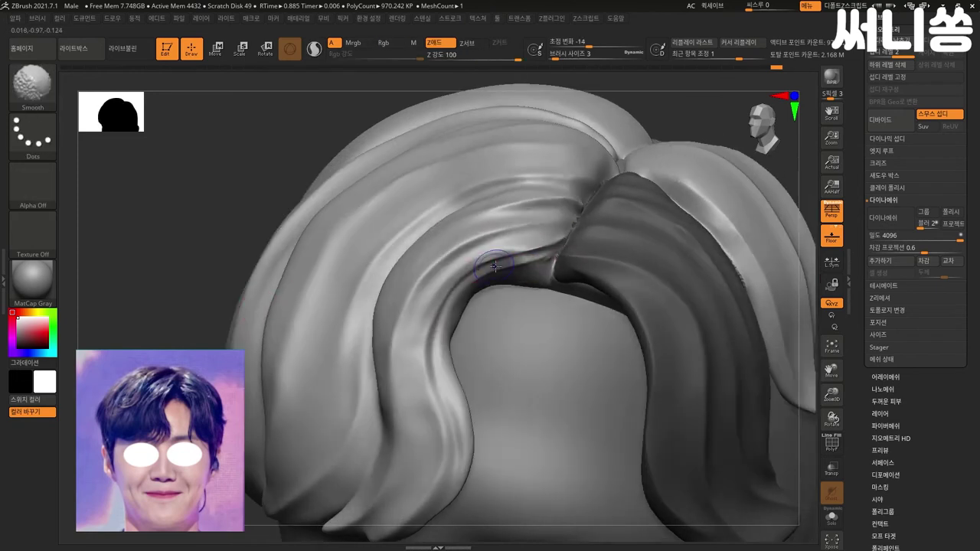
left_click(554, 256, "ctrl+shift")
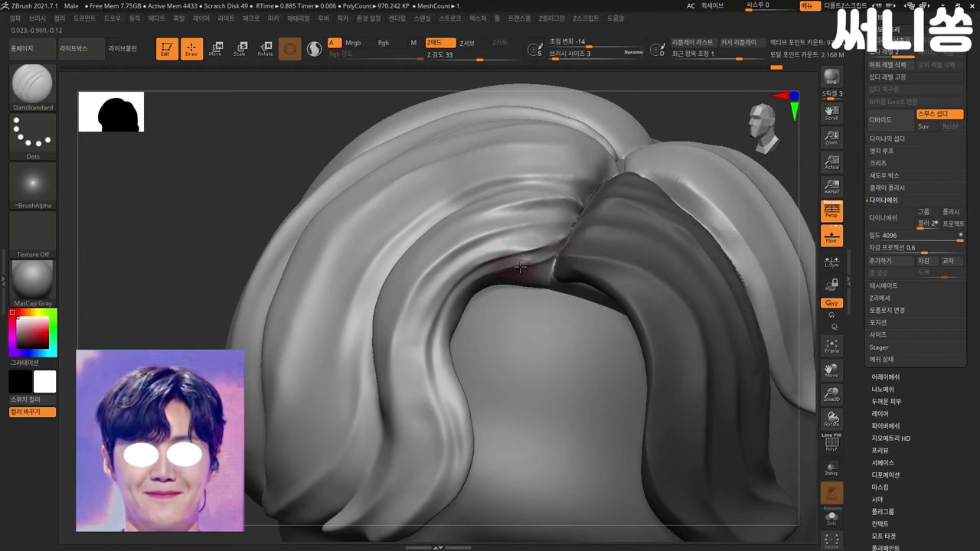
key("shift")
key("shift")
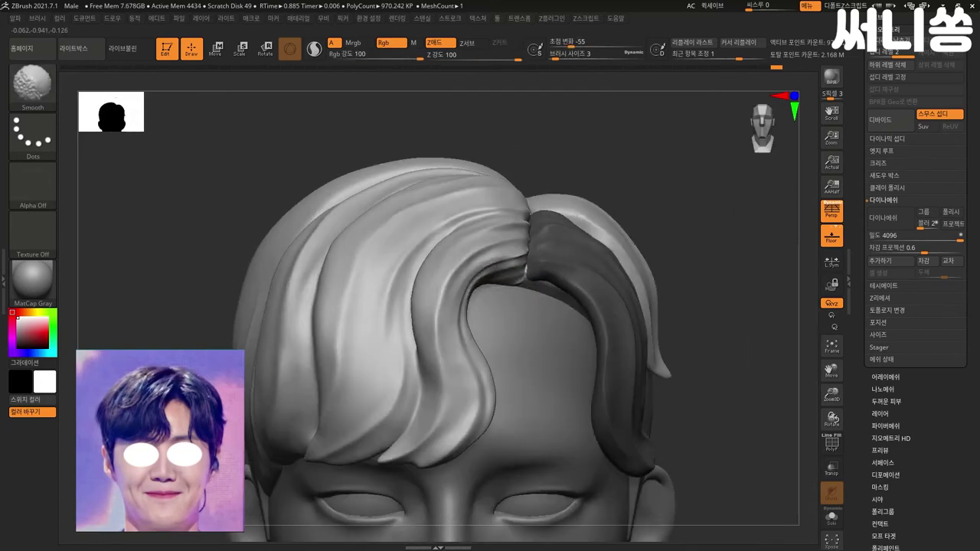
Step: Select the fringe hair piece and carve a strand groove down the front fringe
right_click_drag(717, 252, 431, 333)
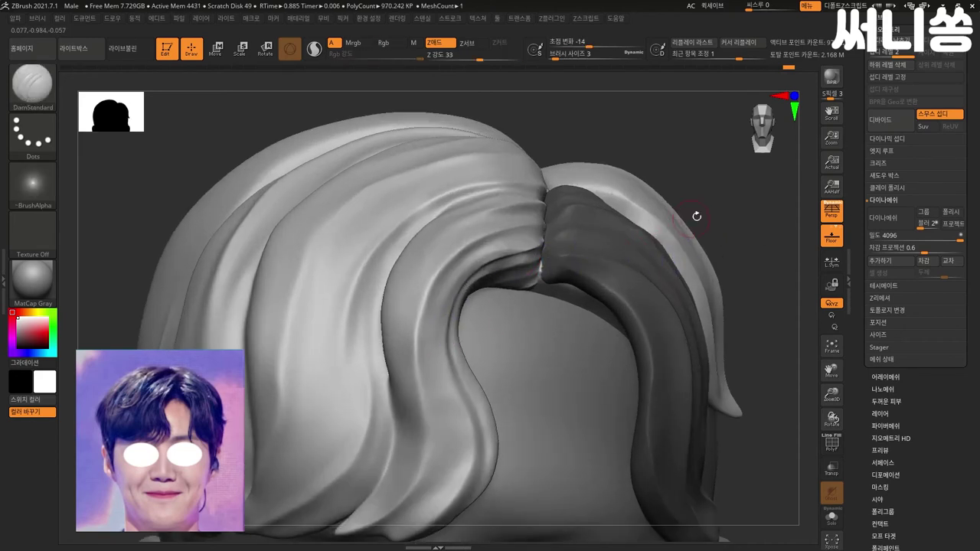
right_click_drag(695, 215, 658, 184, "ctrl")
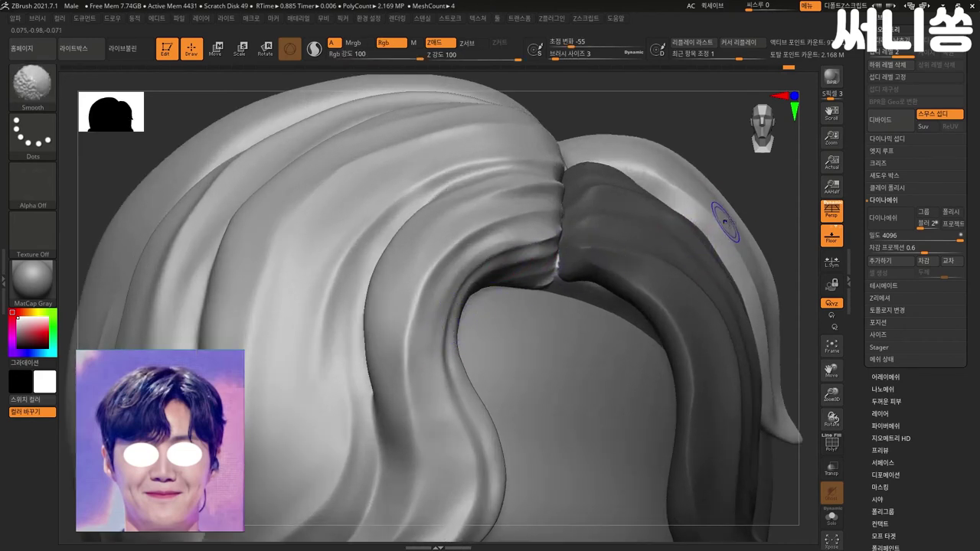
right_click_drag(725, 222, 725, 253)
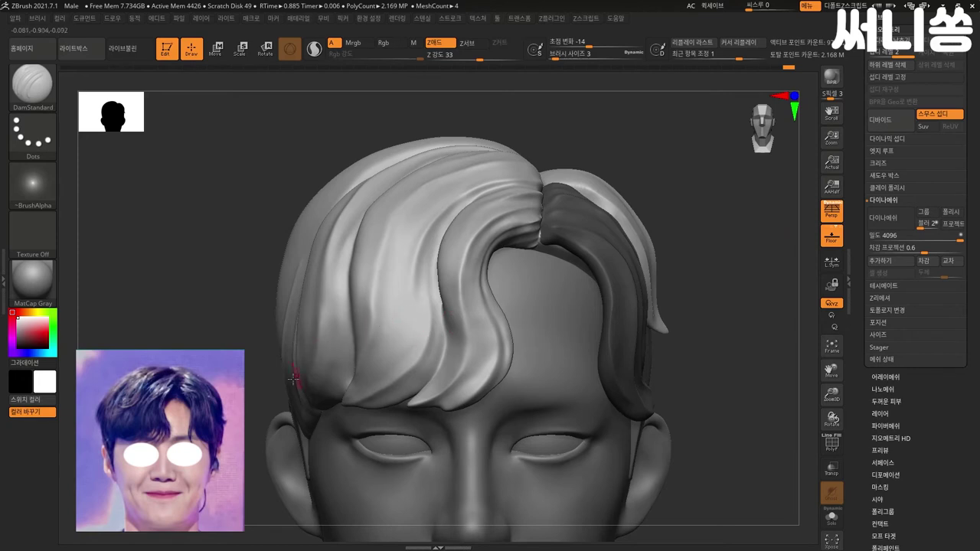
right_click_drag(312, 362, 425, 333)
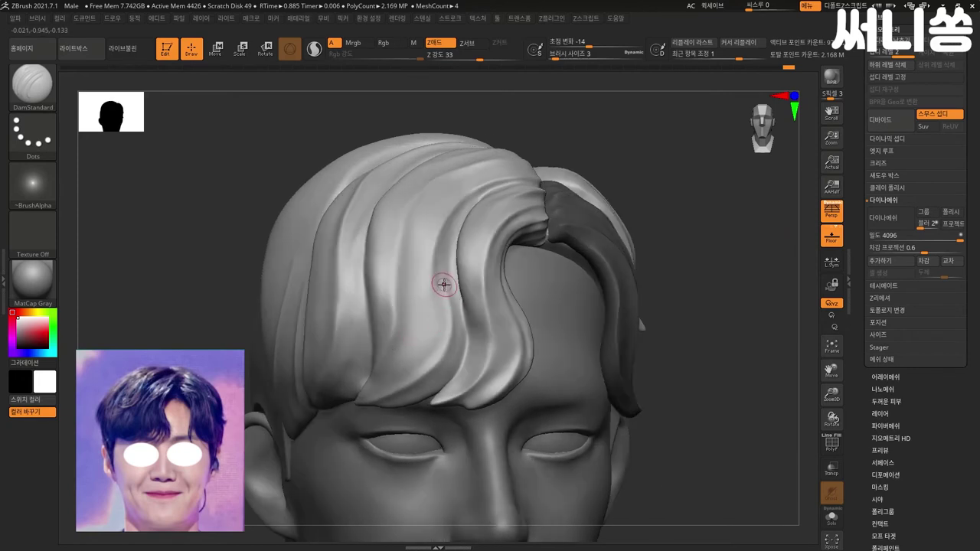
left_click(383, 394, "alt")
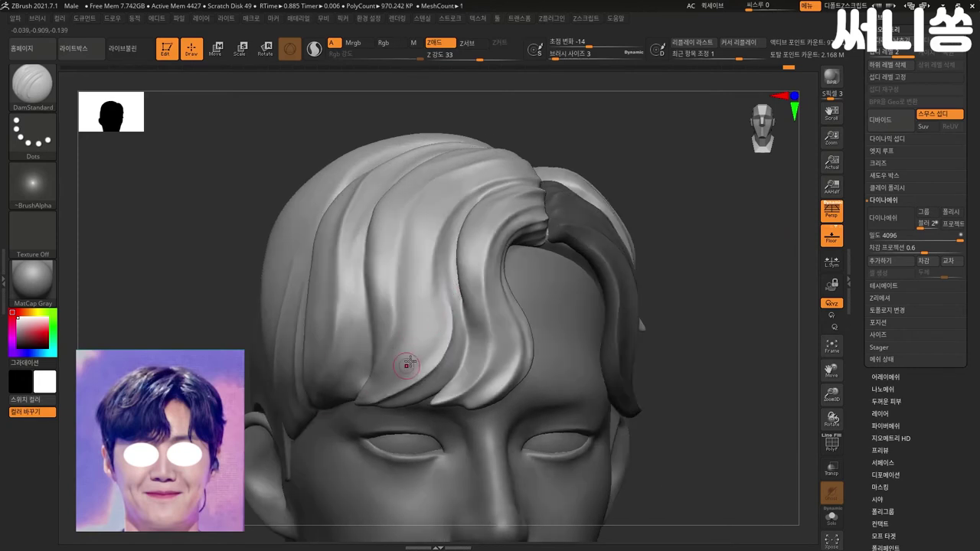
left_click(436, 291, "alt")
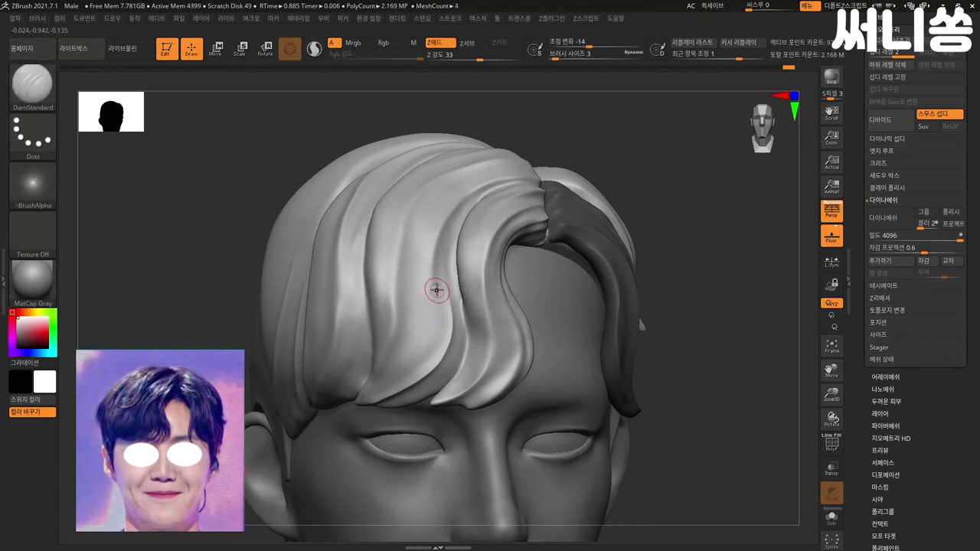
left_click(361, 419, "alt")
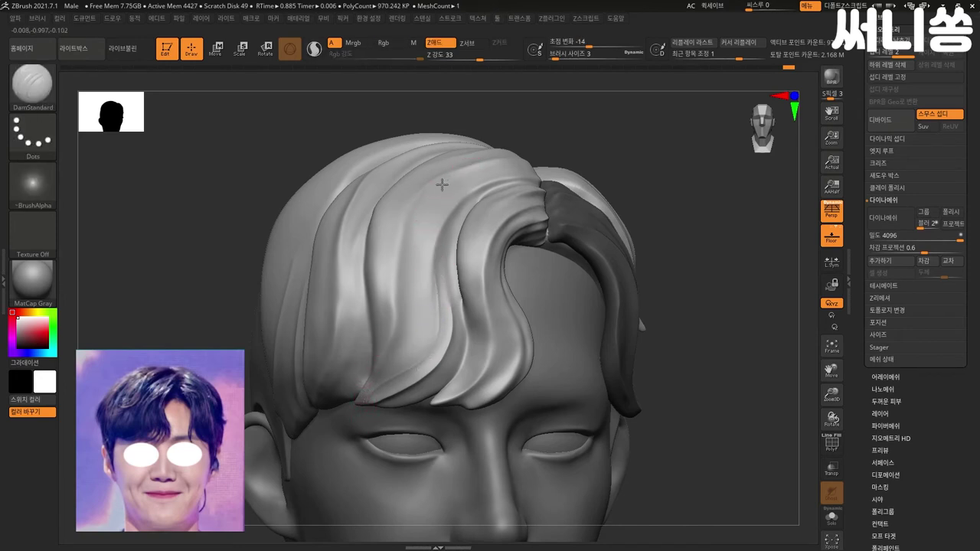
left_click_drag(422, 171, 400, 328)
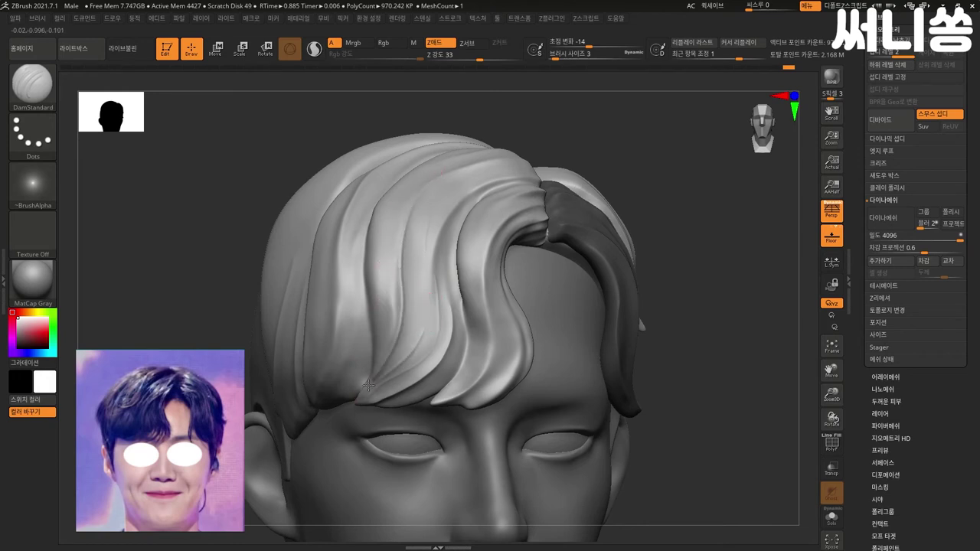
Step: Check the fringe grooves from front, three-quarter and profile views, smoothing them
left_click_drag(714, 227, 668, 228)
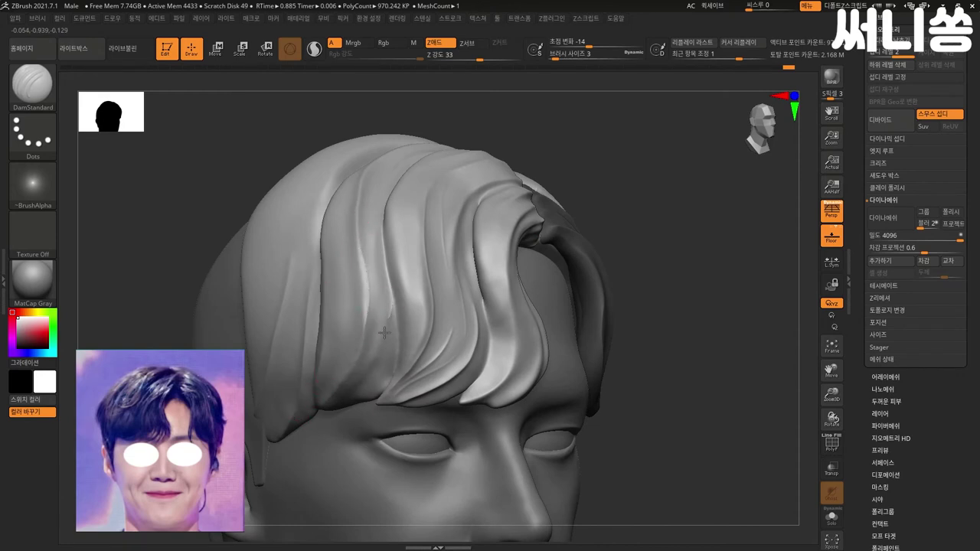
key("ctrl")
key("ctrl")
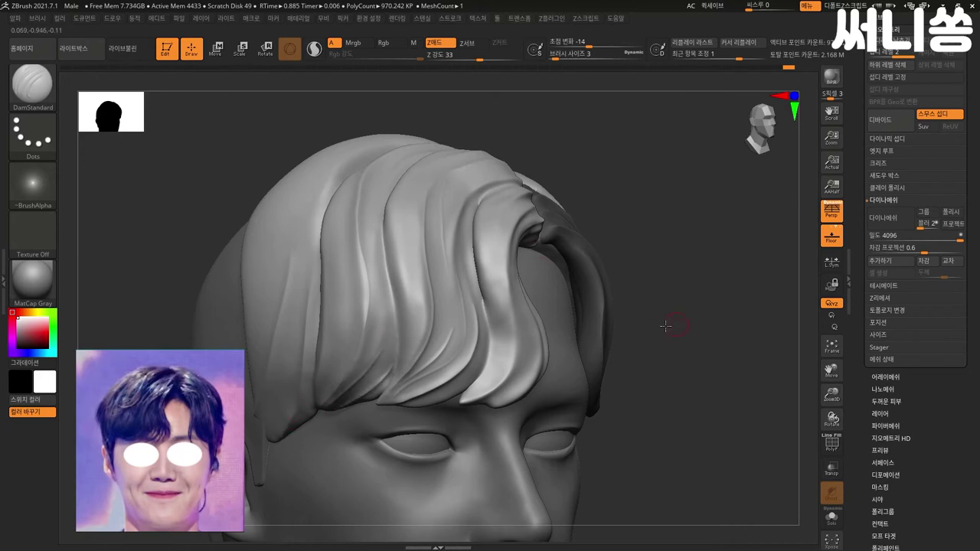
left_click_drag(665, 325, 700, 311, "shift")
key("shift")
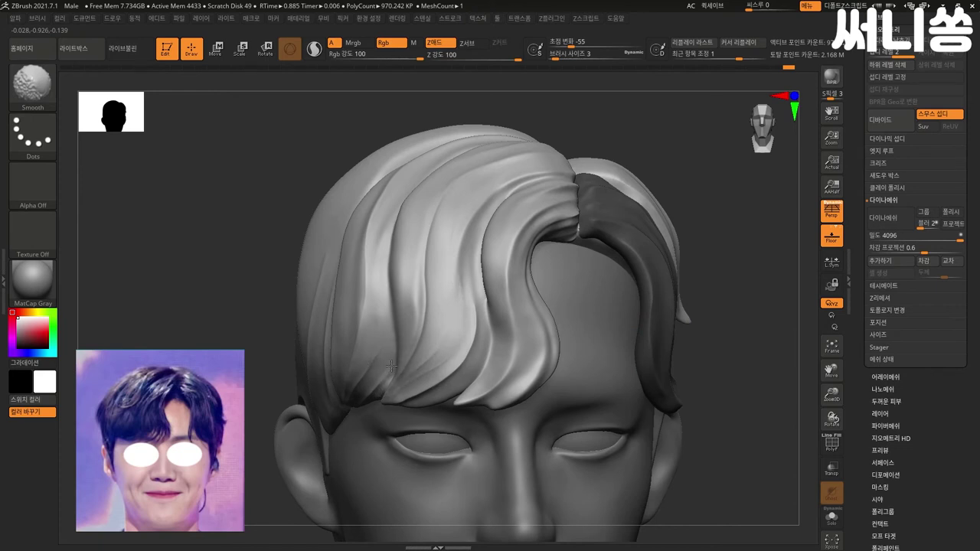
right_click_drag(334, 378, 393, 362)
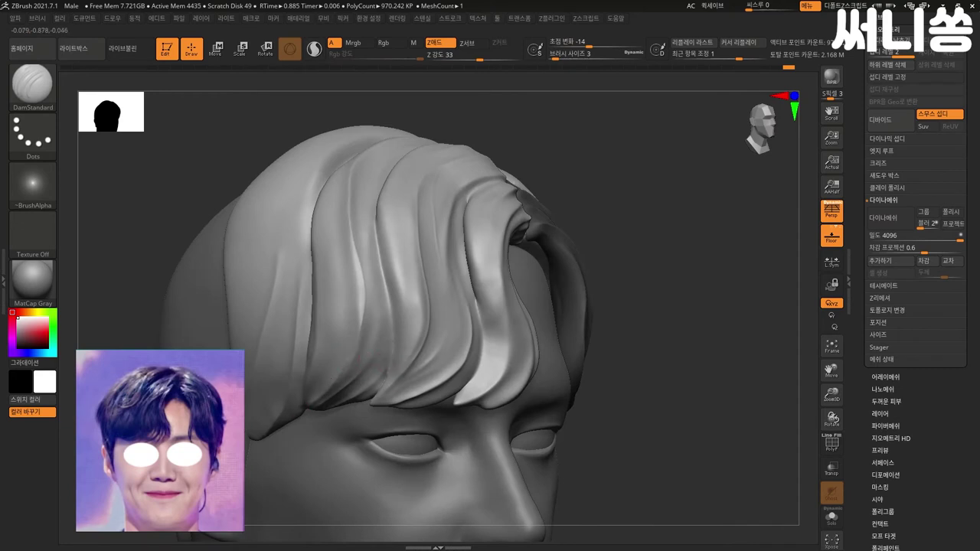
right_click_drag(299, 344, 360, 340)
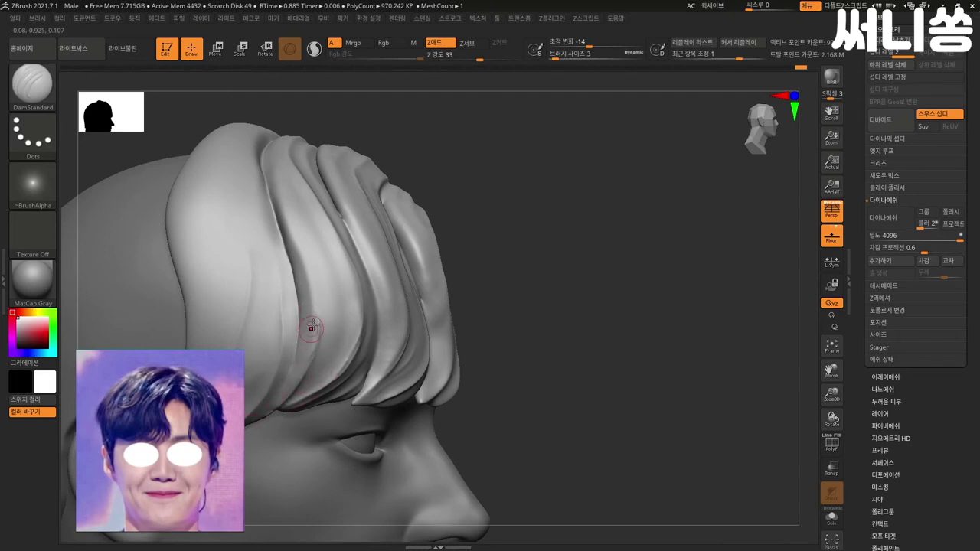
key("shift")
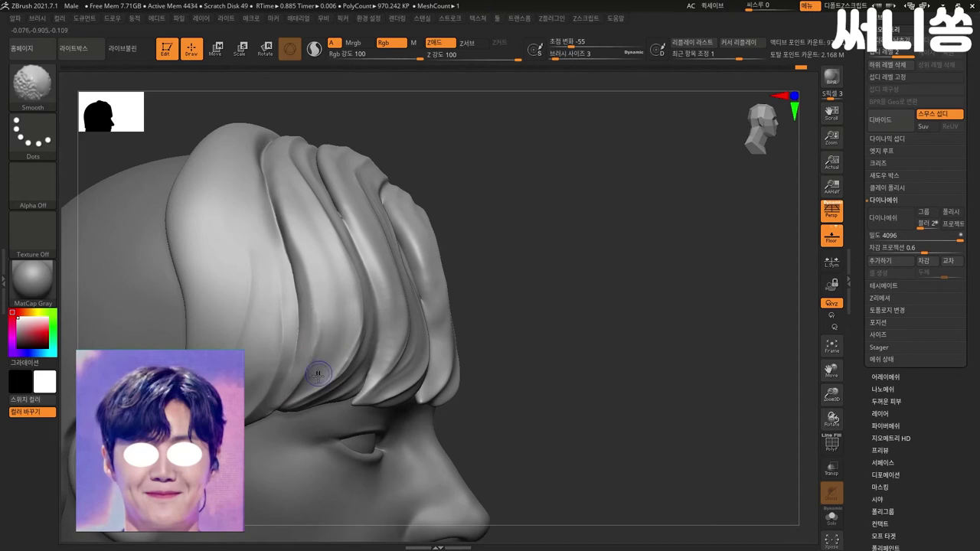
left_click_drag(579, 355, 652, 323, "shift")
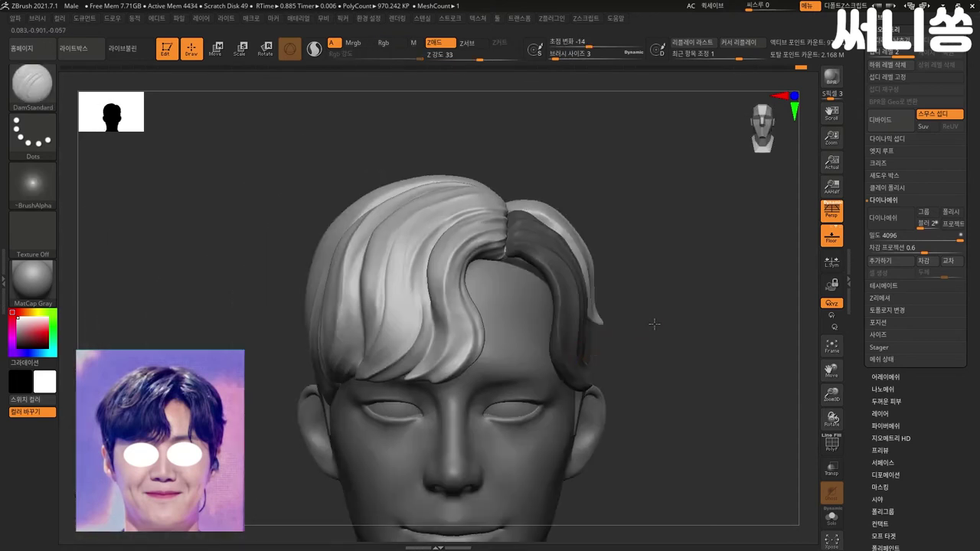
right_click_drag(651, 322, 651, 360, "ctrl")
key("shift")
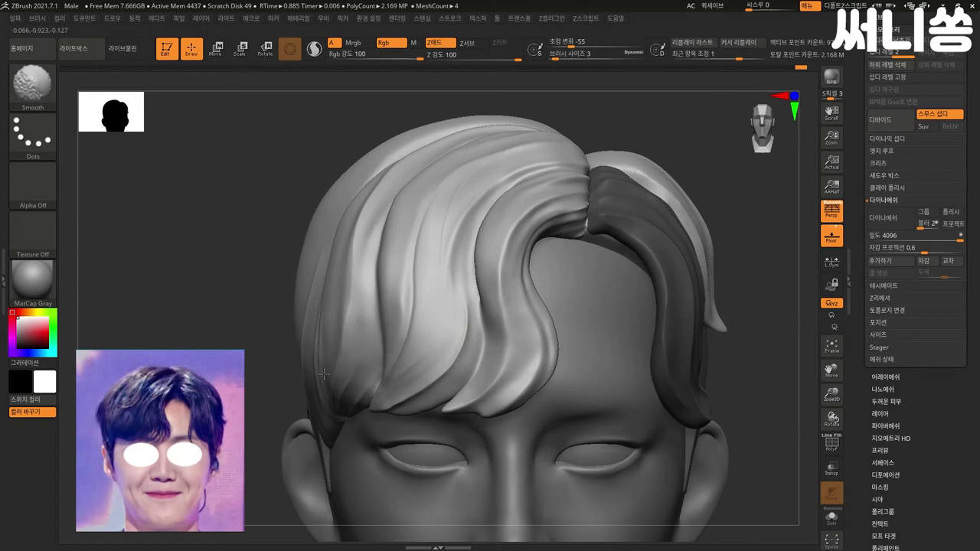
right_click_drag(248, 429, 263, 427, "ctrl")
Step: Switch to the Move brush, select the front hair piece, and enlarge the brush to 18
key("b")
key("m")
key("v")
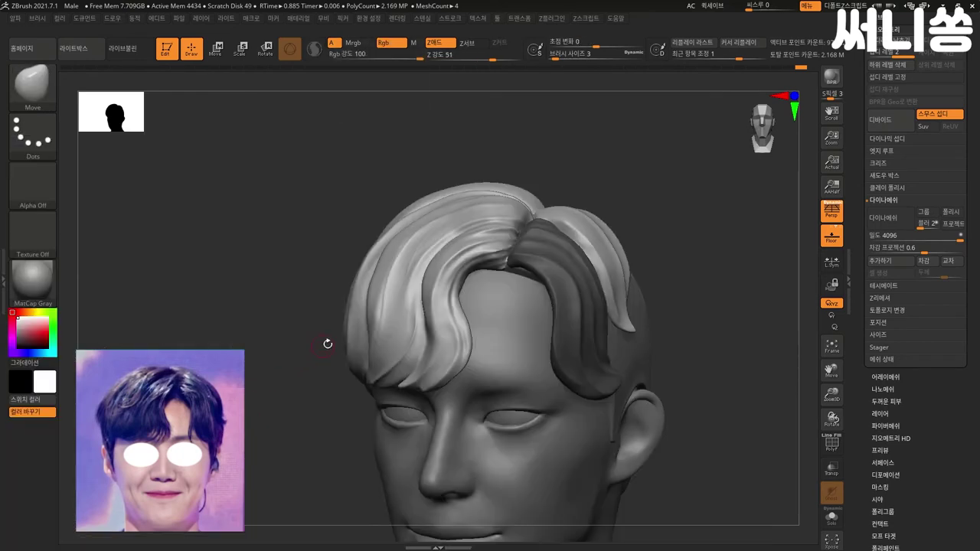
right_click_drag(322, 338, 341, 342)
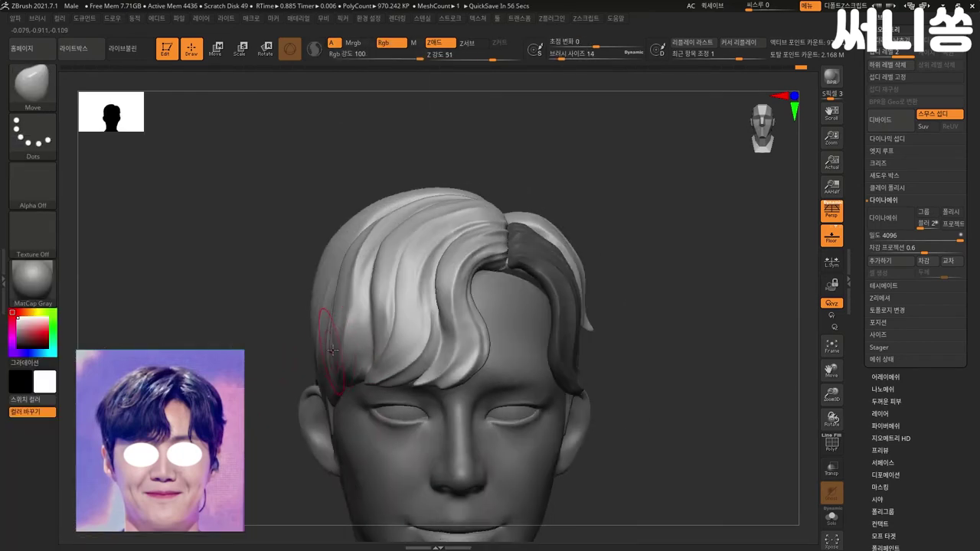
left_click(347, 292, "alt")
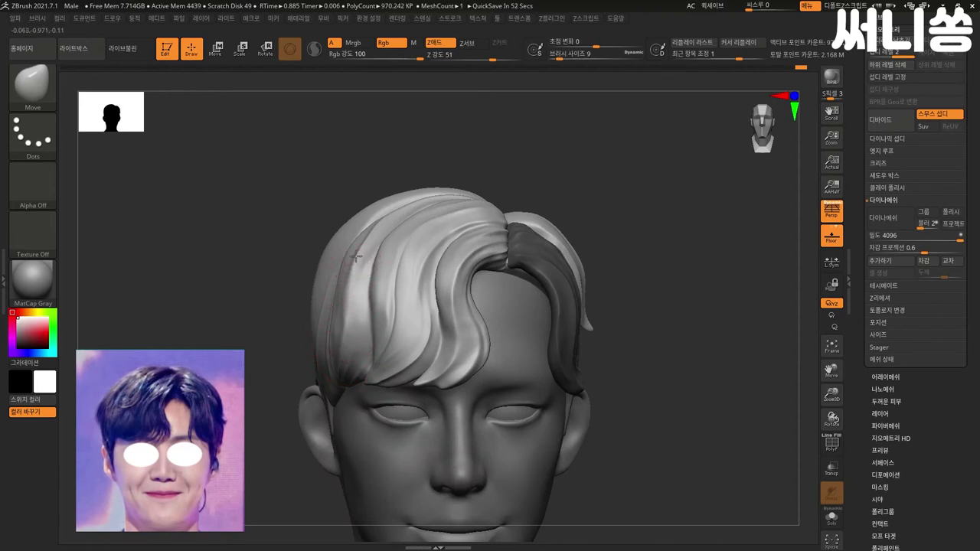
key("bracketright")
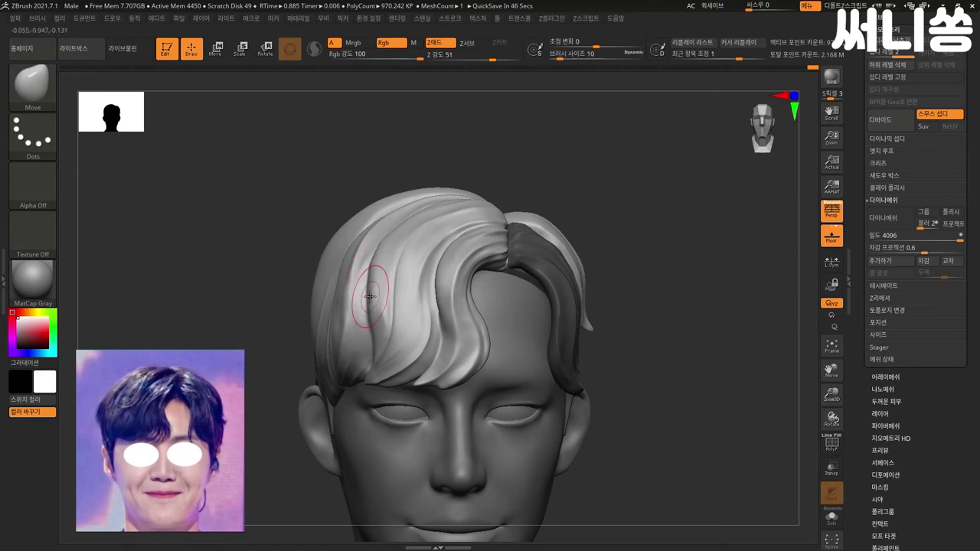
left_click_drag(243, 329, 376, 305)
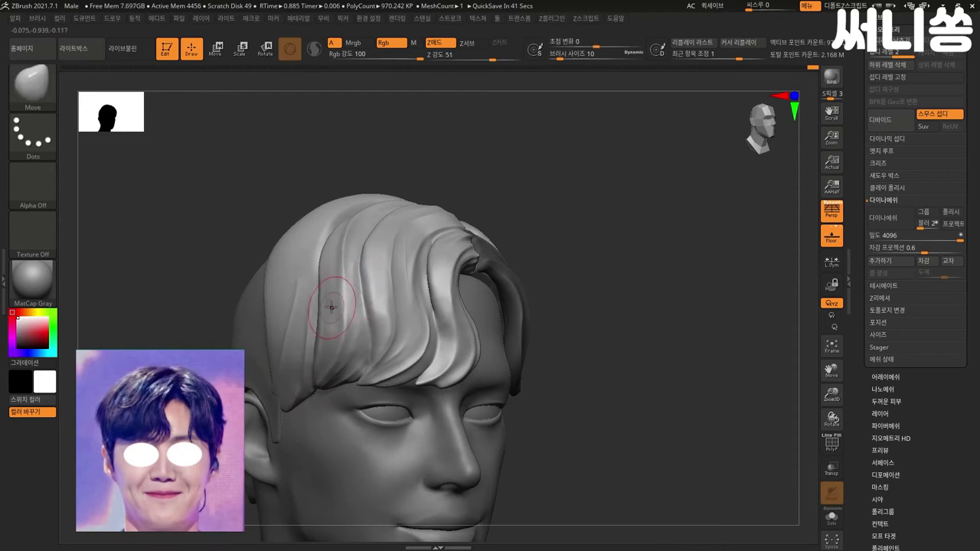
key("bracketright")
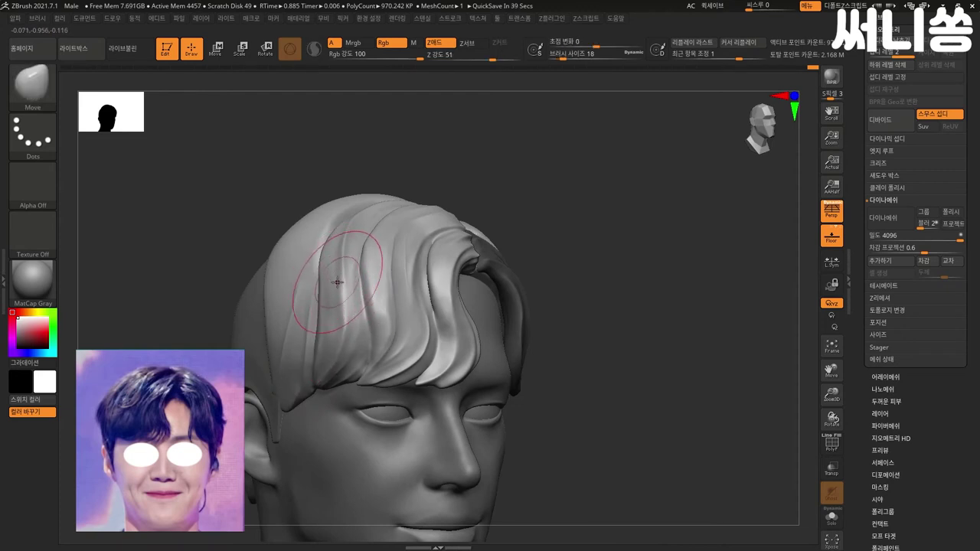
Step: Push the crown hair strands into softer curves, undoing missteps and shrinking the brush to 8
left_click_drag(558, 203, 569, 219)
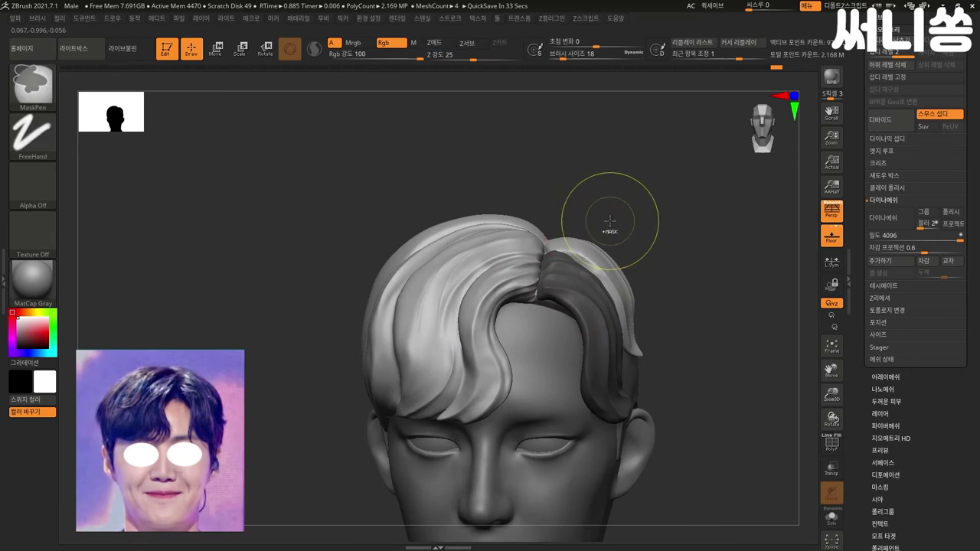
left_click_drag(603, 219, 644, 212)
left_click_drag(649, 298, 650, 270)
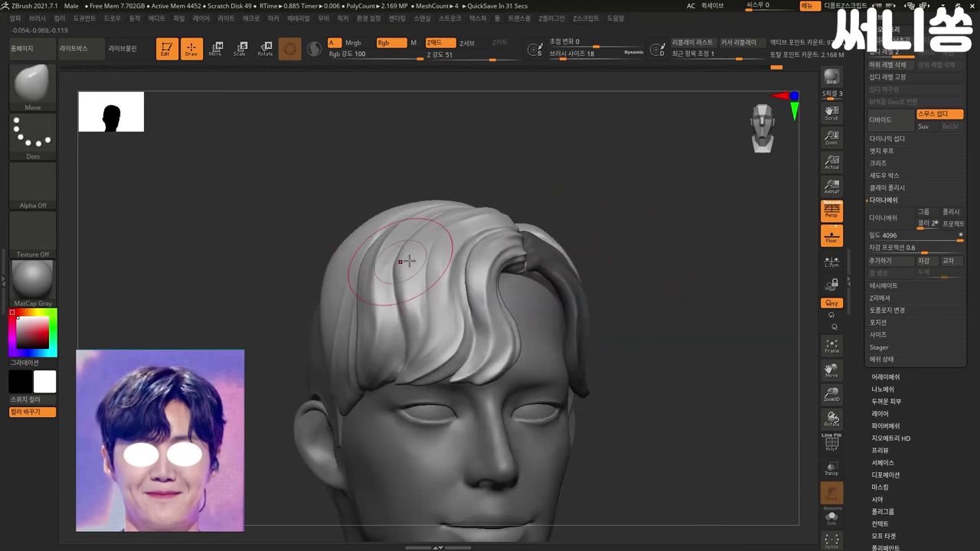
left_click_drag(429, 216, 397, 259)
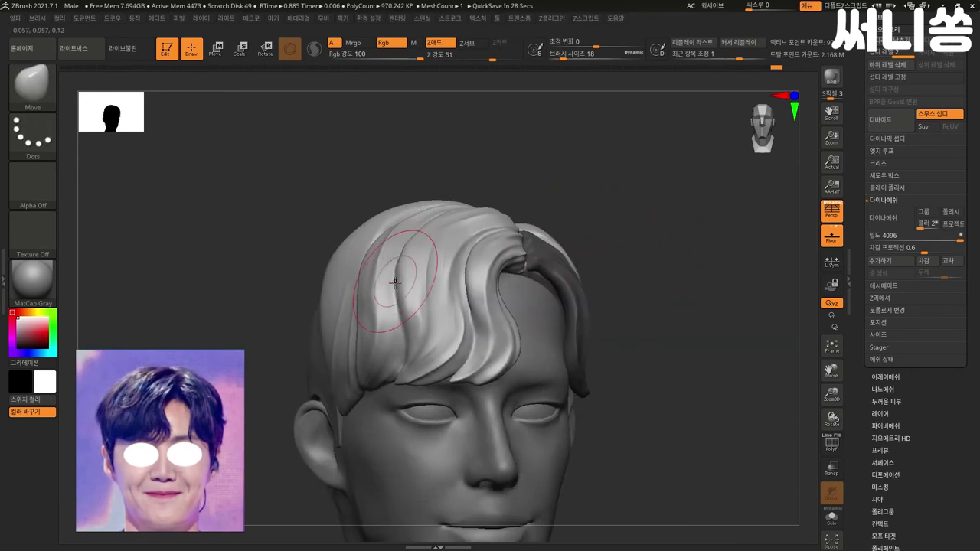
mouse_move(572, 194)
left_mouse_down("ctrl")
mouse_move(565, 223)
mouse_move(580, 194)
left_mouse_up("ctrl")
key("ctrl+z")
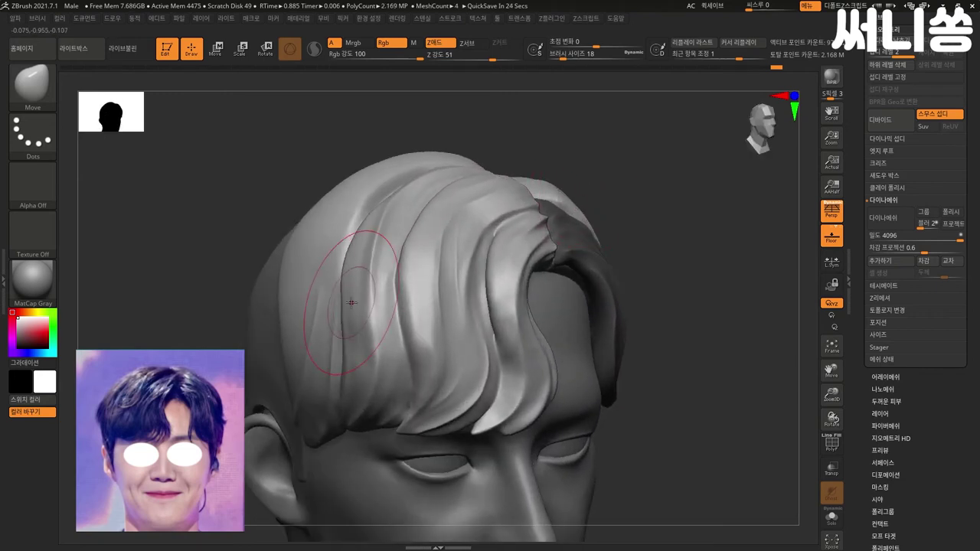
key("bracketleft")
key("bracketleft")
key("ctrl+shift+z")
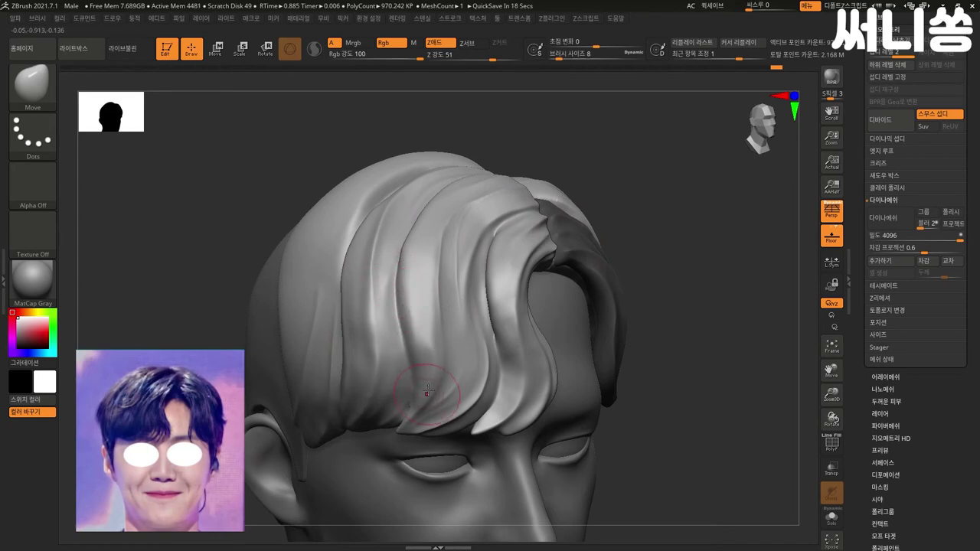
Step: Switch to the DamStandard brush with B-D-S
key("b")
key("d")
key("s")
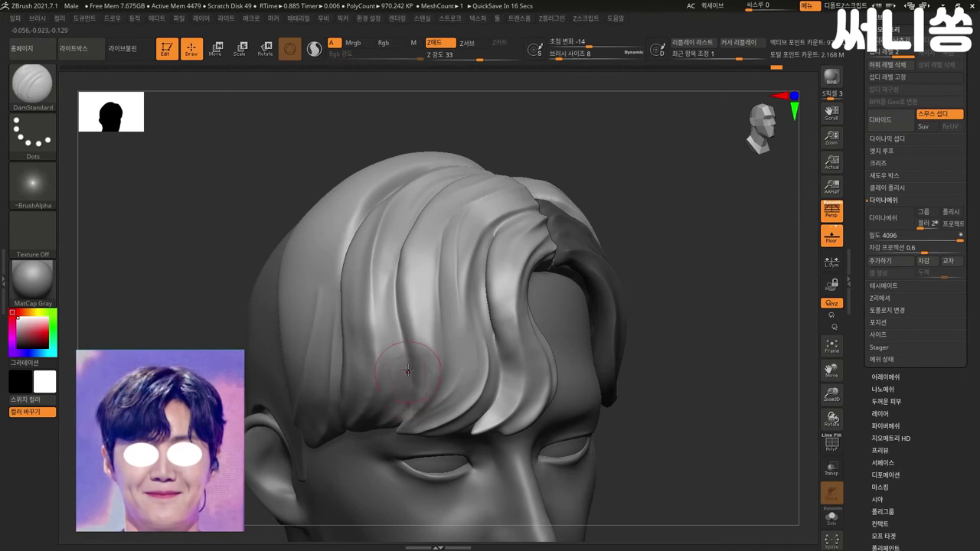
Step: Carve a groove between the fringe strands and smooth its rough edges
left_click_drag(646, 328, 666, 309)
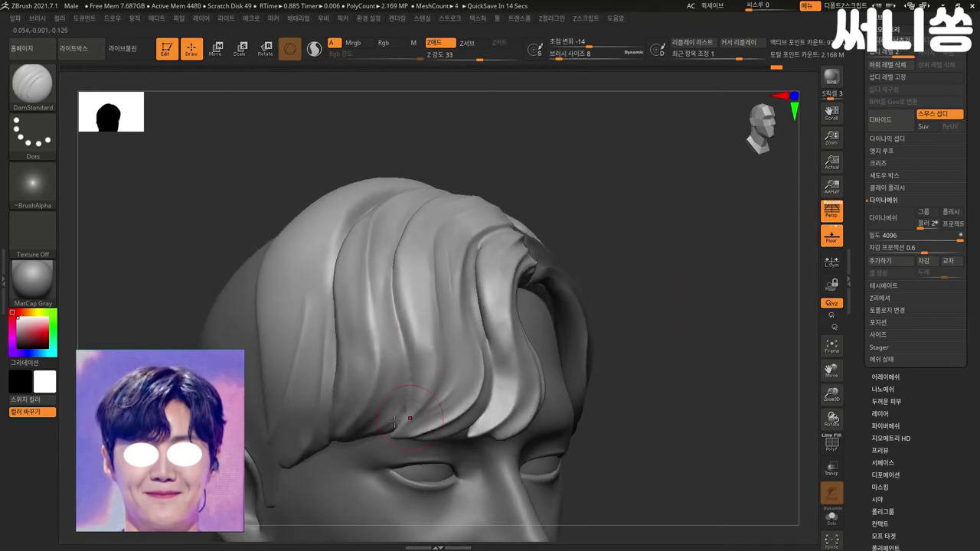
left_click_drag(407, 356, 404, 370)
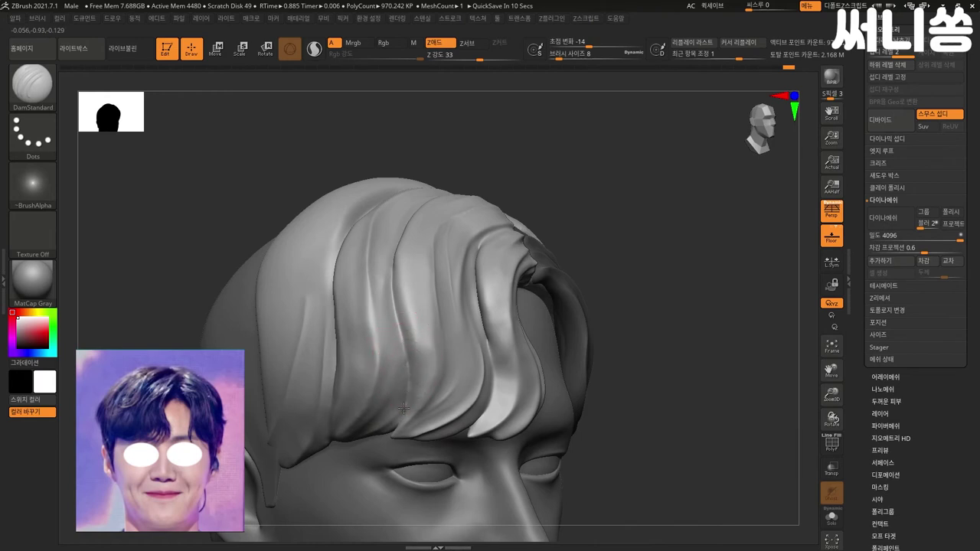
key("shift")
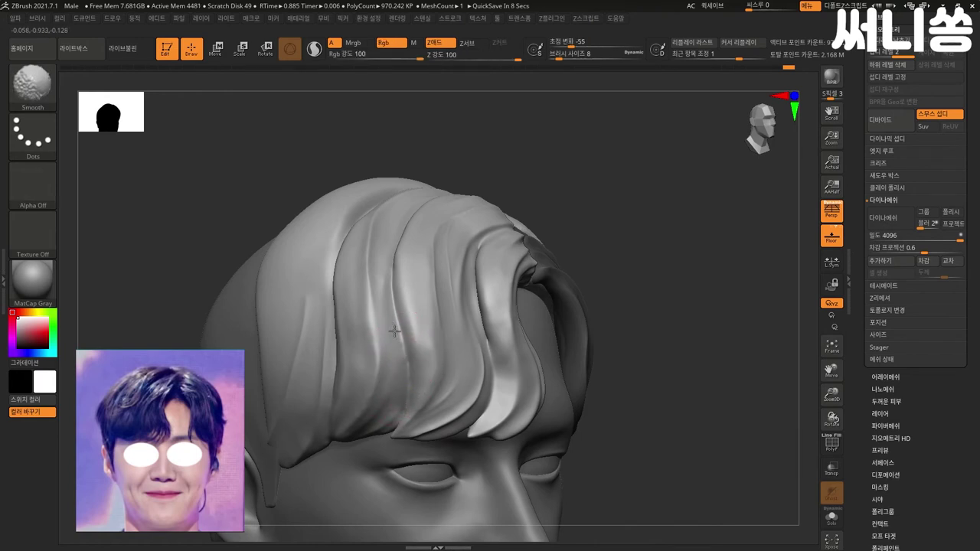
left_click_drag(393, 326, 383, 368, "shift")
key("shift")
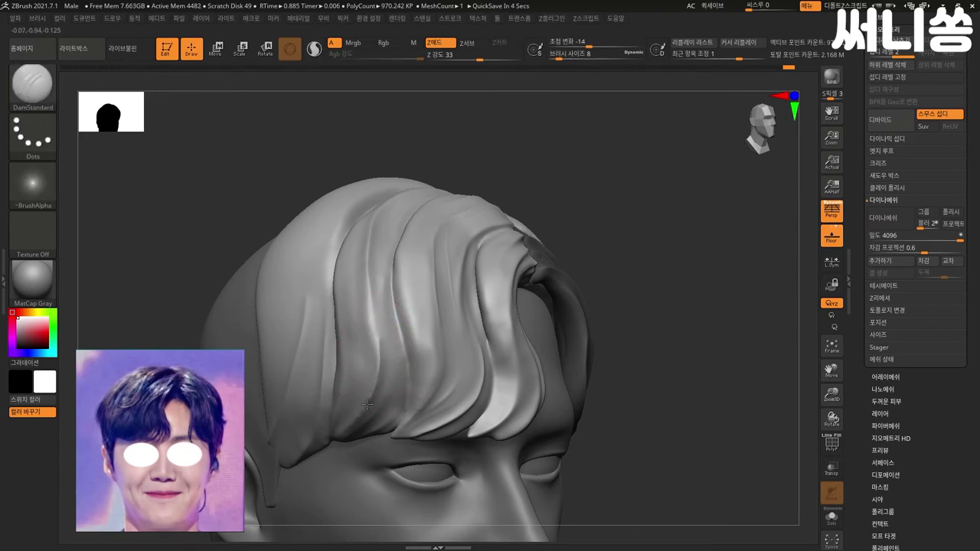
key("shift")
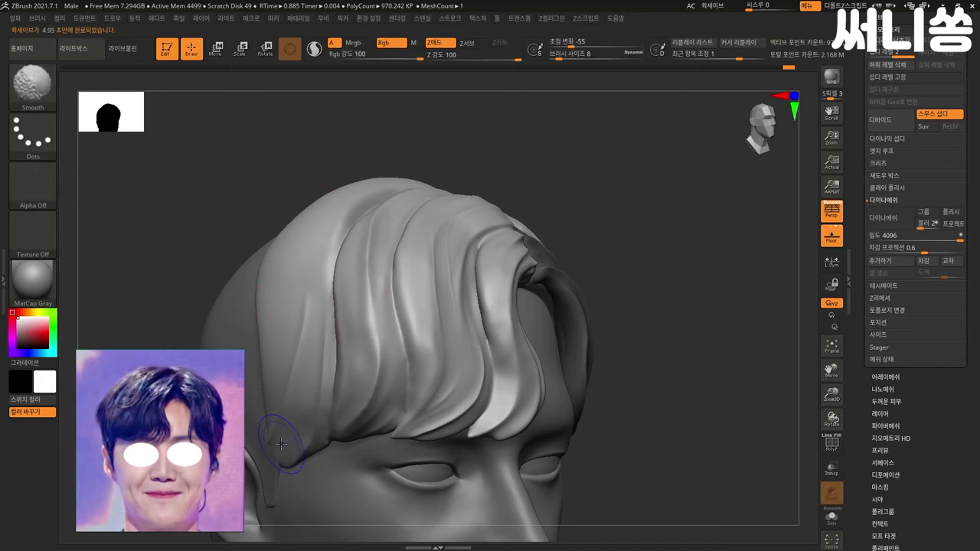
key("shift")
Step: Rotate the head to a front view and browse the brush library
left_click_drag(86, 162, 131, 162)
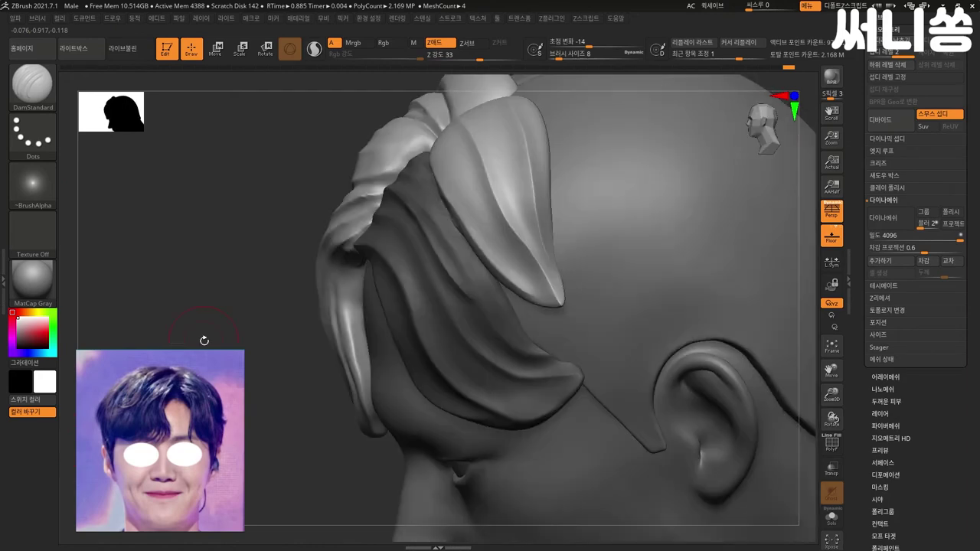
mouse_move(204, 339)
left_mouse_down()
mouse_move(268, 341)
mouse_move(213, 345)
left_mouse_up()
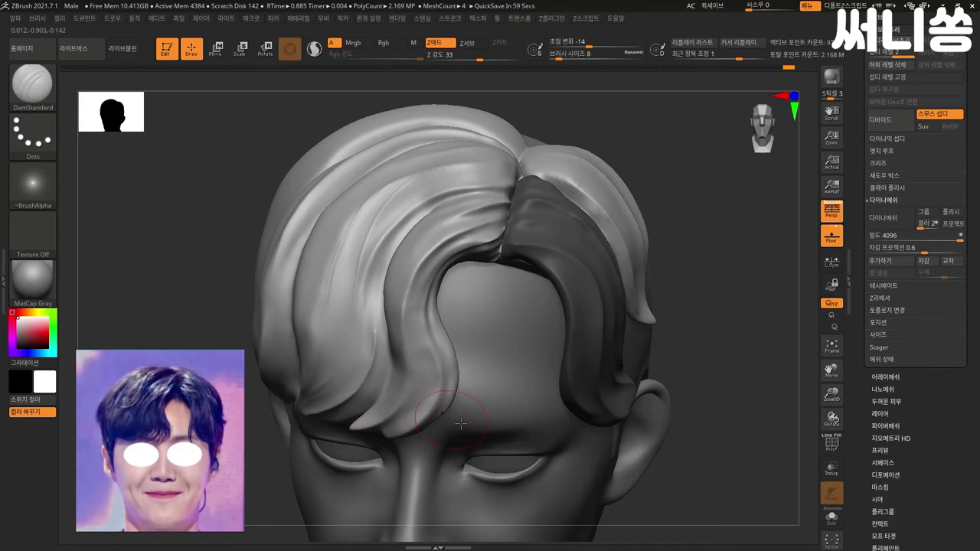
key("b")
key("s")
key("b")
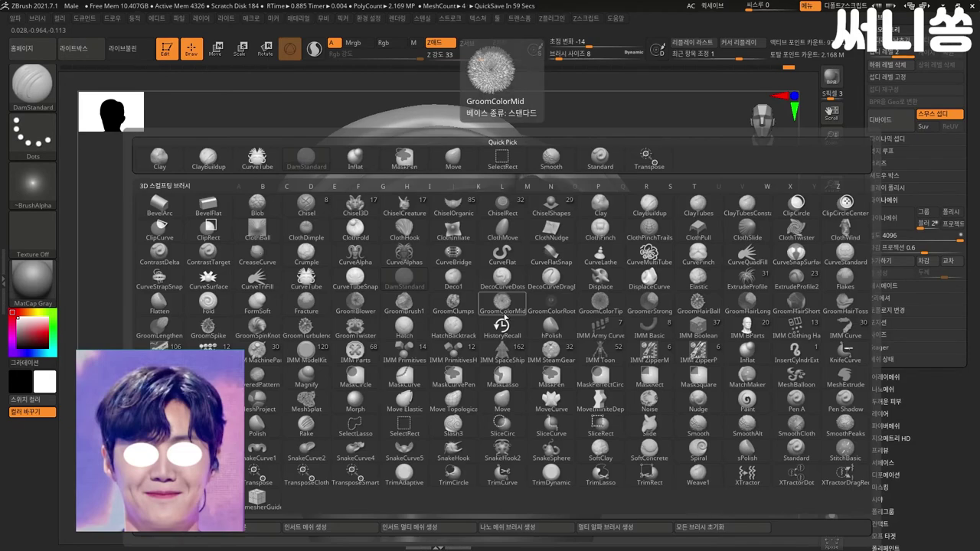
Step: Choose CurveStandard and draw a groove curve along the front lock edge down to its tip
key("c")
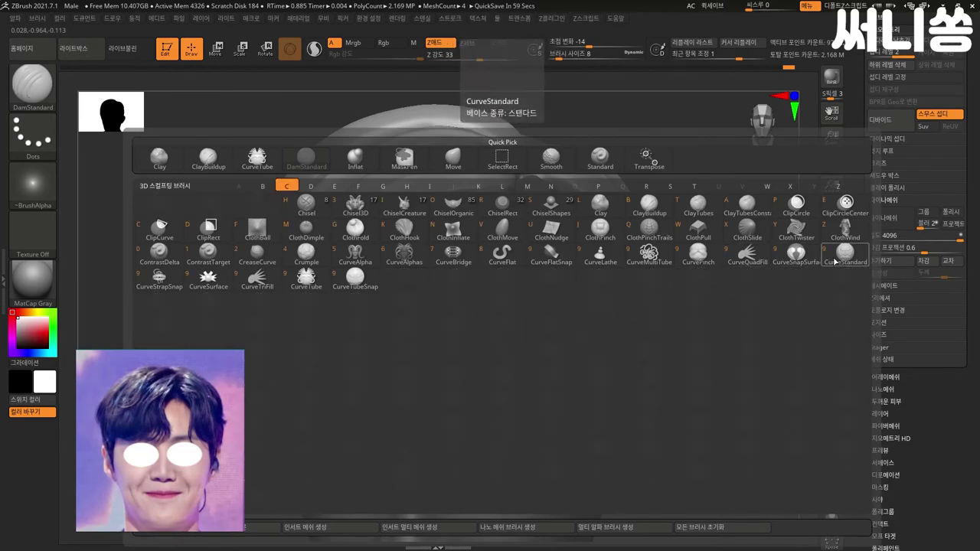
left_click(835, 261)
left_click_drag(507, 217, 487, 223)
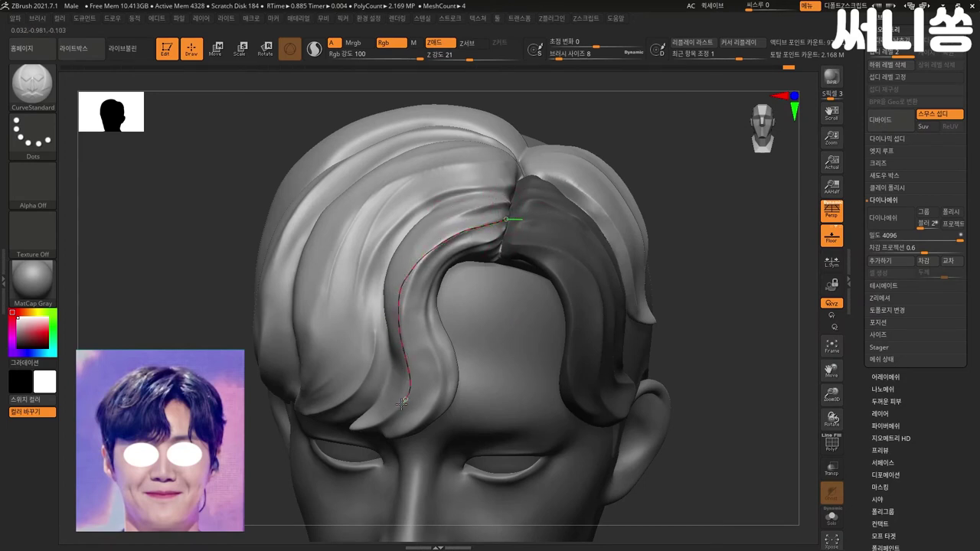
left_click_drag(358, 426, 347, 428)
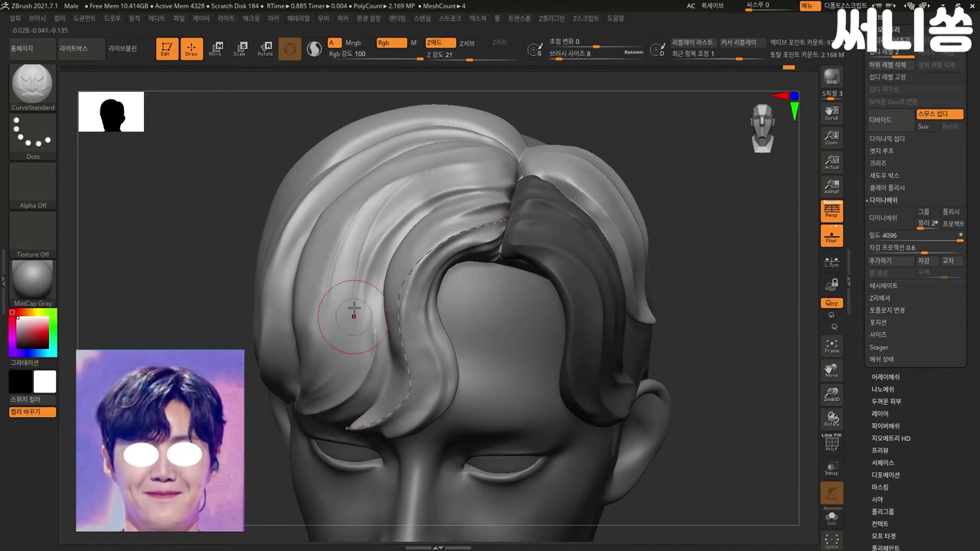
left_click(400, 296)
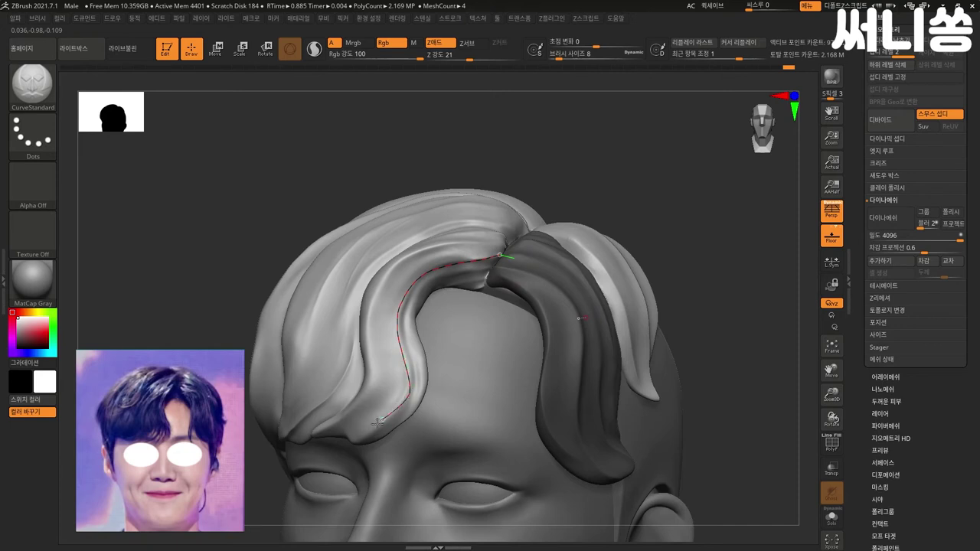
left_click_drag(354, 437, 353, 440)
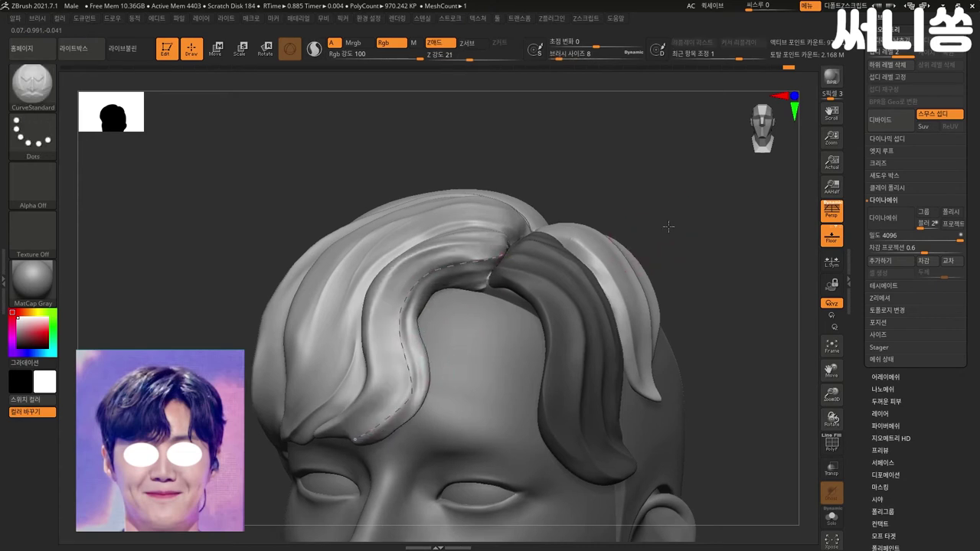
Step: Reshape the curve to follow the lock edge at brush size 1, reapplying the crease
left_click_drag(687, 242, 679, 230)
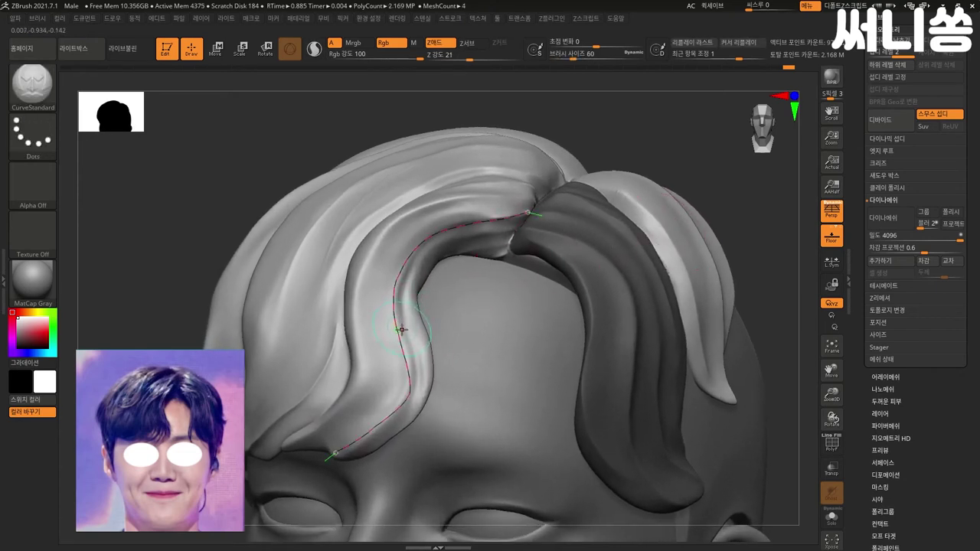
left_click_drag(399, 337, 413, 335)
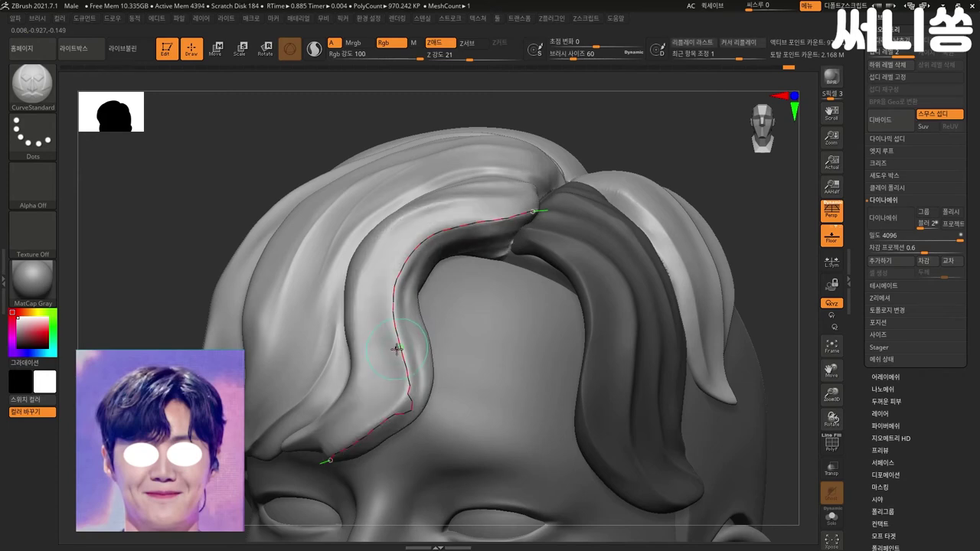
mouse_move(704, 204)
left_mouse_down()
mouse_move(755, 192)
mouse_move(664, 260)
left_mouse_up()
key("ctrl+z")
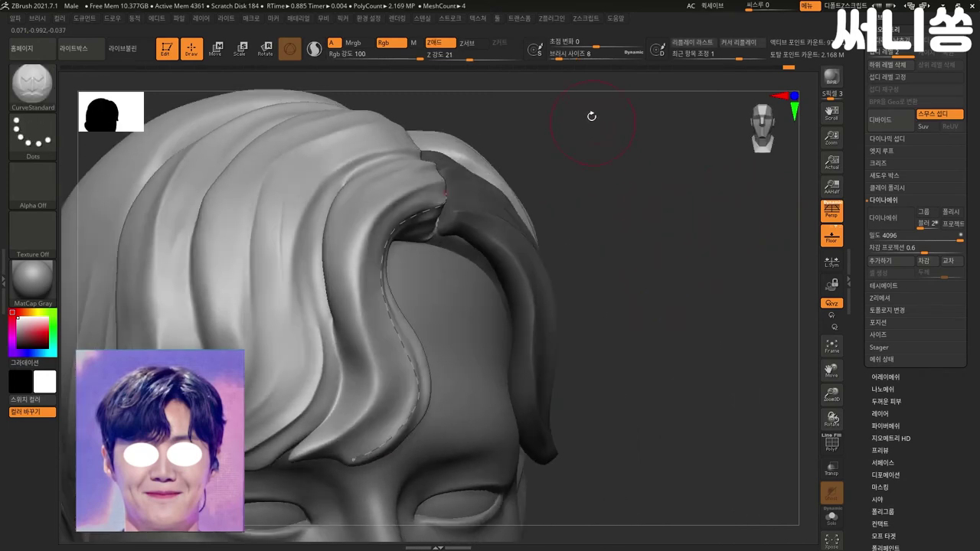
left_click_drag(551, 59, 536, 59)
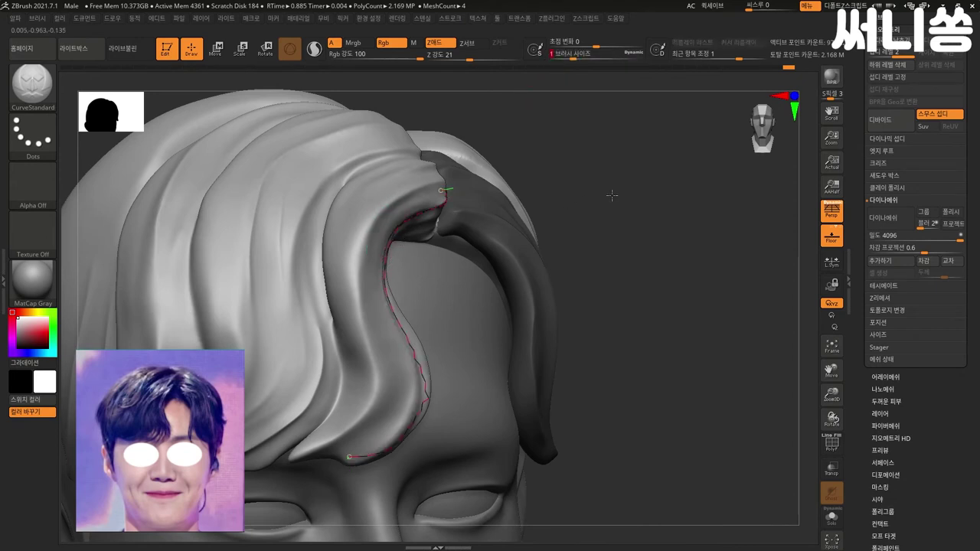
key("ctrl+z")
key("ctrl+shift+z")
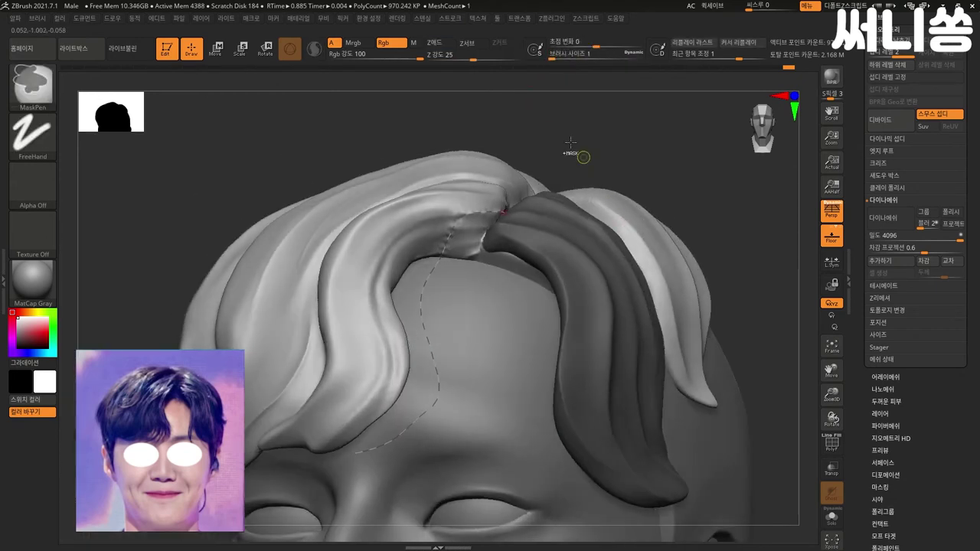
mouse_move(551, 55)
left_mouse_down()
mouse_move(552, 78)
mouse_move(564, 80)
left_mouse_up()
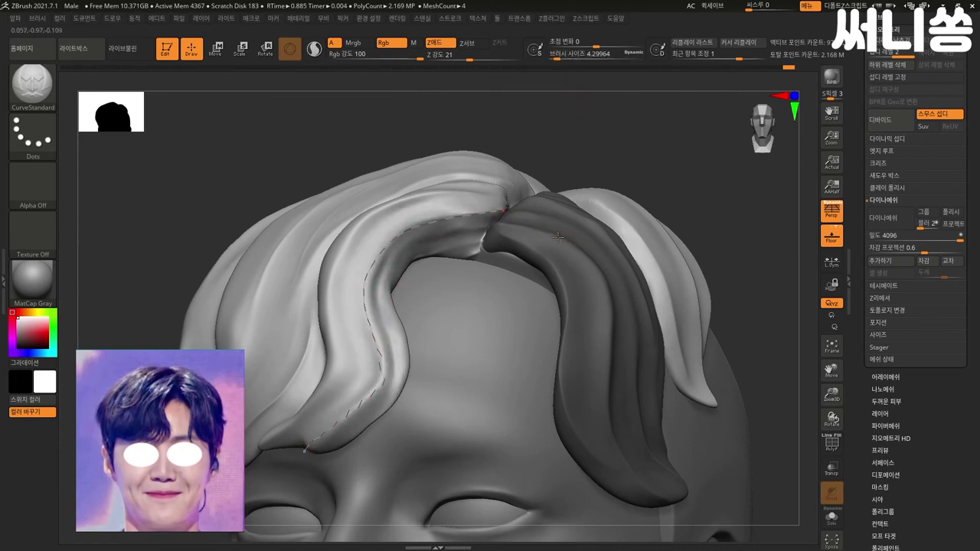
key("ctrl+z")
key("ctrl+shift+z")
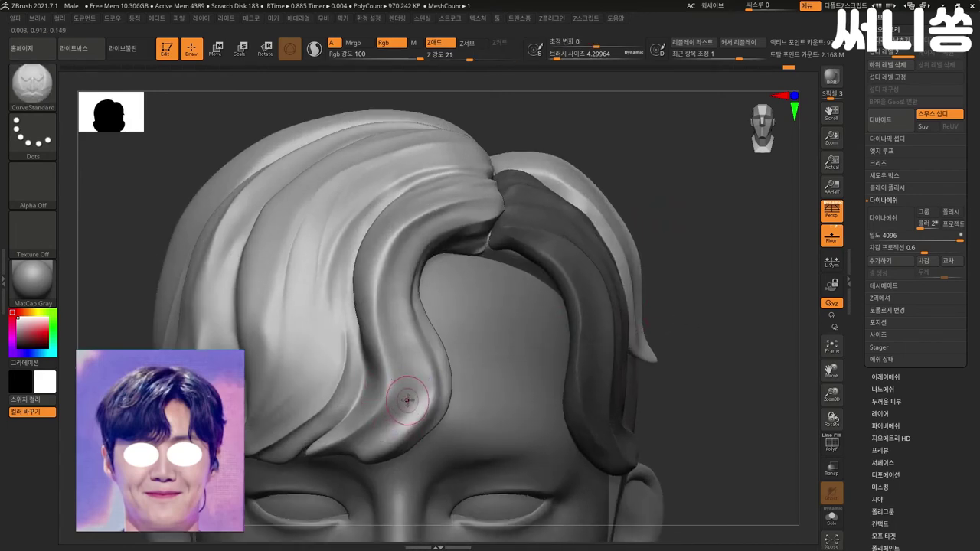
Step: Switch to the Move brush and hold Ctrl for masking
key("b")
key("m")
key("v")
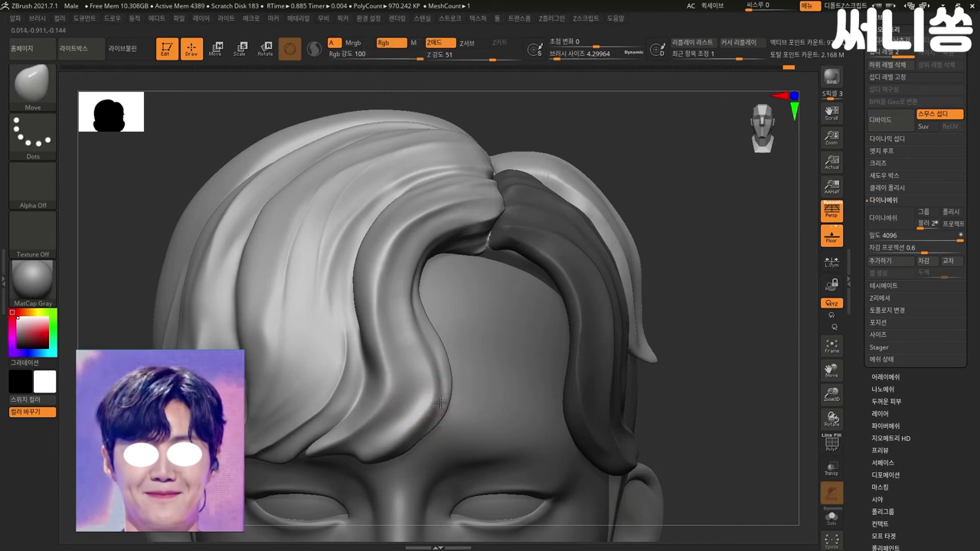
key("ctrl")
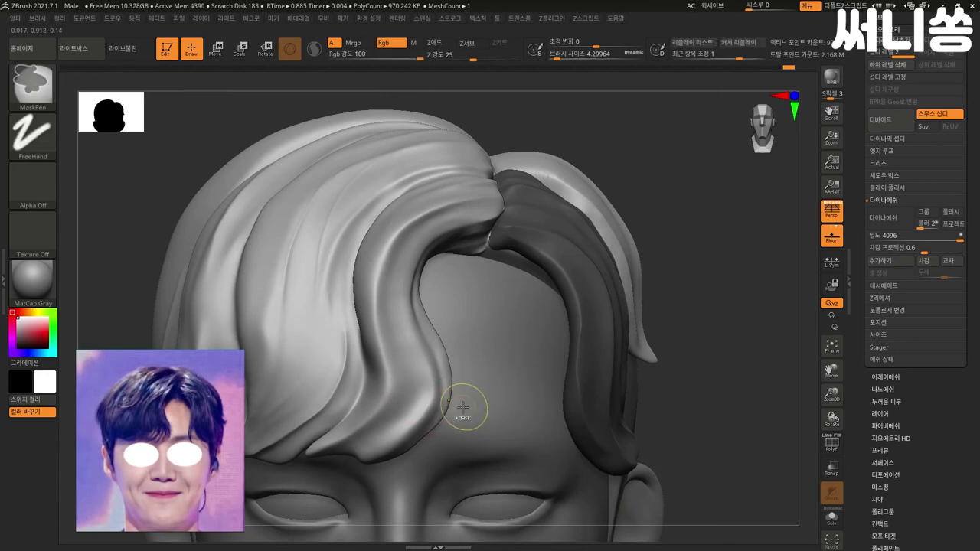
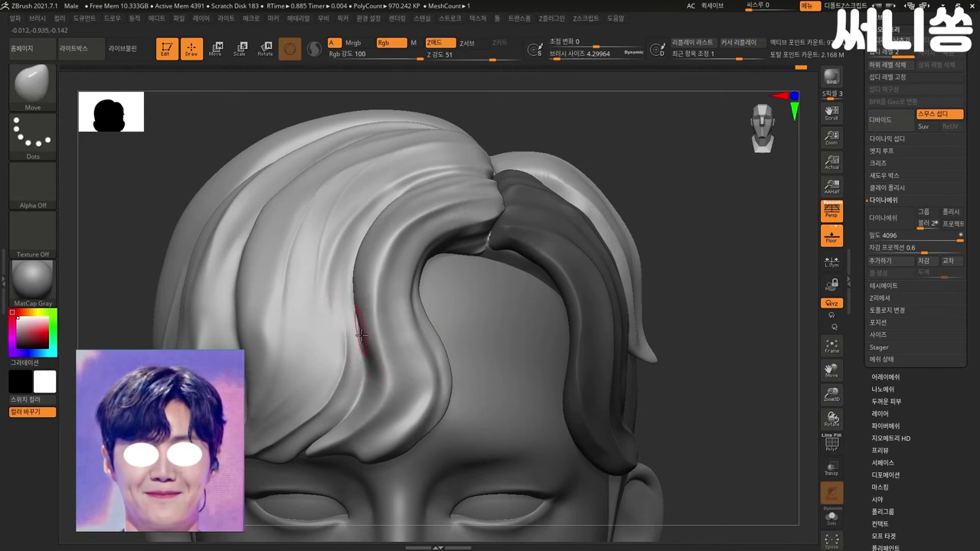
Step: Resize the brush and smooth the crease where the front hair strands meet at the part
key("bracketright")
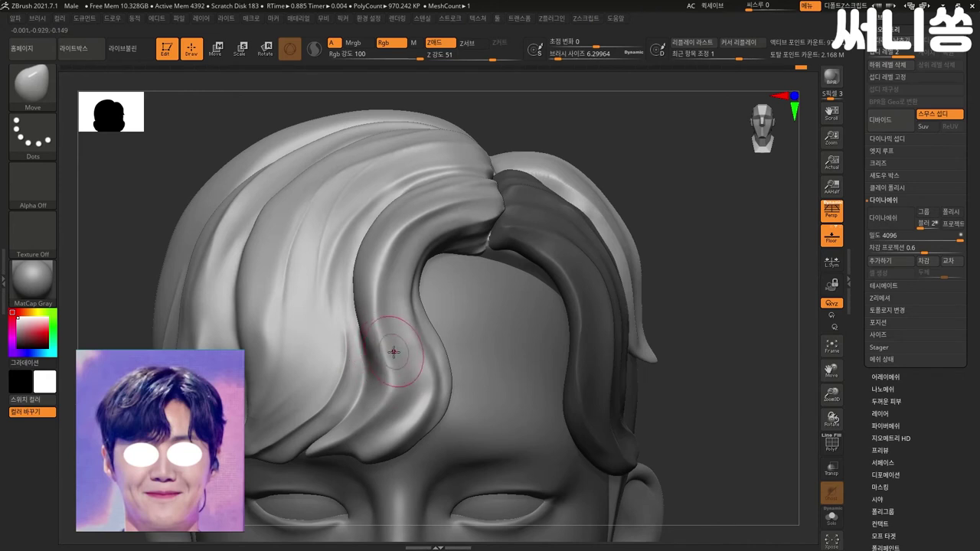
key("bracketleft")
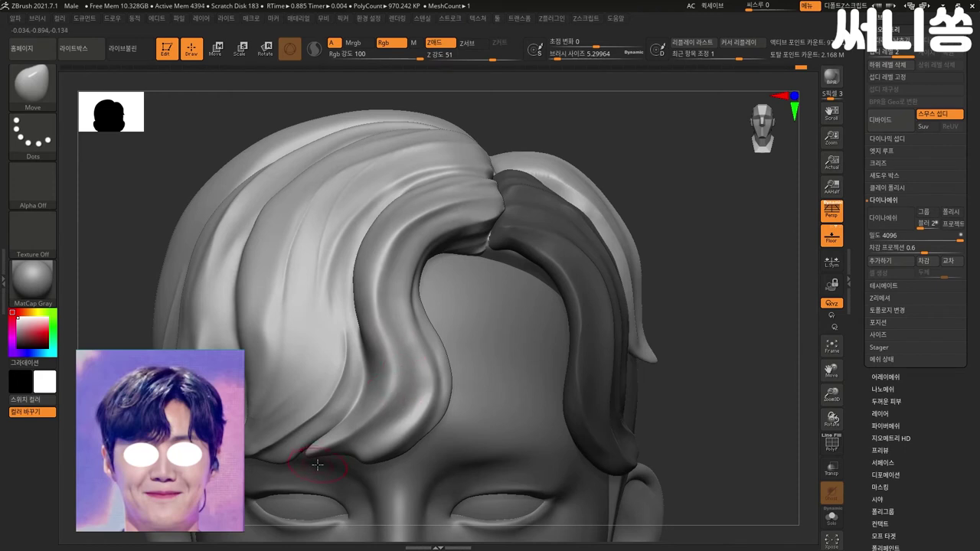
mouse_move(696, 350)
right_mouse_down("alt")
mouse_move(681, 357)
mouse_move(498, 287)
right_mouse_up("alt")
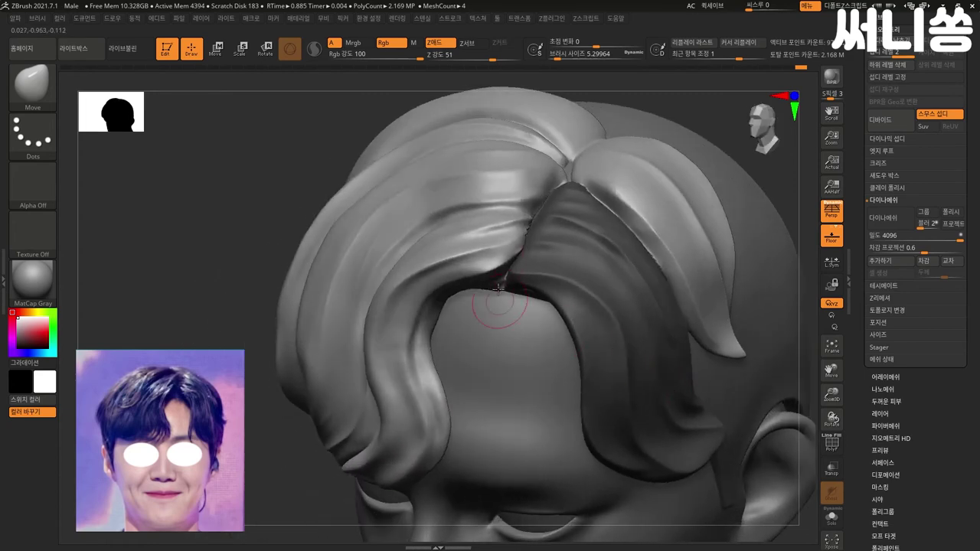
mouse_move(497, 288)
left_mouse_down("shift")
mouse_move(498, 252)
mouse_move(505, 261)
left_mouse_up("shift")
right_click_drag(505, 261, 249, 425)
mouse_move(707, 249)
right_mouse_down()
mouse_move(697, 283)
mouse_move(728, 306)
right_mouse_up()
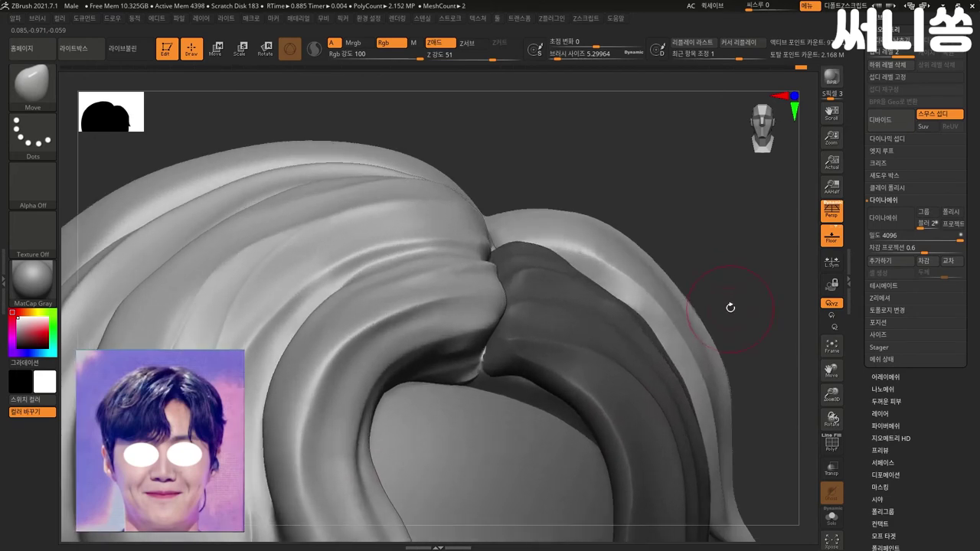
right_click_drag(665, 210, 529, 304)
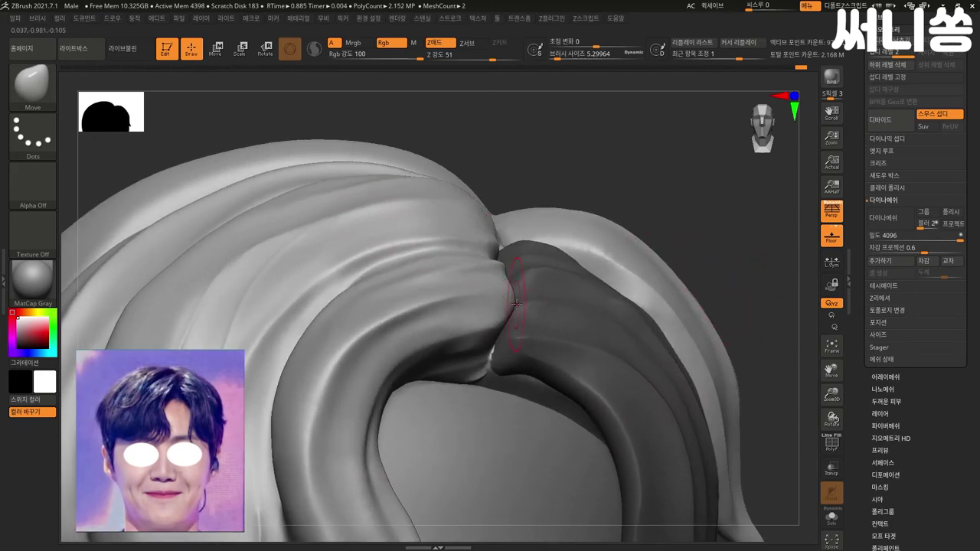
Step: Switch to DamStandard and try carving a crease along the part, undoing the attempts
key("b")
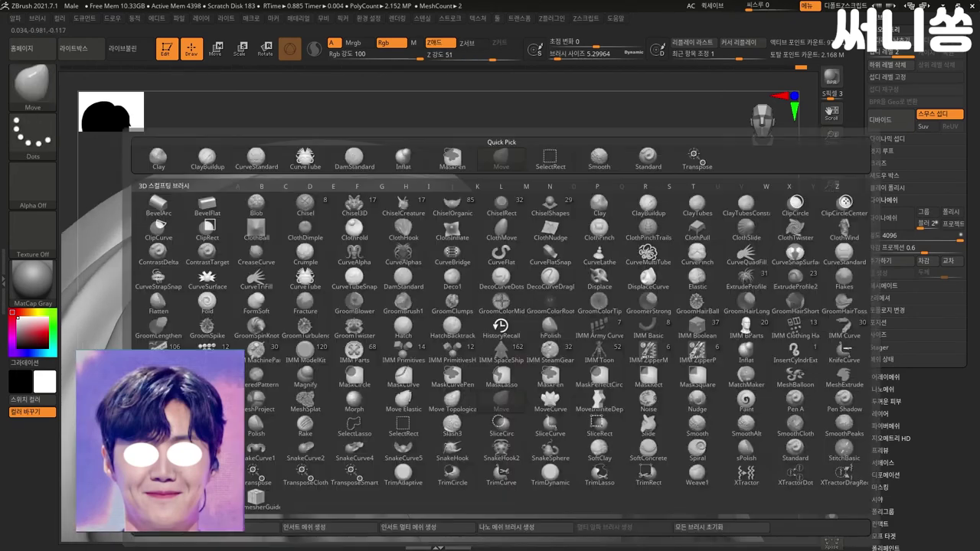
key("d")
key("s")
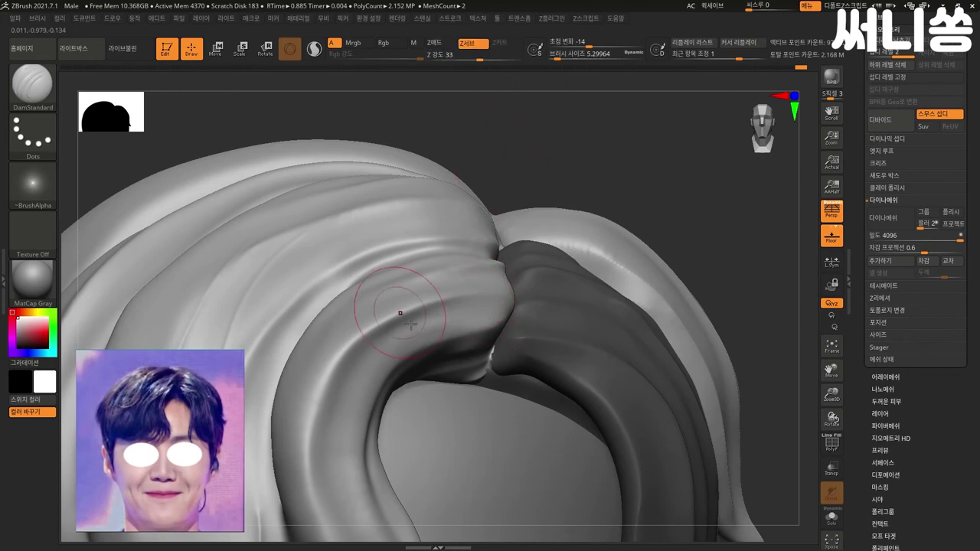
left_click_drag(416, 331, 510, 309)
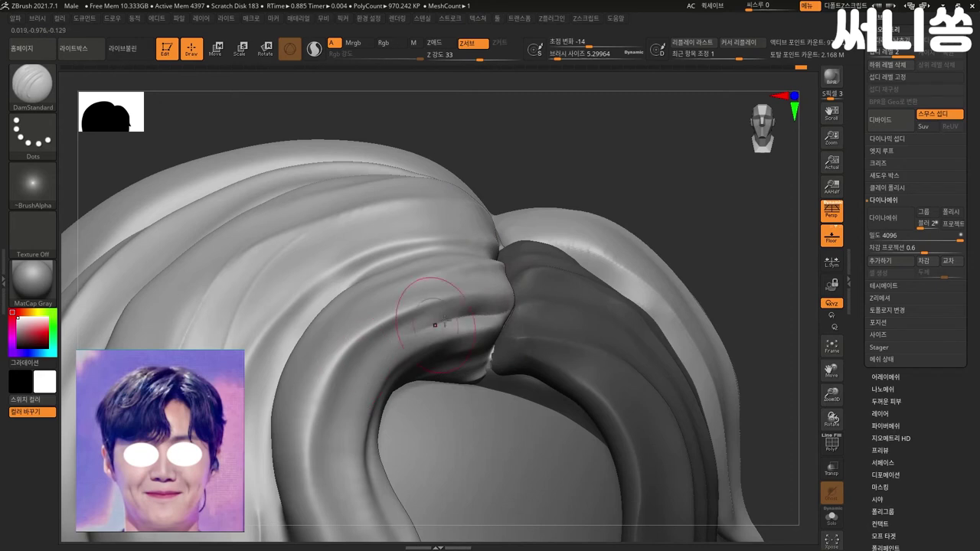
key("ctrl+z")
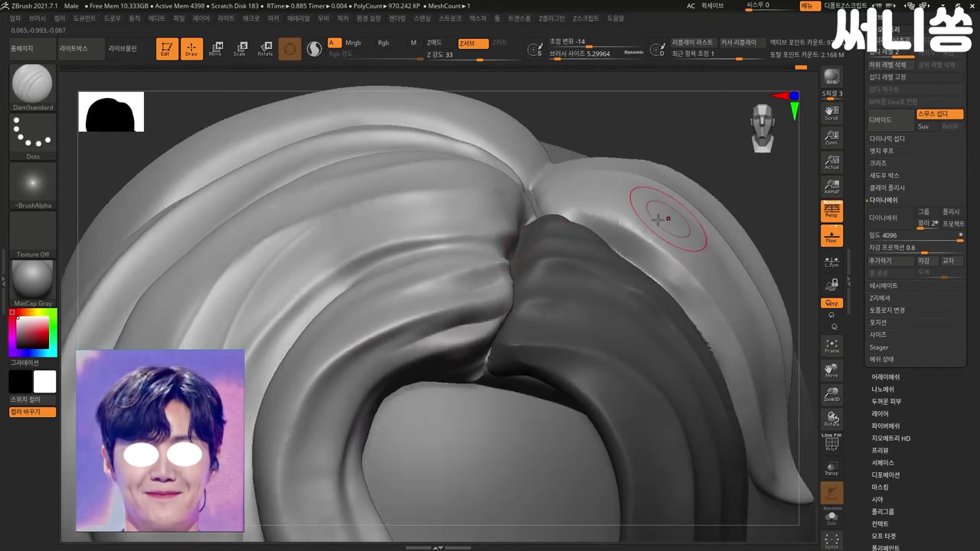
key("ctrl+z")
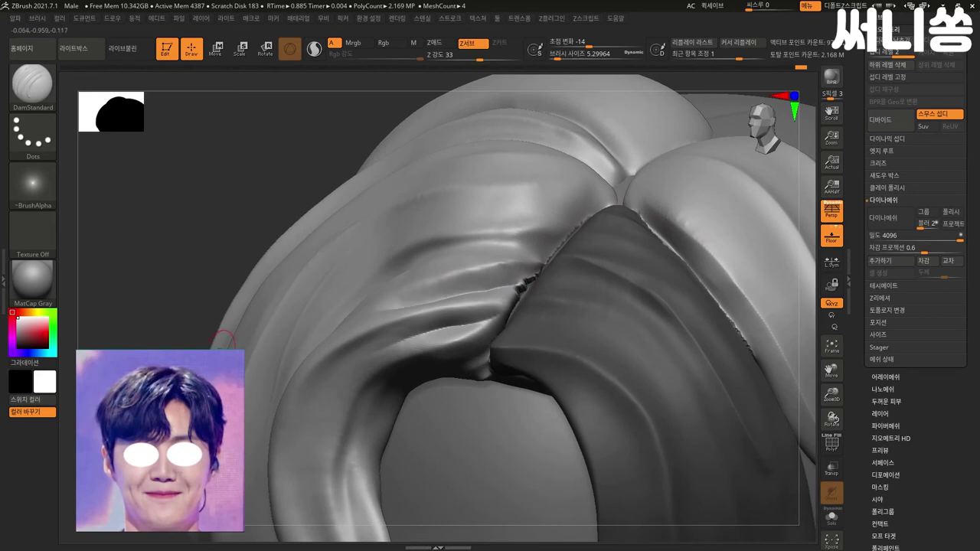
key("ctrl+z")
key("ctrl+z")
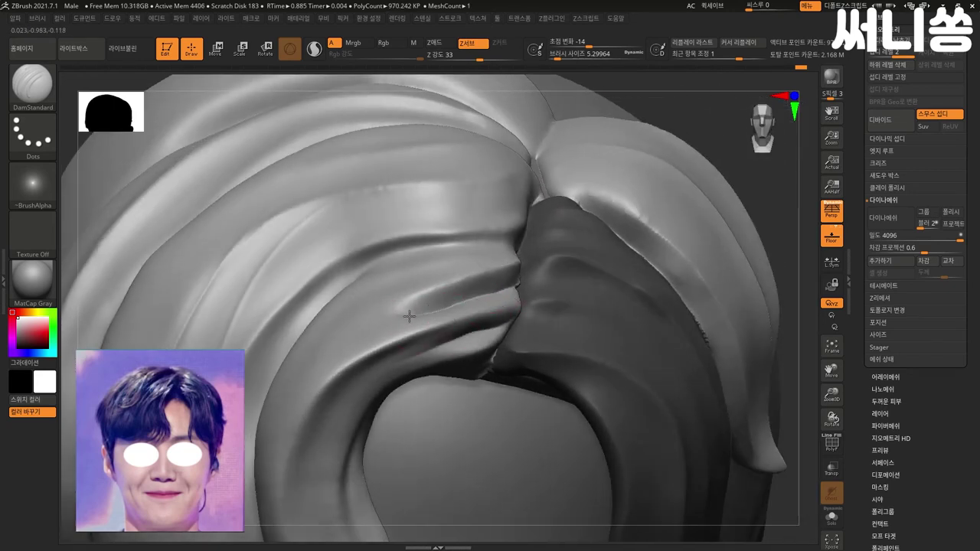
Step: Smooth the surface from the fold along the central part crease
key("shift")
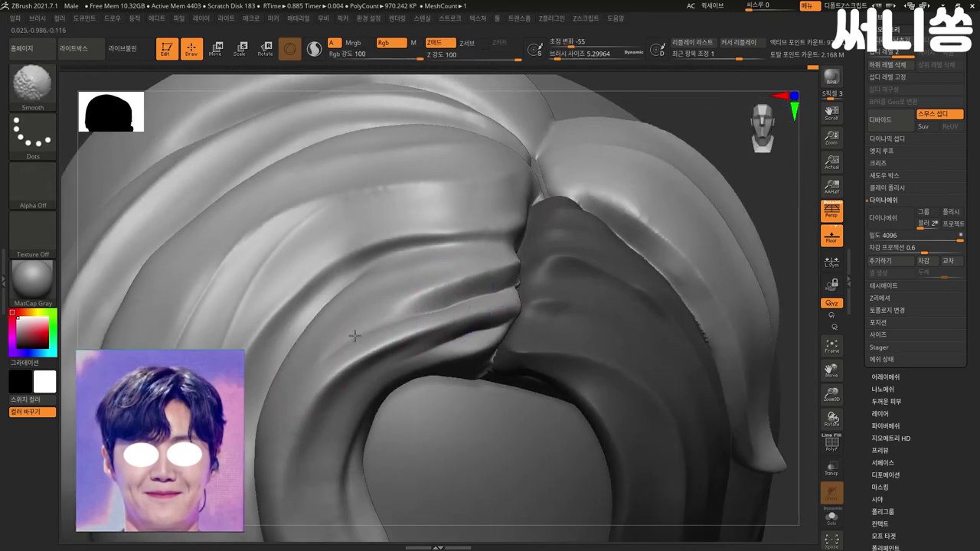
left_click_drag(424, 313, 537, 281, "shift")
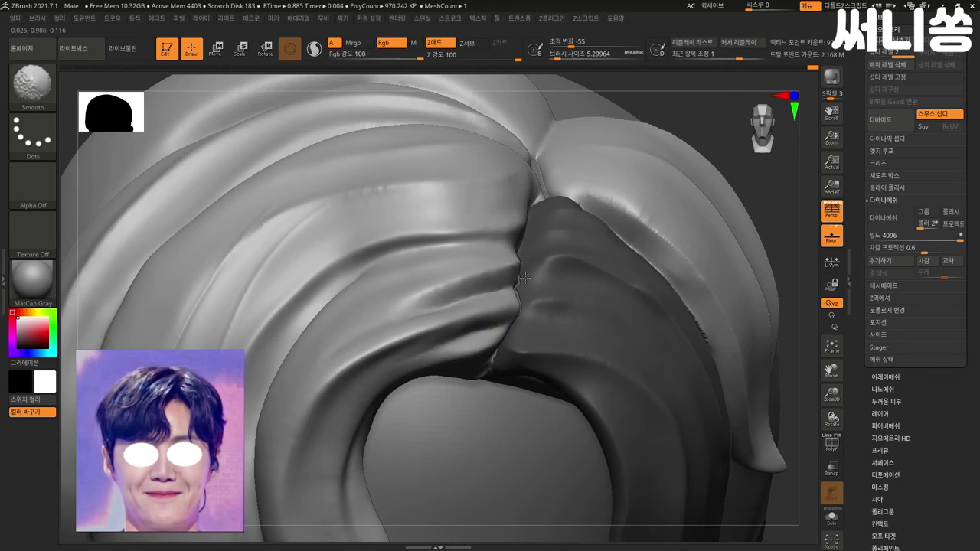
left_click_drag(499, 221, 533, 283, "shift")
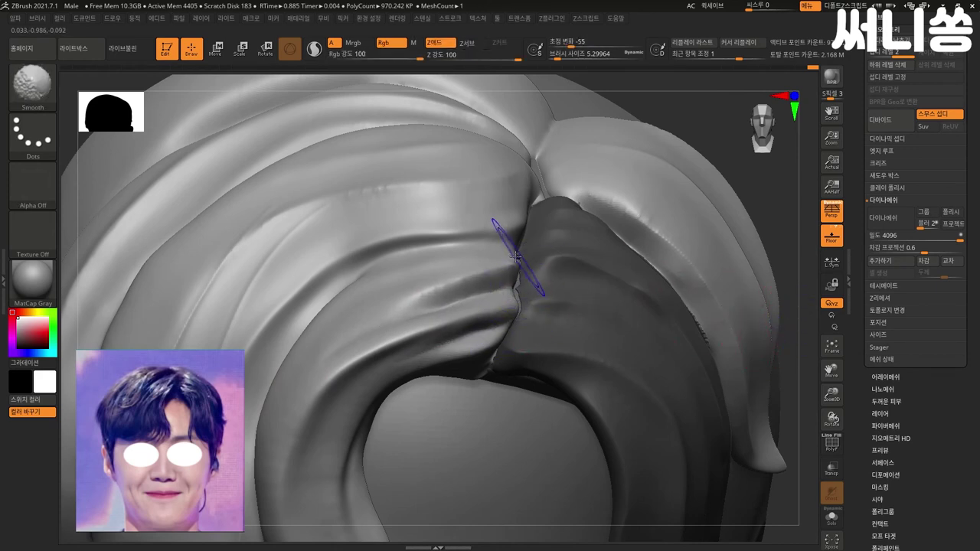
left_click_drag(796, 280, 745, 289, "alt")
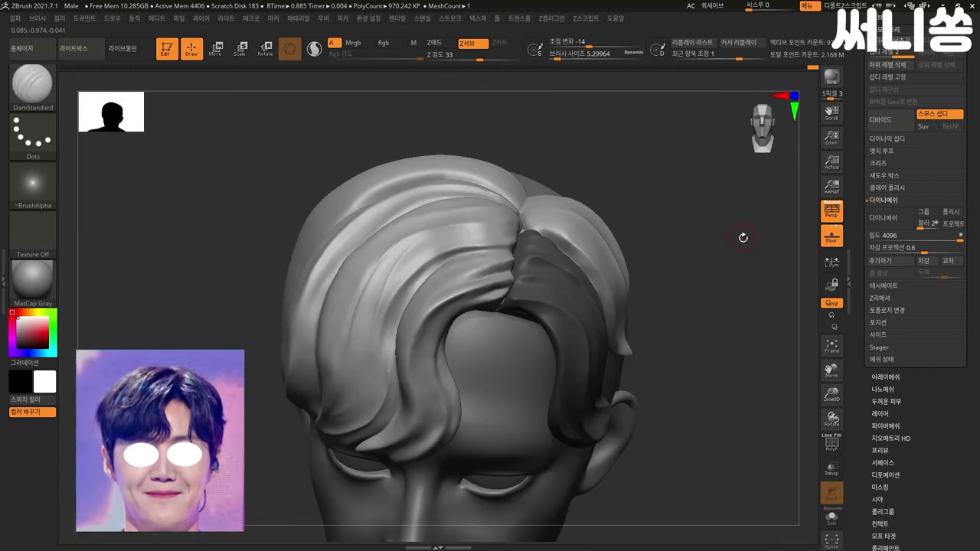
left_click_drag(426, 316, 431, 284, "shift")
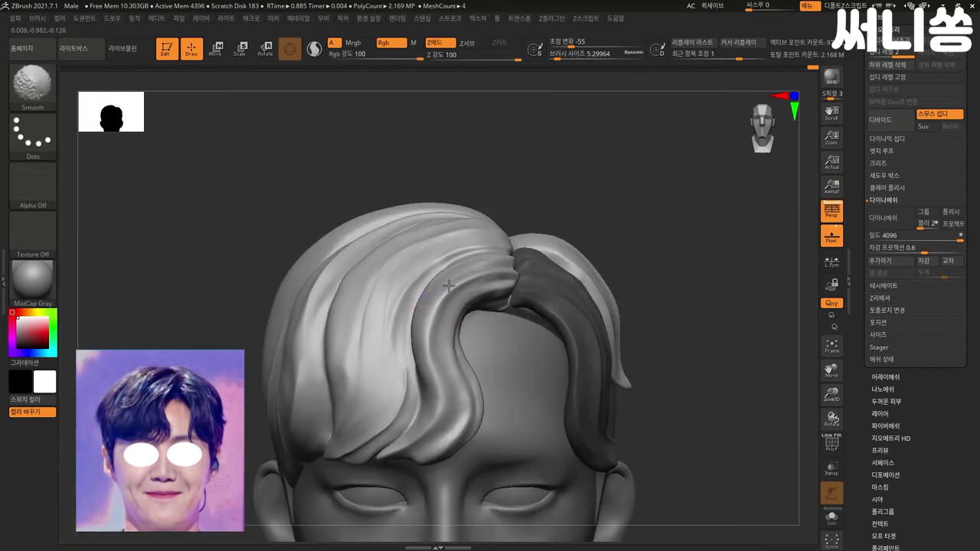
Step: Carve and smooth the front strand's lower edge above the forehead
left_click_drag(693, 395, 693, 362)
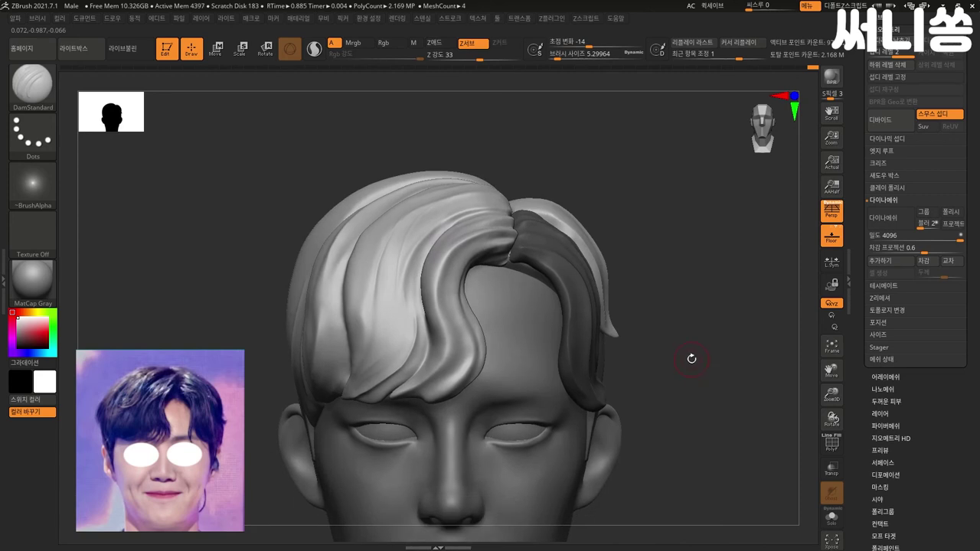
mouse_move(691, 363)
left_mouse_down("alt")
mouse_move(715, 396)
mouse_move(725, 387)
left_mouse_up("alt")
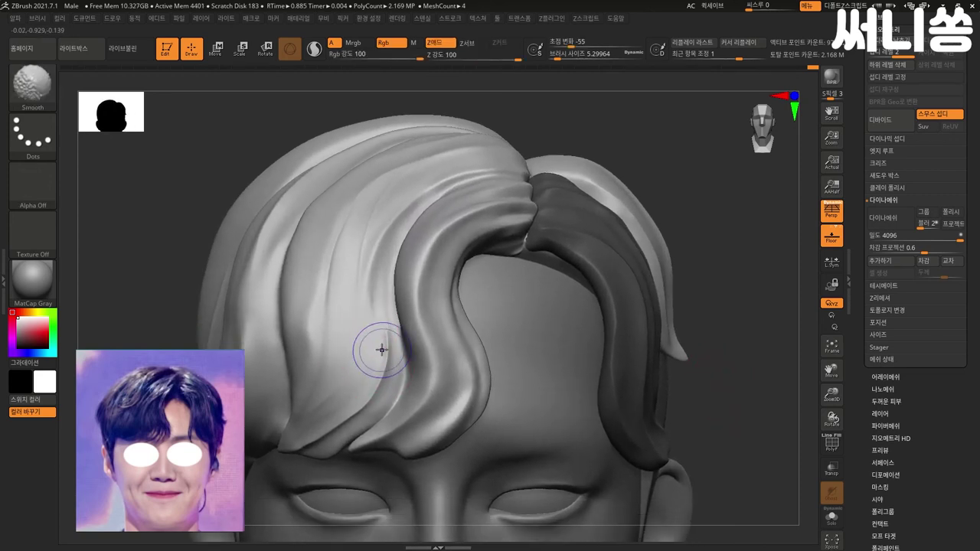
left_click_drag(383, 345, 370, 386, "shift")
mouse_move(299, 446)
left_mouse_down("shift")
mouse_move(334, 457)
mouse_move(343, 446)
left_mouse_up("shift")
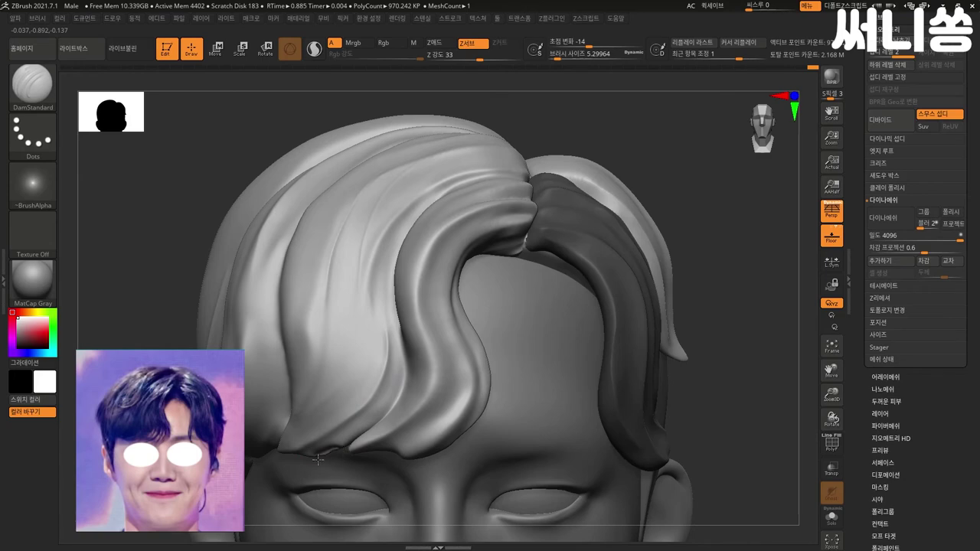
left_click_drag(299, 462, 320, 448, "shift")
Step: With the Move brush, nudge the front strand's curled tip slightly left and smooth its edge
key("b")
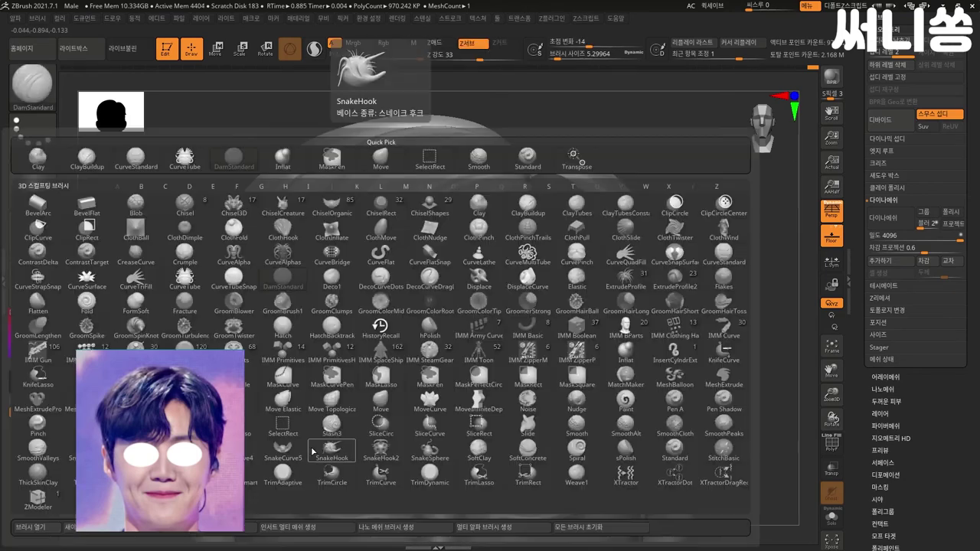
key("m")
key("v")
mouse_move(319, 455)
left_mouse_down("shift")
mouse_move(342, 444)
mouse_move(359, 451)
left_mouse_up("shift")
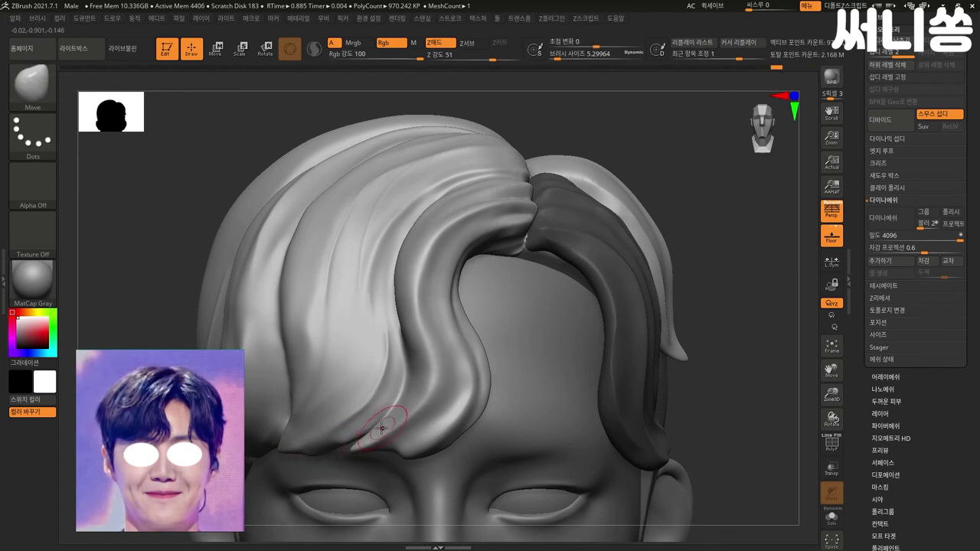
left_click_drag(366, 438, 355, 438)
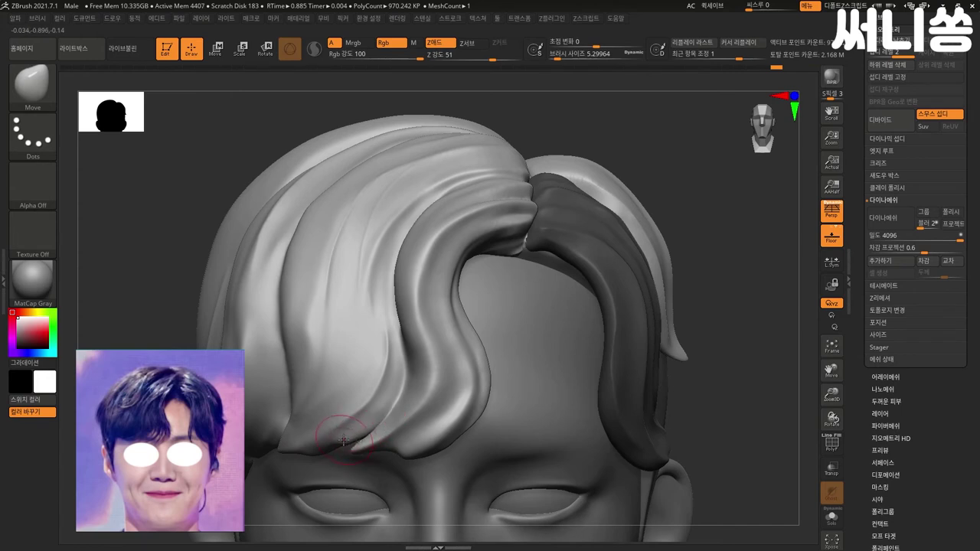
left_click_drag(347, 436, 360, 436, "shift")
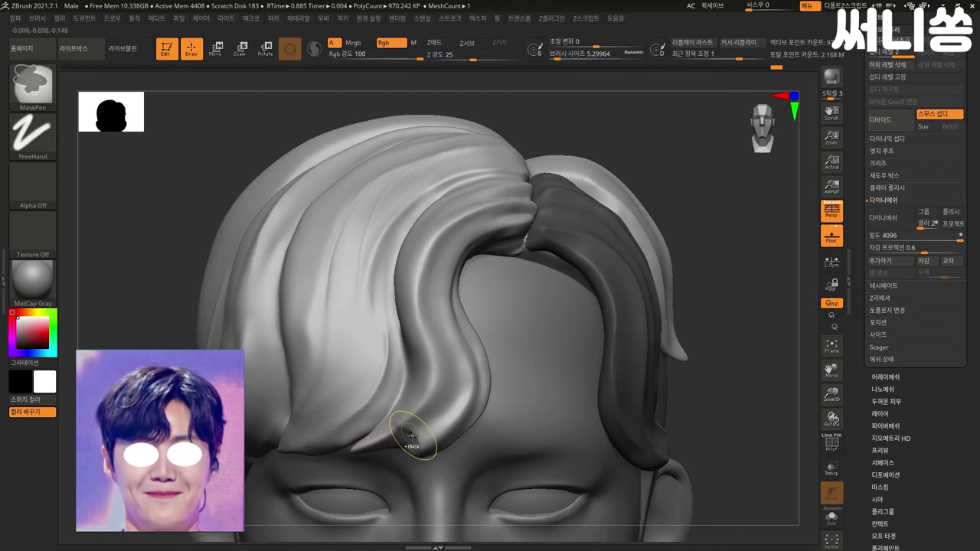
Step: Carve a fine crease along the front strand with DamStandard
key("b")
key("d")
key("s")
mouse_move(379, 447)
left_mouse_down()
mouse_move(422, 430)
mouse_move(451, 381)
left_mouse_up()
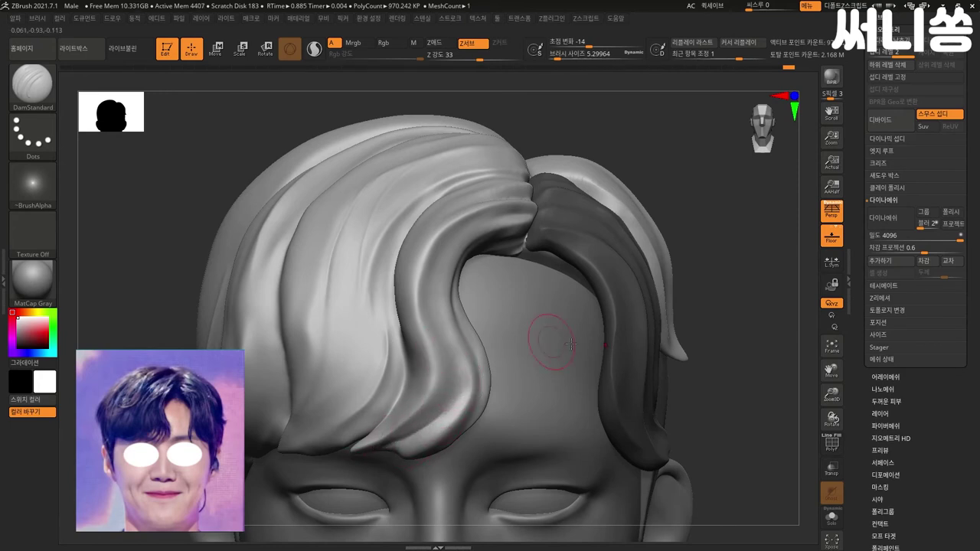
Step: Reshape the strand tip with a smaller brush and carve a crease along the lower strand
mouse_move(722, 377)
left_mouse_down("alt")
mouse_move(764, 380)
mouse_move(626, 373)
left_mouse_up("alt")
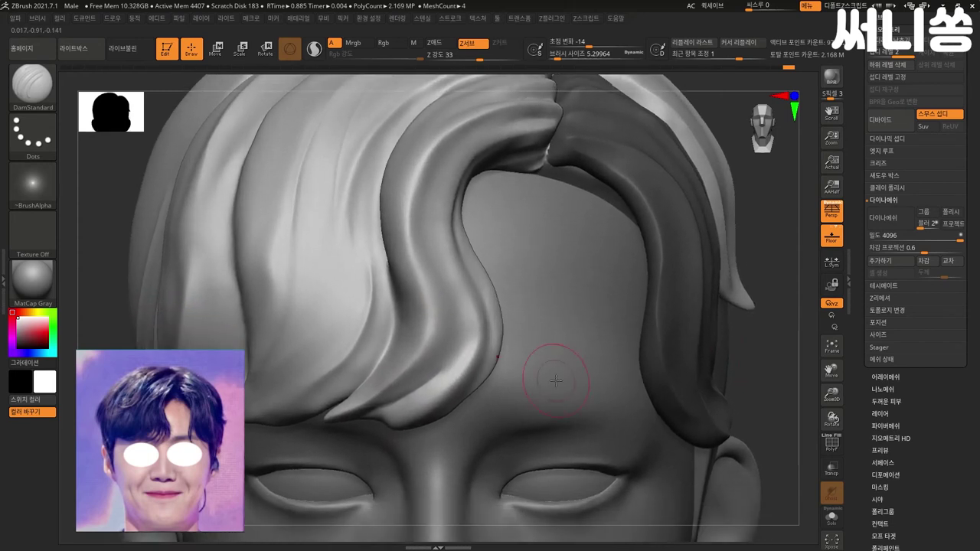
left_click_drag(394, 403, 419, 397)
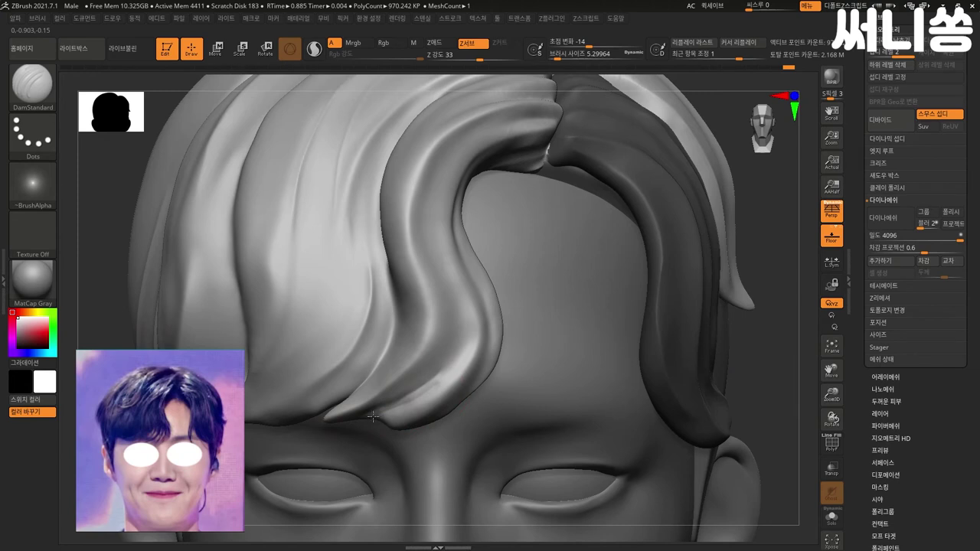
key("bracketleft")
key("bracketleft")
key("bracketleft")
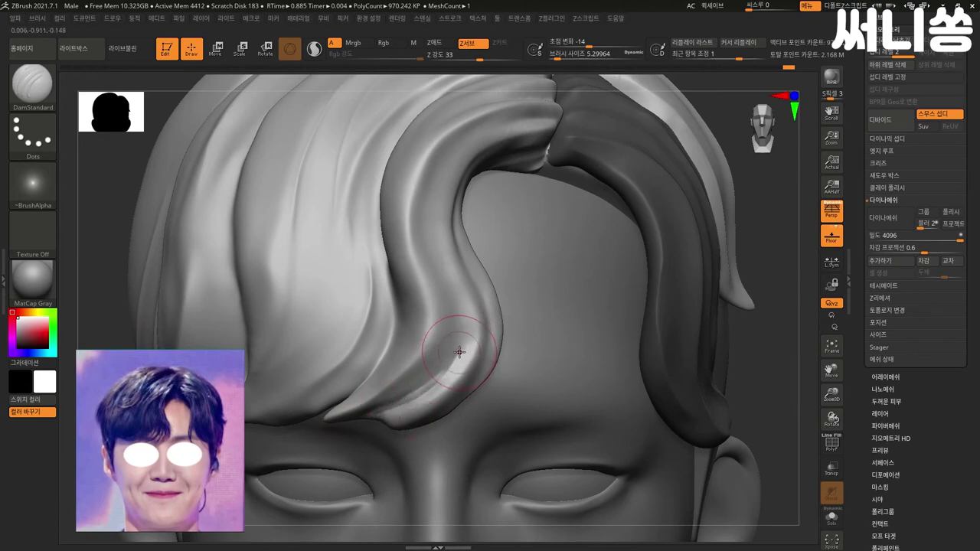
left_click_drag(451, 365, 425, 387, "shift")
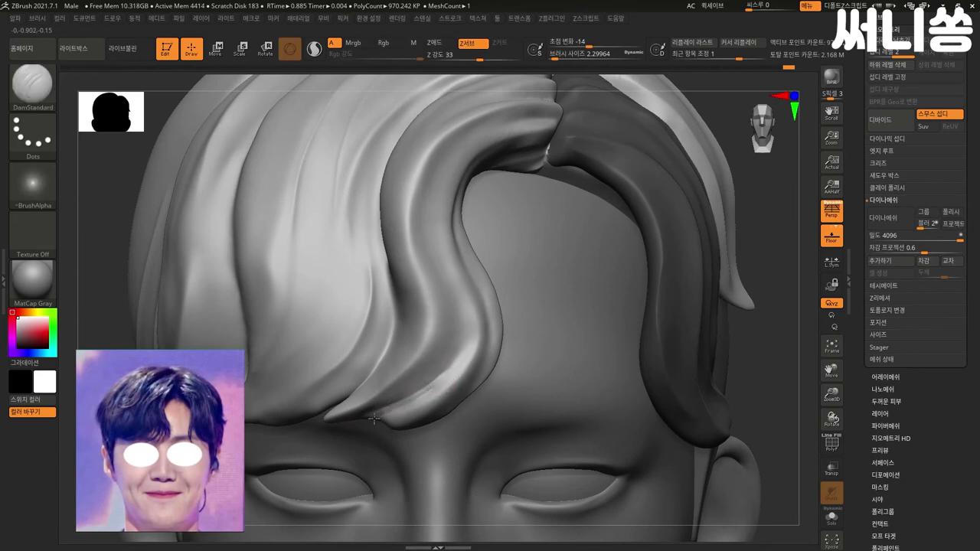
left_click_drag(442, 375, 464, 343)
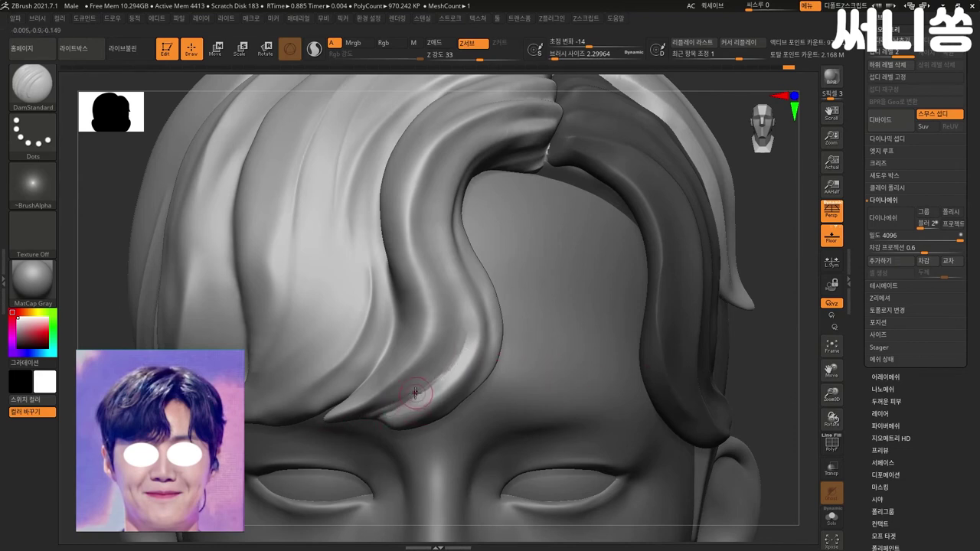
Step: Smooth the fringe strand's edge and tip, checking the whole head in between
key("shift")
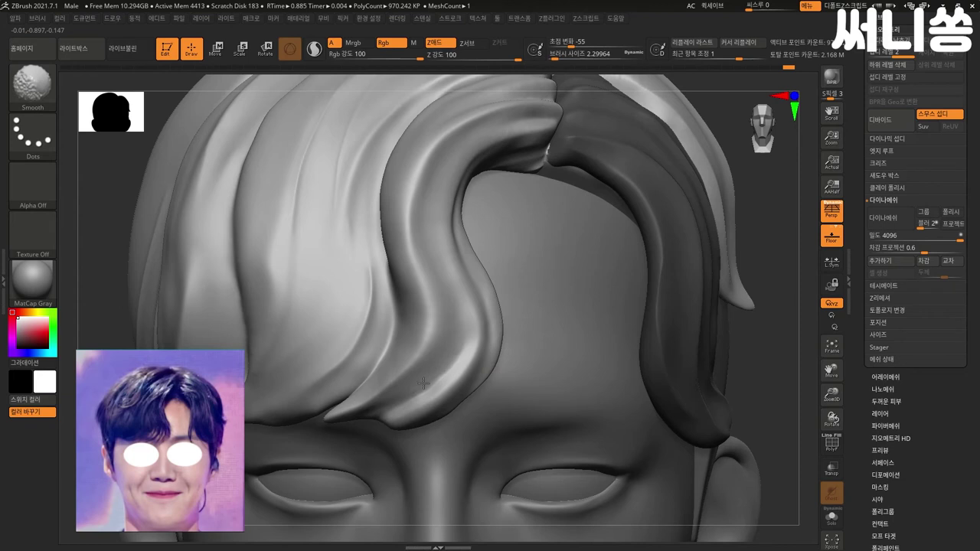
left_click_drag(450, 364, 484, 329, "shift")
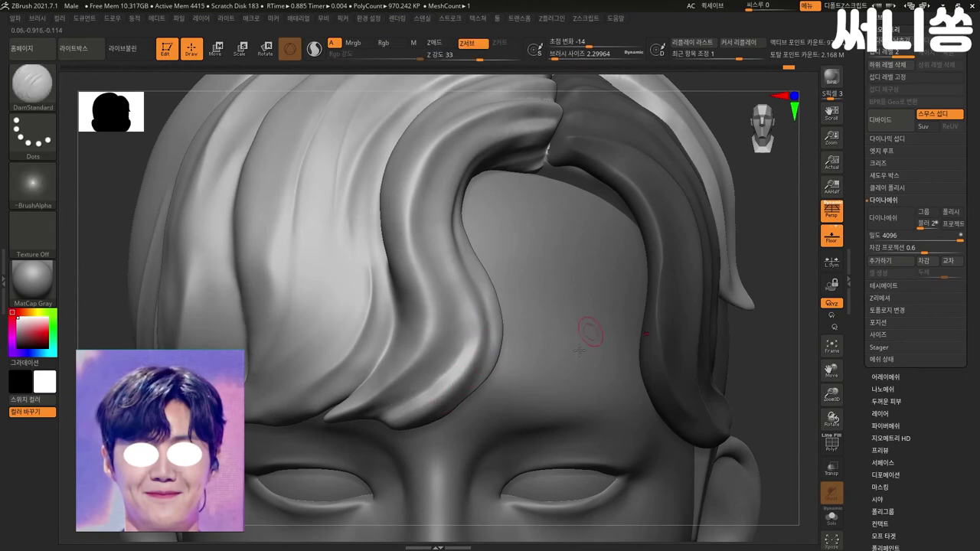
right_click_drag(742, 382, 722, 378, "ctrl")
mouse_move(656, 385)
right_mouse_down("ctrl")
mouse_move(720, 412)
mouse_move(449, 350)
right_mouse_up("ctrl")
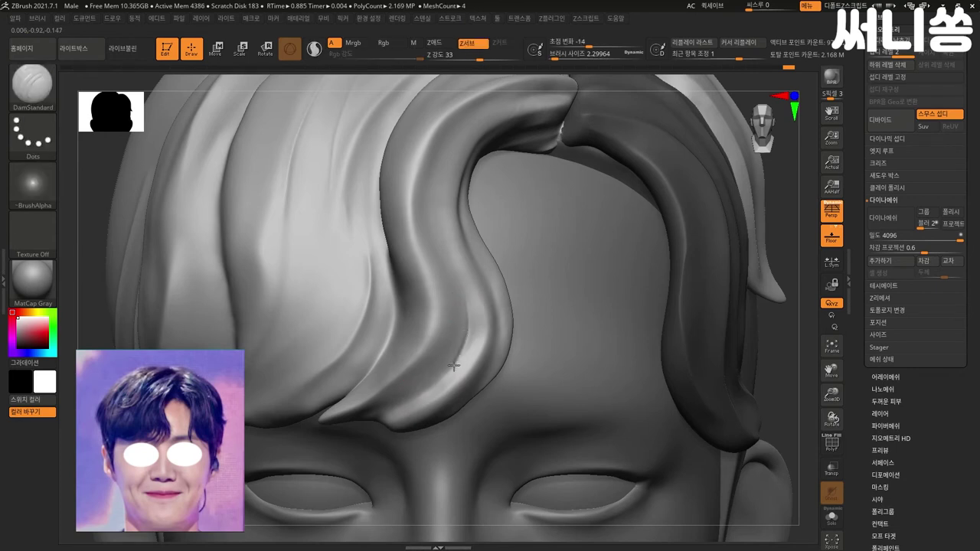
key("shift")
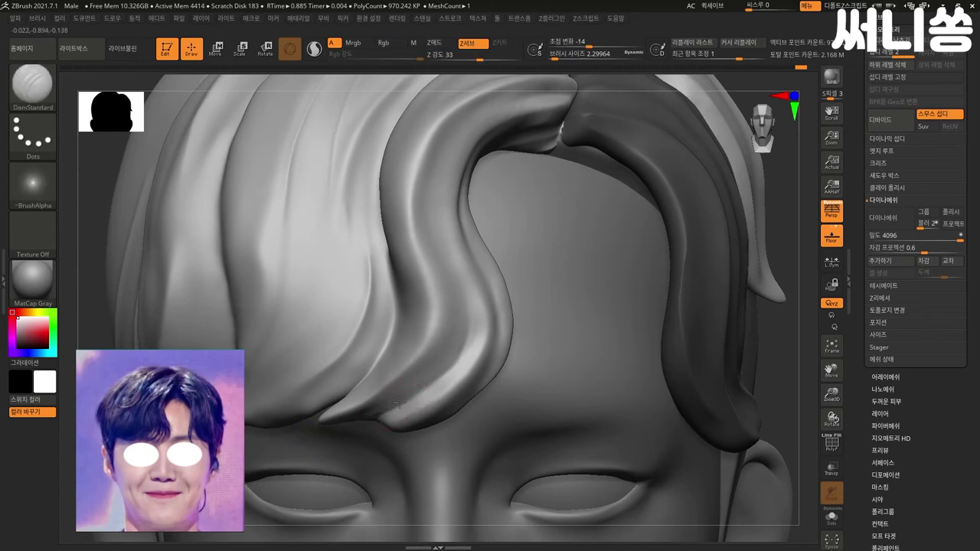
key("shift")
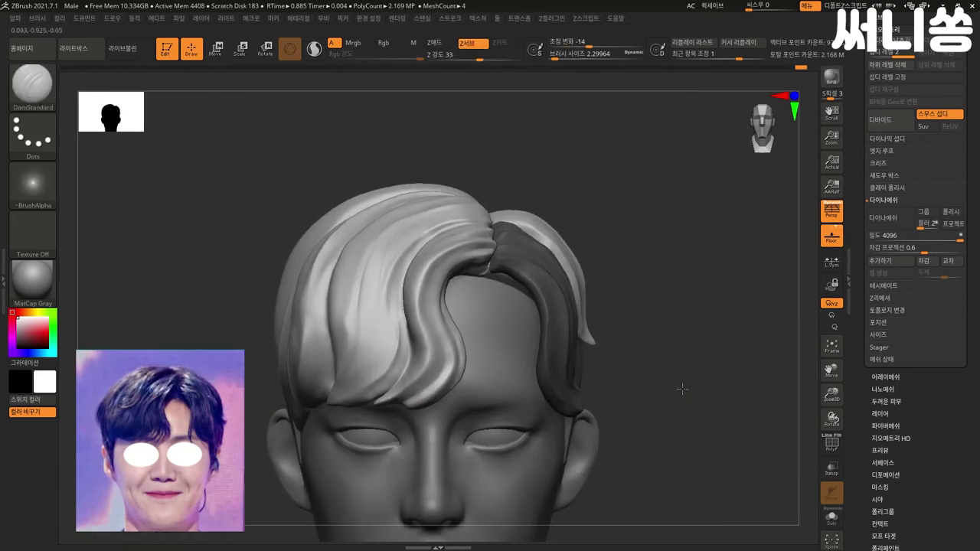
Step: Smooth the hair at the parting, undoing an accidental stroke across the hair
left_click_drag(757, 388, 374, 365, "alt")
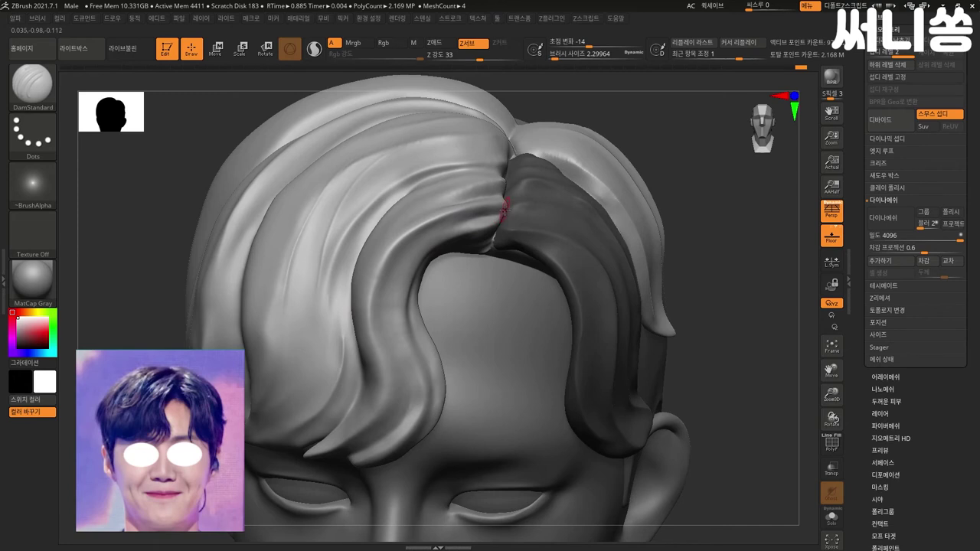
left_click_drag(494, 212, 504, 212, "shift")
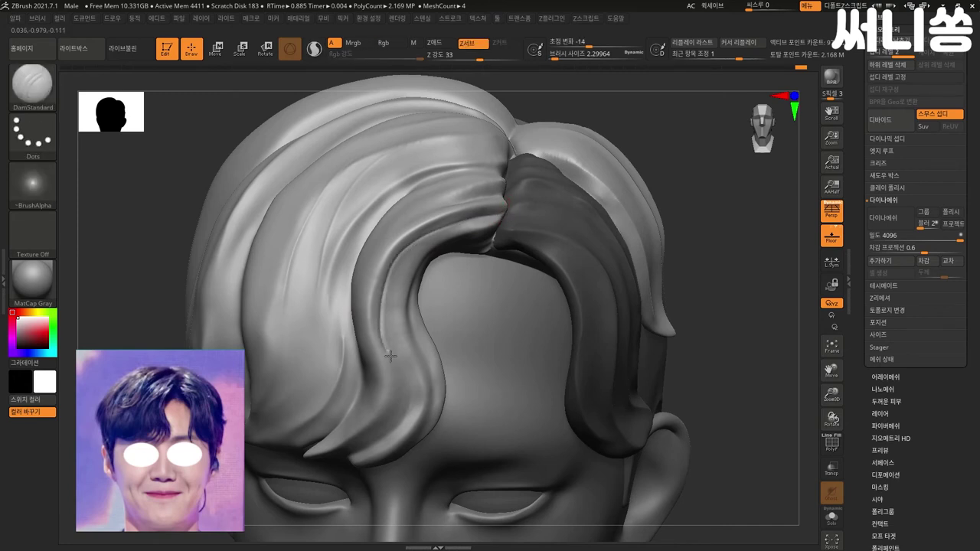
left_click_drag(407, 401, 199, 233, "ctrl+shift")
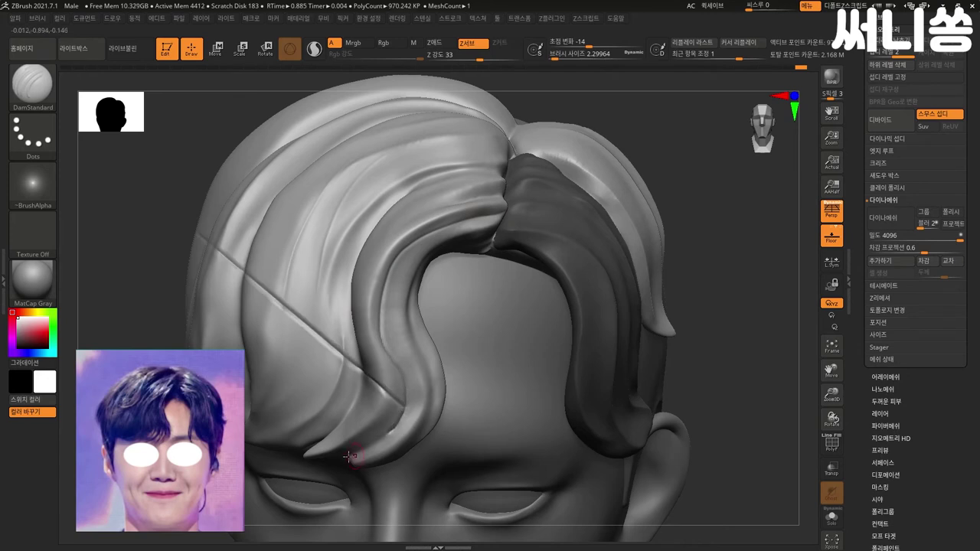
key("ctrl+z")
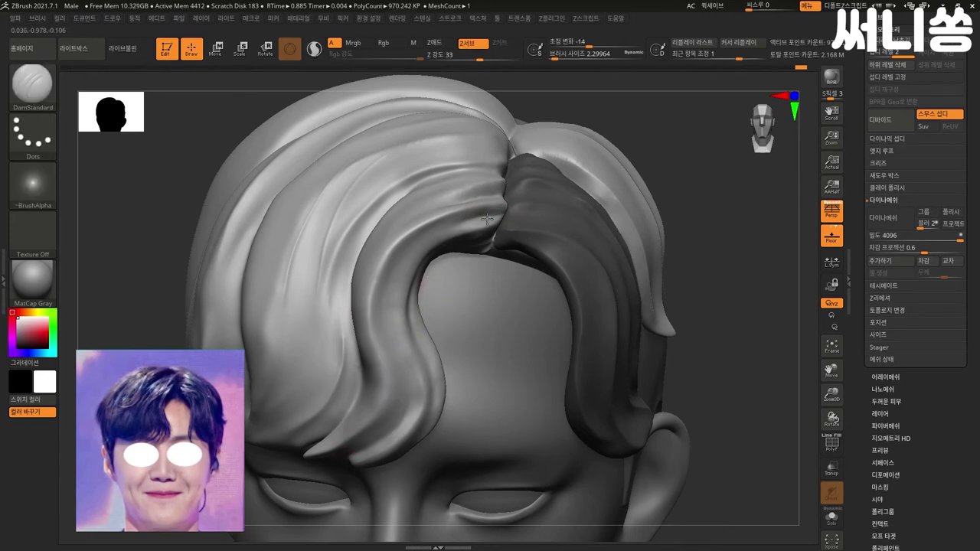
left_click_drag(494, 212, 501, 215, "shift")
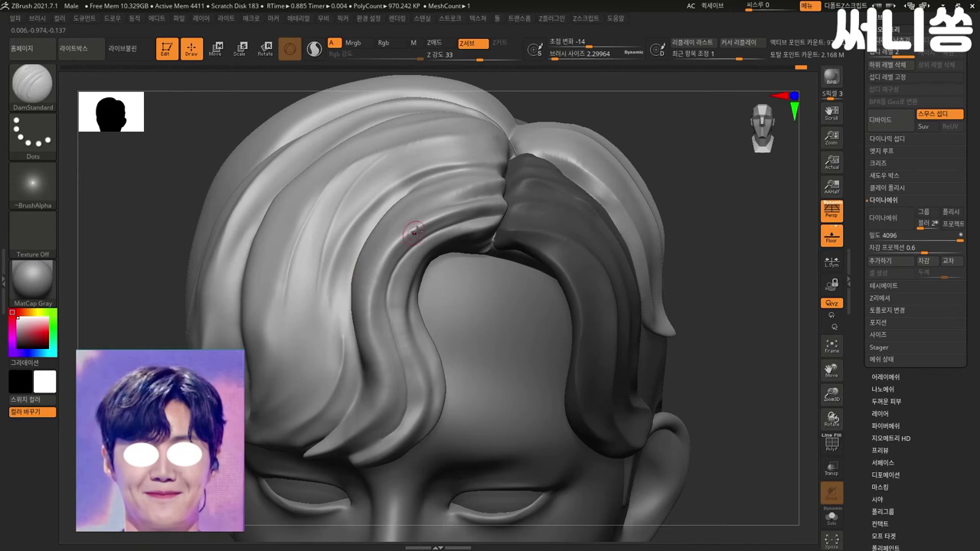
key("shift")
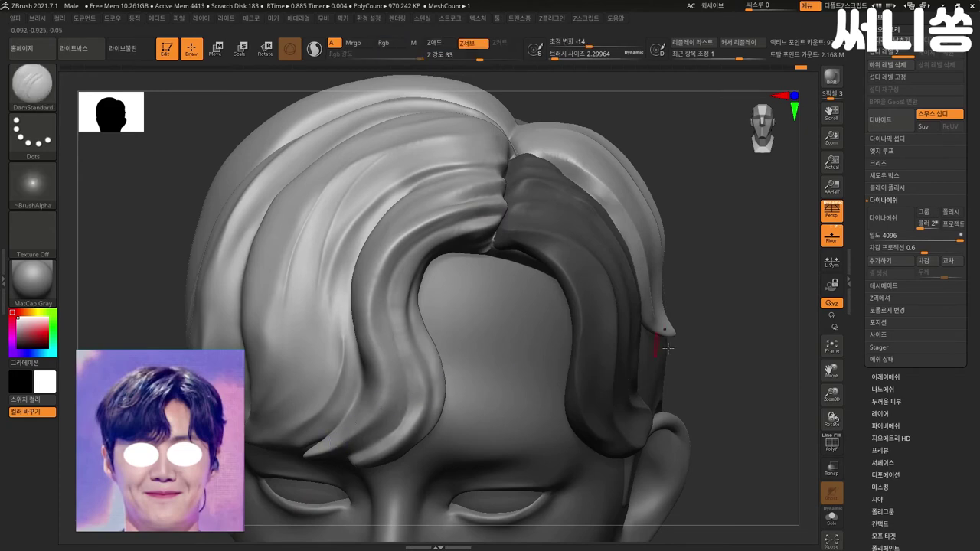
mouse_move(792, 374)
left_mouse_down()
mouse_move(753, 339)
mouse_move(766, 357)
left_mouse_up()
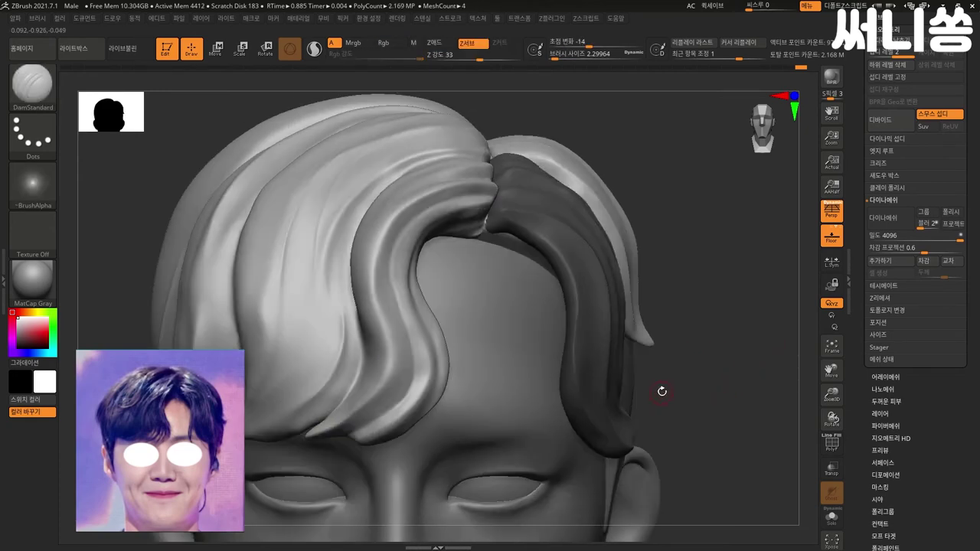
Step: Switch to an enlarged Move brush and review the hair from a slightly turned view
key("b")
key("m")
key("v")
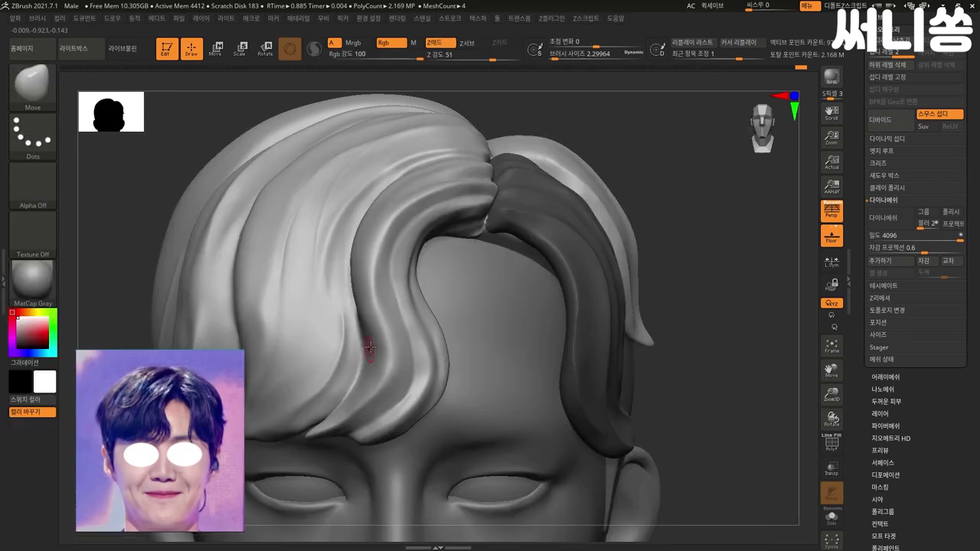
key("bracketright")
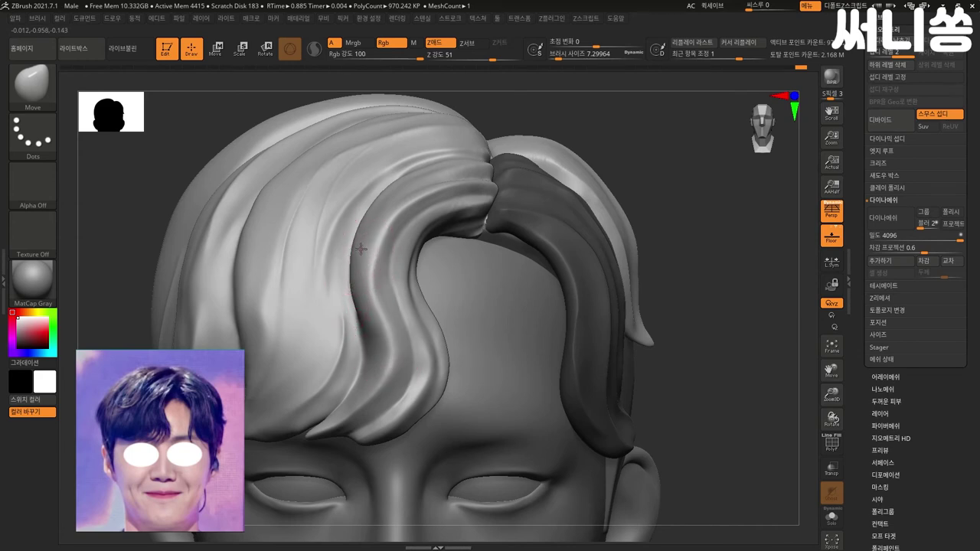
key("bracketright")
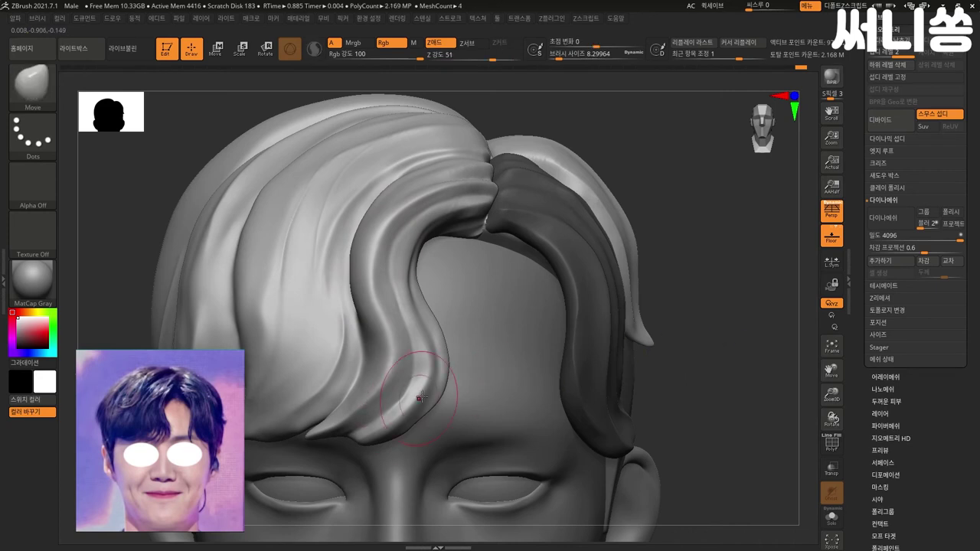
left_click(444, 414, "alt")
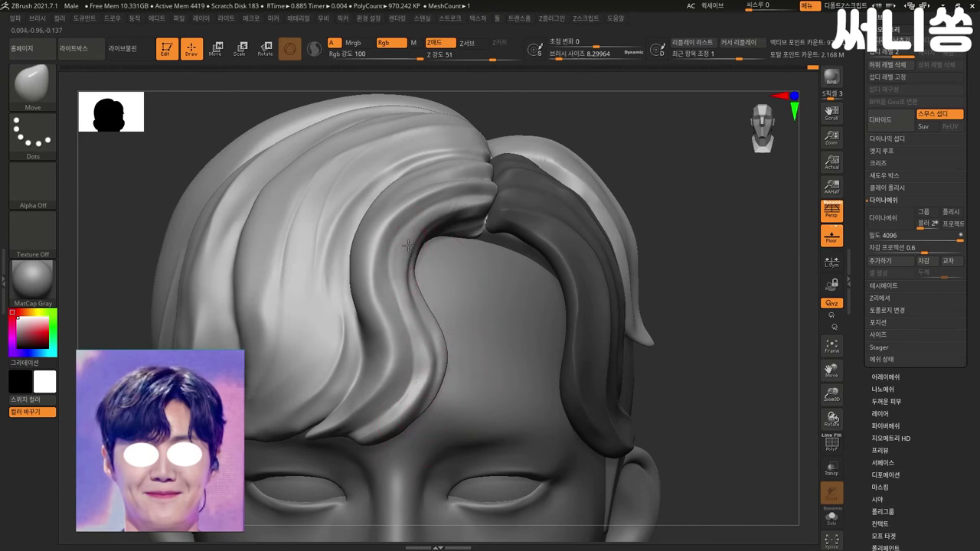
left_click_drag(722, 278, 716, 242, "alt")
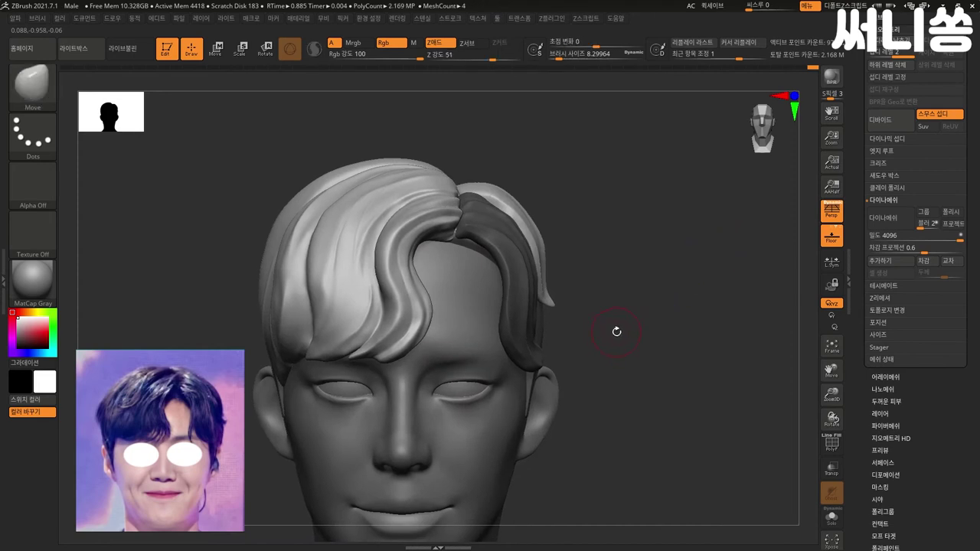
left_click_drag(620, 290, 631, 274)
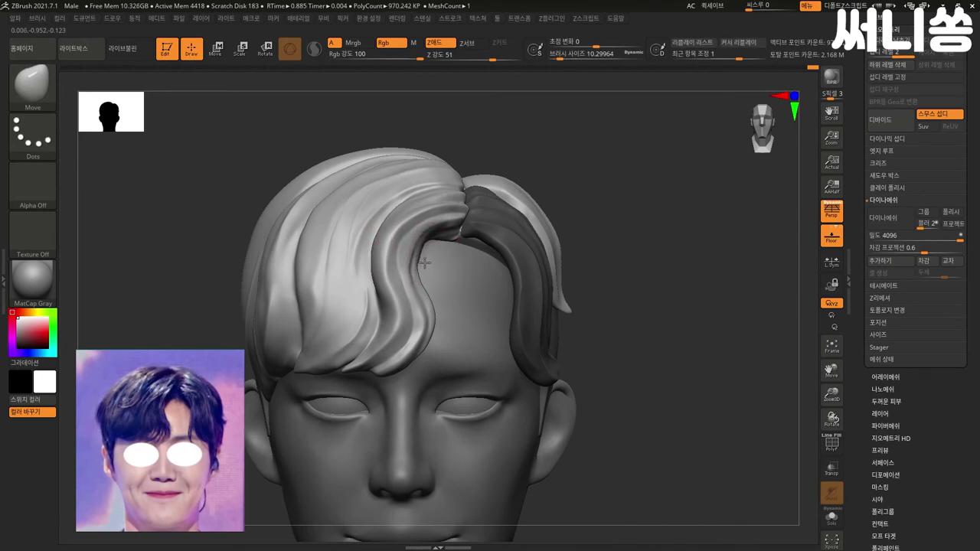
key("bracketleft")
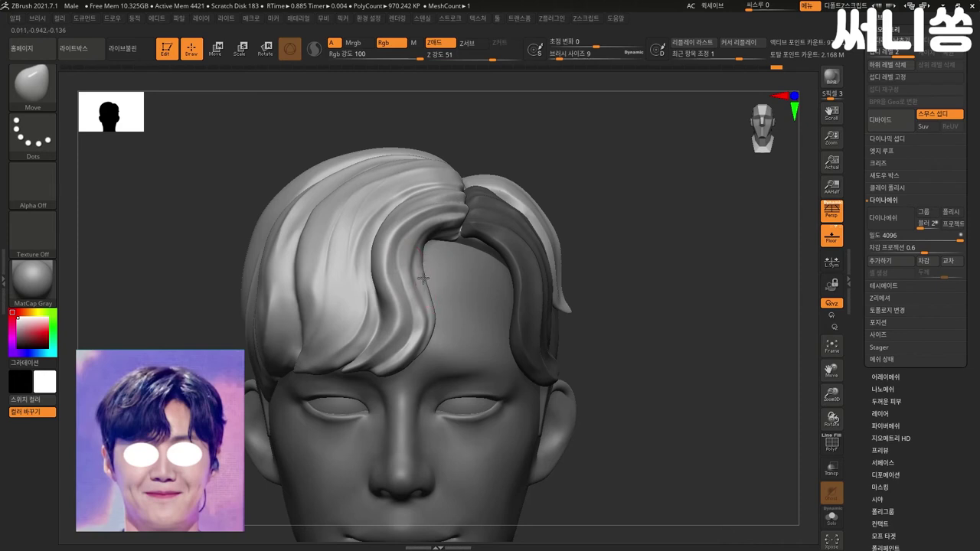
Step: Push the curled front strand up and left and smooth its tip into the parting
left_click_drag(661, 229, 404, 299)
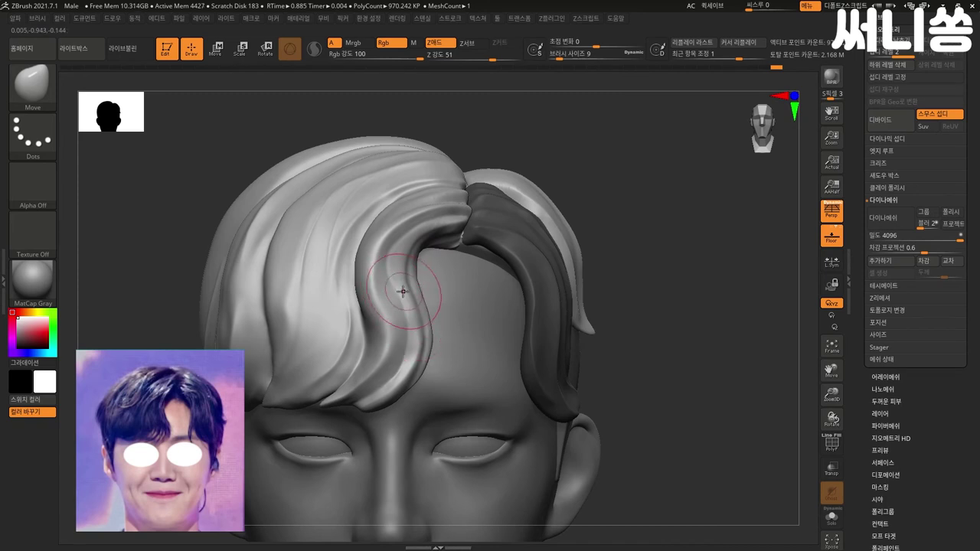
left_click_drag(389, 268, 378, 260)
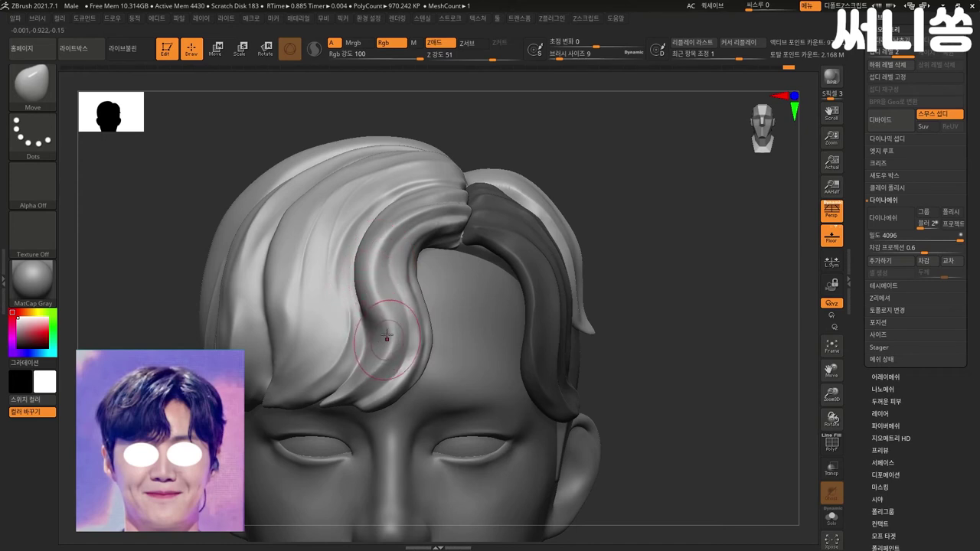
key("shift")
left_click_drag(436, 227, 448, 232, "shift")
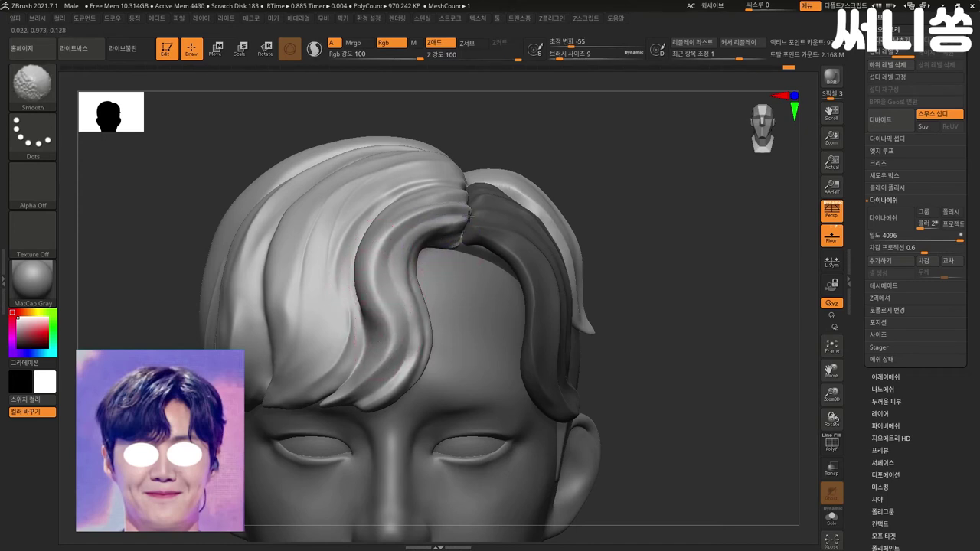
left_click_drag(658, 269, 537, 256, "alt")
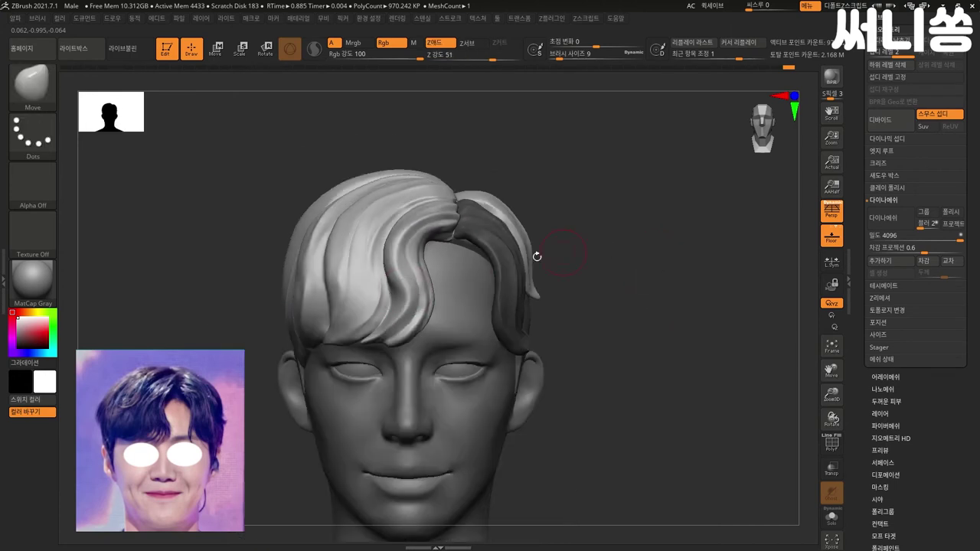
key("shift")
Step: Orbit the head through left, right and front views to inspect the hair
mouse_move(618, 275)
left_mouse_down("alt")
mouse_move(652, 293)
mouse_move(681, 273)
mouse_move(657, 252)
left_mouse_up("alt")
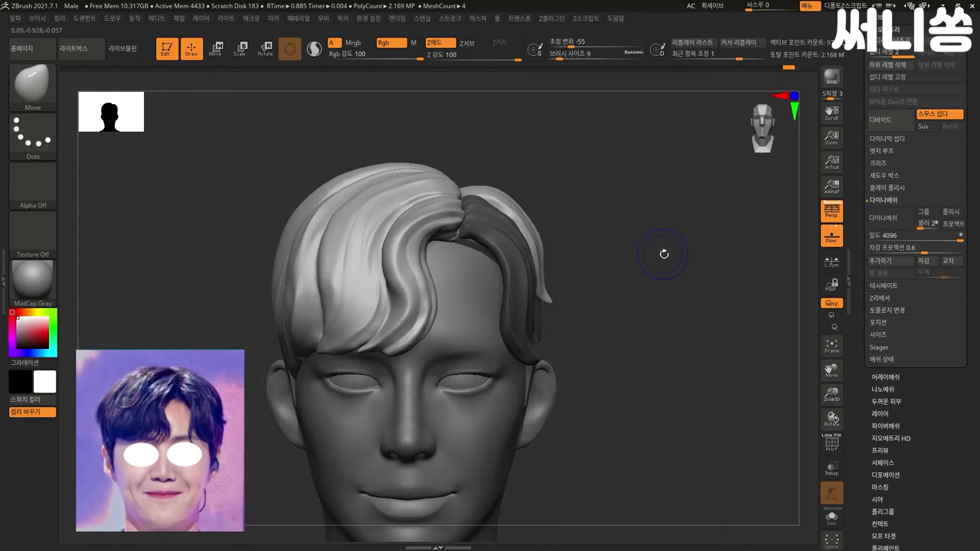
mouse_move(647, 317)
left_mouse_down()
mouse_move(648, 339)
mouse_move(585, 325)
left_mouse_up()
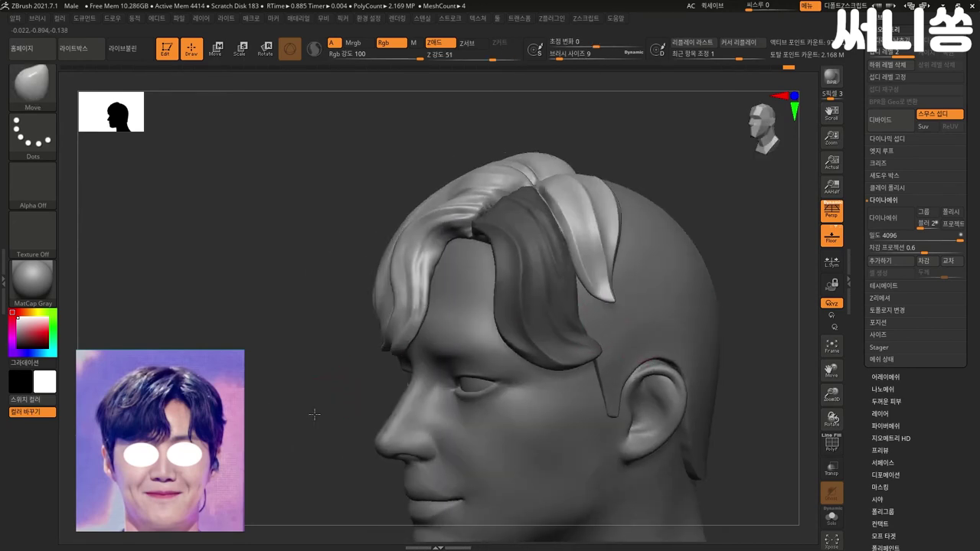
left_click_drag(311, 414, 492, 304)
left_click_drag(559, 294, 551, 332)
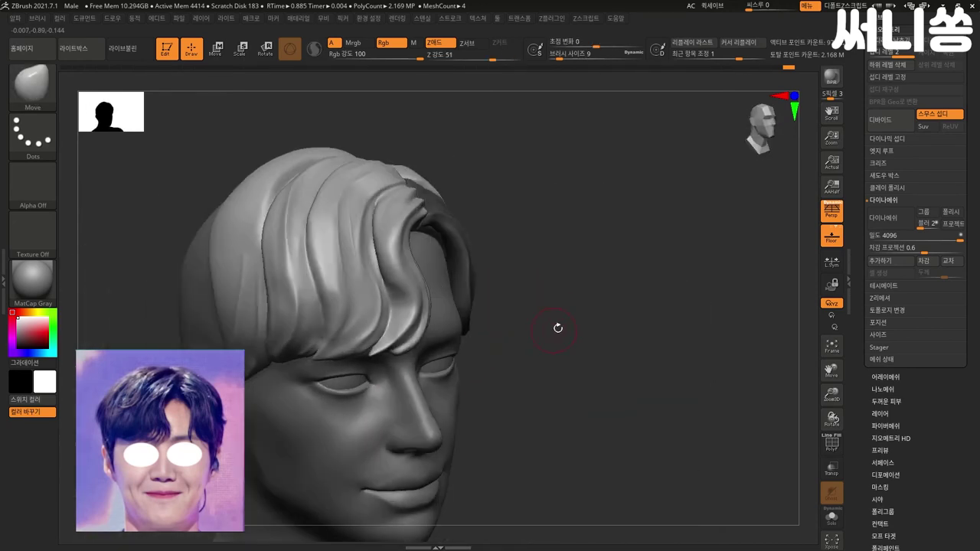
mouse_move(591, 304)
left_mouse_down()
mouse_move(651, 337)
mouse_move(621, 307)
mouse_move(619, 330)
mouse_move(650, 326)
left_mouse_up()
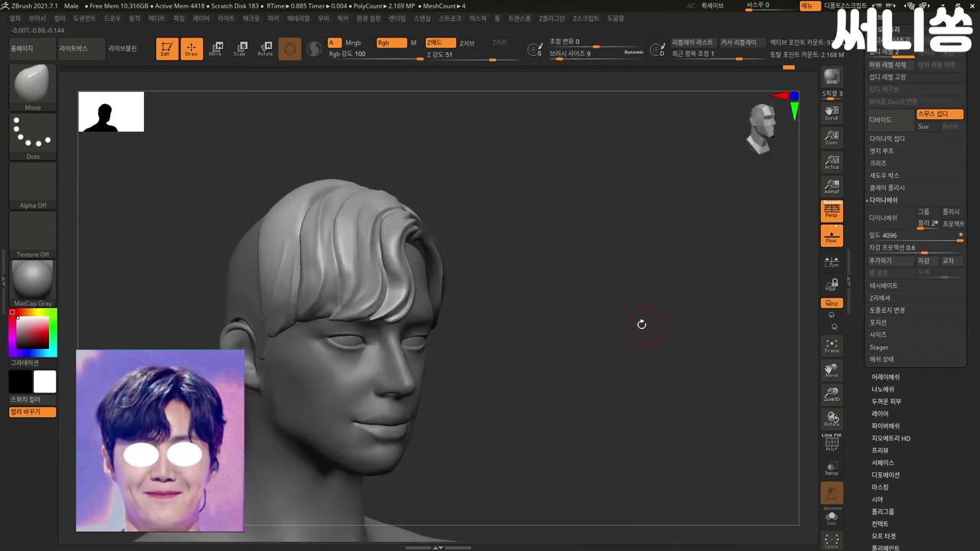
left_click_drag(533, 324, 526, 364)
left_click_drag(527, 276, 642, 327)
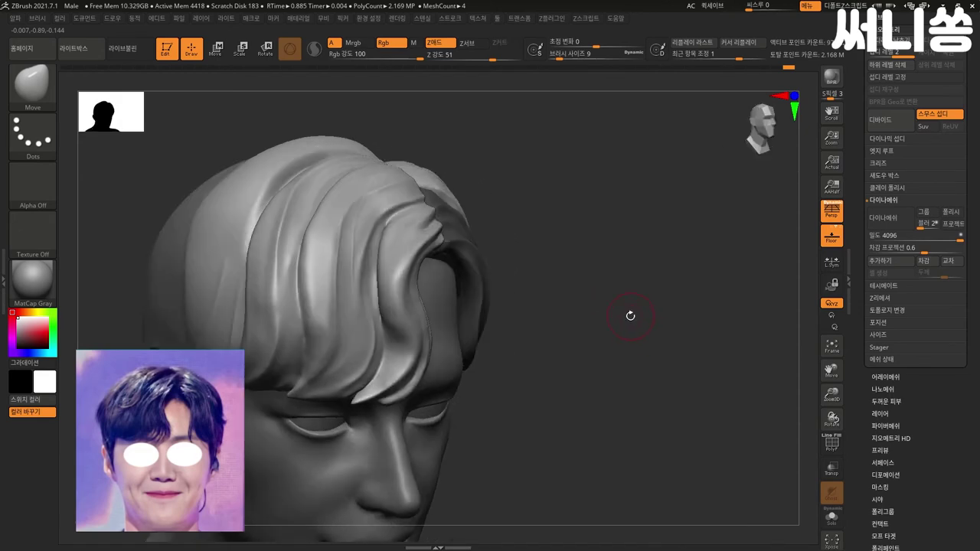
Step: Build up the hair edge above the forehead with ClayBuildup and smooth it
key("b")
key("c")
key("b")
mouse_move(429, 200)
left_mouse_down()
mouse_move(406, 238)
mouse_move(401, 222)
left_mouse_up()
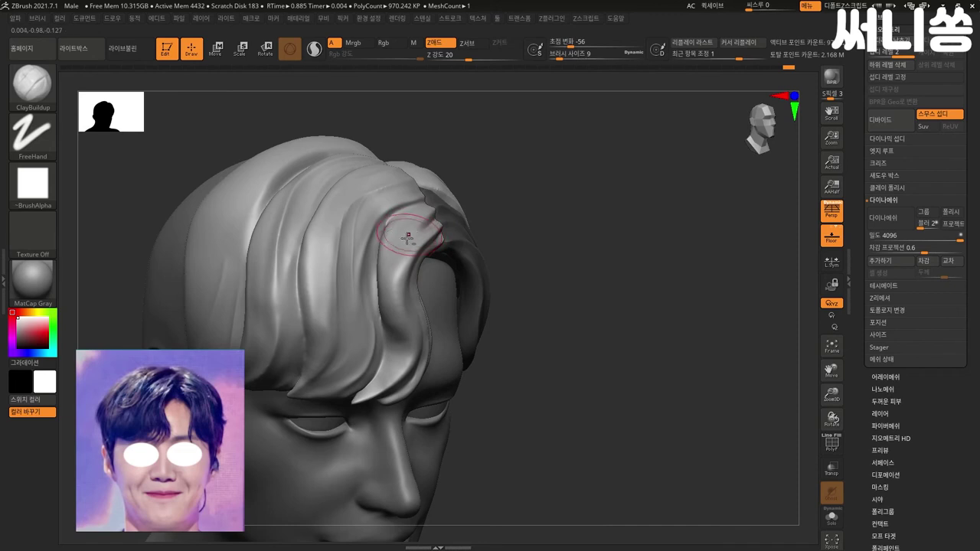
left_click_drag(394, 279, 383, 239, "shift")
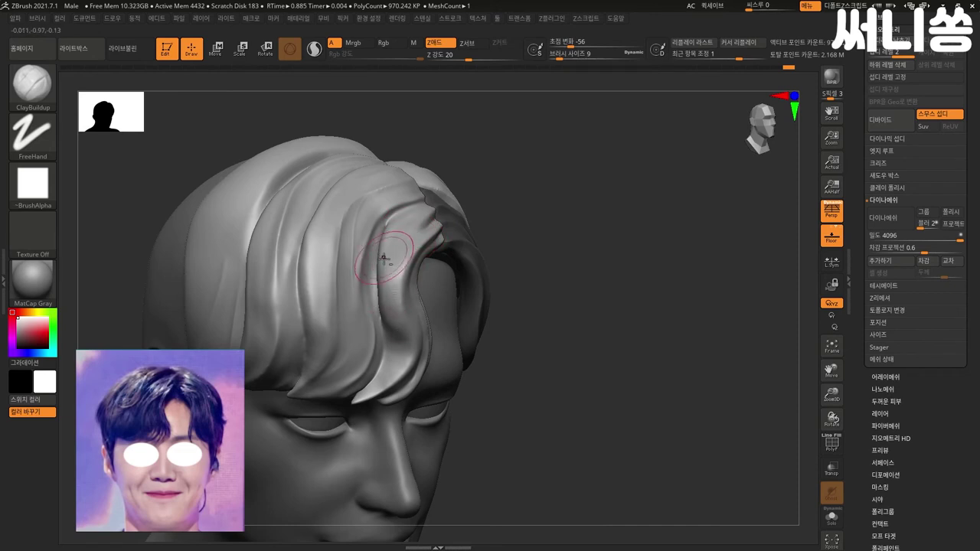
key("shift")
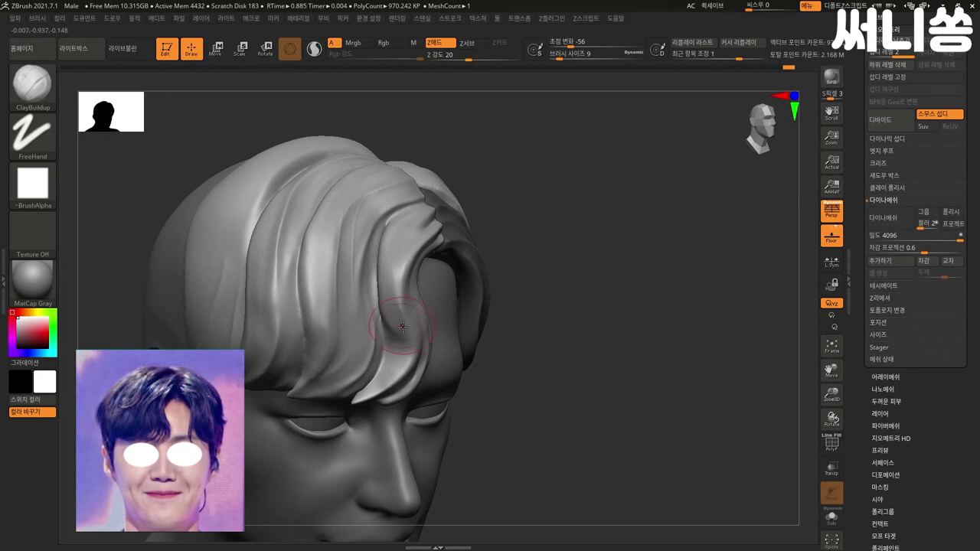
key("shift")
mouse_move(582, 298)
left_mouse_down("shift")
mouse_move(573, 282)
mouse_move(687, 296)
mouse_move(574, 287)
left_mouse_up("shift")
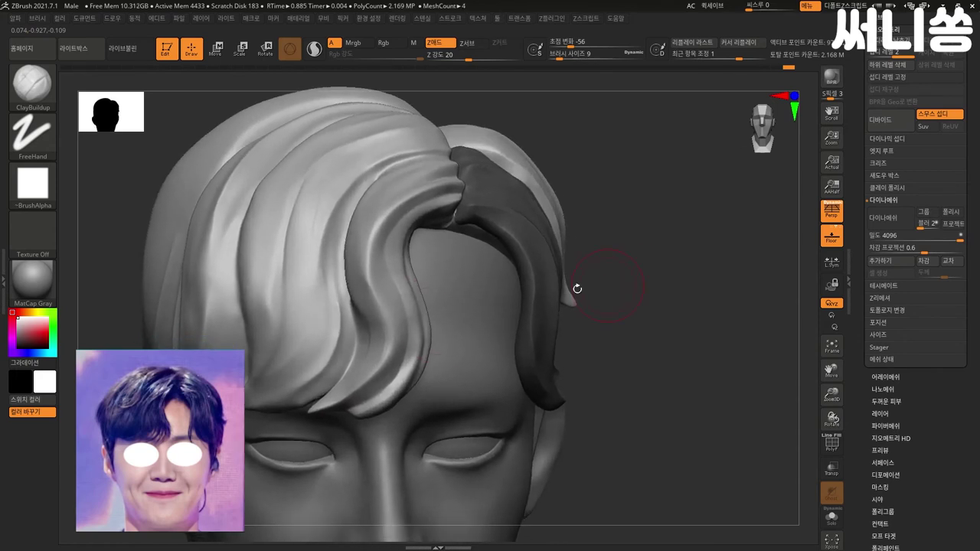
Step: With a smaller brush, build up the front lock along its curve and smooth it
key("shift")
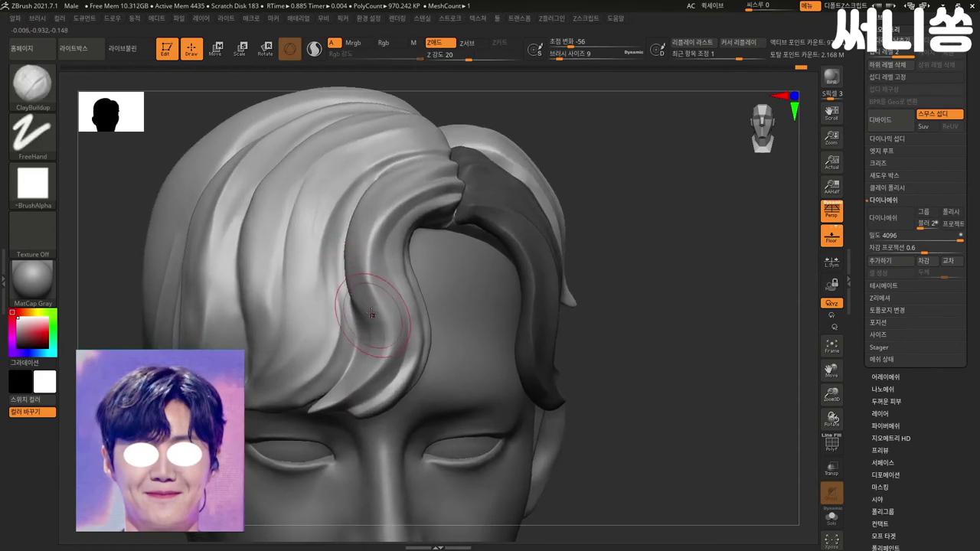
key("bracketleft")
key("shift")
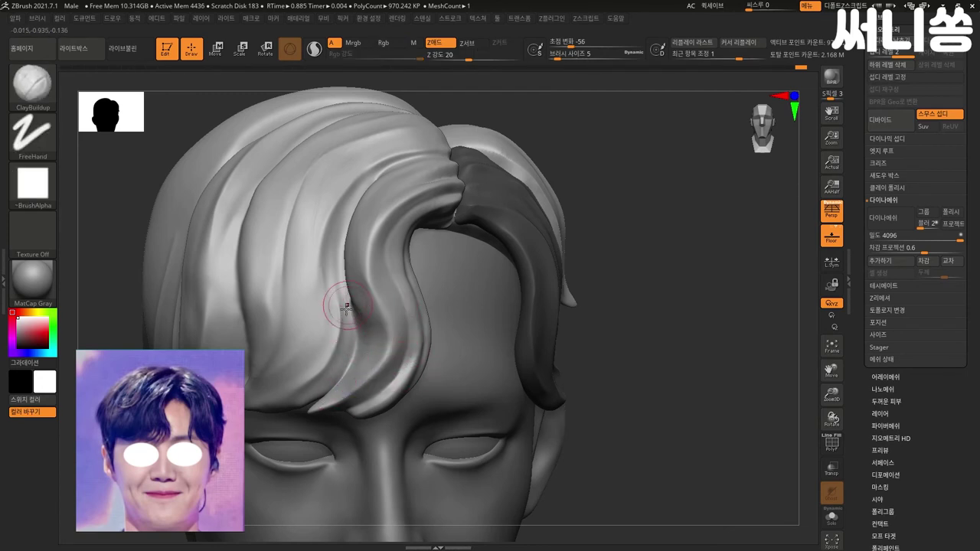
key("shift")
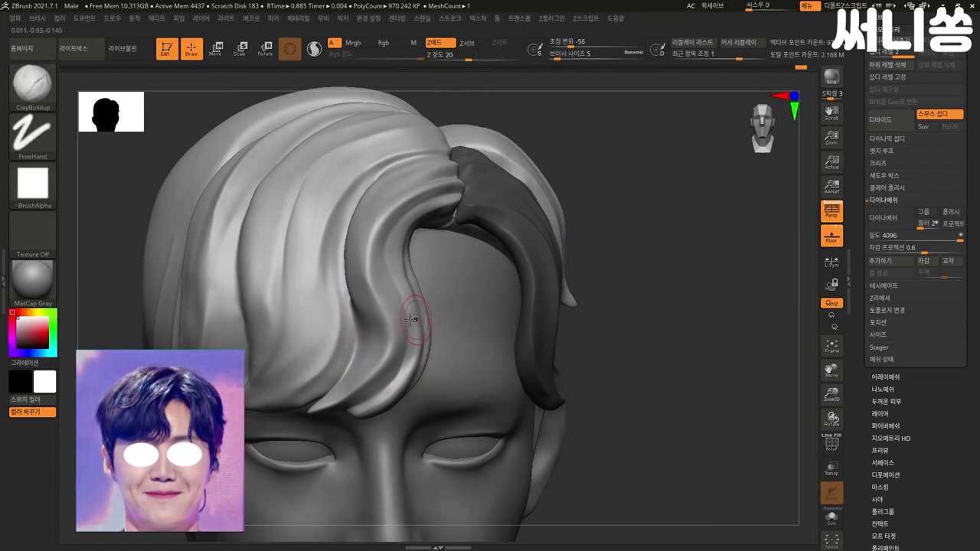
scroll(659, 329, "up", 3)
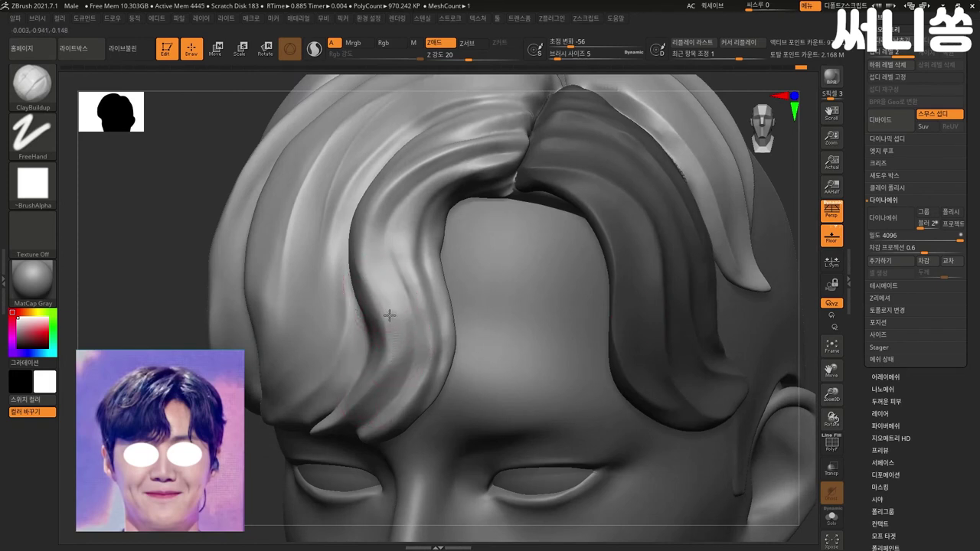
left_click_drag(392, 322, 392, 354)
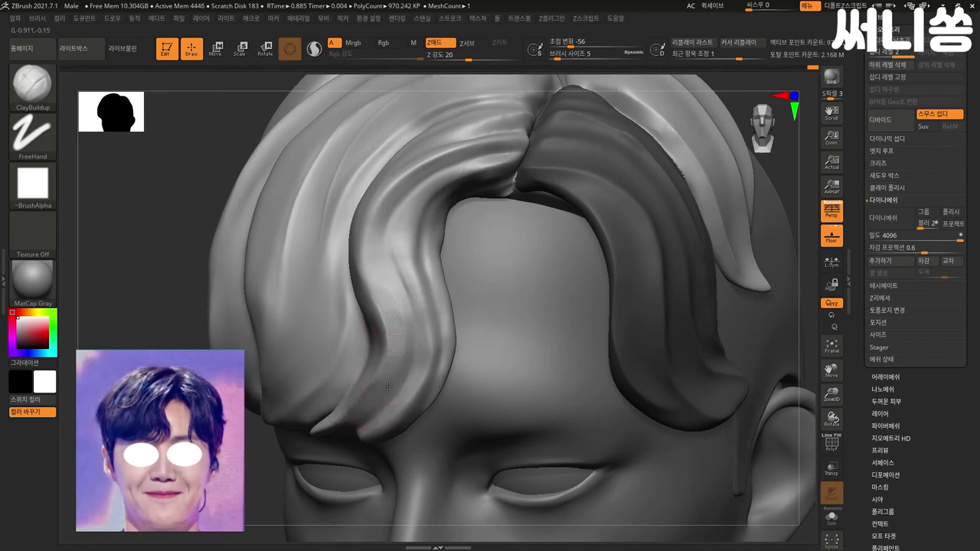
key("shift")
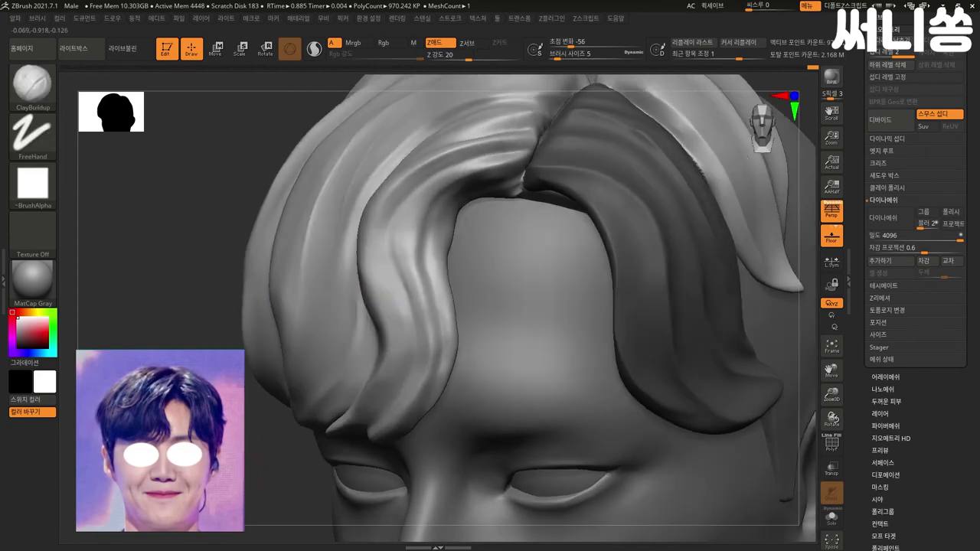
Step: Select a smaller Move brush and orbit to view the front lock side-on
mouse_move(248, 475)
left_mouse_down()
mouse_move(289, 461)
mouse_move(298, 470)
left_mouse_up()
key("b")
key("m")
key("v")
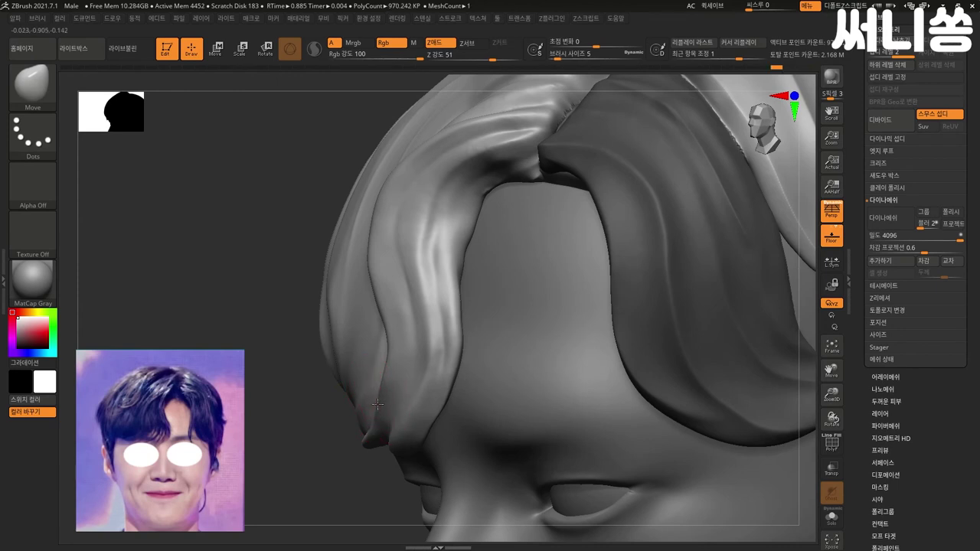
right_click_drag(378, 400, 357, 425)
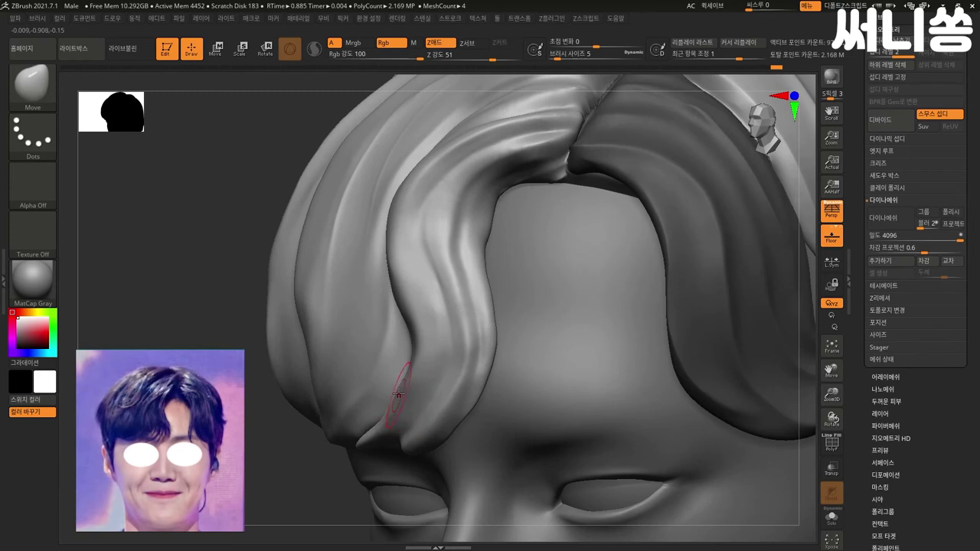
right_click_drag(389, 350, 413, 344)
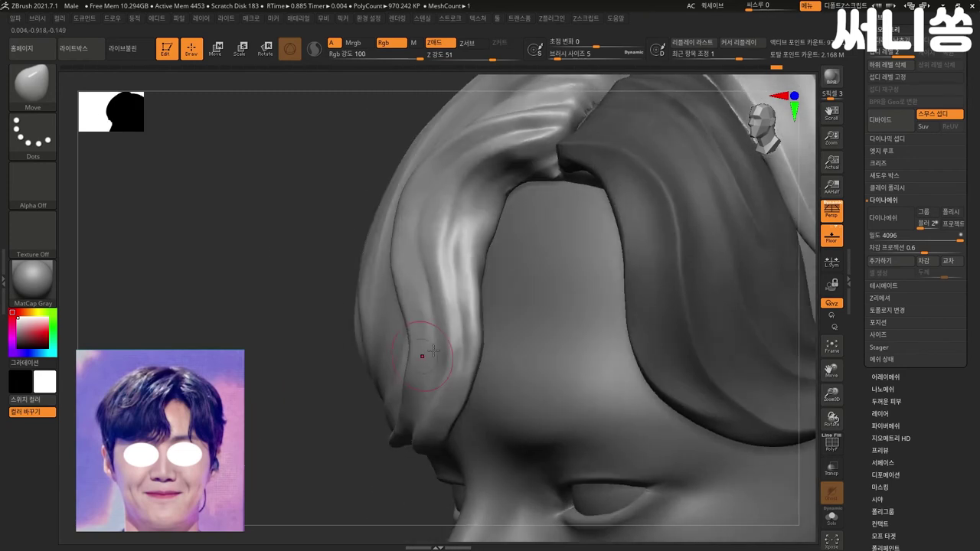
key("bracketleft")
Step: Pull the front lock's crease, lower curve and inner edge along the hairline
mouse_move(414, 337)
left_mouse_down()
mouse_move(406, 316)
mouse_move(437, 350)
mouse_move(426, 383)
left_mouse_up()
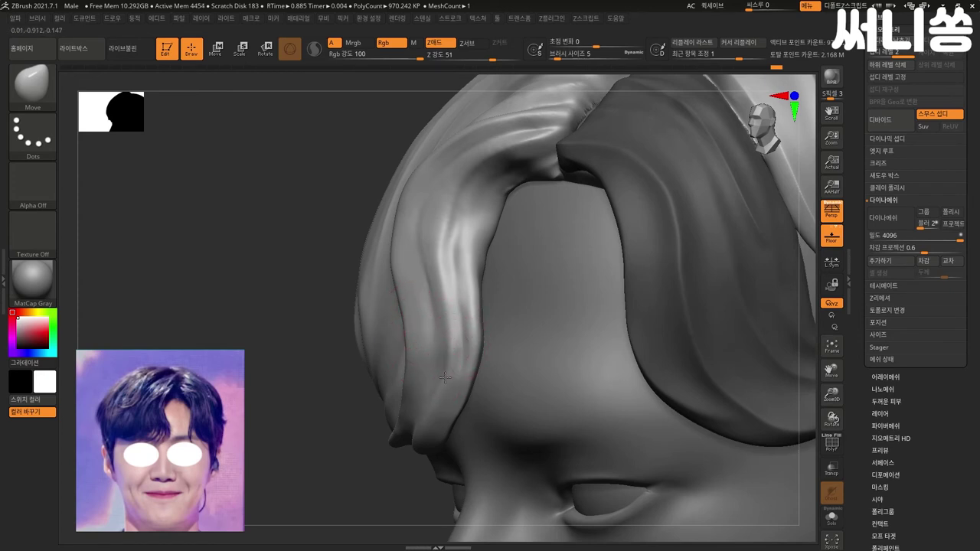
mouse_move(463, 325)
left_mouse_down()
mouse_move(464, 258)
mouse_move(438, 192)
mouse_move(470, 219)
mouse_move(448, 219)
mouse_move(455, 232)
mouse_move(470, 186)
mouse_move(444, 281)
mouse_move(477, 326)
mouse_move(460, 306)
mouse_move(482, 276)
mouse_move(455, 252)
left_mouse_up()
mouse_move(455, 252)
right_mouse_down()
mouse_move(308, 354)
mouse_move(350, 324)
right_mouse_up()
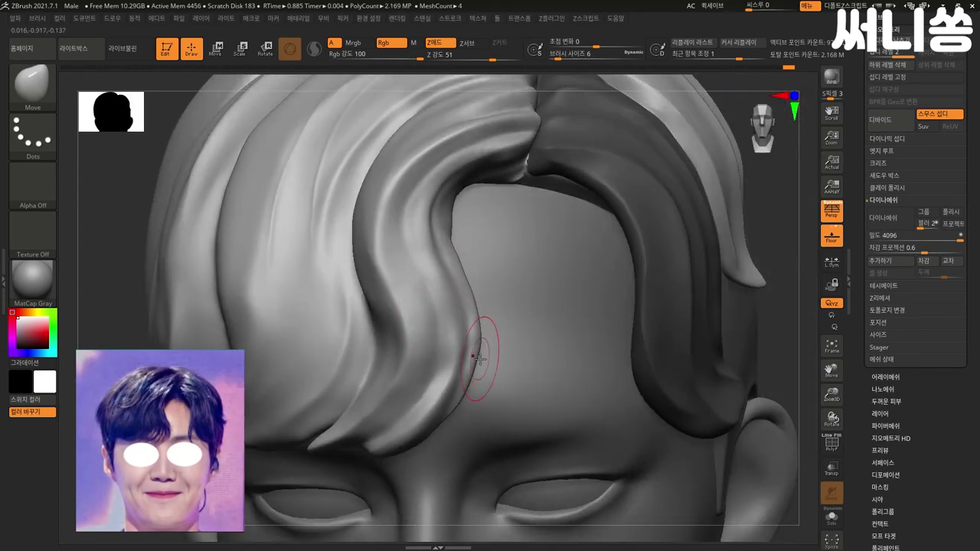
left_click_drag(493, 350, 405, 219)
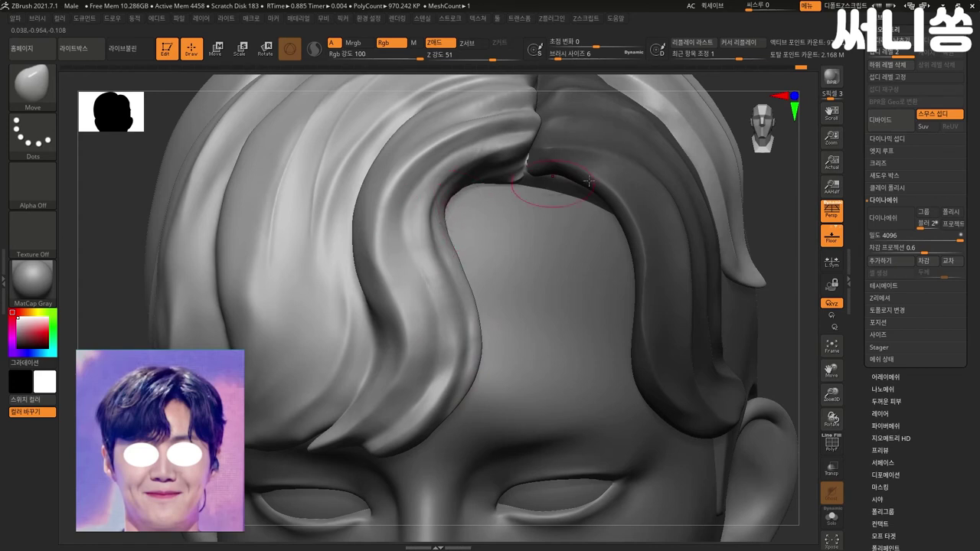
key("shift")
key("ctrl+z")
Step: Smooth the top of the dark hair piece where it meets the wavy fringe
key("f")
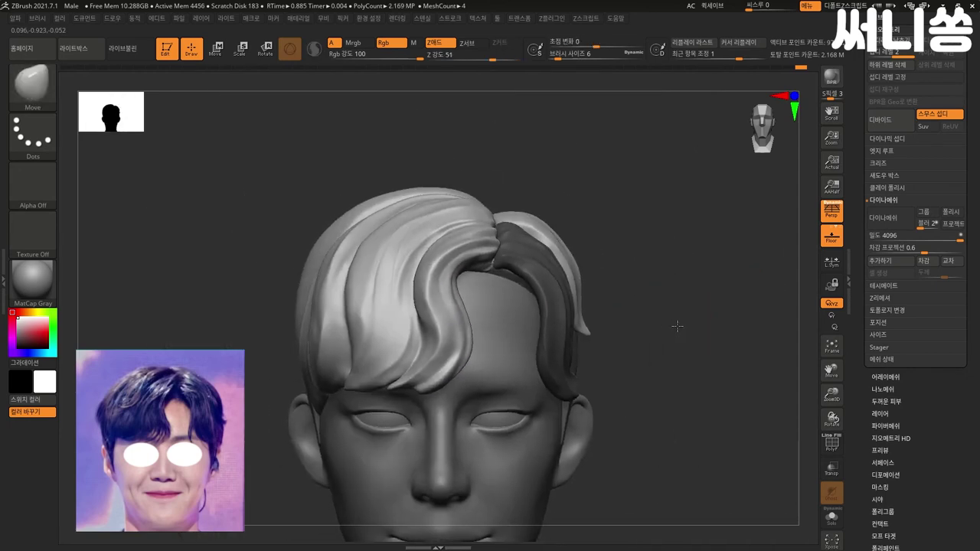
right_click_drag(724, 271, 357, 331, "ctrl")
key("shift")
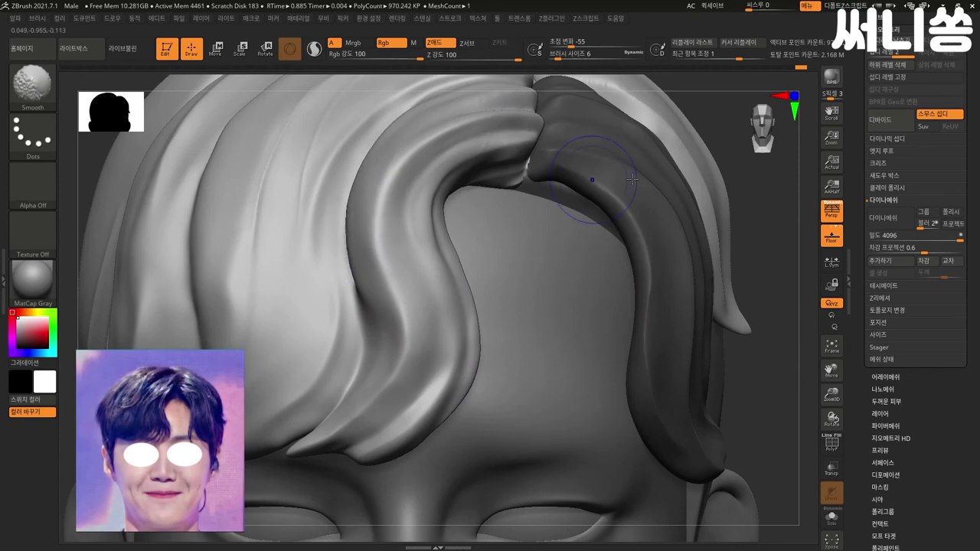
right_click_drag(774, 243, 759, 222, "ctrl")
right_click_drag(733, 273, 748, 296, "ctrl")
key("b")
key("d")
key("s")
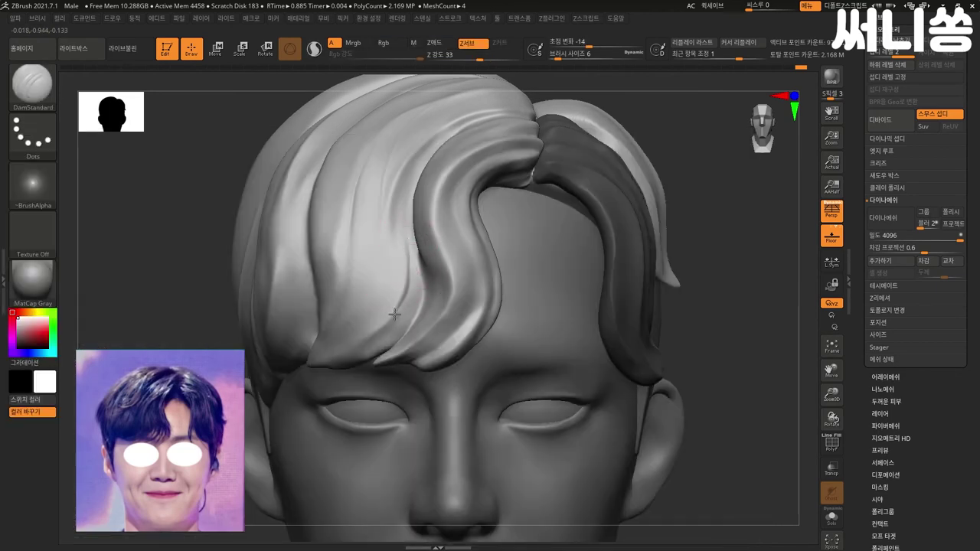
Step: Carve two creases down the front lock toward its bottom, then reframe on the hair
left_click(434, 42)
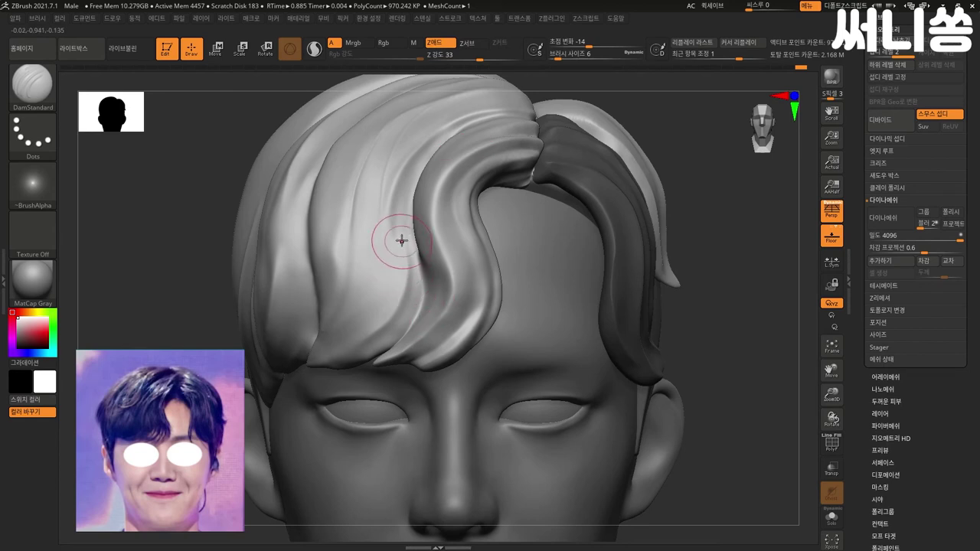
left_click_drag(405, 267, 376, 328)
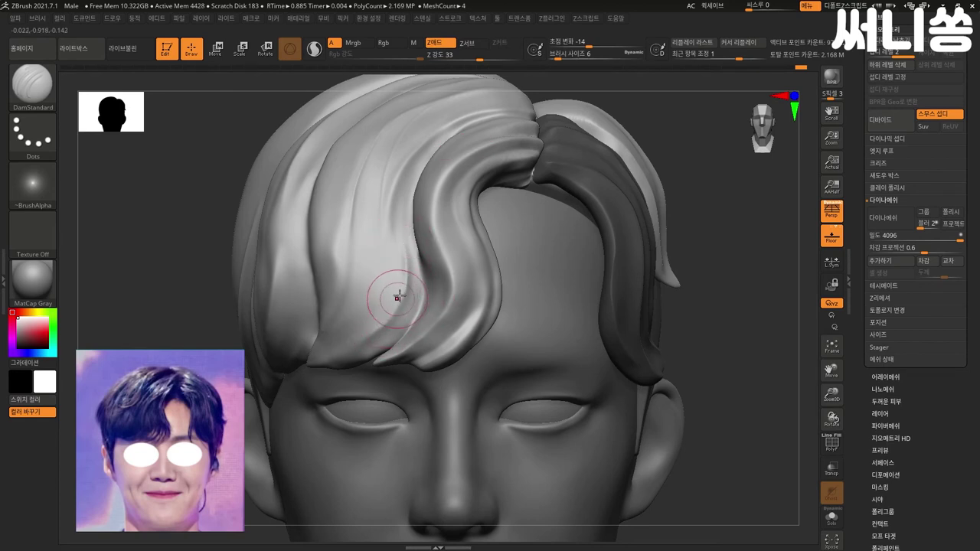
left_click_drag(387, 303, 364, 339)
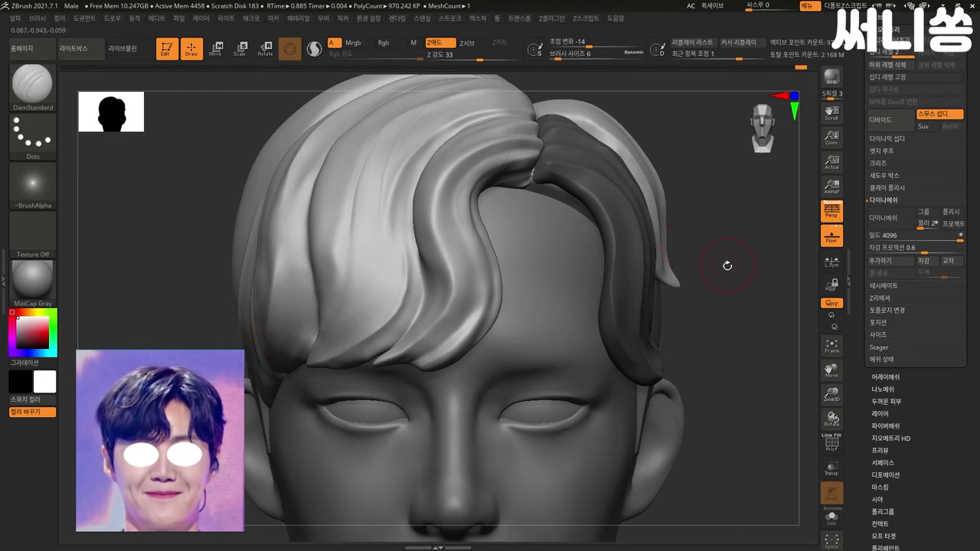
key("f")
left_click_drag(667, 273, 387, 302, "alt")
Step: Smooth the lock's end by the temple and its strand edge, then sharpen the edge crease
key("shift")
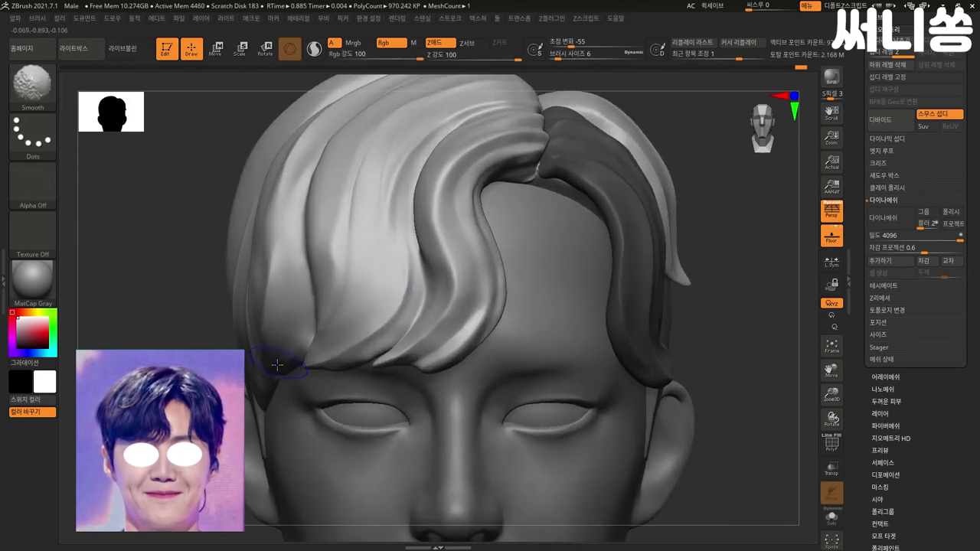
mouse_move(729, 373)
left_mouse_down("alt")
mouse_move(698, 364)
mouse_move(667, 331)
left_mouse_up("alt")
left_click_drag(609, 273, 645, 281, "alt")
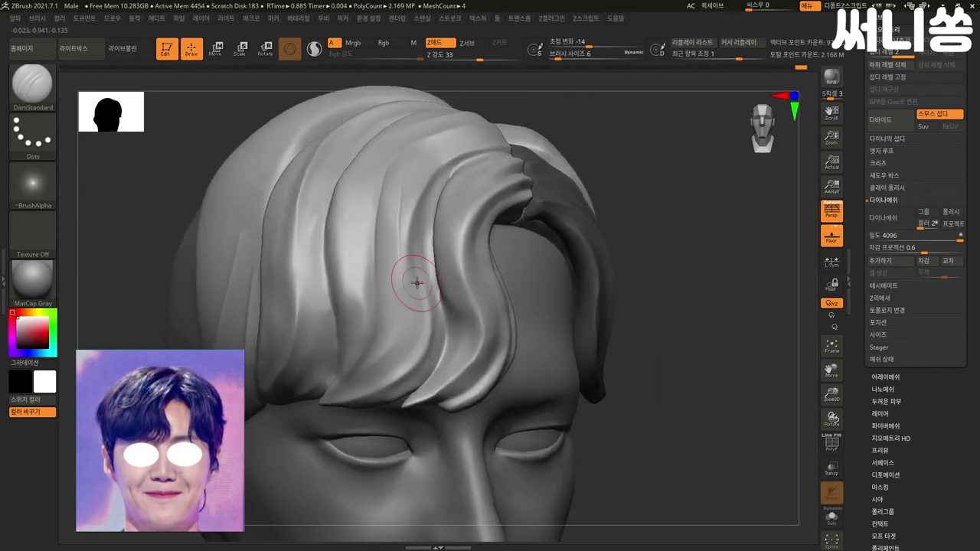
left_click_drag(452, 319, 445, 292, "shift")
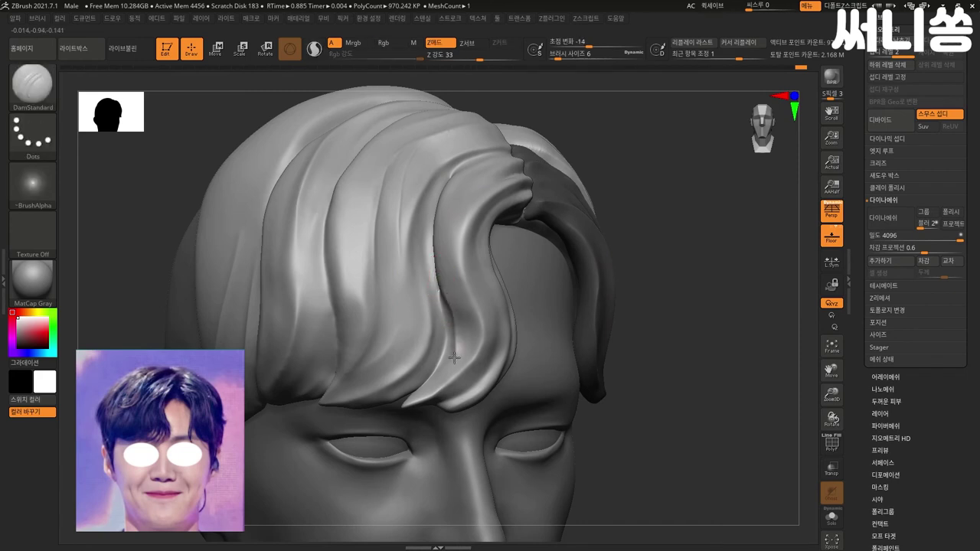
mouse_move(419, 394)
left_mouse_down("shift")
mouse_move(463, 340)
mouse_move(406, 350)
mouse_move(452, 310)
left_mouse_up("shift")
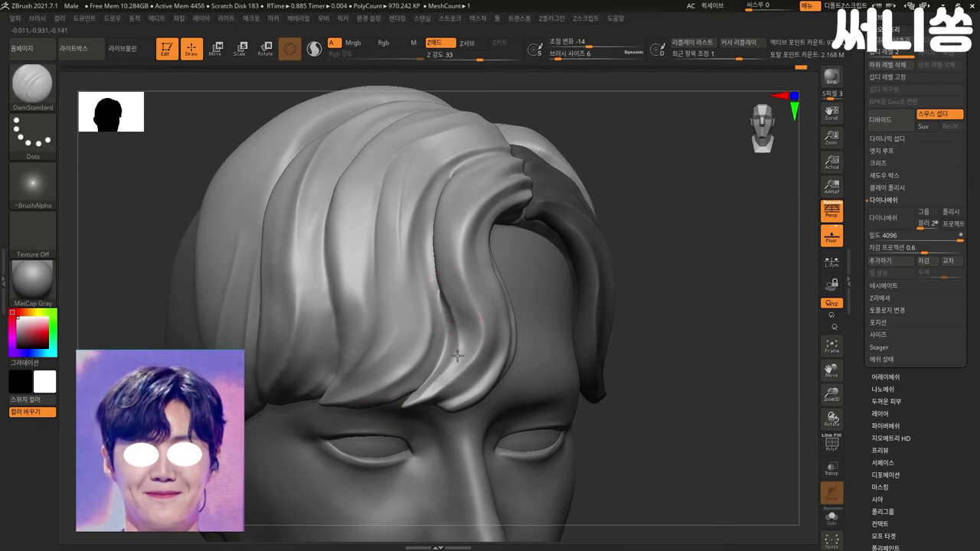
left_click_drag(442, 281, 447, 296)
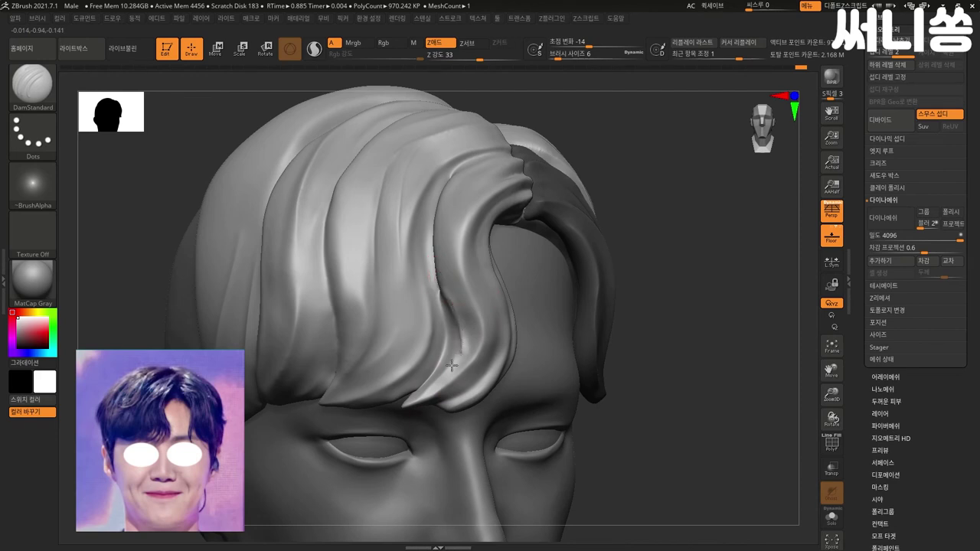
Step: Expand the Curve and Lazy Mouse stroke options, then reselect the main hair piece
left_click(452, 18)
left_click(489, 248)
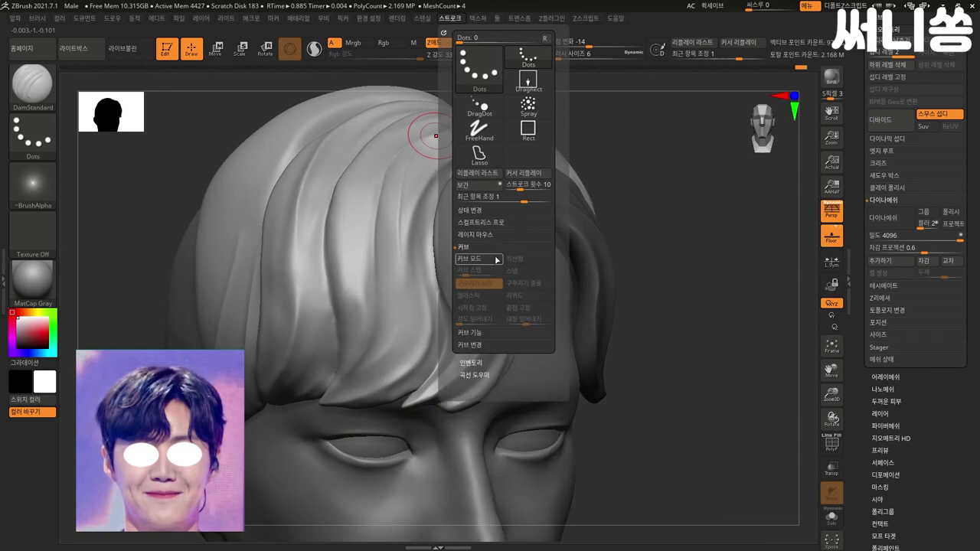
left_click(484, 235)
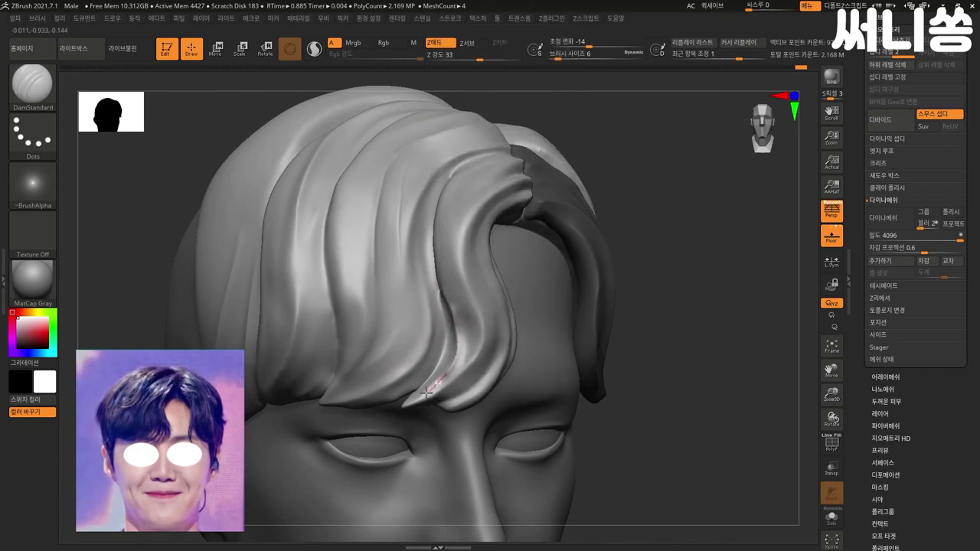
left_click(388, 411, "alt")
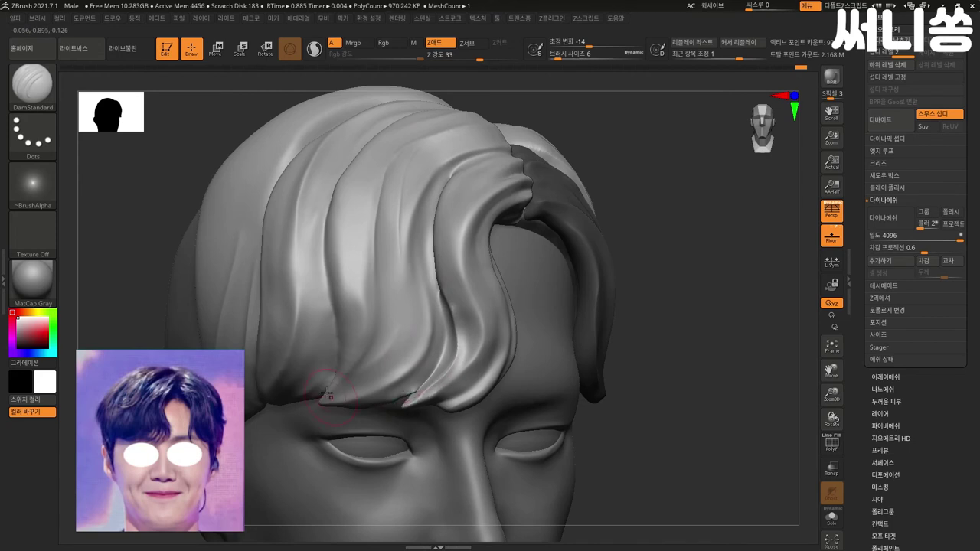
left_click(447, 288, "alt")
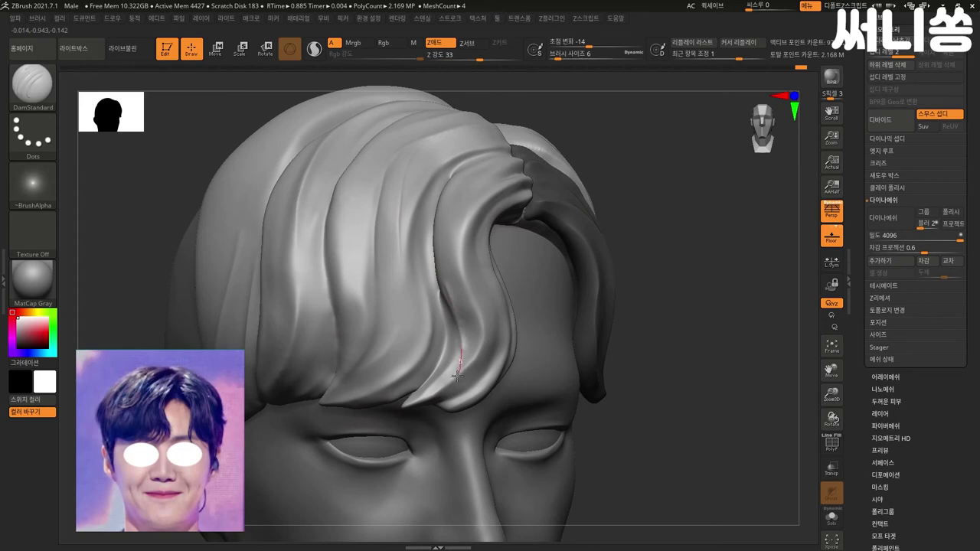
Step: Carve a thin crease along the hair groove to the strand tip, checking from three-quarter view
key("ctrl")
left_click_drag(446, 297, 431, 254)
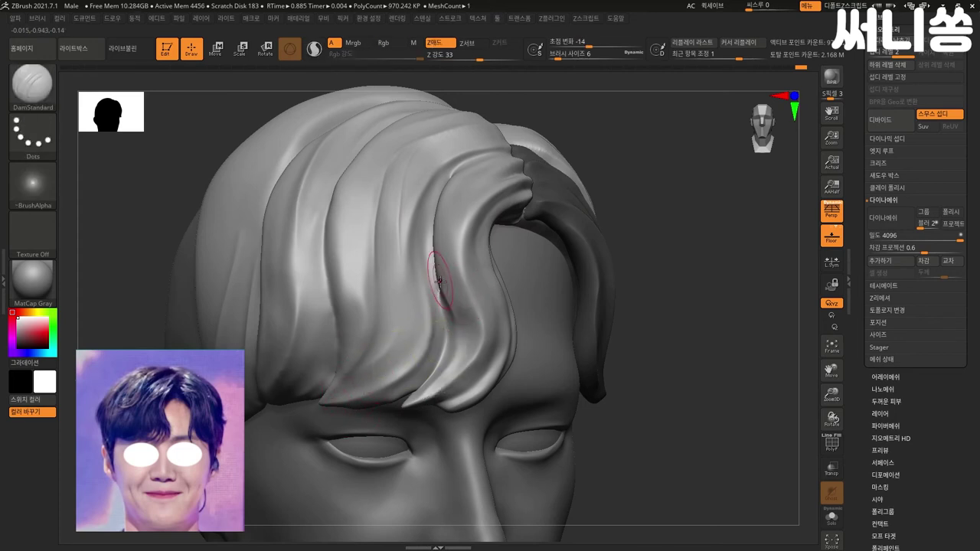
left_click_drag(458, 370, 429, 391)
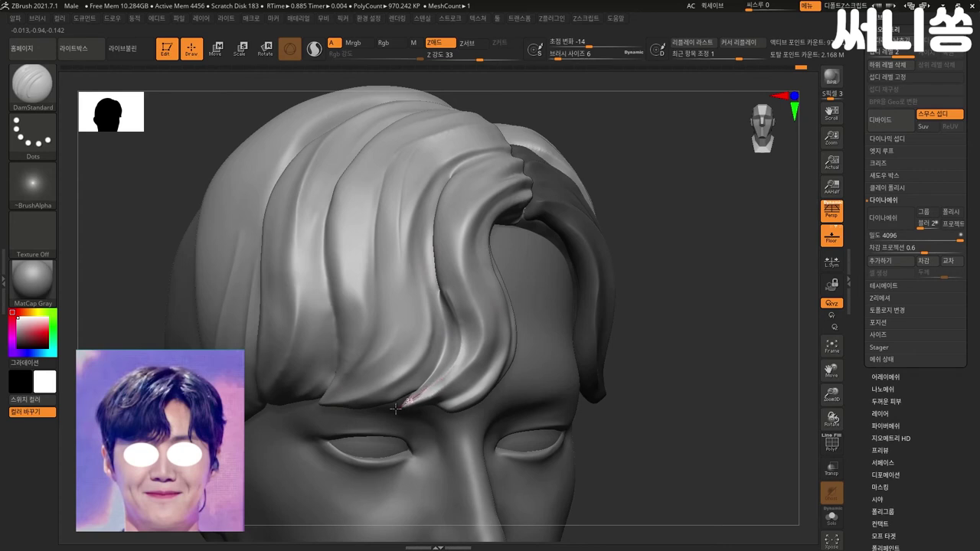
left_click_drag(648, 263, 677, 257)
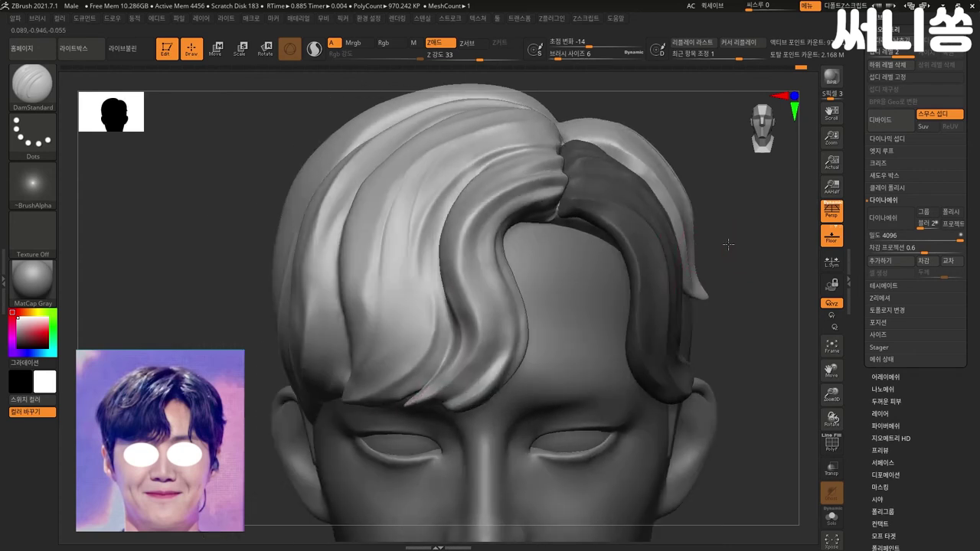
left_click_drag(744, 241, 403, 282)
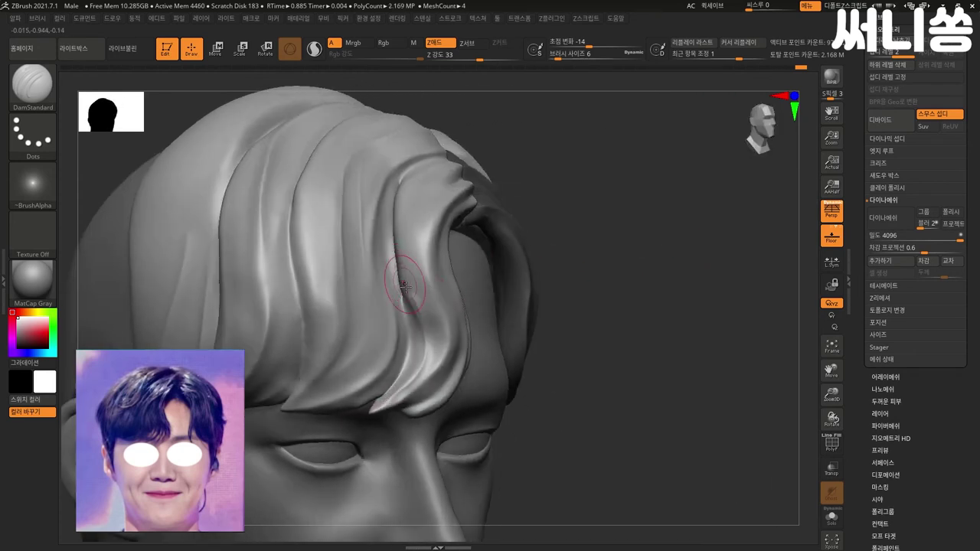
left_click_drag(395, 259, 412, 312)
left_click_drag(419, 371, 376, 413)
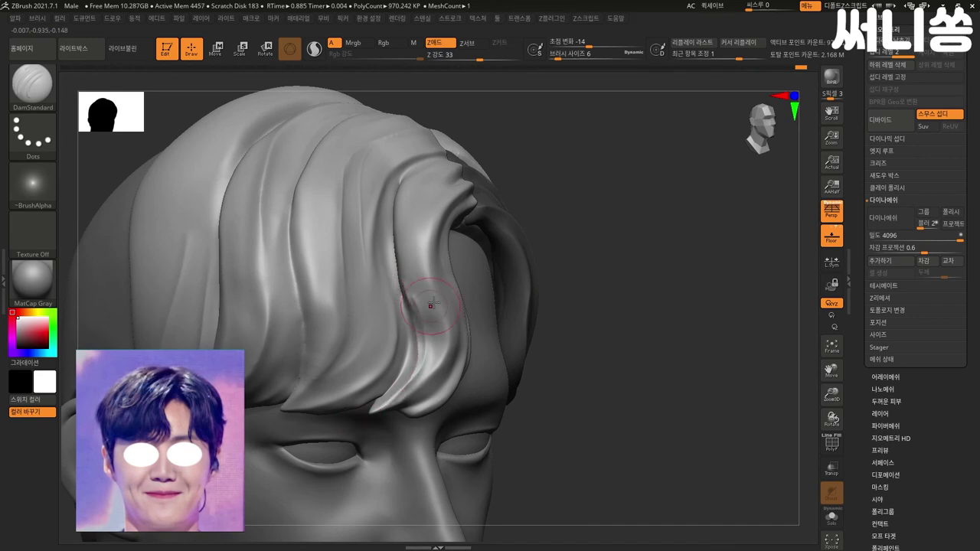
Step: Soften the new strand, then carve a crease up and back down the front lock to its tip
key("shift")
left_click_drag(420, 334, 470, 306, "shift")
left_click_drag(582, 307, 322, 383)
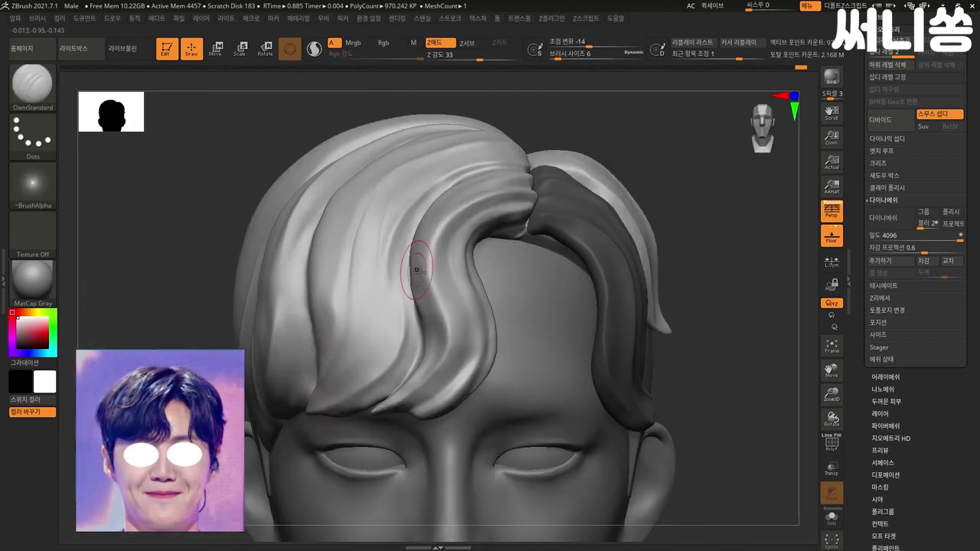
left_click_drag(413, 298, 487, 198)
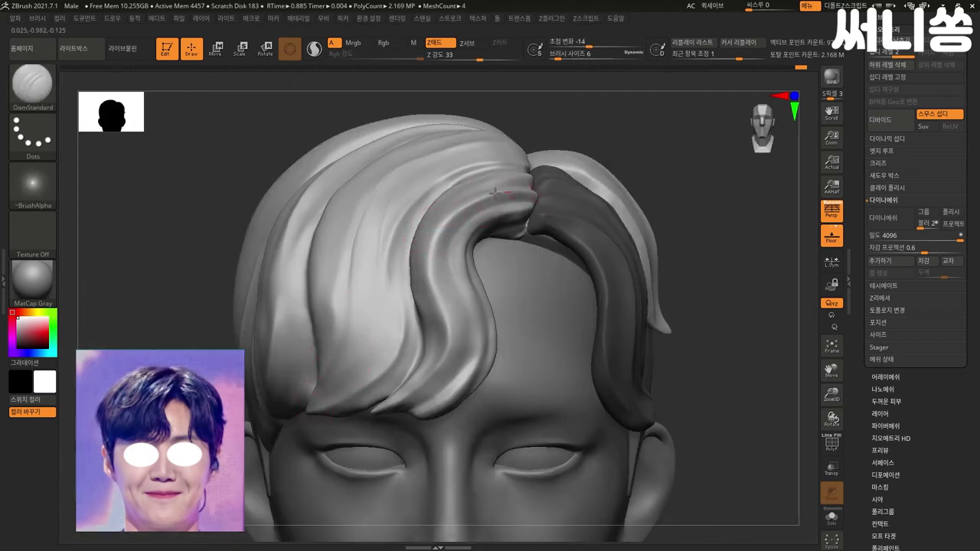
mouse_move(502, 182)
left_mouse_down()
mouse_move(422, 271)
mouse_move(452, 332)
left_mouse_up()
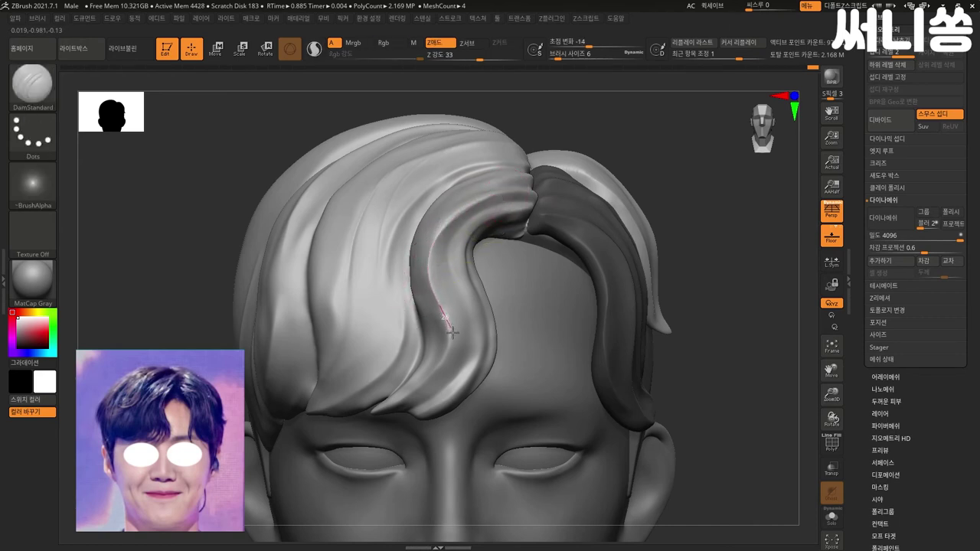
left_click_drag(414, 394, 381, 406)
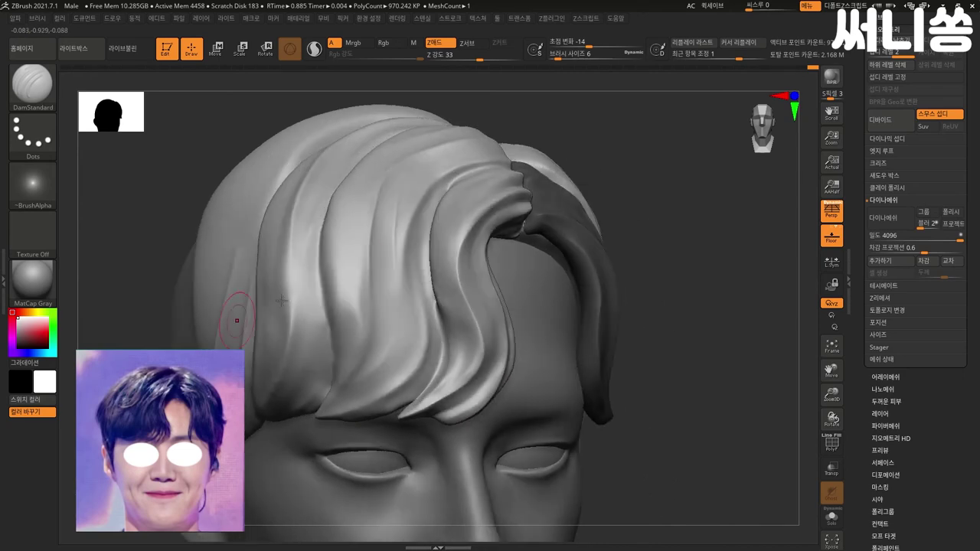
mouse_move(746, 203)
left_mouse_down()
mouse_move(697, 234)
mouse_move(504, 242)
left_mouse_up()
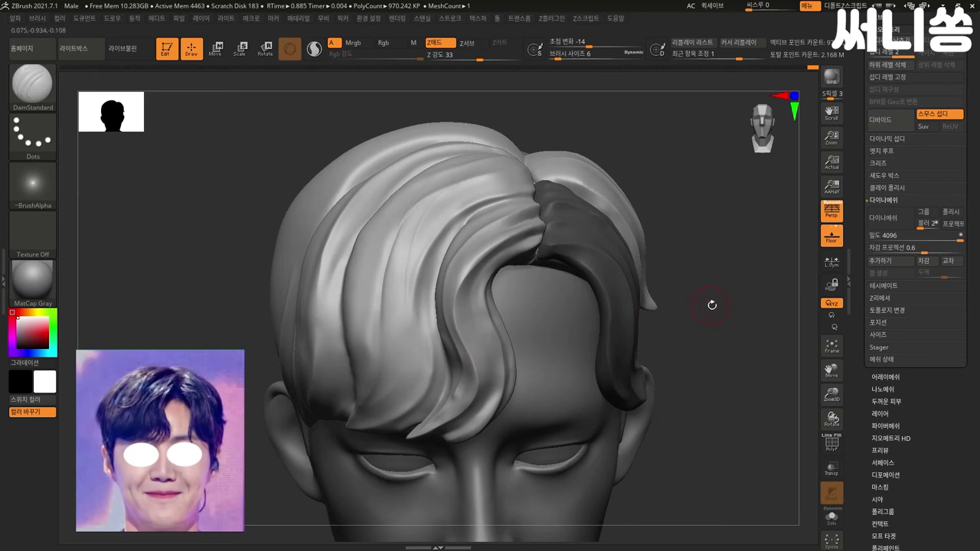
left_click_drag(709, 304, 559, 353)
key("shift")
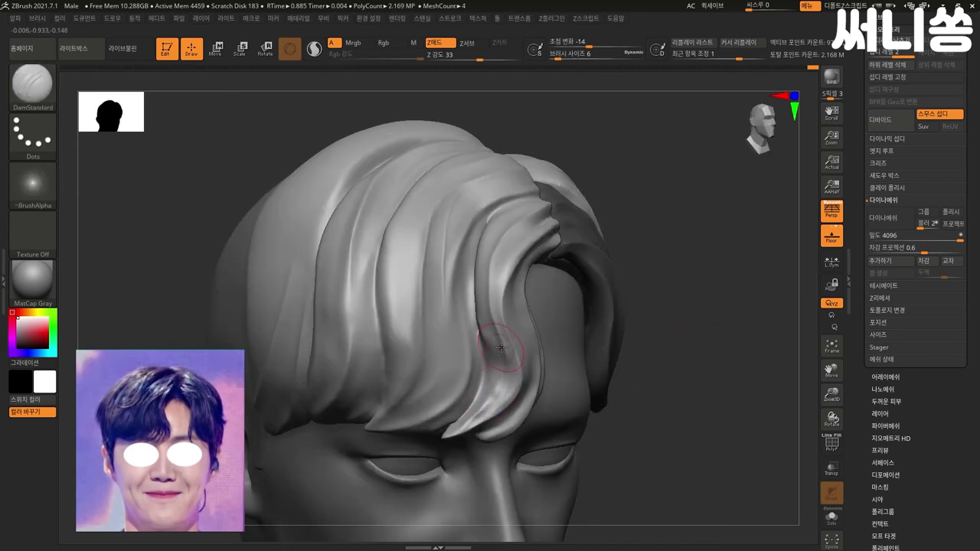
Step: Carve a groove along the strand edge from the front view, then smooth that crease
left_click_drag(505, 390, 451, 438)
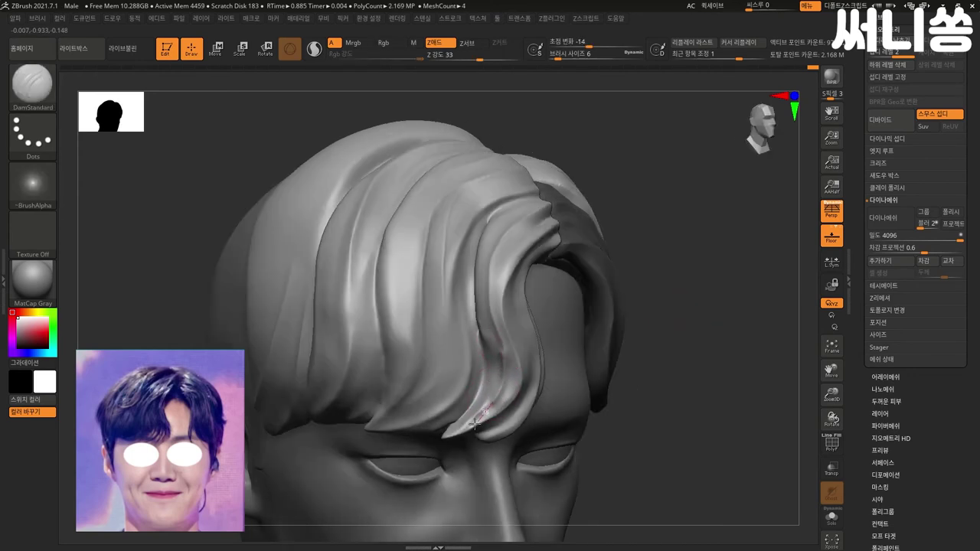
left_click_drag(717, 354, 536, 360, "shift")
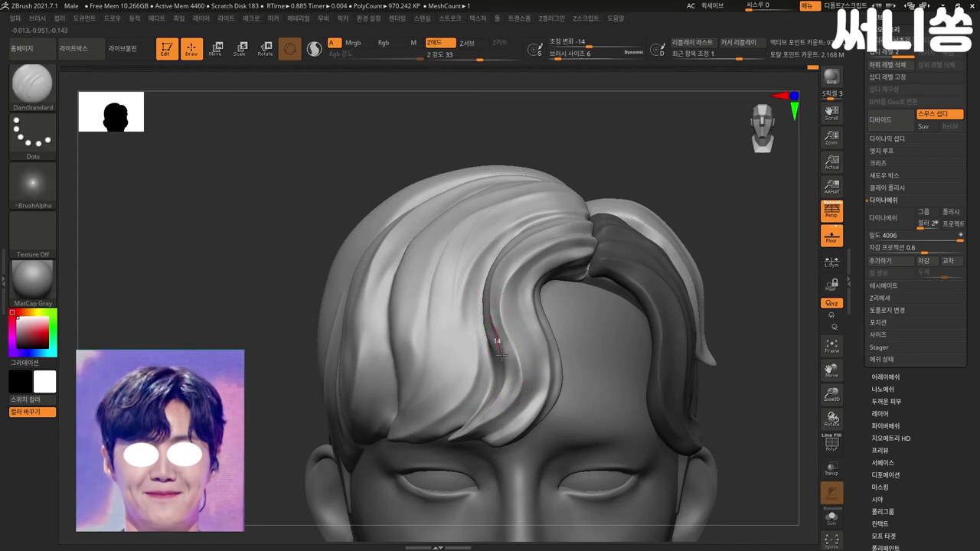
left_click_drag(498, 409, 491, 417)
left_click_drag(503, 306, 507, 360, "shift")
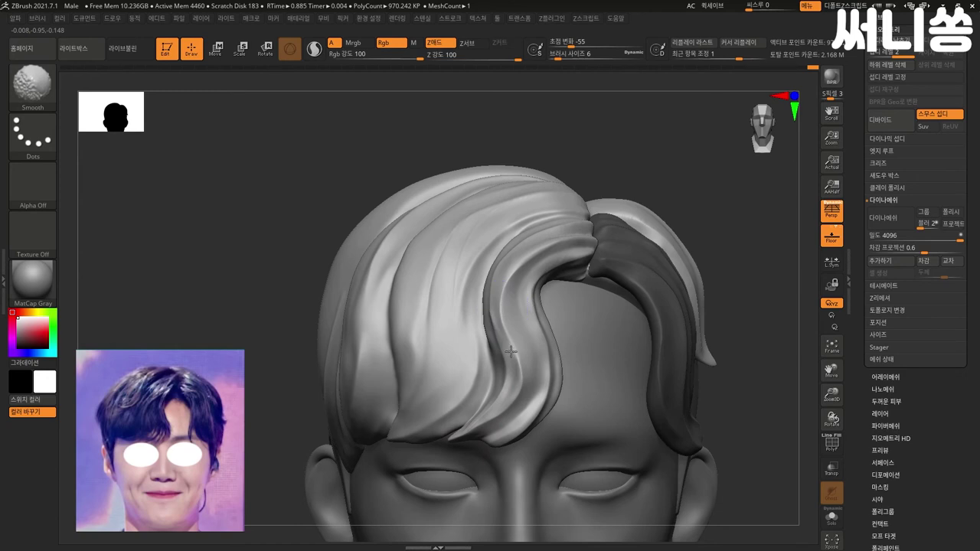
left_click_drag(490, 299, 513, 369, "shift")
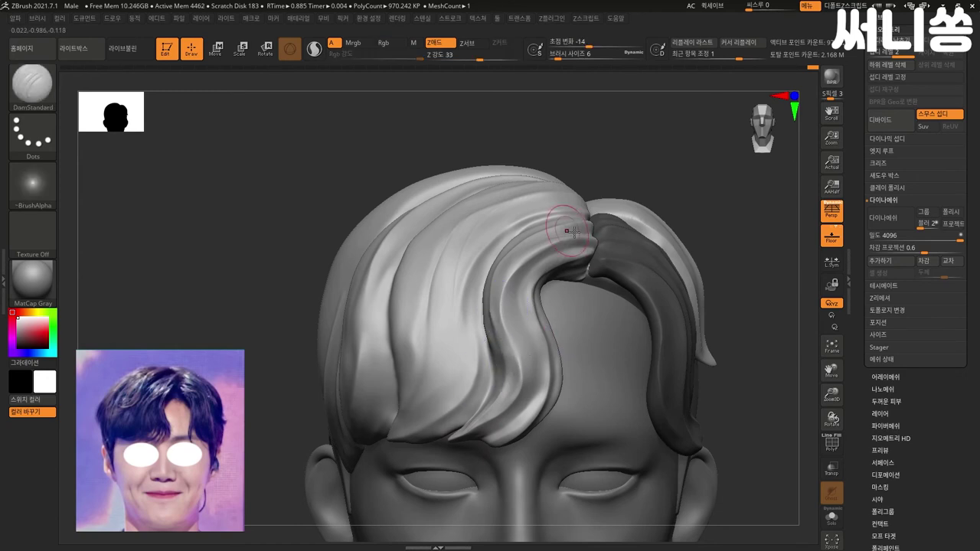
Step: Carve another groove down the hair strand, then rotate the head to a side profile
scroll(733, 261, "down", 2)
left_click_drag(733, 257, 733, 262)
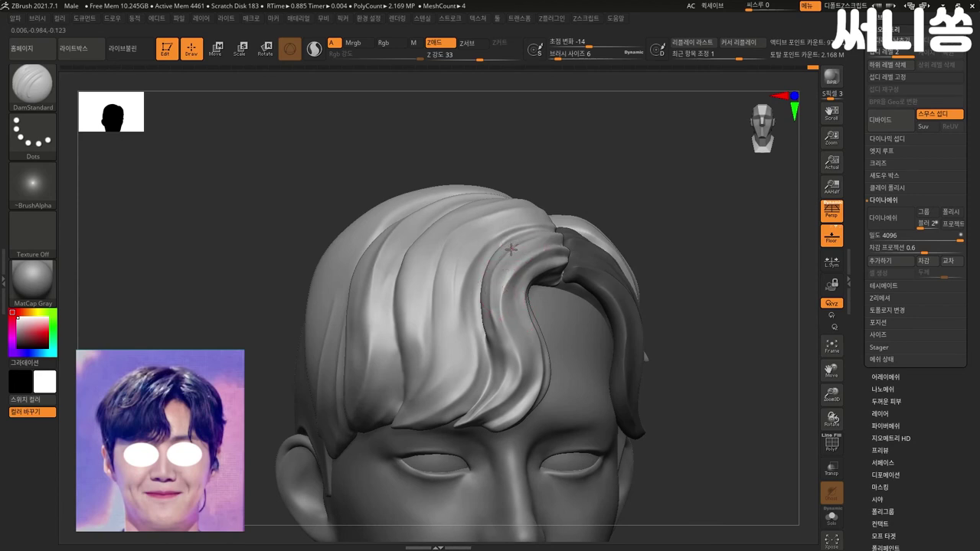
left_click_drag(483, 289, 481, 315)
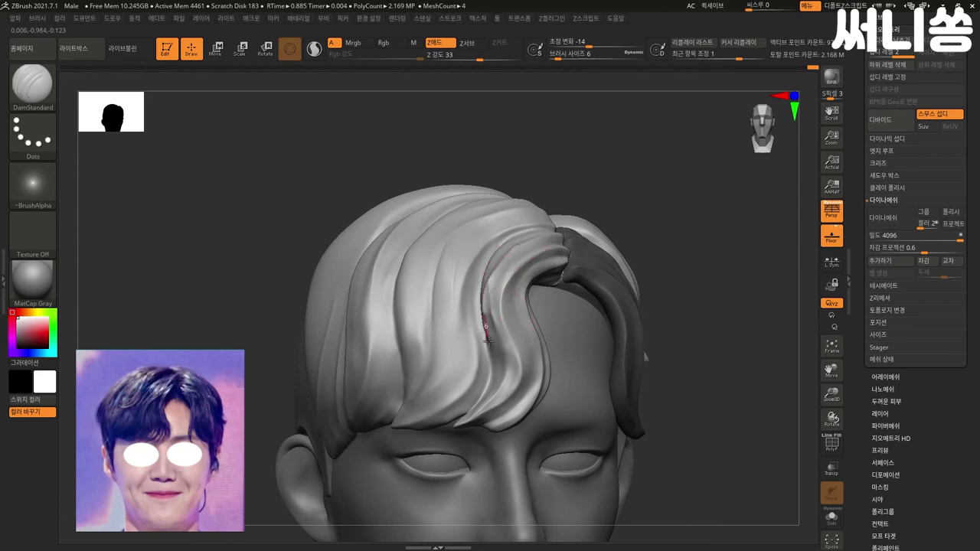
left_click_drag(488, 340, 471, 425)
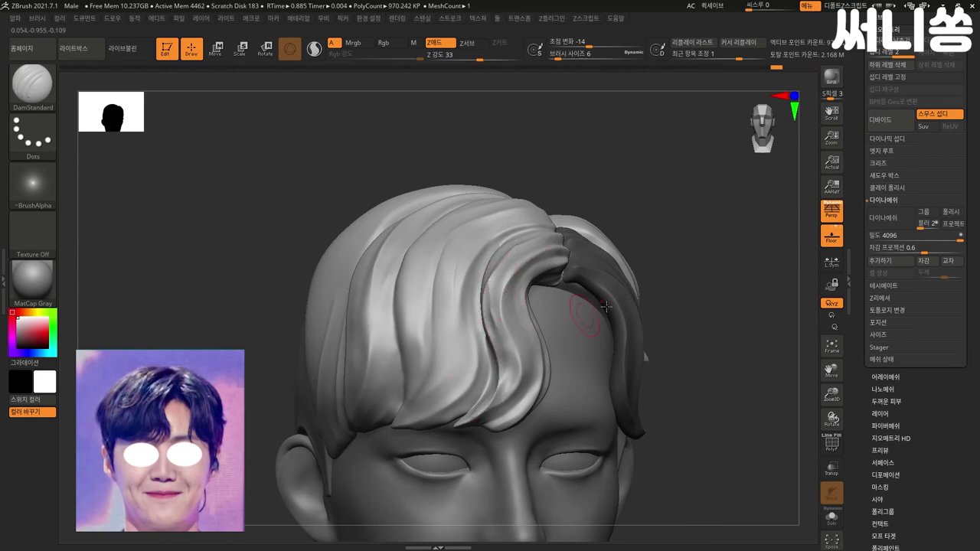
left_click_drag(694, 278, 615, 293)
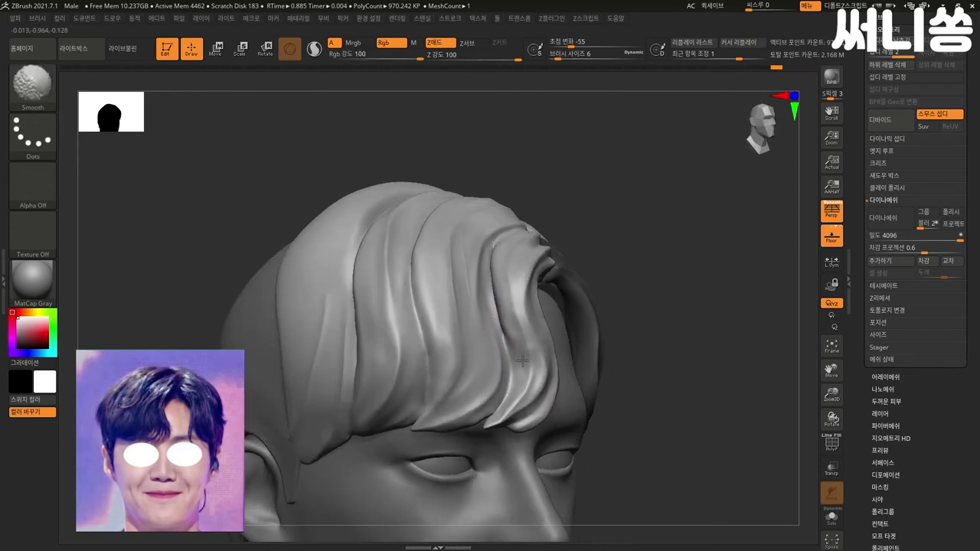
left_click_drag(696, 304, 667, 299)
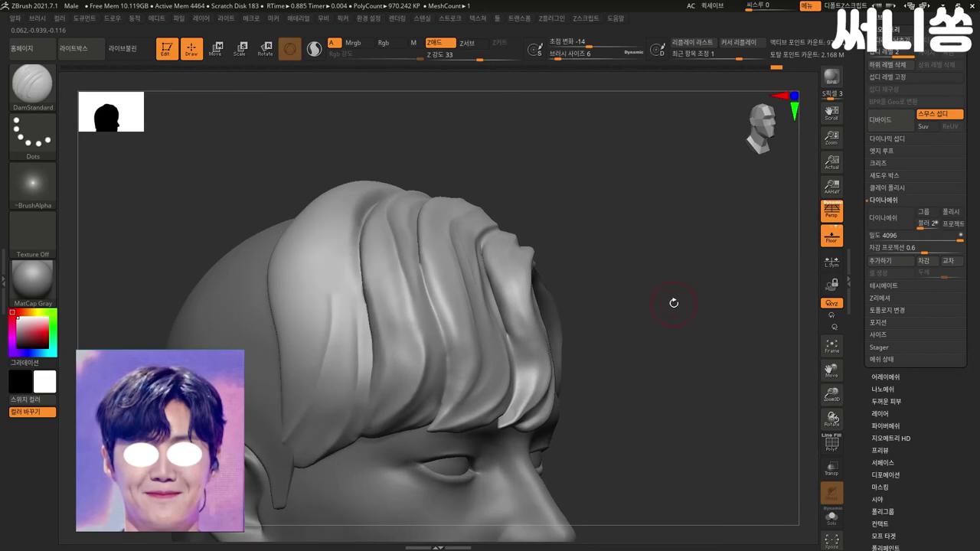
Step: Switch to the Move brush (B, M, V) and set its size to 14
key("b")
key("m")
key("v")
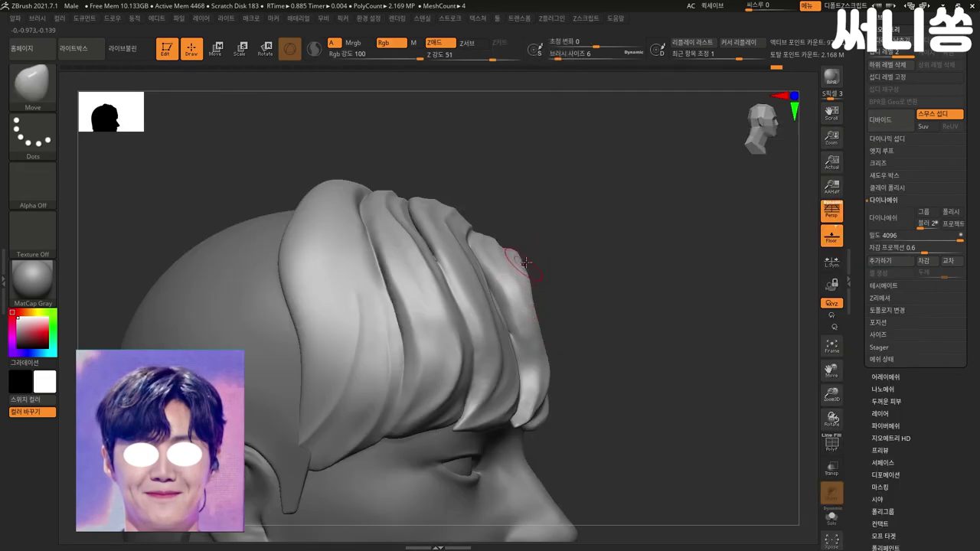
left_click_drag(516, 262, 529, 243)
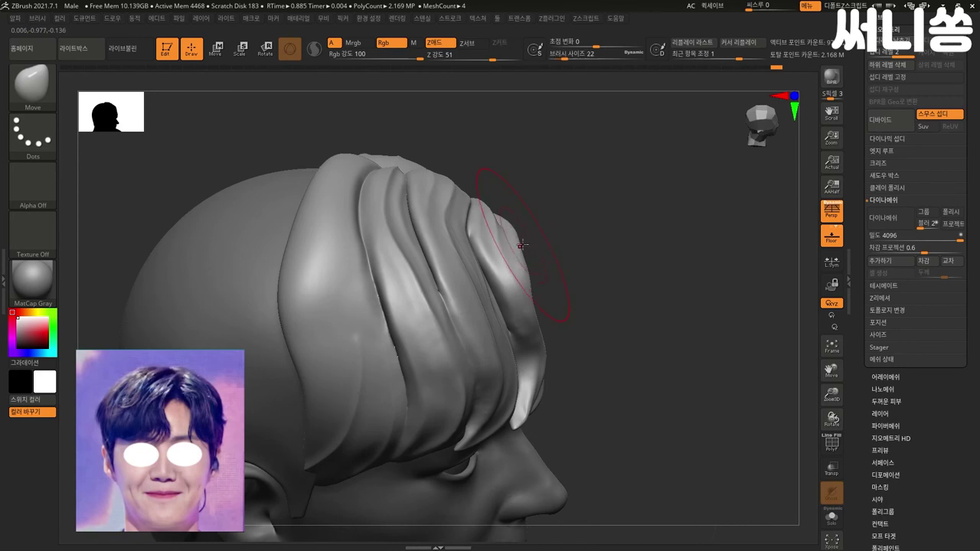
key("bracketleft")
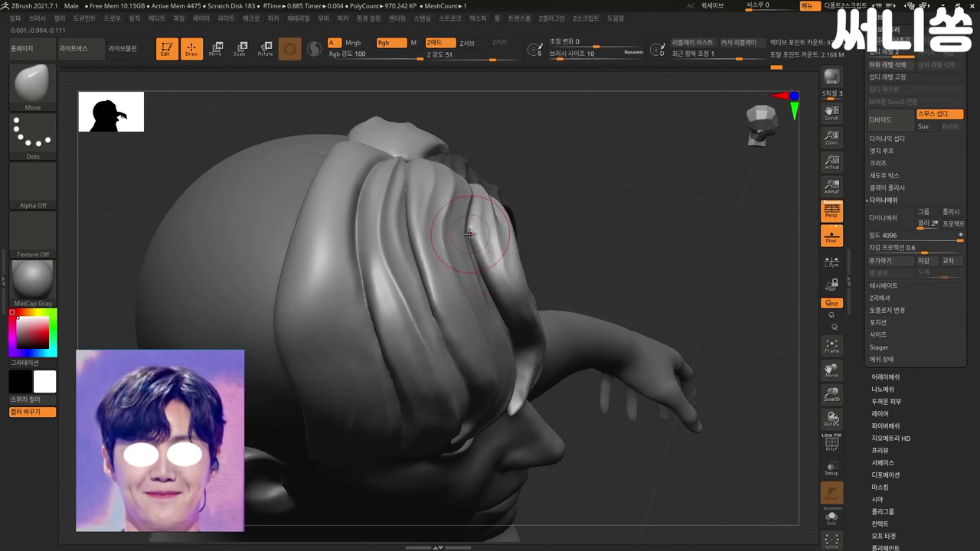
key("bracketright")
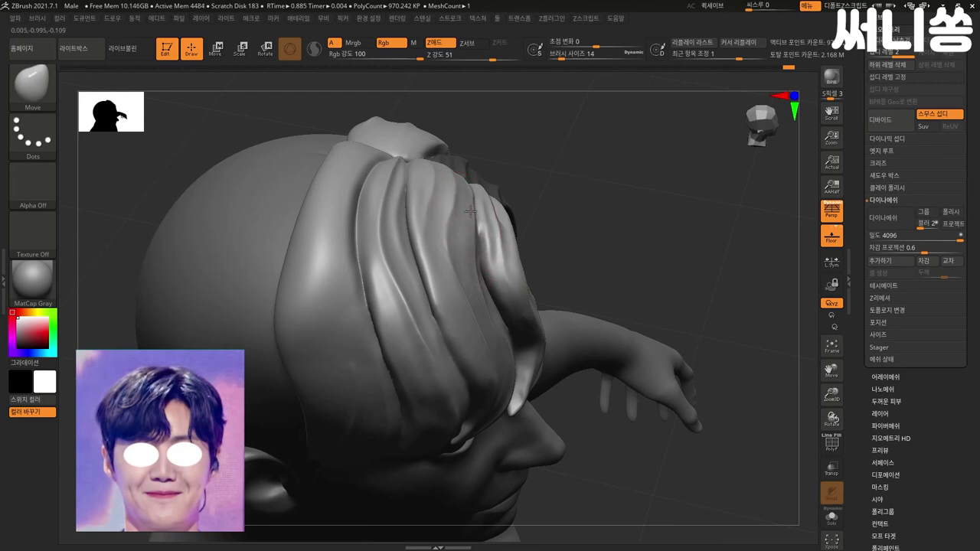
left_click_drag(655, 229, 633, 192)
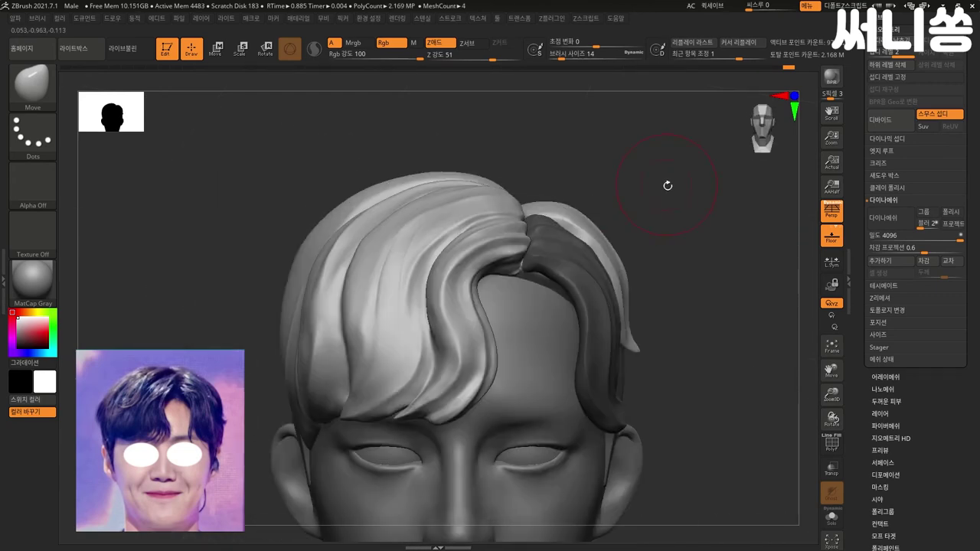
Step: Pull the top of the hair into shape and smooth its top and left side
mouse_move(450, 224)
left_mouse_down()
mouse_move(468, 214)
mouse_move(438, 238)
left_mouse_up()
left_click_drag(392, 331, 402, 268, "shift")
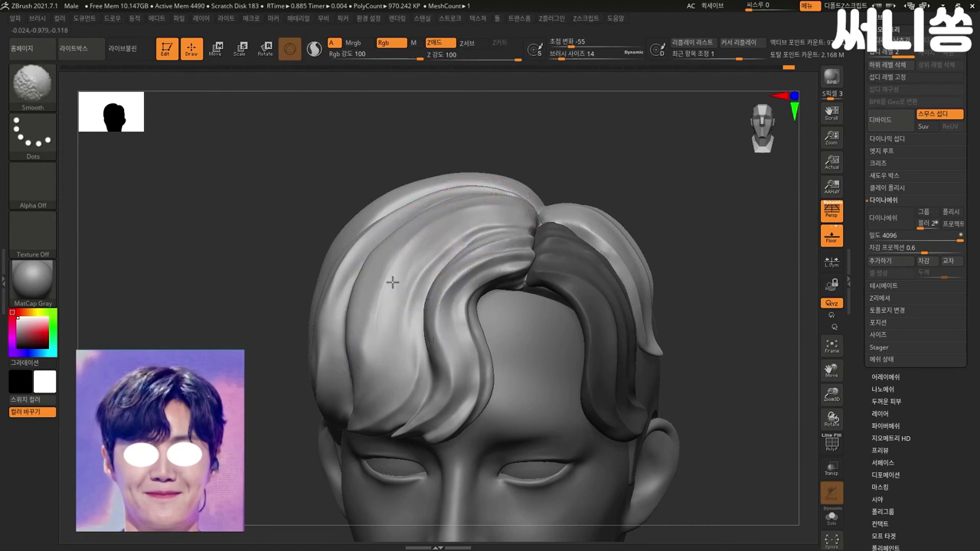
left_click_drag(492, 230, 471, 225)
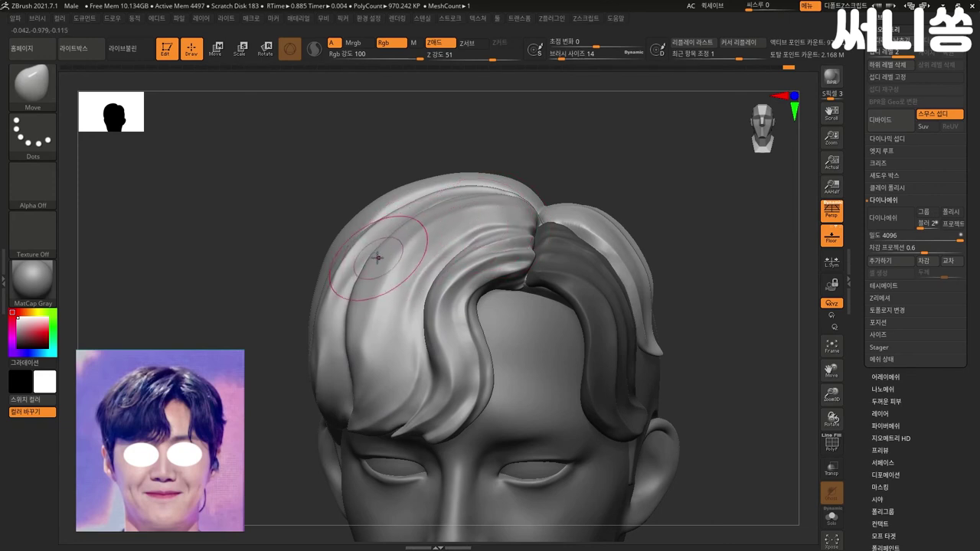
left_click_drag(350, 284, 379, 246, "shift")
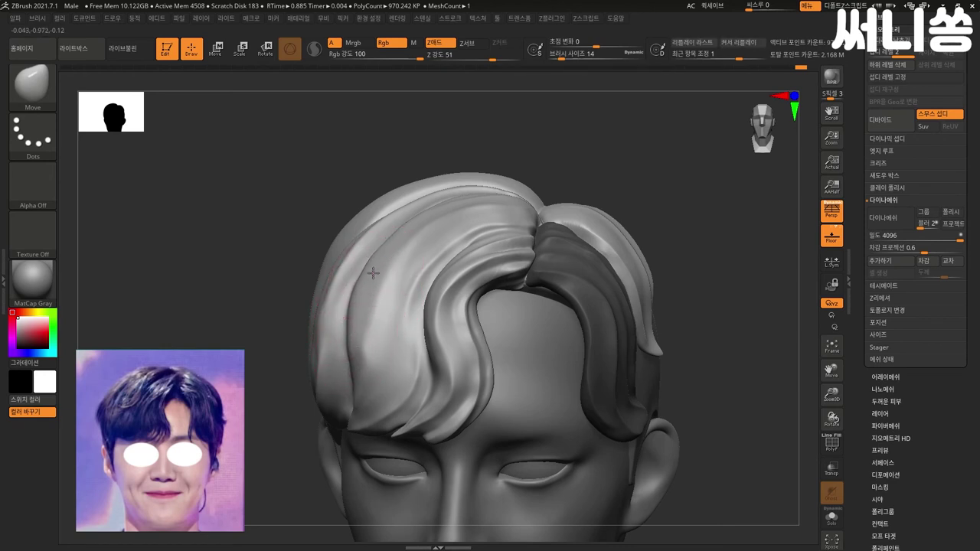
left_click_drag(378, 249, 474, 222, "shift")
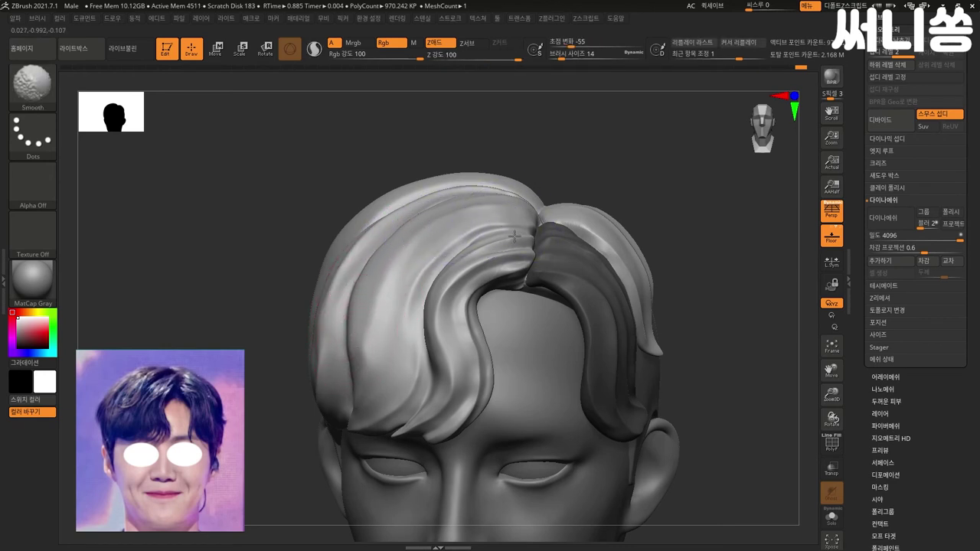
mouse_move(755, 387)
left_mouse_down()
mouse_move(726, 387)
mouse_move(722, 372)
left_mouse_up()
Step: At brush size 9, push the forehead strand's center, tip and edge into shape
key("bracketleft")
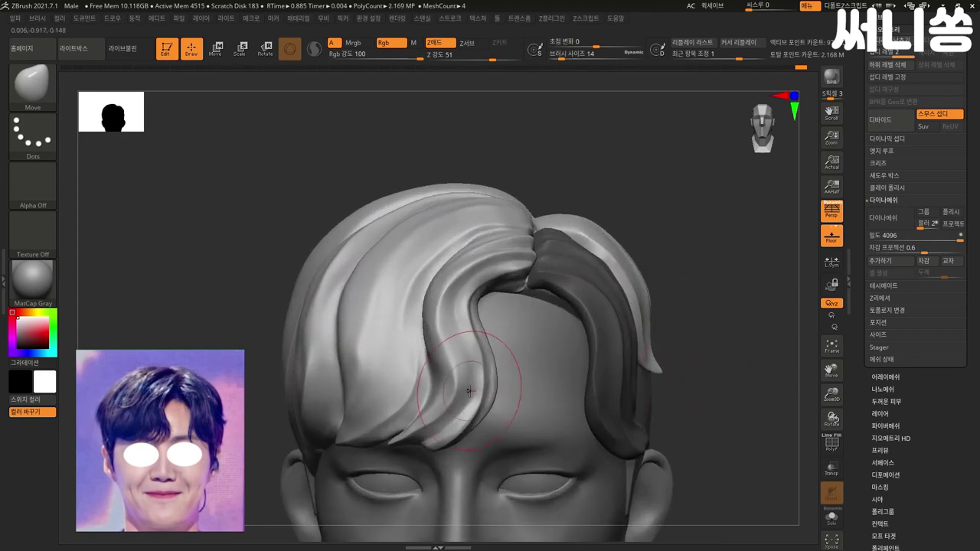
mouse_move(470, 350)
left_mouse_down()
mouse_move(481, 380)
mouse_move(503, 381)
left_mouse_up()
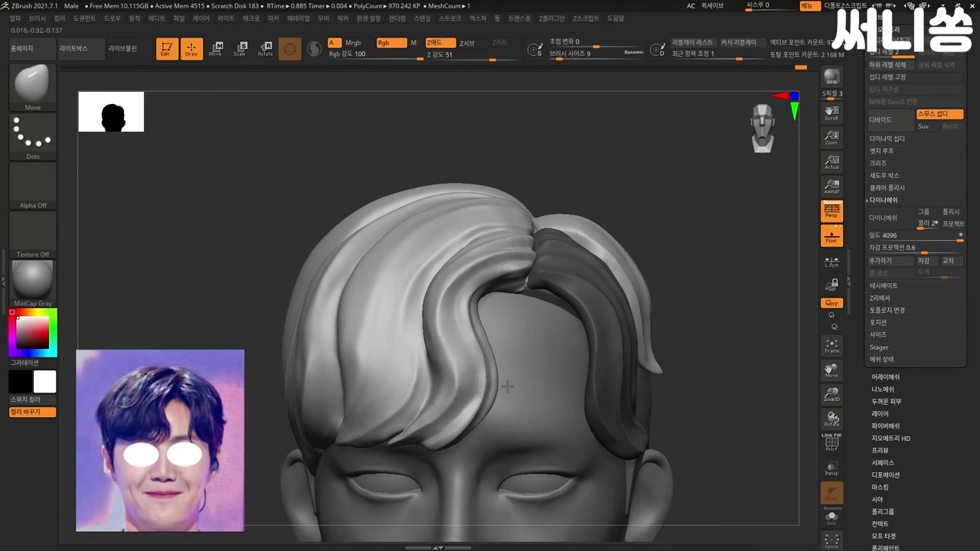
left_click_drag(503, 389, 479, 424)
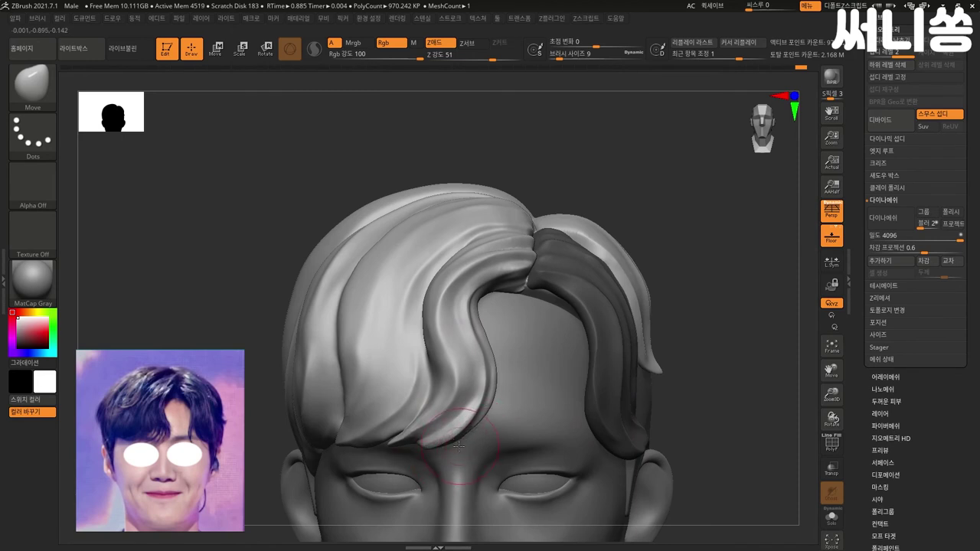
left_click_drag(470, 441, 464, 445)
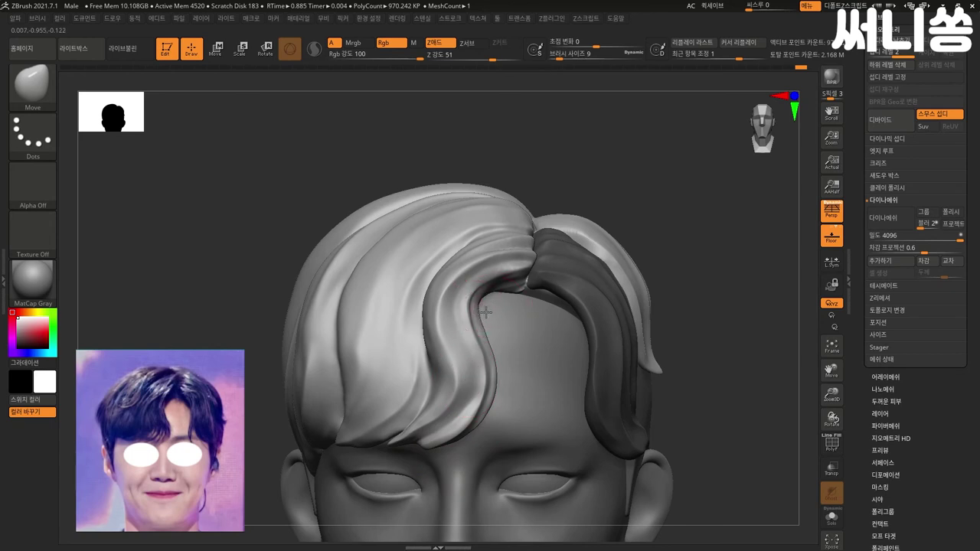
mouse_move(452, 330)
left_mouse_down()
mouse_move(463, 333)
mouse_move(470, 300)
mouse_move(474, 382)
left_mouse_up()
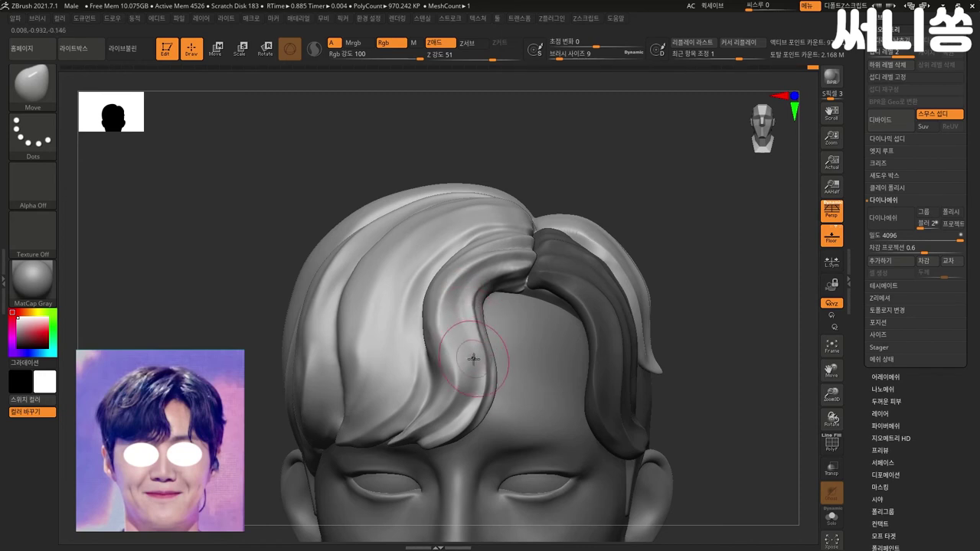
mouse_move(475, 391)
left_mouse_down()
mouse_move(473, 402)
mouse_move(479, 333)
left_mouse_up()
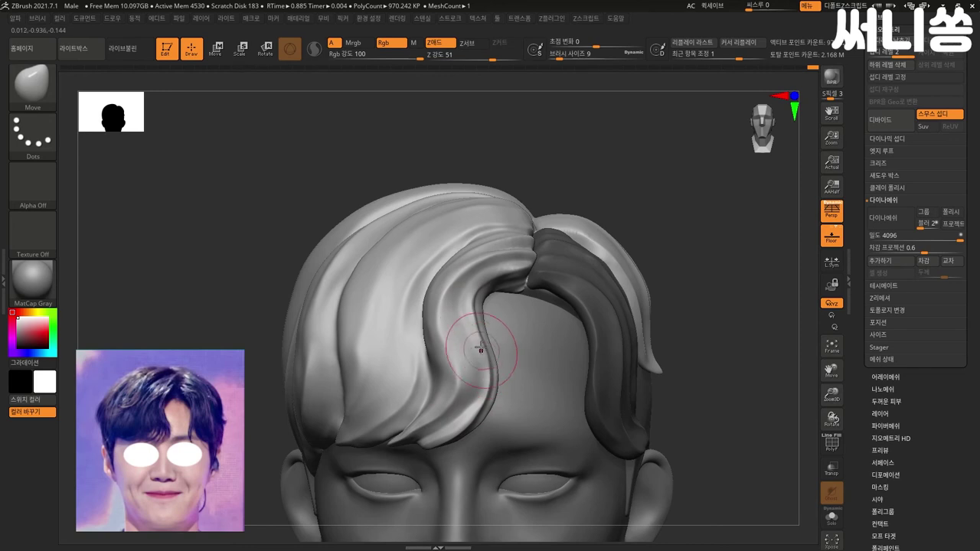
Step: At brush size 7, refine and smooth the strand edge, then shape the tip by the part
key("bracketleft")
key("bracketleft")
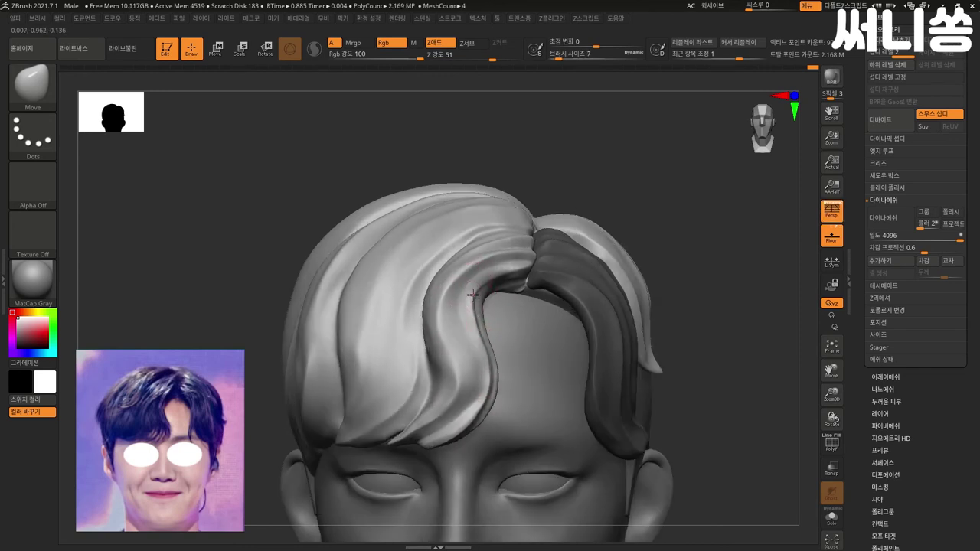
left_click_drag(473, 300, 468, 326)
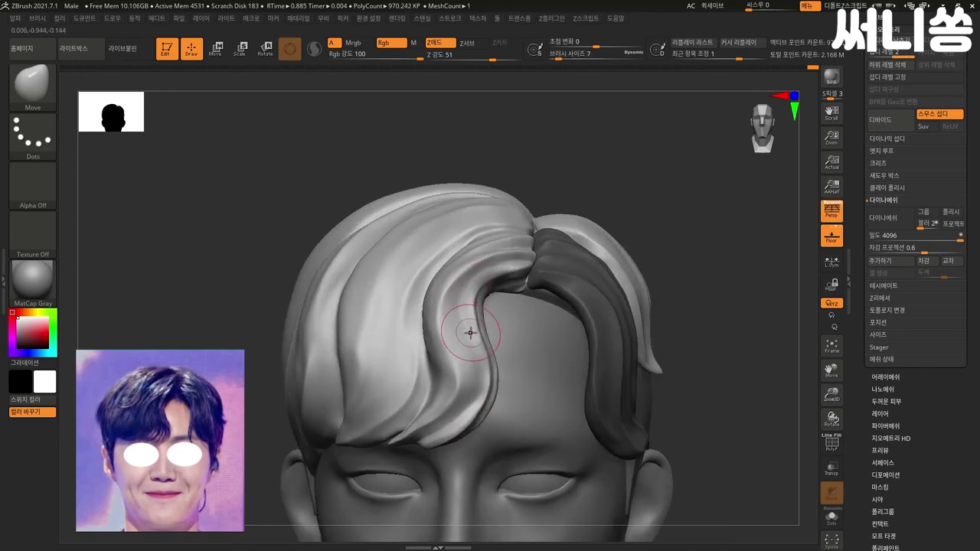
mouse_move(539, 329)
left_mouse_down("shift")
mouse_move(510, 303)
mouse_move(481, 301)
left_mouse_up("shift")
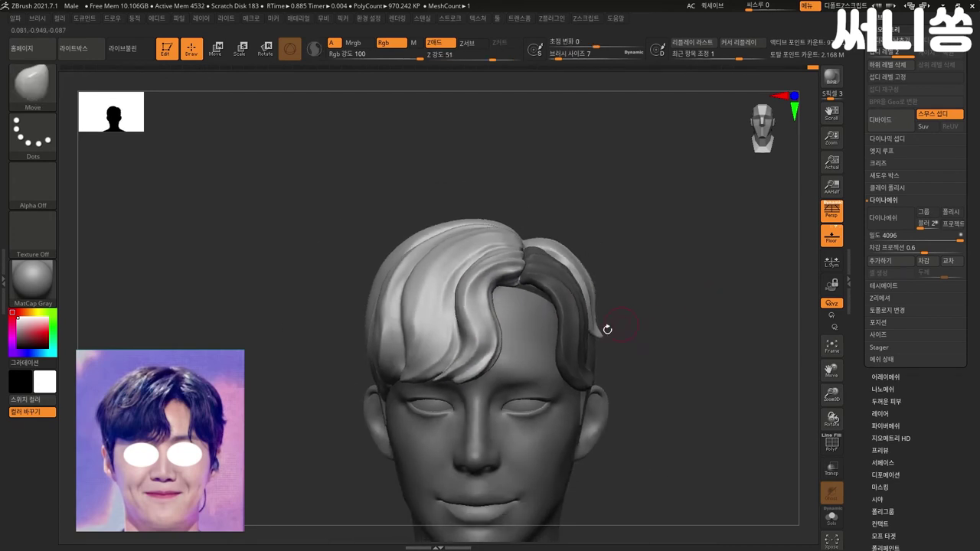
mouse_move(507, 244)
left_mouse_down()
mouse_move(522, 265)
mouse_move(489, 273)
left_mouse_up()
Step: Switch back to the DamStandard brush (B, D, S)
key("b")
key("d")
key("s")
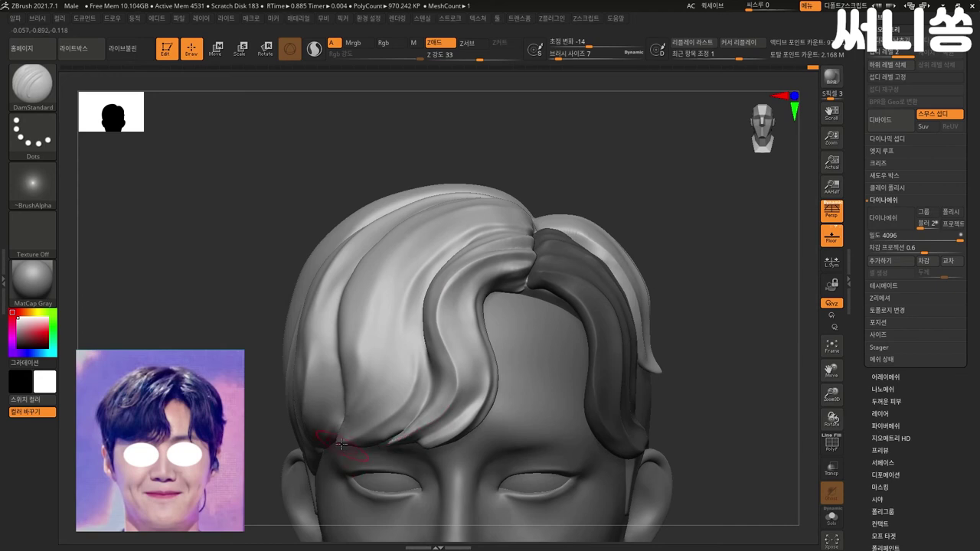
Step: Carve a crease down the front hair strand to its tip and smooth along it
left_click_drag(482, 222, 536, 257)
left_click_drag(444, 312, 468, 353)
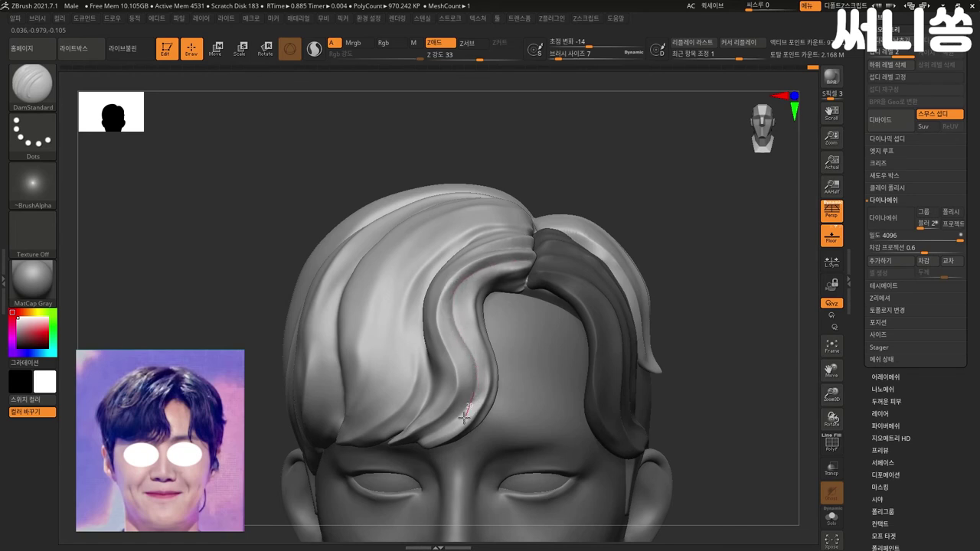
left_click_drag(406, 452, 405, 453)
mouse_move(650, 212)
left_mouse_down()
mouse_move(661, 219)
mouse_move(549, 272)
left_mouse_up()
left_click_drag(459, 327, 481, 362, "shift")
Step: Carve a groove along the hair parting and smooth it, viewing from above
mouse_move(626, 234)
left_mouse_down()
mouse_move(654, 225)
mouse_move(656, 254)
mouse_move(651, 233)
left_mouse_up()
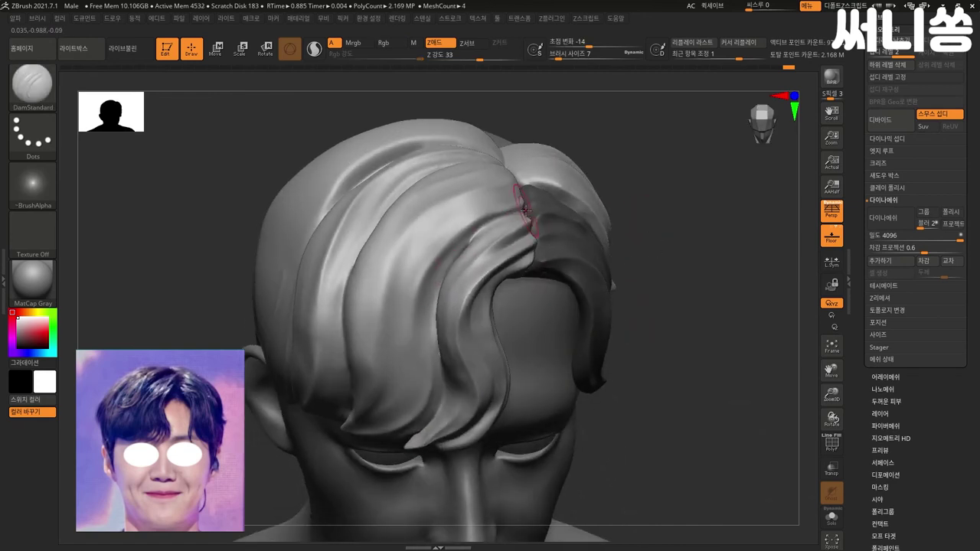
mouse_move(459, 244)
left_mouse_down("shift")
mouse_move(510, 216)
mouse_move(461, 244)
left_mouse_up("shift")
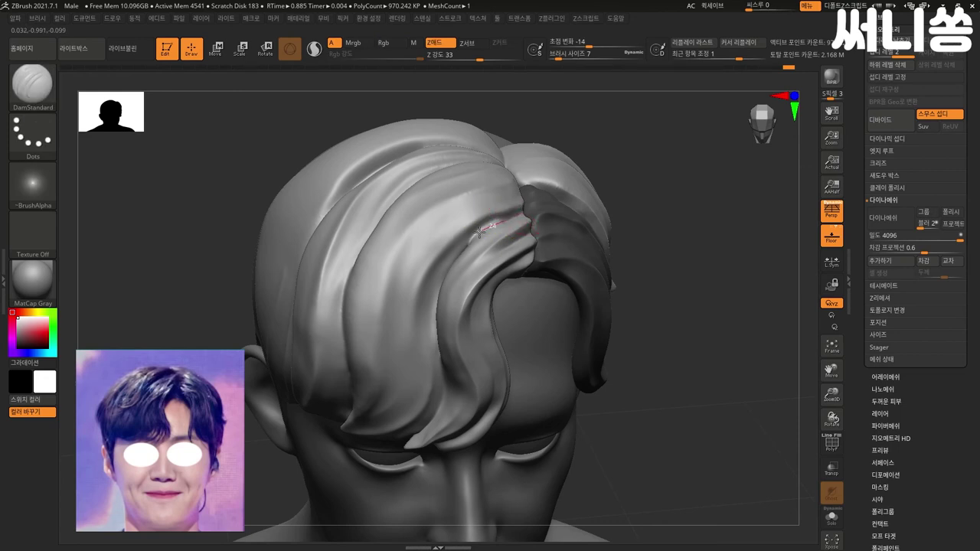
left_click_drag(467, 239, 524, 208)
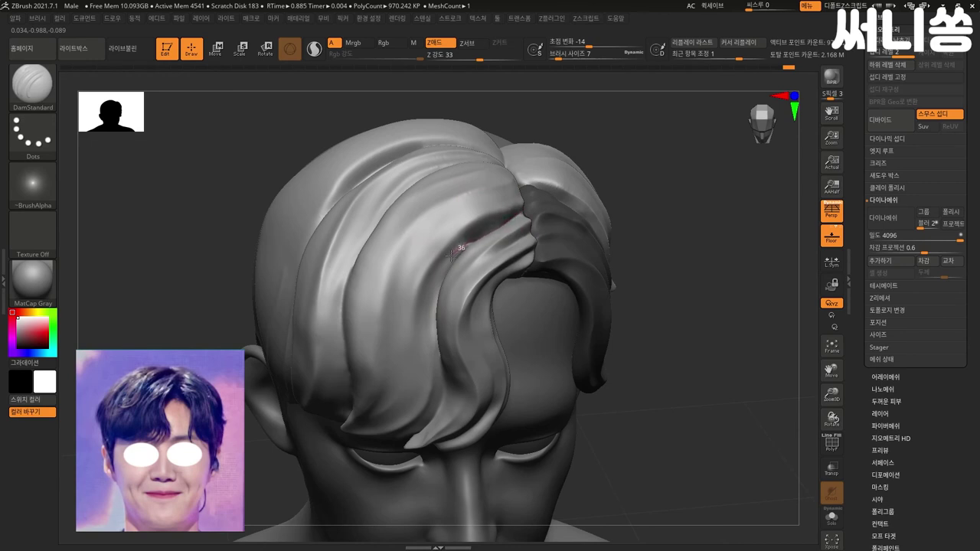
key("shift")
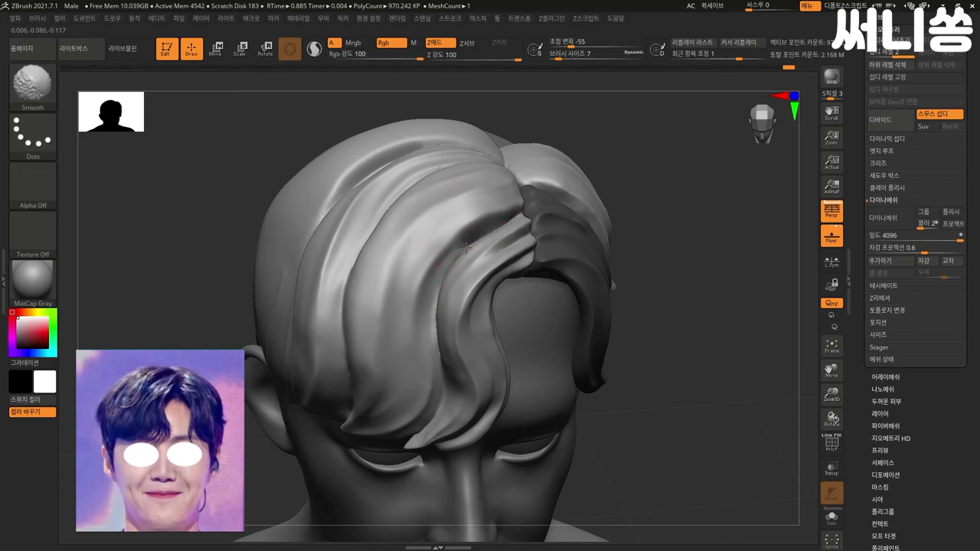
mouse_move(648, 169)
left_mouse_down()
mouse_move(663, 186)
mouse_move(613, 201)
left_mouse_up()
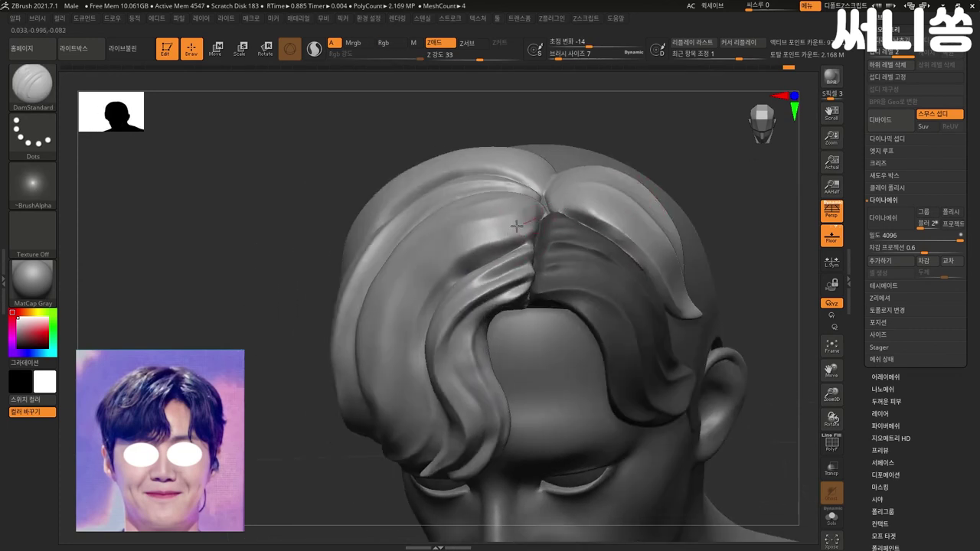
mouse_move(537, 218)
left_mouse_down("shift")
mouse_move(498, 230)
mouse_move(391, 339)
left_mouse_up("shift")
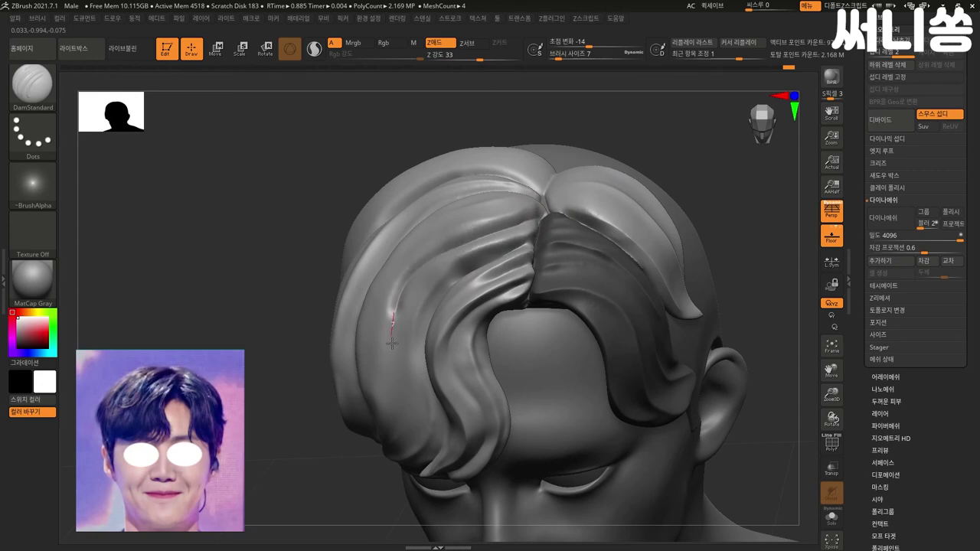
left_click_drag(391, 339, 399, 381)
left_click_drag(253, 460, 256, 426)
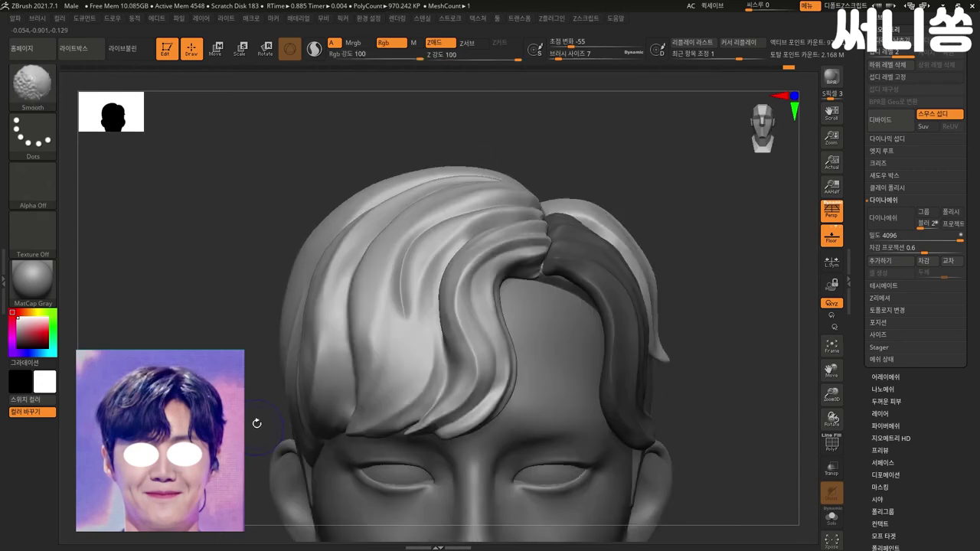
Step: Carve grooves across the upper hair and down the left strand, then orbit over the top
left_click_drag(648, 177, 470, 229)
left_click_drag(508, 197, 437, 226)
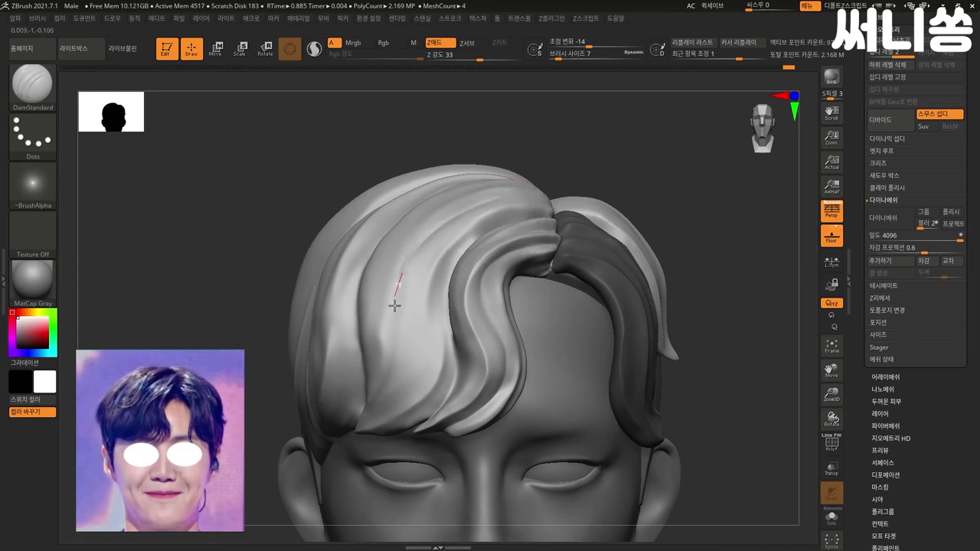
left_click_drag(437, 226, 399, 382)
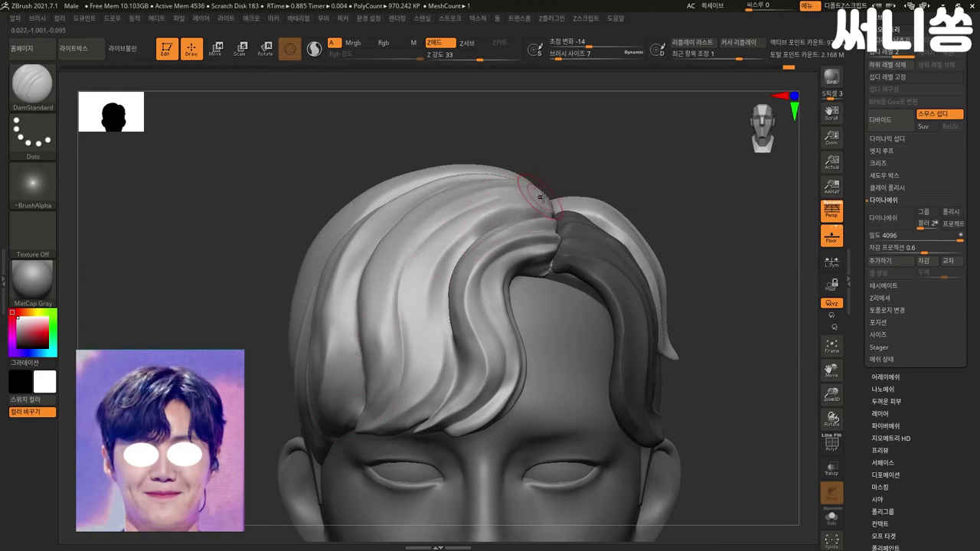
left_click_drag(667, 171, 655, 188)
left_click_drag(502, 206, 483, 213)
left_click_drag(437, 247, 412, 396)
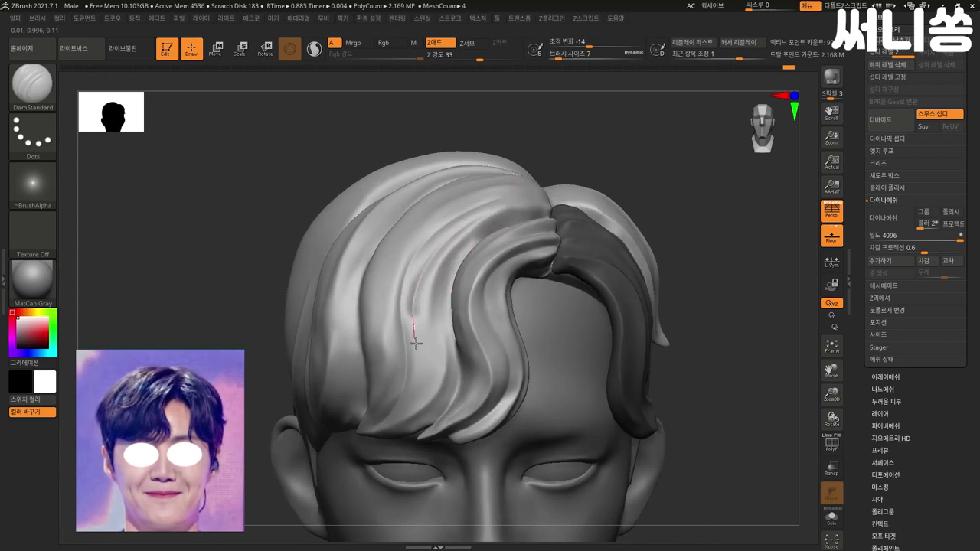
left_click_drag(412, 396, 375, 430)
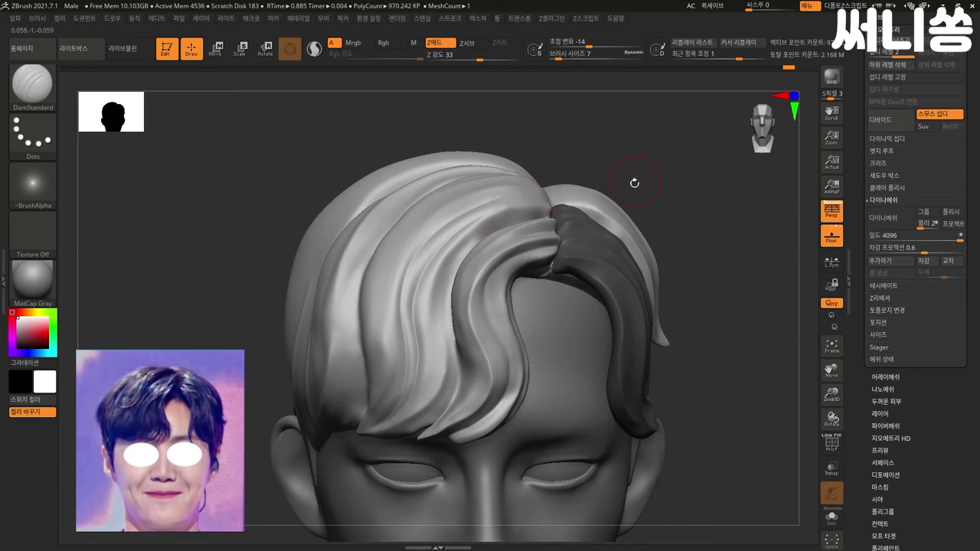
left_click_drag(635, 179, 475, 213)
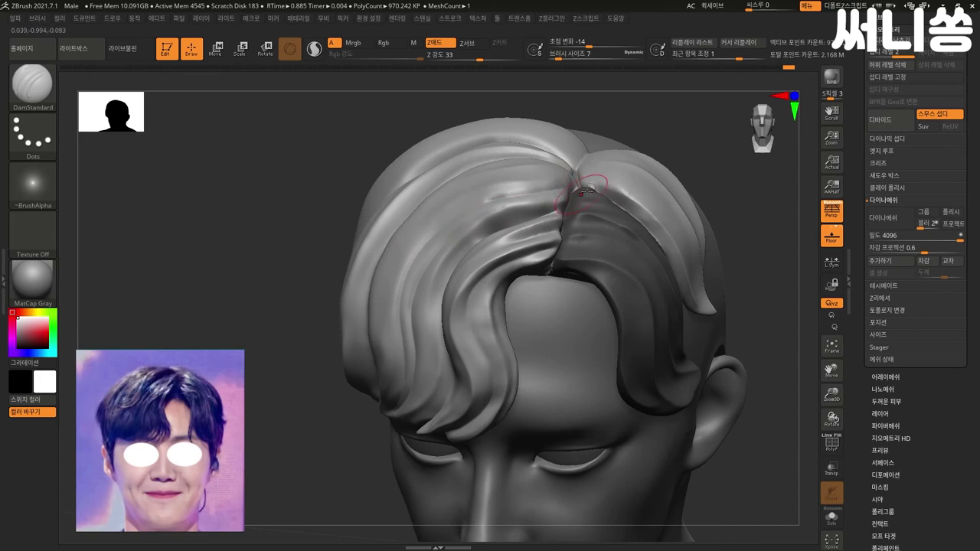
mouse_move(697, 149)
left_mouse_down()
mouse_move(702, 178)
mouse_move(438, 282)
left_mouse_up()
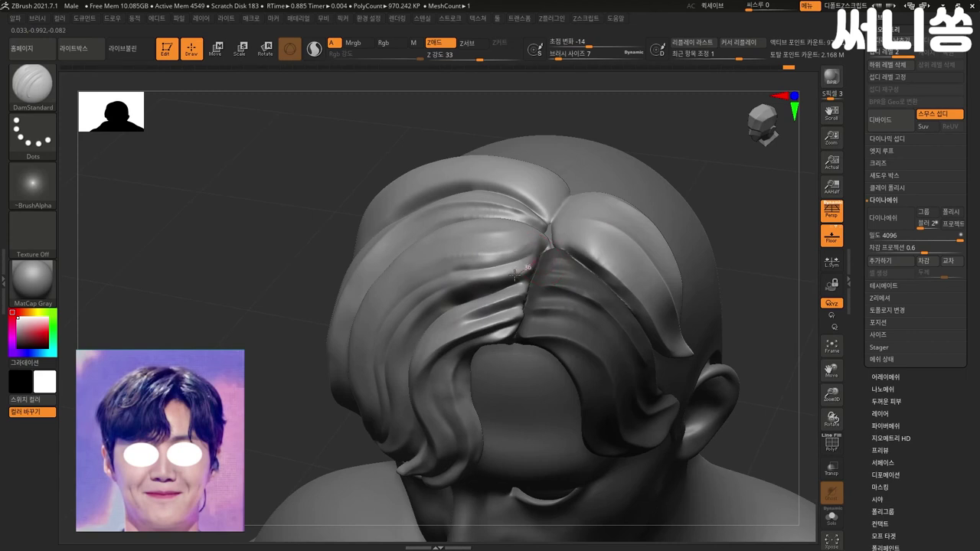
Step: Carve grooves near the part and over the front hair, smoothing beside them
left_click_drag(475, 277, 438, 294)
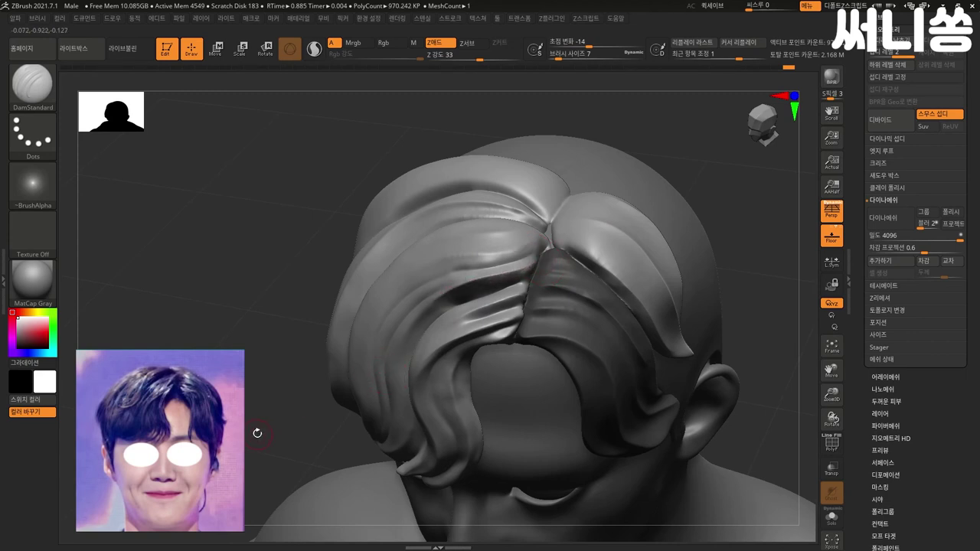
left_click_drag(257, 433, 521, 260, "shift")
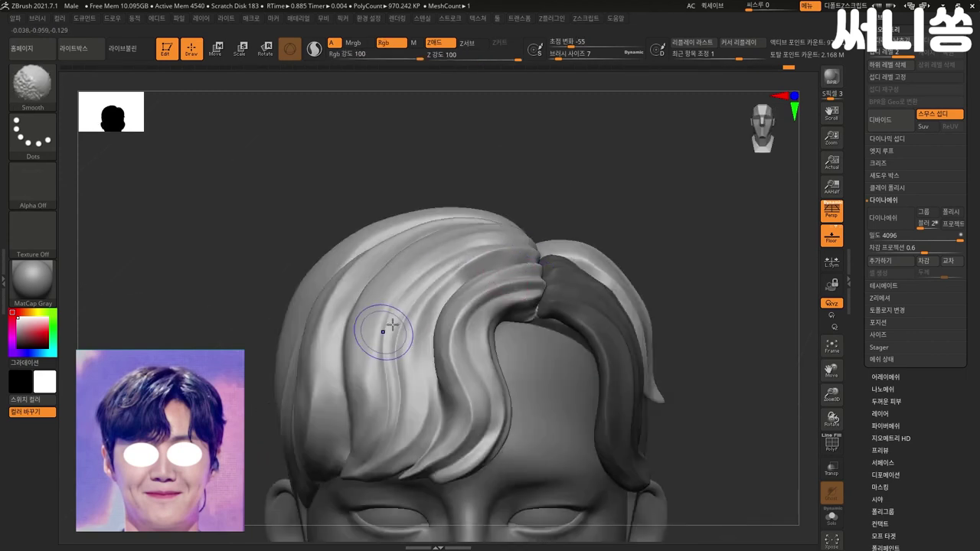
left_click_drag(527, 275, 478, 257)
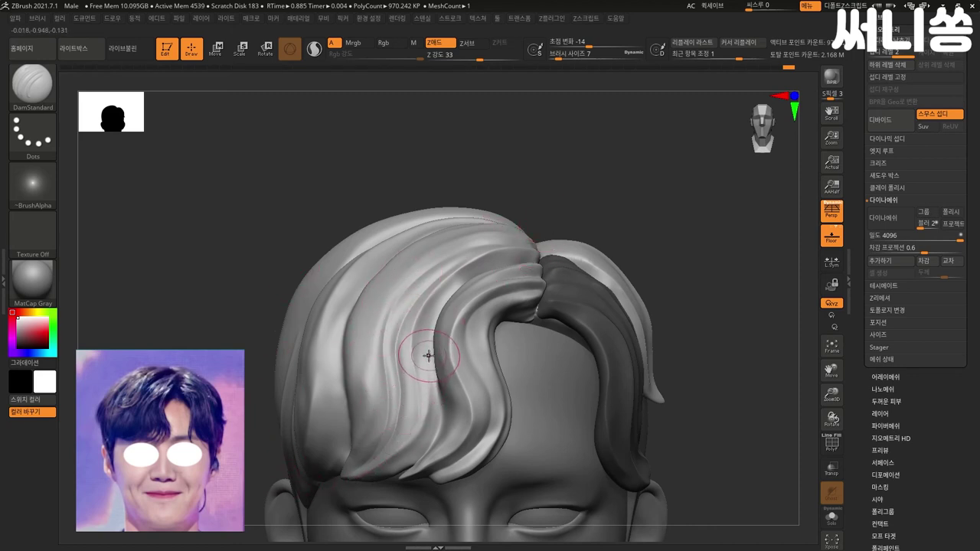
left_click_drag(430, 329, 429, 380)
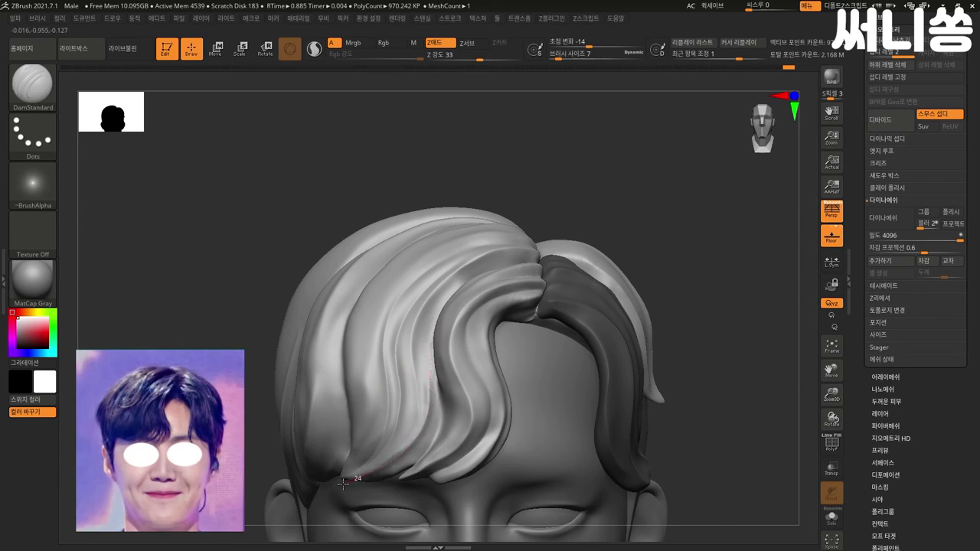
left_click_drag(435, 399, 428, 355, "shift")
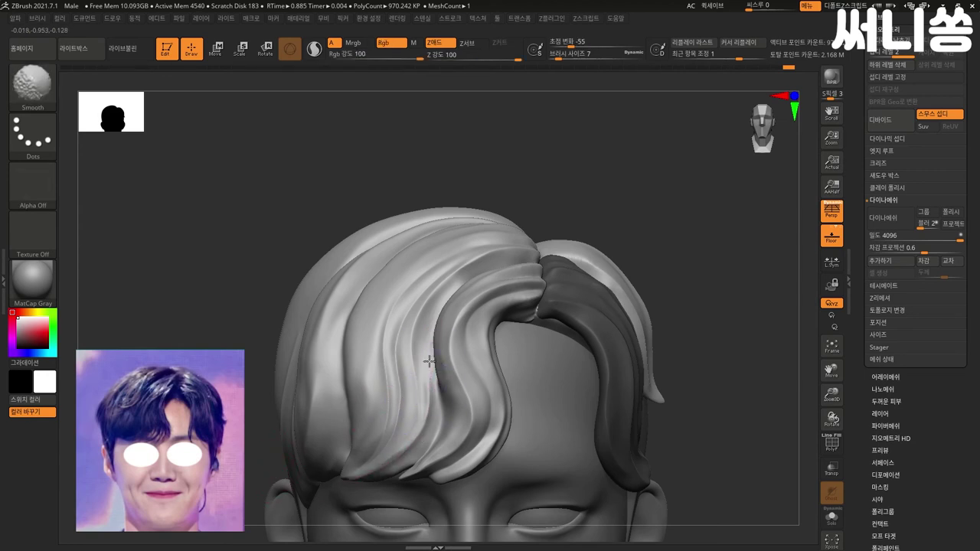
Step: Run a groove down the front strand to the fringe tip, smooth a rough spot, and crease up the part
left_click_drag(257, 322, 329, 329)
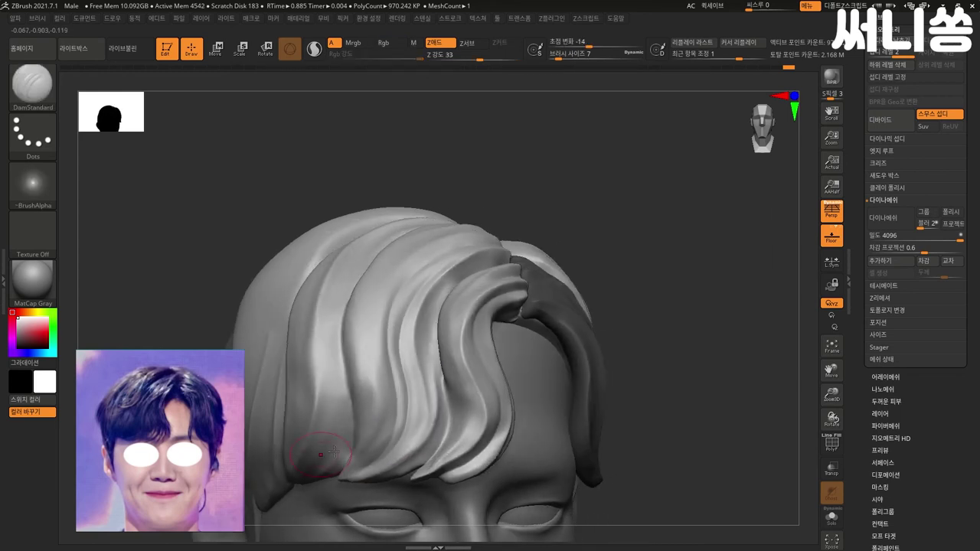
left_click_drag(440, 372, 444, 395)
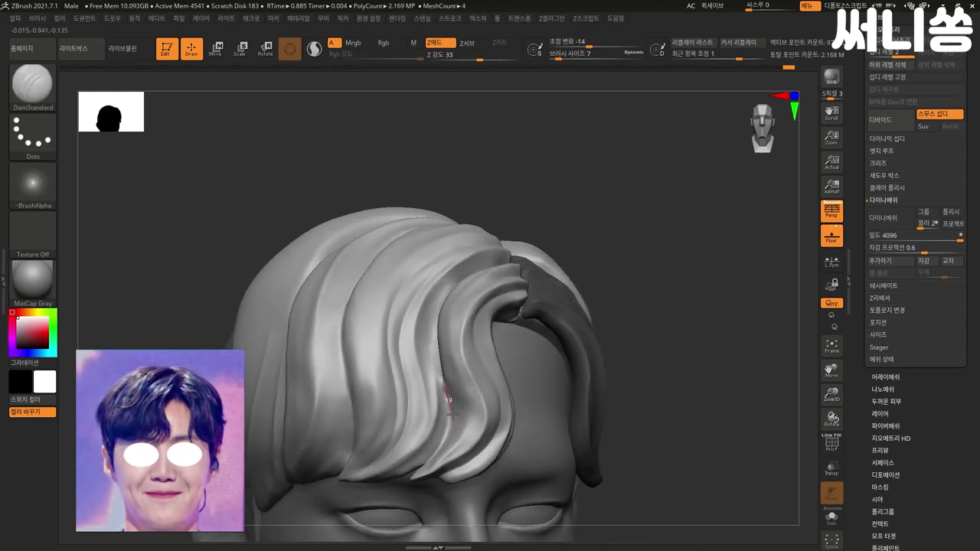
left_click_drag(446, 442, 448, 452)
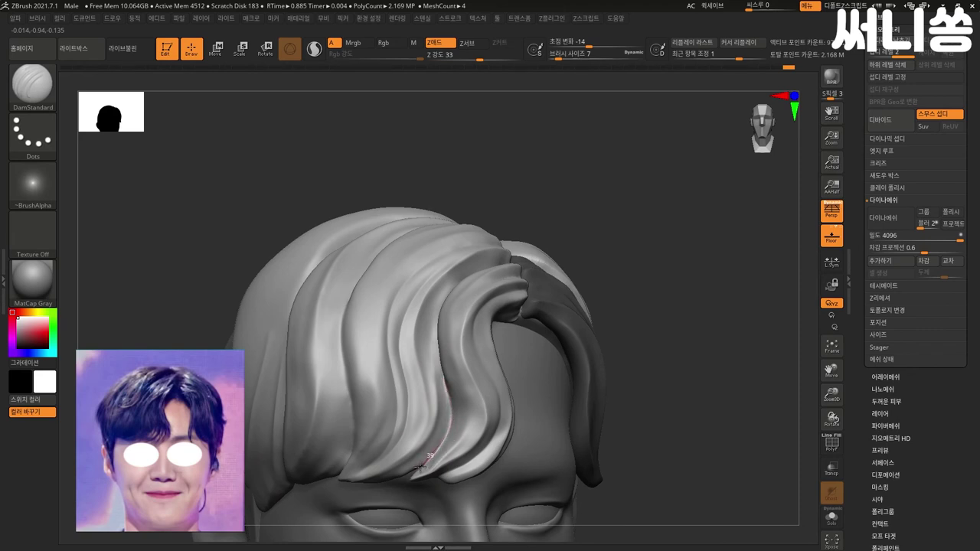
left_click_drag(404, 475, 345, 456)
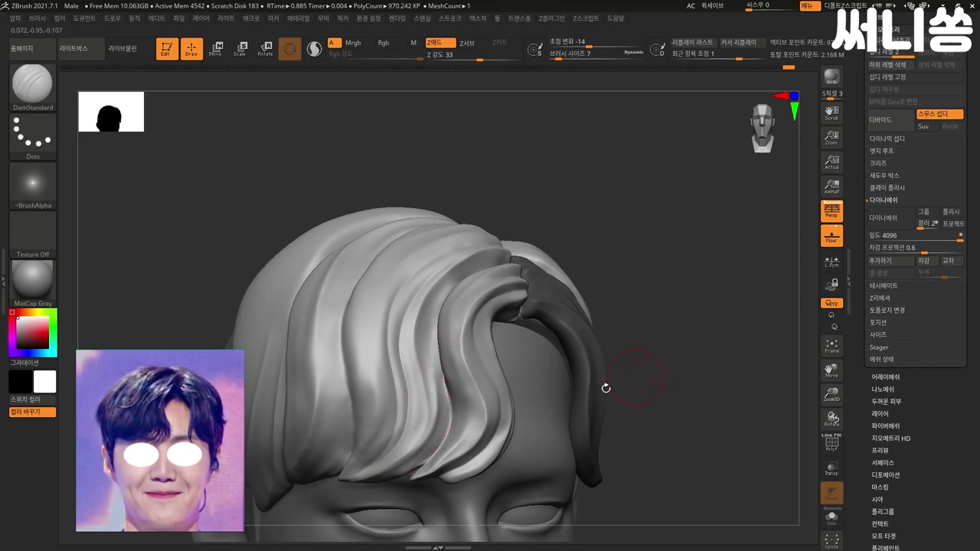
key("shift")
left_click_drag(425, 466, 435, 463, "shift")
mouse_move(445, 352)
left_mouse_down()
mouse_move(510, 260)
mouse_move(496, 269)
left_mouse_up()
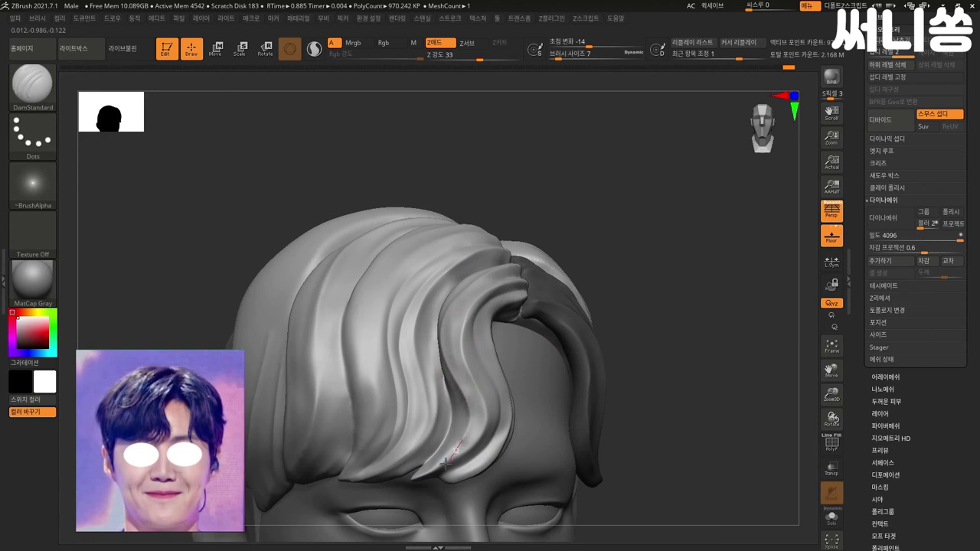
right_click_drag(528, 414, 656, 376)
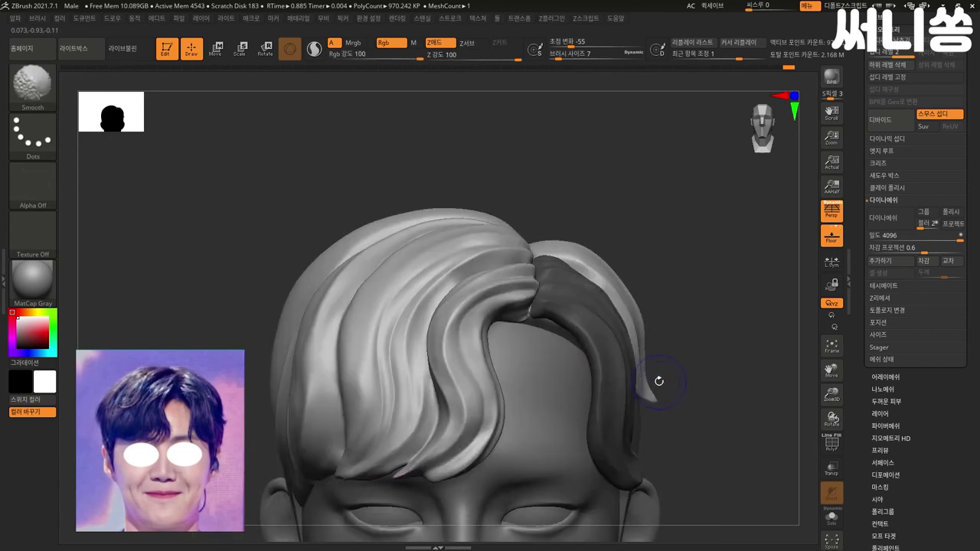
mouse_move(679, 299)
right_mouse_down()
mouse_move(696, 276)
mouse_move(715, 284)
mouse_move(715, 301)
mouse_move(611, 321)
mouse_move(646, 310)
mouse_move(317, 324)
right_mouse_up()
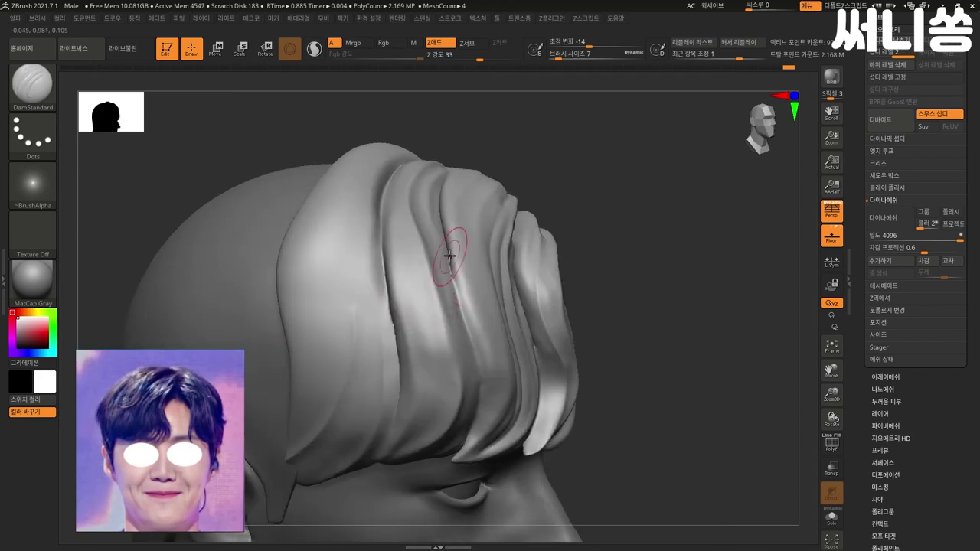
Step: Carve grooves down the hair strands, orbiting to reach the side of the hair
left_click_drag(462, 323, 486, 342)
left_click_drag(449, 261, 477, 368)
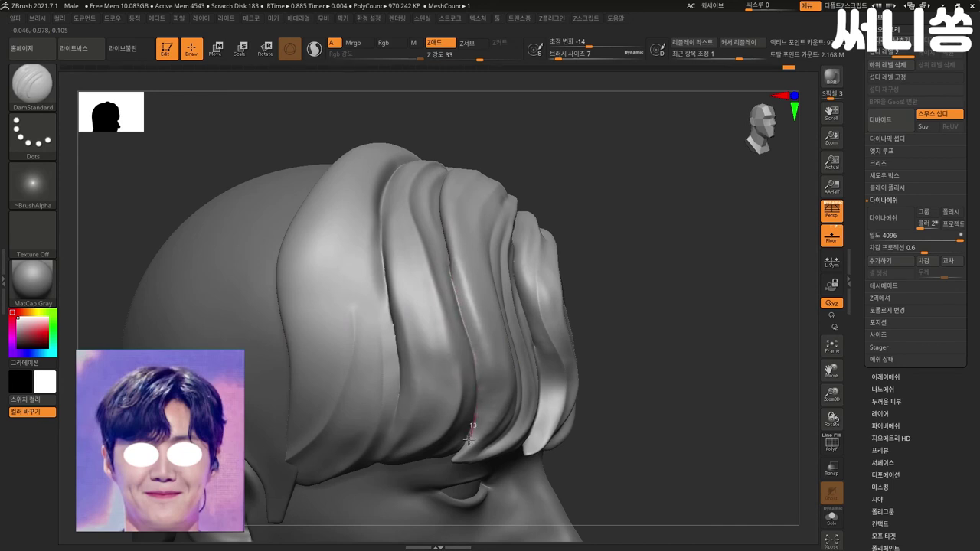
left_click_drag(698, 317, 678, 320)
left_click_drag(726, 280, 492, 306)
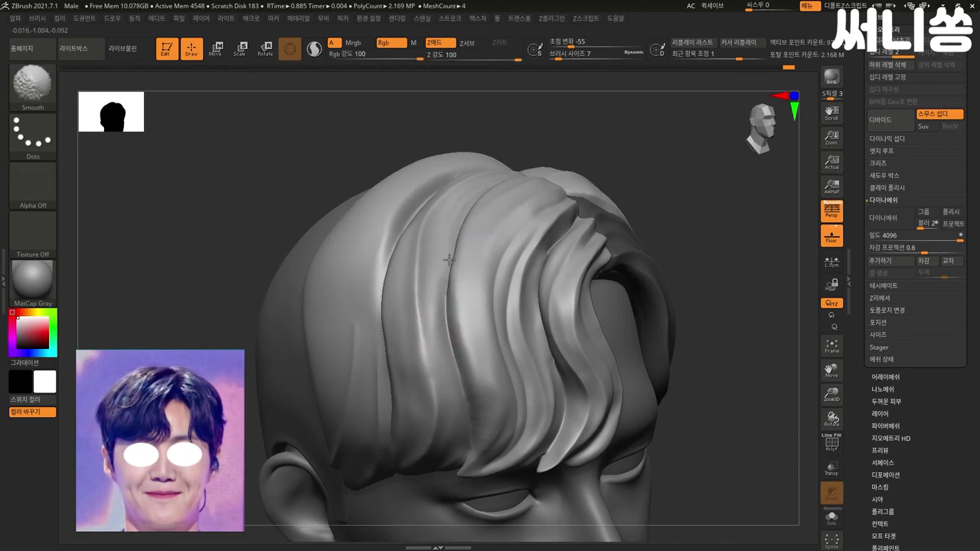
mouse_move(712, 223)
left_mouse_down()
mouse_move(707, 234)
mouse_move(475, 224)
mouse_move(429, 360)
left_mouse_up()
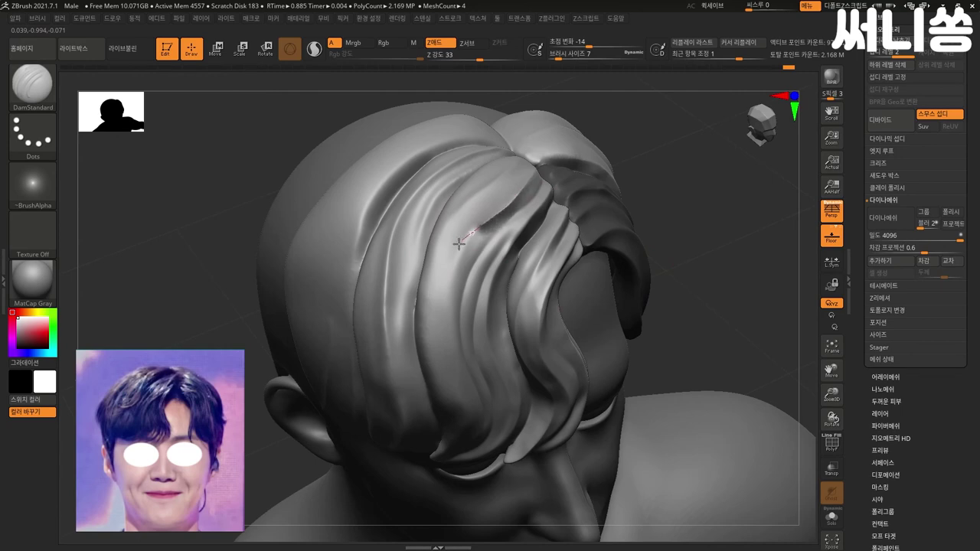
left_click_drag(429, 360, 462, 459)
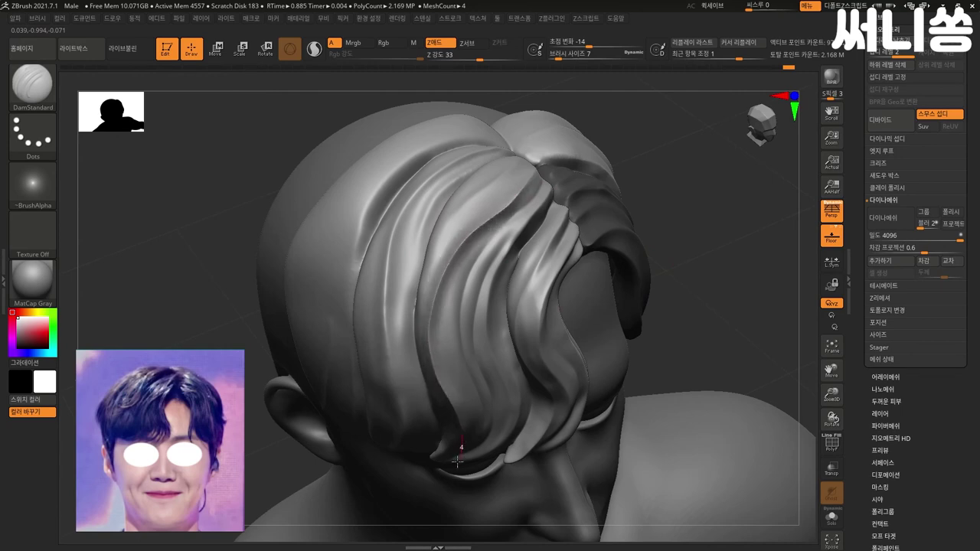
Step: Carve a groove down-left along a strand and another from the crown downward
mouse_move(700, 227)
left_mouse_down()
mouse_move(723, 260)
mouse_move(733, 247)
left_mouse_up()
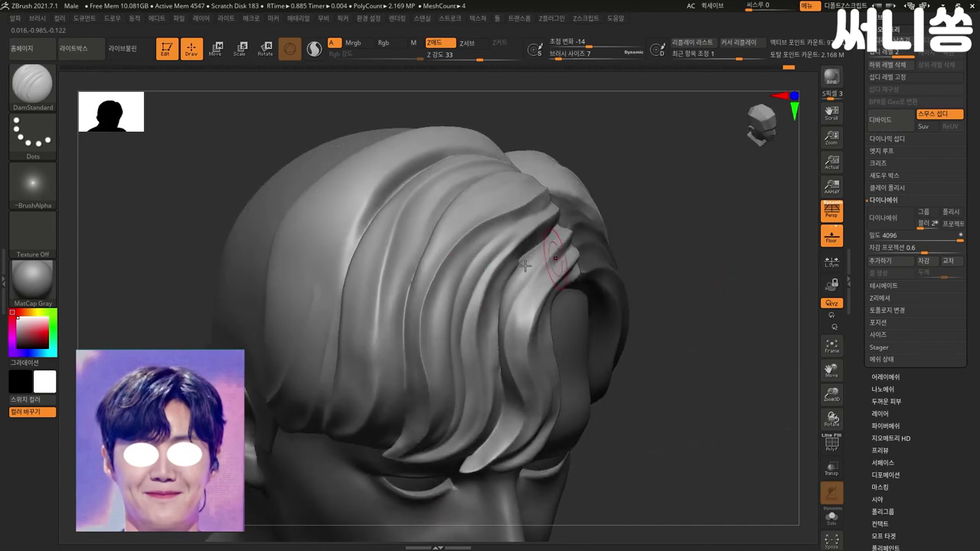
left_click_drag(677, 186, 436, 222)
left_click_drag(399, 251, 340, 280)
mouse_move(230, 291)
left_mouse_down()
mouse_move(444, 245)
mouse_move(432, 269)
left_mouse_up()
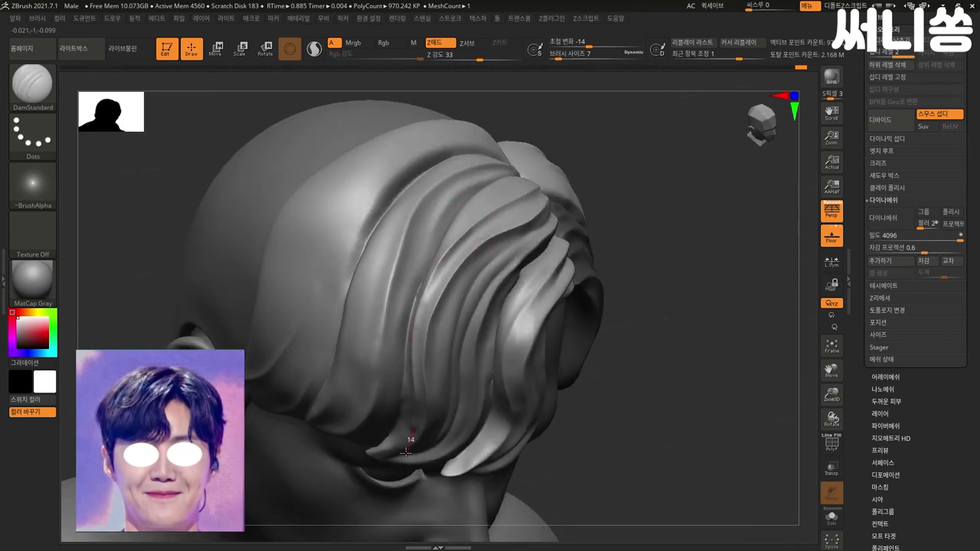
mouse_move(635, 412)
left_mouse_down("shift")
mouse_move(765, 357)
mouse_move(762, 306)
mouse_move(697, 309)
mouse_move(609, 214)
left_mouse_up("shift")
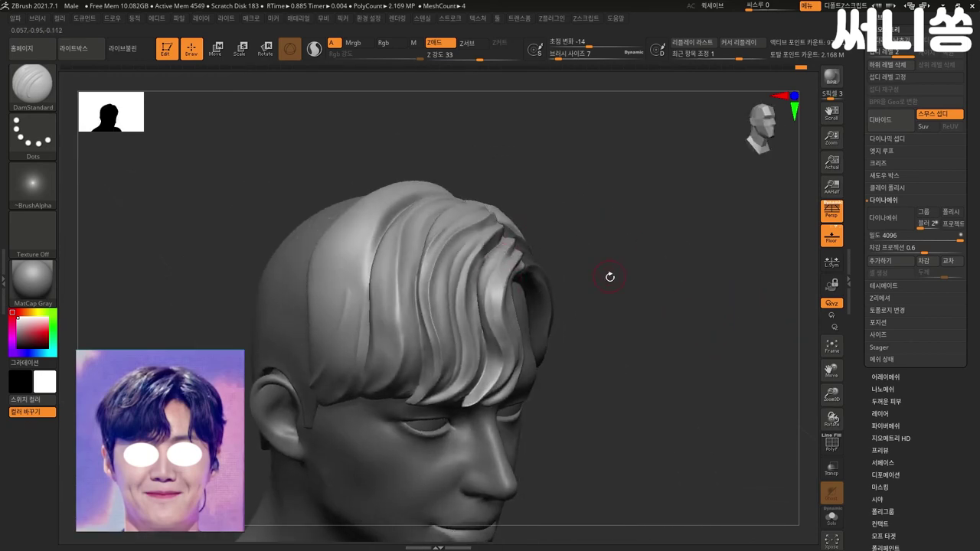
left_click_drag(610, 275, 582, 398)
mouse_move(462, 144)
left_mouse_down()
mouse_move(422, 167)
mouse_move(392, 218)
mouse_move(387, 283)
mouse_move(400, 332)
left_mouse_up()
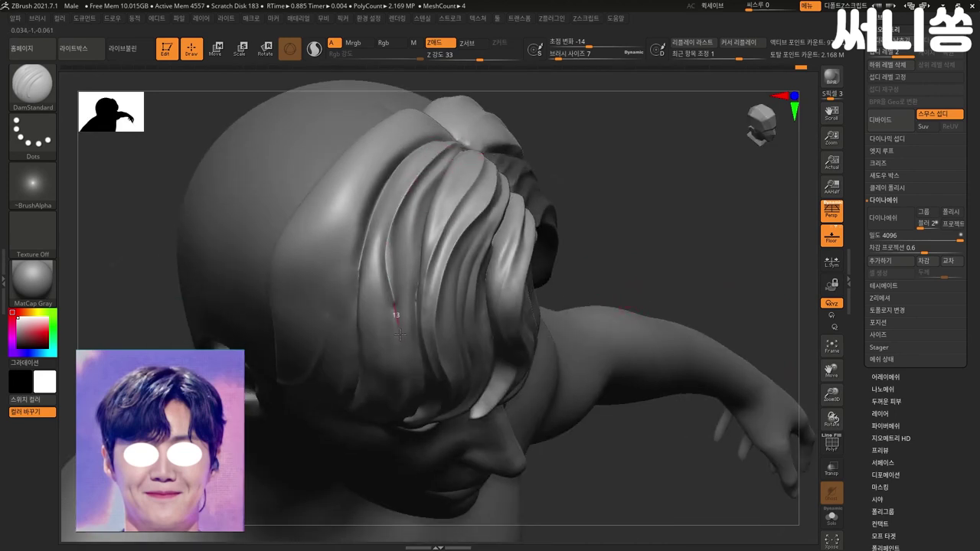
Step: From side views, carve and deepen creases down the side hair strands and ridges
mouse_move(582, 230)
left_mouse_down()
mouse_move(661, 213)
mouse_move(477, 280)
left_mouse_up()
left_click_drag(412, 239, 416, 312)
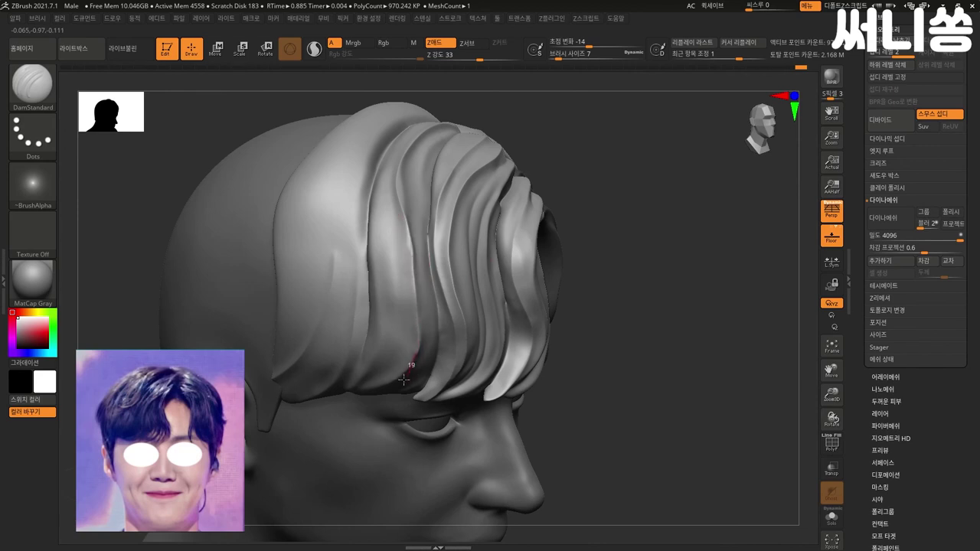
left_click_drag(647, 254, 638, 253)
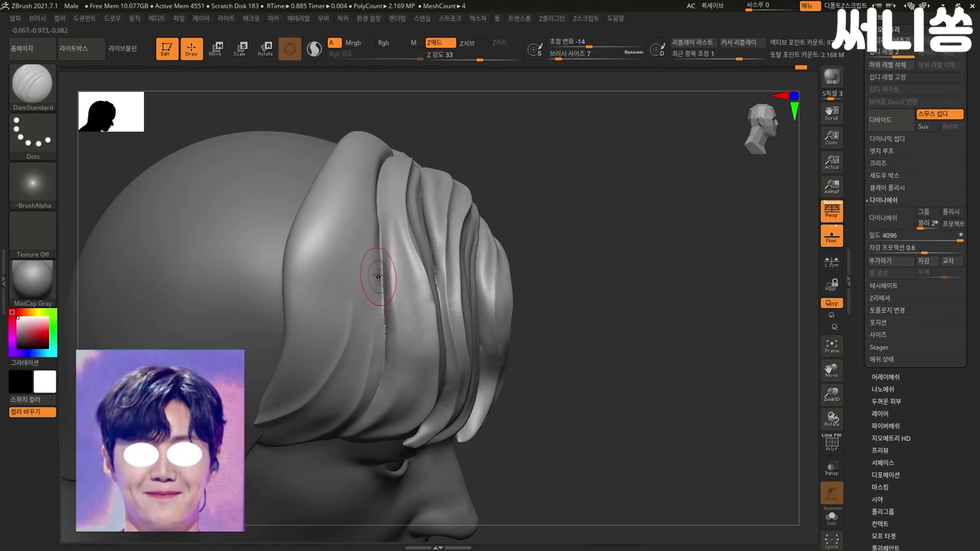
left_click_drag(372, 285, 368, 395)
left_click_drag(288, 443, 285, 440)
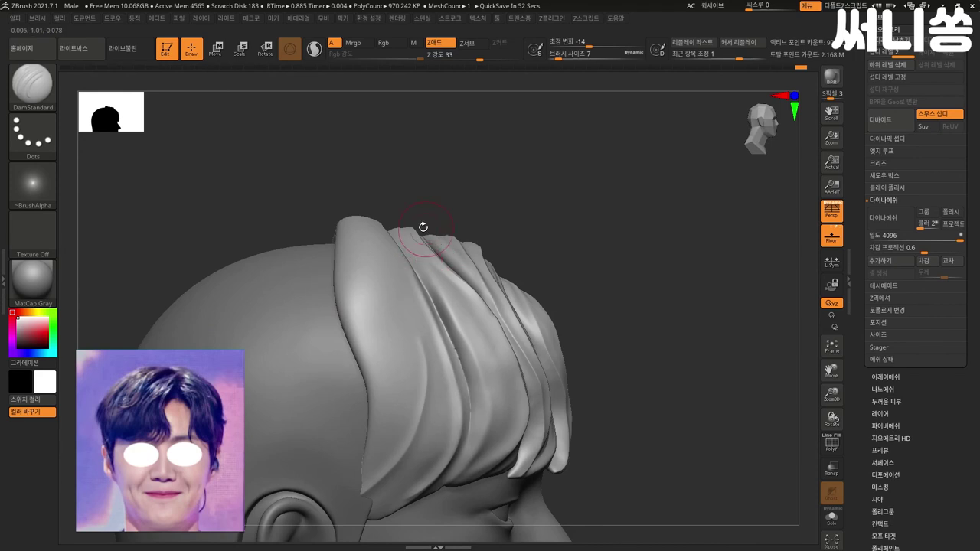
mouse_move(394, 230)
left_mouse_down()
mouse_move(485, 375)
mouse_move(462, 468)
left_mouse_up()
left_click_drag(399, 225, 419, 235)
left_click_drag(497, 411, 477, 453)
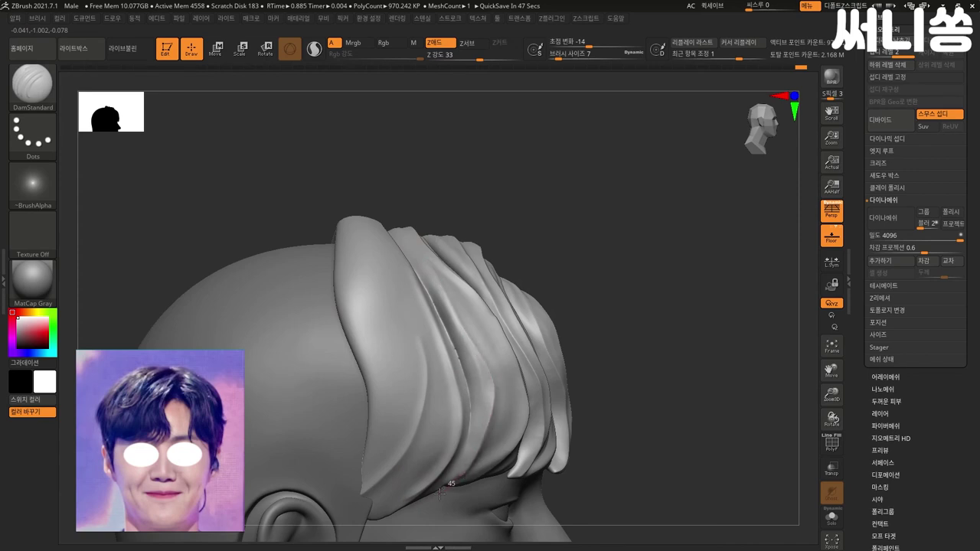
left_click_drag(641, 322, 590, 329)
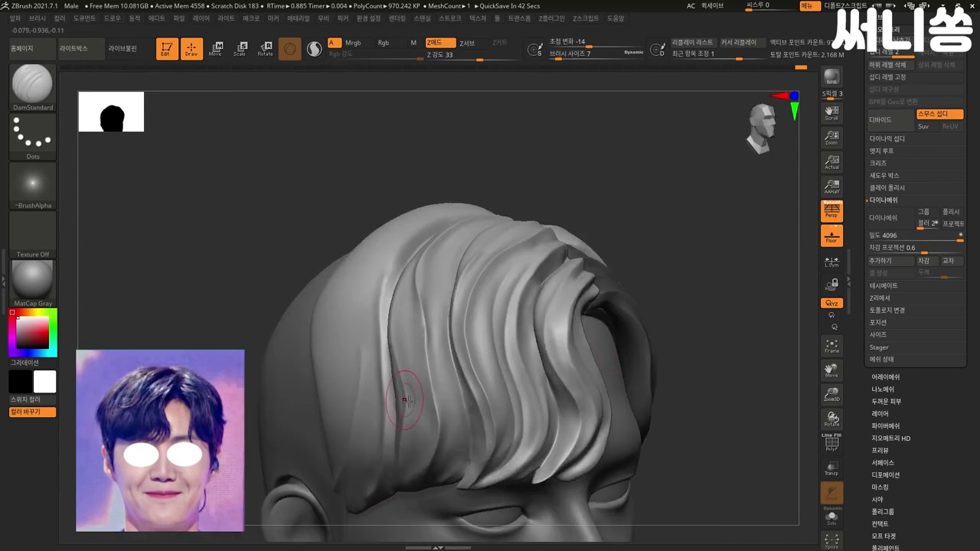
Step: Select the Move brush and orbit the head to study the hair from several angles
key("b")
key("m")
key("v")
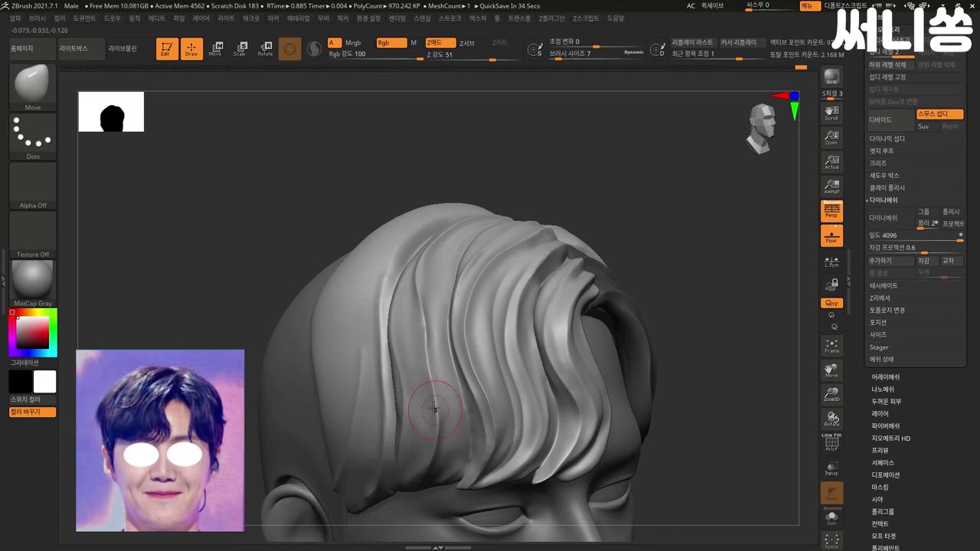
left_click_drag(624, 221, 635, 219)
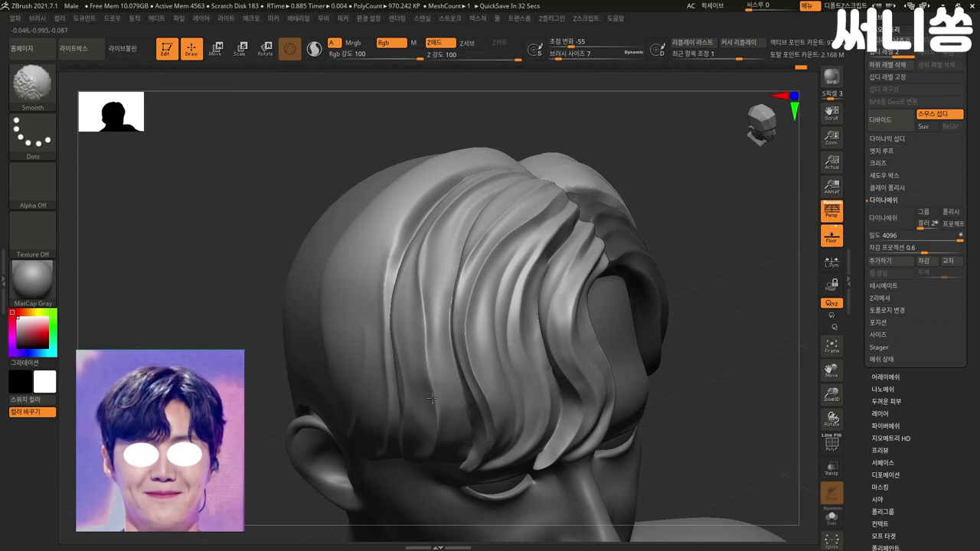
mouse_move(453, 450)
left_mouse_down("shift")
mouse_move(735, 360)
mouse_move(727, 343)
left_mouse_up("shift")
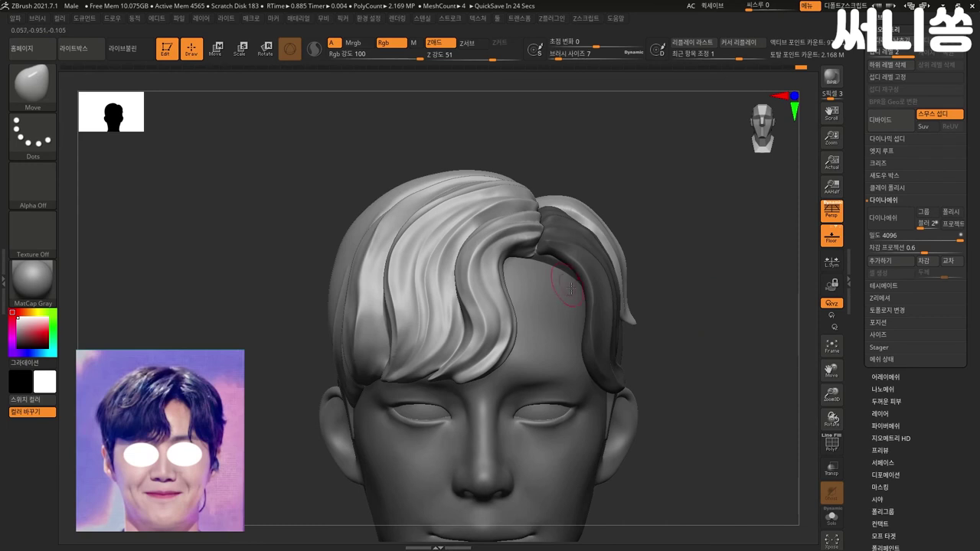
mouse_move(704, 286)
left_mouse_down()
mouse_move(665, 291)
mouse_move(713, 306)
left_mouse_up()
mouse_move(654, 290)
left_mouse_down()
mouse_move(626, 339)
mouse_move(608, 409)
mouse_move(582, 390)
left_mouse_up()
key("b")
key("Escape")
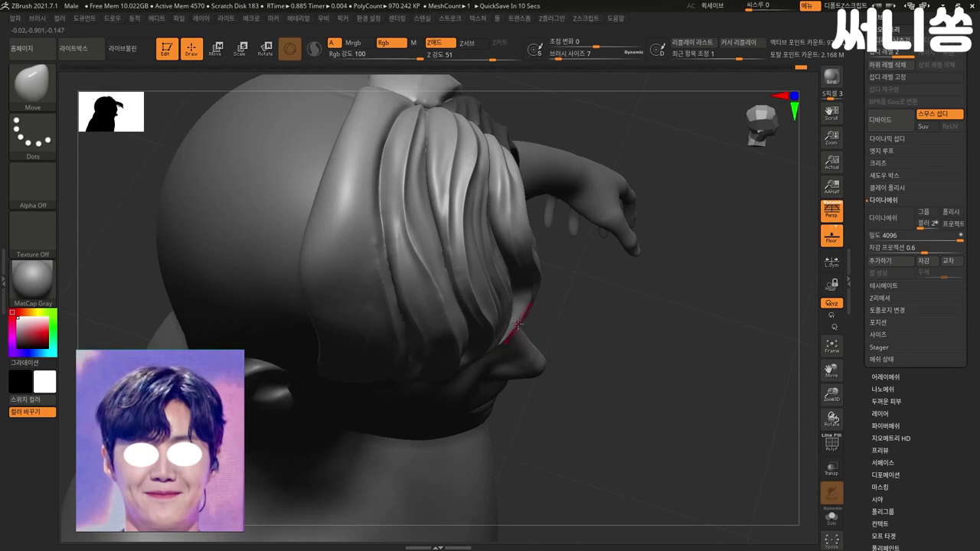
Step: Pull the curling front strand into shape, smooth its top and edges, and reframe the head
mouse_move(564, 307)
left_mouse_down()
mouse_move(604, 254)
mouse_move(584, 253)
left_mouse_up()
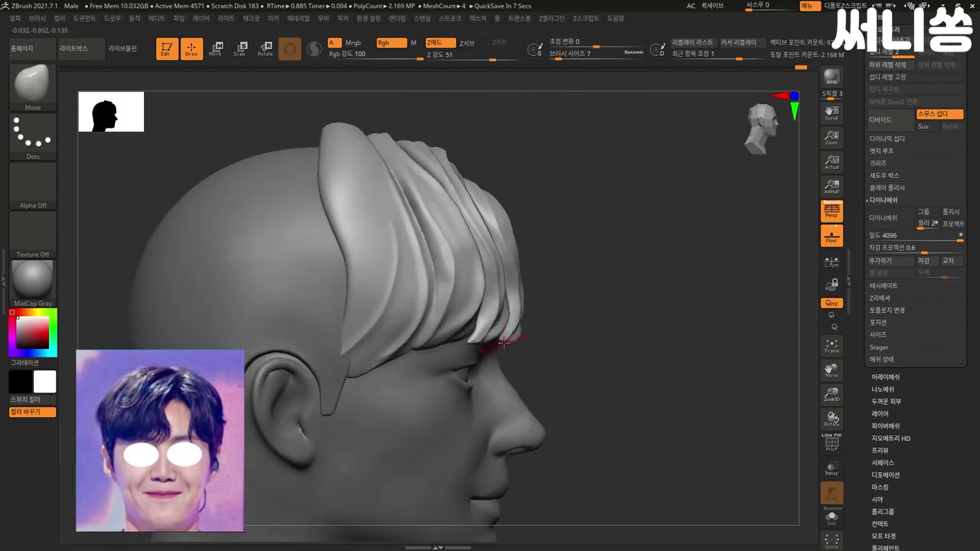
mouse_move(587, 314)
left_mouse_down()
mouse_move(422, 323)
mouse_move(469, 291)
left_mouse_up()
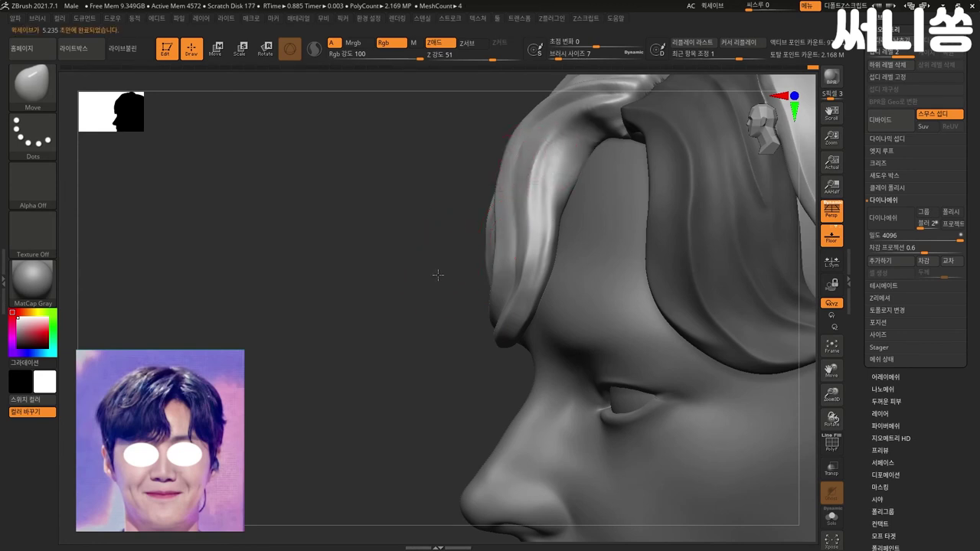
left_click_drag(438, 275, 493, 312)
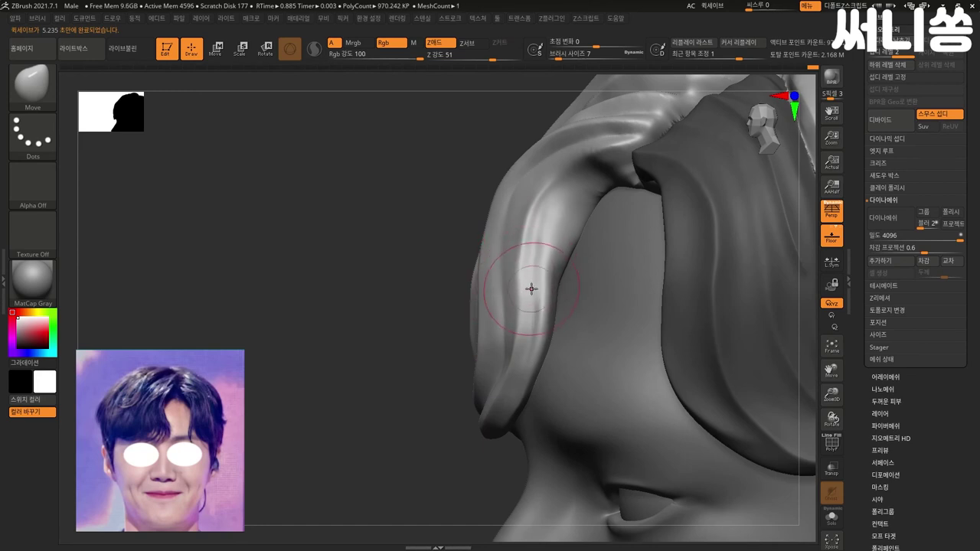
mouse_move(528, 246)
left_mouse_down("shift")
mouse_move(546, 206)
mouse_move(521, 245)
left_mouse_up("shift")
left_click_drag(352, 310, 367, 286)
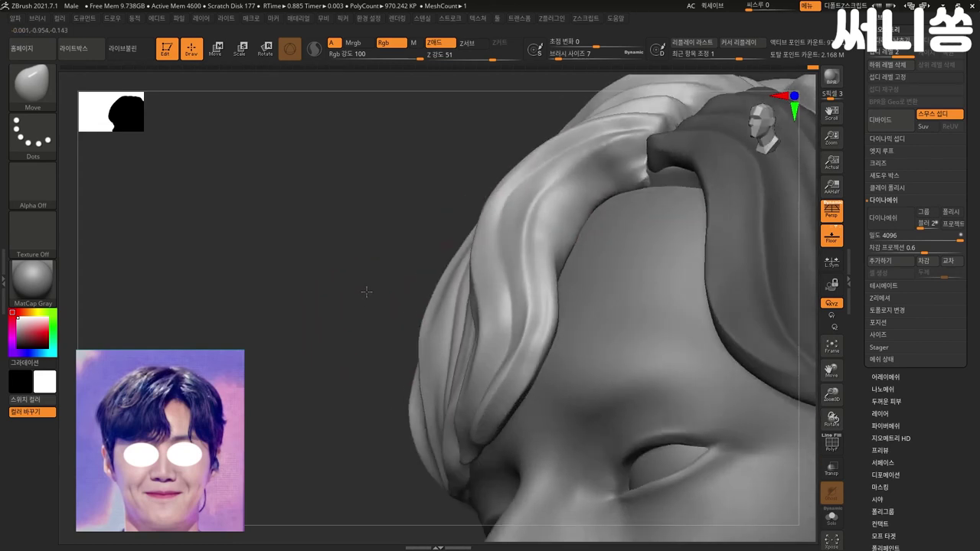
left_click_drag(559, 192, 590, 142, "shift")
left_click_drag(355, 335, 394, 340)
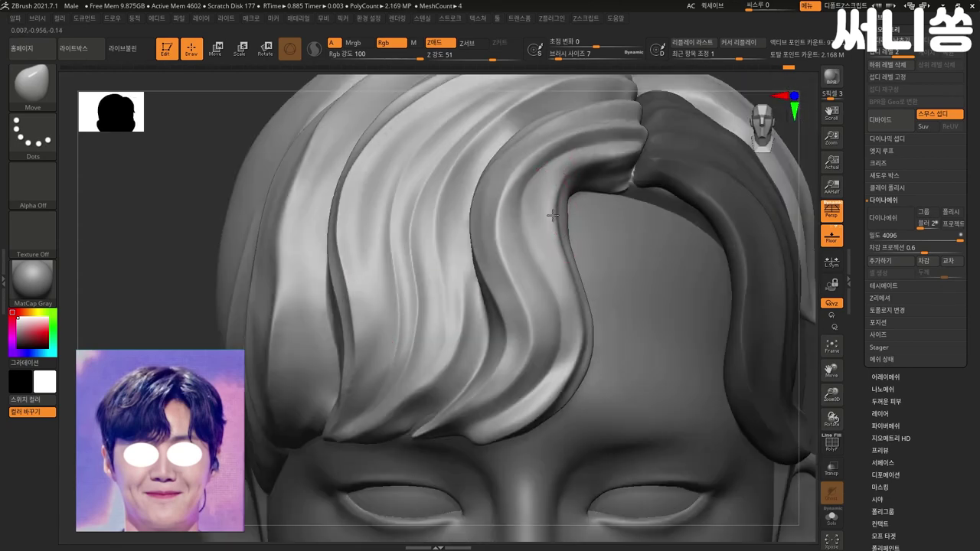
left_click_drag(578, 206, 567, 251, "shift")
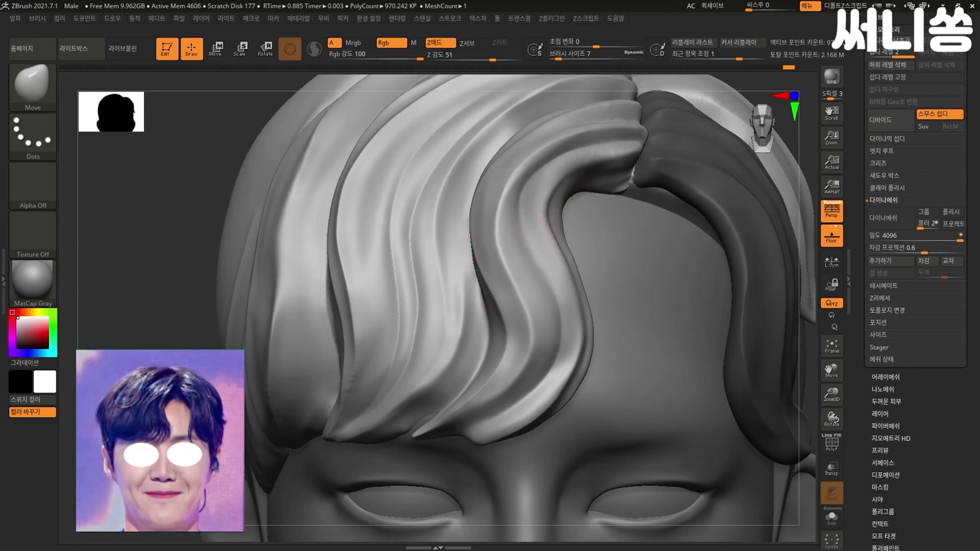
key("f")
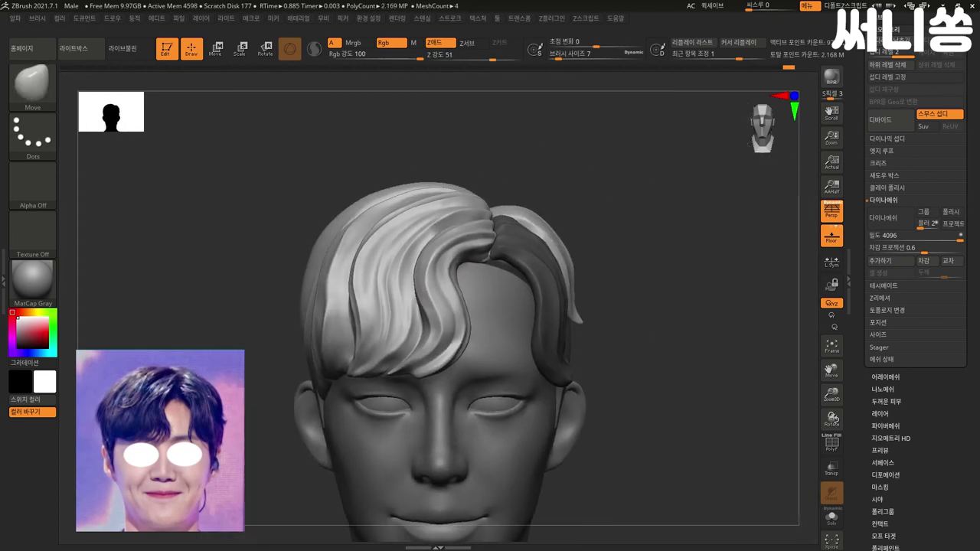
scroll(508, 369, "up", 5)
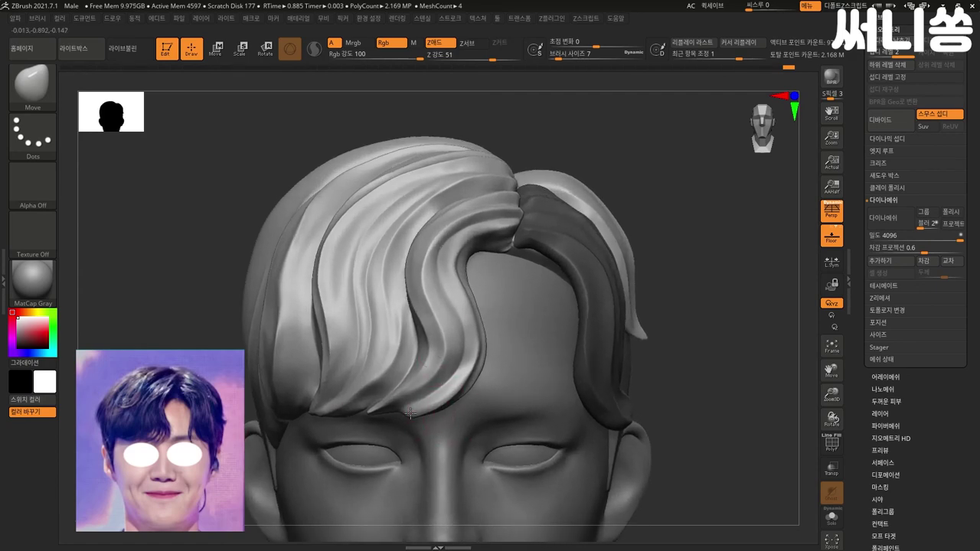
Step: With DamStandard, carve creases along the front hair strands down to the tip
key("b")
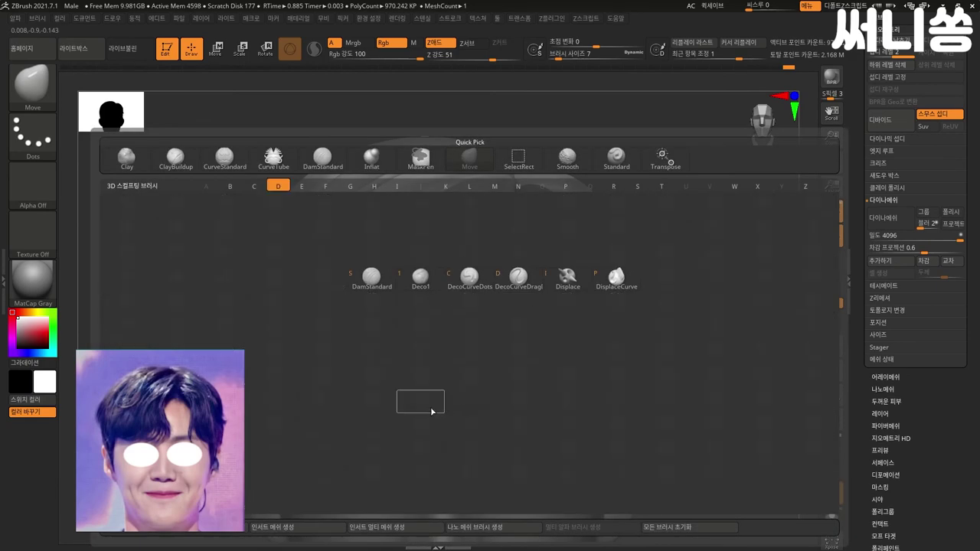
key("d")
key("s")
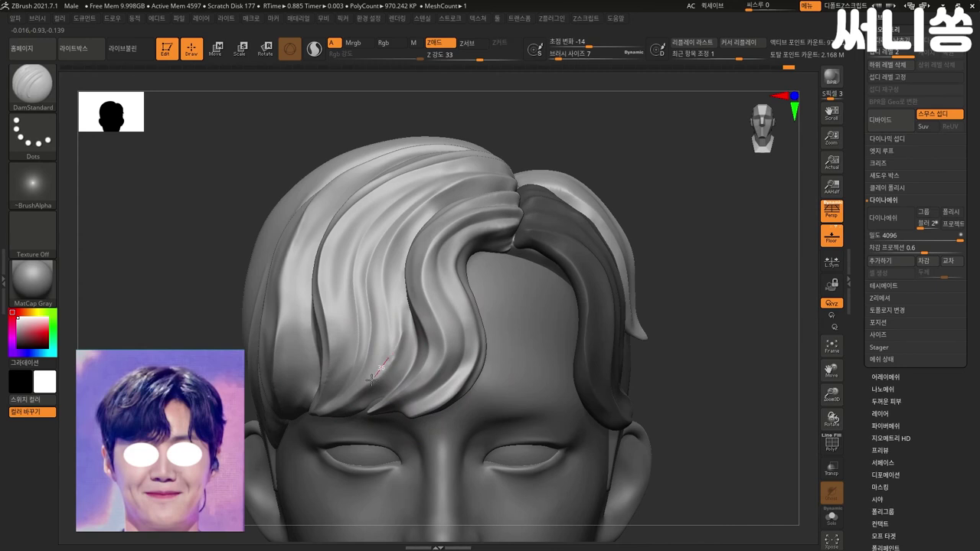
mouse_move(371, 379)
left_mouse_down("shift")
mouse_move(387, 339)
mouse_move(395, 367)
mouse_move(399, 297)
left_mouse_up("shift")
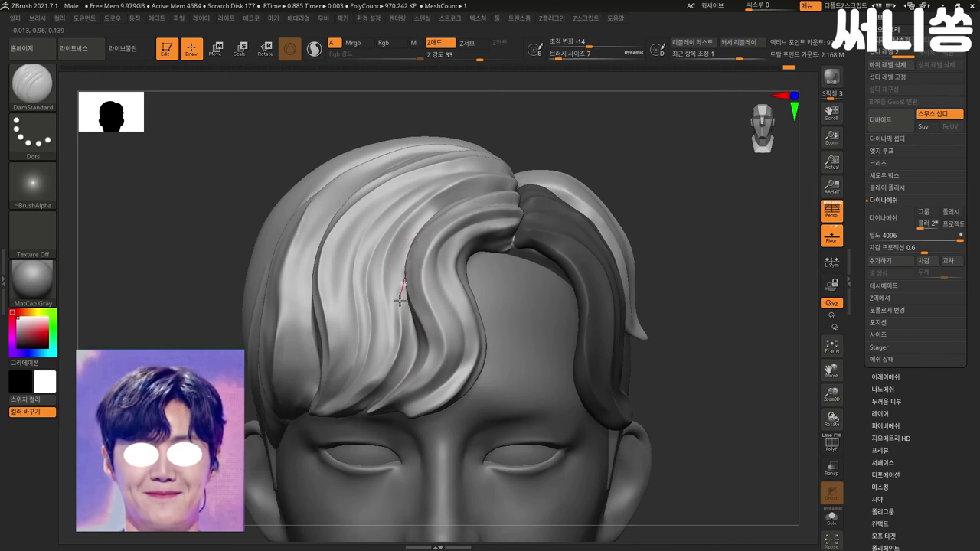
left_click_drag(400, 339, 408, 307, "shift")
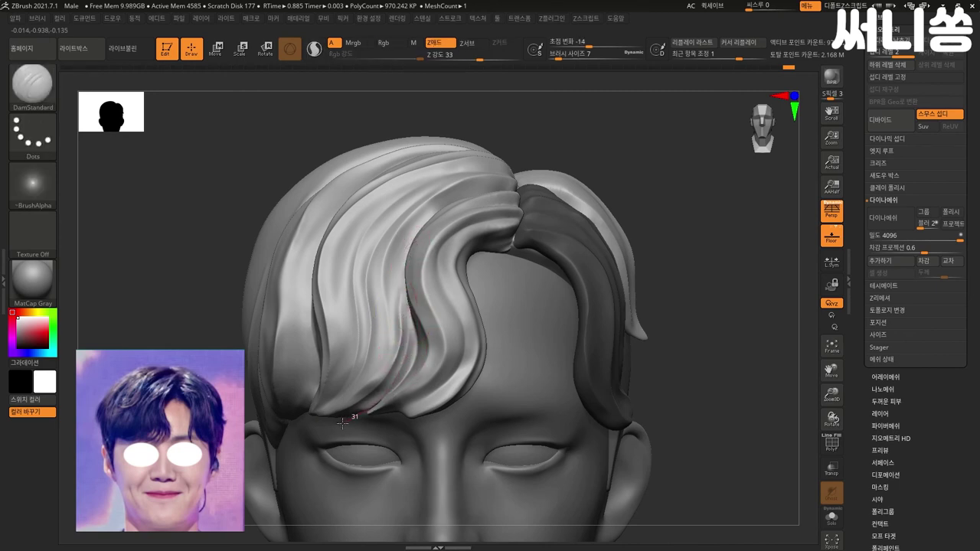
left_click_drag(304, 429, 307, 427)
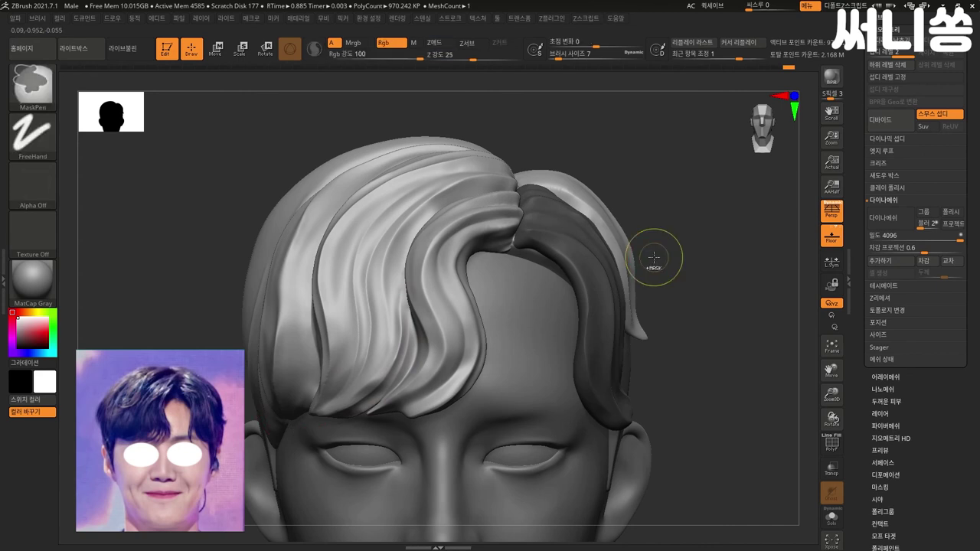
Step: Lightly smooth the front strand, bring the lower side hair edge into view, and select Move
left_click_drag(664, 262, 693, 265, "alt")
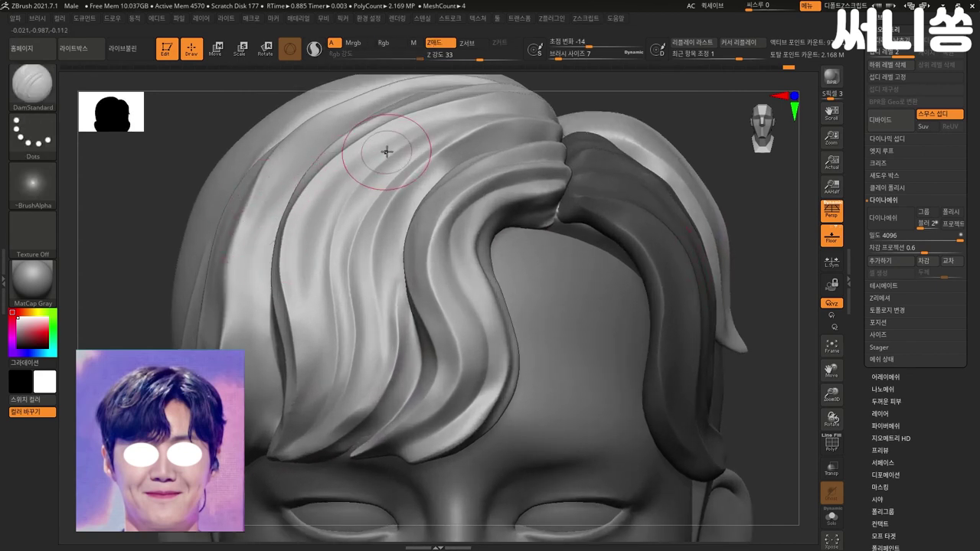
left_click_drag(328, 372, 344, 395, "shift")
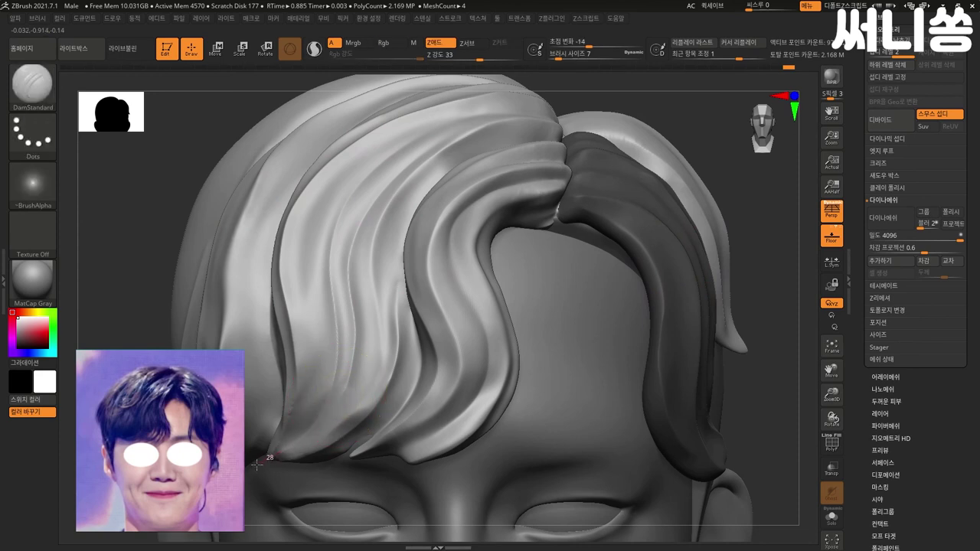
key("shift")
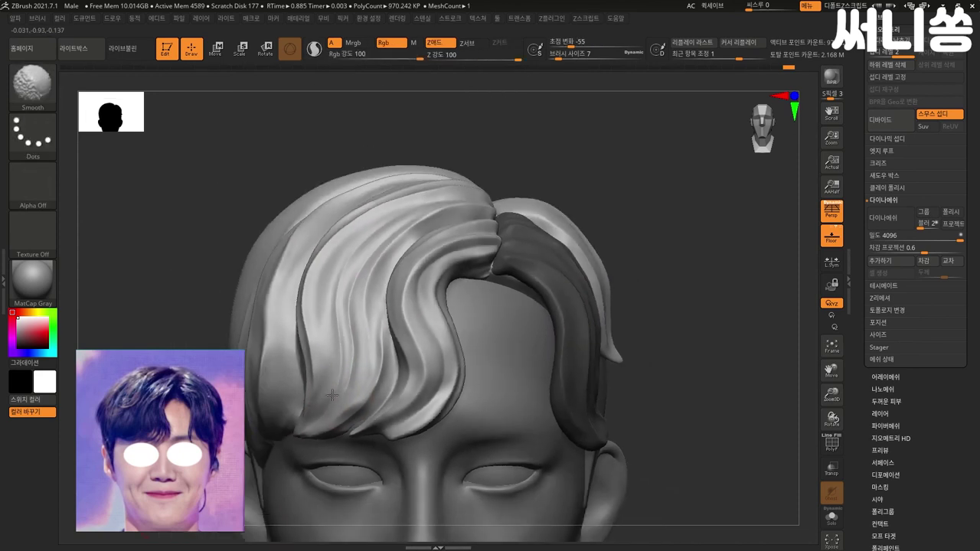
left_click_drag(184, 462, 251, 463)
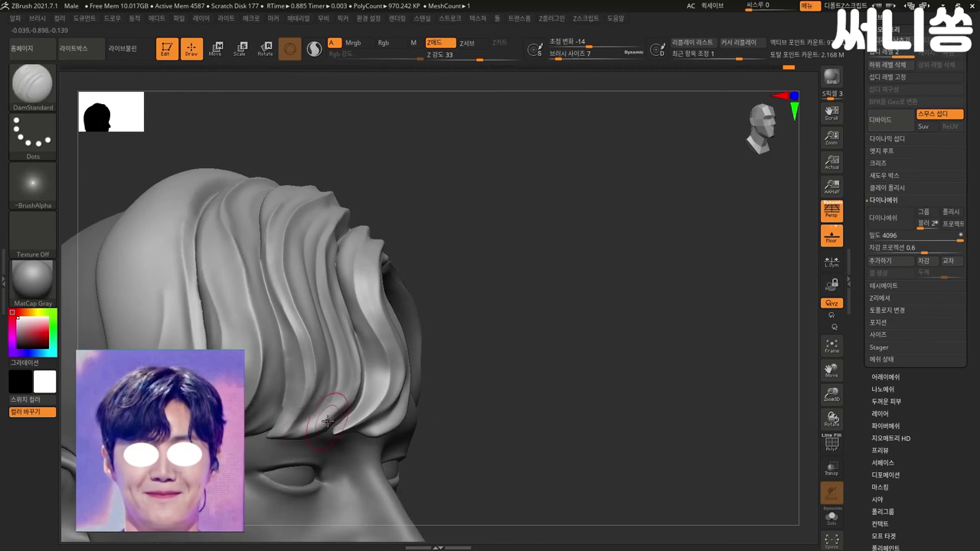
left_click_drag(468, 427, 330, 456, "alt")
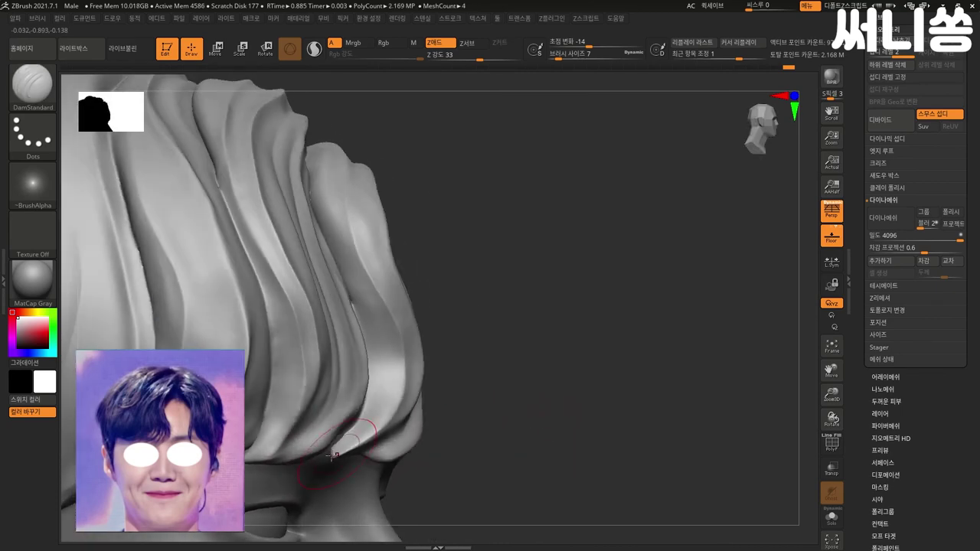
key("b")
key("m")
key("v")
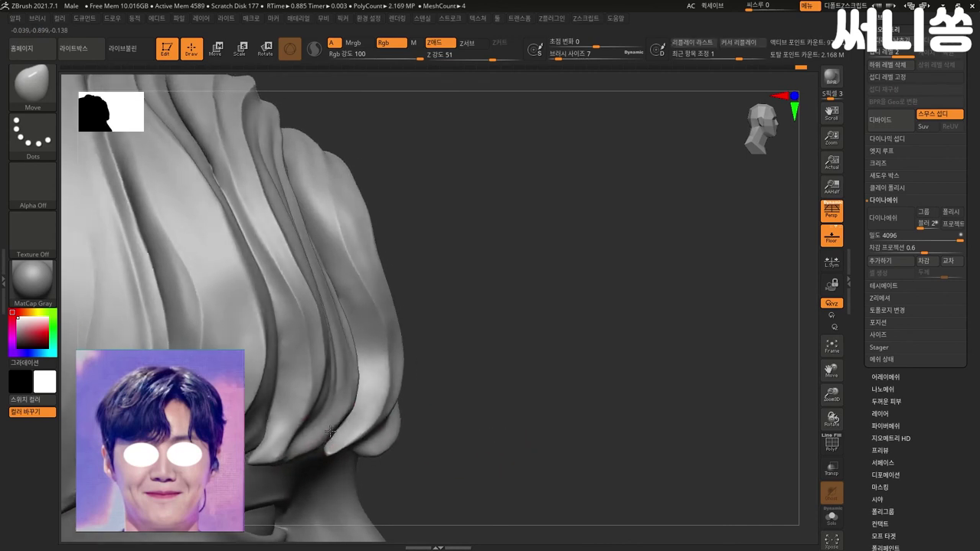
Step: Select the Inflate brush and Shift-smooth the wavy left-side hair strands
left_click_drag(329, 431, 529, 396)
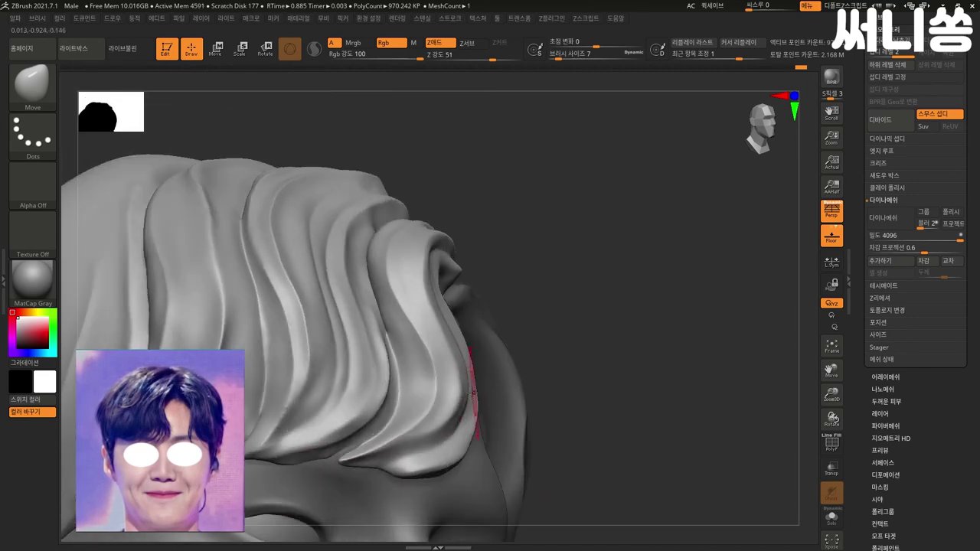
key("b")
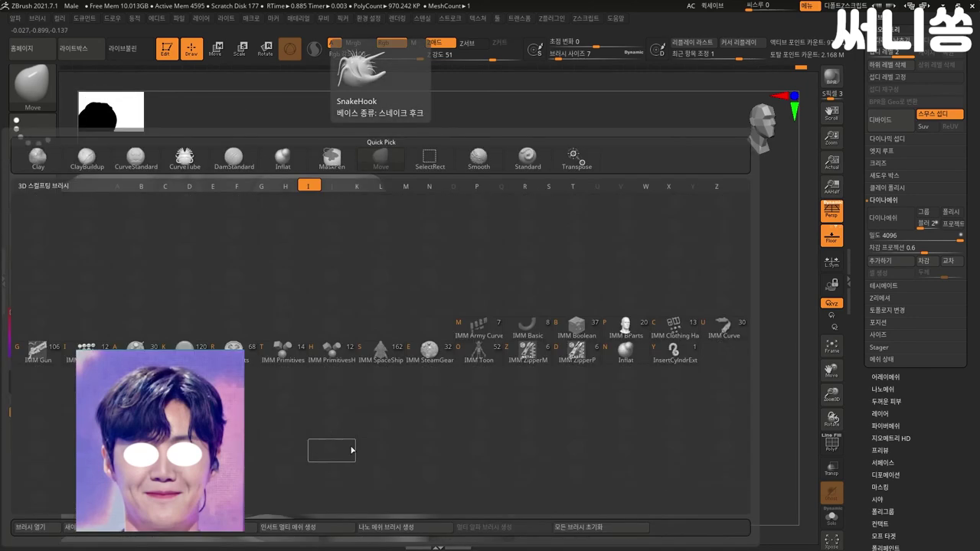
key("i")
key("n")
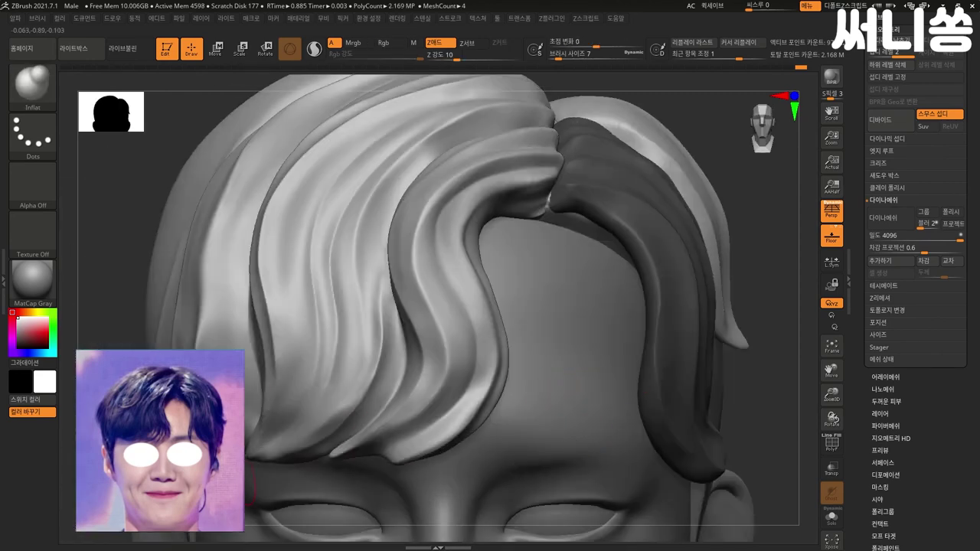
key("shift")
left_click_drag(270, 440, 317, 403, "shift")
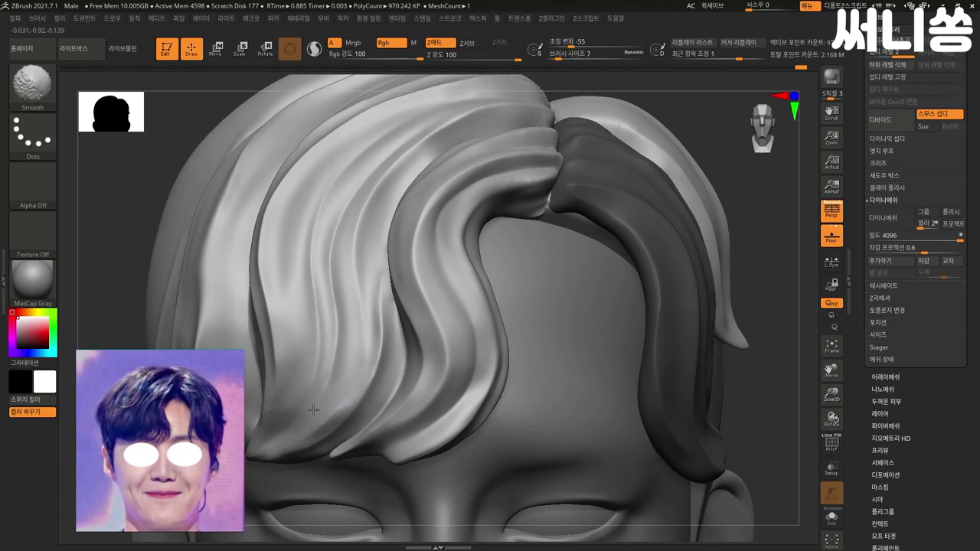
key("shift")
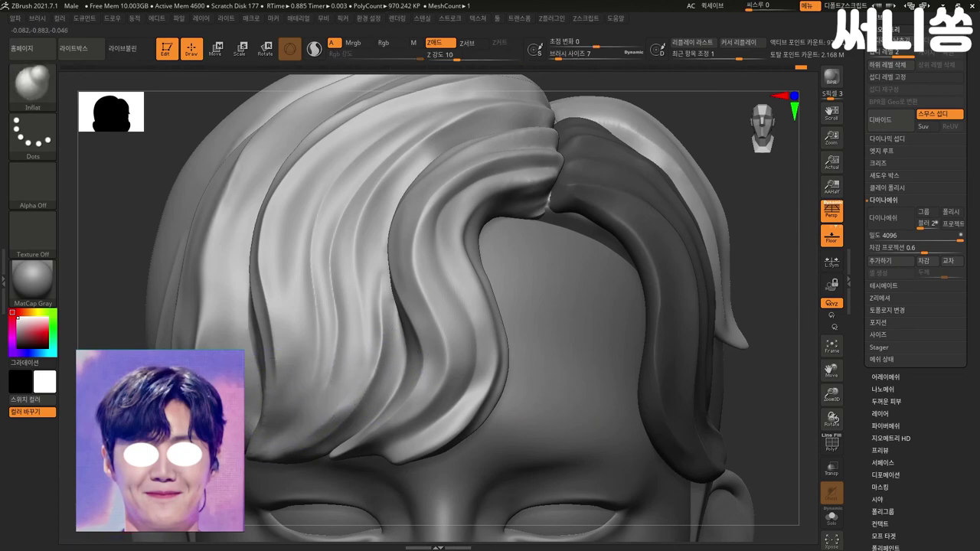
Step: Select the Move brush (B, M, V) for reshaping the hair
key("b")
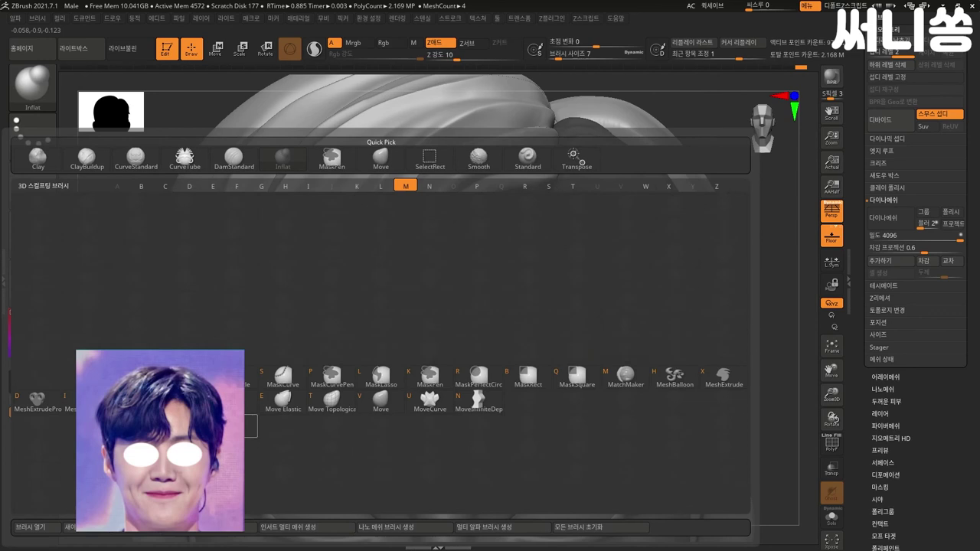
key("m")
key("v")
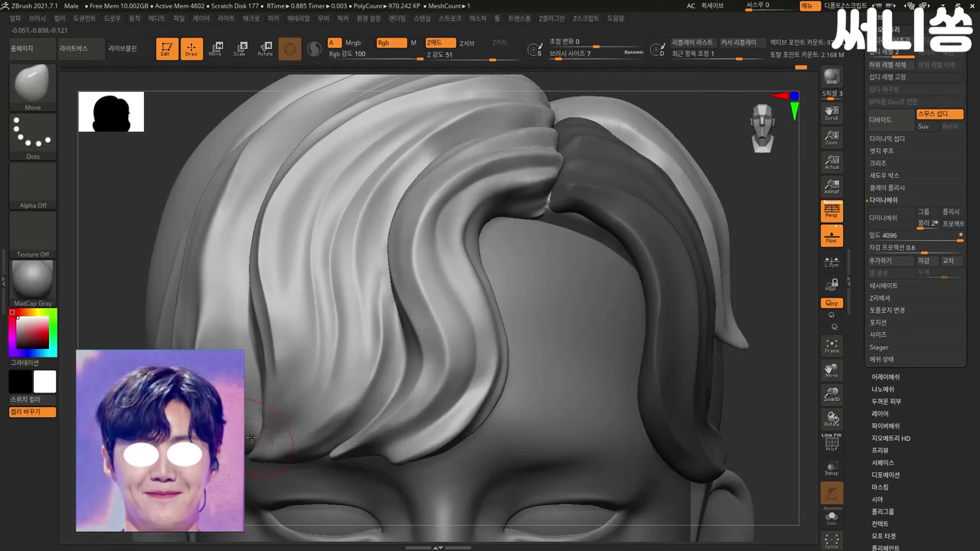
key("shift")
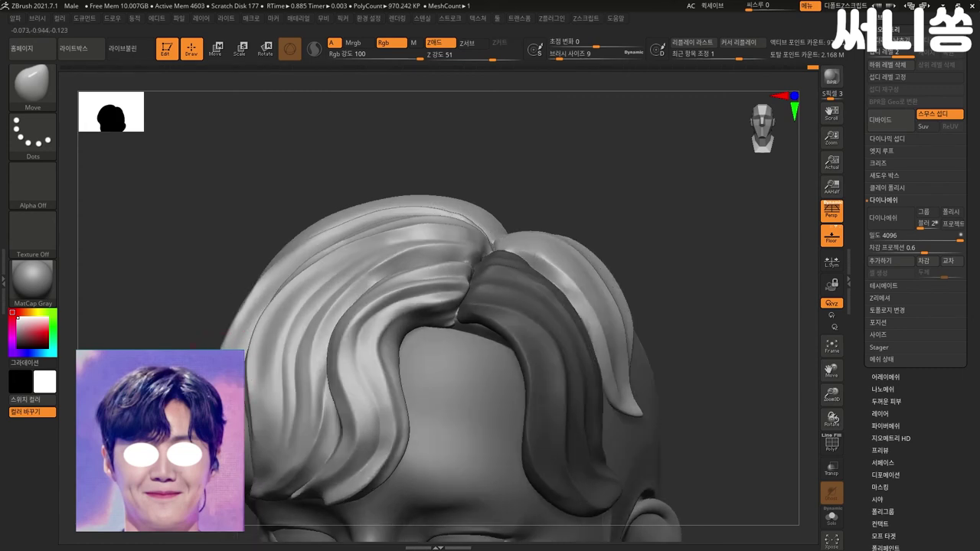
Step: Orbit around the hair and enlarge the Move brush
left_click_drag(218, 327, 460, 329)
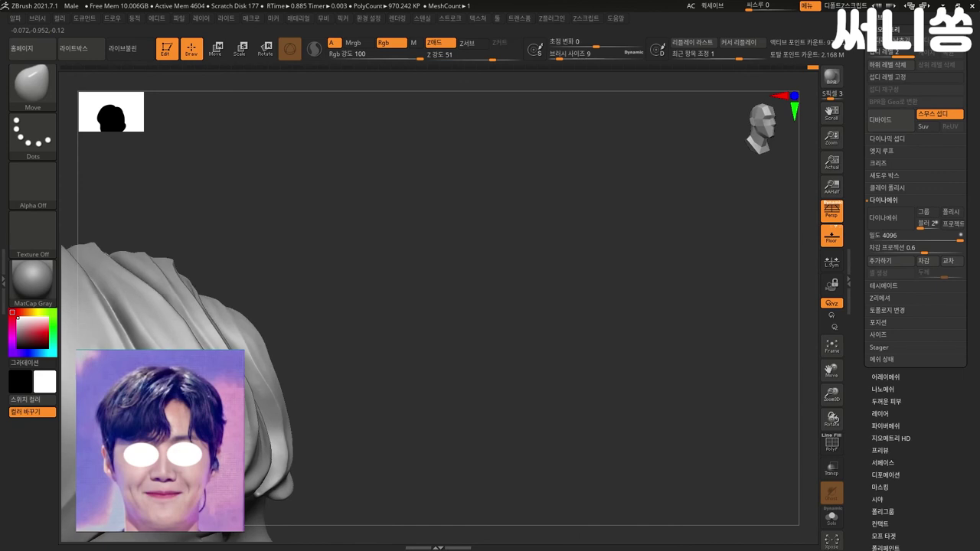
mouse_move(332, 407)
left_mouse_down()
mouse_move(345, 406)
mouse_move(339, 385)
mouse_move(276, 475)
left_mouse_up()
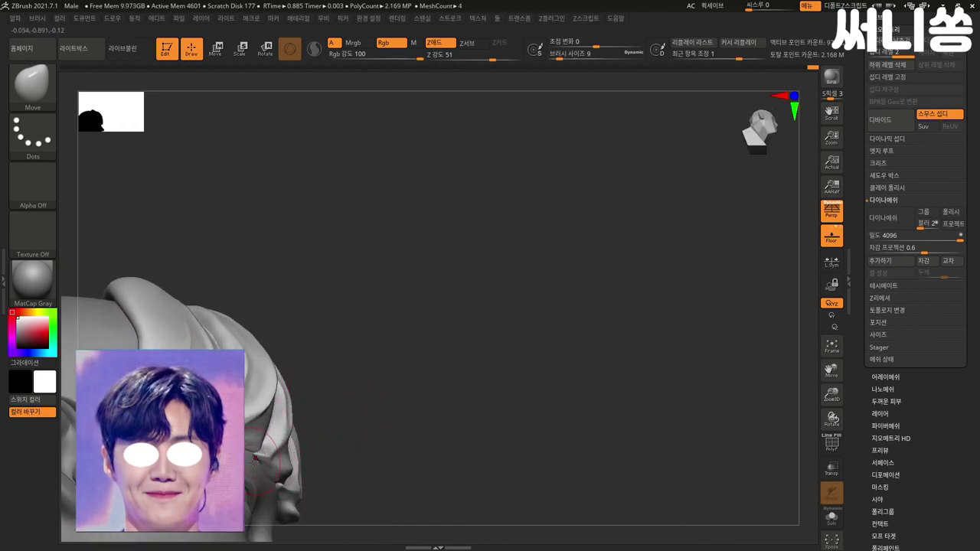
left_click(245, 459, "alt")
left_click_drag(389, 413, 266, 460)
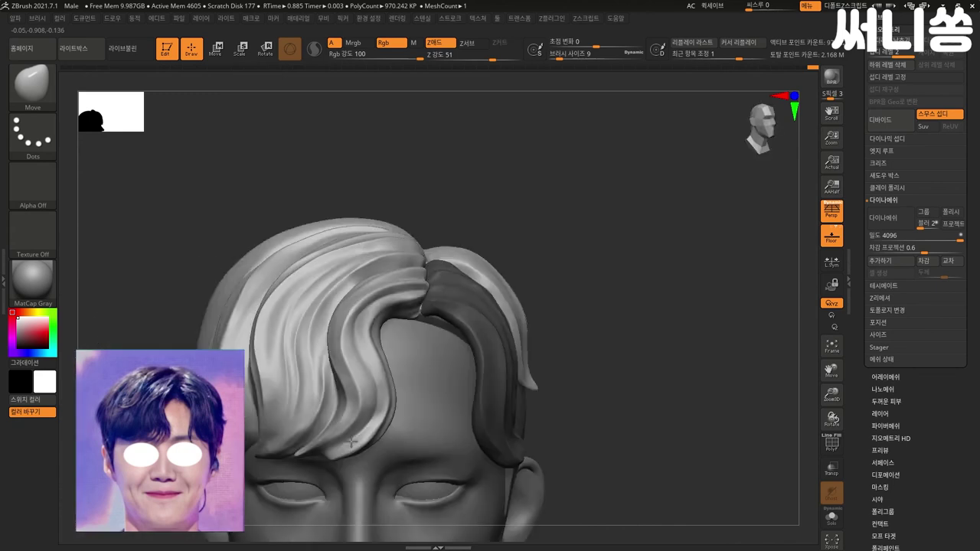
left_click_drag(412, 411, 260, 429)
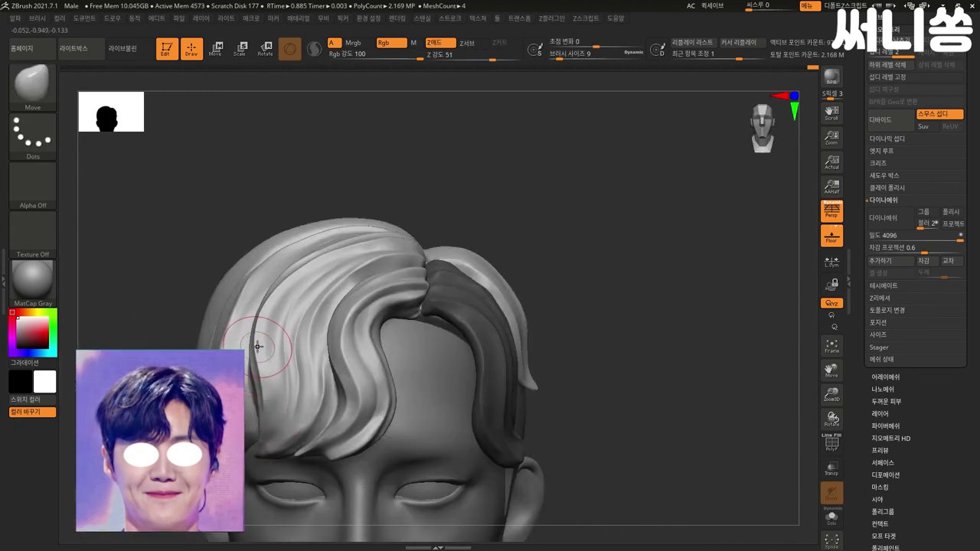
key("bracketright")
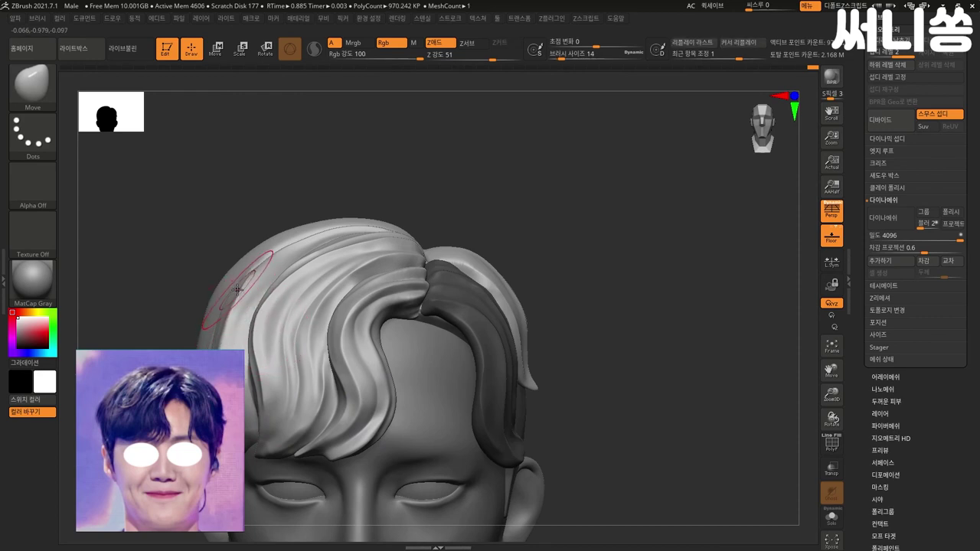
left_click_drag(214, 333, 220, 318)
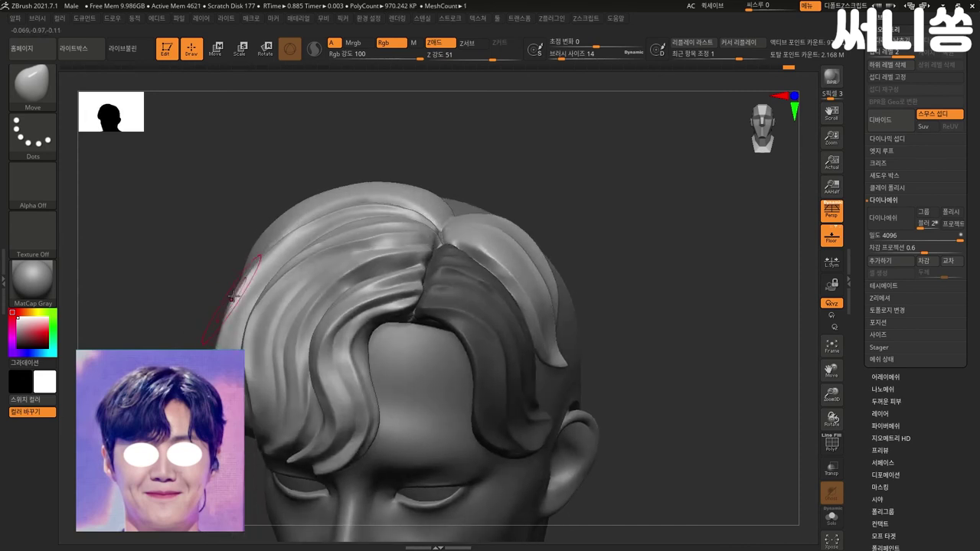
Step: Pull the left hair edge near the temple into shape and check it from several angles
left_click_drag(214, 341, 219, 295)
mouse_move(434, 322)
left_mouse_down()
mouse_move(248, 404)
mouse_move(256, 397)
left_mouse_up()
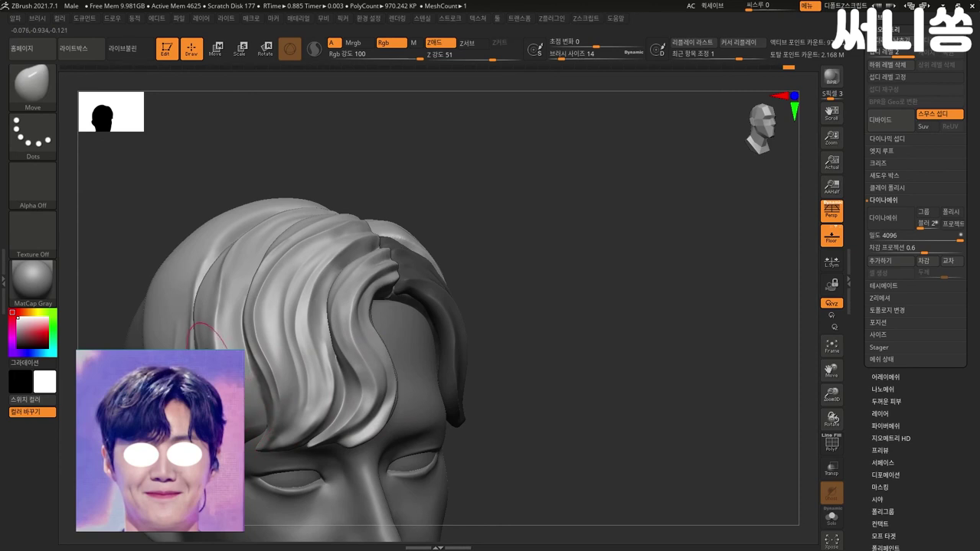
mouse_move(263, 317)
left_mouse_down()
mouse_move(580, 317)
mouse_move(379, 345)
mouse_move(512, 337)
mouse_move(332, 363)
mouse_move(499, 332)
left_mouse_up()
mouse_move(258, 412)
left_mouse_down()
mouse_move(249, 420)
mouse_move(275, 399)
mouse_move(247, 408)
mouse_move(275, 400)
left_mouse_up()
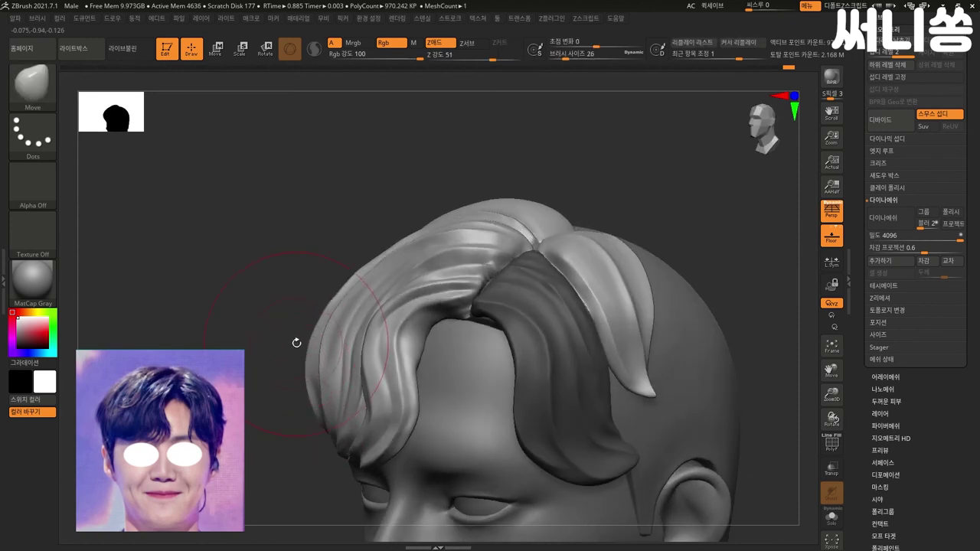
left_click_drag(311, 346, 306, 371)
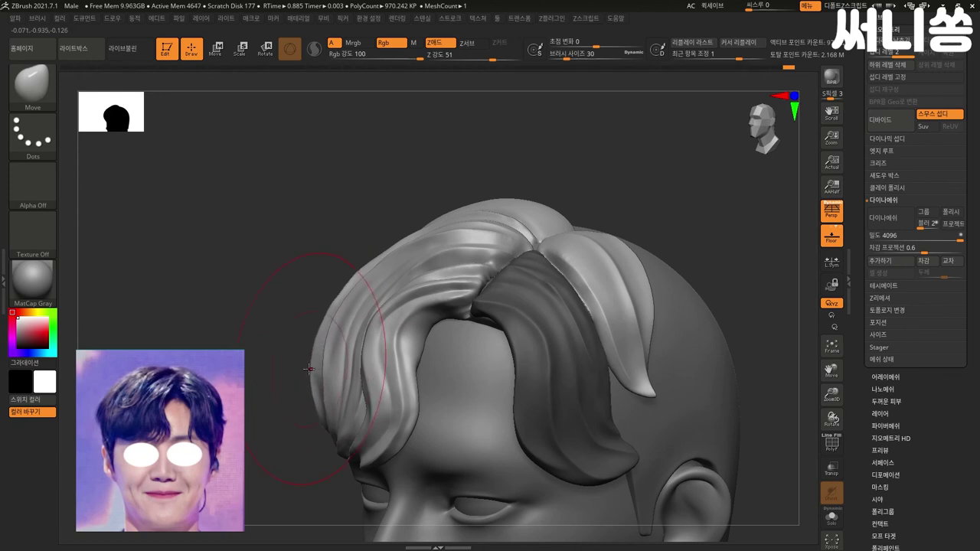
left_click_drag(248, 354, 307, 325)
mouse_move(688, 311)
left_mouse_down("alt")
mouse_move(619, 335)
mouse_move(621, 309)
mouse_move(615, 334)
mouse_move(662, 325)
mouse_move(666, 291)
left_mouse_up("alt")
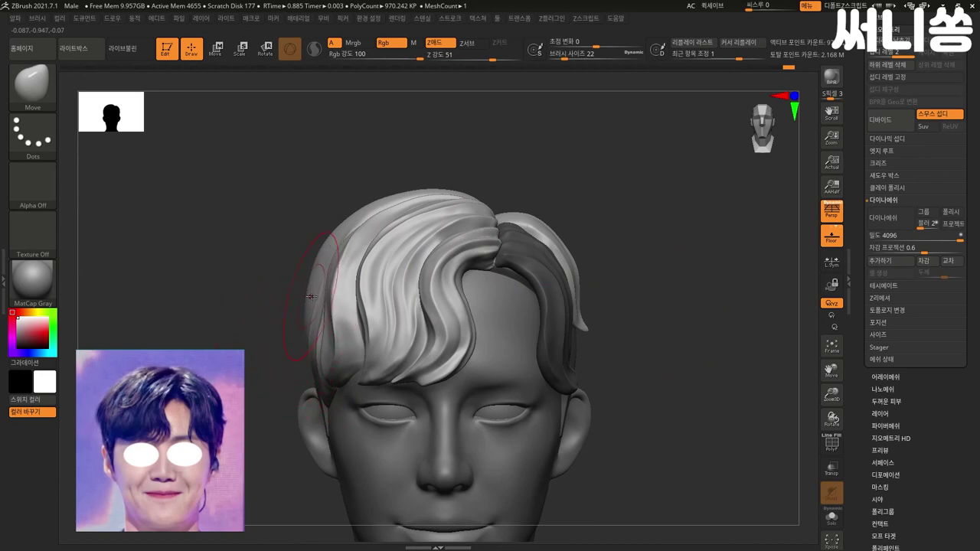
left_click_drag(279, 307, 291, 314)
Step: Build up ClayBuildup strokes on the side hair above the ear and smooth them
key("b")
key("b")
left_click_drag(567, 247, 598, 278)
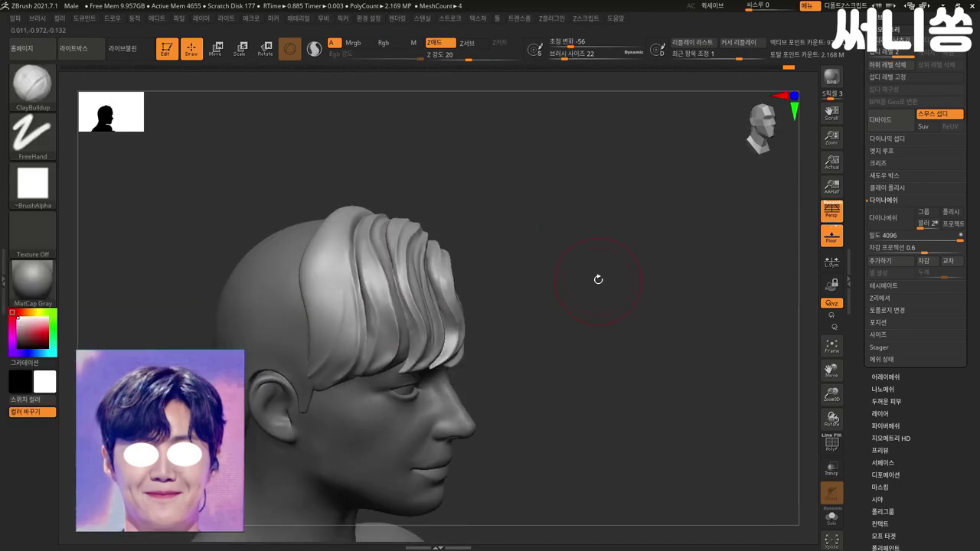
left_click_drag(273, 294, 310, 305)
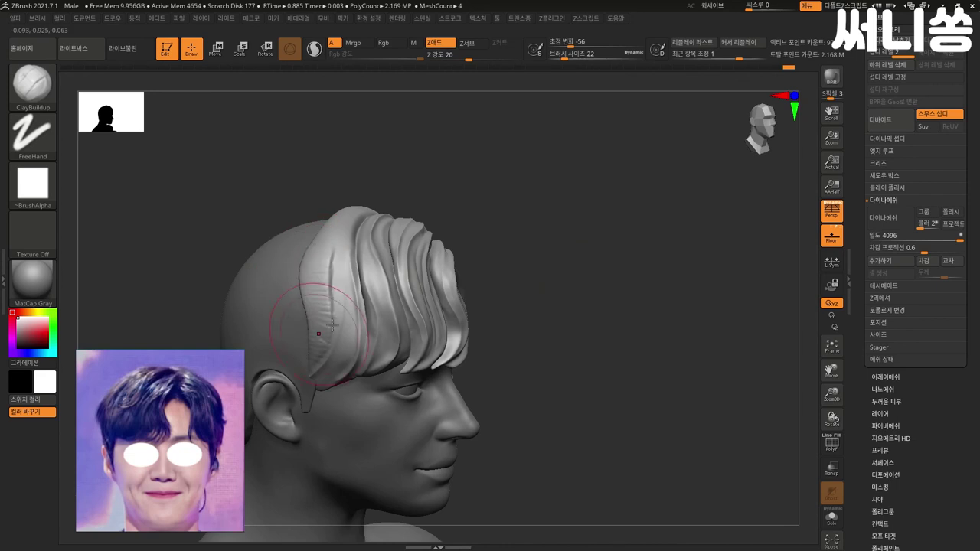
left_click_drag(516, 272, 471, 230)
left_click_drag(583, 276, 794, 174)
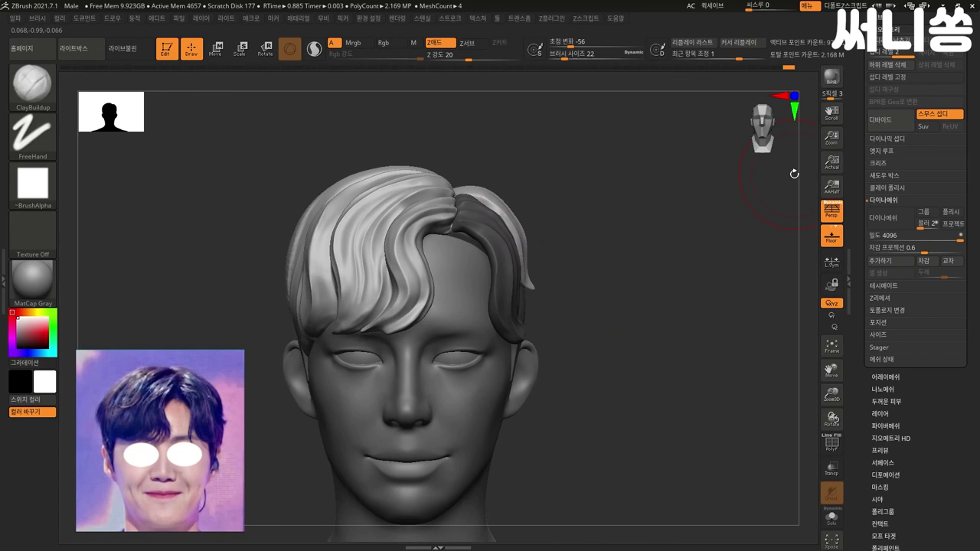
key("shift")
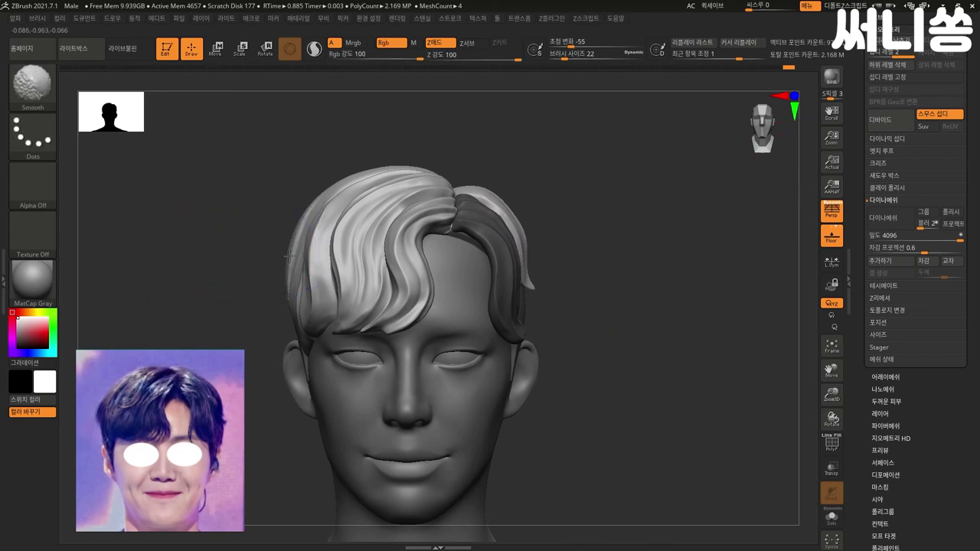
Step: Toggle Solo on and off while inspecting the head and parting from the front
left_click_drag(241, 327, 486, 258, "alt")
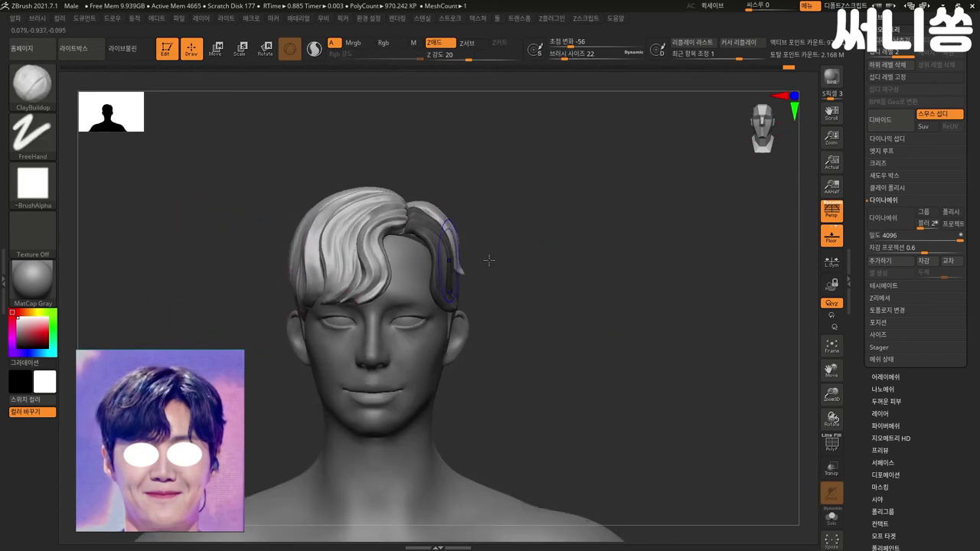
mouse_move(601, 293)
left_mouse_down()
mouse_move(621, 306)
mouse_move(639, 289)
left_mouse_up()
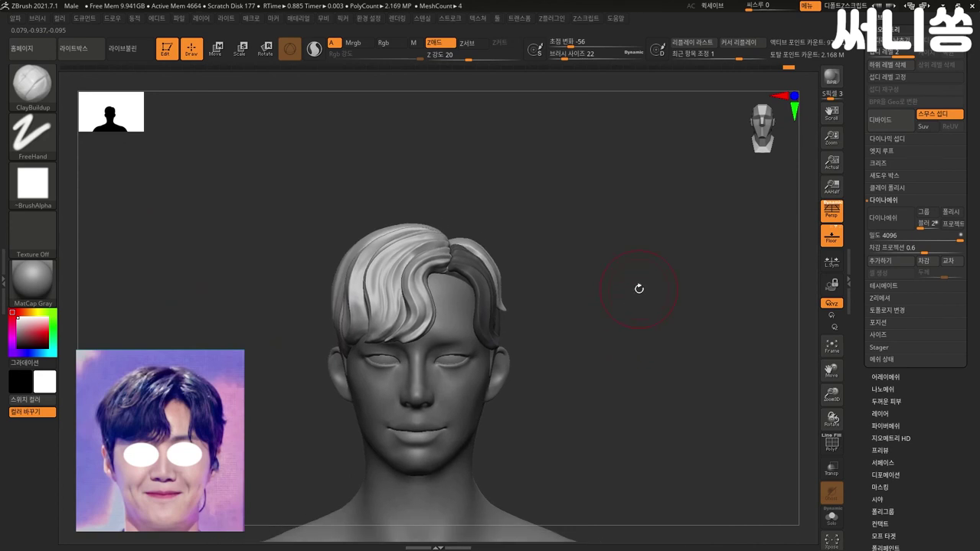
key("f")
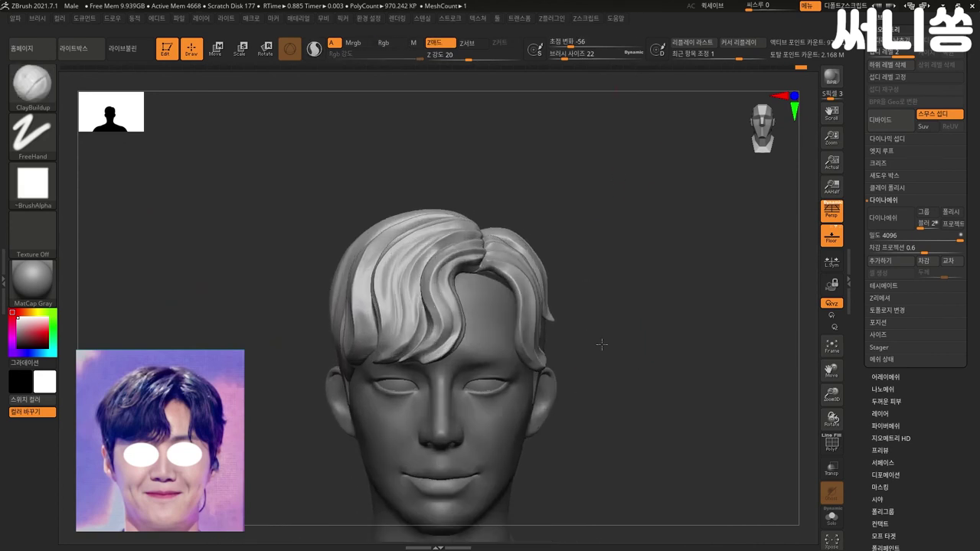
left_click_drag(604, 346, 627, 327)
key("f")
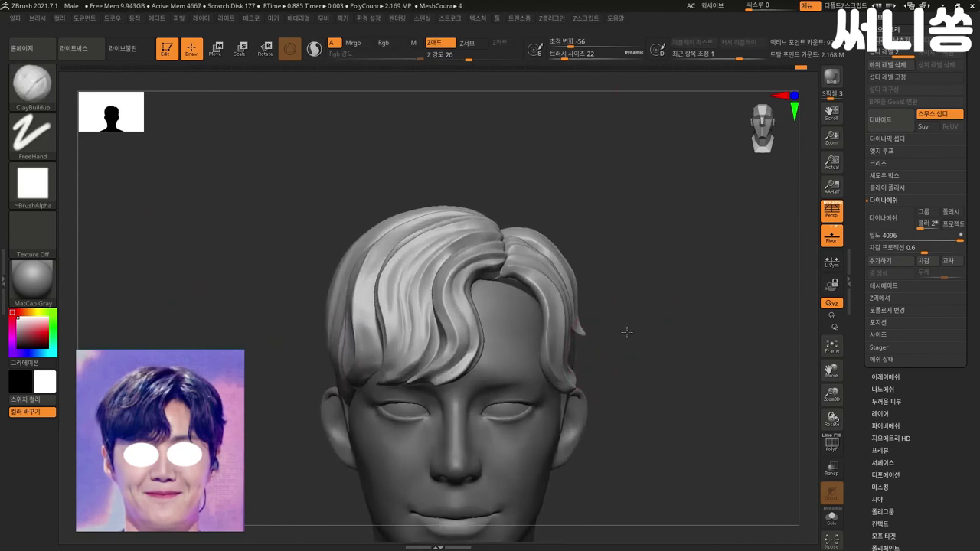
mouse_move(692, 314)
left_mouse_down()
mouse_move(681, 297)
mouse_move(657, 301)
mouse_move(671, 289)
left_mouse_up()
mouse_move(597, 189)
left_mouse_down()
mouse_move(624, 192)
mouse_move(606, 242)
mouse_move(662, 238)
left_mouse_up()
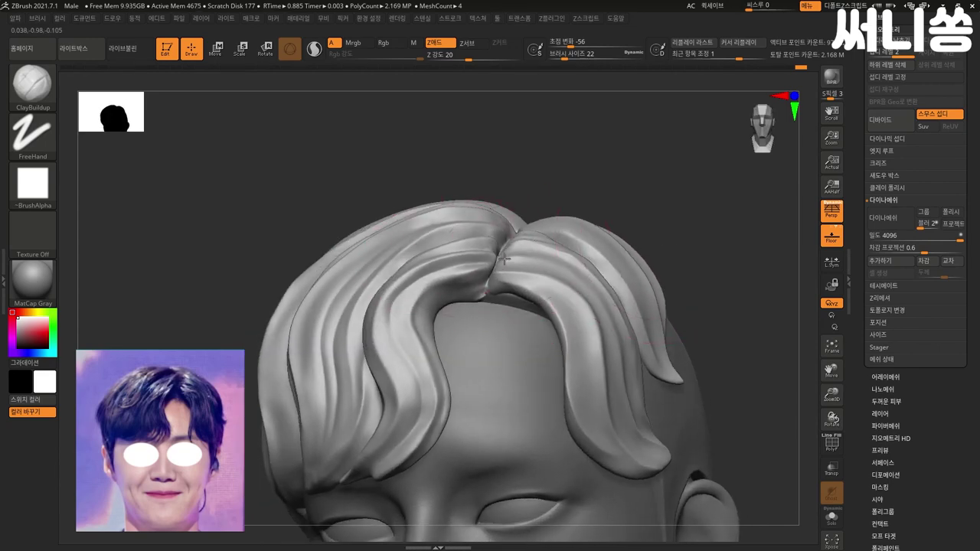
mouse_move(626, 216)
left_mouse_down()
mouse_move(646, 191)
mouse_move(605, 199)
left_mouse_up()
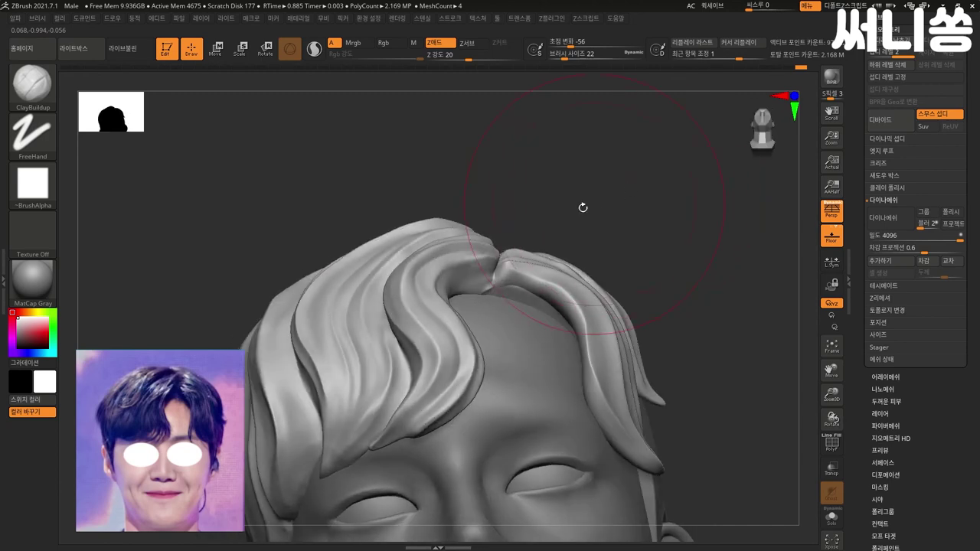
Step: Select the Move brush and orbit to inspect the top, back and front of the hair
key("b")
key("m")
key("v")
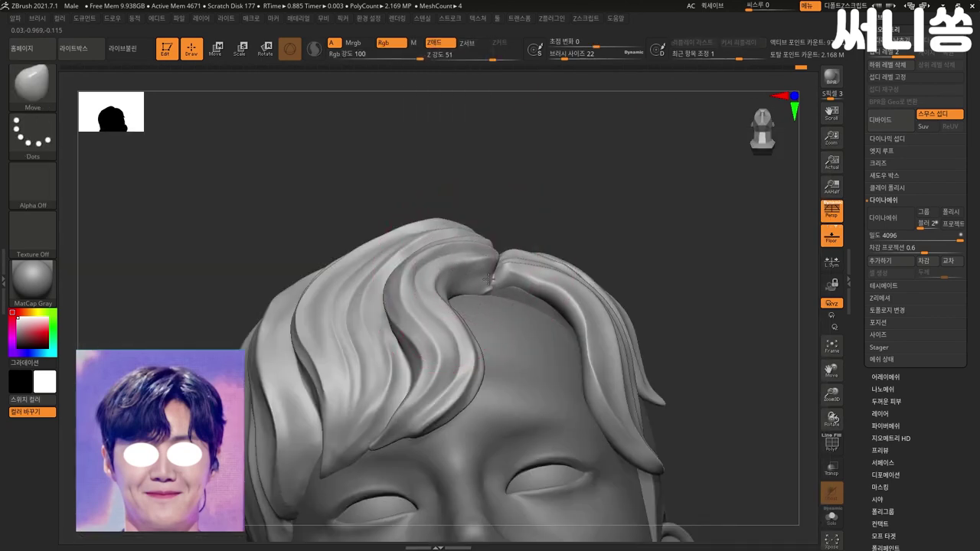
mouse_move(494, 272)
right_mouse_down()
mouse_move(499, 299)
mouse_move(451, 255)
right_mouse_up()
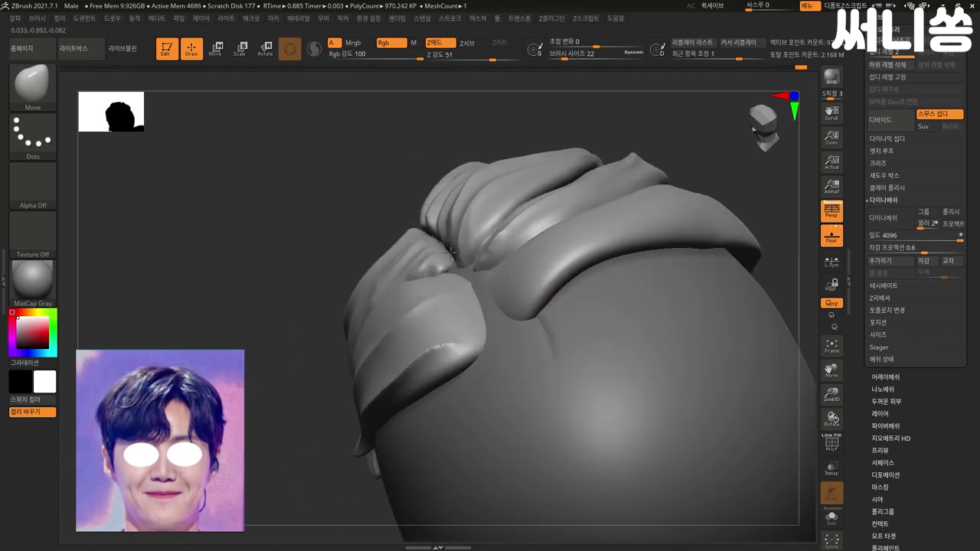
right_click_drag(452, 255, 558, 278)
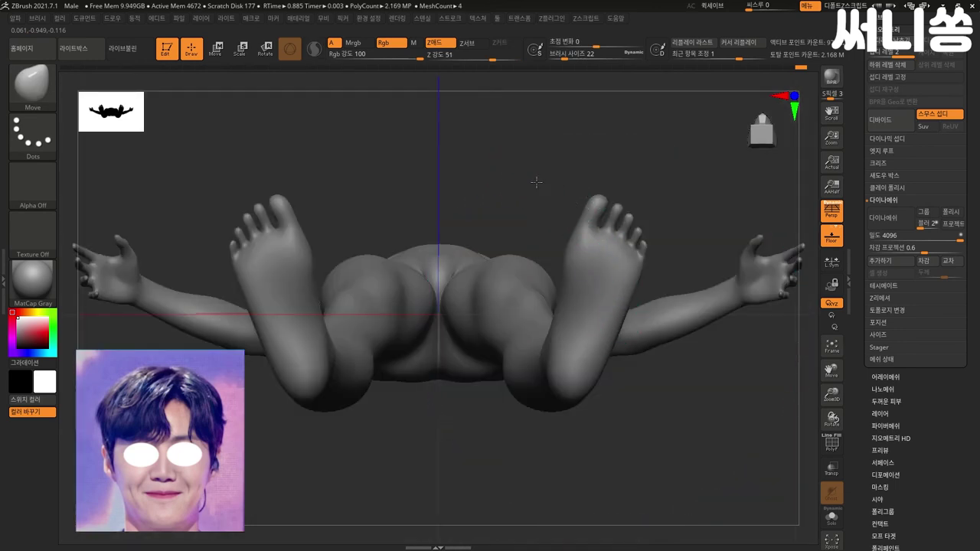
mouse_move(536, 184)
right_mouse_down()
mouse_move(520, 284)
mouse_move(520, 276)
mouse_move(602, 300)
mouse_move(569, 289)
mouse_move(587, 307)
mouse_move(609, 285)
mouse_move(476, 303)
right_mouse_up()
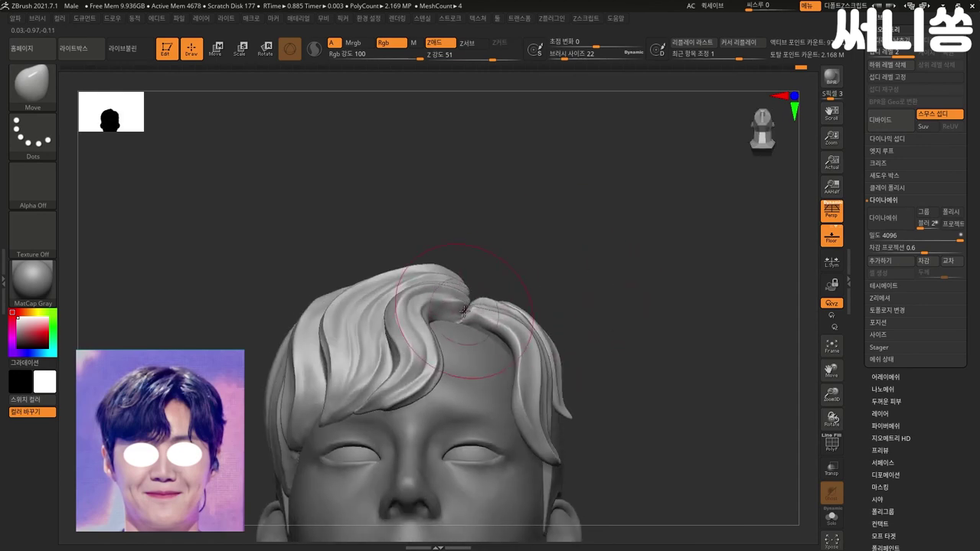
right_click_drag(465, 306, 478, 306)
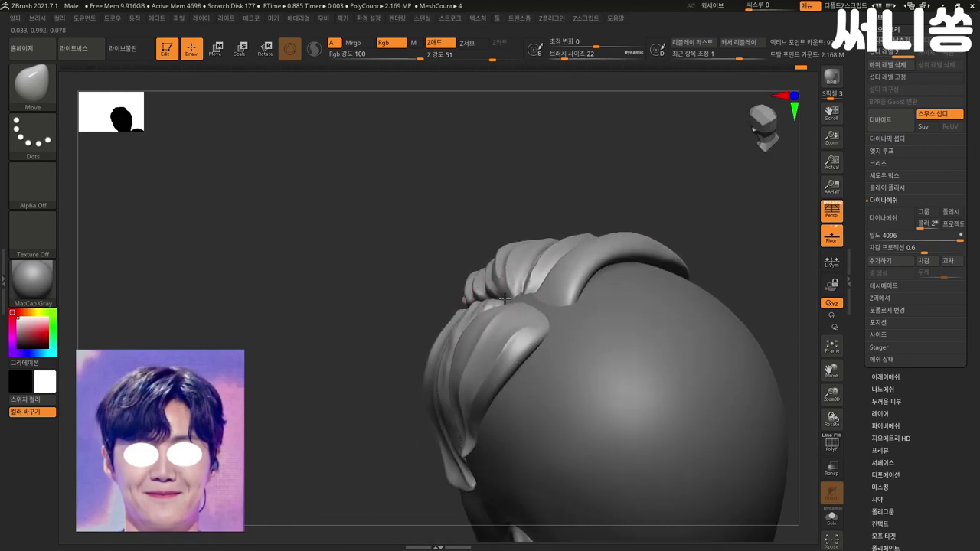
right_click_drag(507, 300, 494, 279)
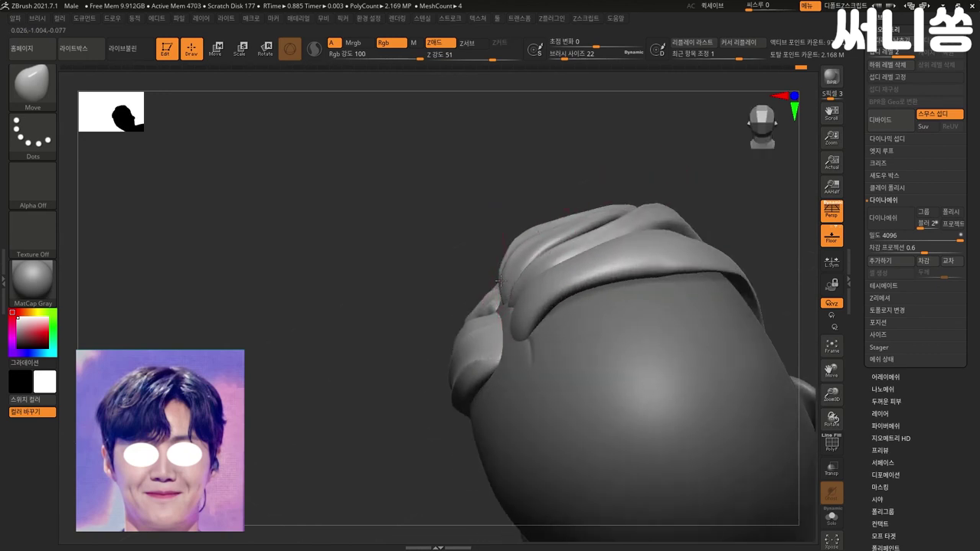
Step: Toggle isolating the hair on and off while orbiting, comparing it alone and with the bust
left_click(528, 229, "ctrl+shift")
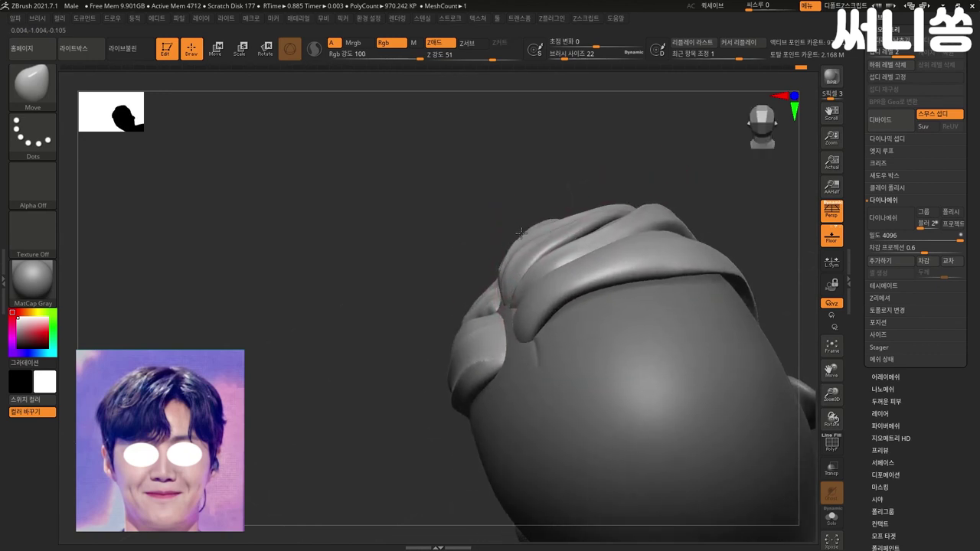
left_click(447, 271, "ctrl+shift")
mouse_move(447, 271)
right_mouse_down()
mouse_move(380, 290)
mouse_move(368, 248)
mouse_move(536, 317)
right_mouse_up()
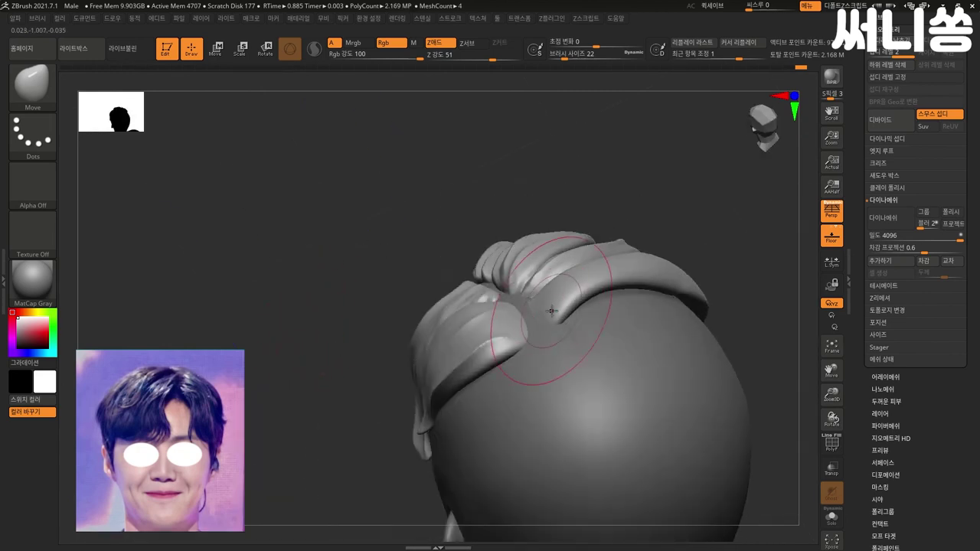
right_click_drag(700, 223, 656, 215)
left_click(567, 287, "ctrl+shift")
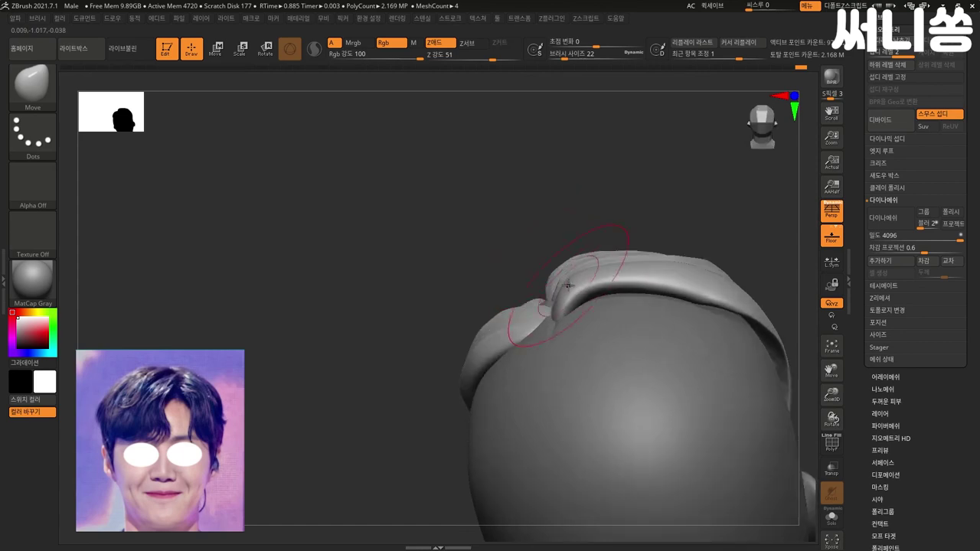
mouse_move(567, 283)
right_mouse_down()
mouse_move(571, 271)
mouse_move(560, 268)
right_mouse_up()
left_click(570, 271, "ctrl+shift")
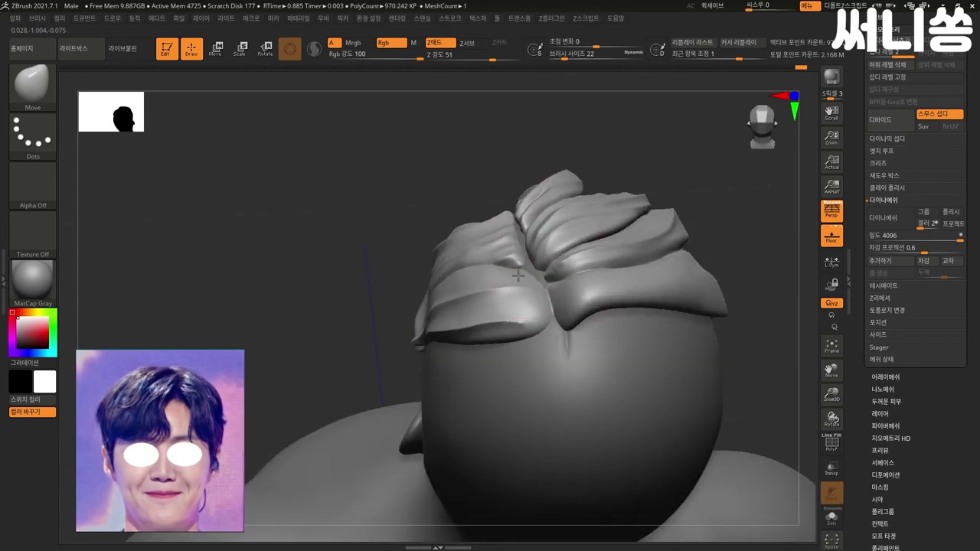
mouse_move(490, 249)
right_mouse_down()
mouse_move(631, 231)
mouse_move(537, 295)
right_mouse_up()
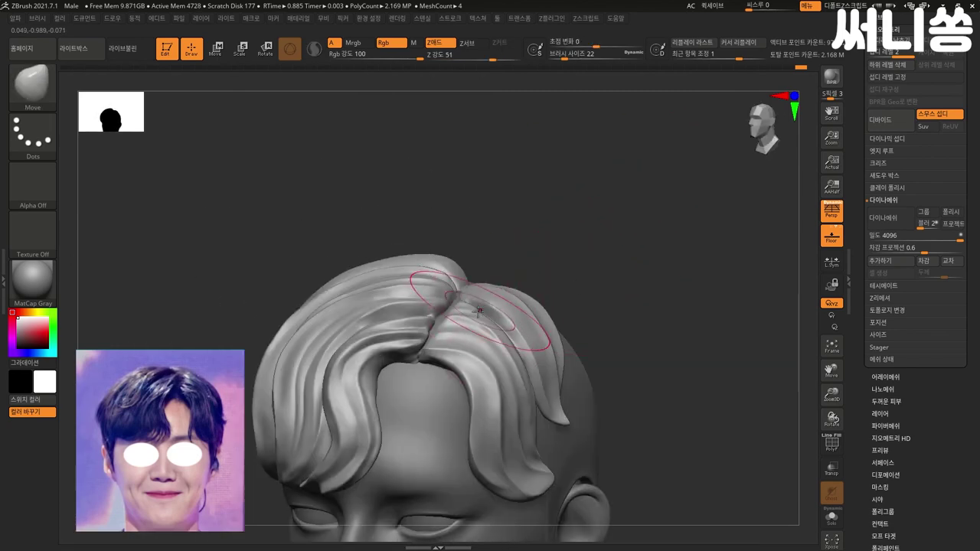
left_click(580, 263, "ctrl+shift")
right_click_drag(580, 263, 516, 176)
left_click(604, 350, "ctrl+shift")
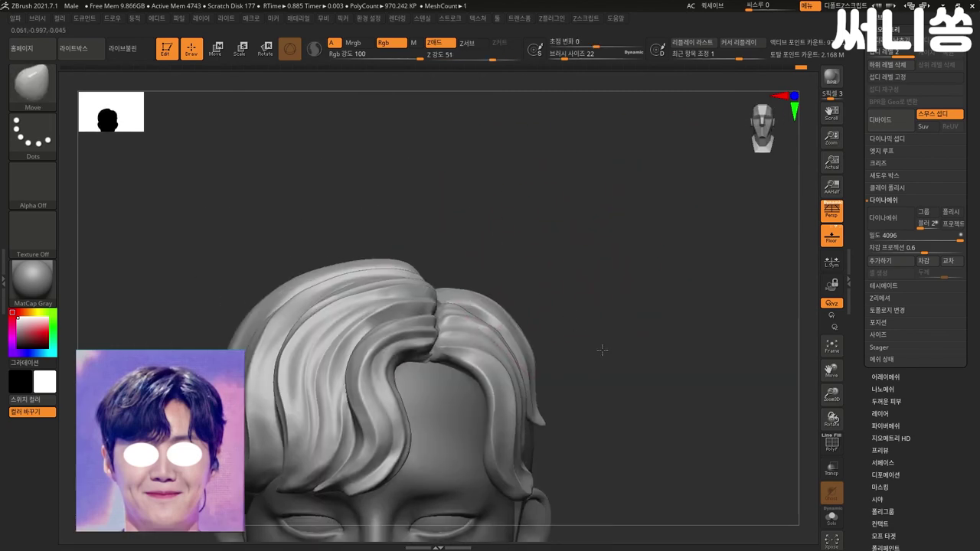
right_click_drag(605, 350, 602, 300)
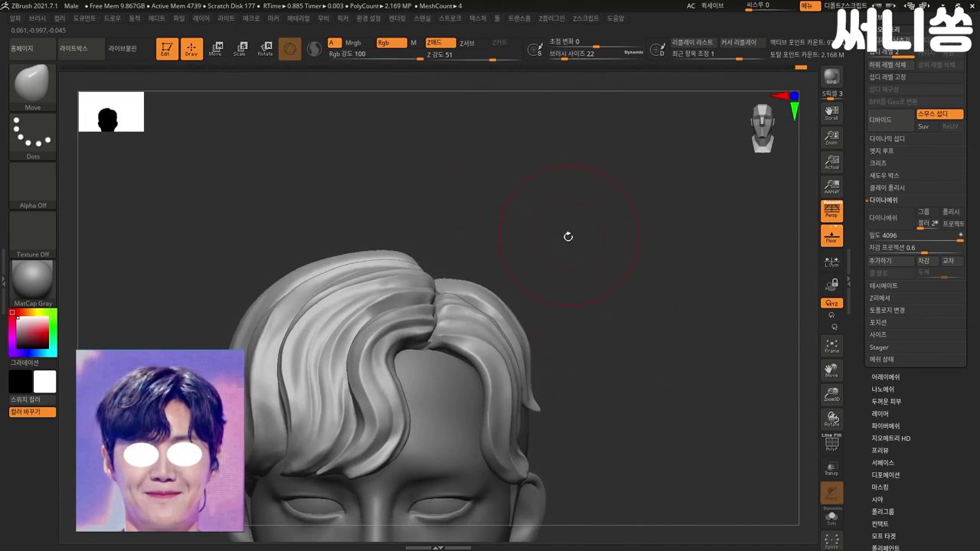
mouse_move(610, 260)
right_mouse_down()
mouse_move(602, 256)
mouse_move(610, 268)
mouse_move(717, 302)
mouse_move(554, 219)
right_mouse_up()
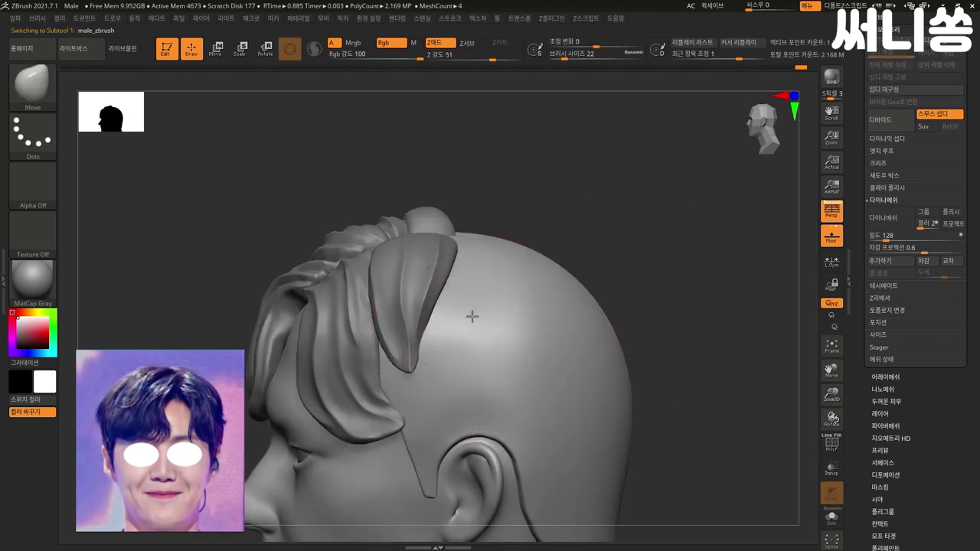
Step: With ClayBuildup, build up clay strokes on the scalp beside the hair lock
key("b")
key("c")
key("b")
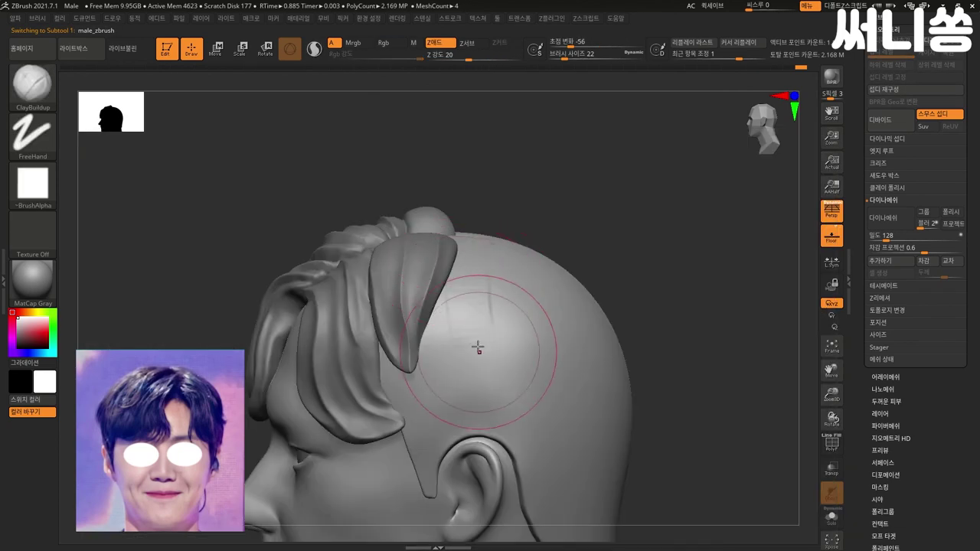
mouse_move(480, 280)
left_mouse_down()
mouse_move(477, 335)
mouse_move(459, 256)
left_mouse_up()
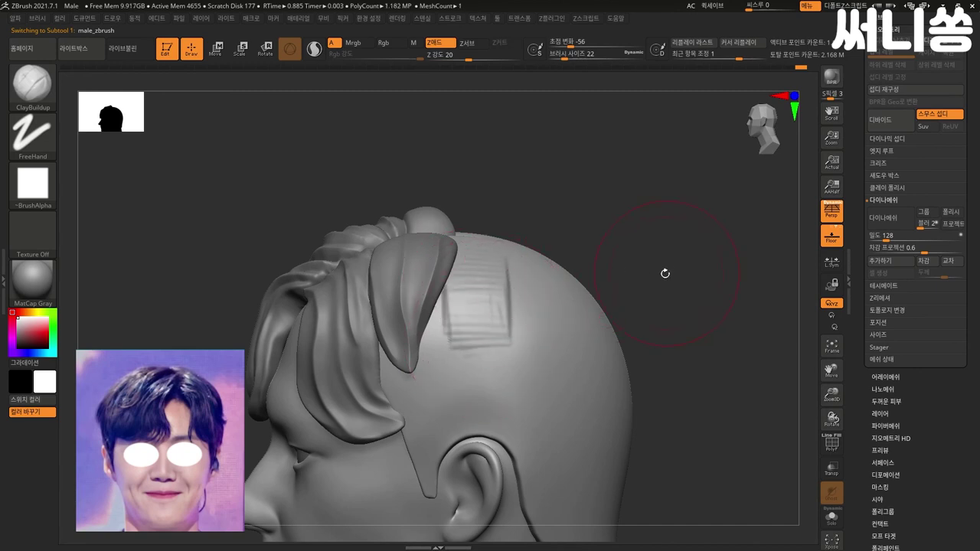
left_click_drag(665, 273, 497, 166)
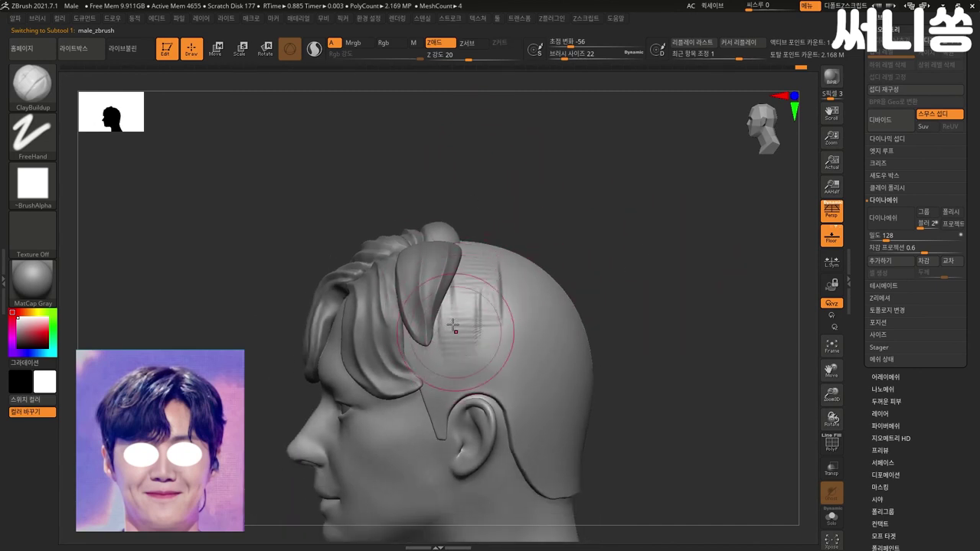
left_click_drag(439, 320, 448, 360)
mouse_move(597, 322)
left_mouse_down()
mouse_move(628, 307)
mouse_move(536, 337)
left_mouse_up()
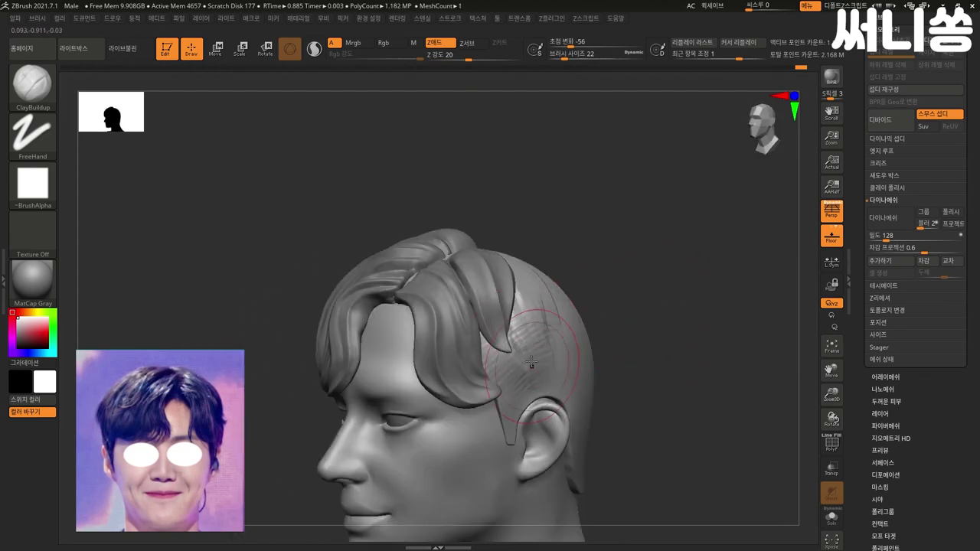
mouse_move(598, 322)
left_mouse_down()
mouse_move(595, 308)
mouse_move(536, 337)
left_mouse_up()
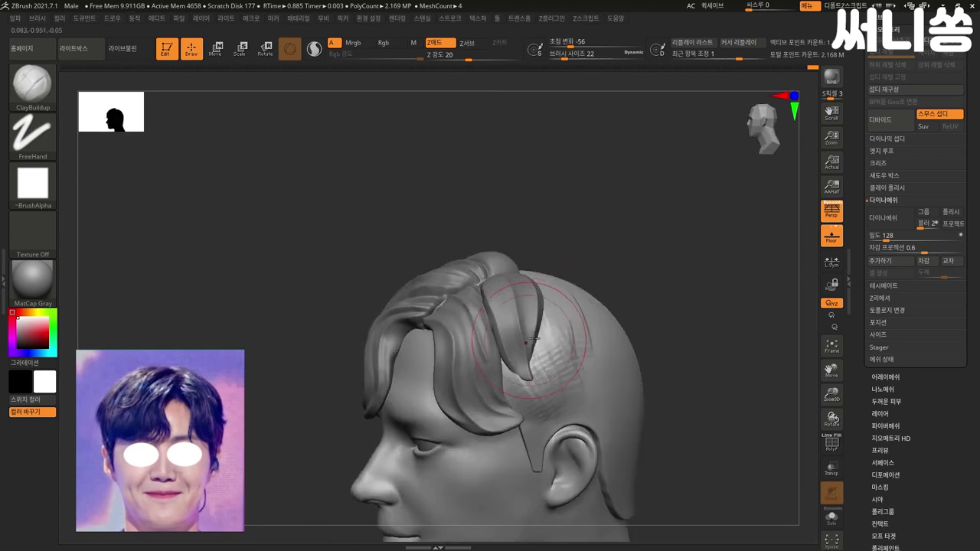
Step: Smooth the scalp patch and subdivide the head twice to about 18.9 million polygons
key("shift")
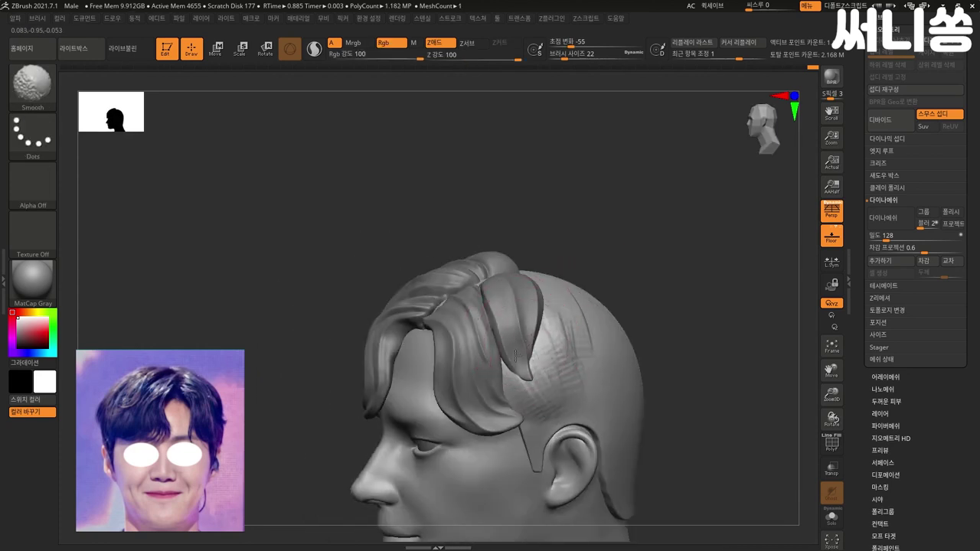
left_click_drag(626, 309, 700, 304)
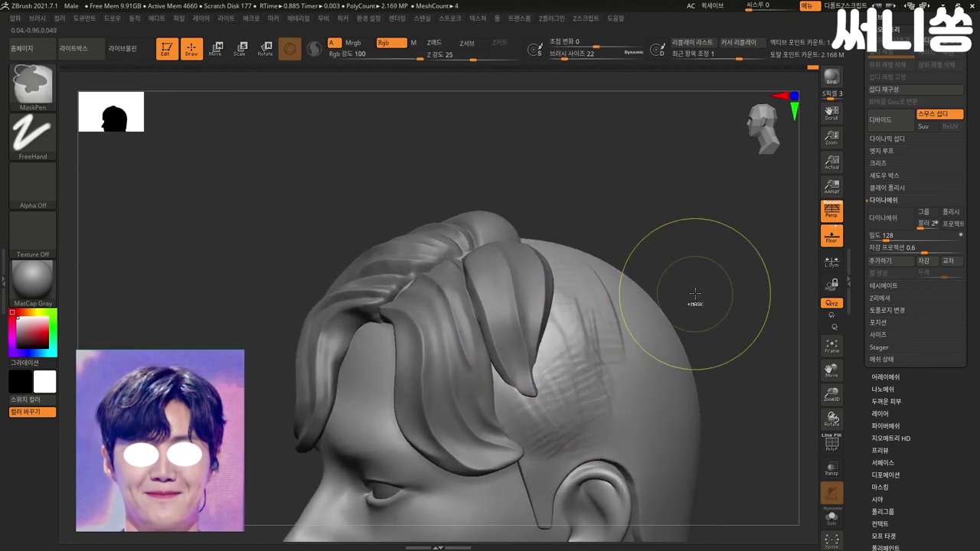
key("ctrl+d")
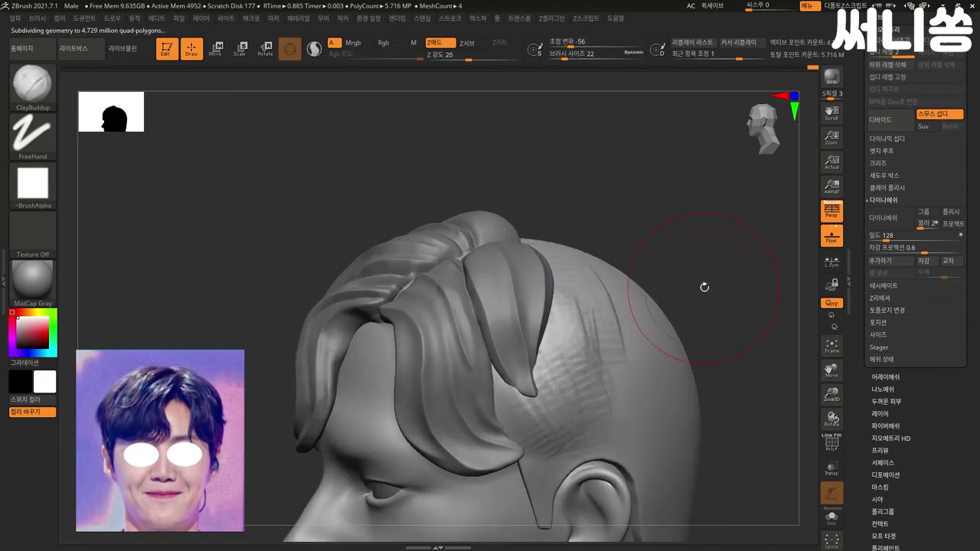
key("shift")
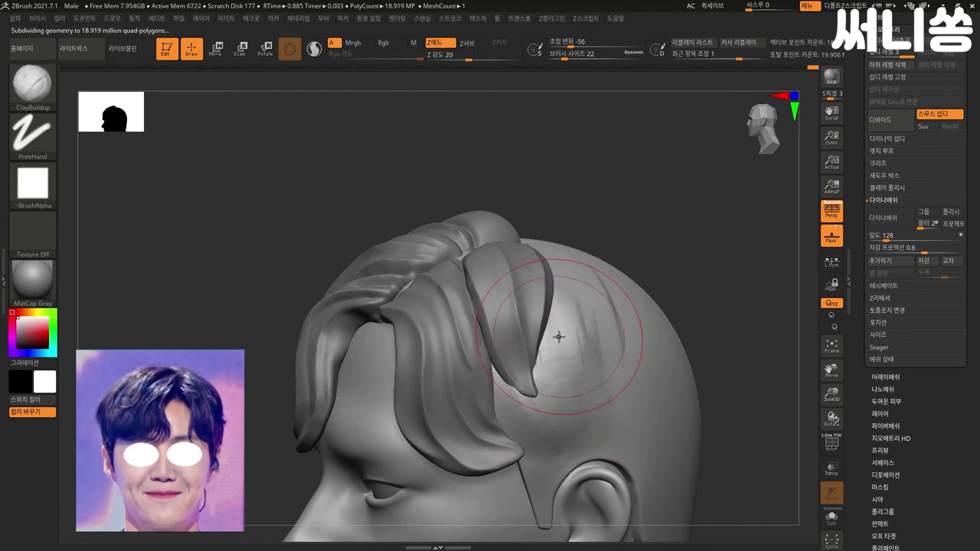
key("ctrl")
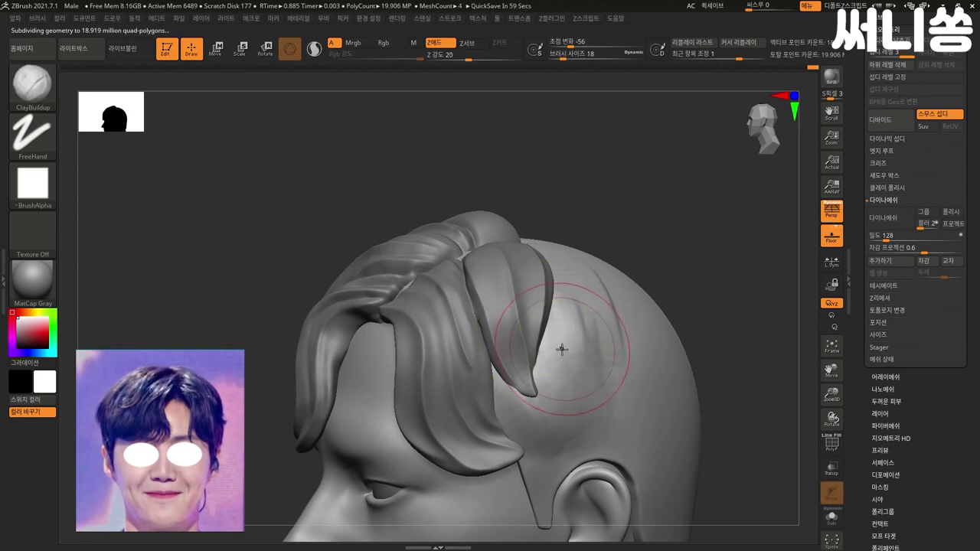
Step: Shrink the brush to Draw Size 6 and sculpt and soften the temple hairline
key("bracketleft")
left_click_drag(544, 341, 552, 382)
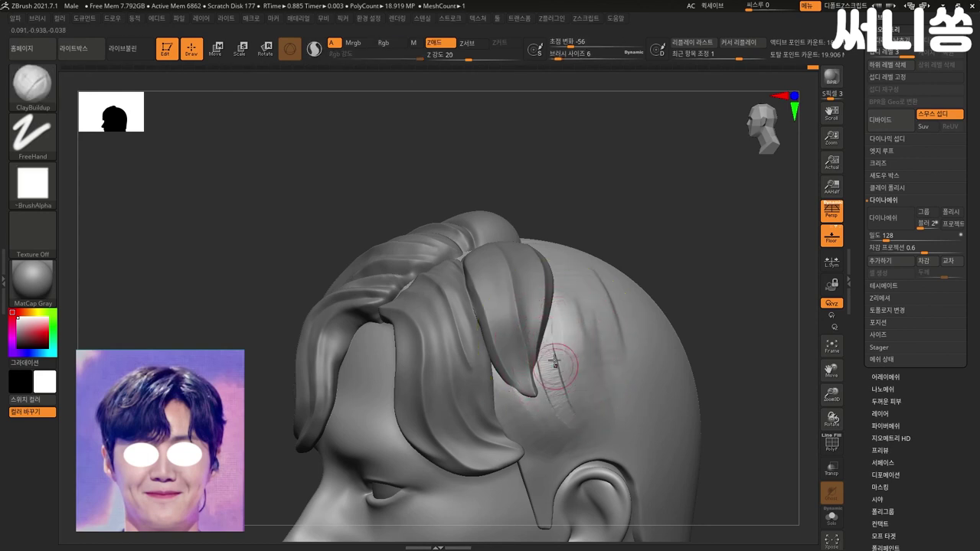
key("shift")
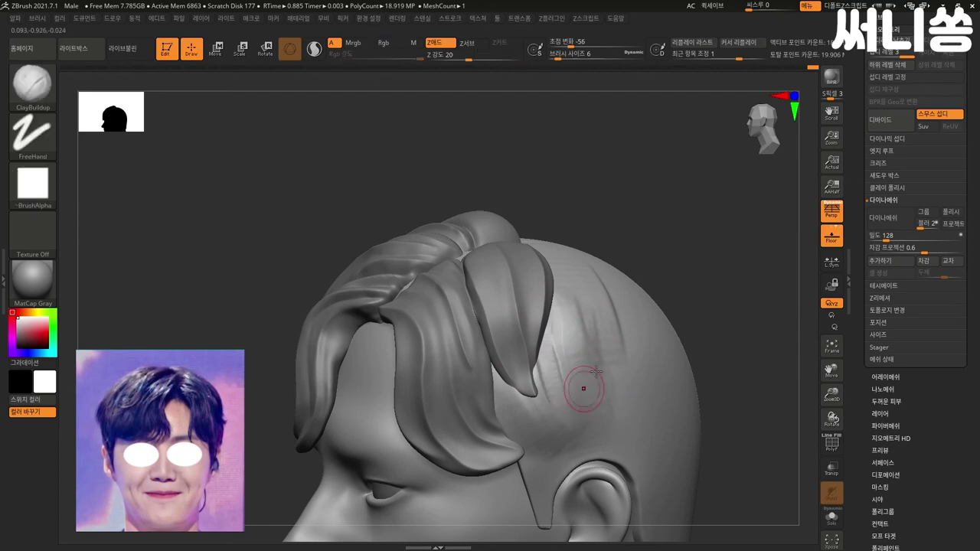
mouse_move(677, 306)
left_mouse_down()
mouse_move(728, 271)
mouse_move(680, 314)
mouse_move(654, 374)
mouse_move(624, 365)
mouse_move(618, 344)
mouse_move(623, 370)
mouse_move(595, 350)
left_mouse_up()
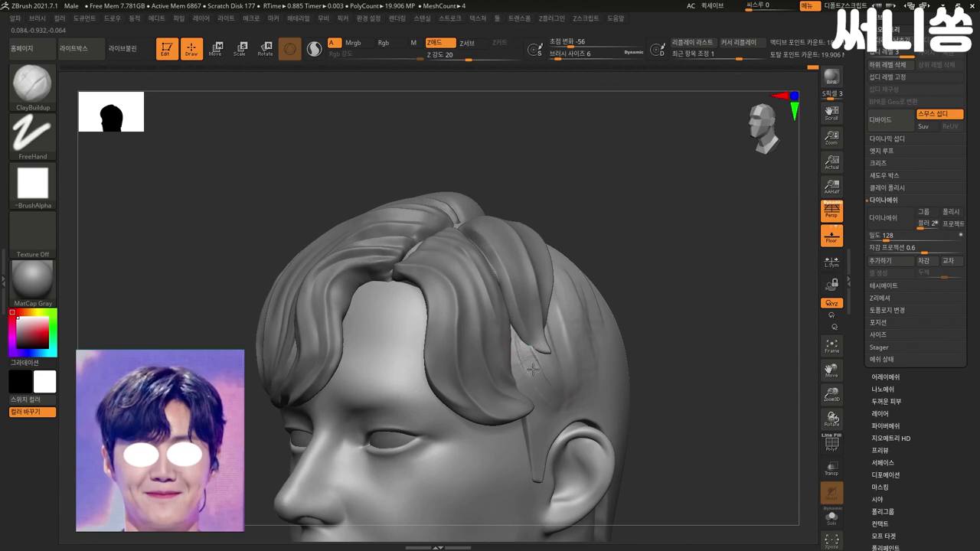
left_click_drag(530, 367, 520, 355, "shift")
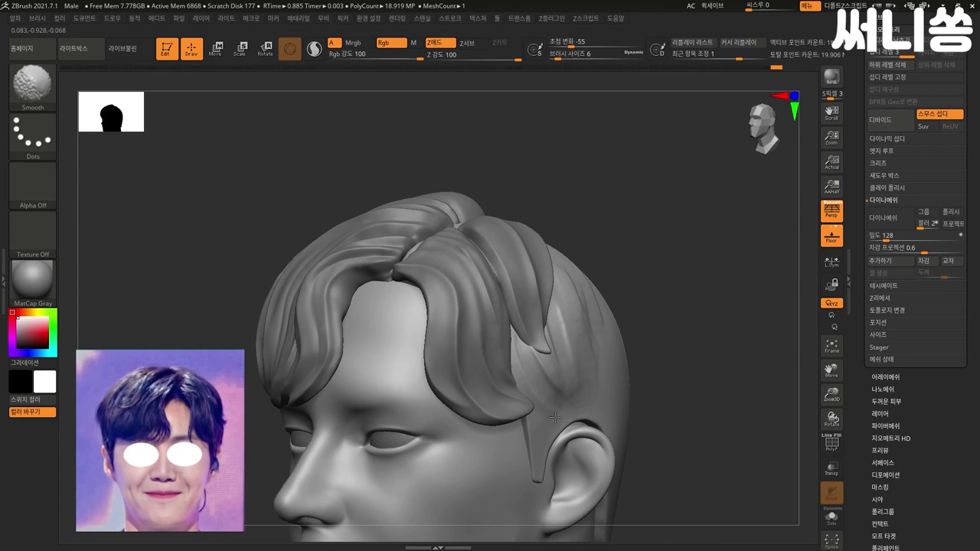
mouse_move(658, 391)
left_mouse_down()
mouse_move(685, 372)
mouse_move(682, 340)
mouse_move(557, 350)
left_mouse_up()
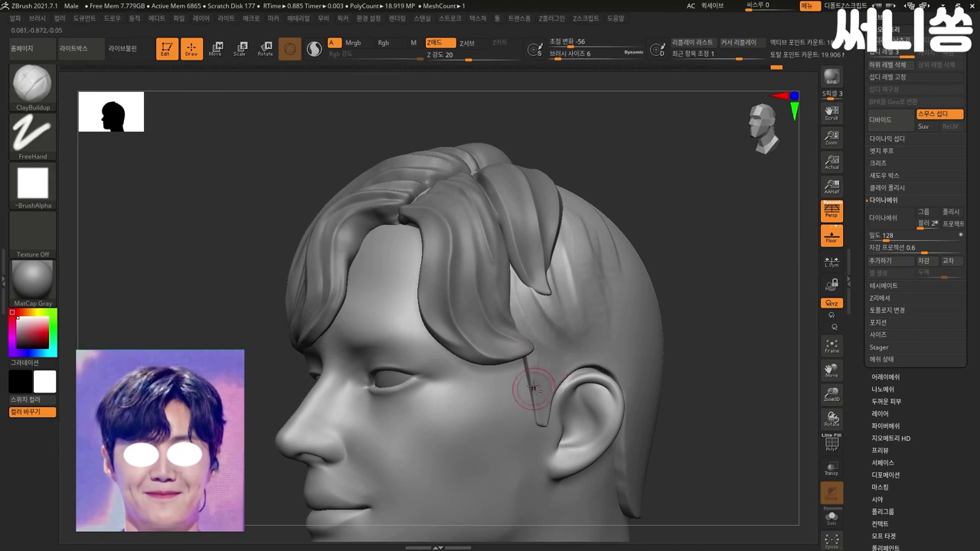
mouse_move(525, 325)
left_mouse_down("shift")
mouse_move(539, 346)
mouse_move(526, 327)
left_mouse_up("shift")
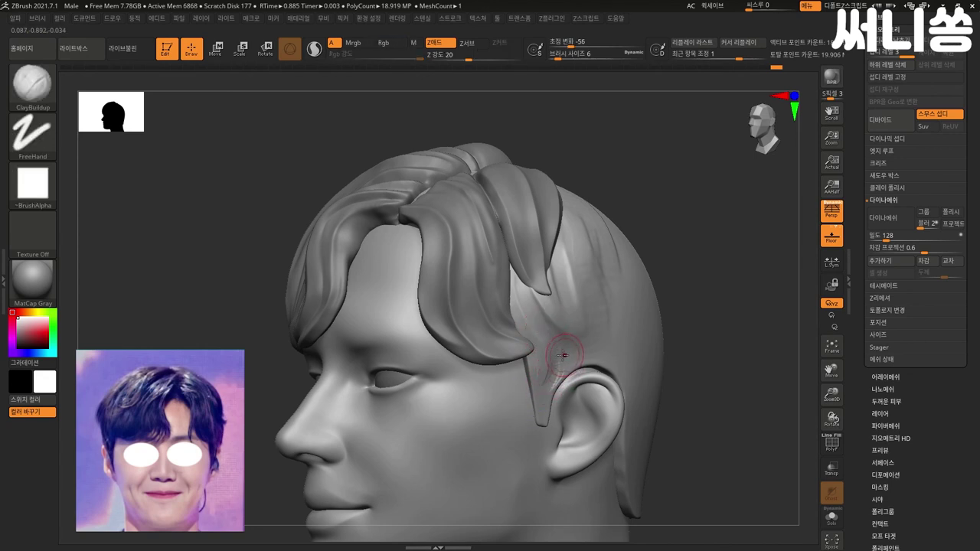
Step: Reshape the sideburn in front of the ear and repeatedly smooth its edge
left_click_drag(548, 383, 539, 394)
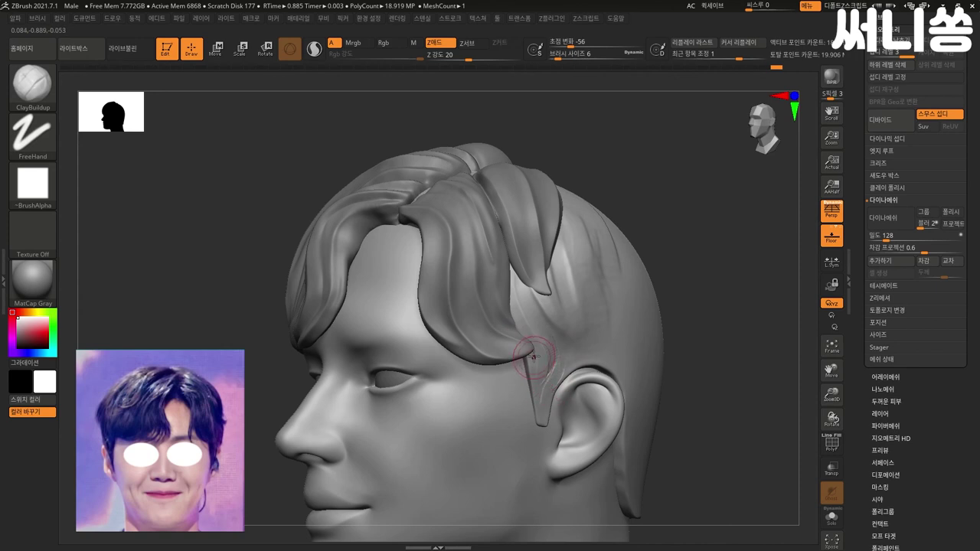
key("shift")
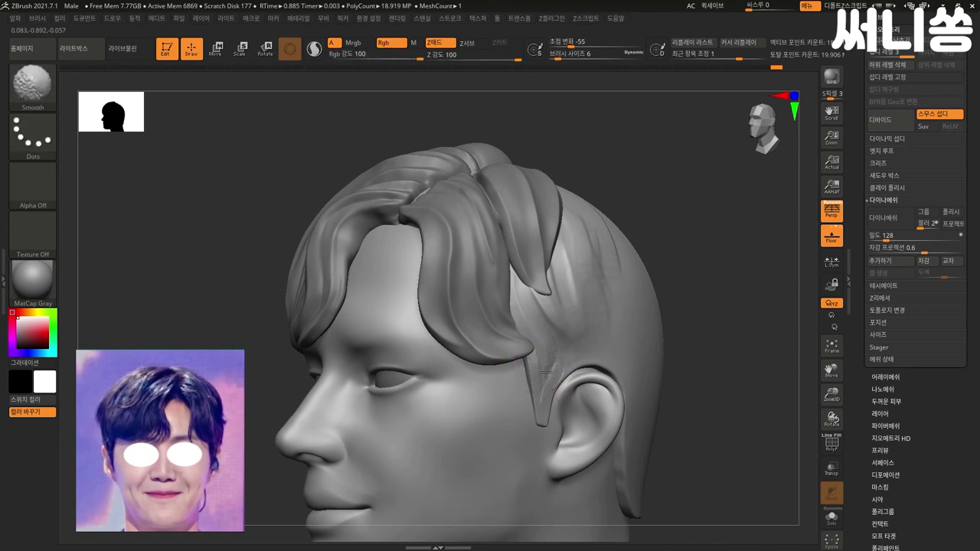
left_click_drag(527, 369, 522, 356)
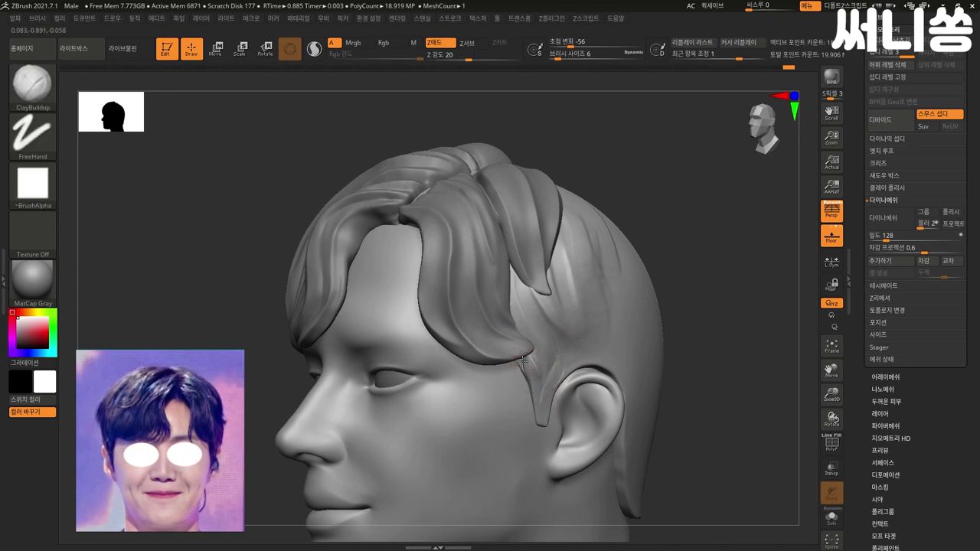
key("shift")
left_click_drag(527, 364, 529, 371, "shift")
key("shift")
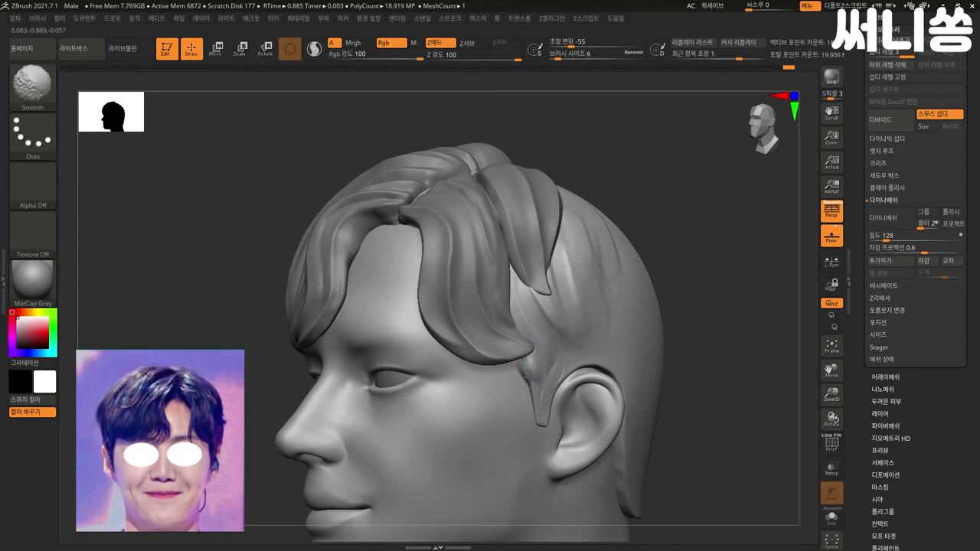
left_click_drag(531, 365, 522, 356, "shift")
key("shift")
left_click_drag(542, 380, 536, 366, "shift")
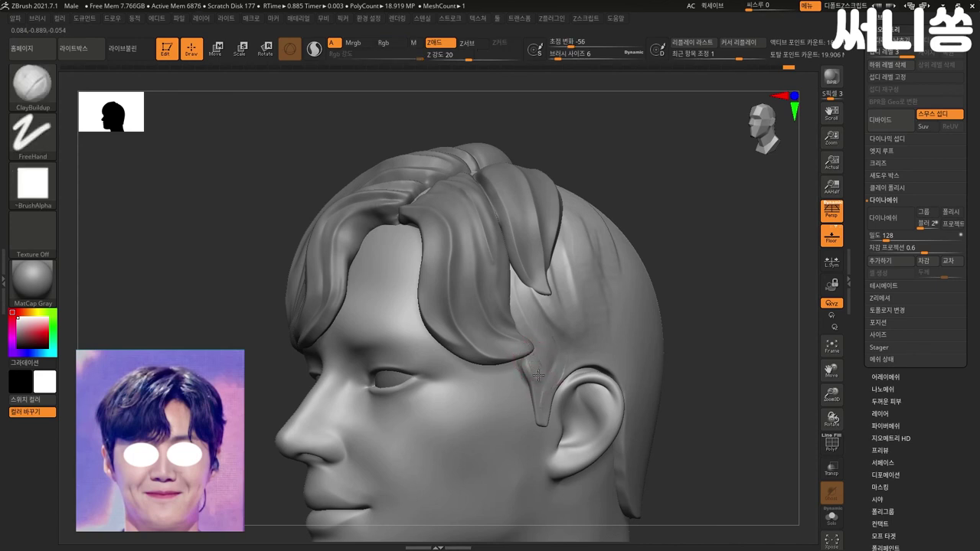
key("shift")
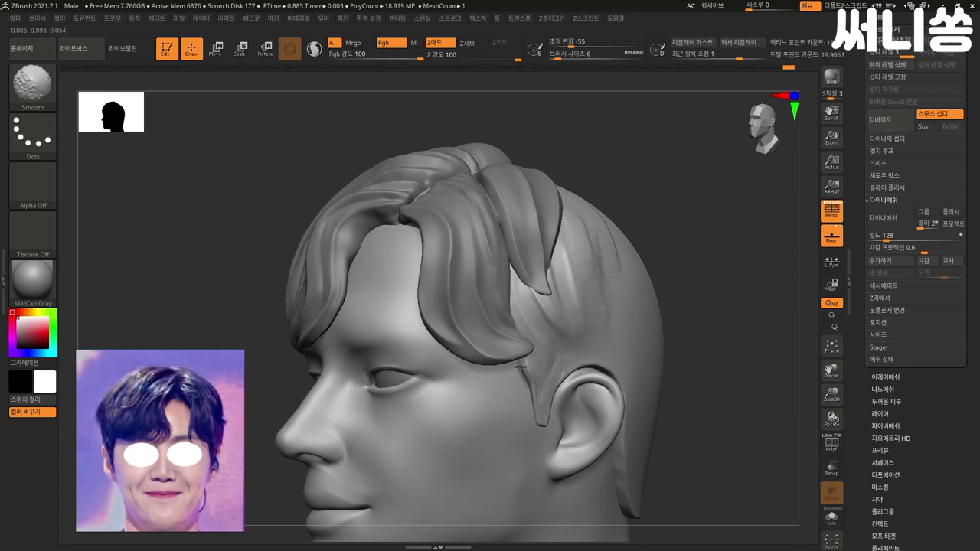
mouse_move(708, 346)
left_mouse_down("shift")
mouse_move(718, 333)
mouse_move(707, 327)
left_mouse_up("shift")
key("ctrl")
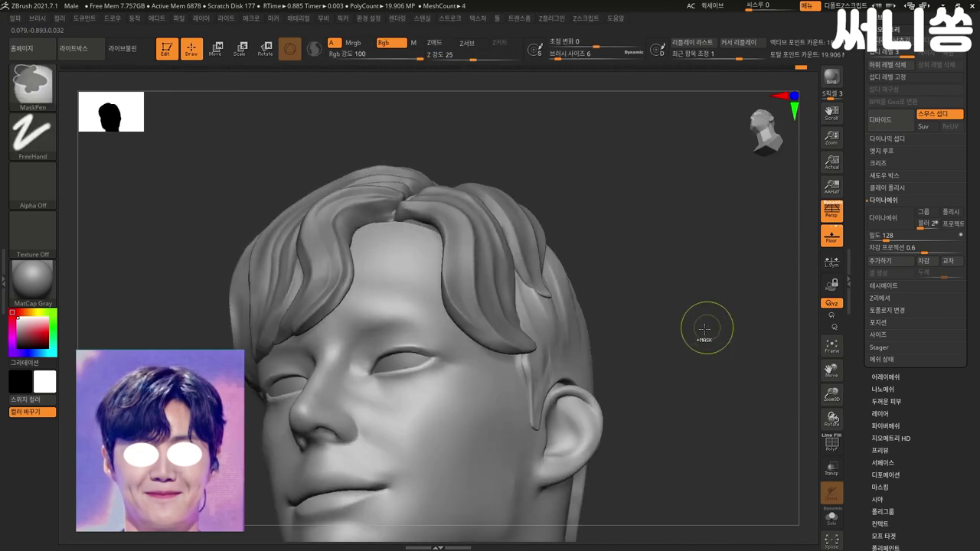
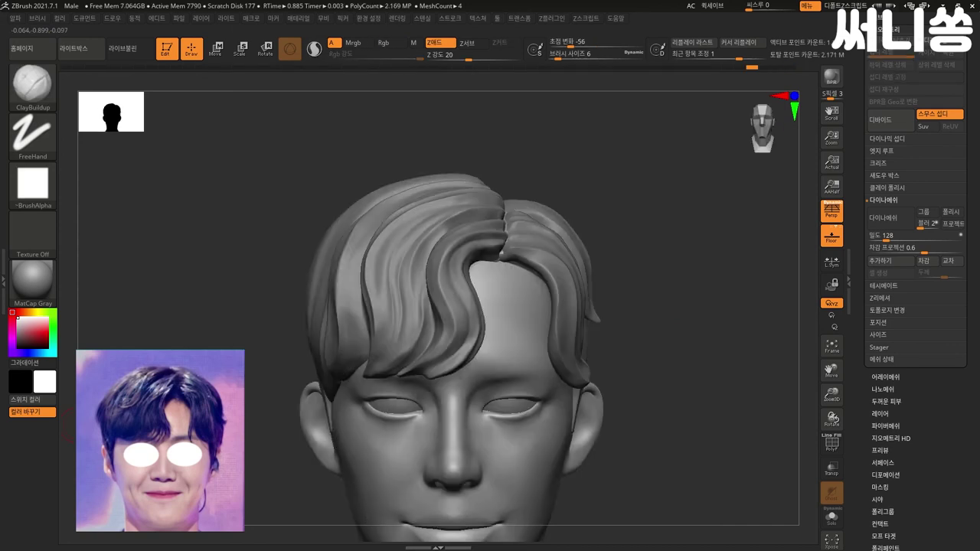
Step: Split the hidden part of the hair mesh into a new subtool, accepting the undo-history warning
left_click_drag(612, 331, 689, 330)
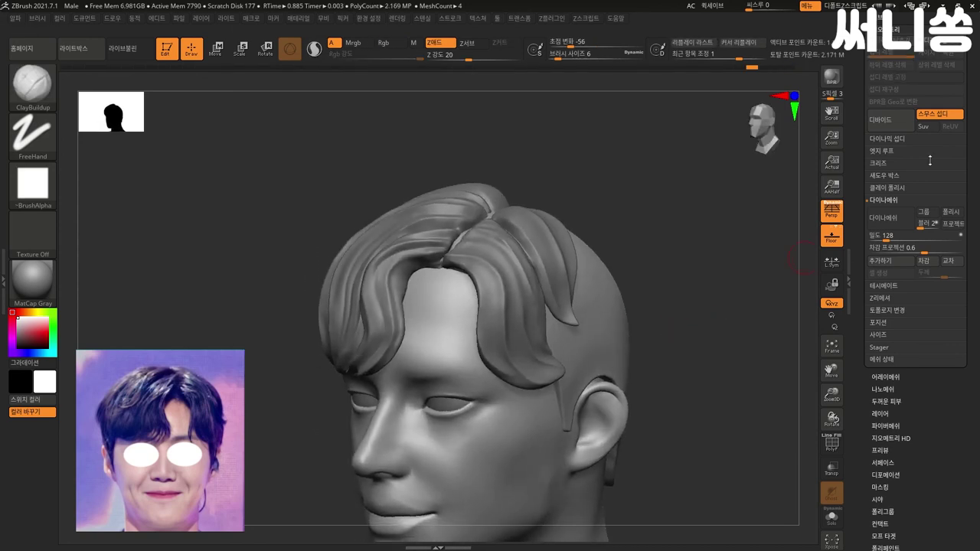
left_click(881, 34)
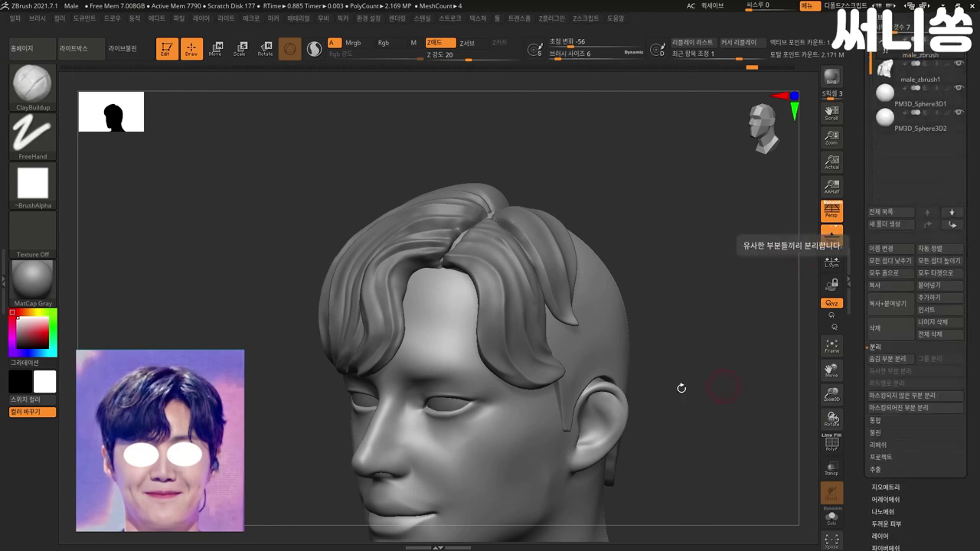
left_click(711, 347, "ctrl+shift")
left_click(615, 368)
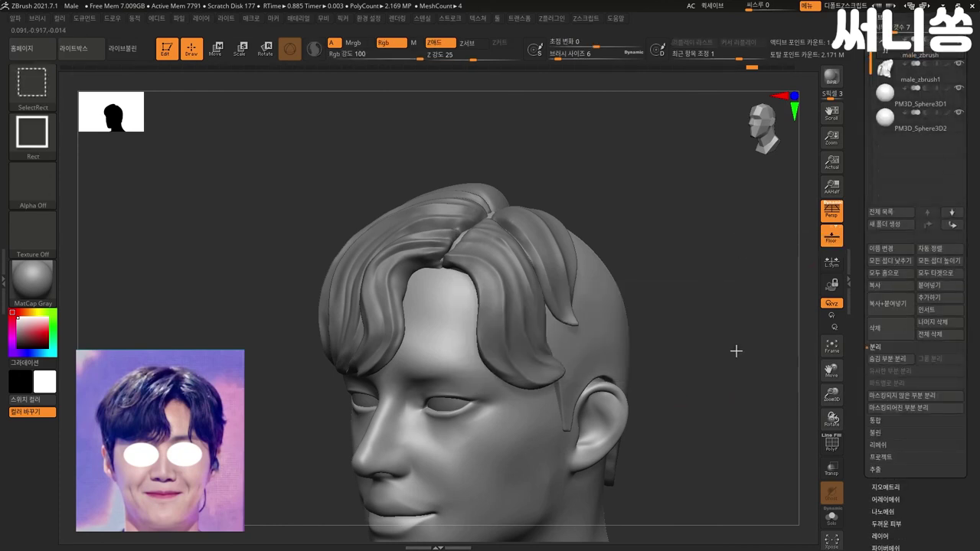
Step: Inspect the split hair by toggling visibility and switching between male_zbrush1_1 and male_zbrush1
left_click(707, 308, "ctrl+shift")
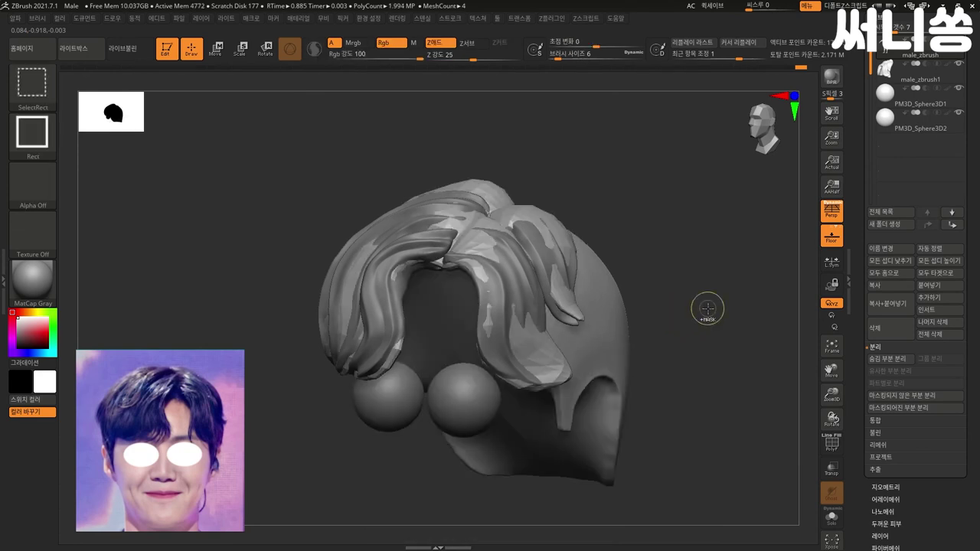
left_click(765, 328, "ctrl+shift")
left_click(891, 358)
left_click(579, 329, "alt")
mouse_move(735, 404)
left_mouse_down()
mouse_move(698, 400)
mouse_move(797, 276)
left_mouse_up()
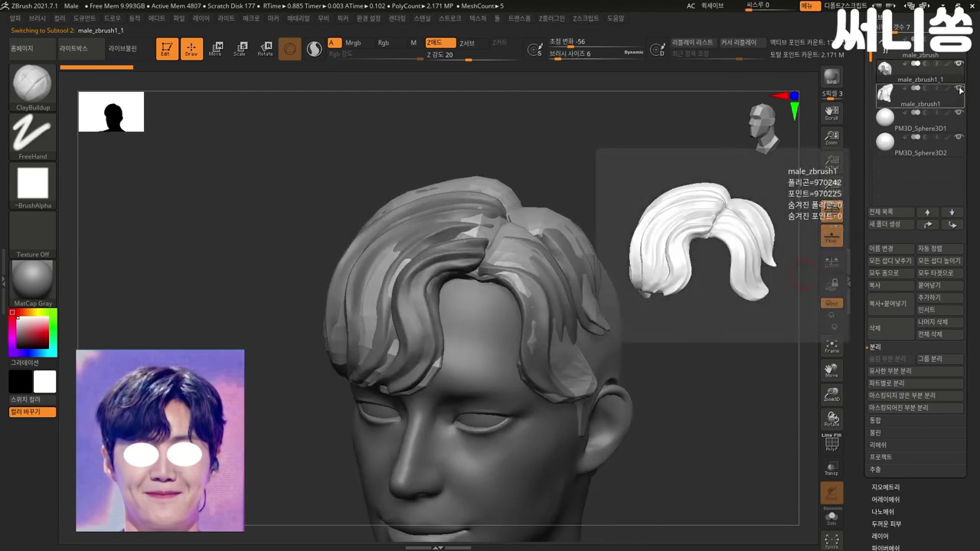
left_click(960, 90)
mouse_move(919, 95)
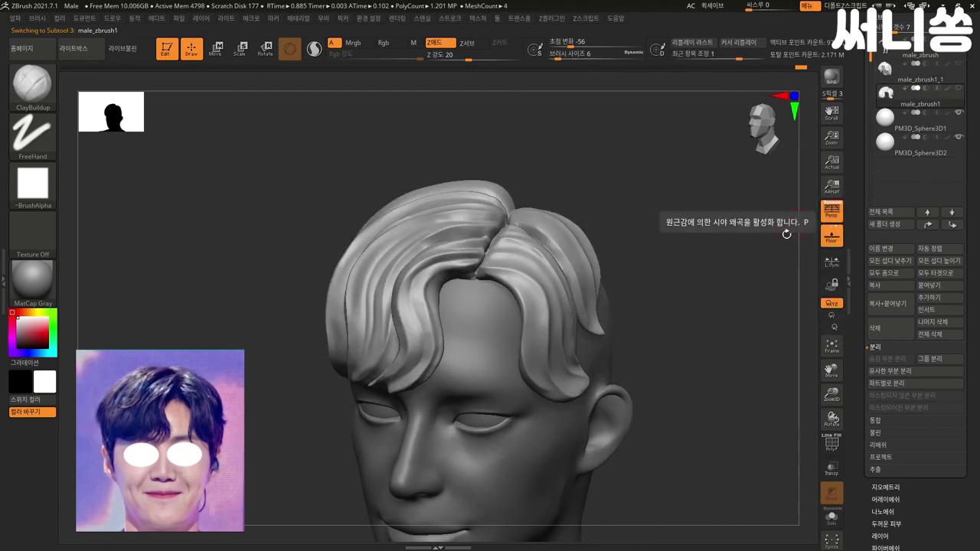
left_click_drag(692, 287, 683, 272)
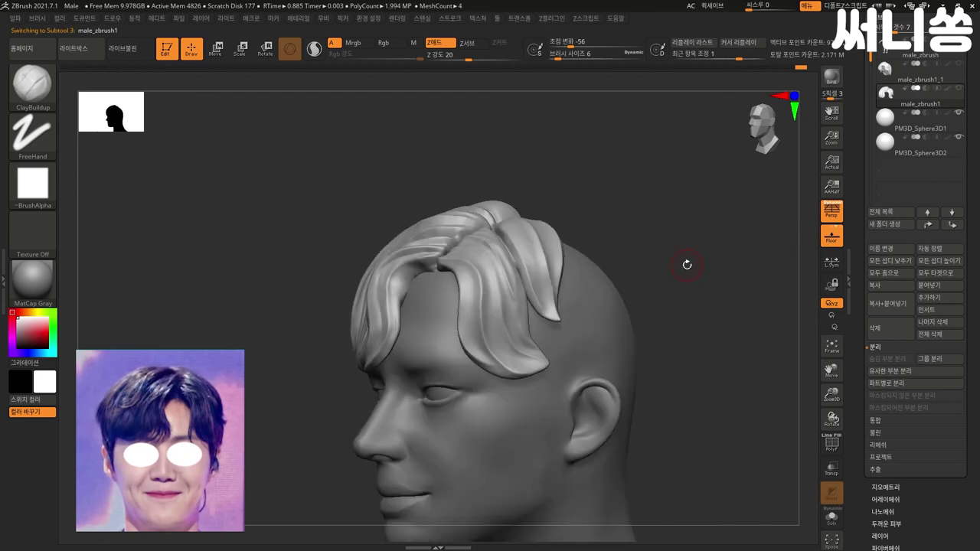
Step: Isolate and hide the scalp cap on male_zbrush1_1 so it splits off as male_zbrush1_2
left_click(960, 63)
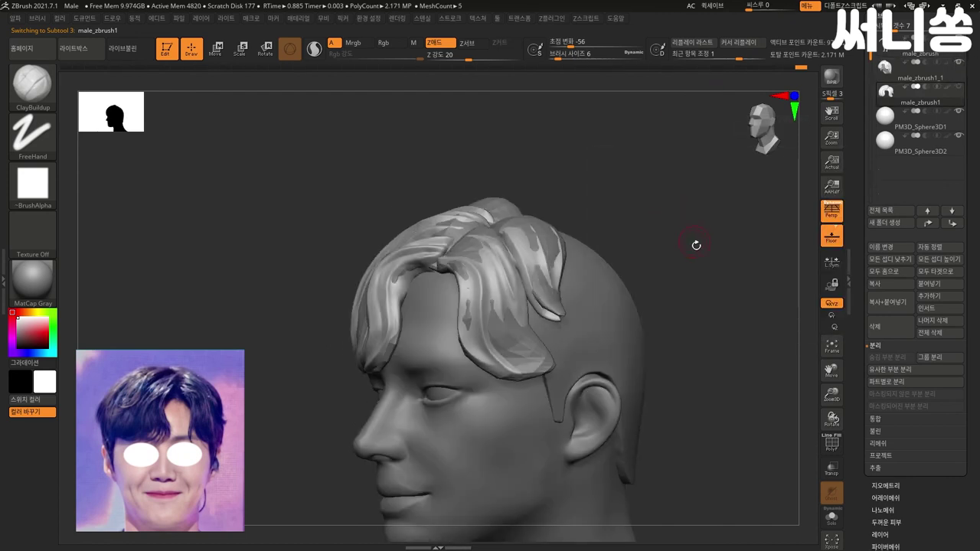
left_click_drag(702, 261, 696, 263)
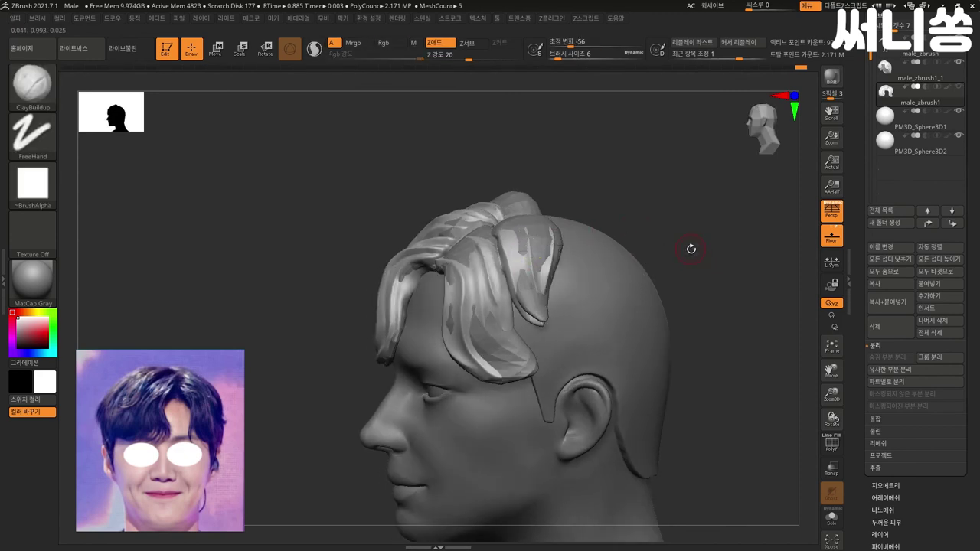
left_click(626, 274, "alt")
left_click(622, 266, "ctrl+shift")
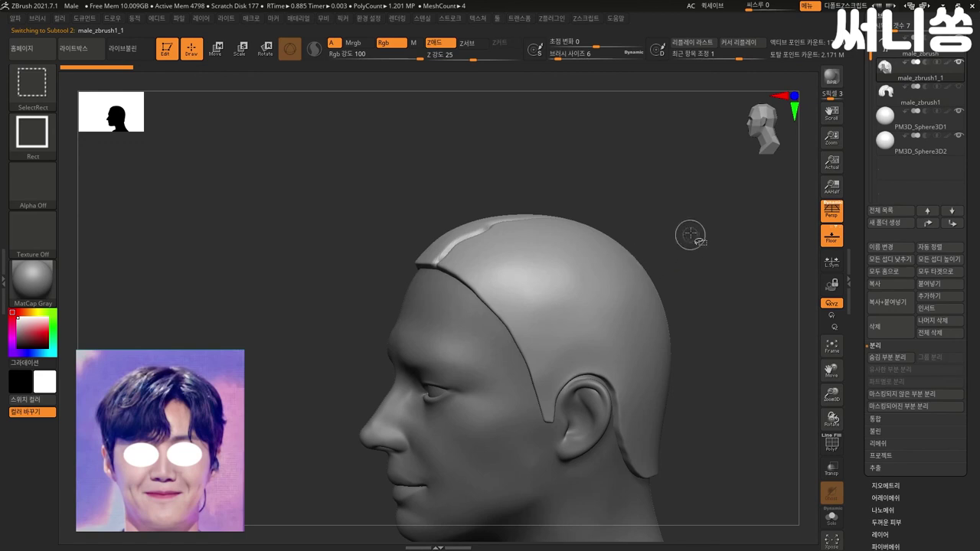
left_click_drag(706, 247, 733, 310, "ctrl+shift")
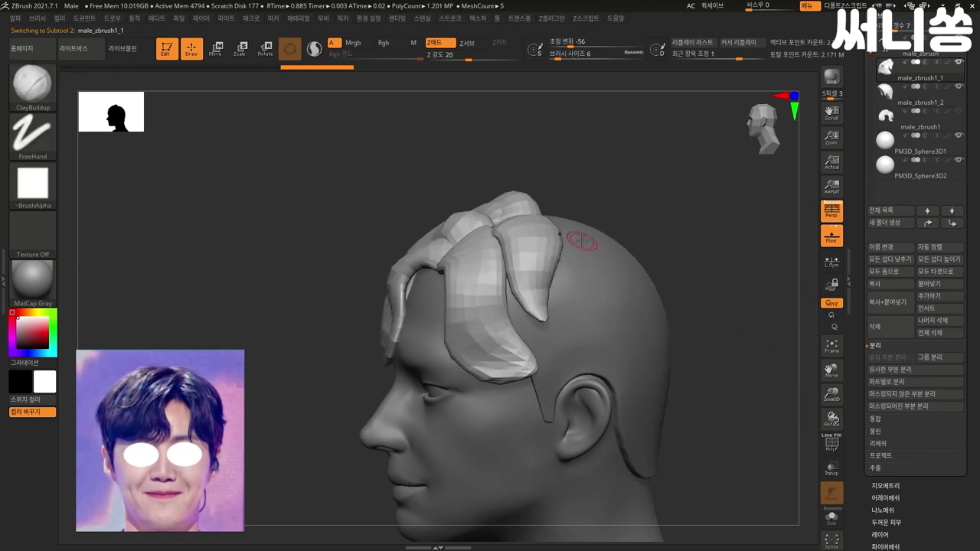
mouse_move(886, 92)
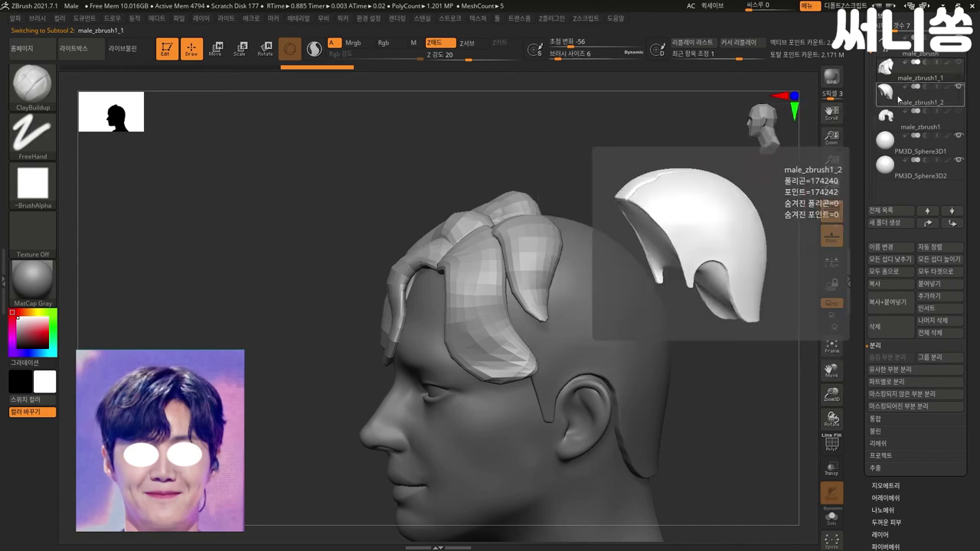
left_click(899, 98)
left_click(959, 112)
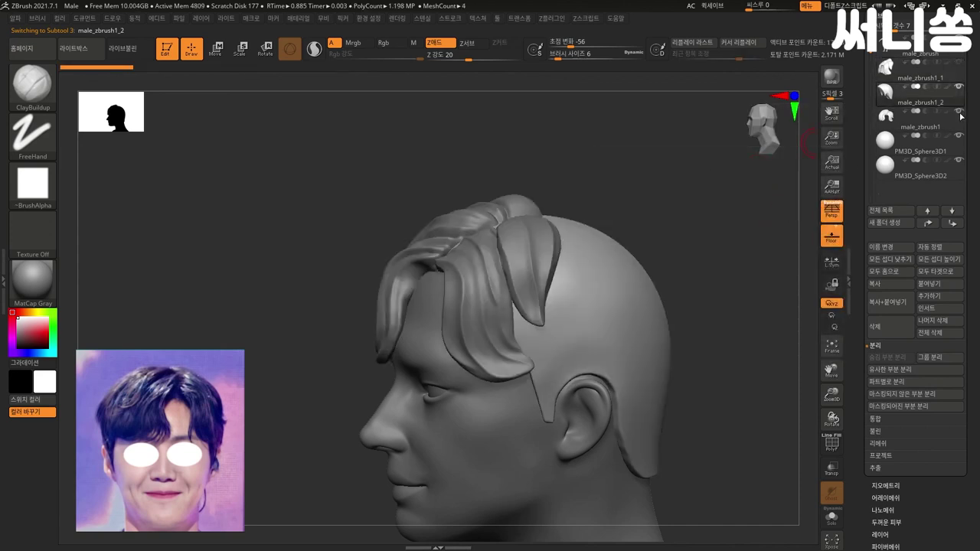
left_click_drag(759, 326, 780, 337)
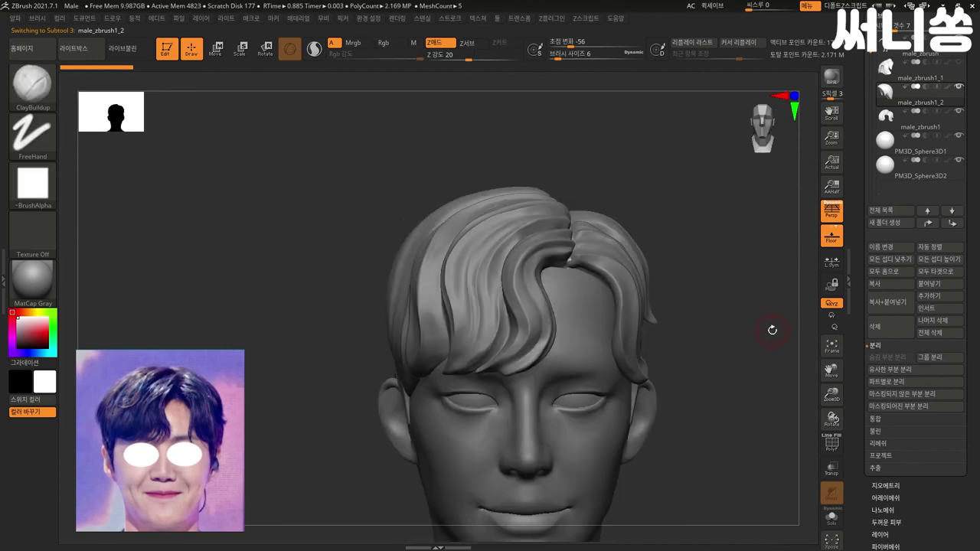
Step: Zoom in on the side of the head and turn on Solo for male_zbrush1_2
mouse_move(751, 331)
left_mouse_down()
mouse_move(715, 350)
mouse_move(695, 323)
mouse_move(667, 316)
left_mouse_up()
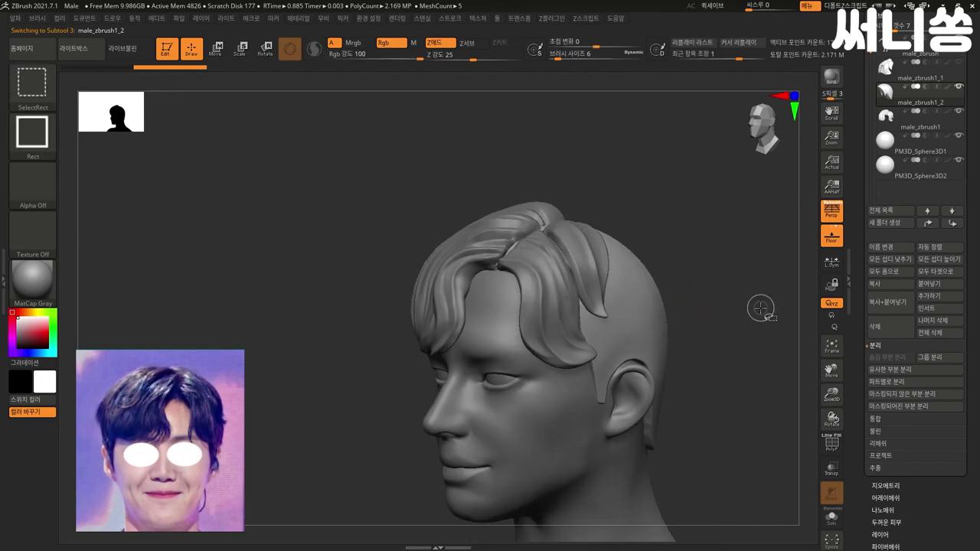
mouse_move(694, 311)
left_mouse_down()
mouse_move(708, 297)
mouse_move(667, 309)
left_mouse_up()
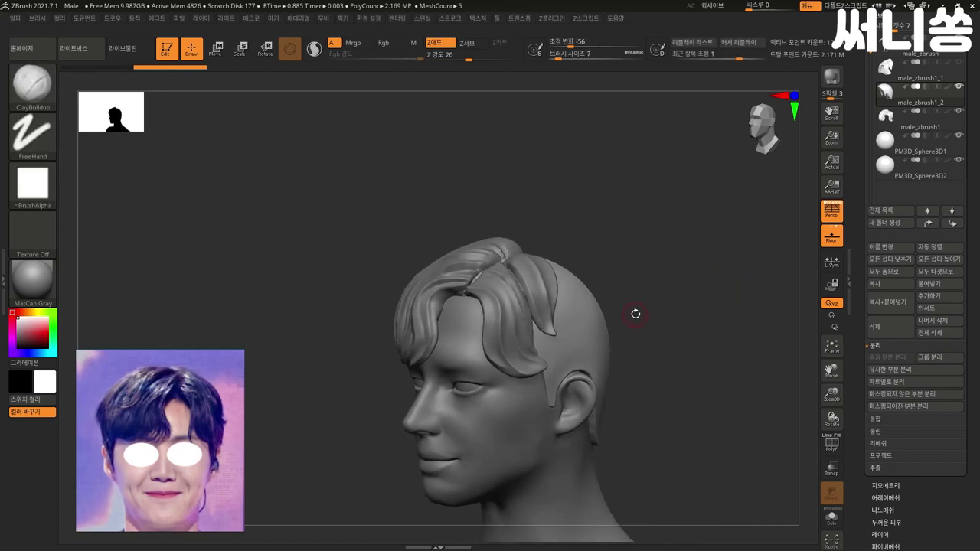
key("space")
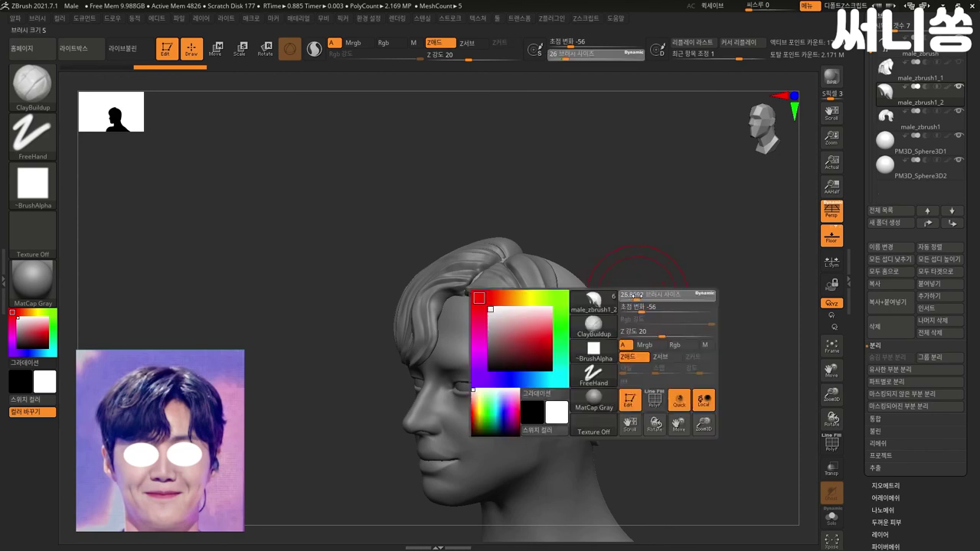
left_click_drag(648, 271, 563, 325, "alt")
left_click(563, 325, "ctrl")
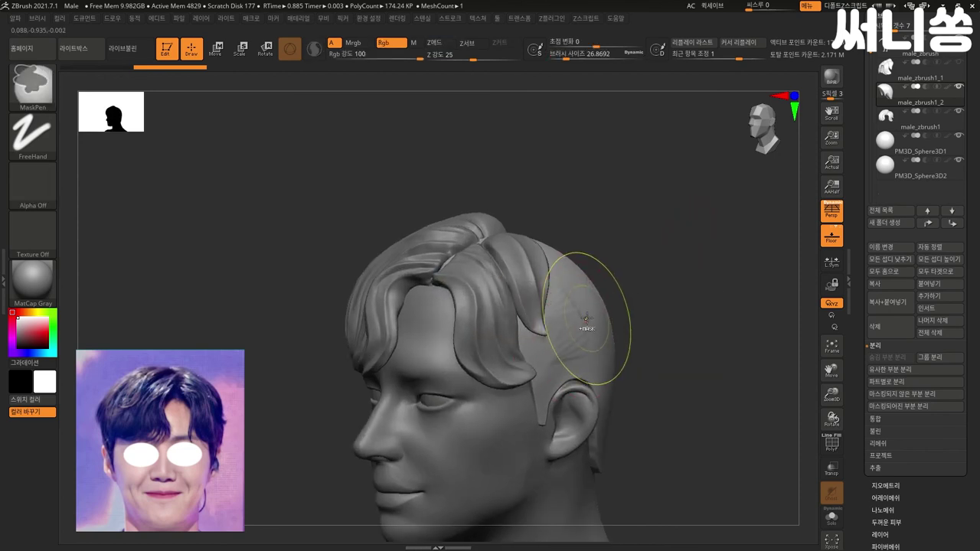
Step: Set the brush to draw size 6 with focal shift -49
key("space")
left_click_drag(673, 297, 677, 299)
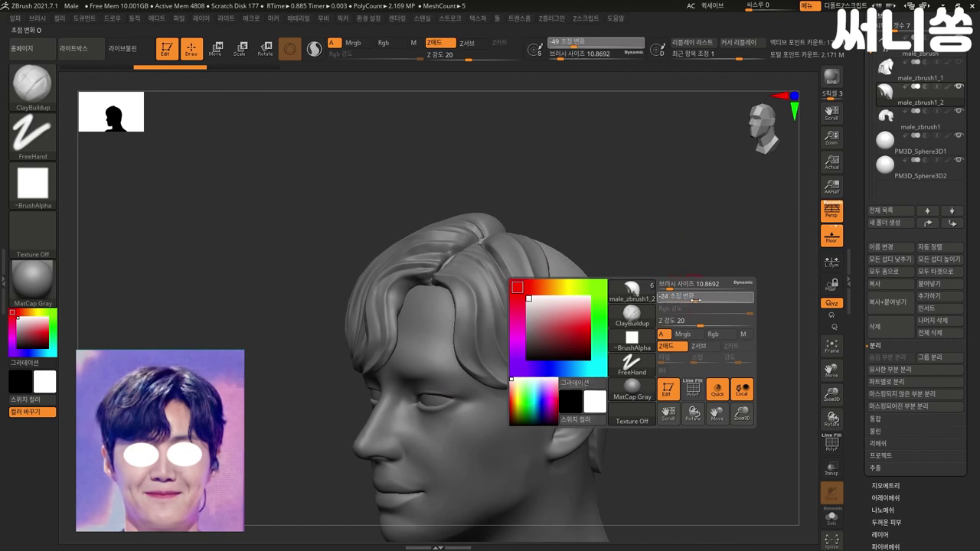
left_click_drag(692, 273, 573, 288, "alt")
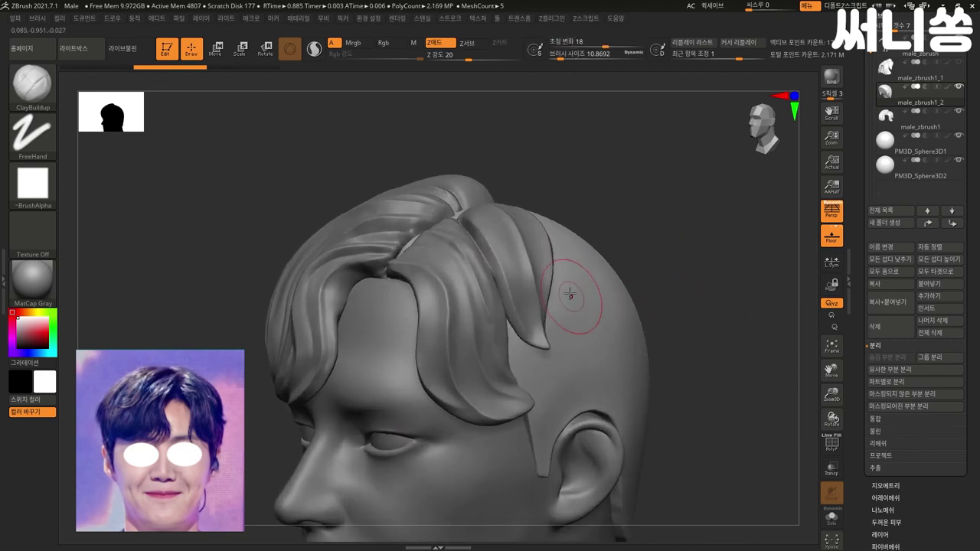
mouse_move(689, 298)
left_mouse_down()
mouse_move(728, 296)
mouse_move(599, 324)
mouse_move(620, 334)
left_mouse_up()
key("space")
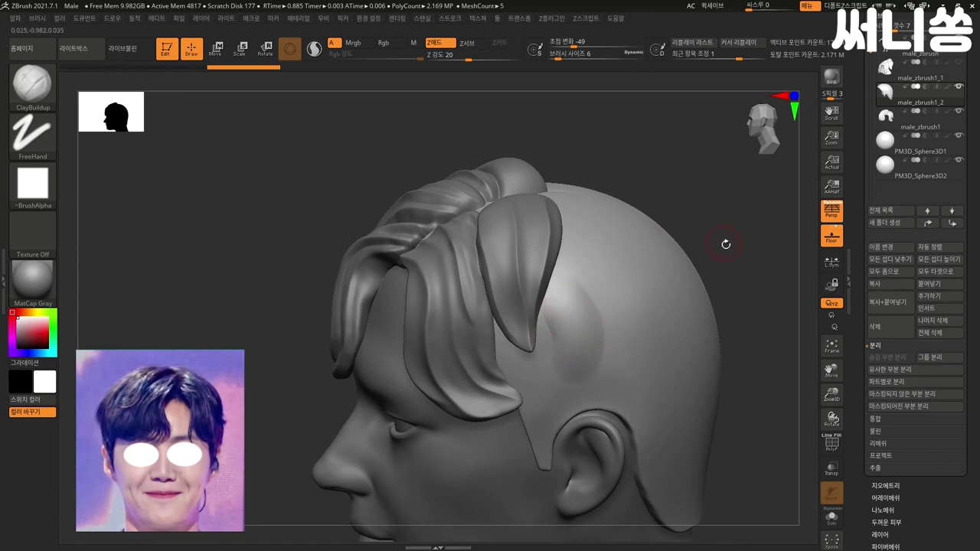
left_click_drag(722, 241, 694, 272)
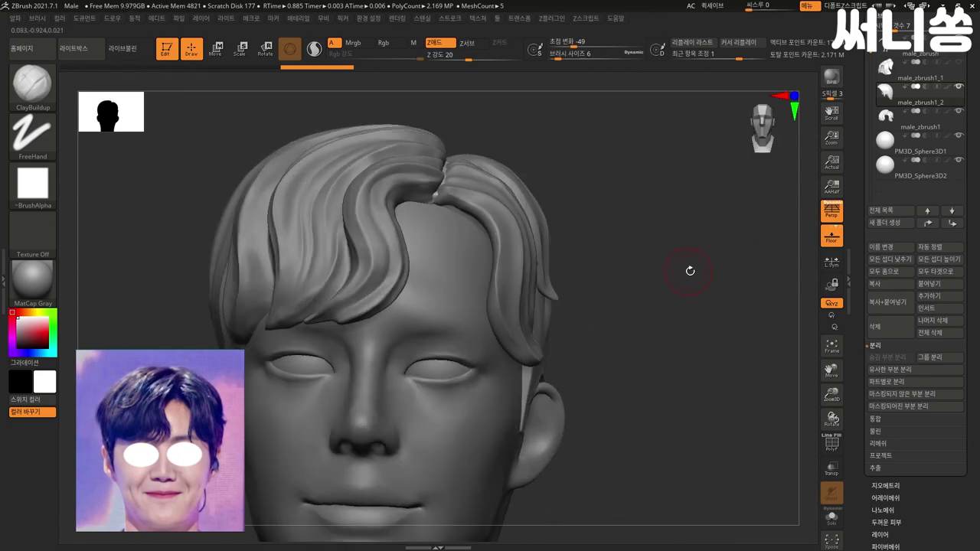
Step: Build up ClayBuildup strokes on the temple and smooth the side hair
left_click_drag(690, 271, 558, 291)
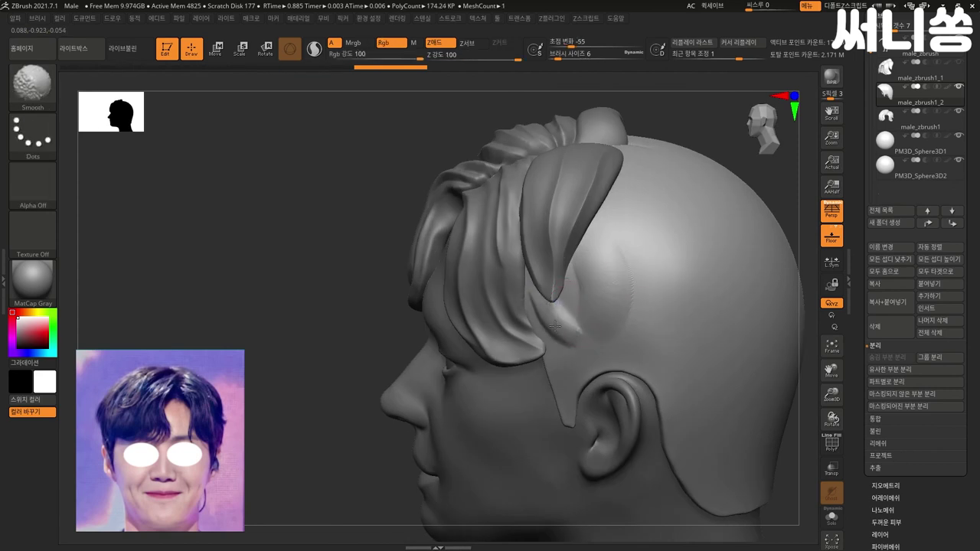
left_click_drag(585, 299, 591, 247)
mouse_move(601, 291)
left_mouse_down()
mouse_move(562, 355)
mouse_move(538, 336)
mouse_move(578, 353)
mouse_move(575, 373)
left_mouse_up()
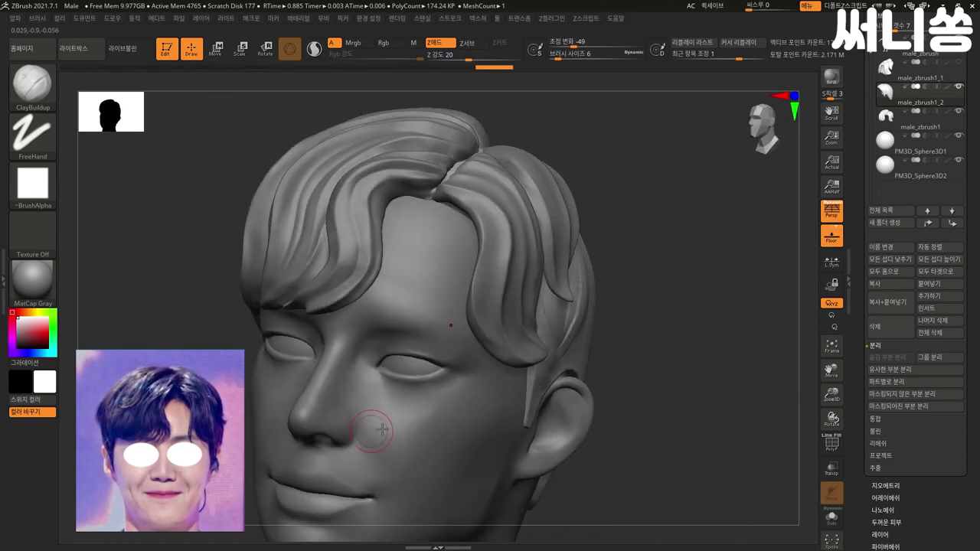
mouse_move(367, 427)
left_mouse_down()
mouse_move(630, 357)
mouse_move(575, 337)
left_mouse_up()
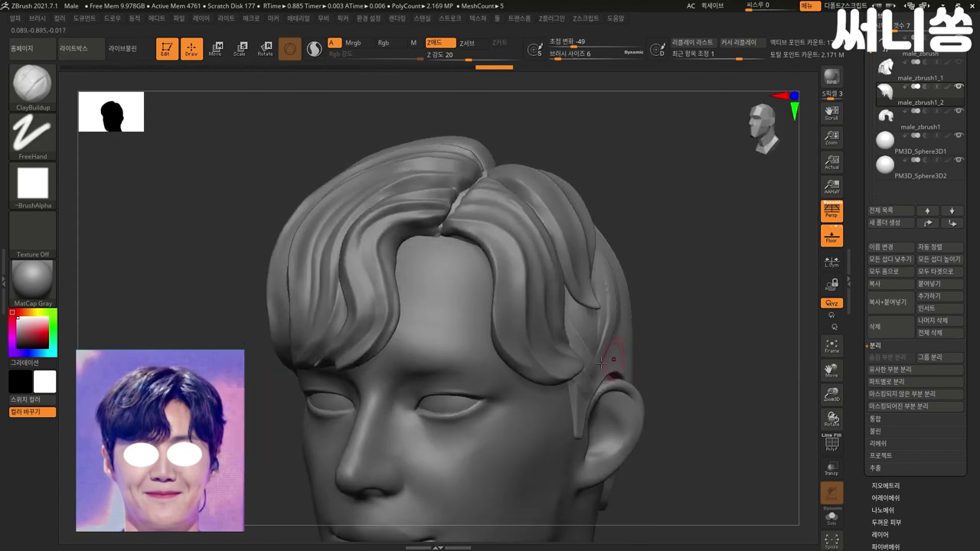
key("shift")
left_click_drag(696, 343, 589, 342)
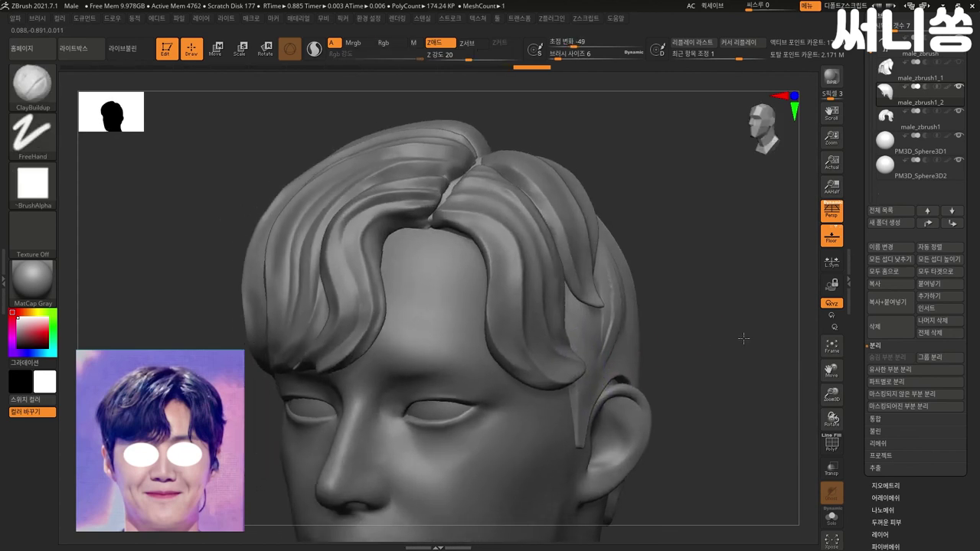
mouse_move(567, 298)
left_mouse_down()
mouse_move(587, 337)
mouse_move(584, 316)
mouse_move(603, 342)
left_mouse_up()
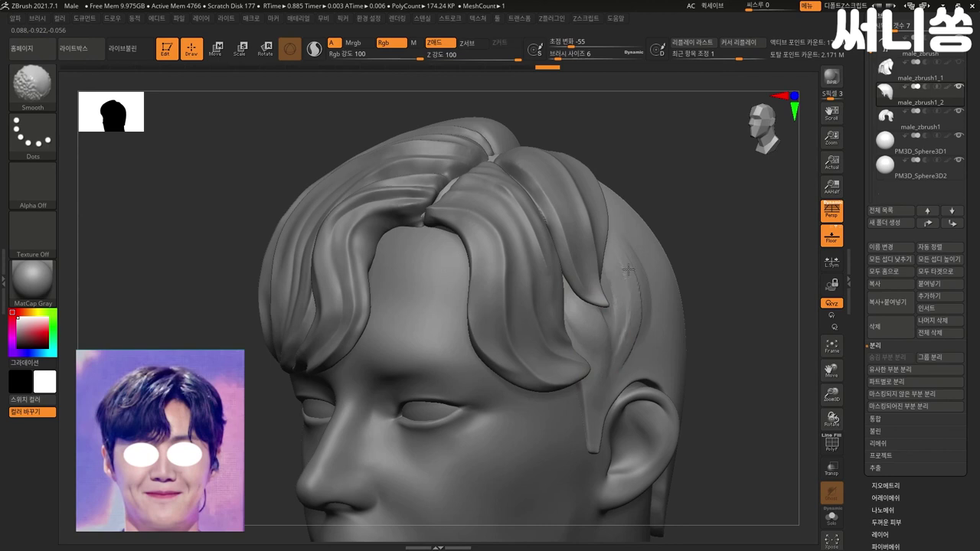
left_click_drag(614, 372, 591, 340, "shift")
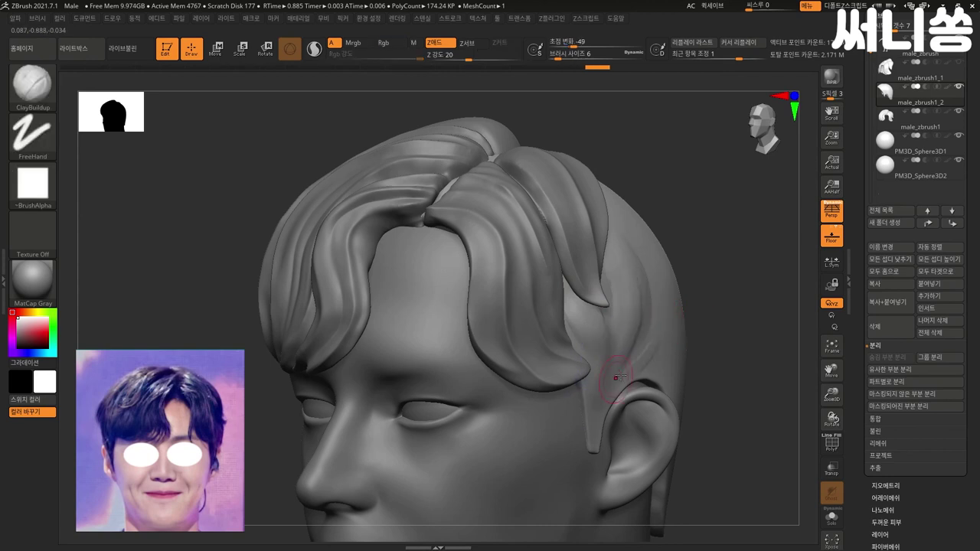
Step: Carve parallel strand grooves into the hair above the ear
left_click_drag(629, 372, 661, 353)
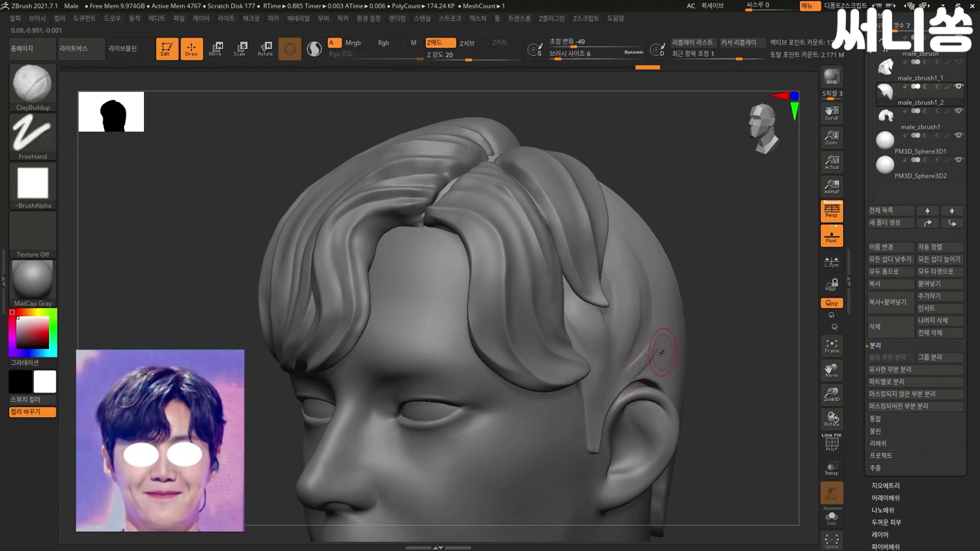
right_click_drag(663, 363, 657, 328)
mouse_move(656, 329)
left_mouse_down()
mouse_move(632, 353)
mouse_move(674, 313)
left_mouse_up()
mouse_move(624, 373)
left_mouse_down()
mouse_move(674, 328)
mouse_move(628, 360)
mouse_move(623, 375)
left_mouse_up()
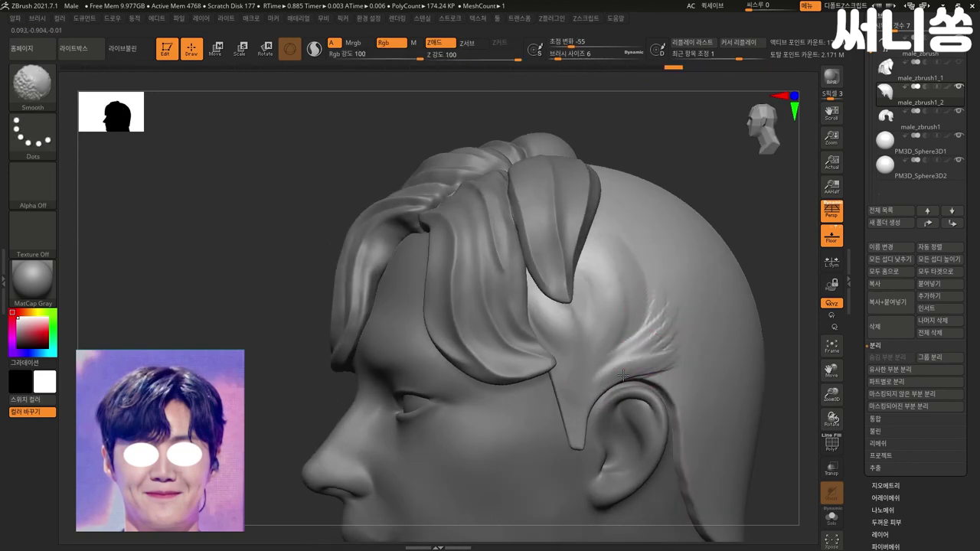
Step: Shape the sideburn in front of the ear, redoing one stroke and adding a crease
left_click_drag(586, 400, 523, 329)
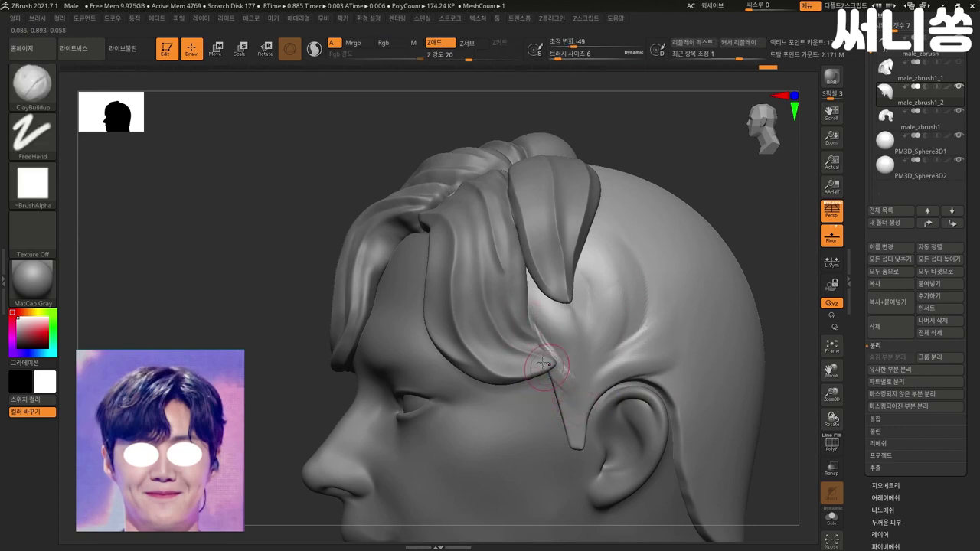
key("ctrl+z")
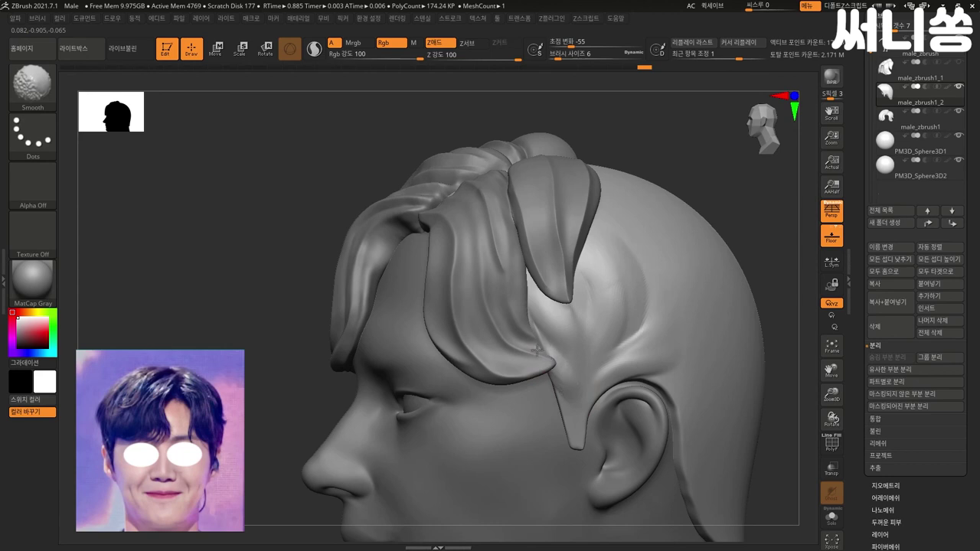
mouse_move(567, 385)
left_mouse_down("shift")
mouse_move(576, 353)
mouse_move(608, 314)
mouse_move(582, 392)
left_mouse_up("shift")
left_click_drag(612, 329, 588, 363)
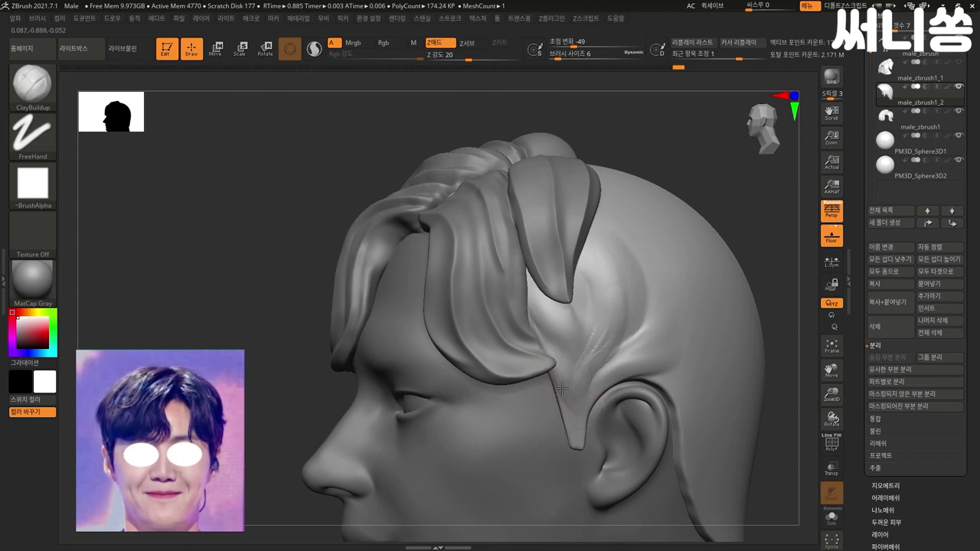
left_click_drag(549, 340, 549, 353)
Step: Smooth the sideburn along the temple down to the ear top so it blends in
mouse_move(602, 360)
left_mouse_down("shift")
mouse_move(567, 393)
mouse_move(580, 435)
left_mouse_up("shift")
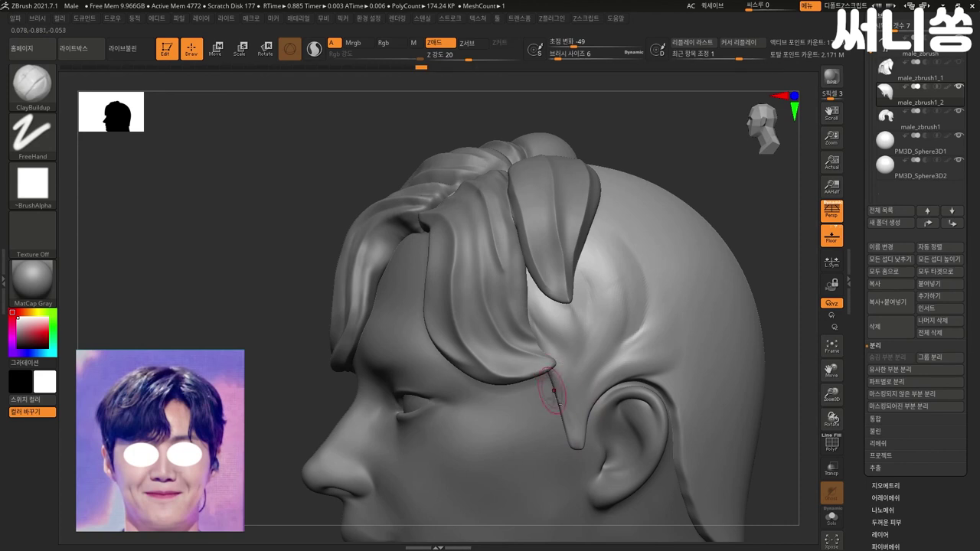
left_click_drag(608, 397, 596, 406)
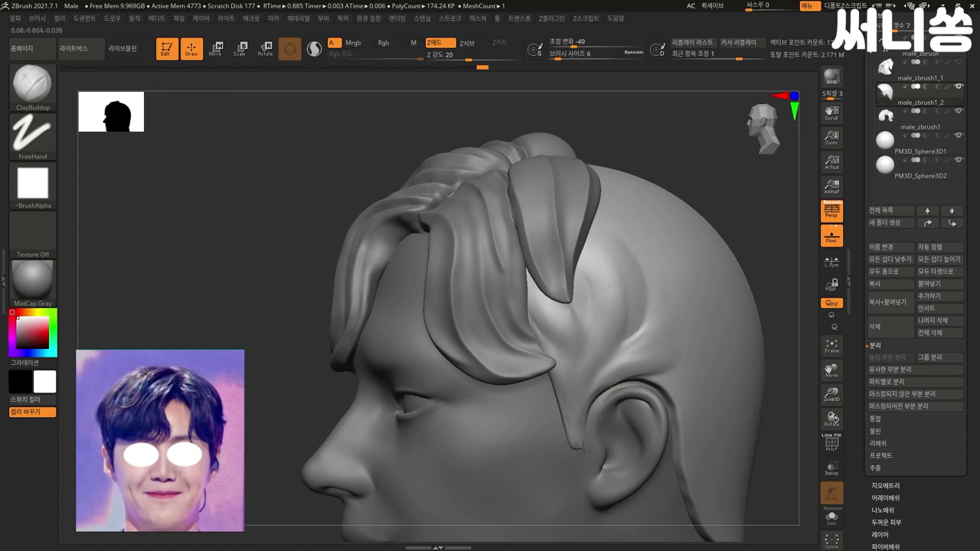
key("shift")
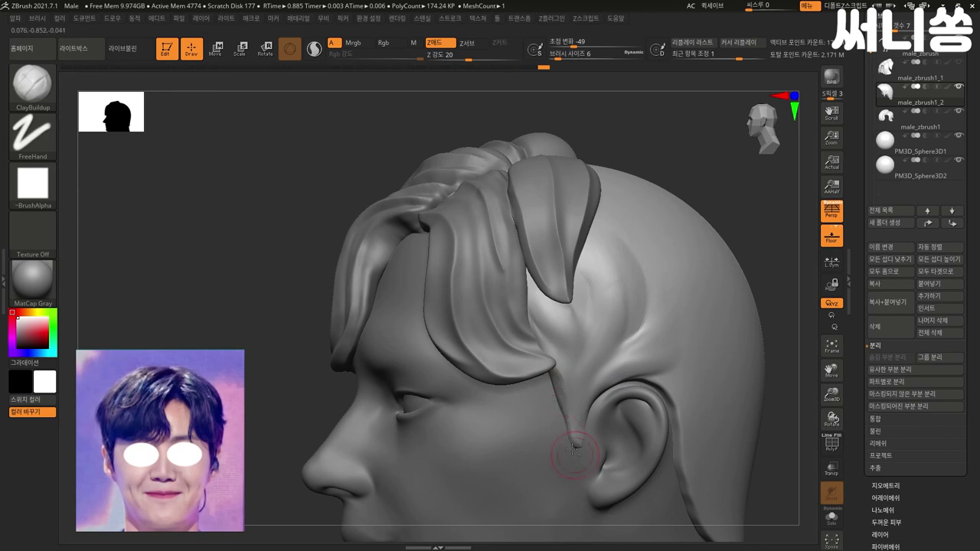
key("shift")
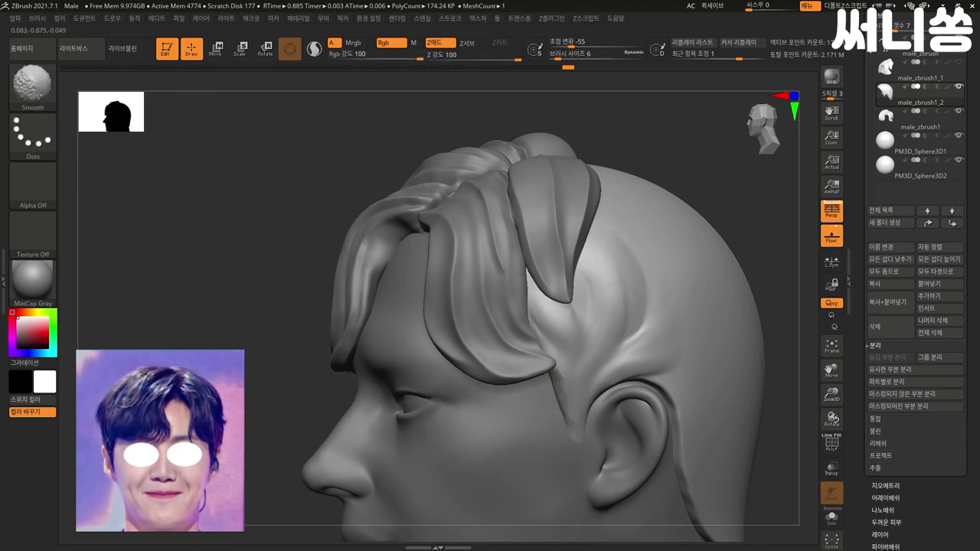
mouse_move(805, 356)
left_mouse_down()
mouse_move(752, 376)
mouse_move(757, 389)
mouse_move(772, 368)
mouse_move(747, 366)
mouse_move(780, 345)
mouse_move(746, 339)
mouse_move(759, 332)
left_mouse_up()
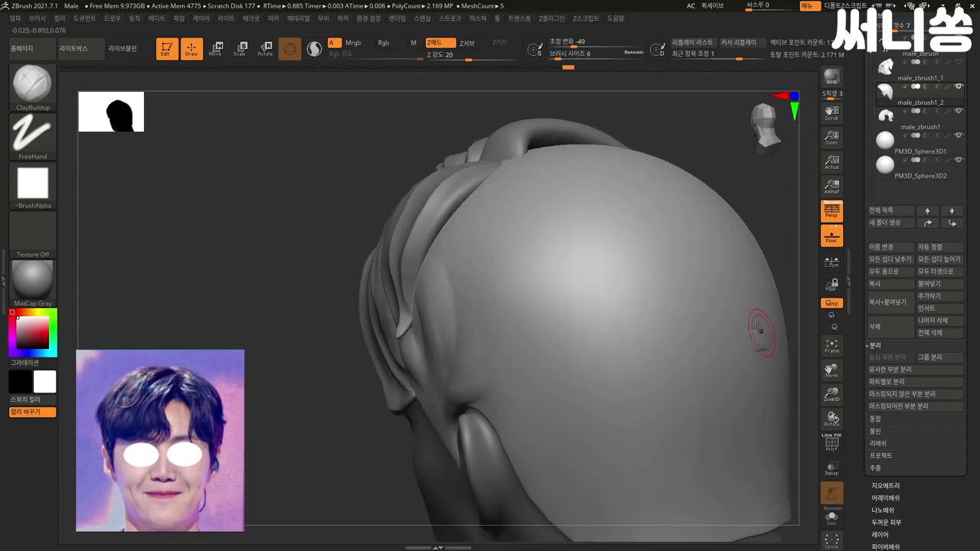
Step: Carve diagonal strand scratches into the scalp above the left temple
left_click_drag(344, 411, 459, 291)
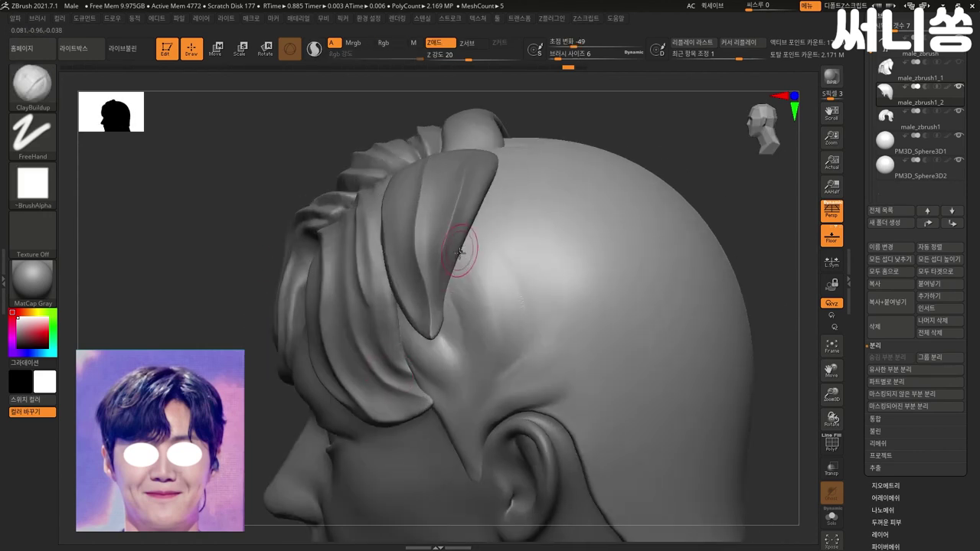
left_click_drag(467, 363, 470, 255, "shift")
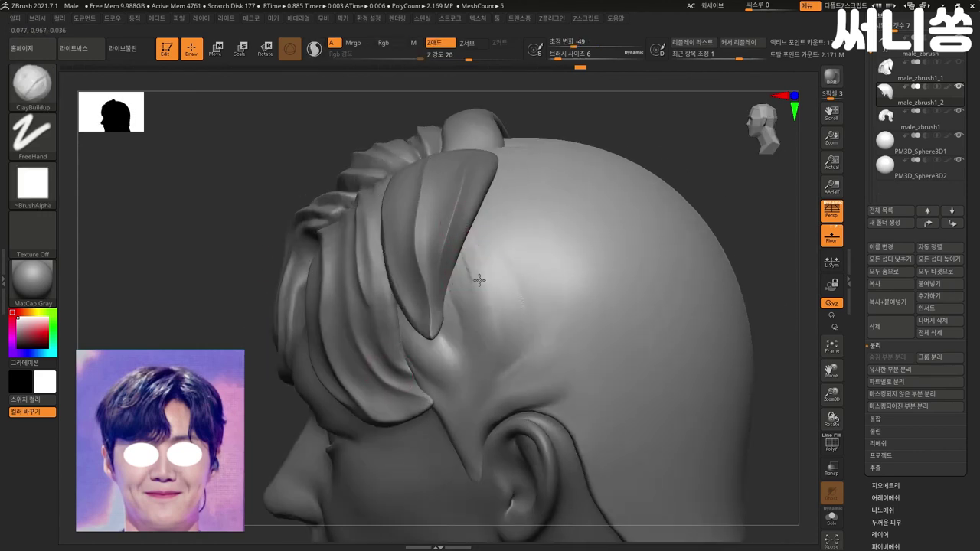
mouse_move(521, 170)
left_mouse_down()
mouse_move(482, 260)
mouse_move(484, 229)
left_mouse_up()
left_click_drag(525, 203, 464, 272)
left_click_drag(531, 181, 463, 285)
left_click_drag(560, 192, 458, 299)
mouse_move(559, 219)
left_mouse_down()
mouse_move(484, 293)
mouse_move(476, 266)
mouse_move(505, 222)
left_mouse_up()
Step: Rebuild the temple strands as ridges and smooth them into a soft crease
key("b")
key("c")
key("b")
left_click_drag(463, 272, 481, 360)
left_click_drag(528, 230, 492, 339)
left_click_drag(513, 291, 475, 352)
left_click_drag(489, 247, 471, 314)
left_click_drag(528, 249, 494, 303)
mouse_move(543, 224)
left_mouse_down()
mouse_move(509, 299)
mouse_move(478, 282)
left_mouse_up()
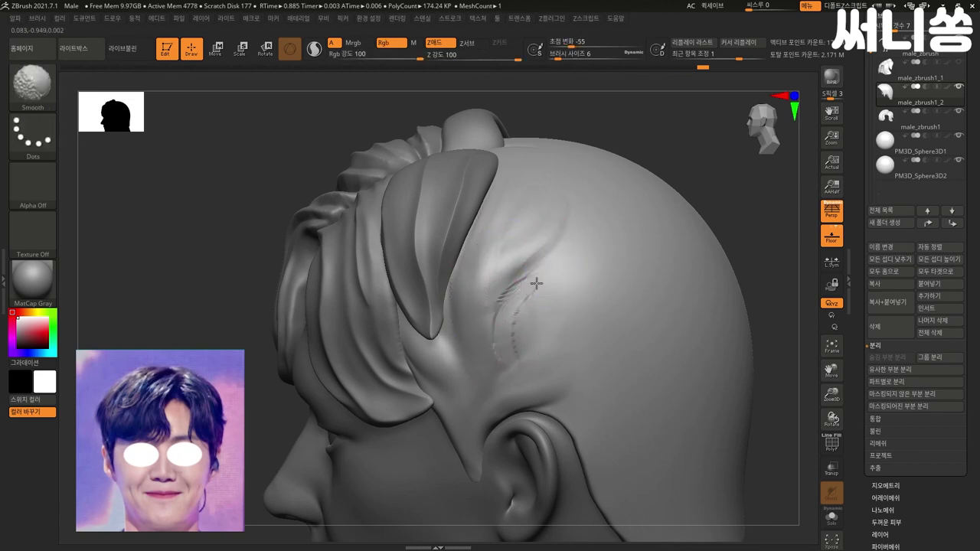
mouse_move(514, 398)
right_mouse_down()
mouse_move(789, 217)
mouse_move(758, 230)
right_mouse_up()
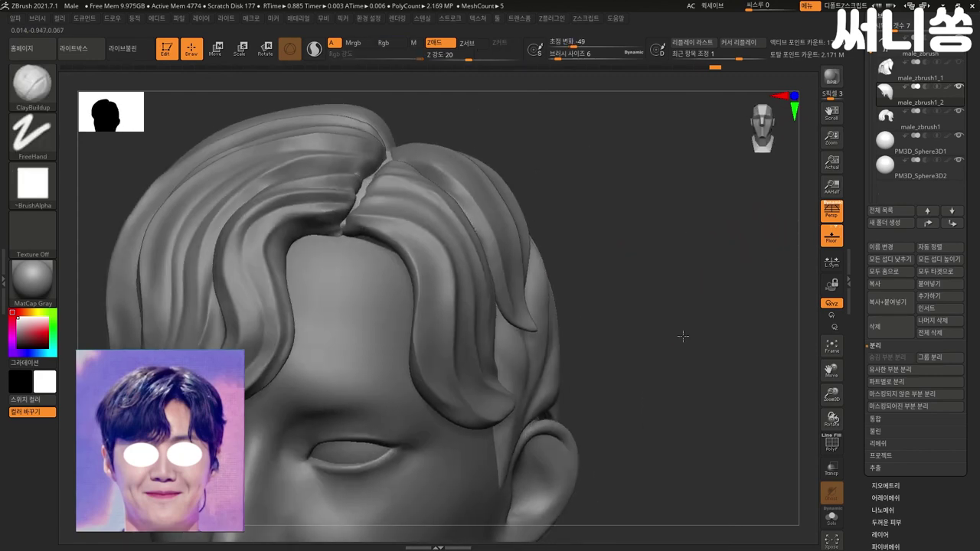
Step: Resculpt and smooth the hair lock at the right temple
key("f")
right_click_drag(661, 333, 680, 301)
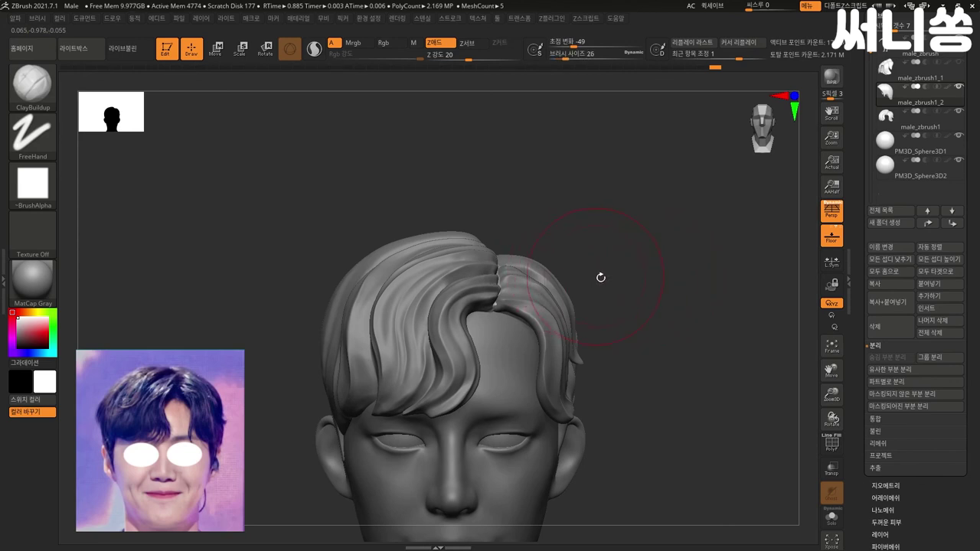
mouse_move(628, 292)
right_mouse_down()
mouse_move(641, 296)
mouse_move(591, 278)
mouse_move(623, 295)
mouse_move(674, 284)
right_mouse_up()
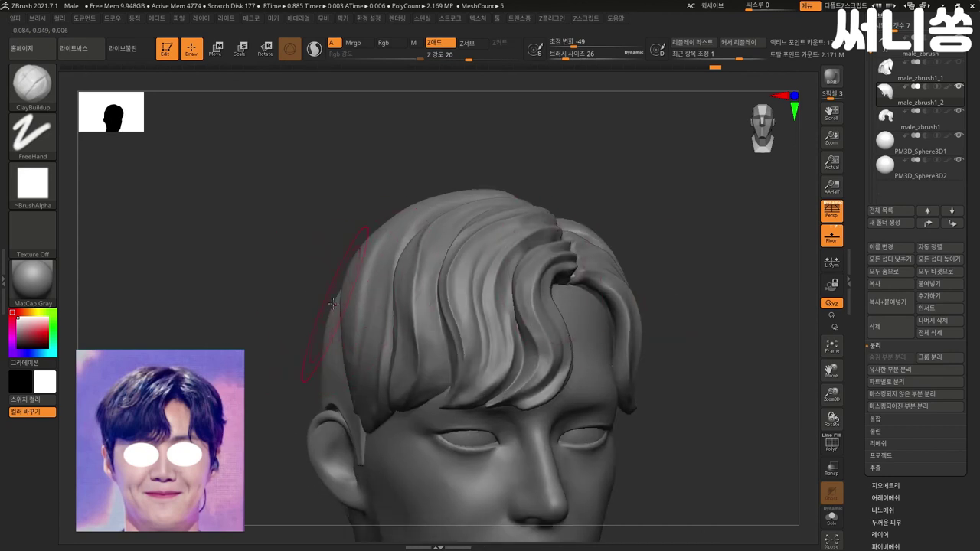
right_click_drag(295, 338, 314, 353)
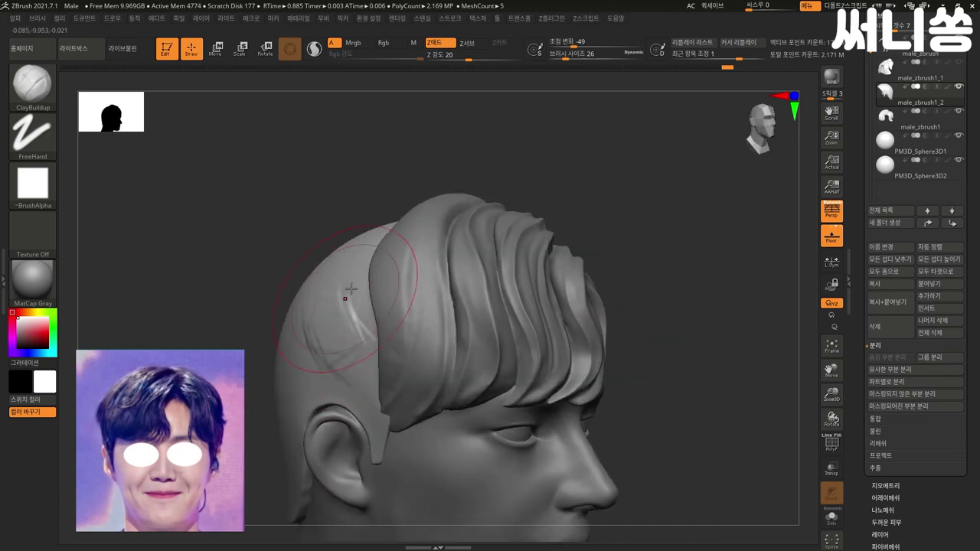
mouse_move(359, 262)
left_mouse_down()
mouse_move(352, 375)
mouse_move(350, 267)
mouse_move(375, 245)
left_mouse_up()
key("shift")
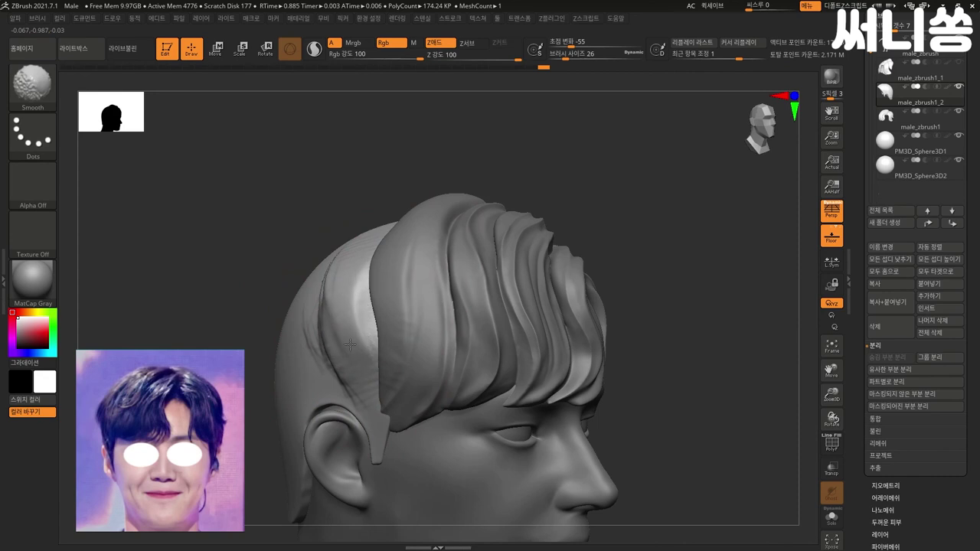
Step: Carve diagonal strand ridges into the scalp gaps and across the back behind the ear
right_click_drag(336, 360, 299, 284)
mouse_move(323, 375)
left_mouse_down()
mouse_move(273, 273)
mouse_move(240, 327)
mouse_move(268, 306)
left_mouse_up()
right_click_drag(268, 306, 291, 253, "alt")
right_click_drag(428, 306, 306, 291)
mouse_move(295, 253)
left_mouse_down()
mouse_move(245, 307)
mouse_move(252, 390)
left_mouse_up()
mouse_move(432, 304)
right_mouse_down()
mouse_move(552, 308)
mouse_move(302, 301)
right_mouse_up()
left_click_drag(326, 310, 310, 360)
left_click_drag(314, 291, 352, 383)
left_click_drag(245, 329, 306, 383)
left_click_drag(260, 344, 337, 413)
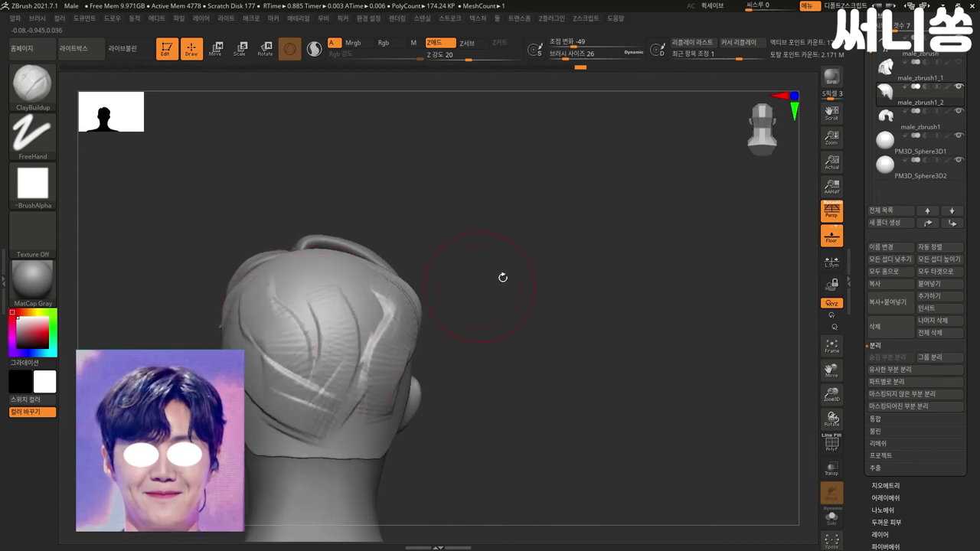
right_click_drag(503, 276, 322, 276)
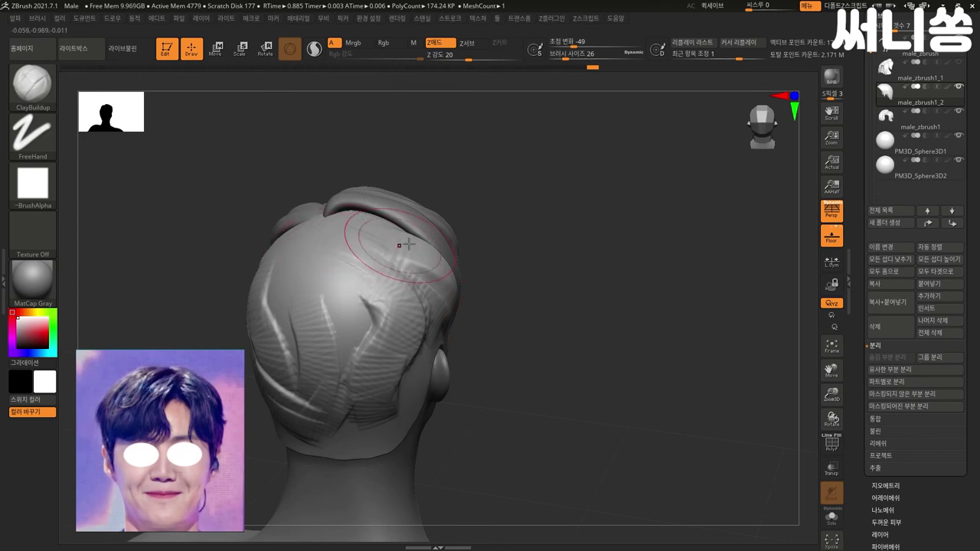